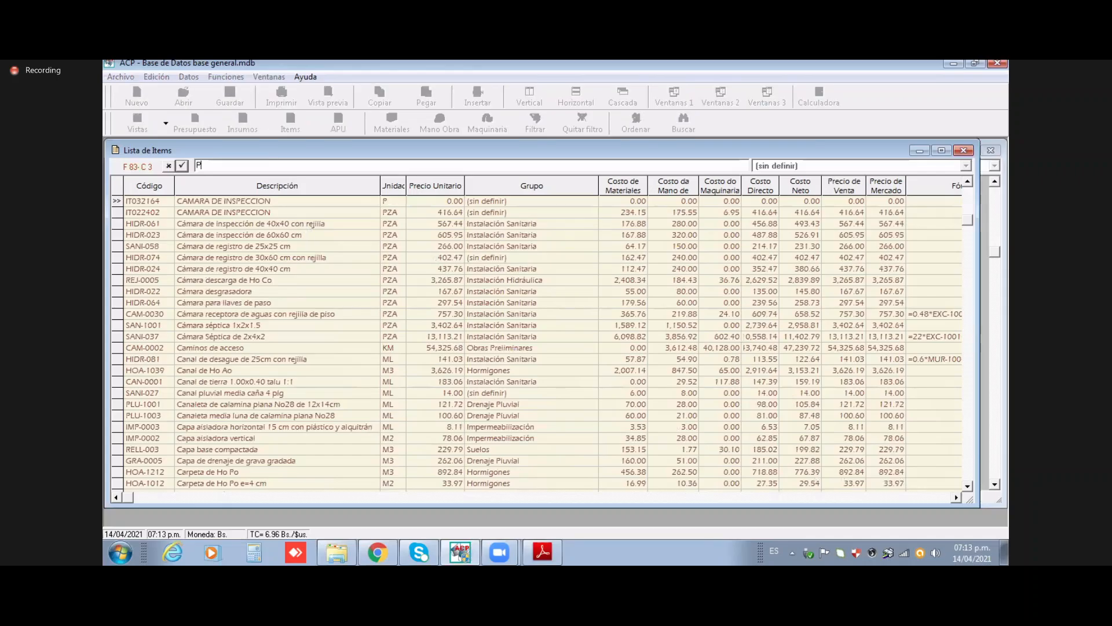
Step: Set the new CAMARA DE INSPECCION item's unit to PZA and delete the duplicate item with code IT022402
key(Tab)
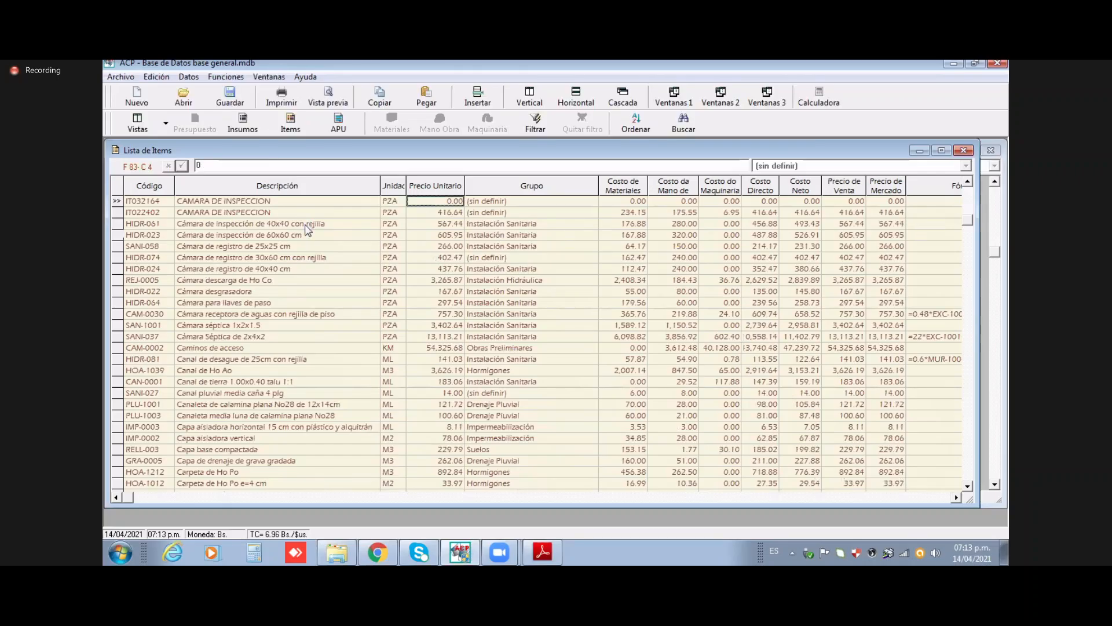
click(227, 212)
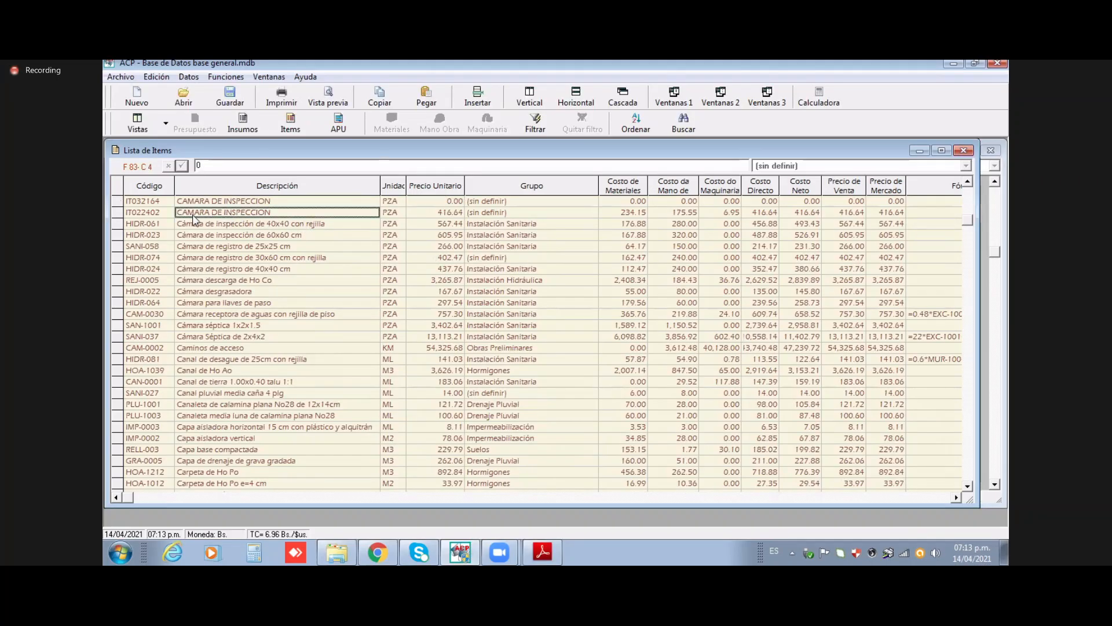
click(126, 215)
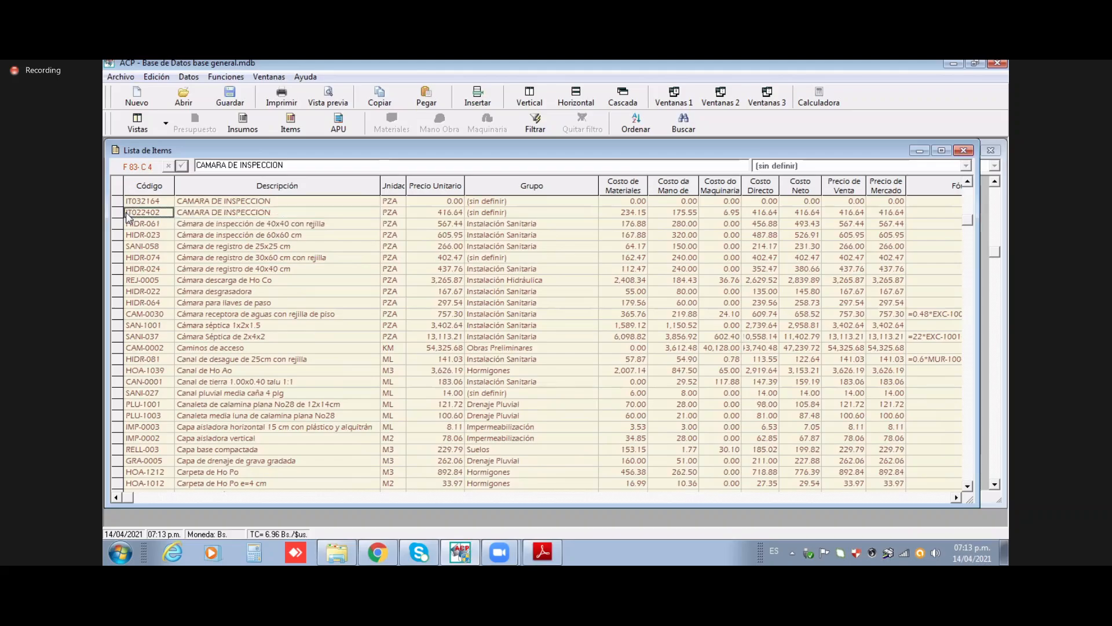
right_click(212, 215)
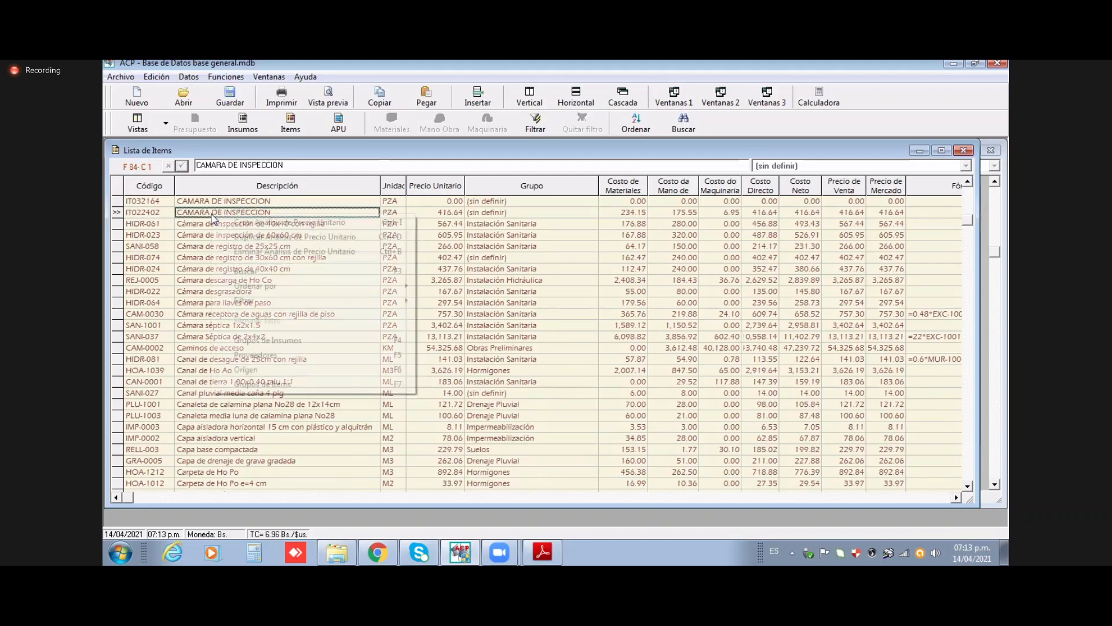
click(252, 252)
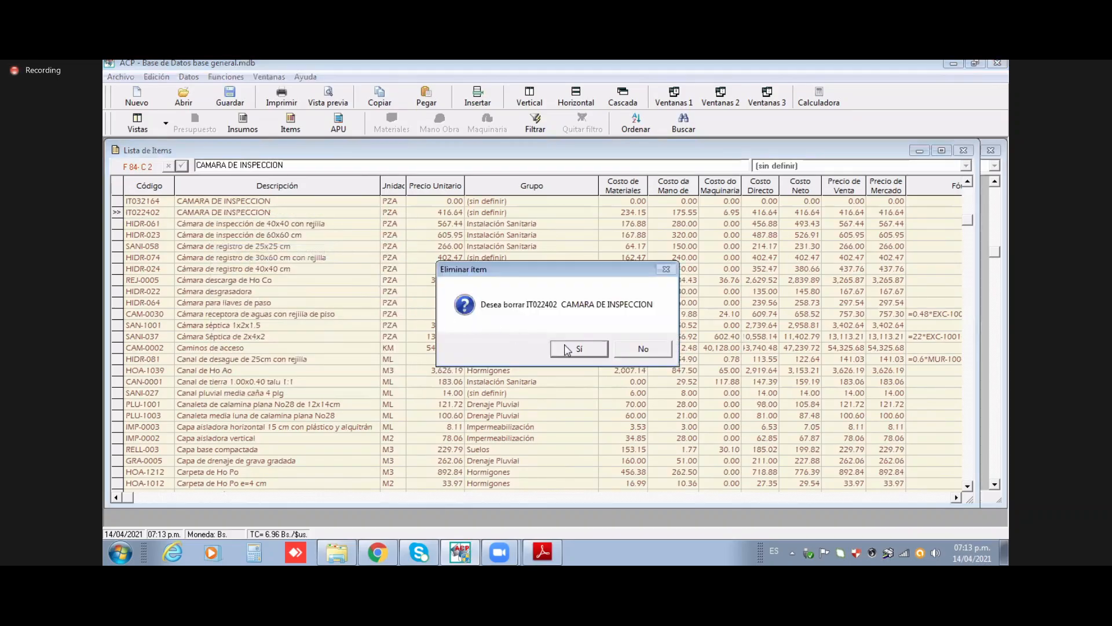
click(567, 348)
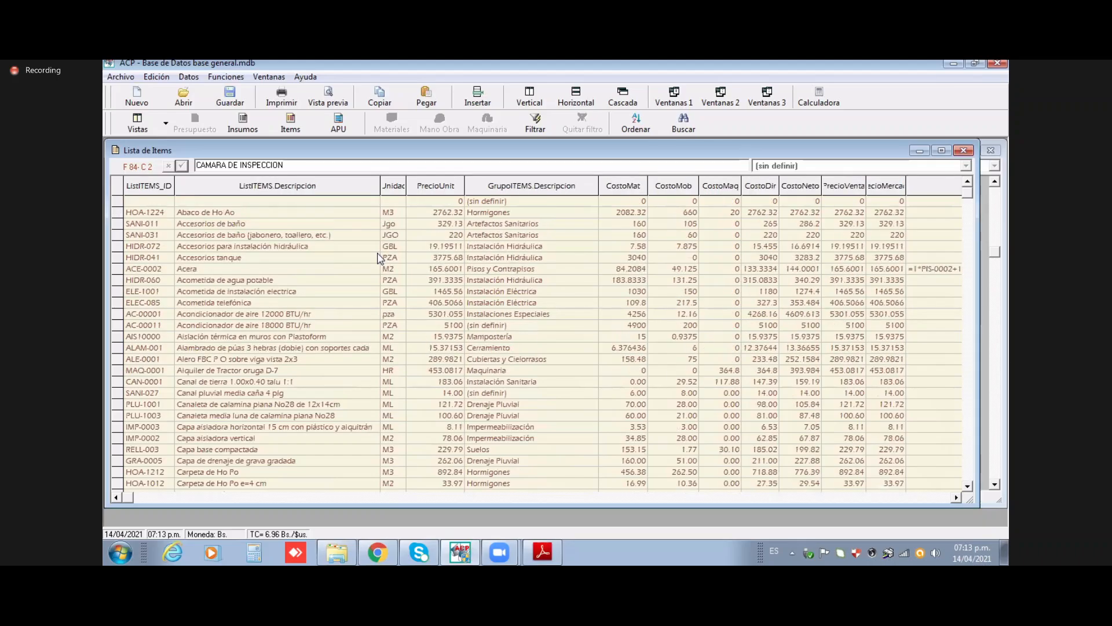
Step: Open the unit price analysis of item IT032164 CAMARA DE INSPECCION and widen its window to show the Parcial and Incidencia columns
click(290, 203)
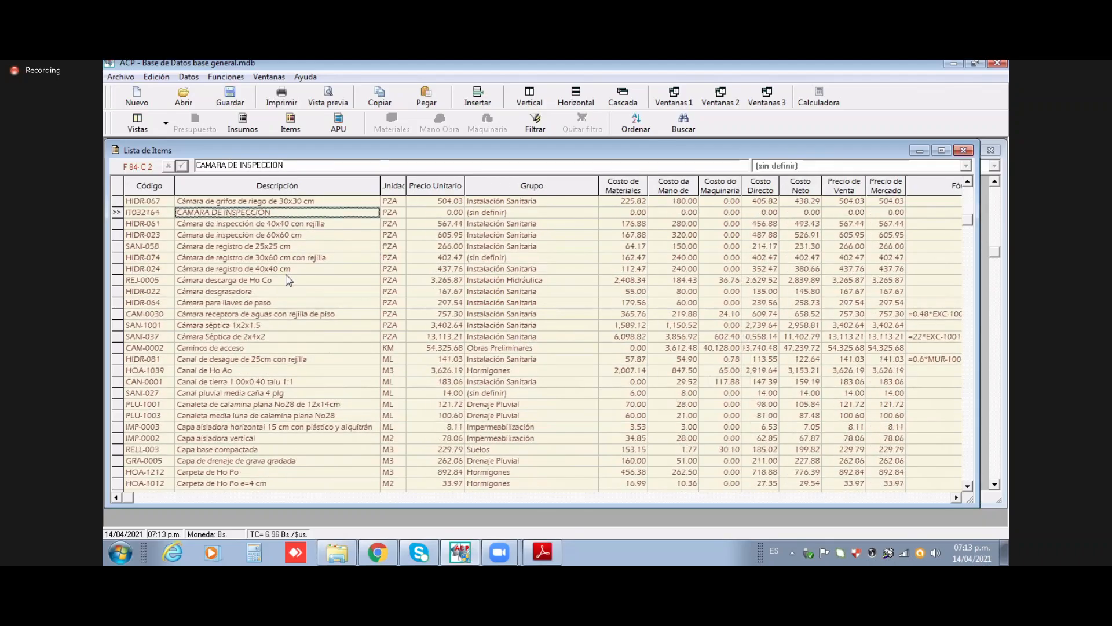
click(426, 251)
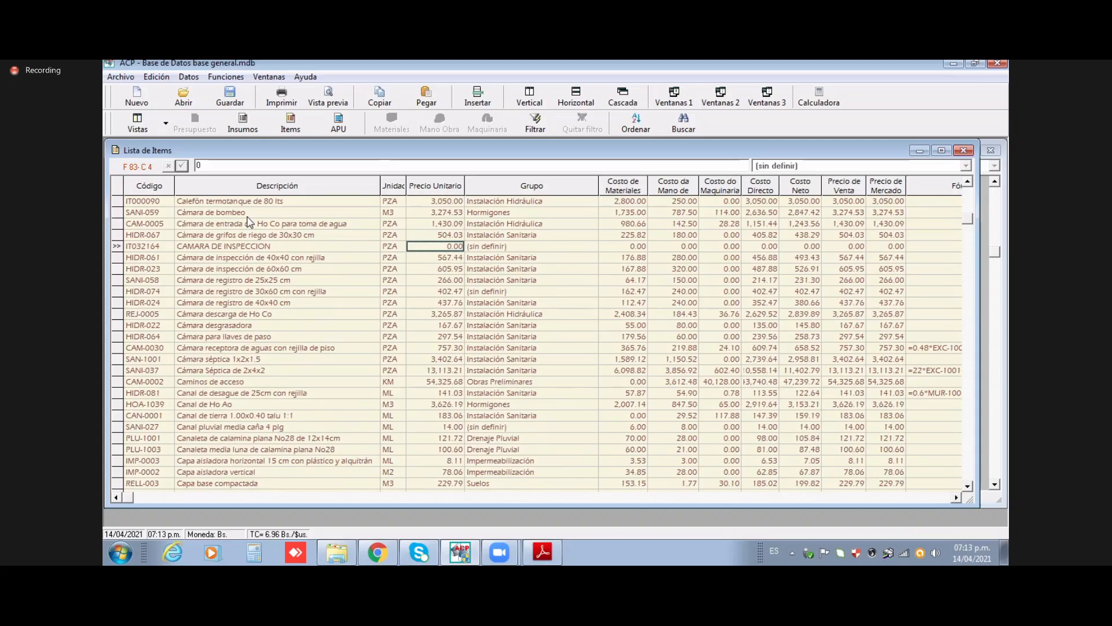
click(226, 77)
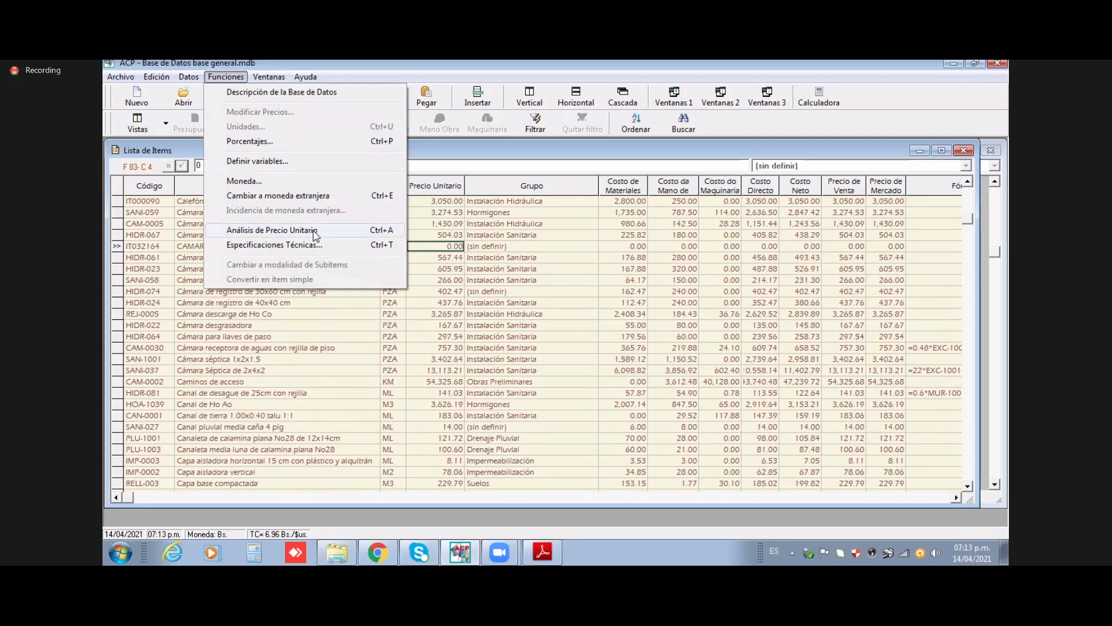
click(316, 231)
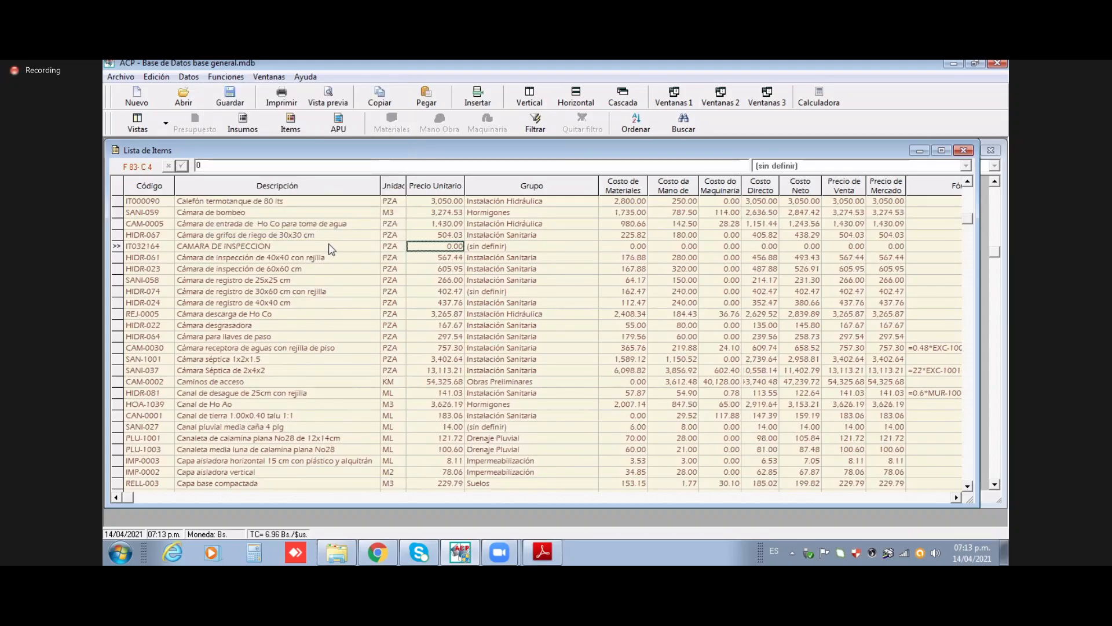
click(309, 249)
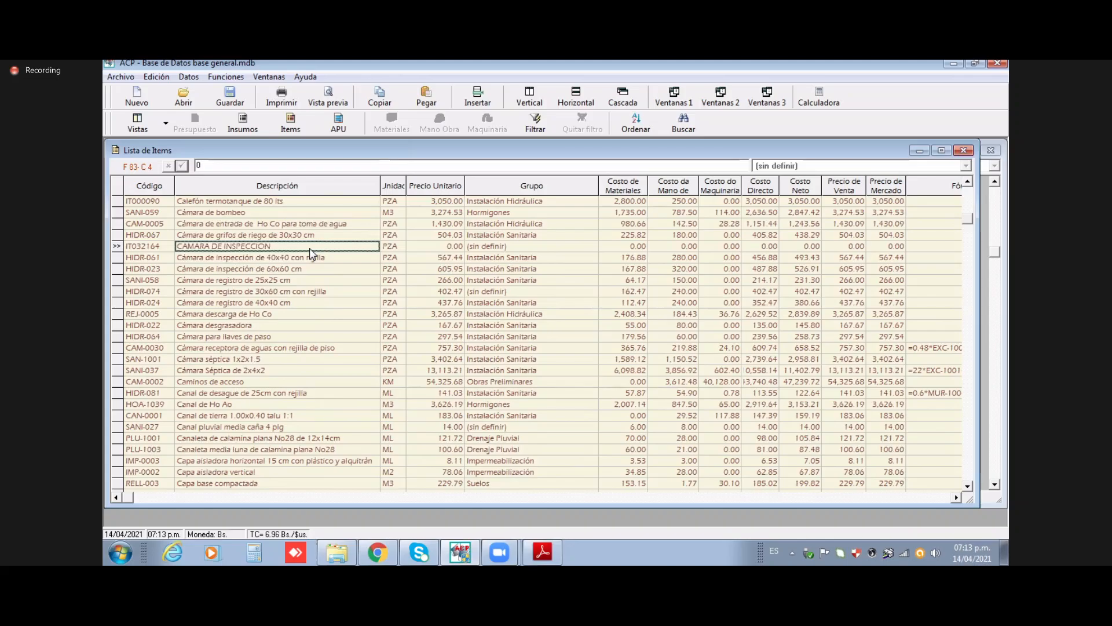
double_click(310, 249)
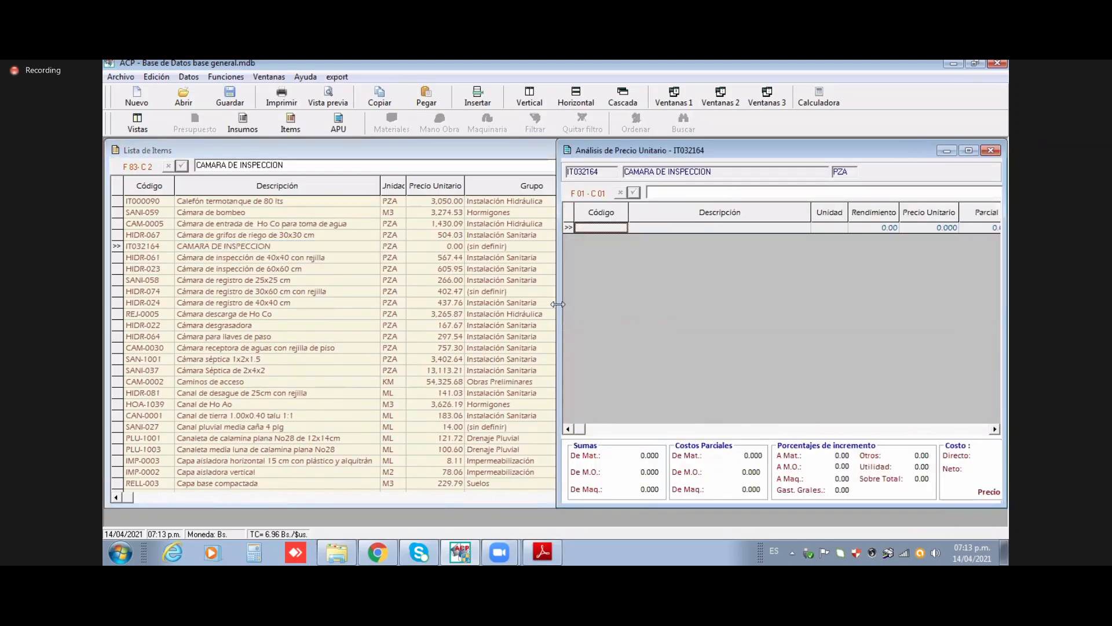
drag(558, 304, 459, 321)
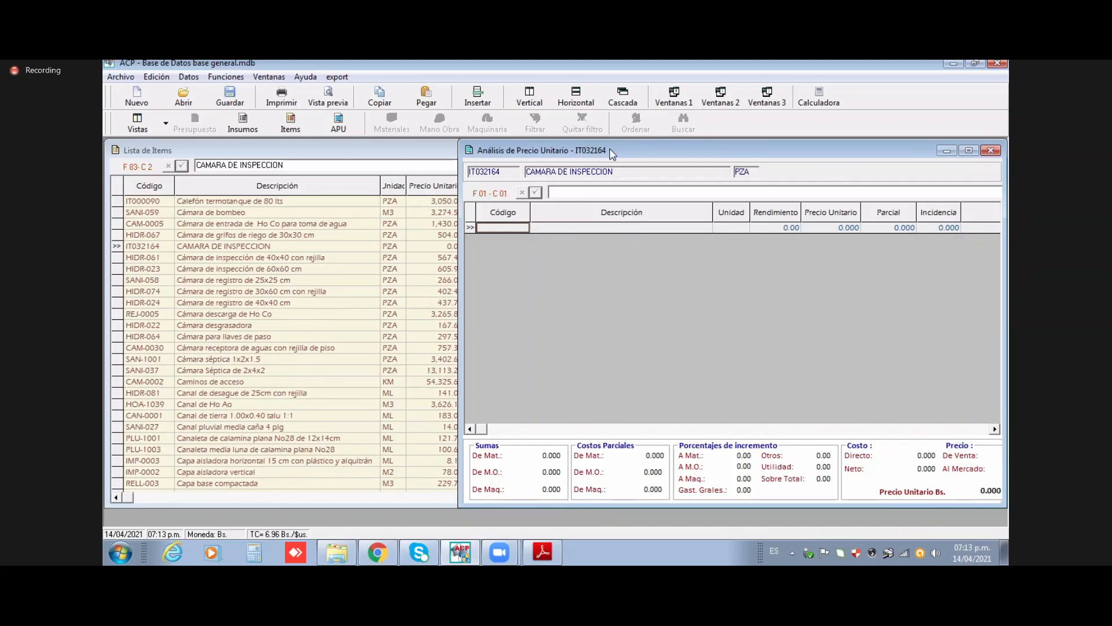
drag(609, 148, 301, 152)
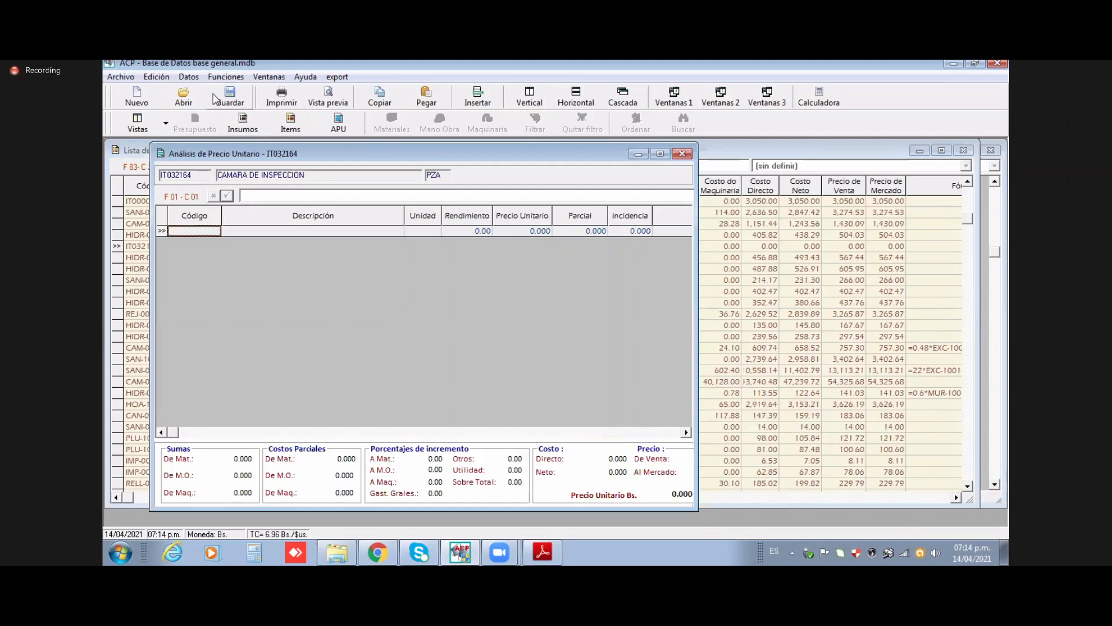
Step: Switch the unit price analysis to subitem mode and begin the subitems formula with "=", keeping its window clear of the analysis grid
click(226, 81)
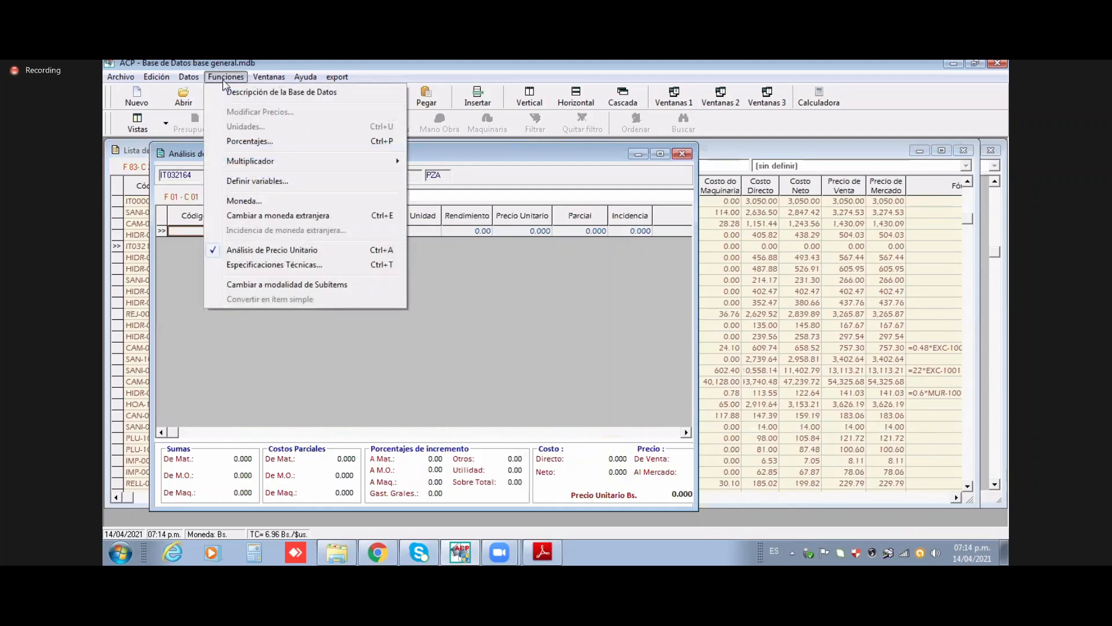
click(314, 287)
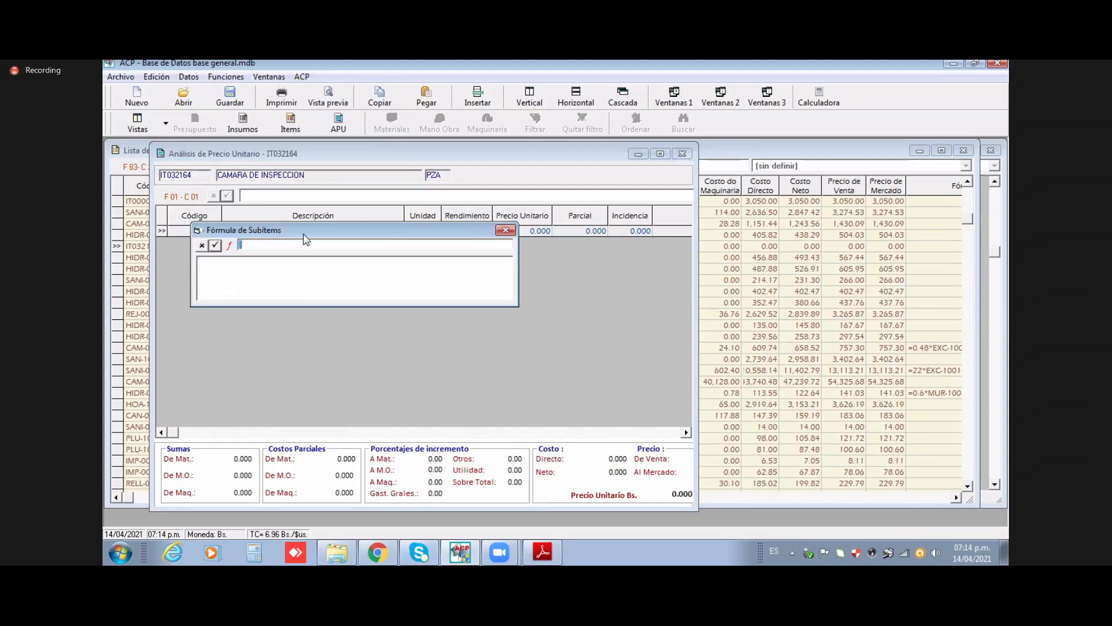
drag(303, 236, 642, 185)
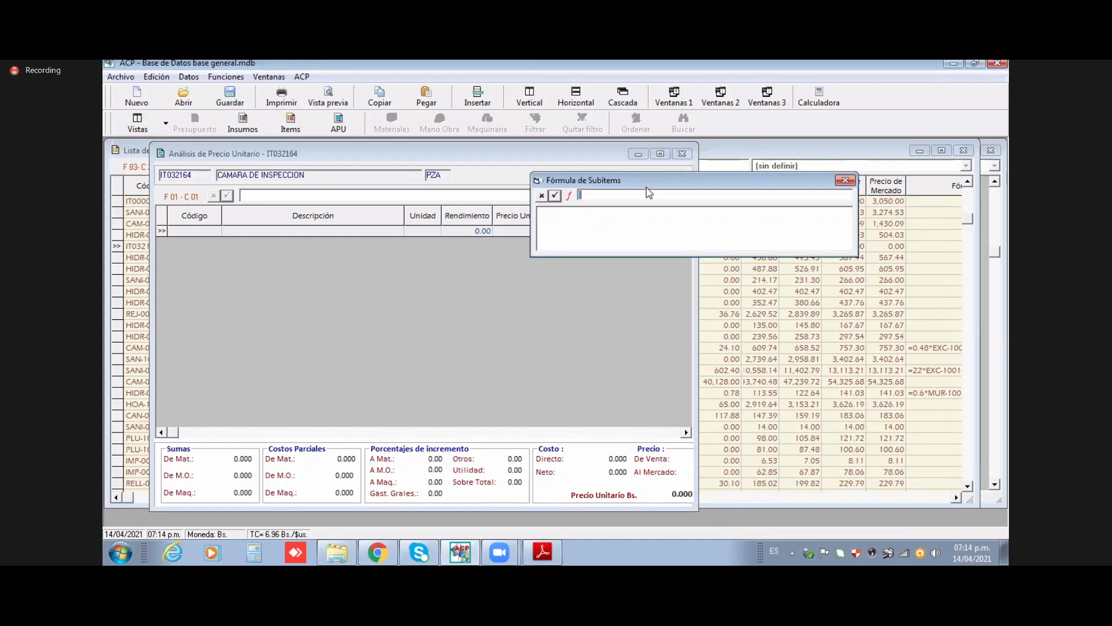
drag(646, 181, 737, 193)
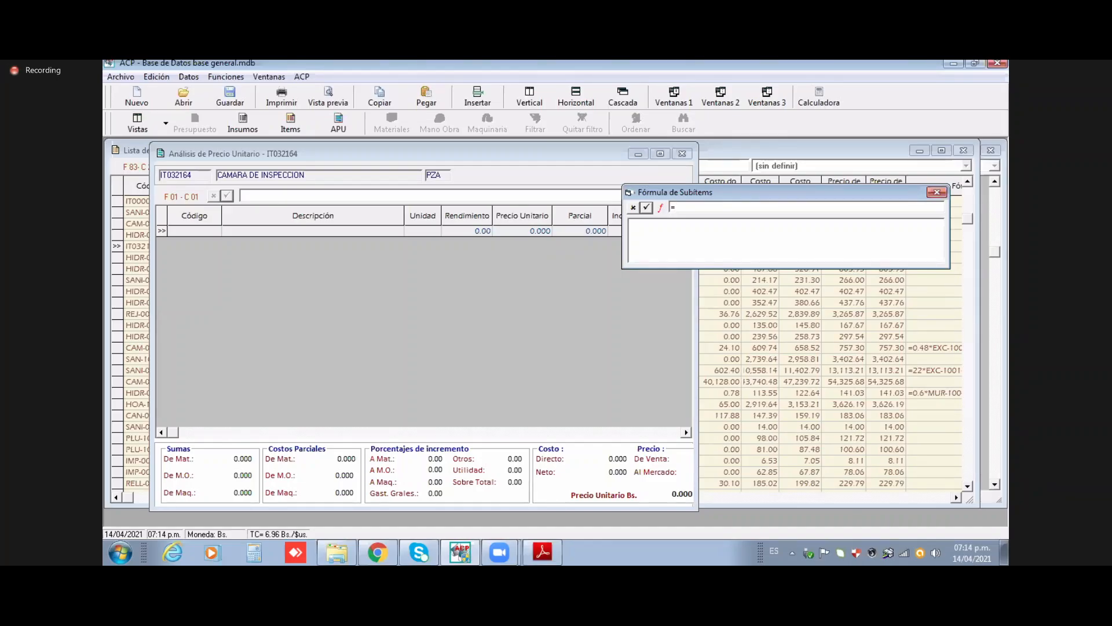
Step: Switch to Adobe Reader to review the components and dimensions in the CAMARA DE INSPECCION drawing, and return to ACP
click(543, 557)
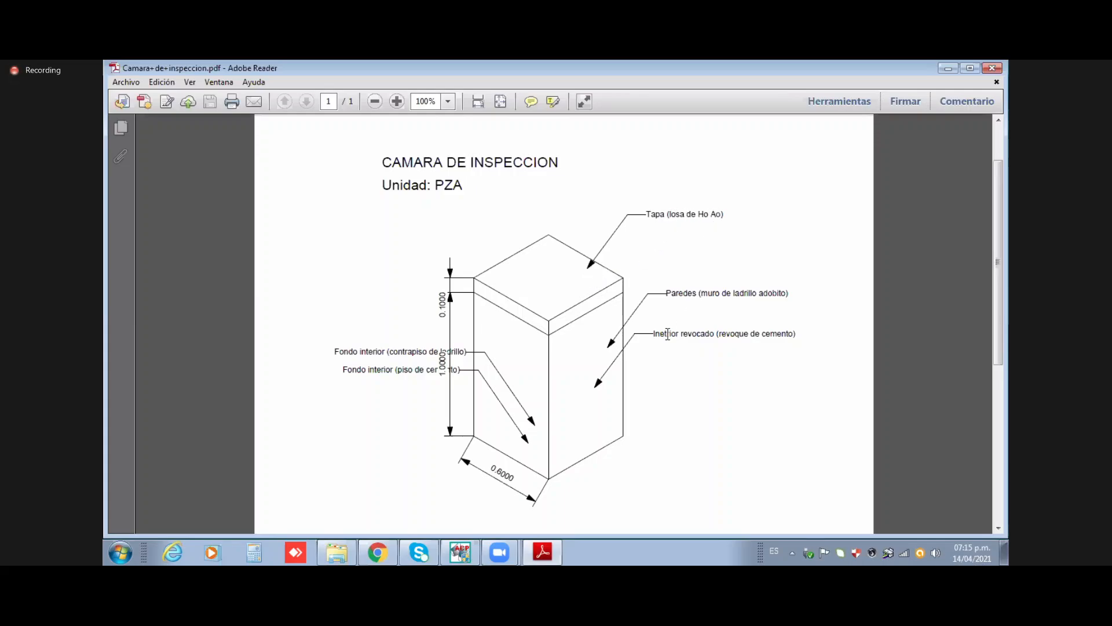
click(459, 554)
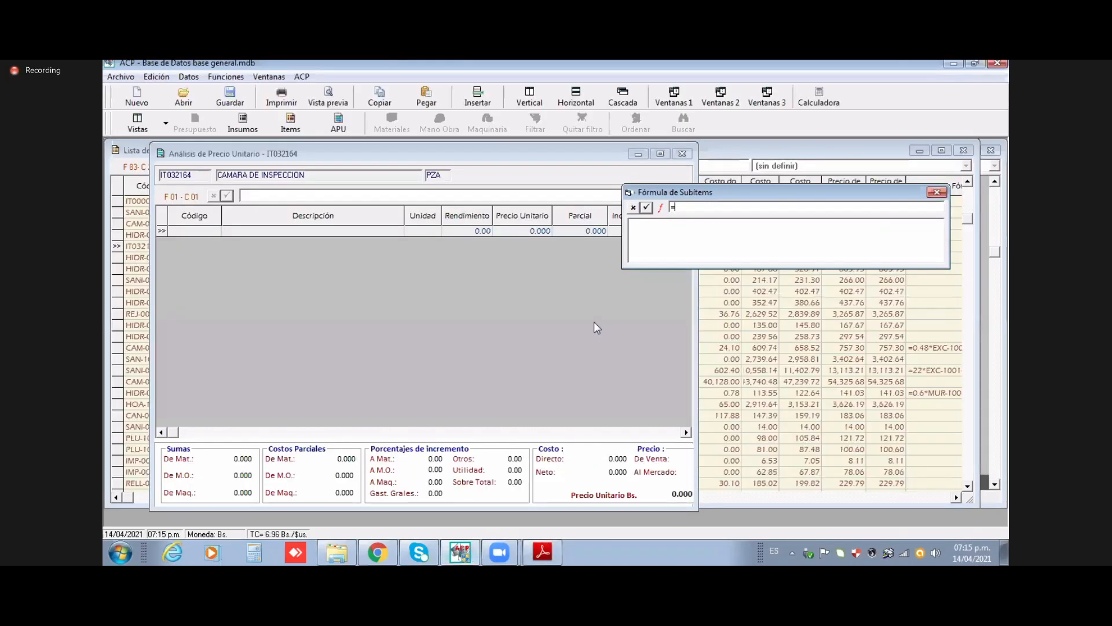
Step: Arrange the item list and the unit price analysis window side by side, each taking about half of the workspace
click(542, 157)
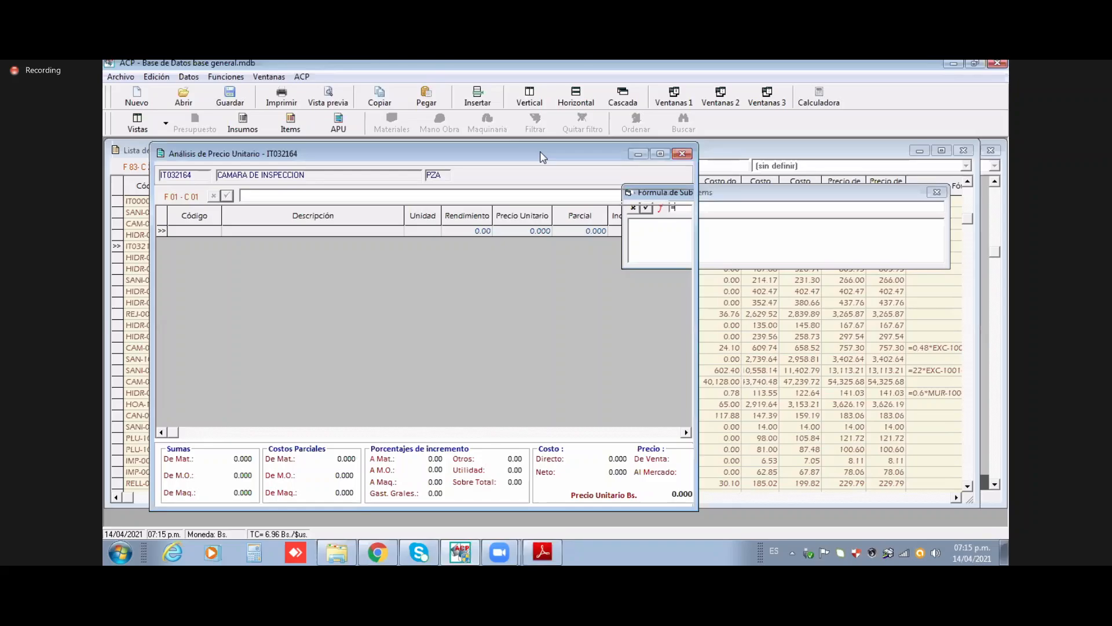
drag(543, 157, 741, 165)
click(521, 230)
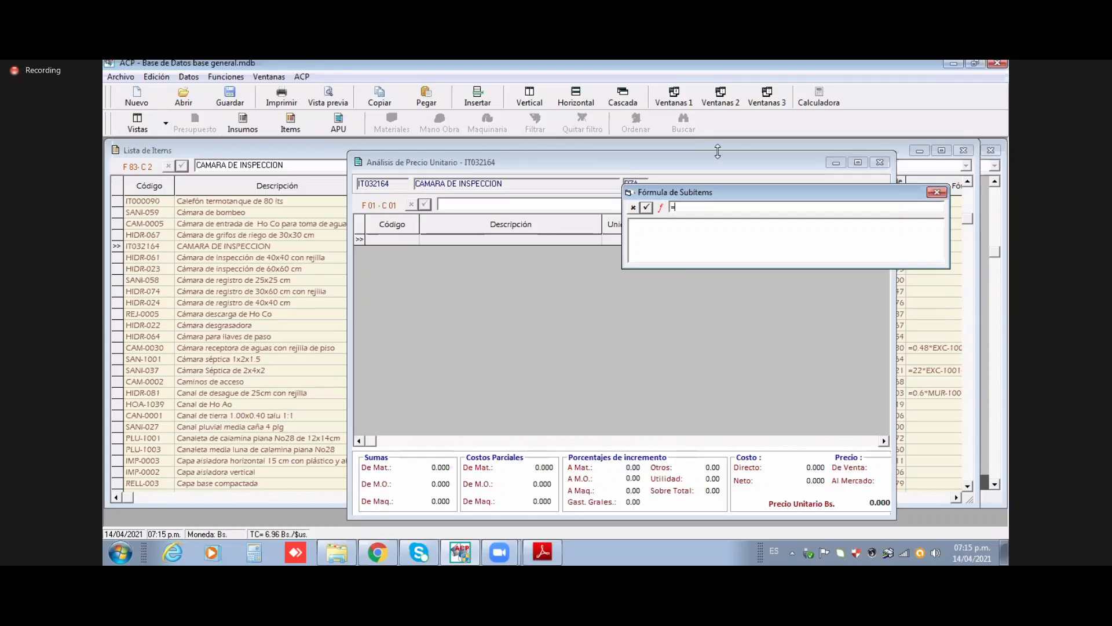
click(976, 303)
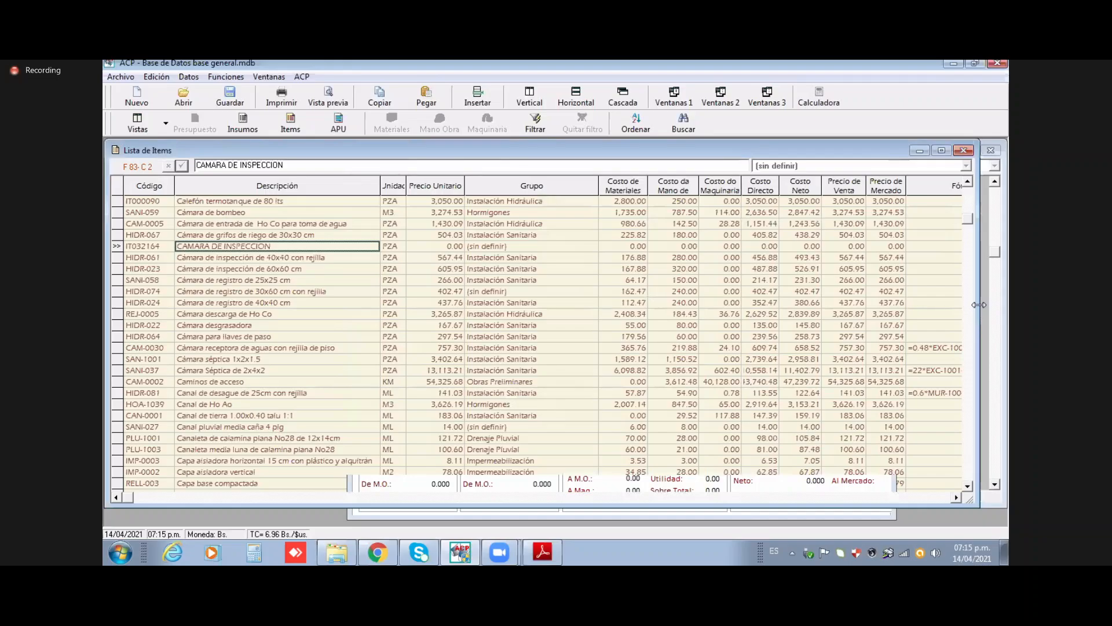
drag(979, 305, 555, 305)
click(748, 164)
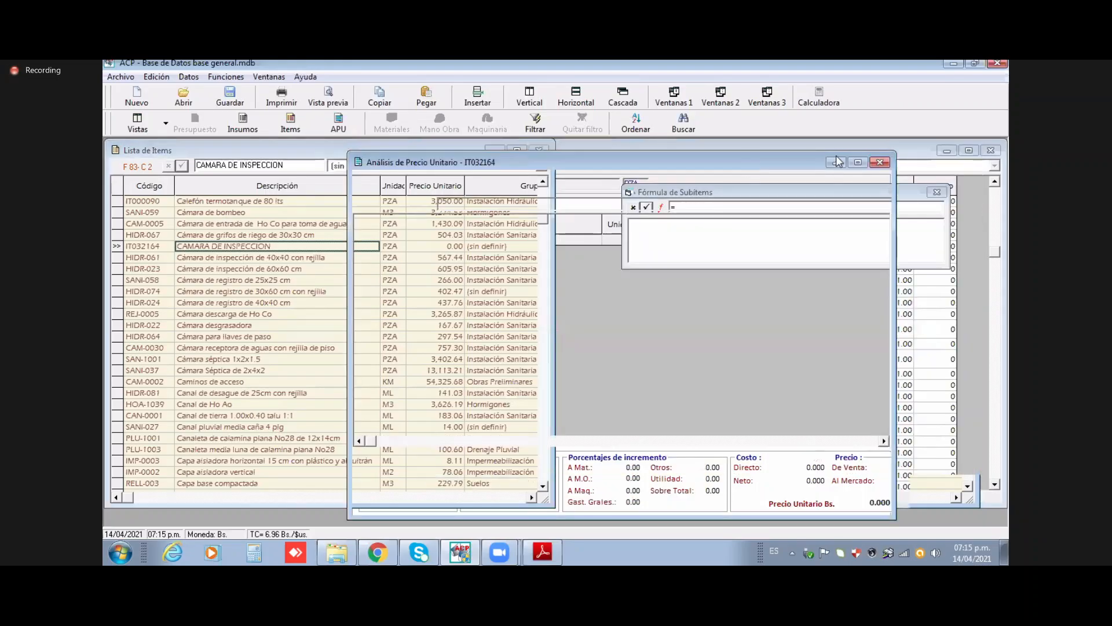
drag(748, 165, 836, 155)
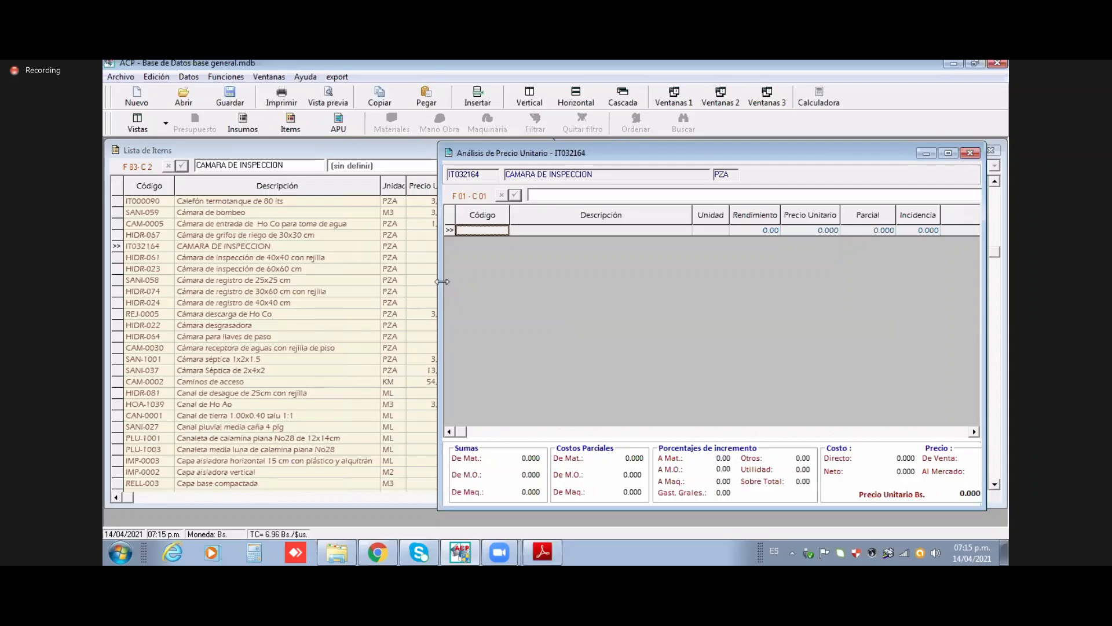
drag(442, 282, 560, 266)
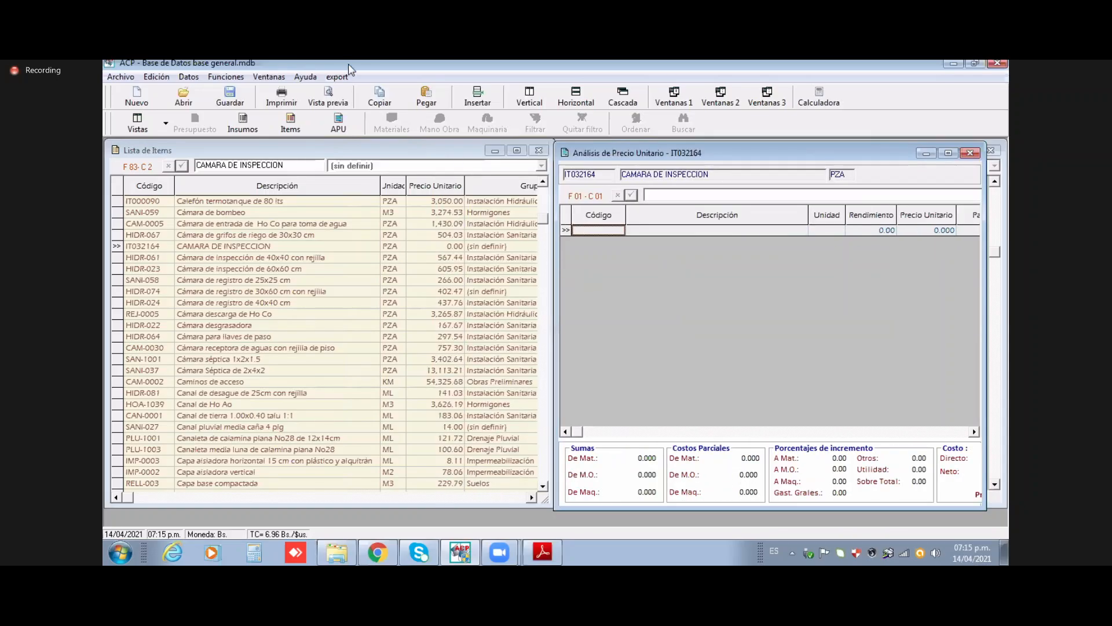
Step: Bring the subitems formula window back to the front and place it over the empty area of the unit price analysis
click(269, 77)
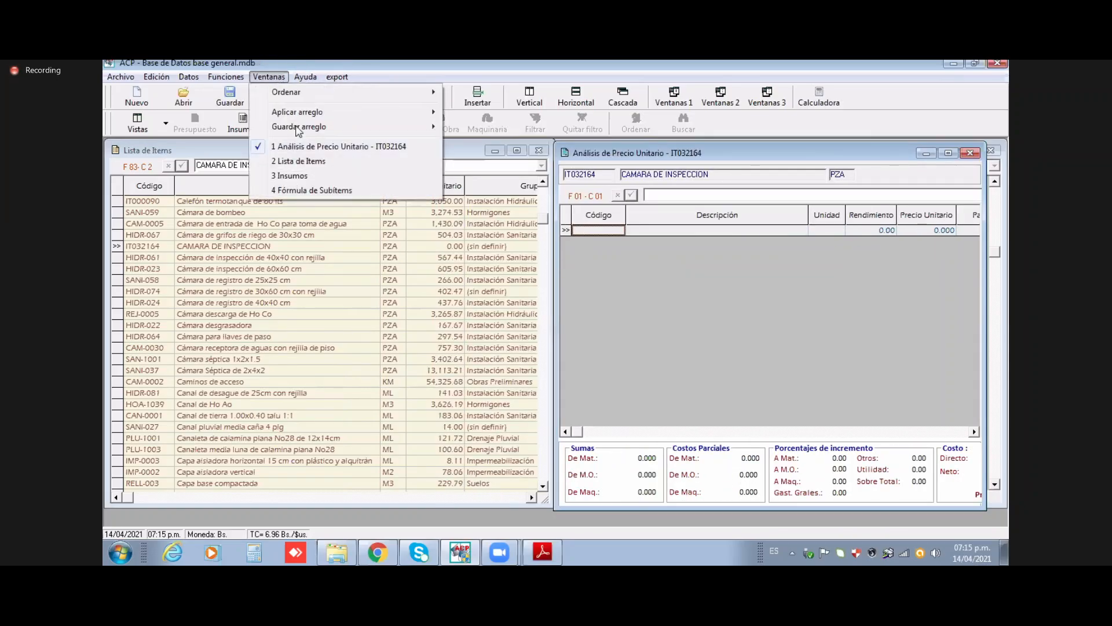
click(341, 191)
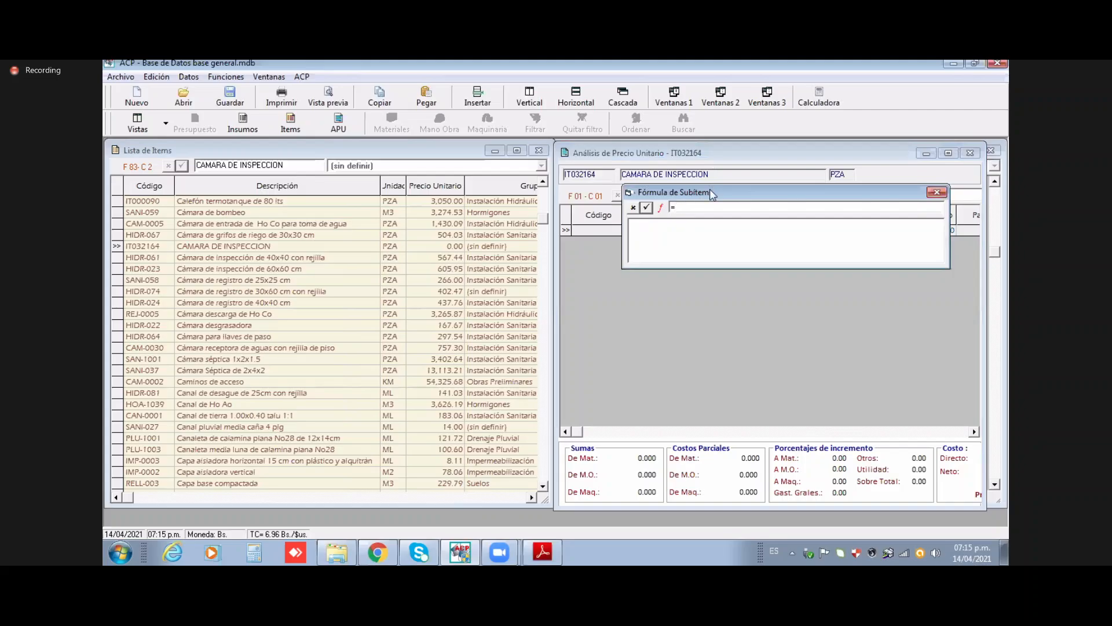
drag(709, 189, 638, 278)
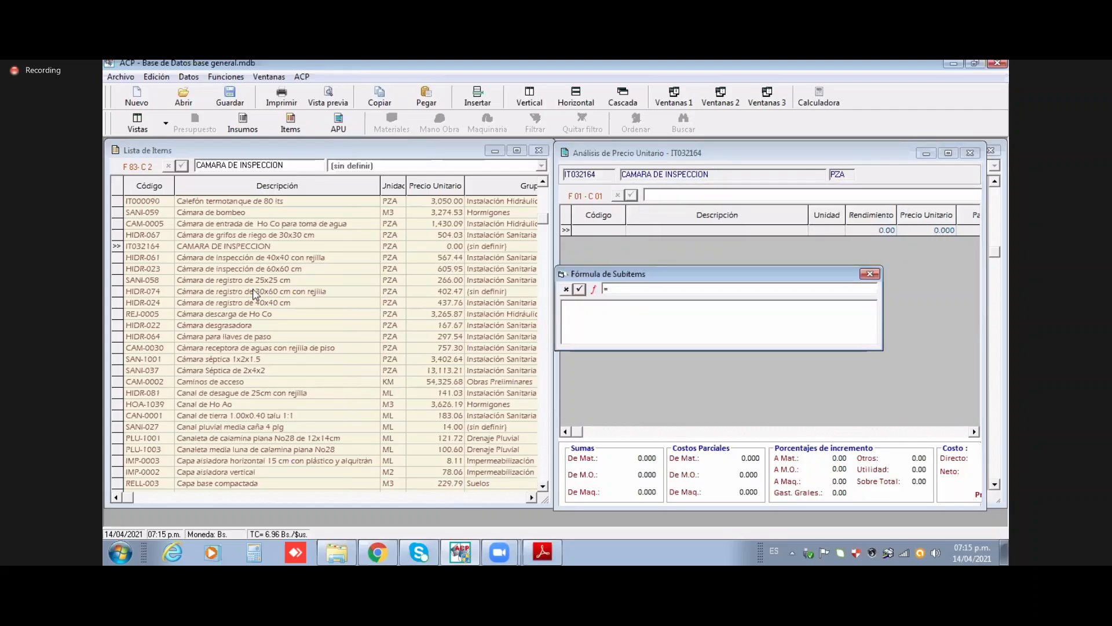
Step: Find the M3 item Losa maciza de Ho Ao (HOA-1214) in the item list and copy its code
click(160, 269)
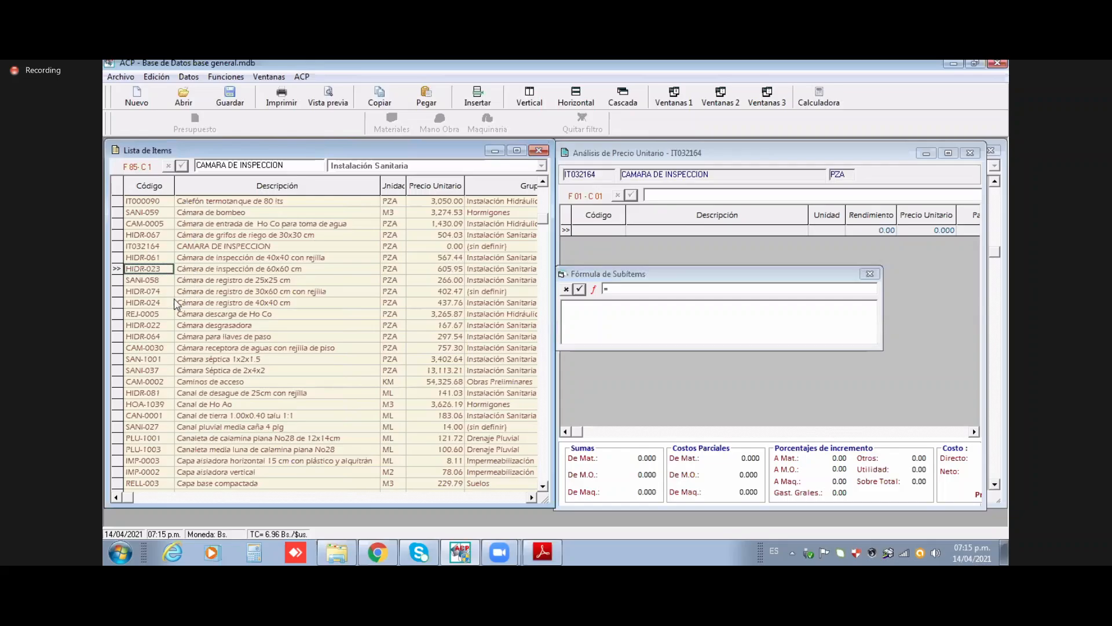
key(l)
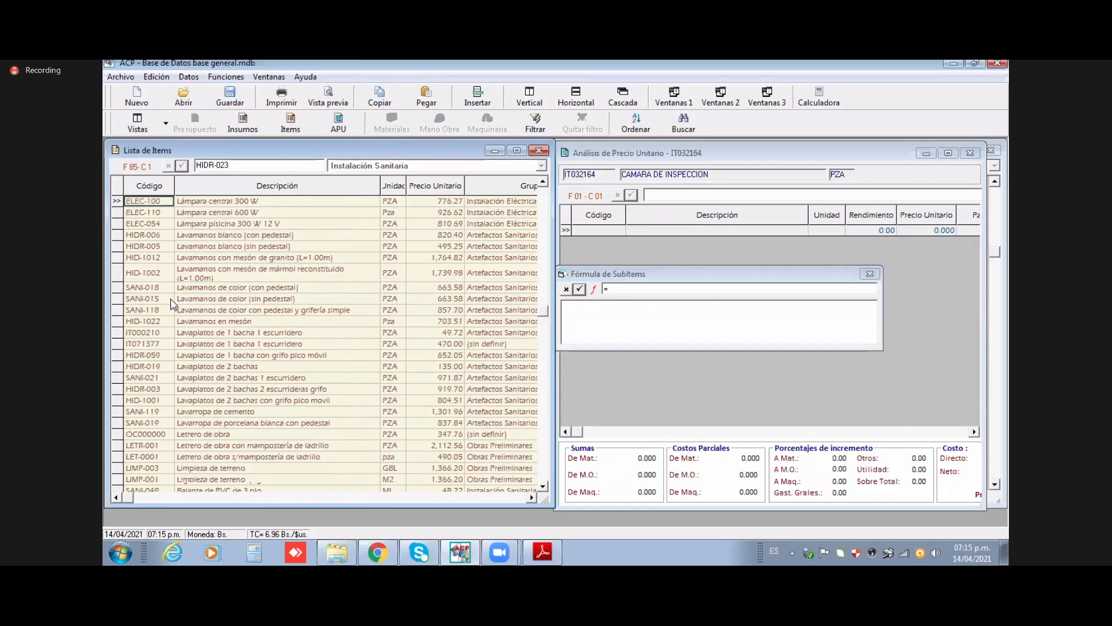
scroll(203, 300, down, 1)
scroll(202, 304, down, 3)
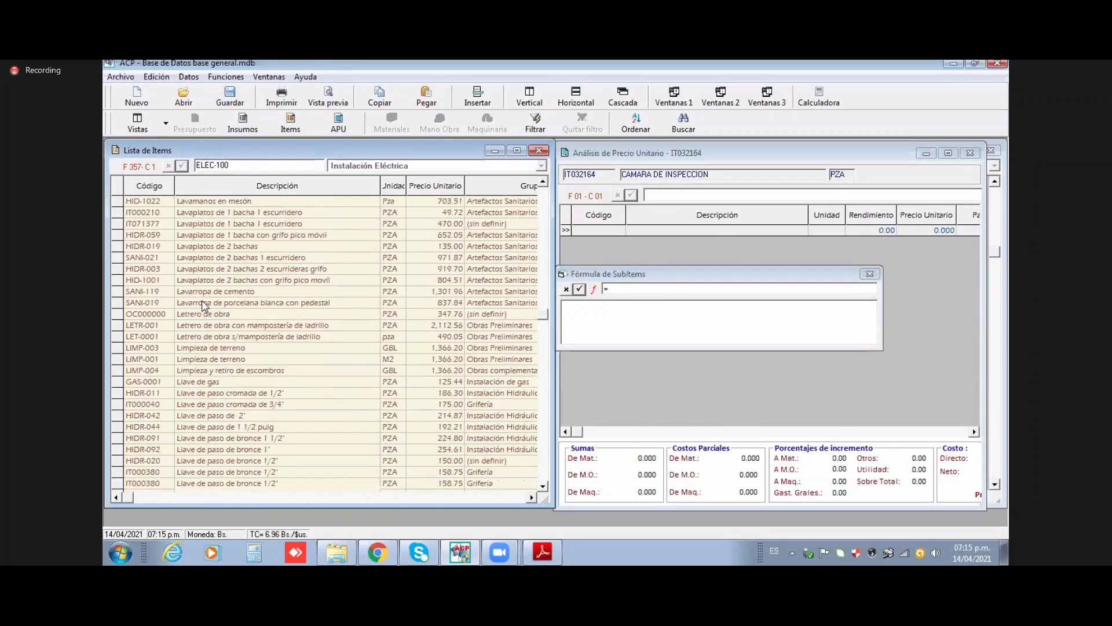
scroll(202, 304, down, 3)
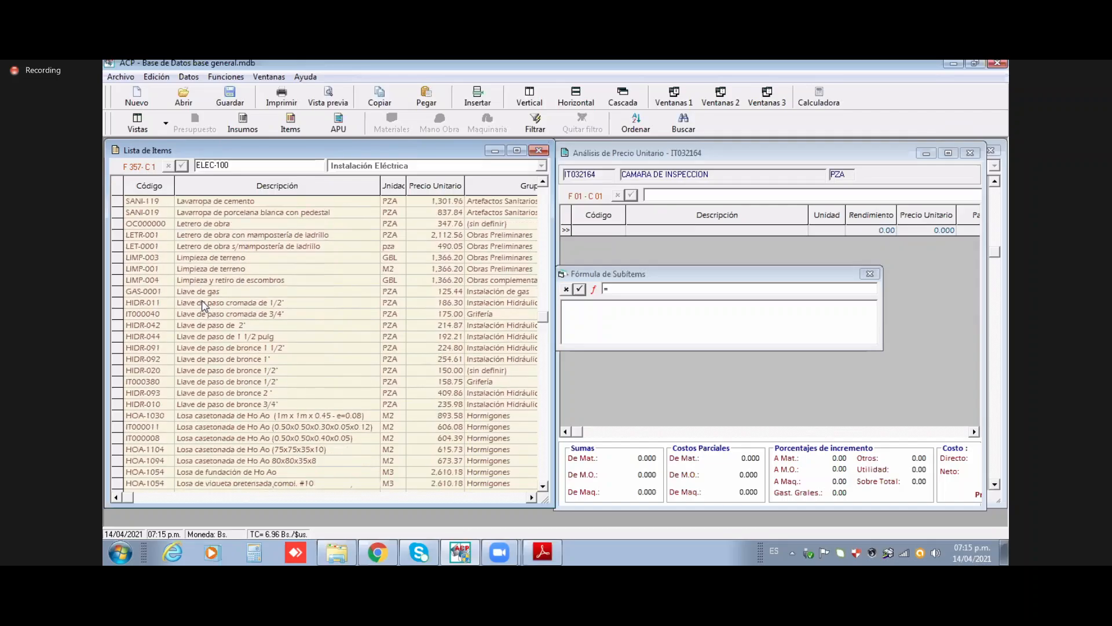
scroll(203, 306, down, 3)
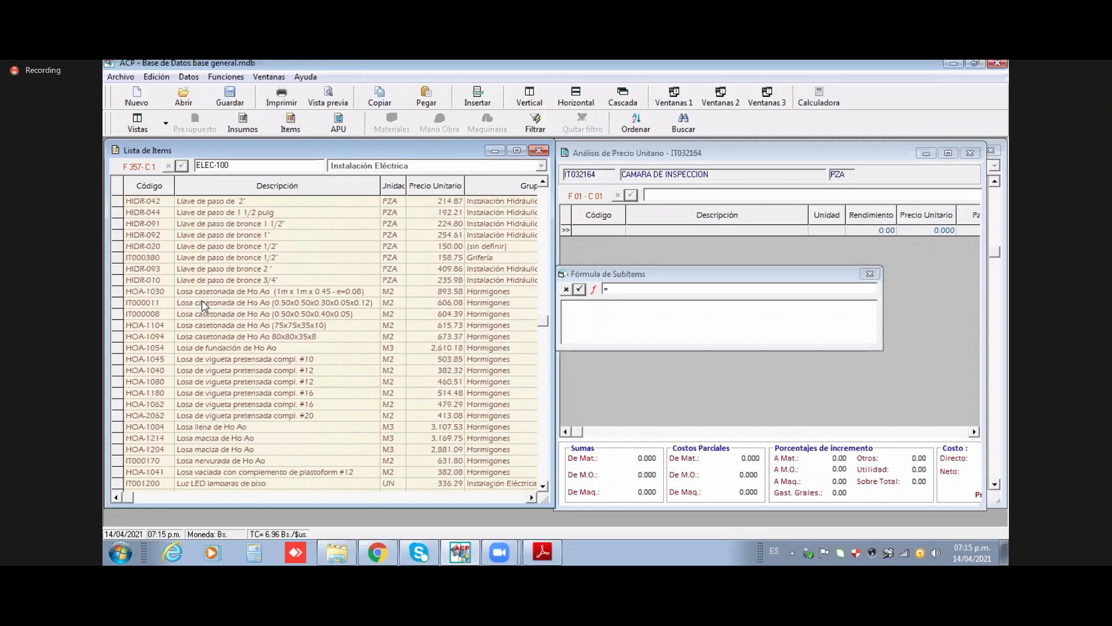
scroll(204, 305, down, 2)
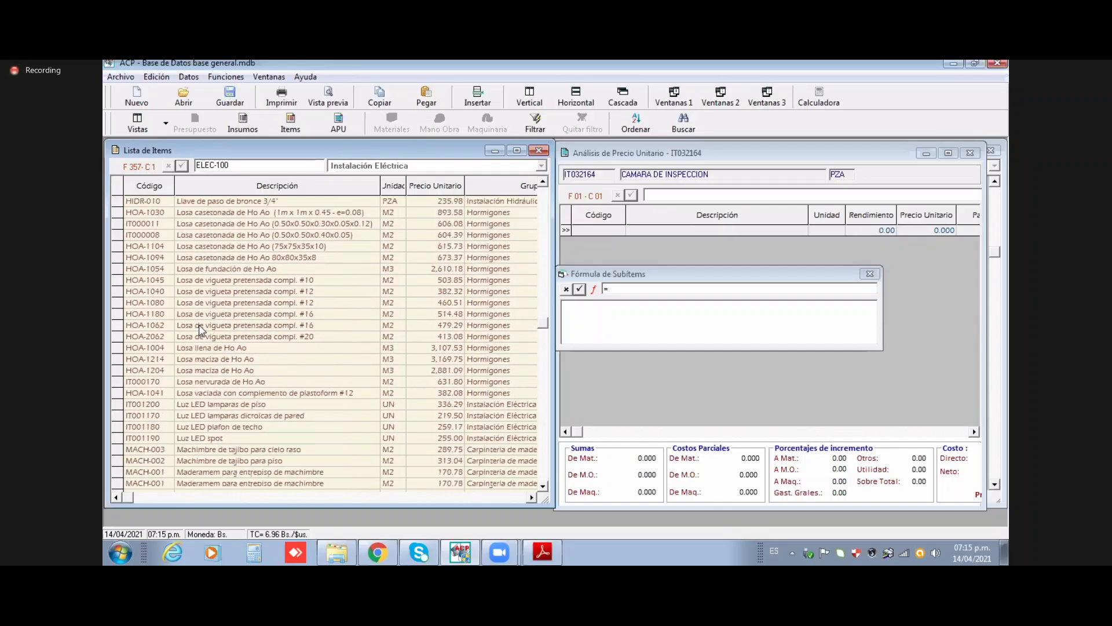
click(186, 360)
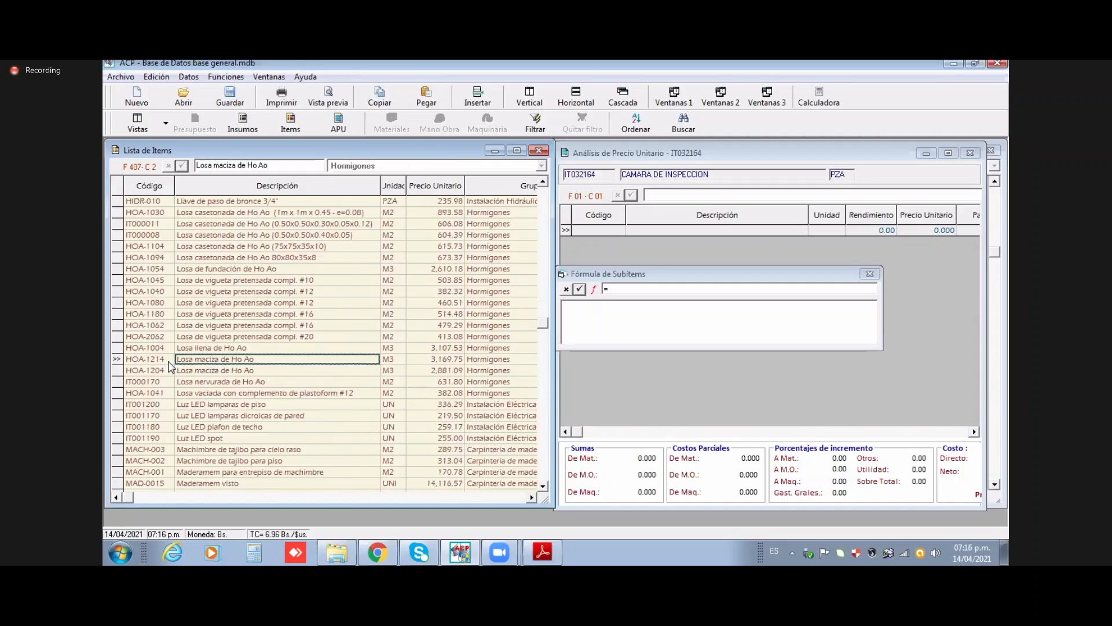
click(168, 361)
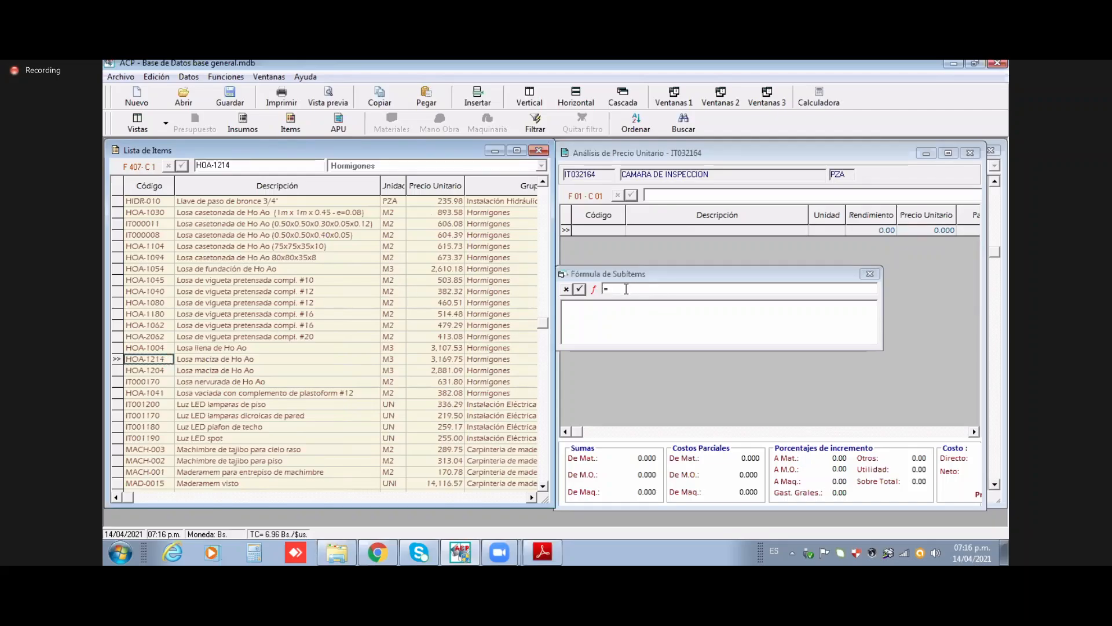
Step: Switch to the PDF drawing for the lid's dimensions and compute its volume in Calculator as 0.6 * 0.6 * 0.1
click(626, 289)
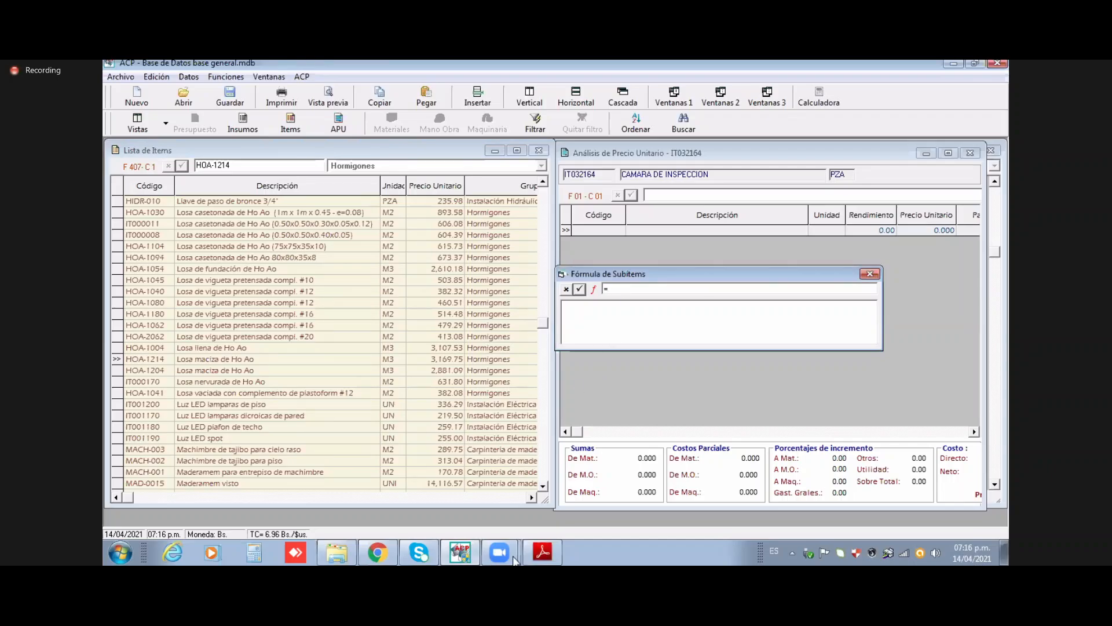
click(533, 549)
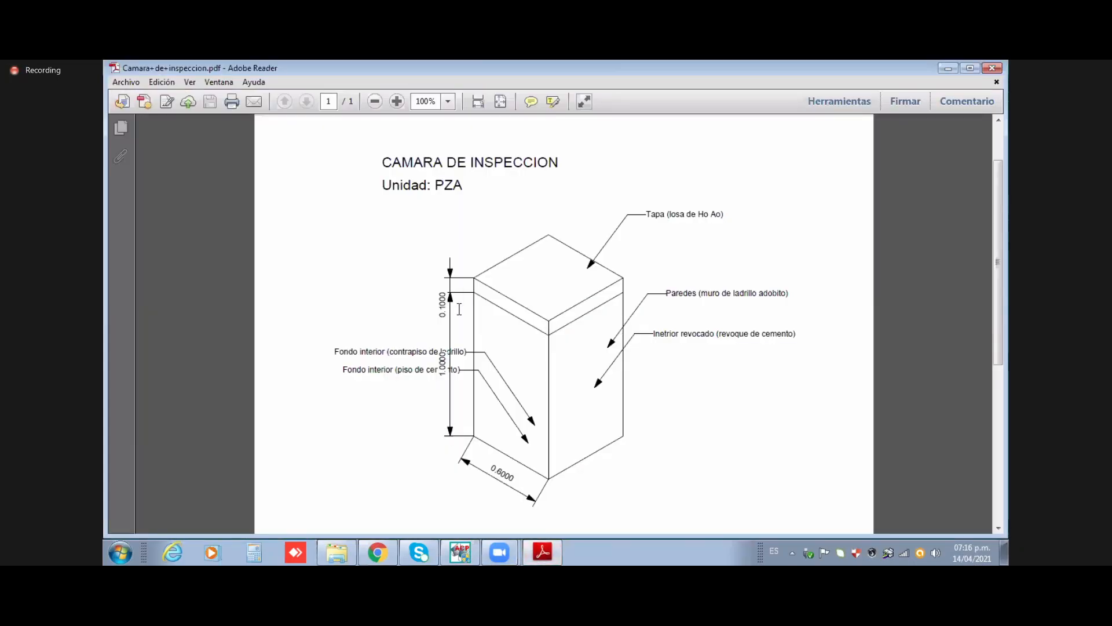
scroll(534, 400, down, 1)
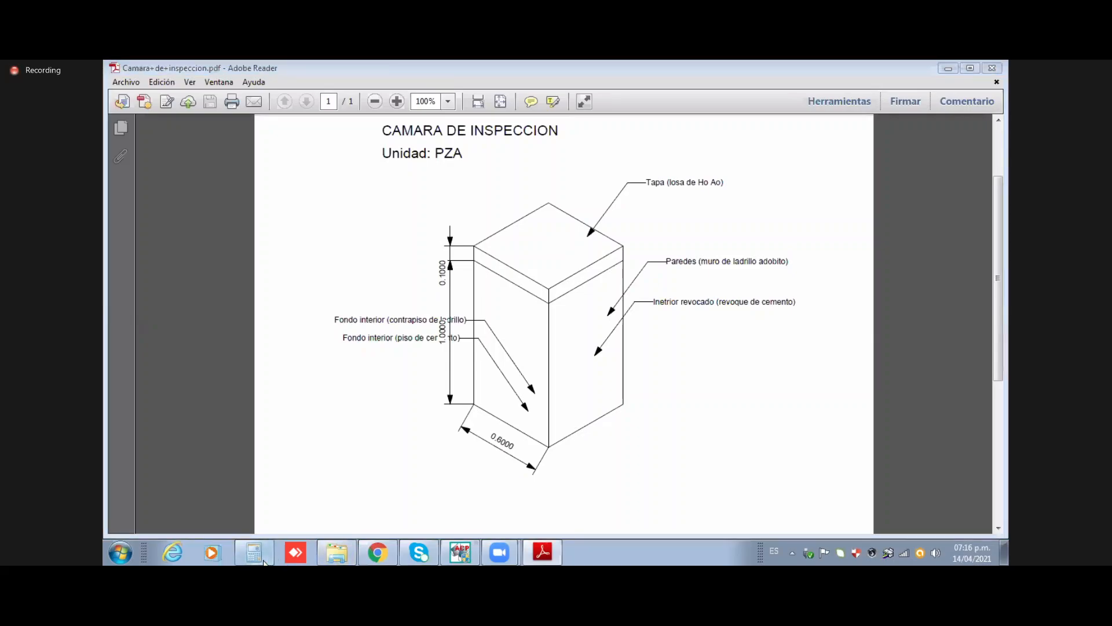
click(263, 560)
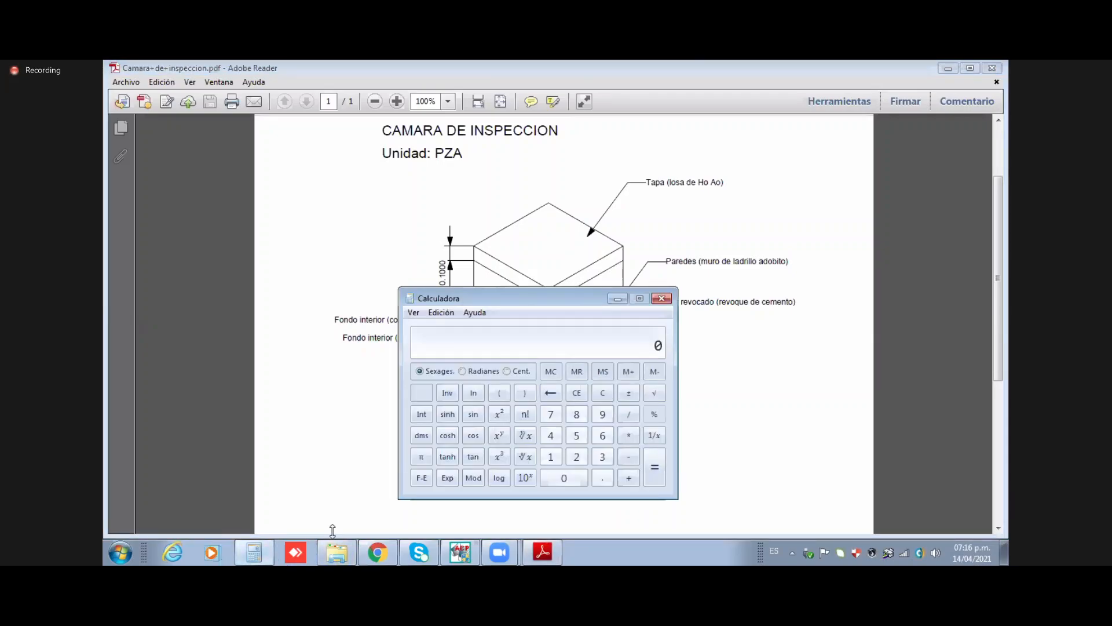
text(0.6 * 0.6 * 0.1)
key(Return)
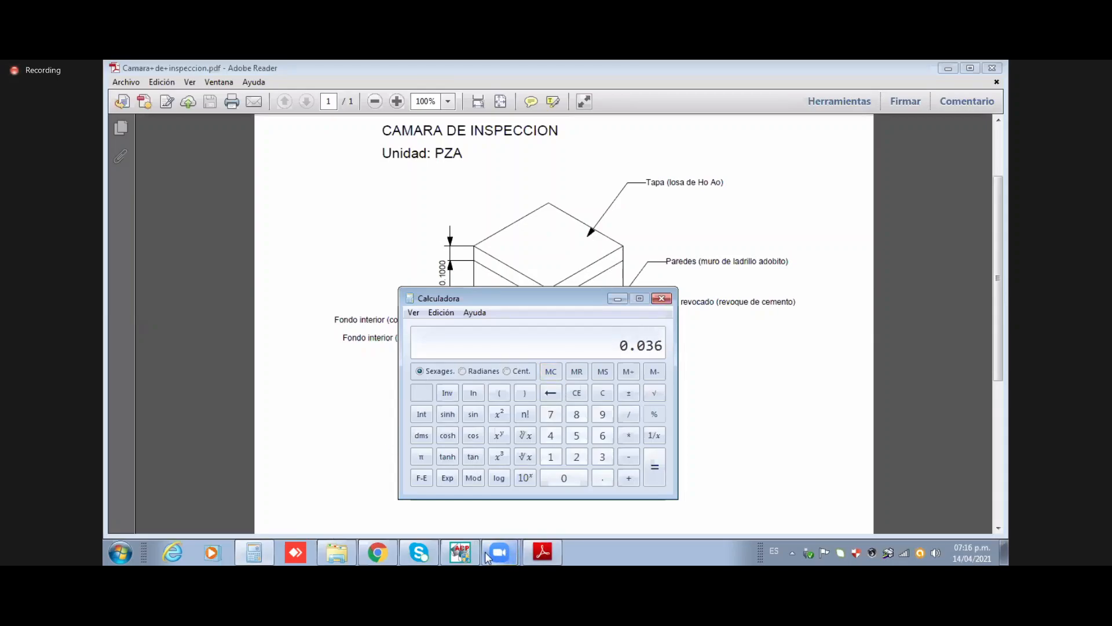
Step: Return to ACP and add the lid term 0.036*HOA-1214 to the subitems formula, followed by a plus sign
click(466, 553)
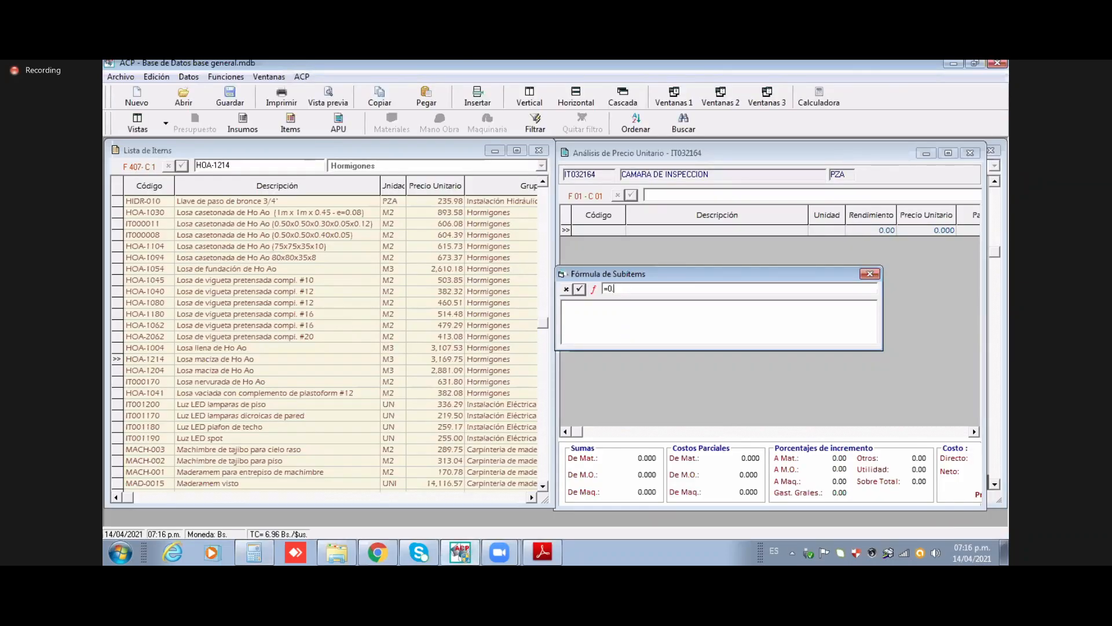
text(036*)
right_click(633, 291)
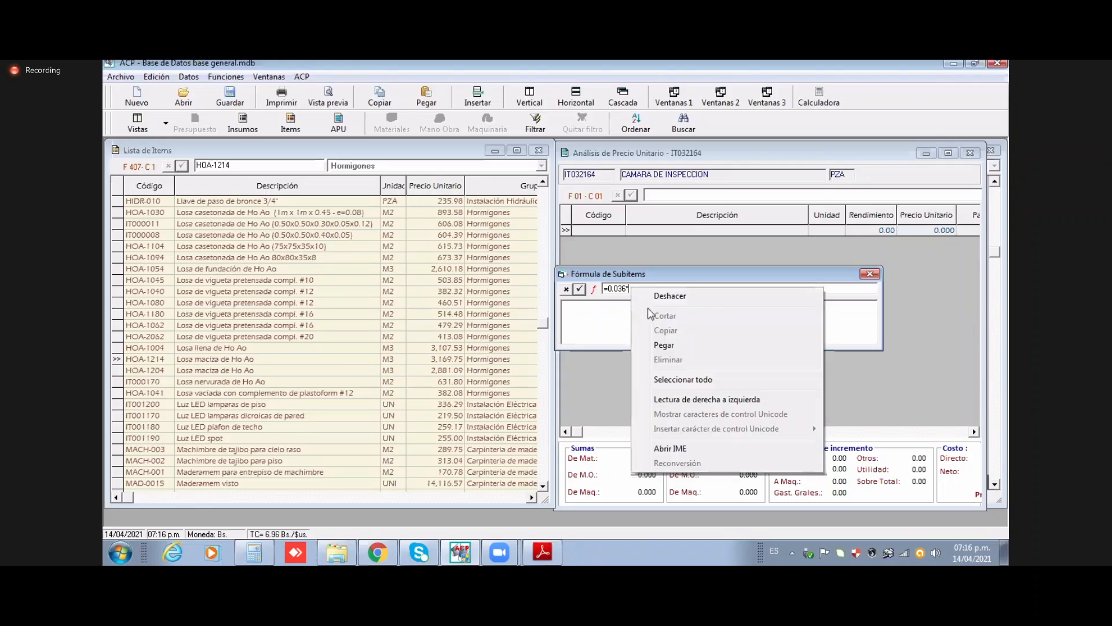
click(673, 346)
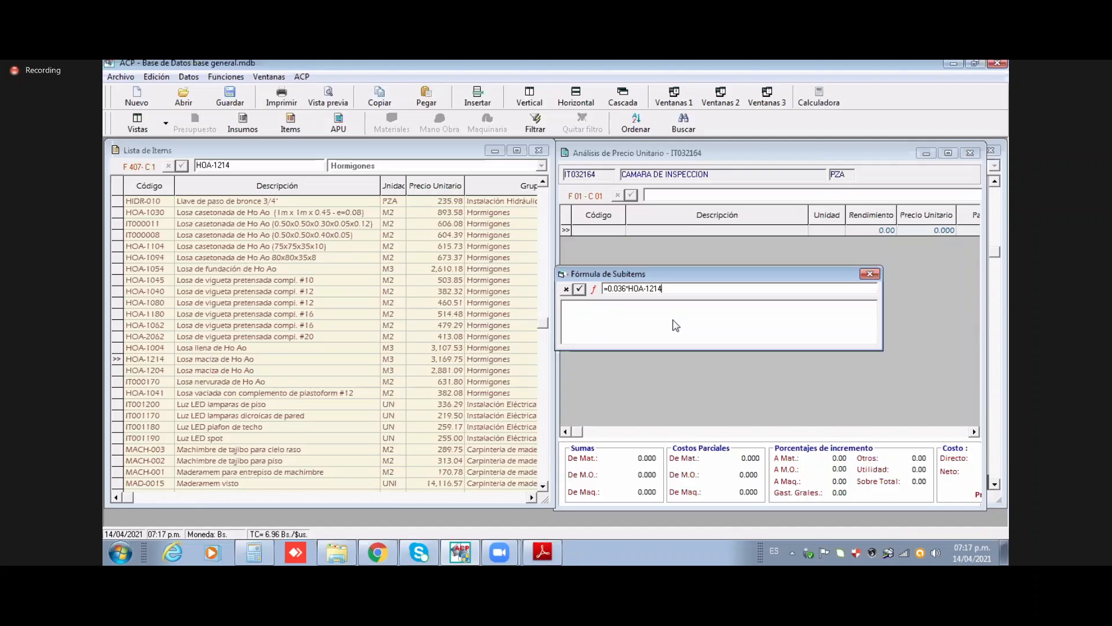
text(+)
Step: Check the walls in the PDF drawing, compute 0.6 * 4 in Calculator, and enter 2.4* in the ACP subitems formula
click(542, 552)
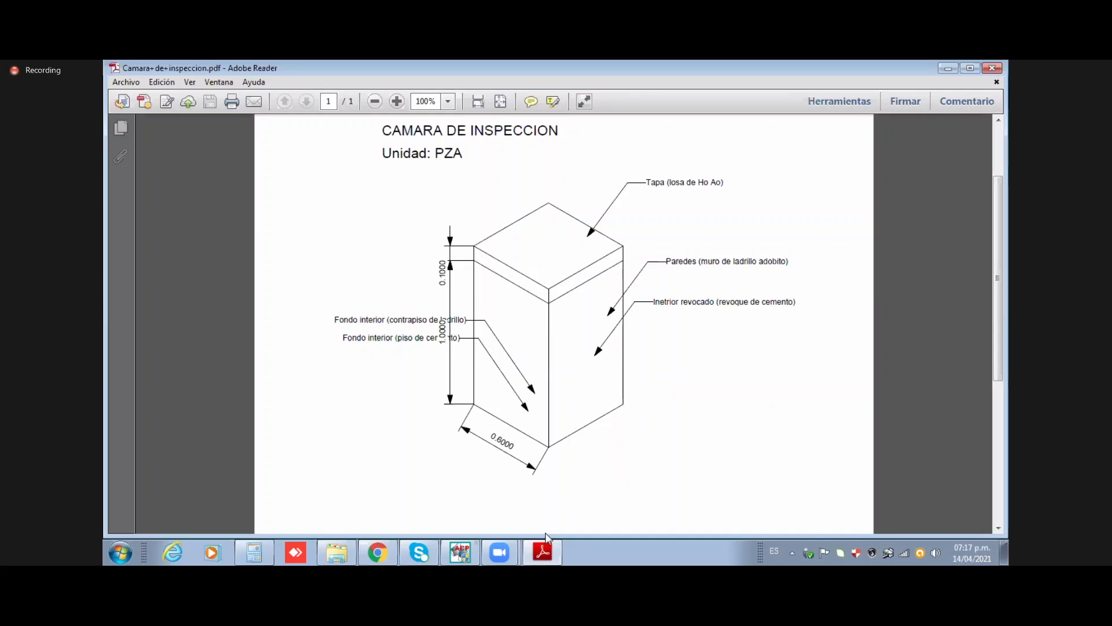
click(266, 560)
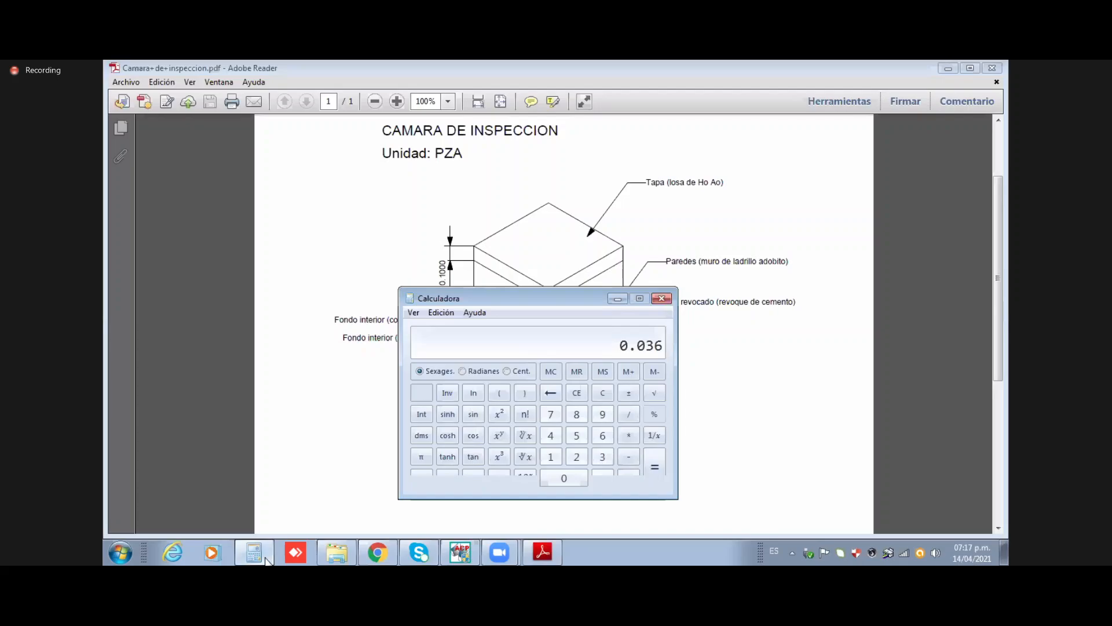
text(0.6)
key(asterisk)
text(4)
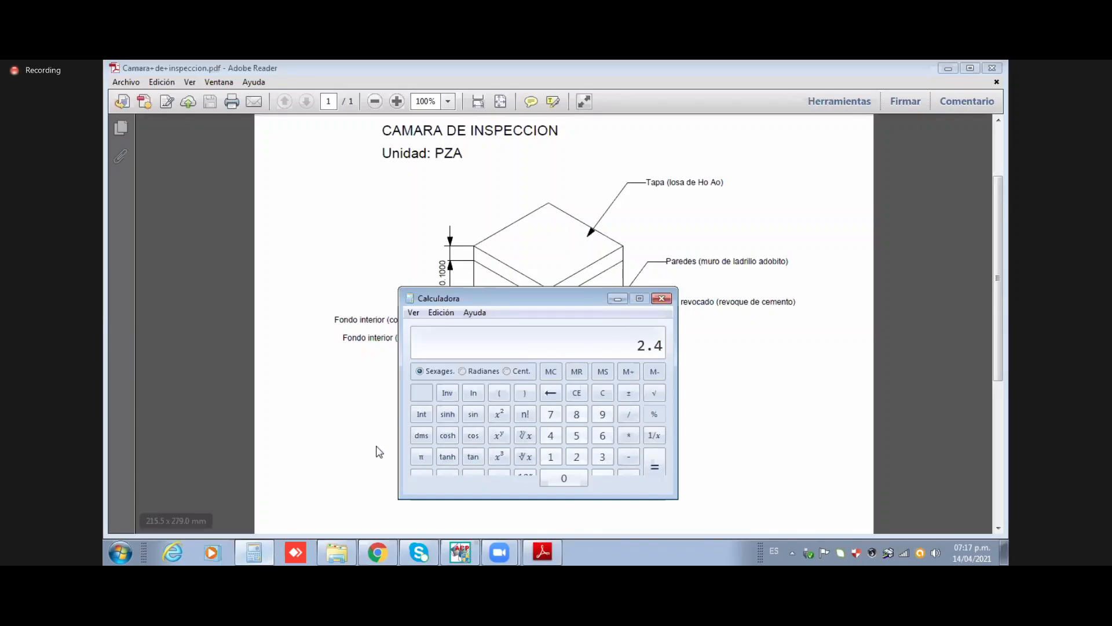
click(463, 554)
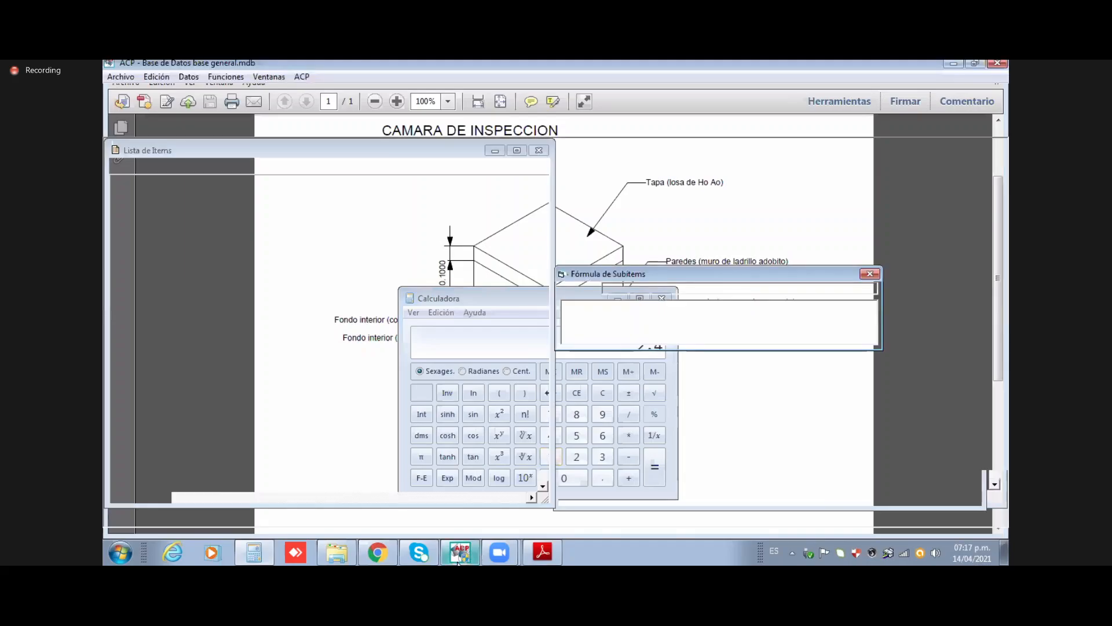
text(2.4*)
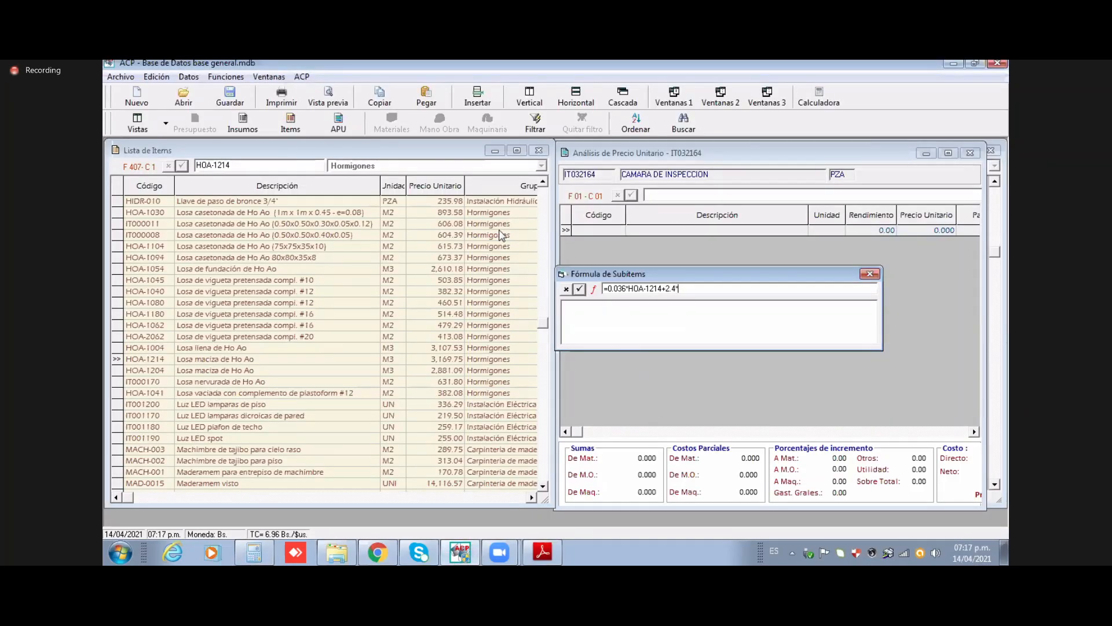
Step: Find Muro de ladrillo adobito 15cm (MUR-1004) in the item list and copy its code
click(377, 155)
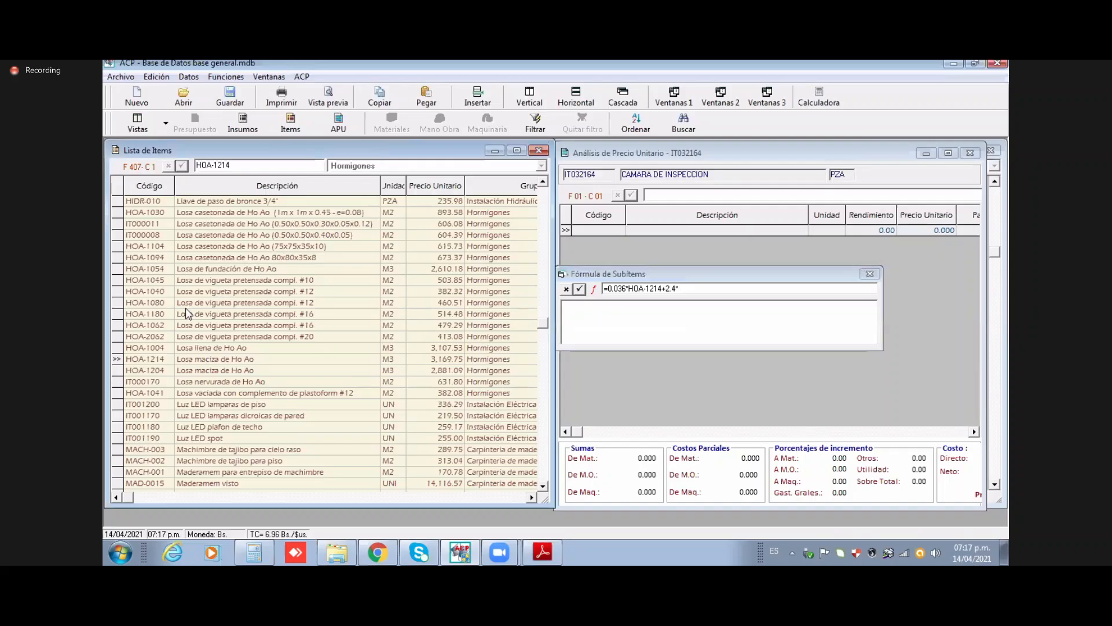
scroll(178, 365, down, 2)
scroll(179, 369, down, 12)
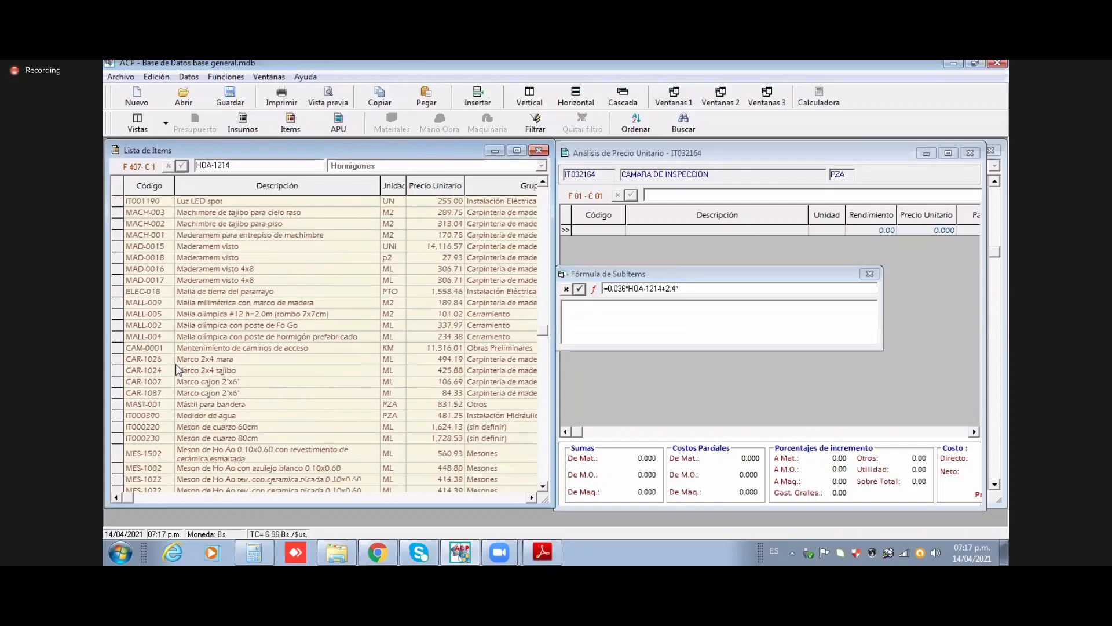
scroll(178, 369, down, 2)
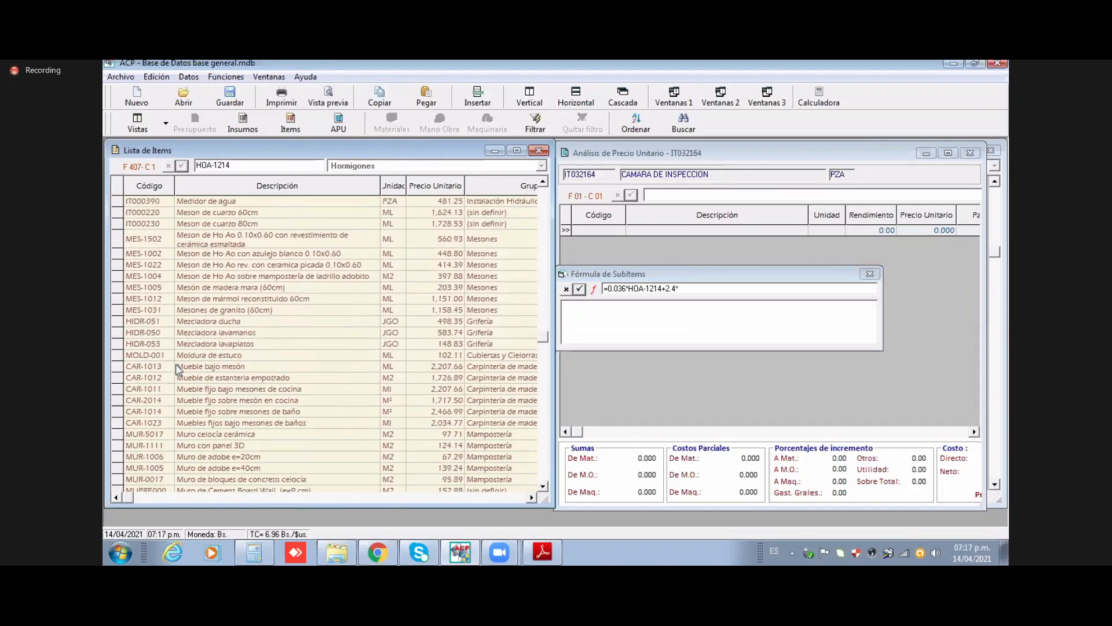
scroll(178, 370, down, 5)
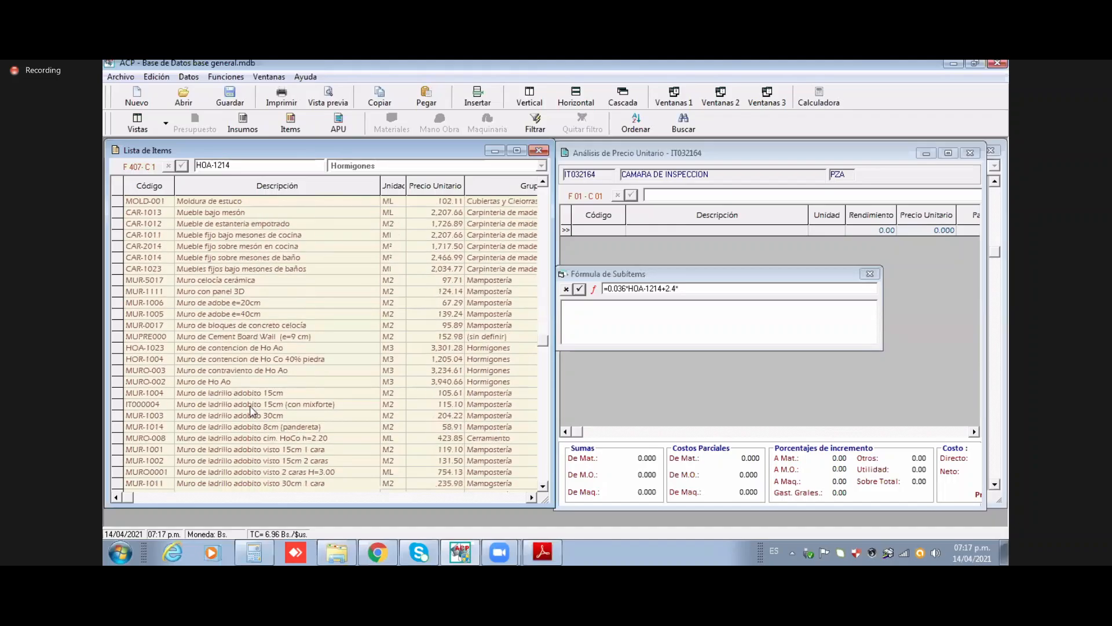
click(249, 394)
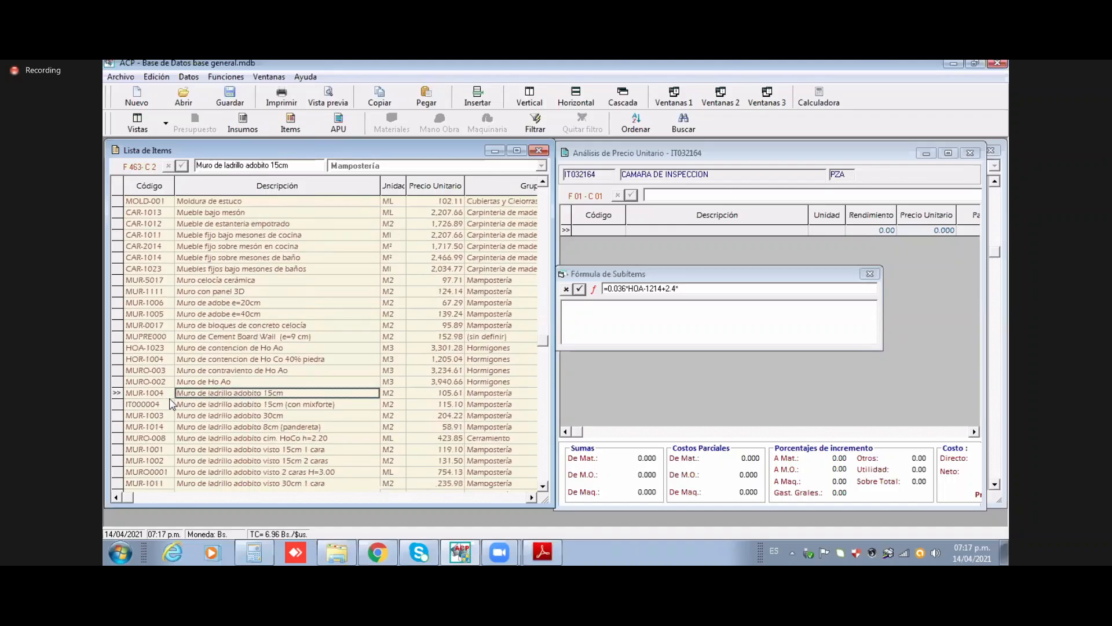
key(Left)
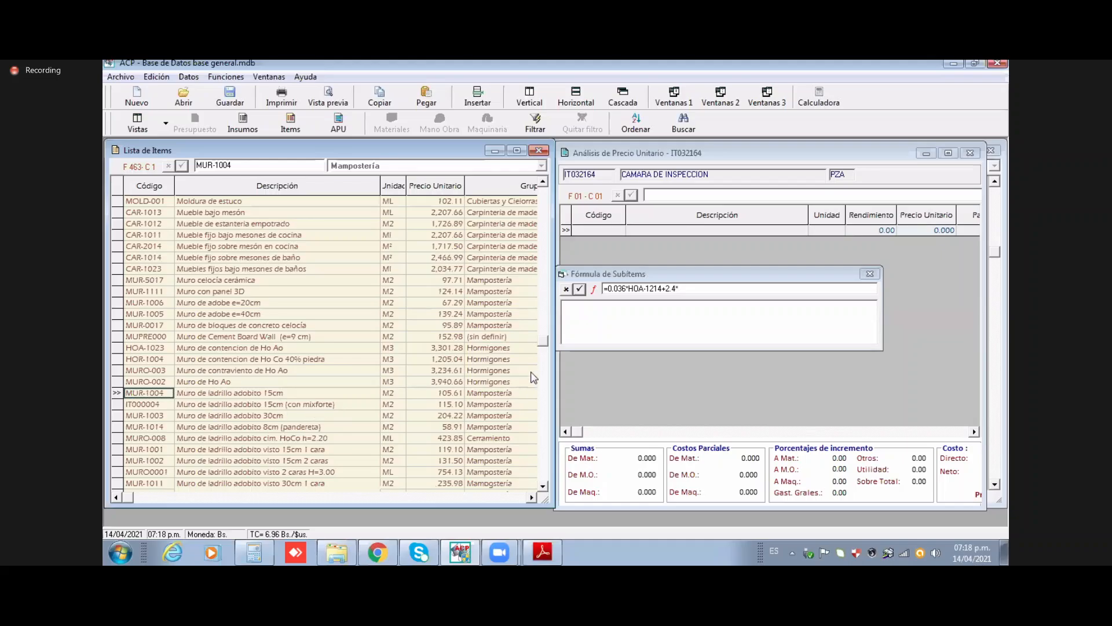
Step: Complete the wall term with MUR-1004, check the interior plaster in the PDF drawing, and extend the ACP formula with +2.4*
click(687, 288)
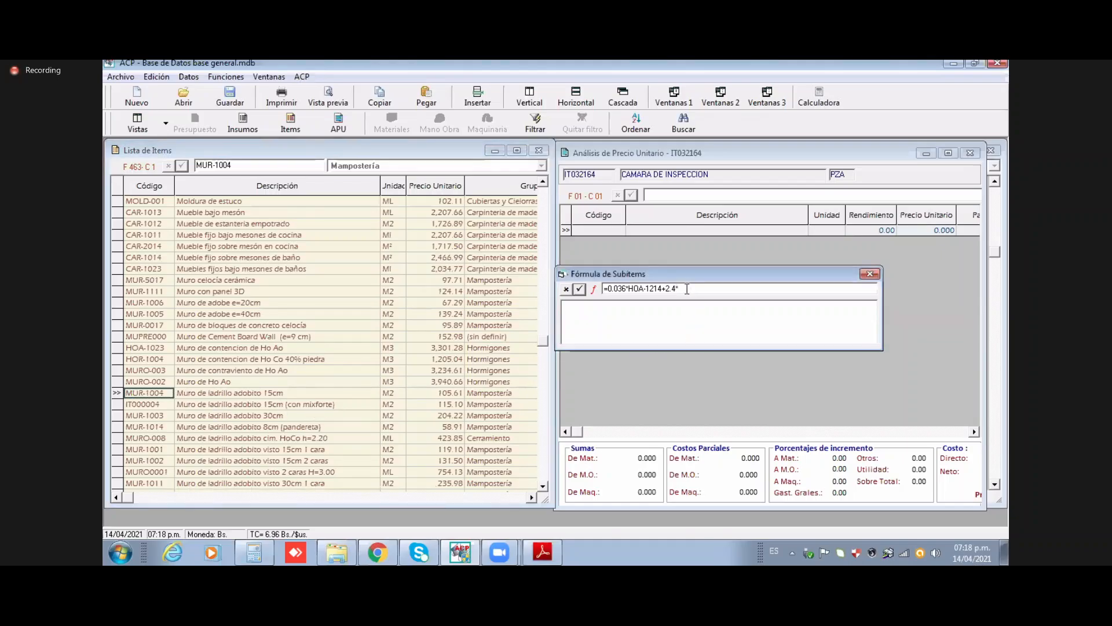
text(MUR-1004)
click(463, 555)
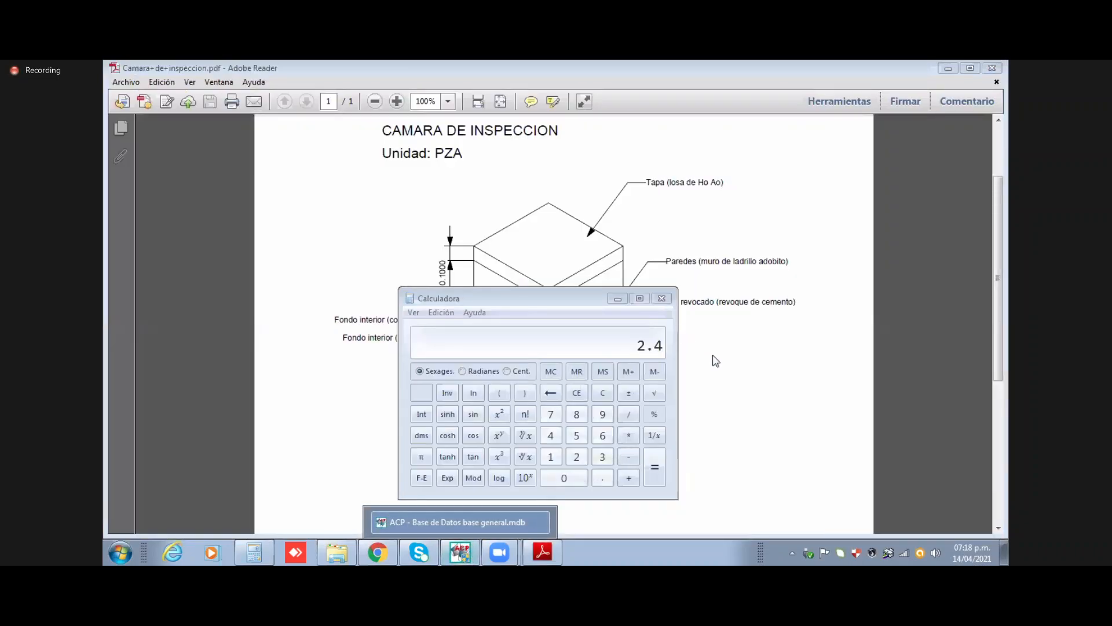
click(716, 360)
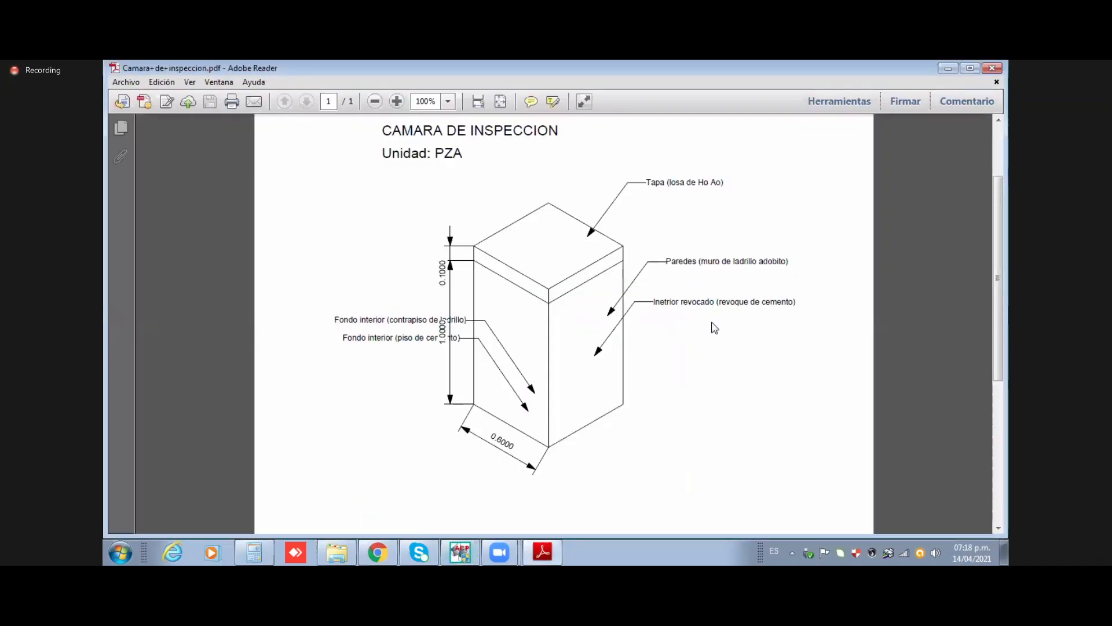
click(472, 559)
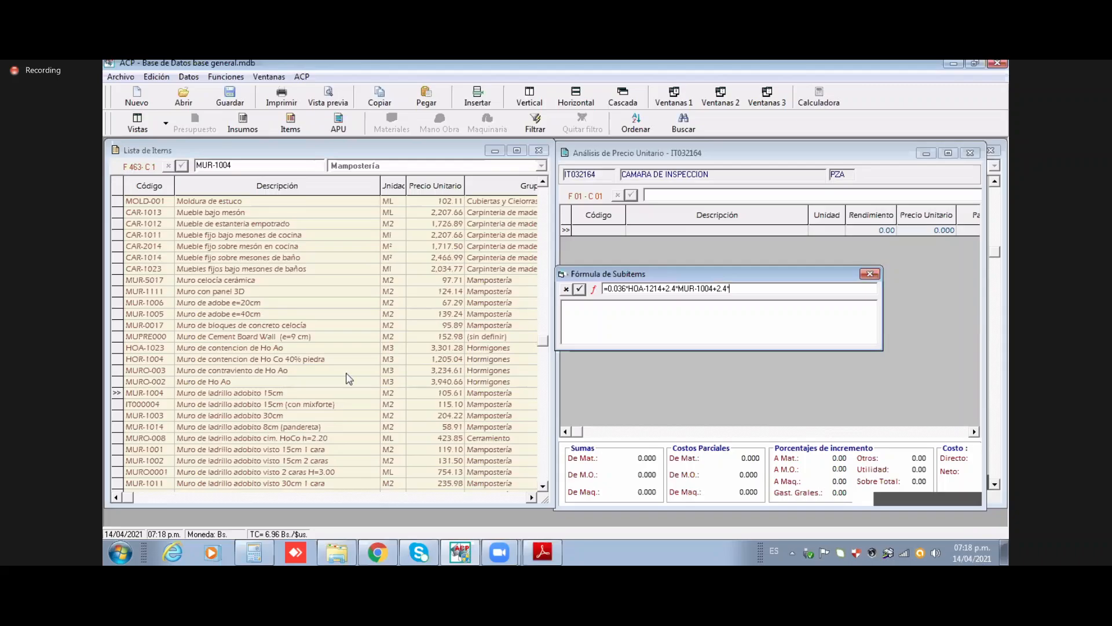
Step: Find Revoque de cemento planchado (REV-0001) in the item list and select its code
click(170, 326)
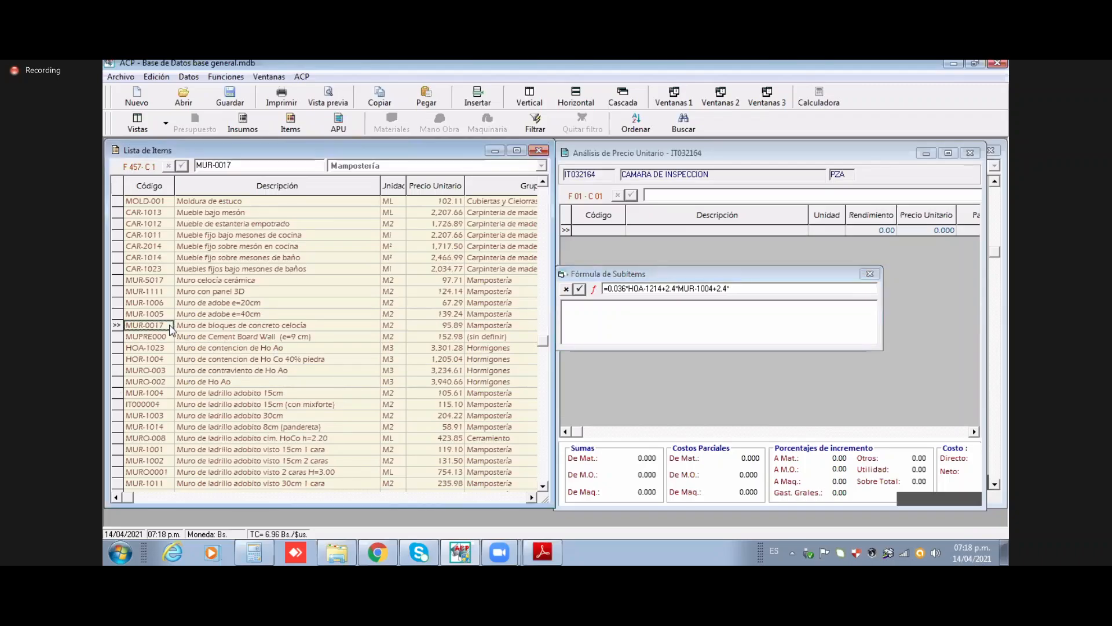
scroll(212, 354, down, 10)
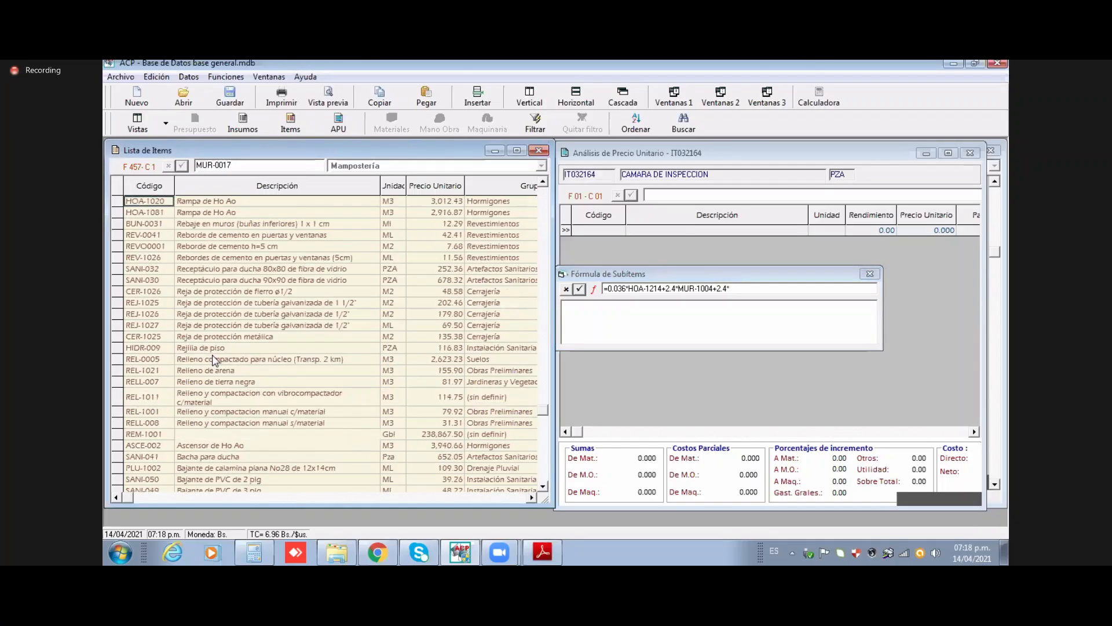
scroll(213, 358, down, 8)
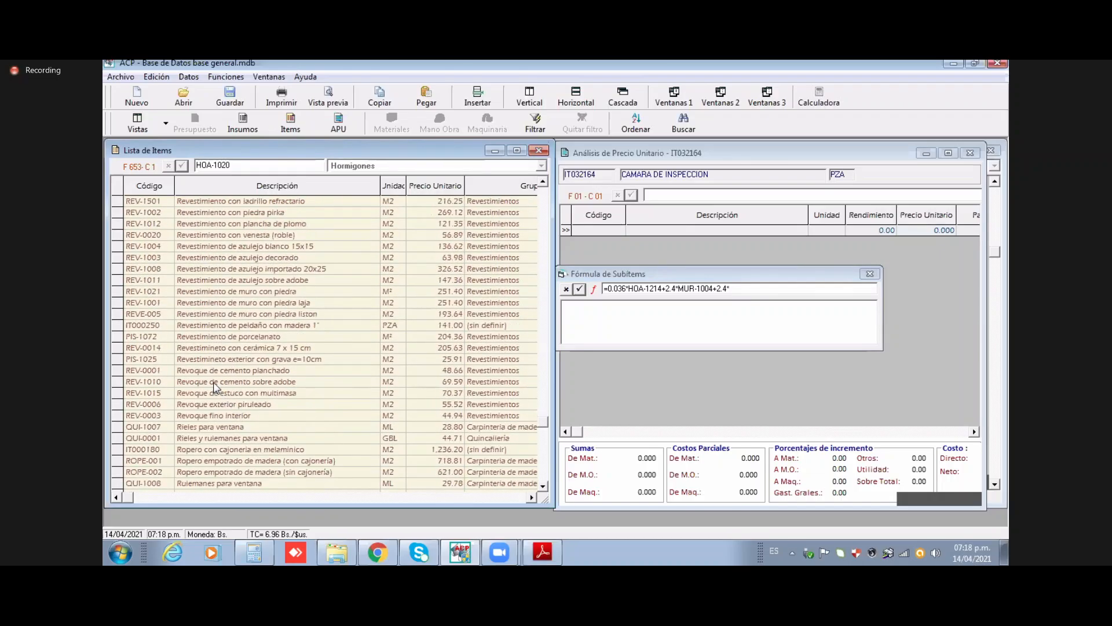
click(164, 374)
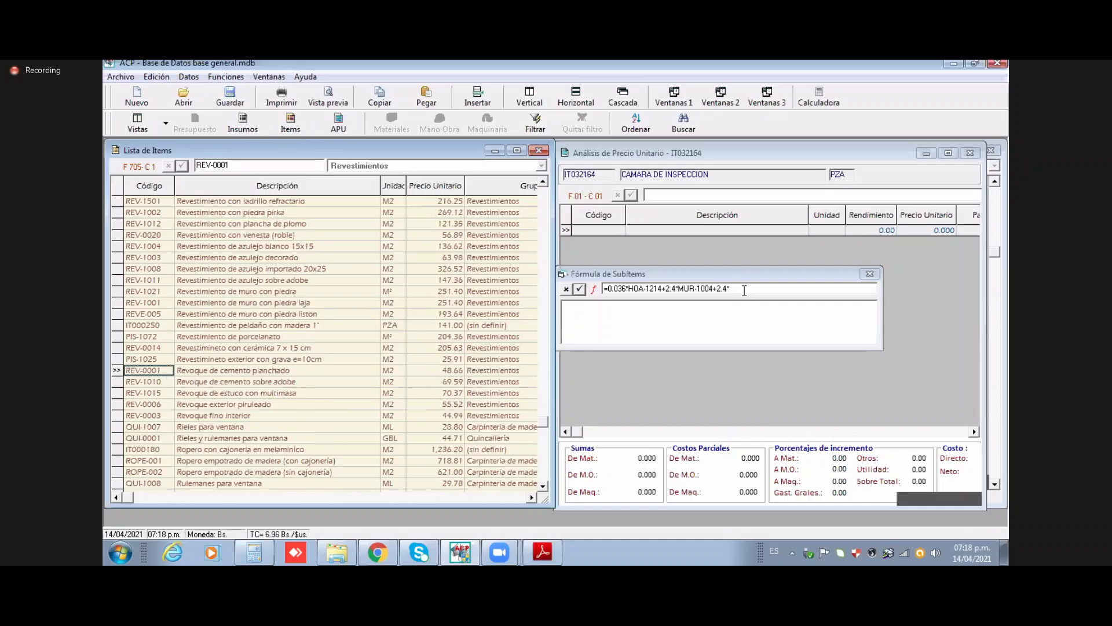
Step: Complete the plaster term with REV-0001, append + to the subitems formula, and check the interior floor in the PDF drawing
click(745, 290)
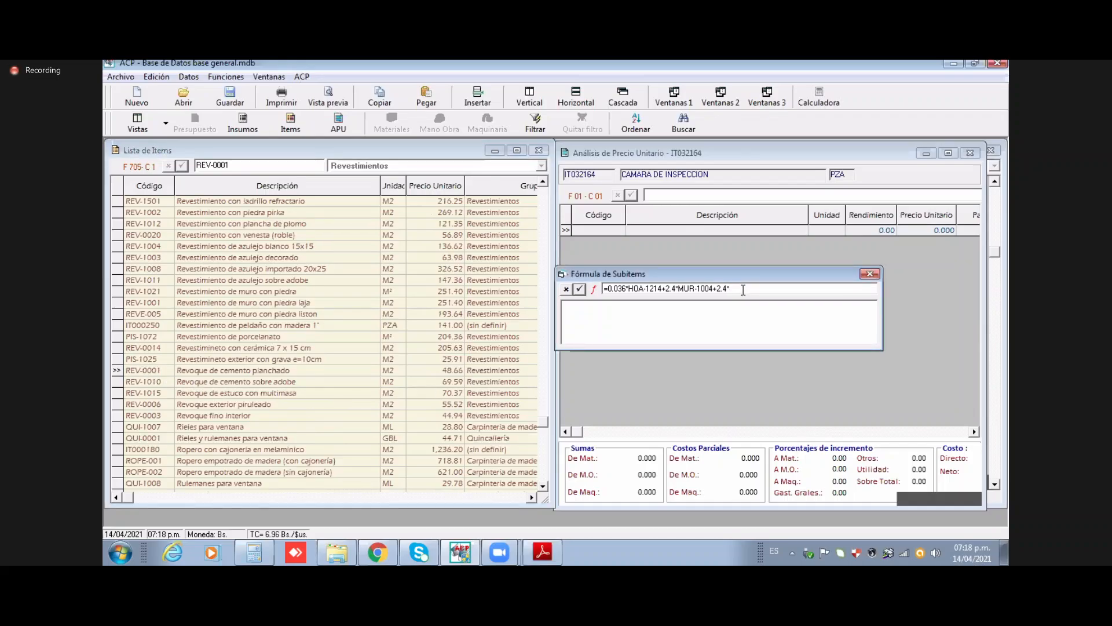
right_click(745, 295)
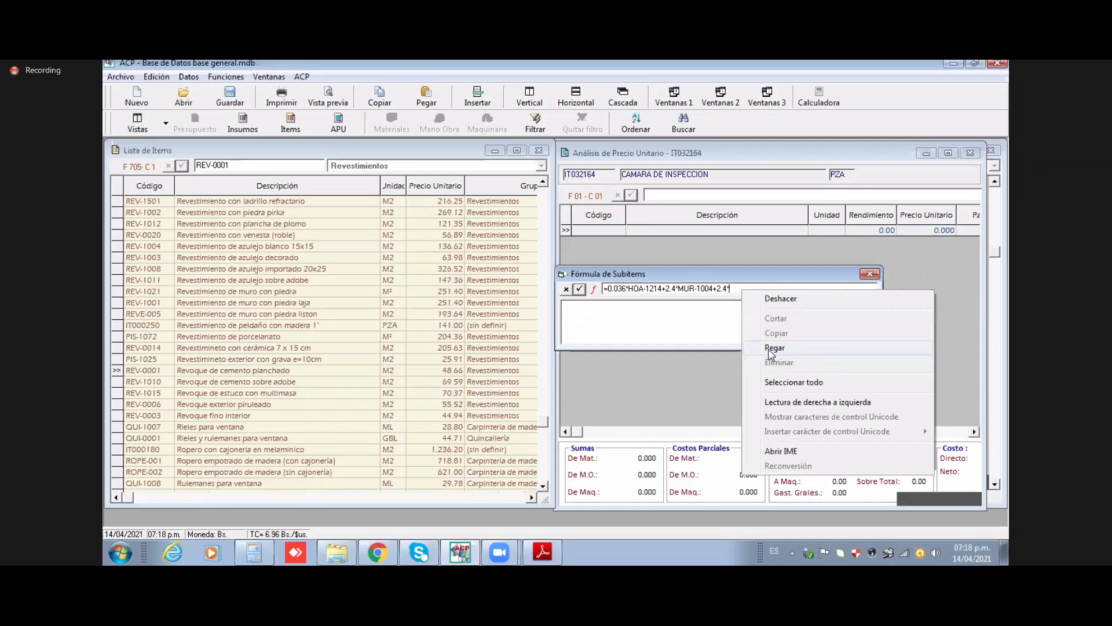
click(768, 350)
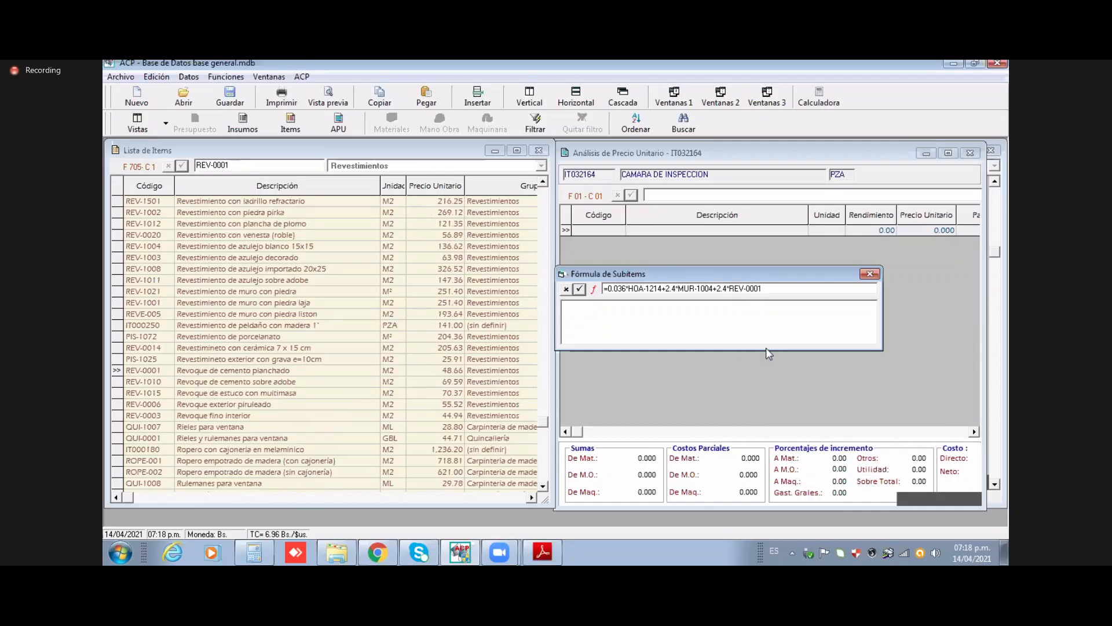
text(+)
click(543, 552)
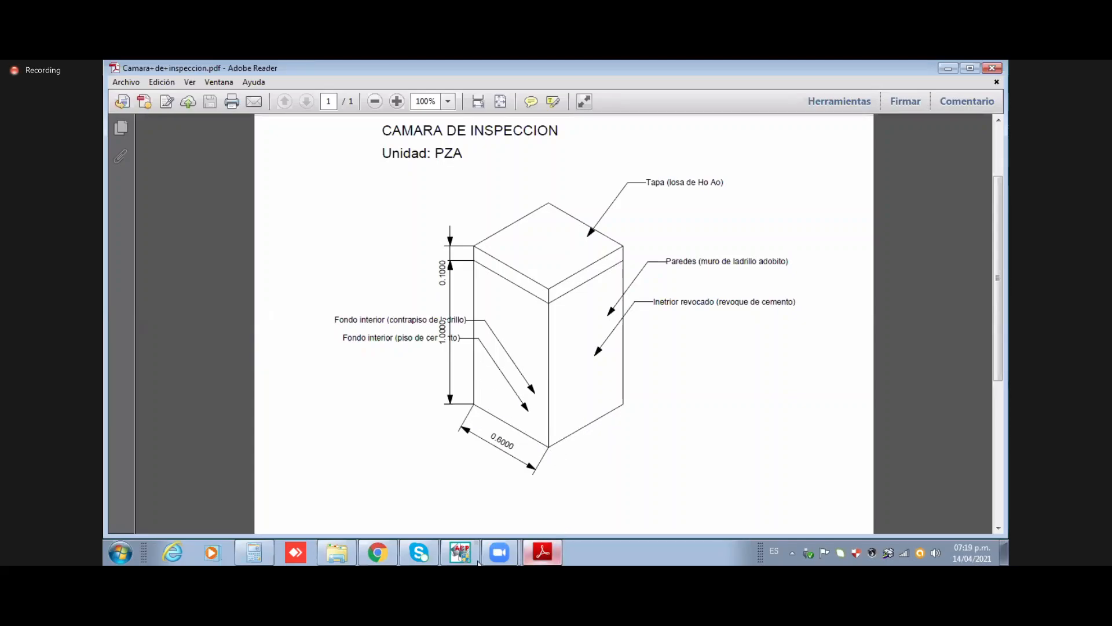
click(472, 557)
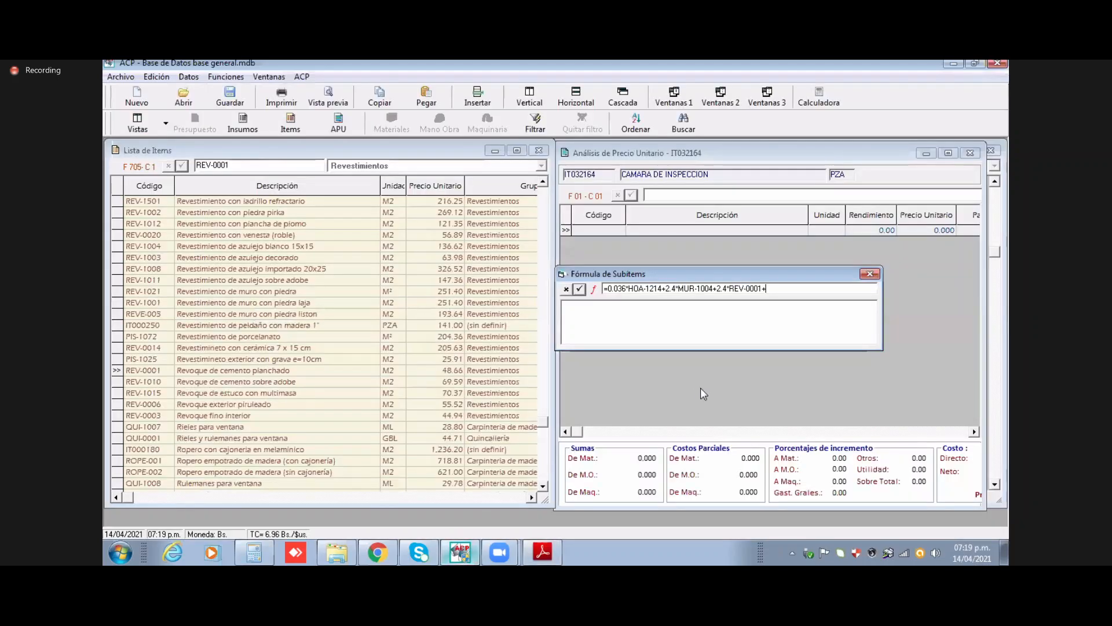
Step: Work out the floor area in Calculator and extend the ACP subitems formula with 0.36*
click(259, 551)
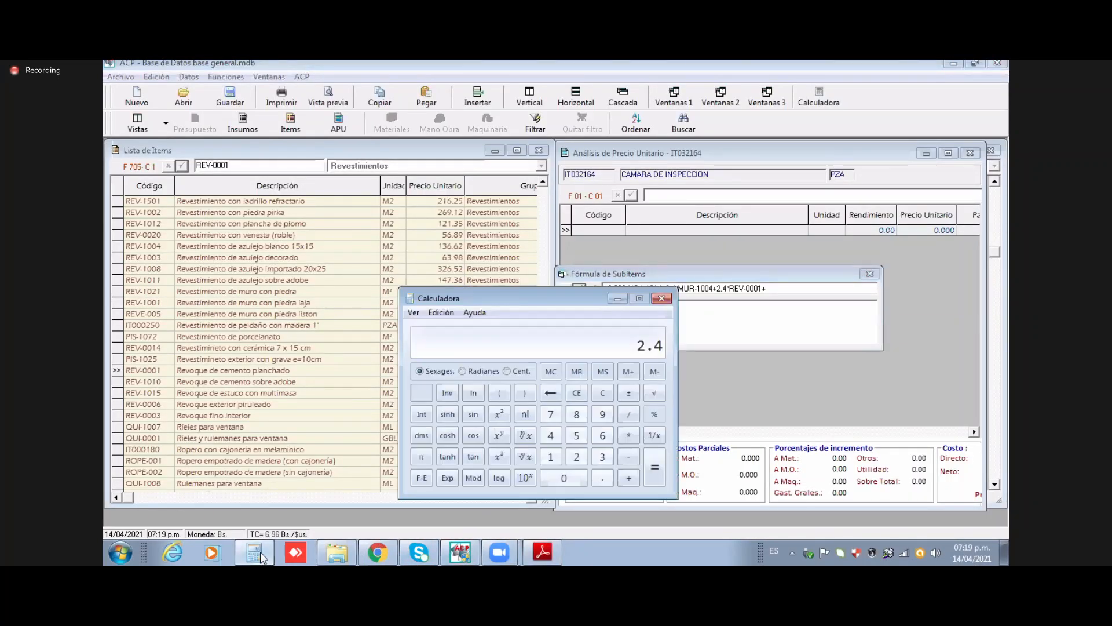
key(Escape)
text(0.36)
click(662, 268)
text(0)
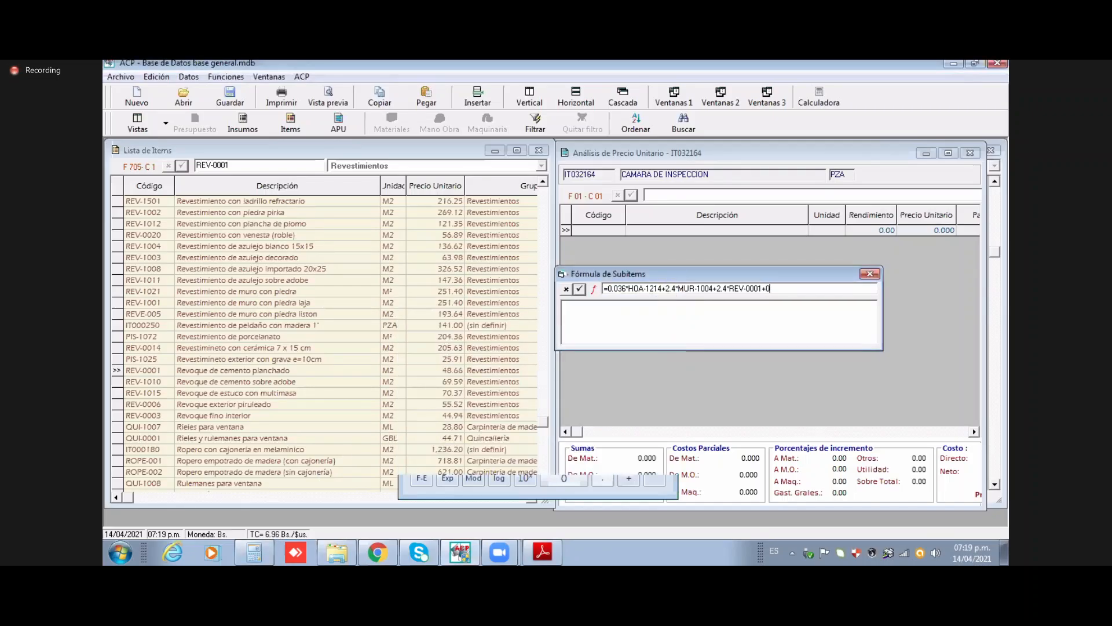
text(.36*)
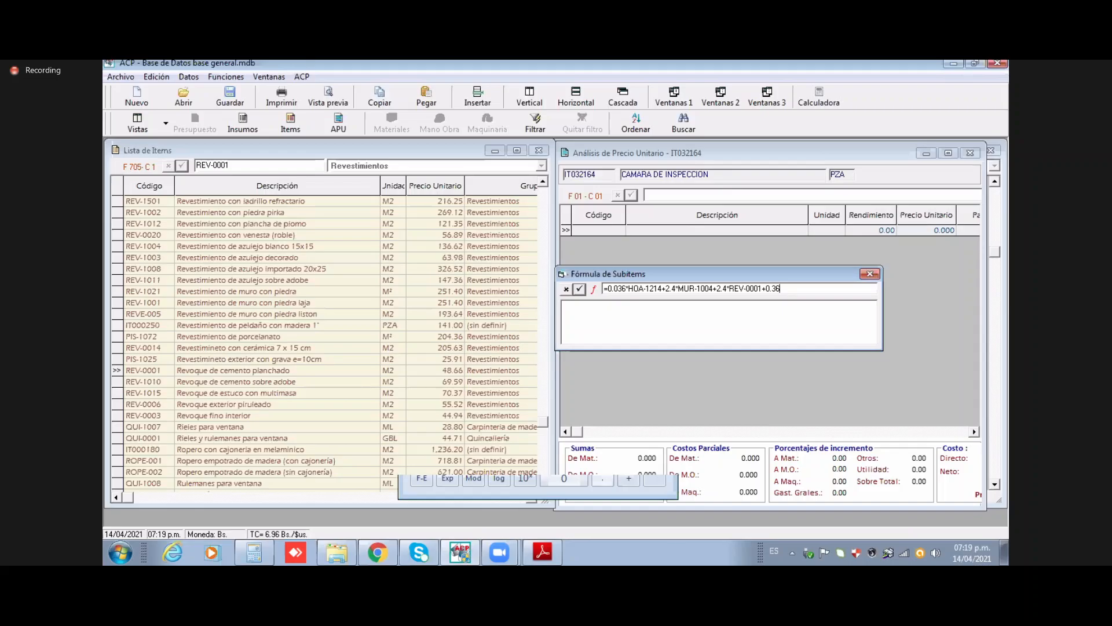
Step: Find Contrapiso de ladrillo adobito (PIS-1001) in the item list, add its code to the formula, and append +0.36*
click(171, 273)
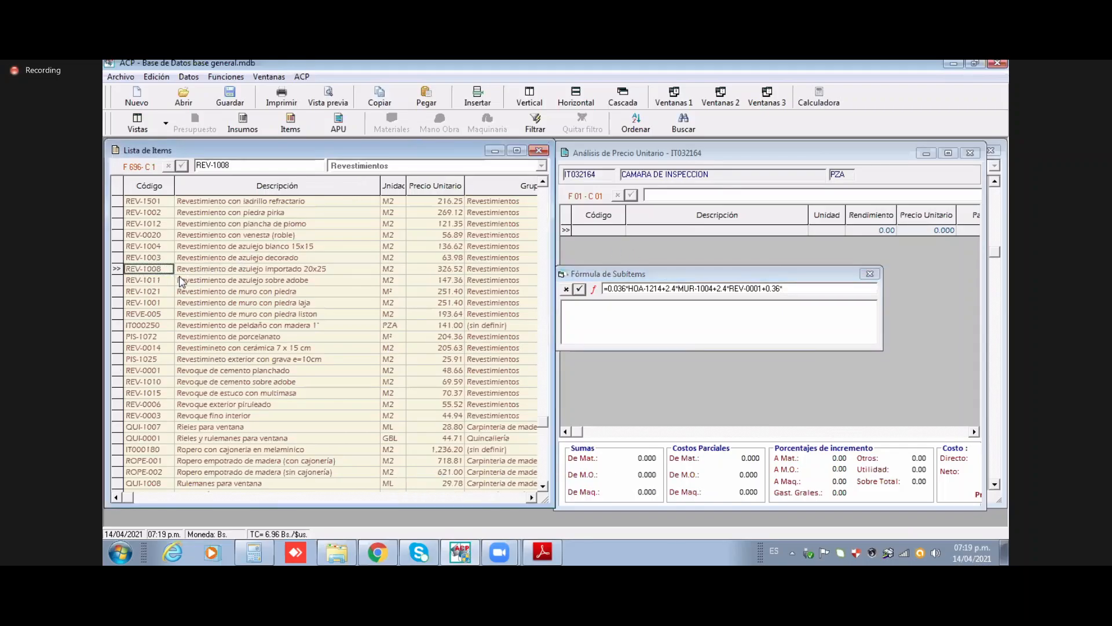
key(ctrl+Home)
scroll(204, 275, down, 20)
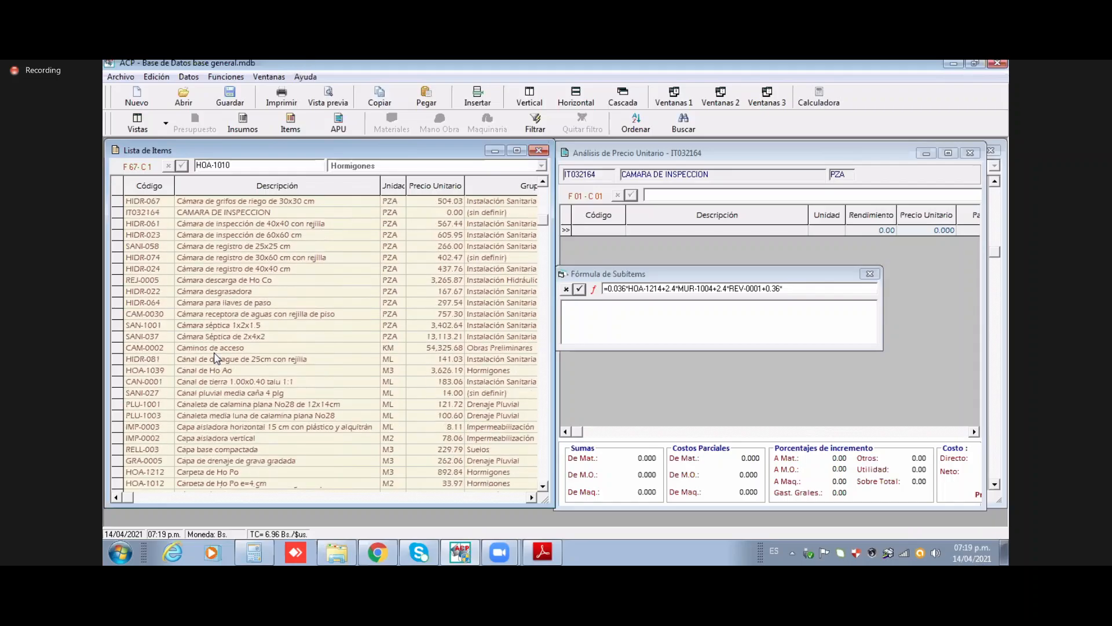
scroll(216, 358, down, 7)
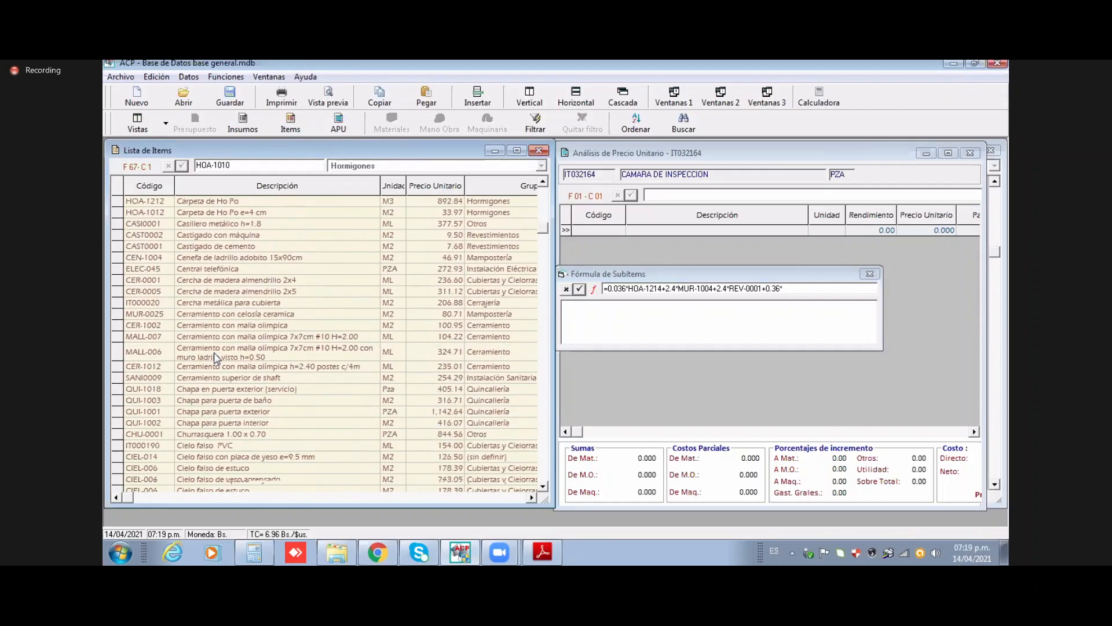
scroll(215, 357, down, 12)
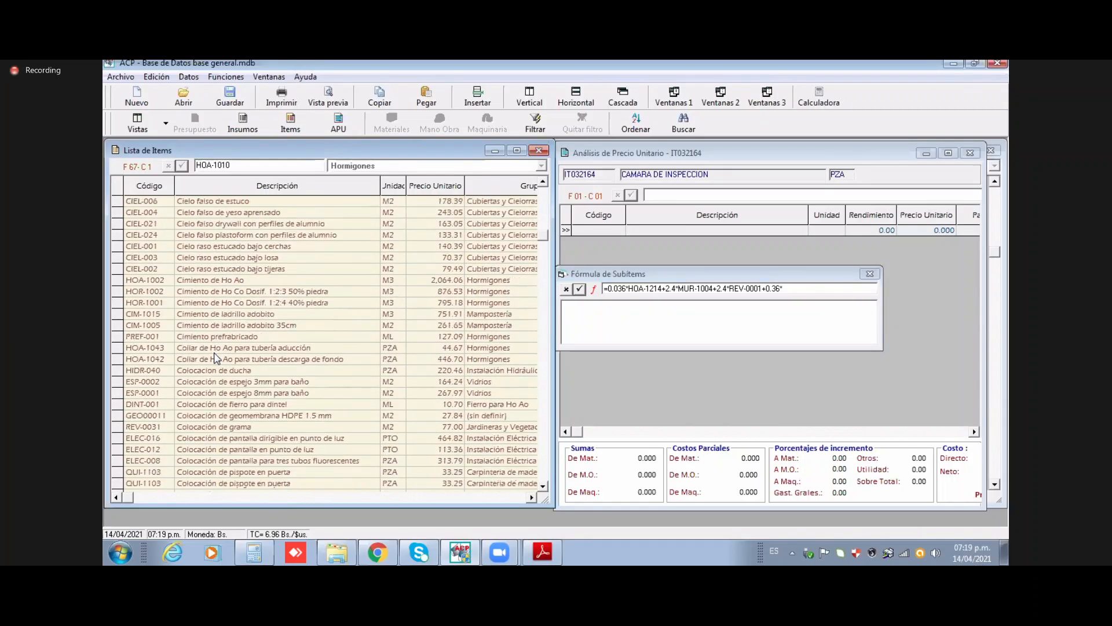
scroll(216, 358, down, 9)
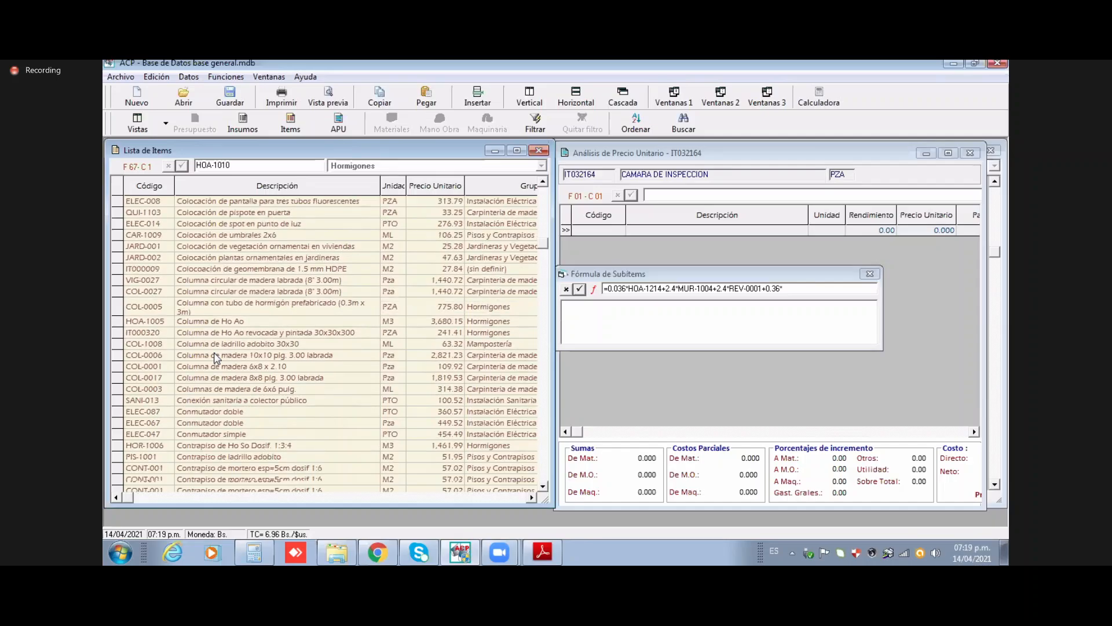
scroll(252, 334, down, 2)
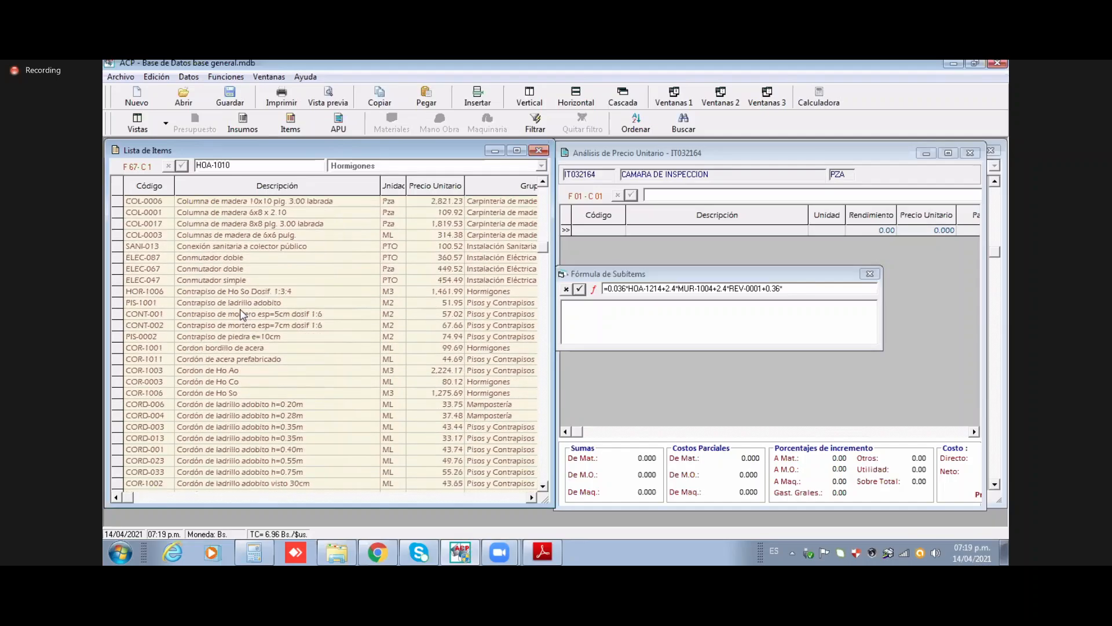
click(184, 304)
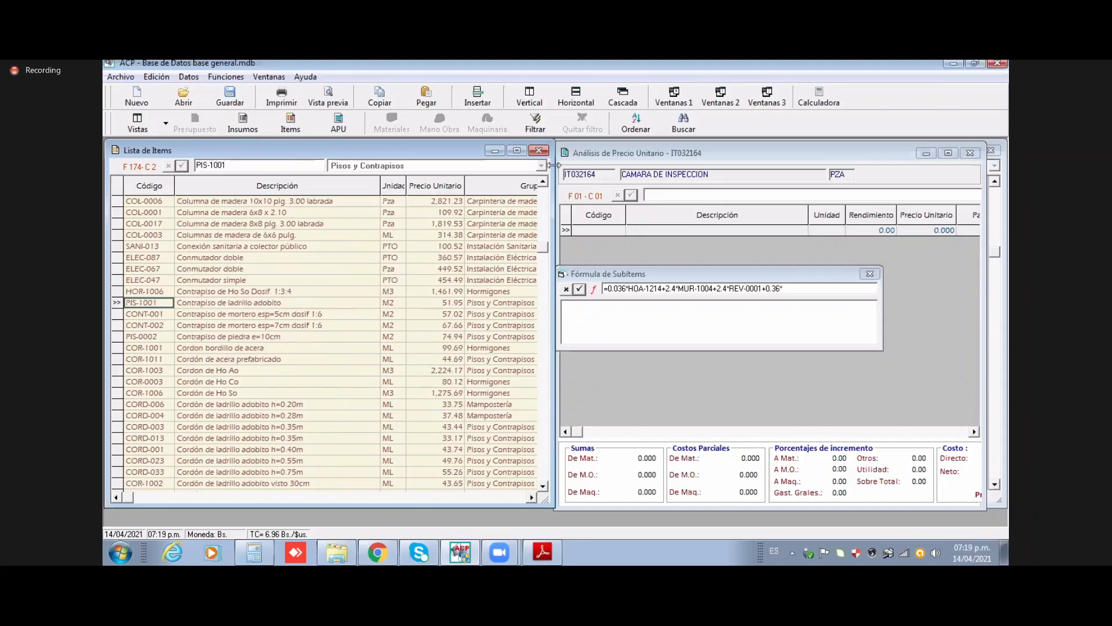
click(785, 289)
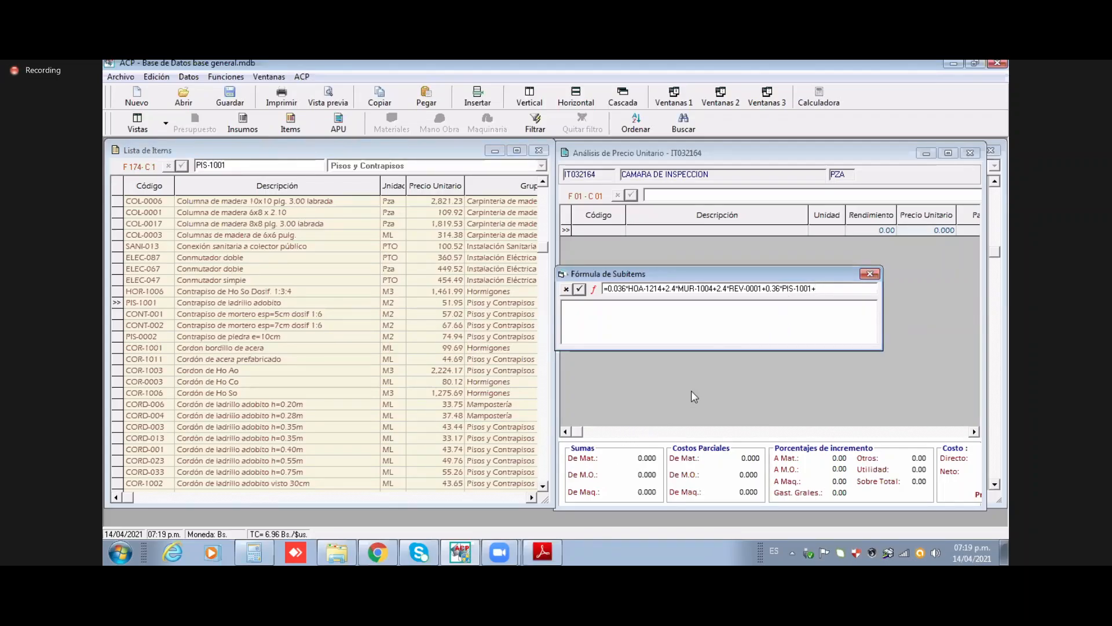
text(.36*)
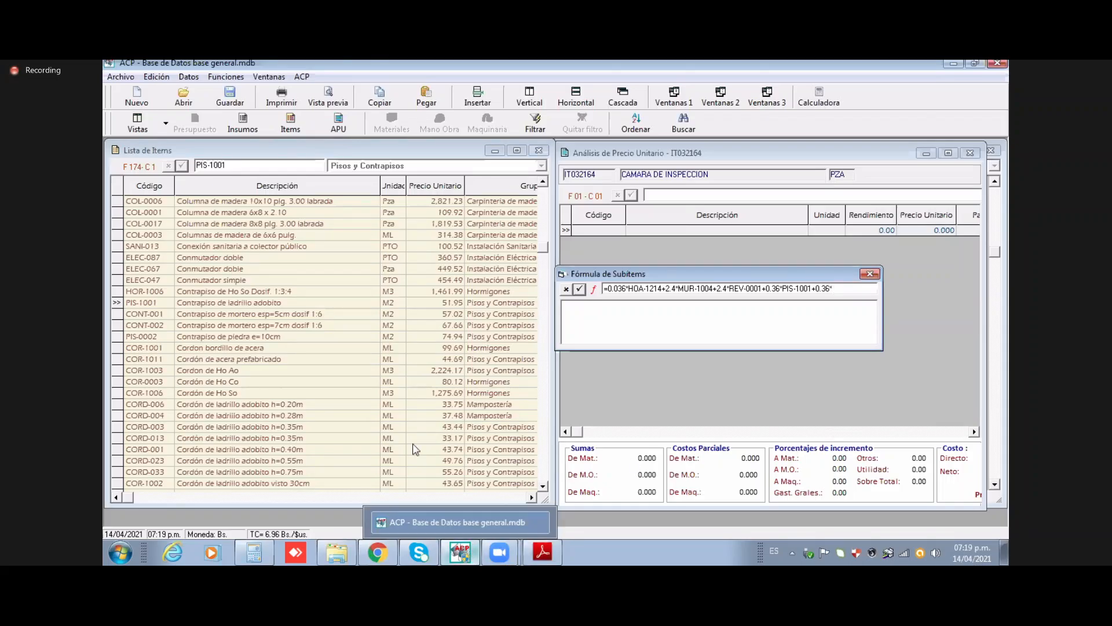
Step: Find Piso de cemento planchado (PIS-1003) in the item list and complete the formula's last term with its code
click(172, 329)
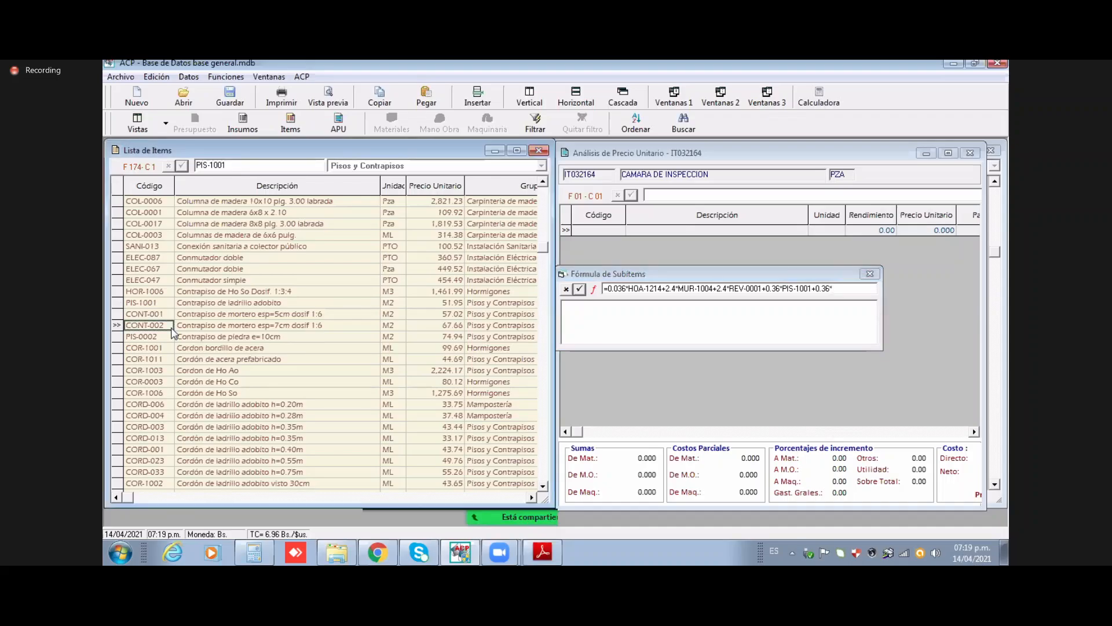
scroll(172, 334, down, 20)
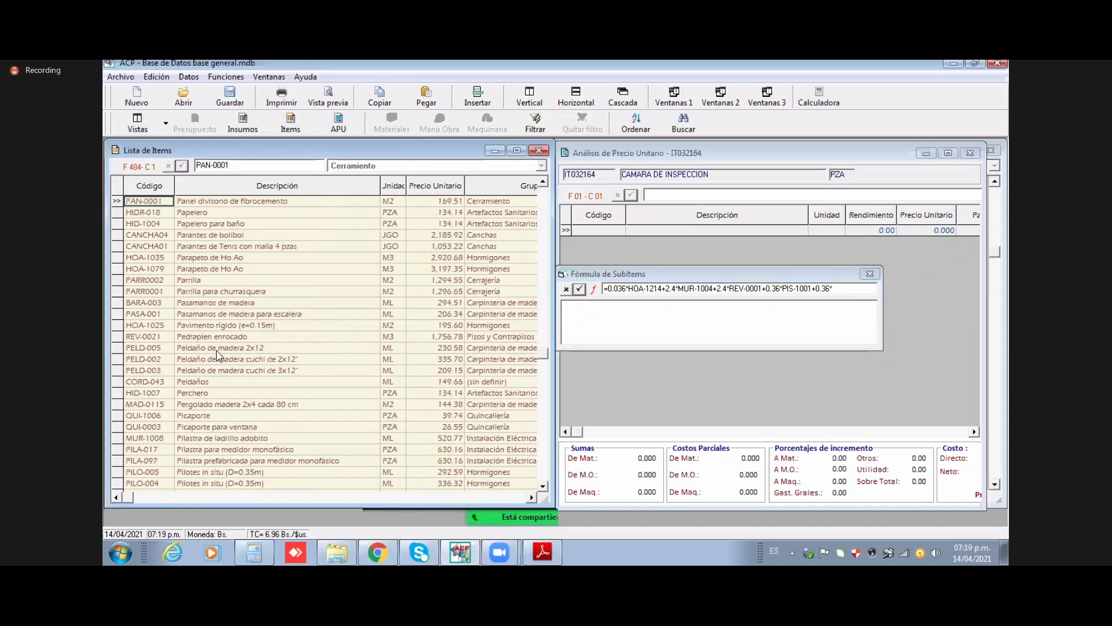
scroll(226, 365, down, 7)
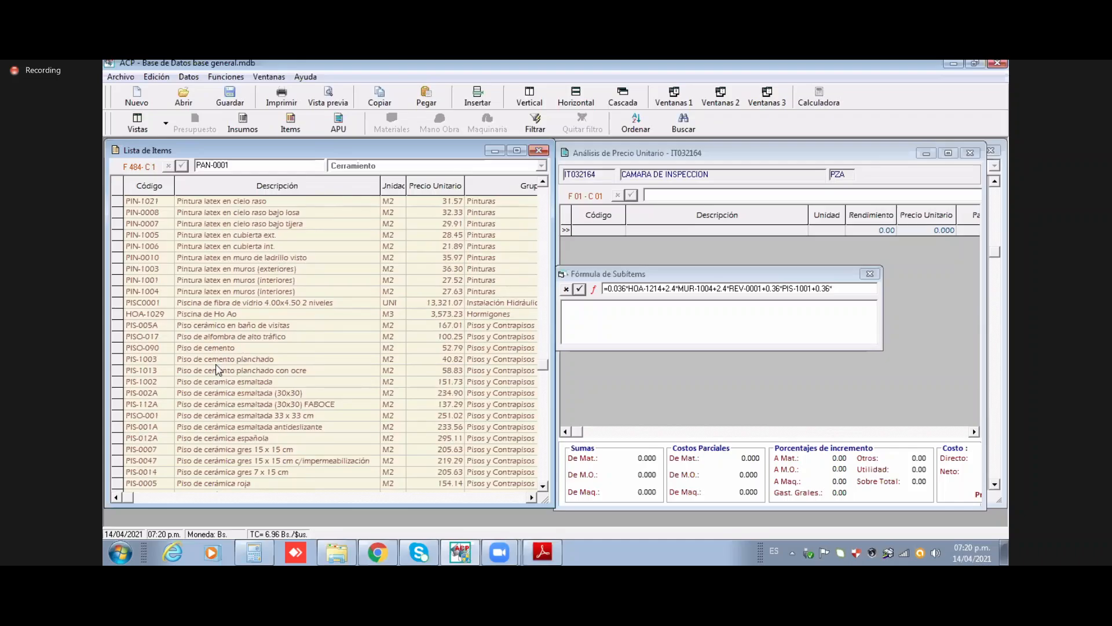
click(208, 362)
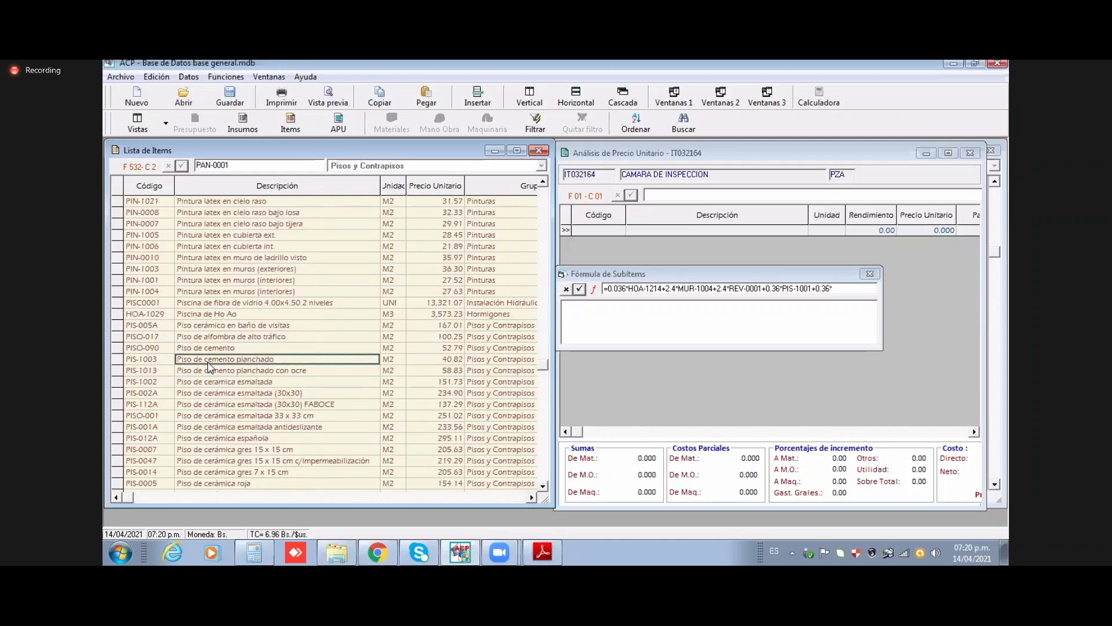
click(152, 361)
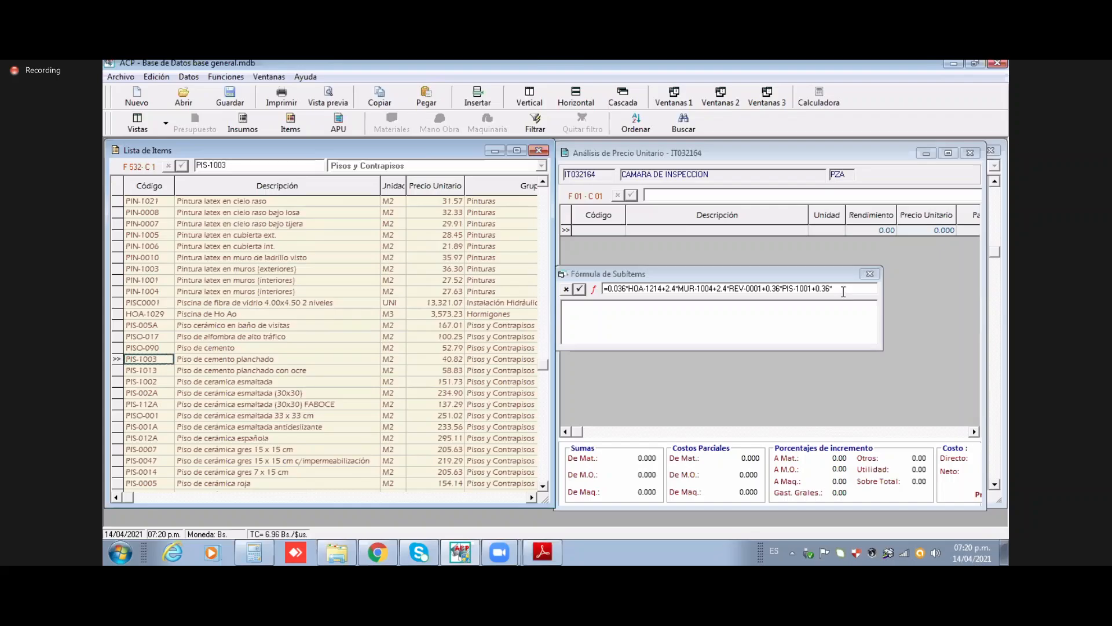
click(843, 292)
text(PIS-1003)
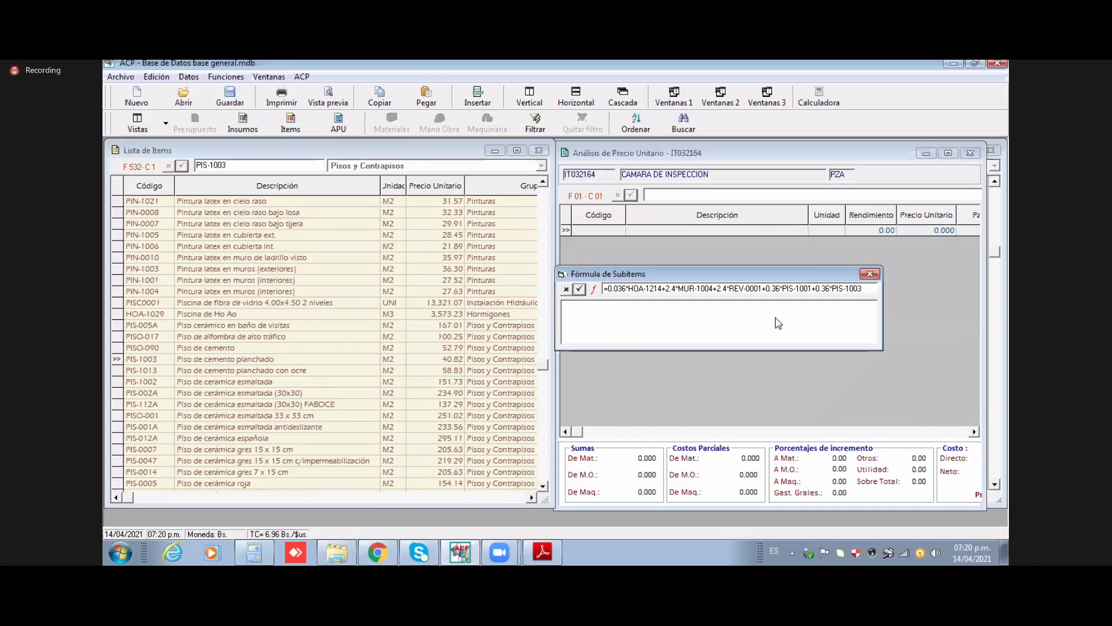
Step: Apply the subitems formula to the CAMARA DE INSPECCION analysis, accepting the replacement of the item's current content
drag(731, 278, 665, 334)
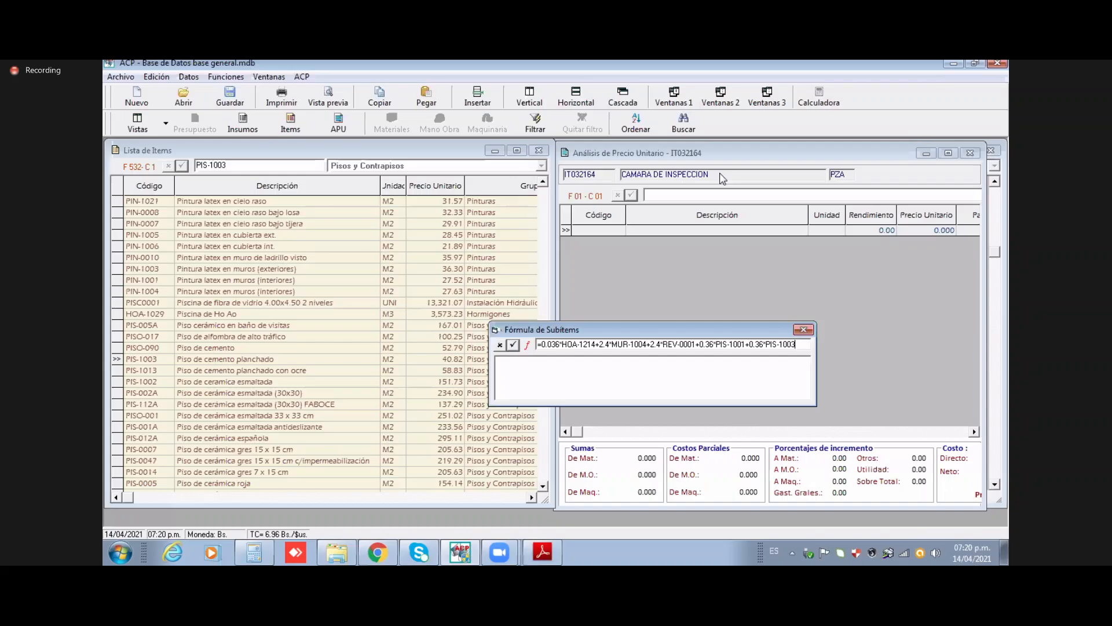
click(512, 346)
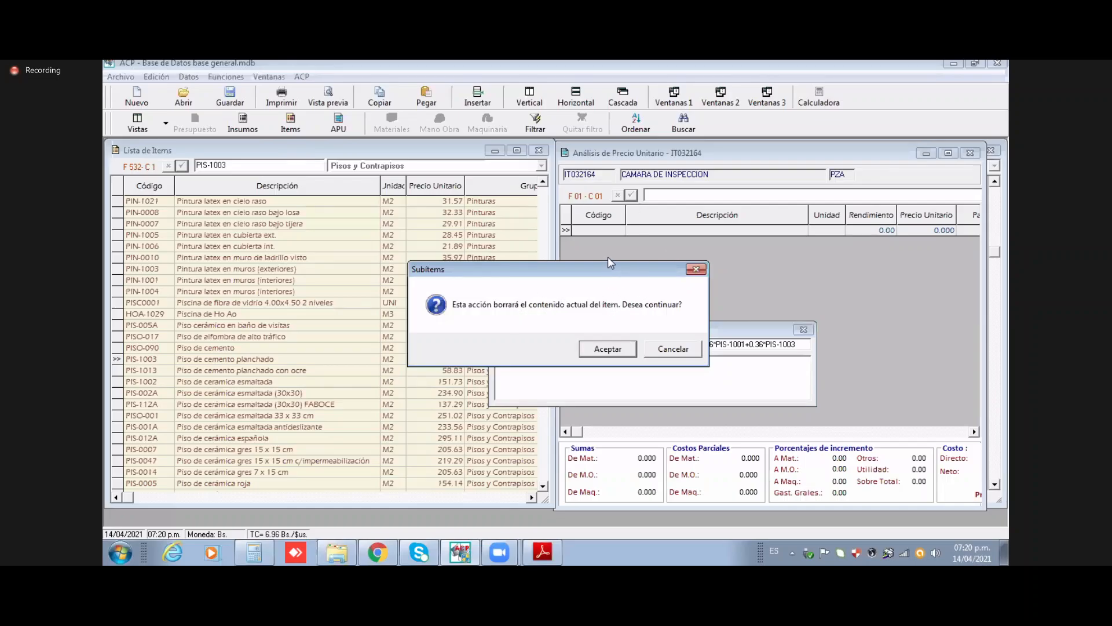
click(620, 353)
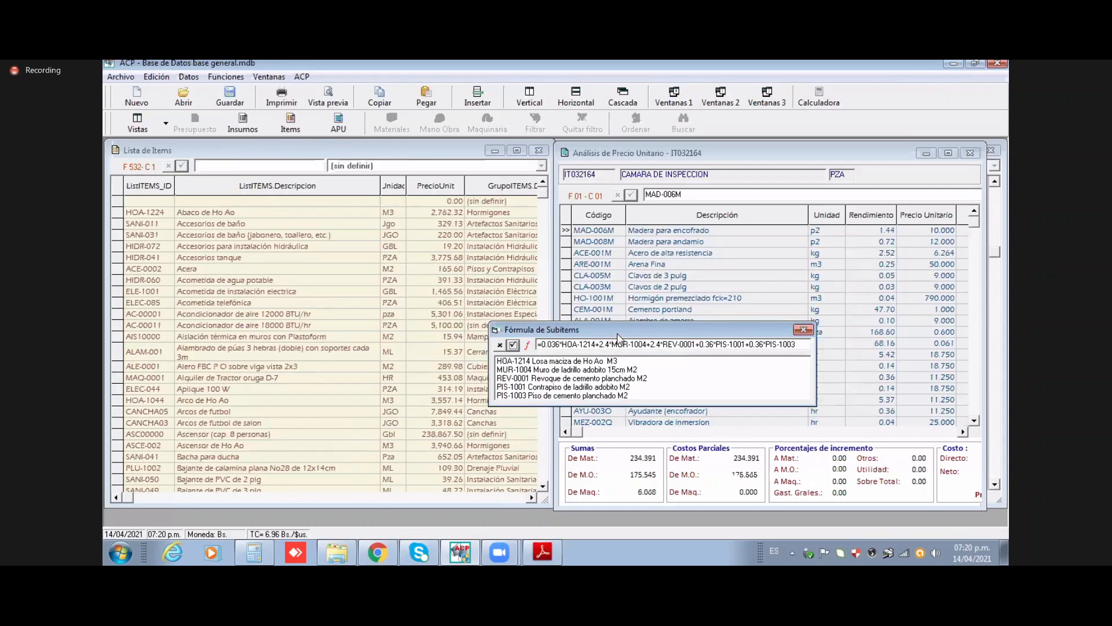
Step: Move the formula window clear of the unit price analysis and review its list of materials, labour and machinery
drag(618, 339, 371, 238)
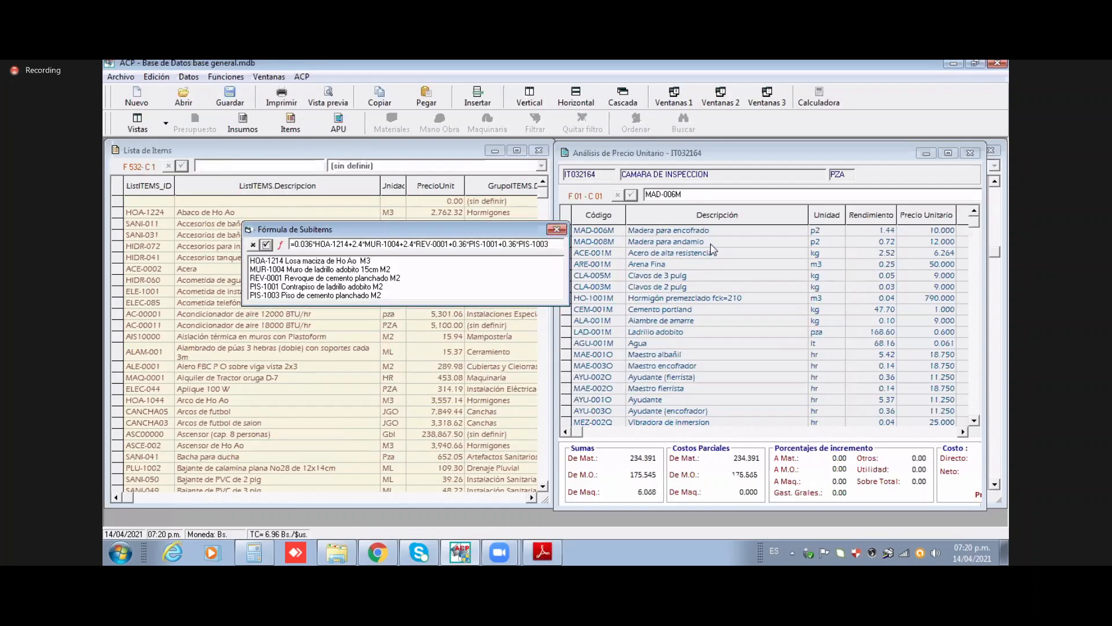
click(748, 154)
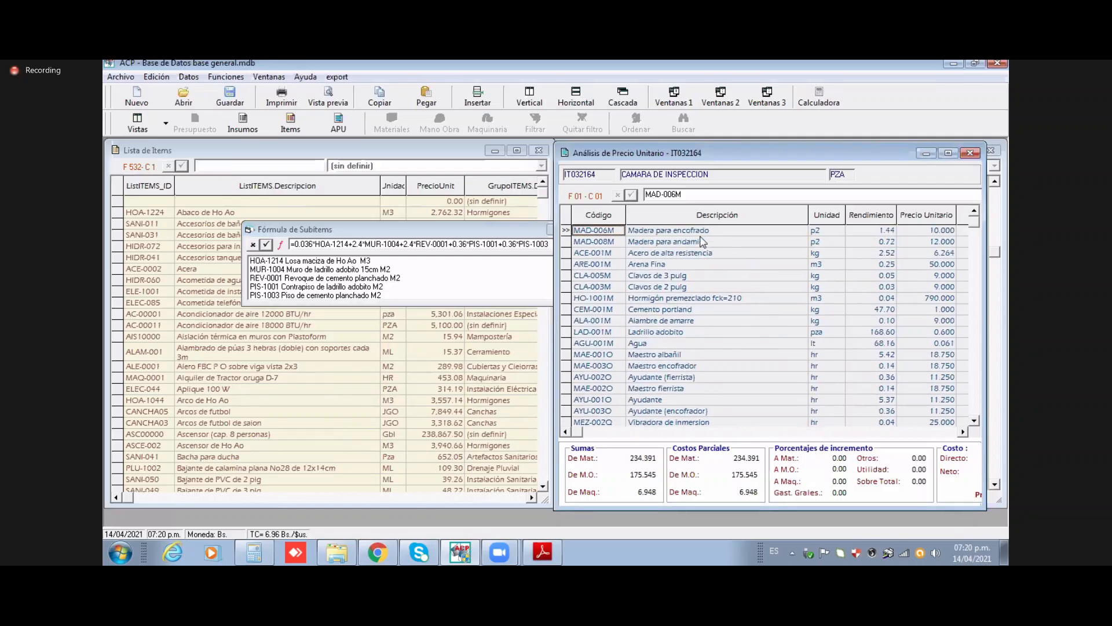
drag(701, 232, 669, 409)
click(669, 409)
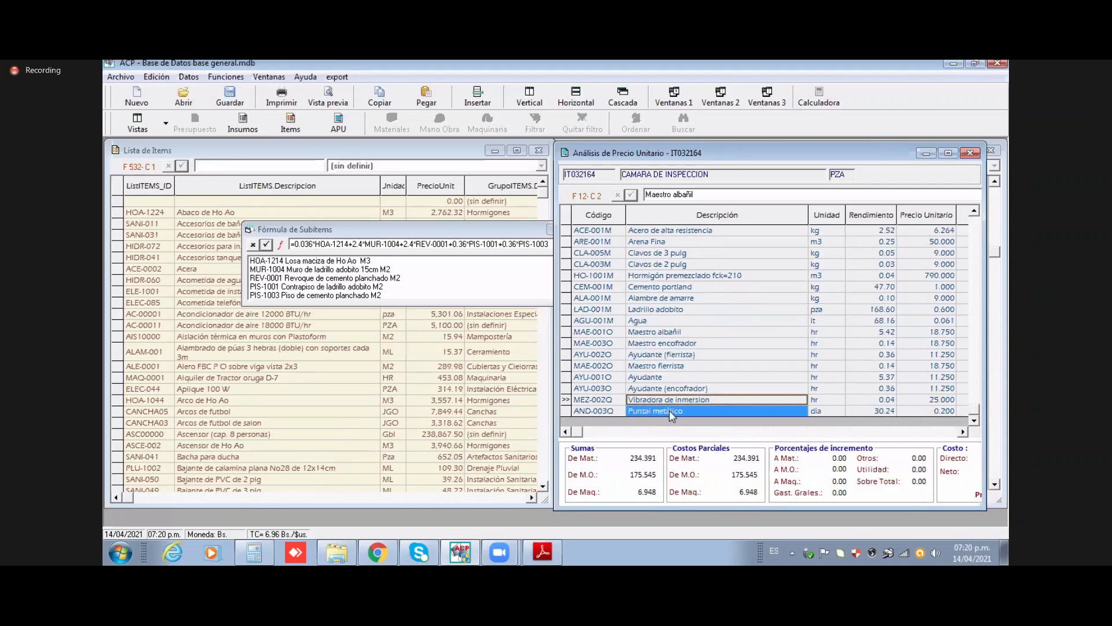
click(705, 234)
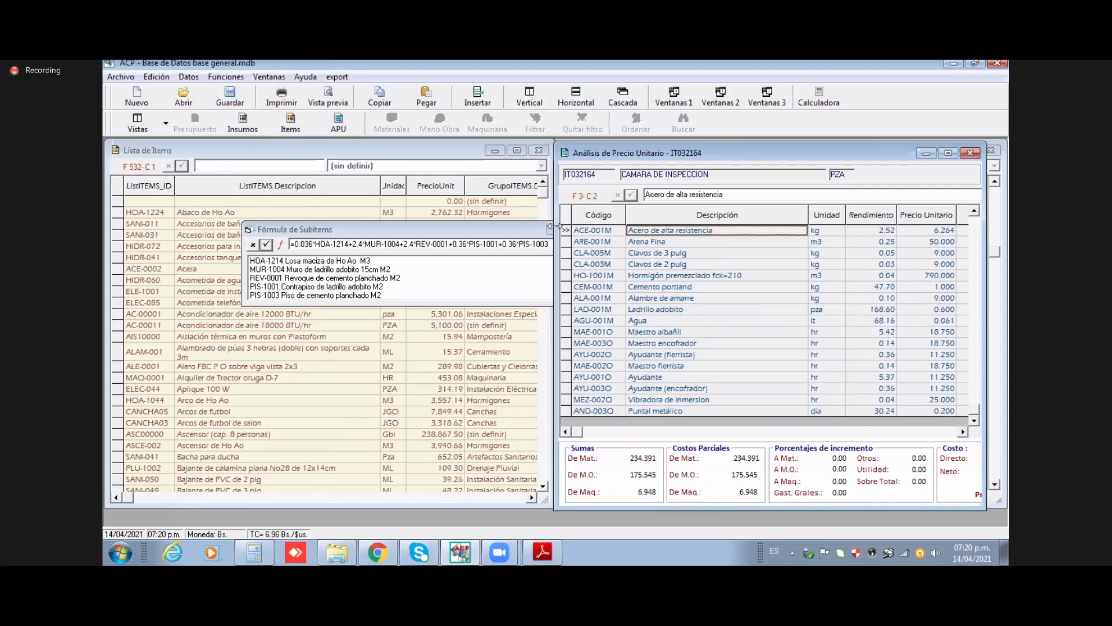
Step: Rearrange the subitems formula and unit price analysis windows to compare the subitems with the generated breakdown
drag(504, 232, 470, 245)
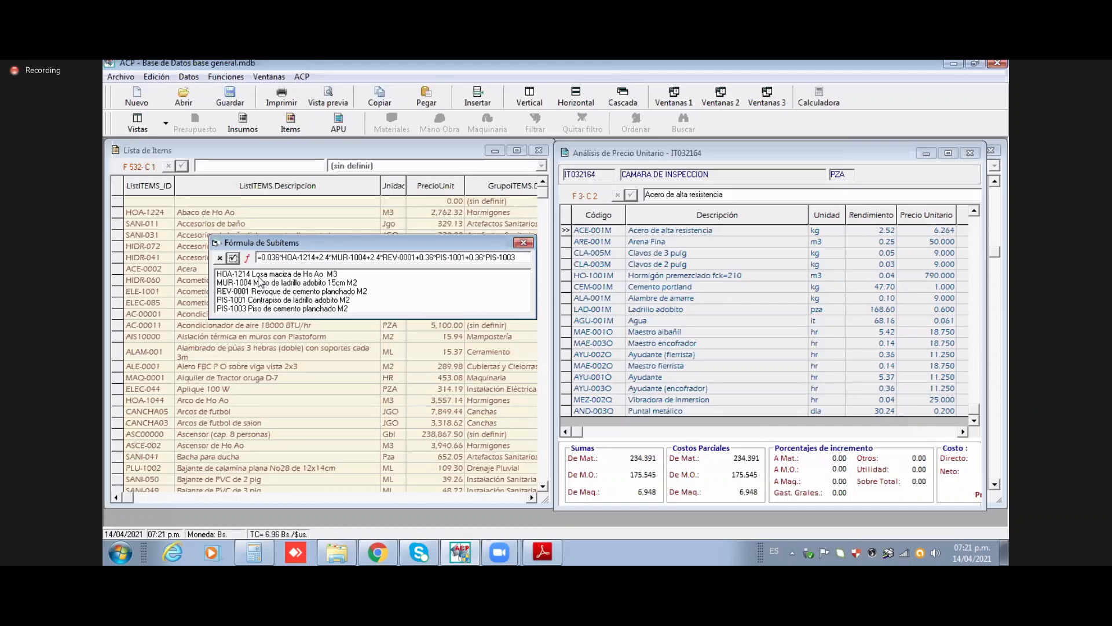
drag(314, 245, 319, 255)
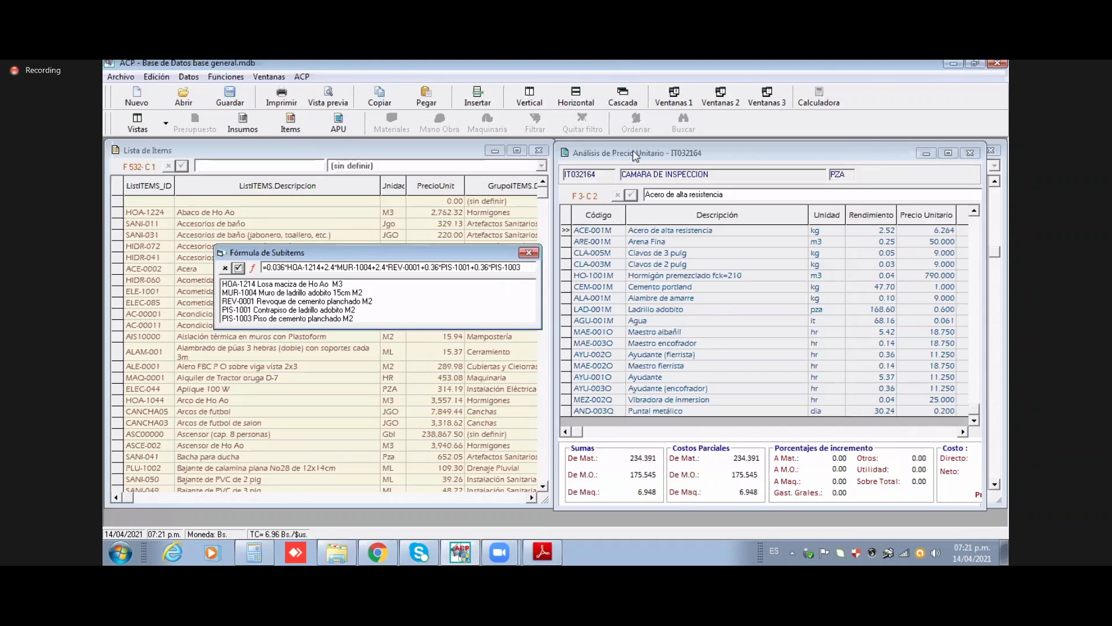
click(600, 158)
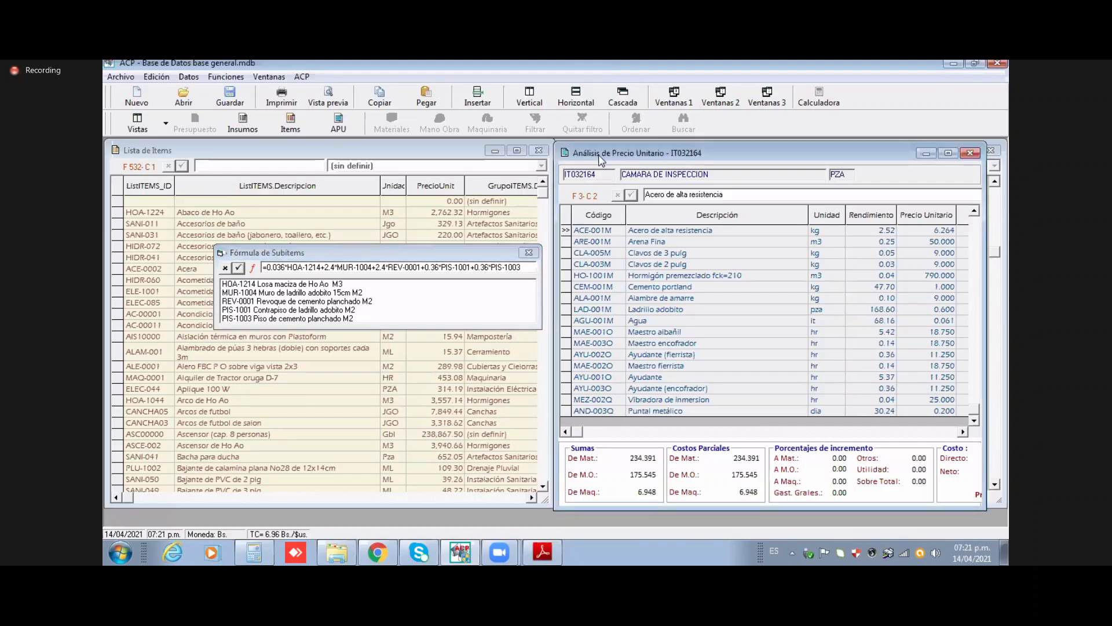
drag(600, 158, 441, 154)
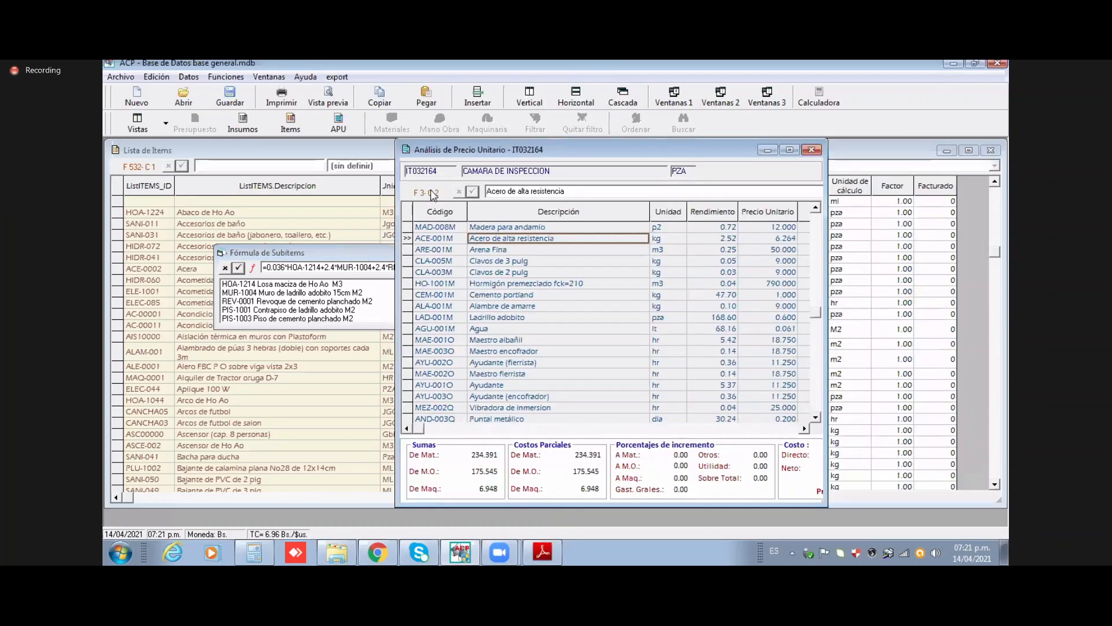
click(374, 257)
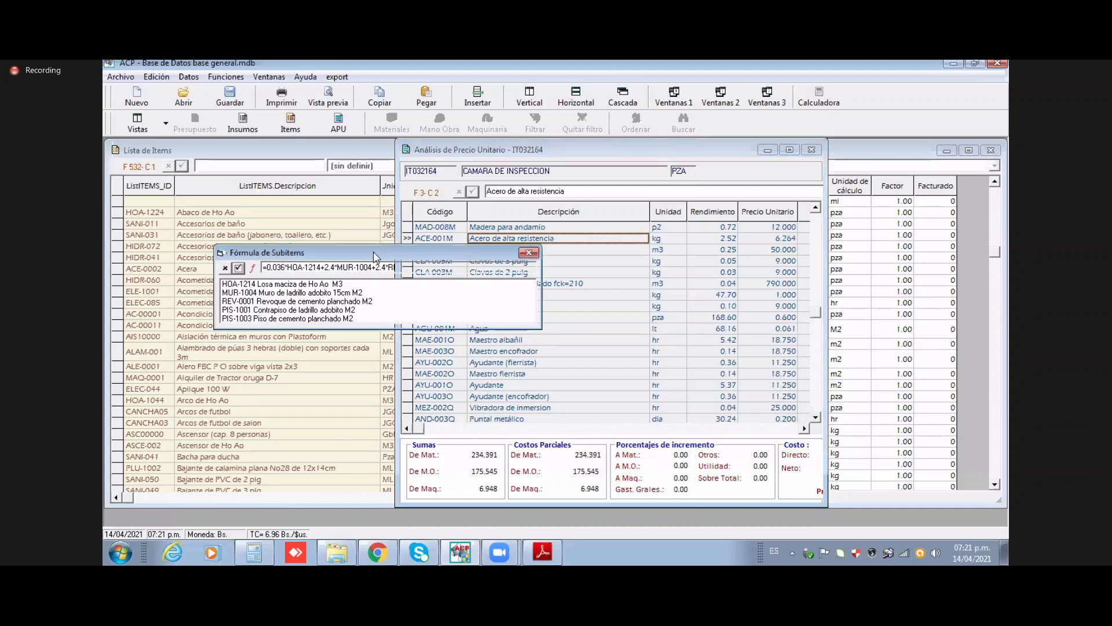
Step: Place the subitems formula and the CAMARA DE INSPECCION analysis side by side and inspect the resources' Rendimiento values
drag(374, 257, 793, 306)
click(618, 150)
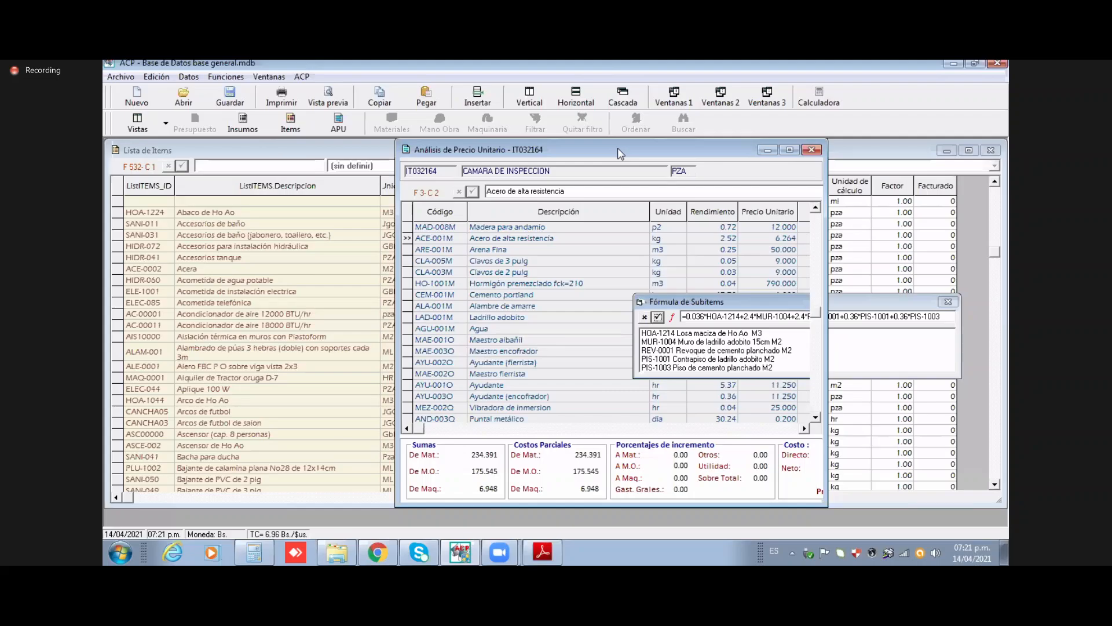
drag(617, 149, 341, 153)
click(452, 276)
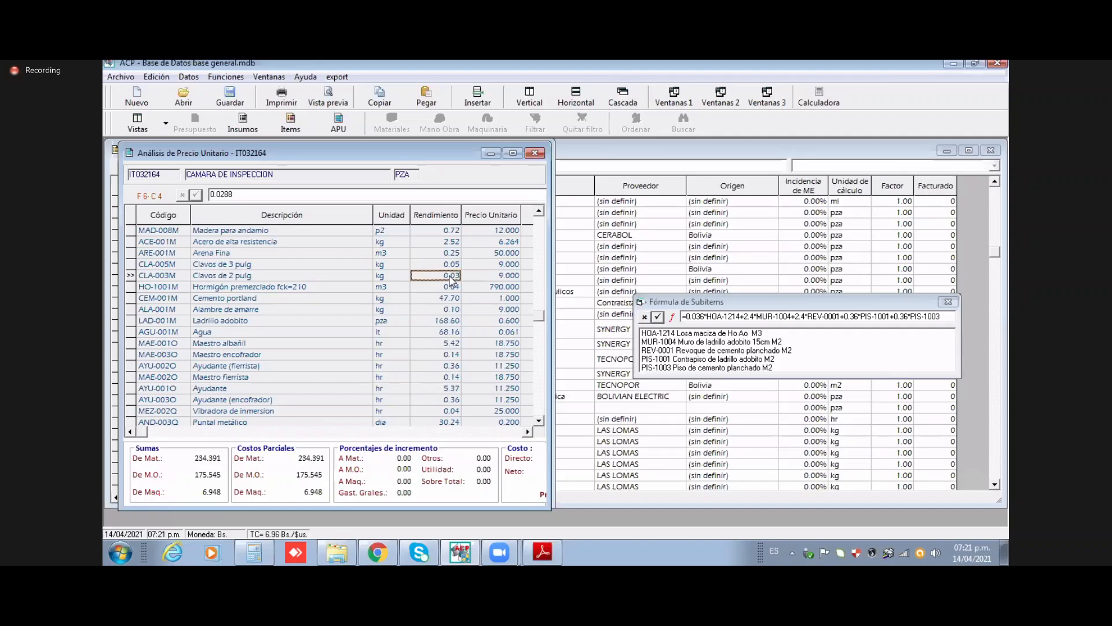
click(441, 225)
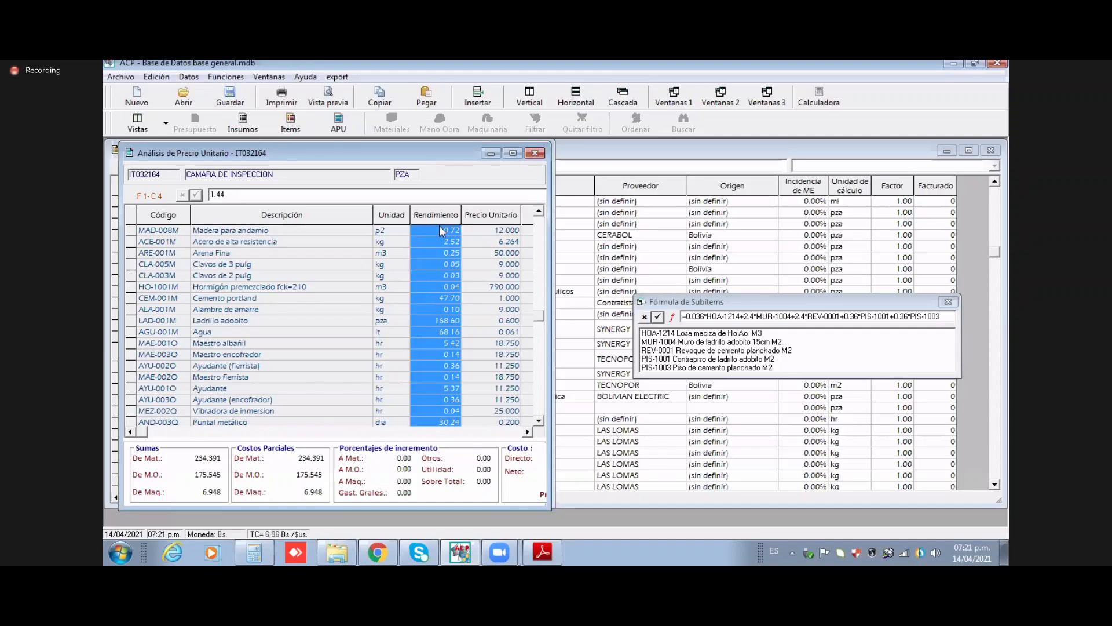
click(453, 287)
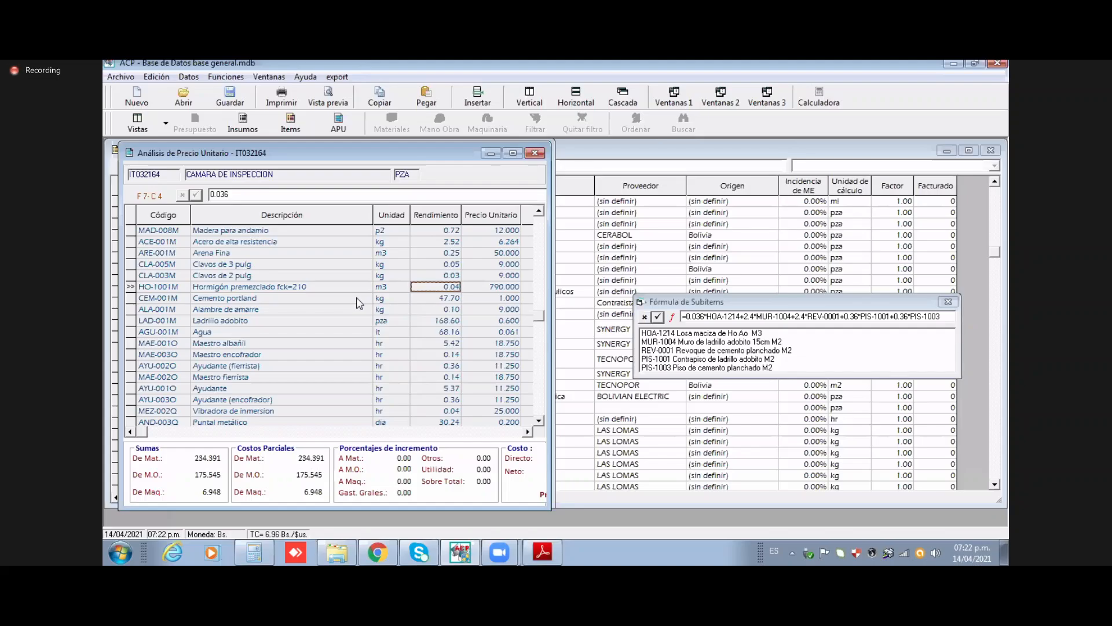
Step: Convert the CAMARA DE INSPECCION analysis from subitems mode into a simple item
click(225, 77)
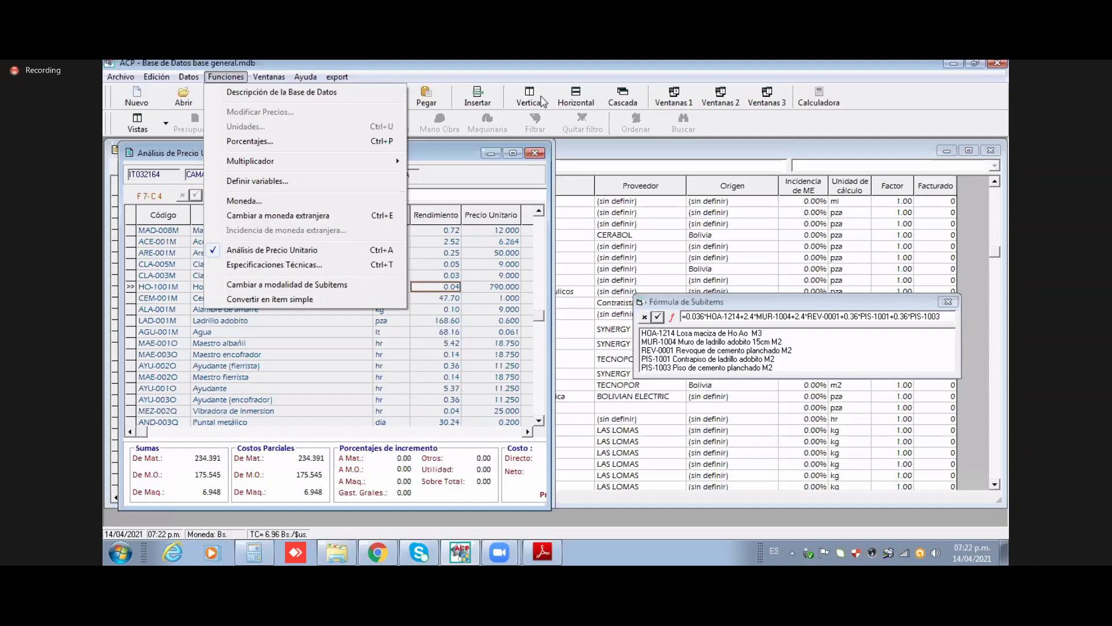
click(524, 65)
click(226, 77)
click(268, 299)
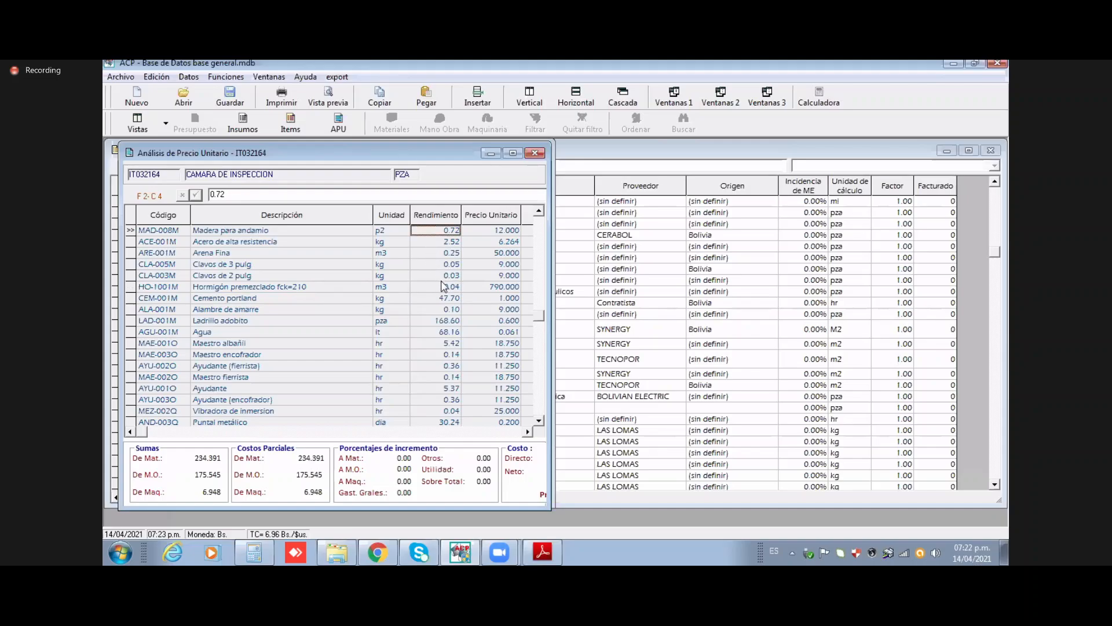
Step: Set the yield of Cemento portland (CEM-001M) to 49 in the inspection chamber analysis
click(449, 299)
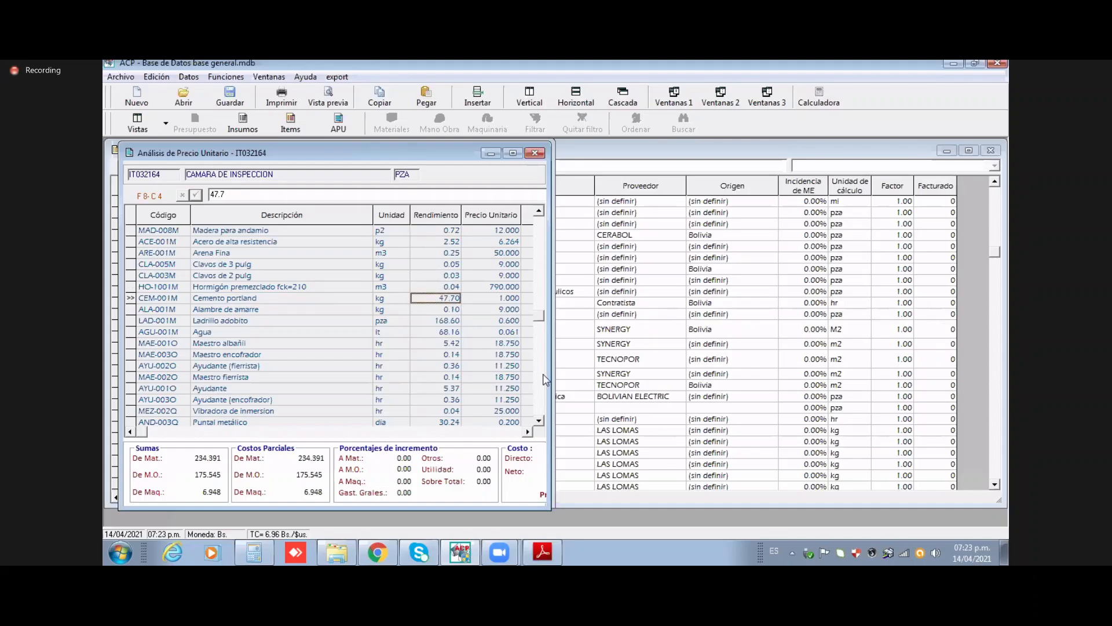
text(49)
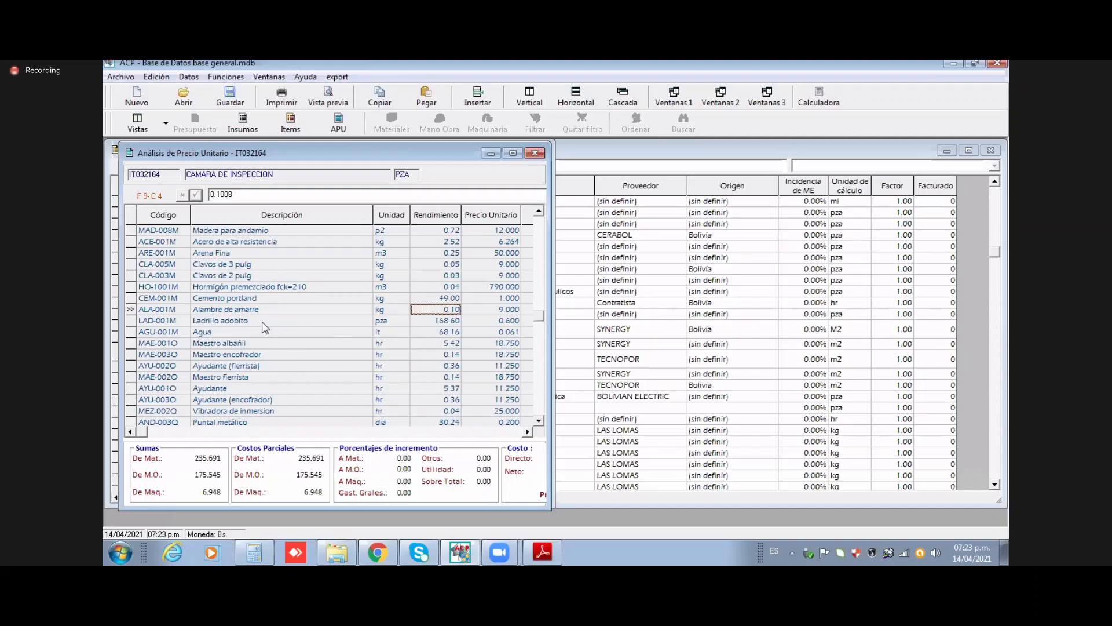
click(449, 231)
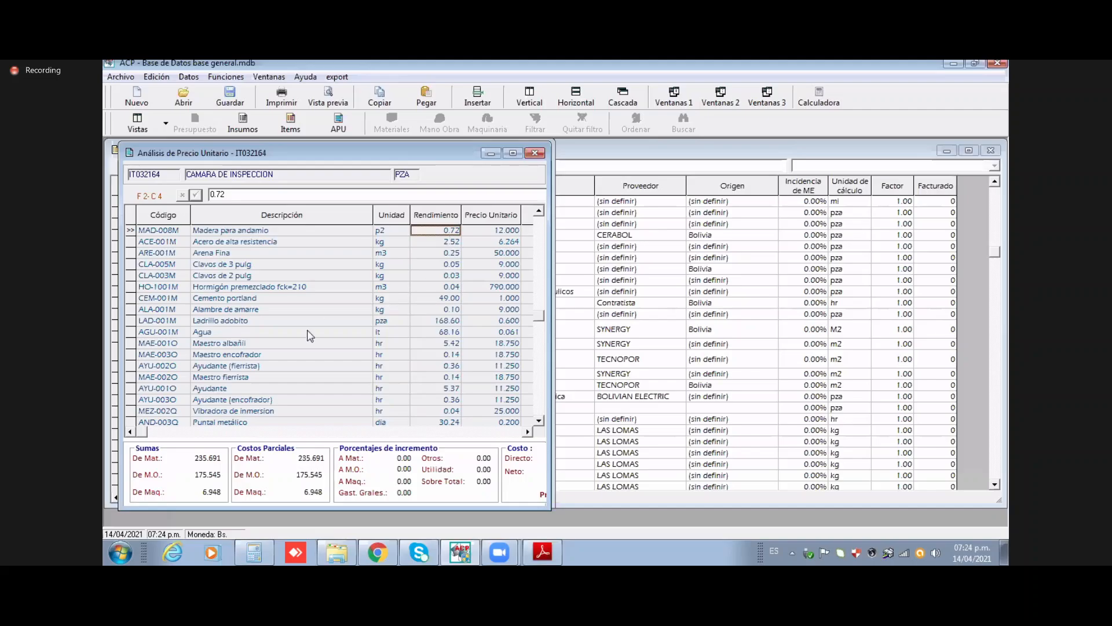
Step: Review the converted item's materials, labour and machinery yields and check which subitem conversion functions it offers
scroll(289, 345, down, 1)
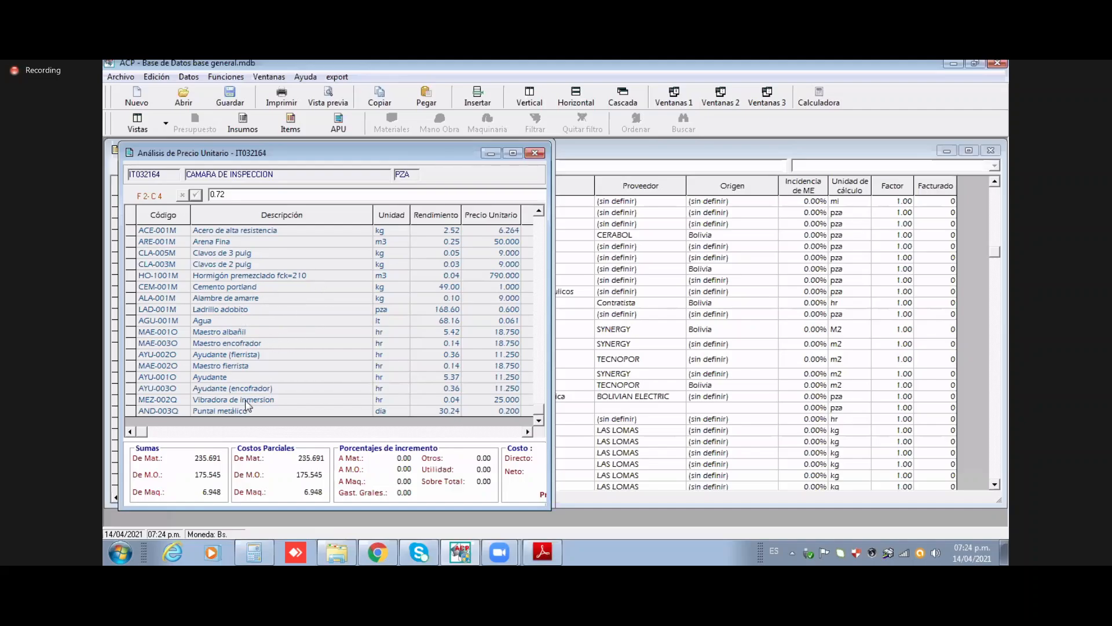
click(168, 400)
click(228, 79)
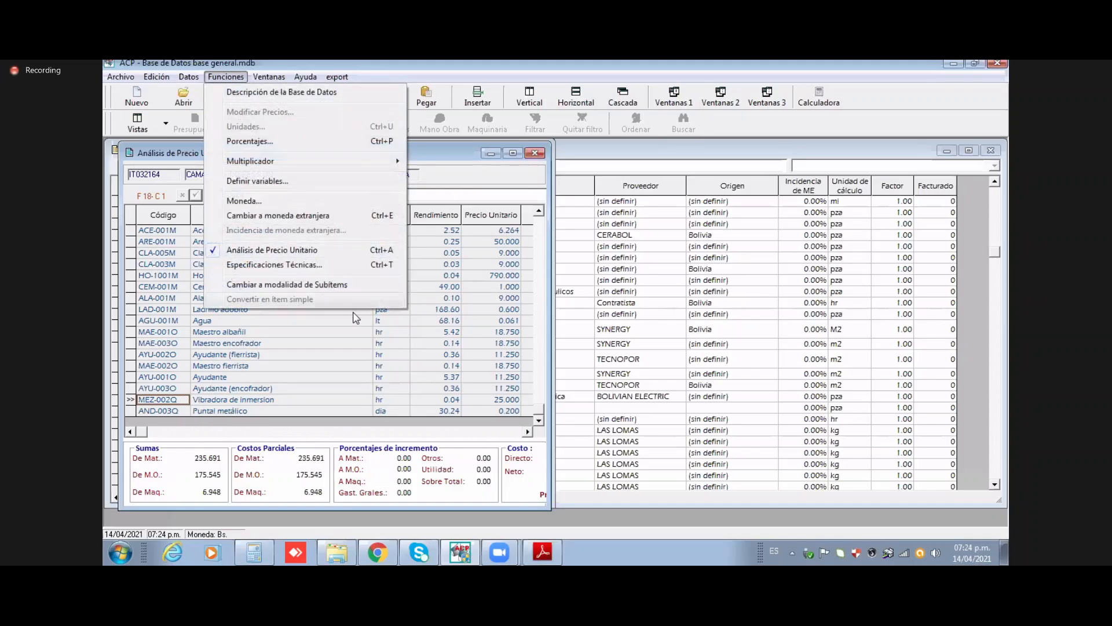
click(371, 354)
click(443, 320)
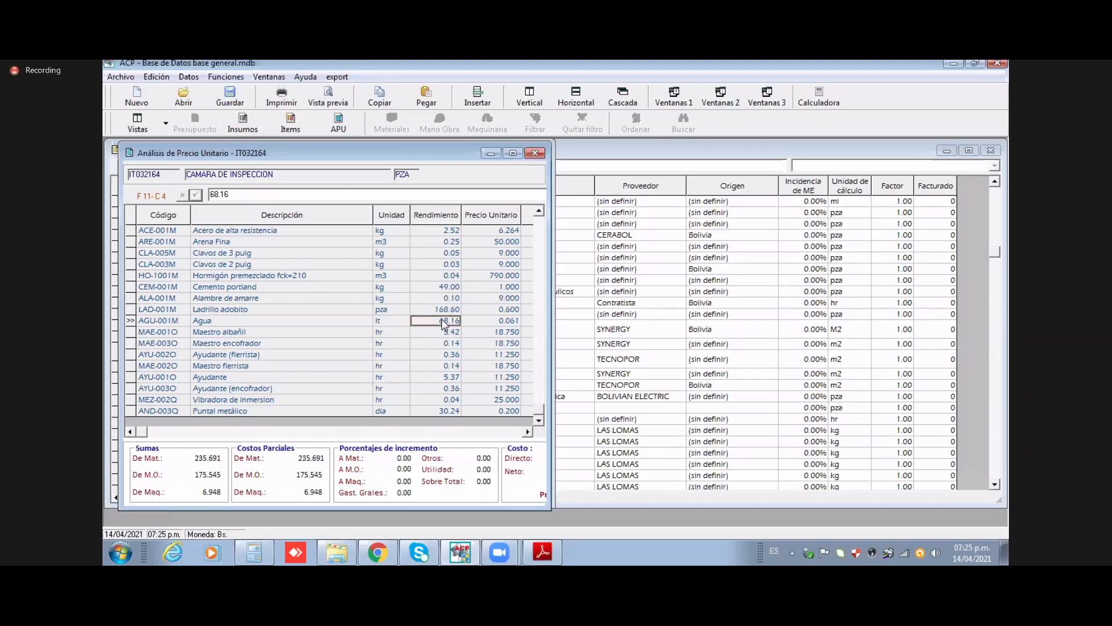
click(447, 224)
click(427, 307)
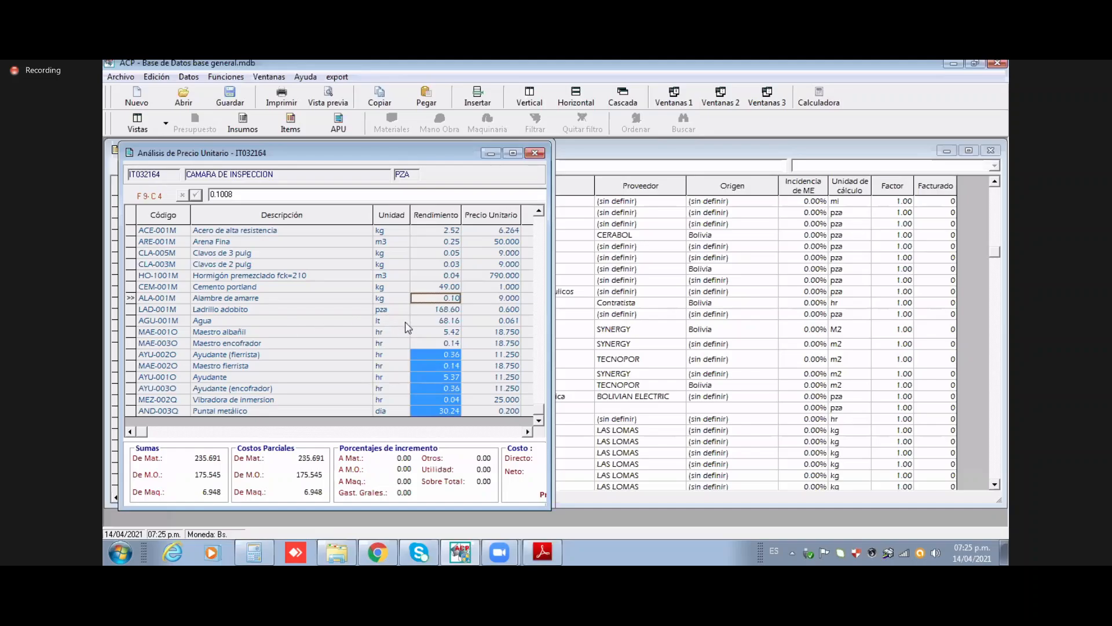
click(228, 78)
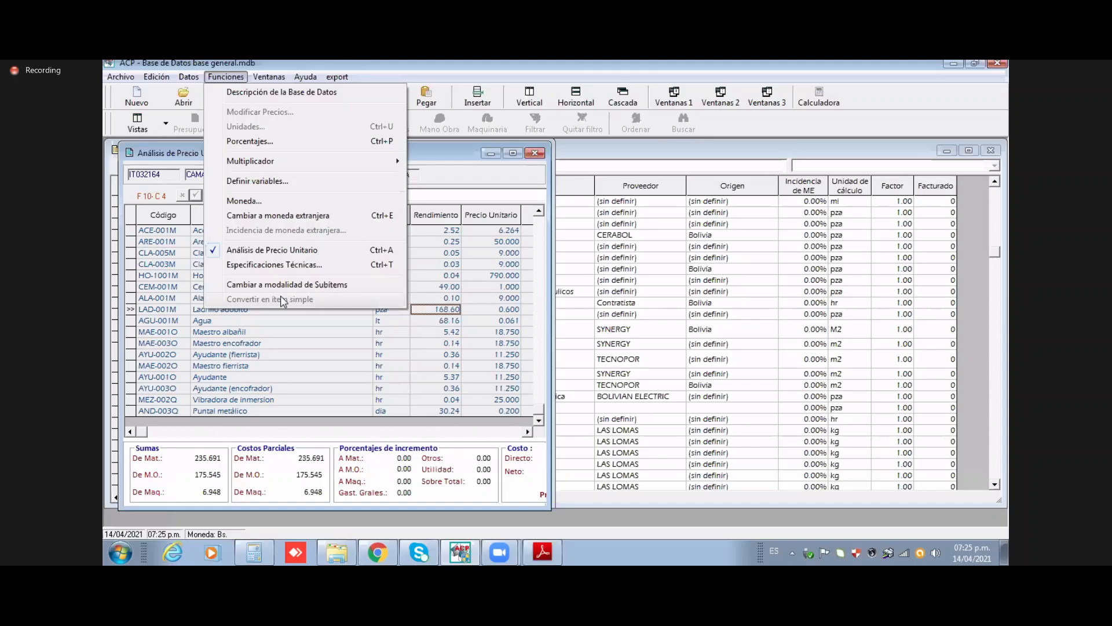
click(443, 288)
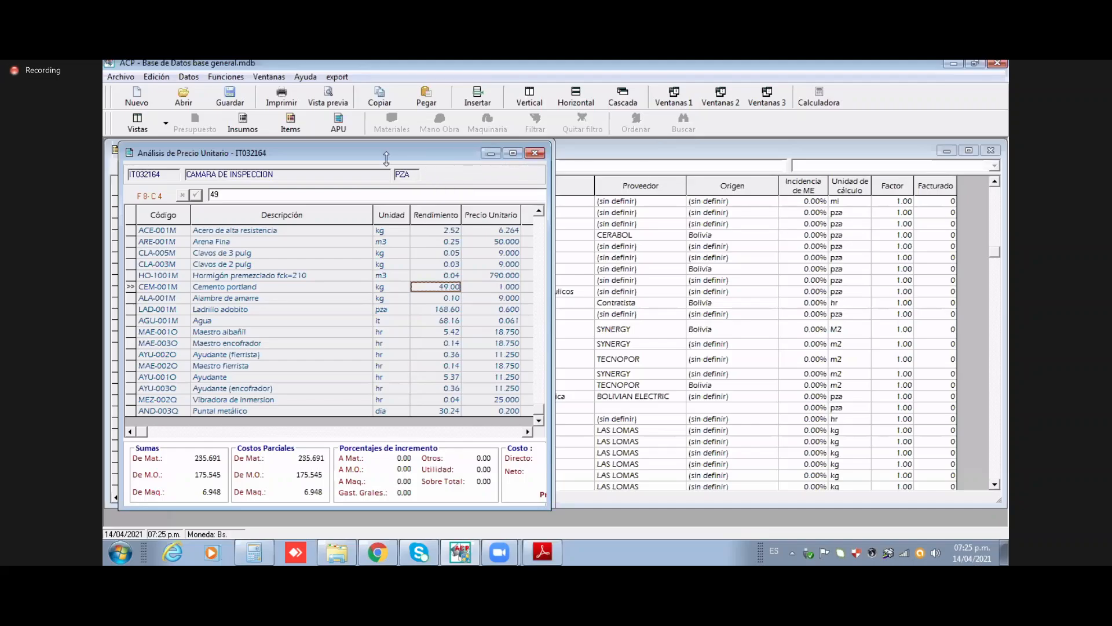
Step: Close the base general database, saving the changes made
drag(384, 157, 594, 170)
click(149, 77)
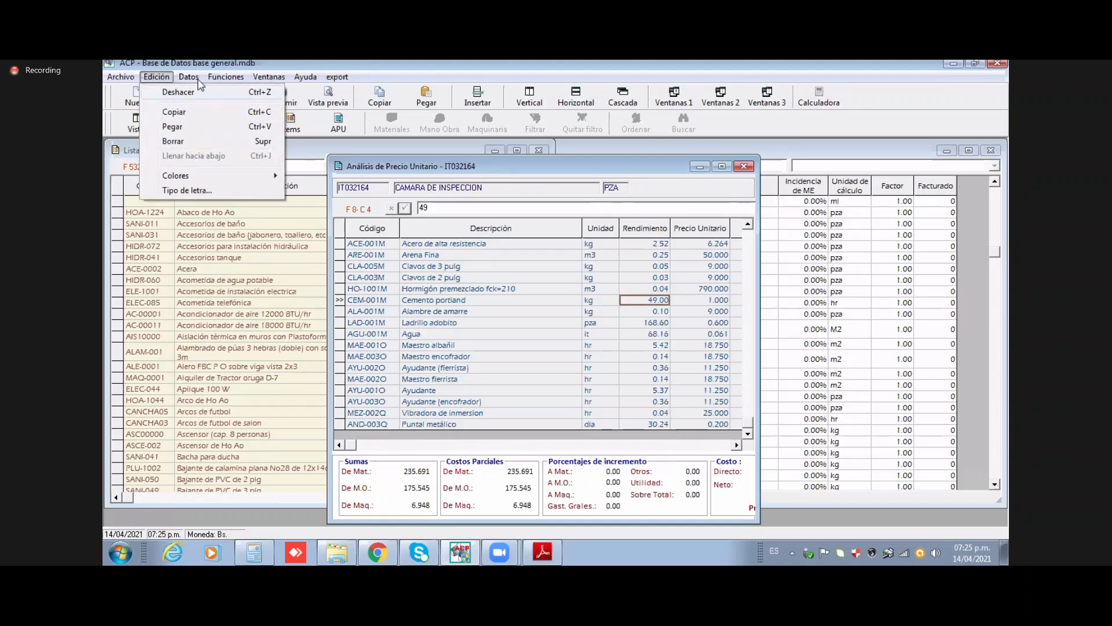
mouse_move(191, 78)
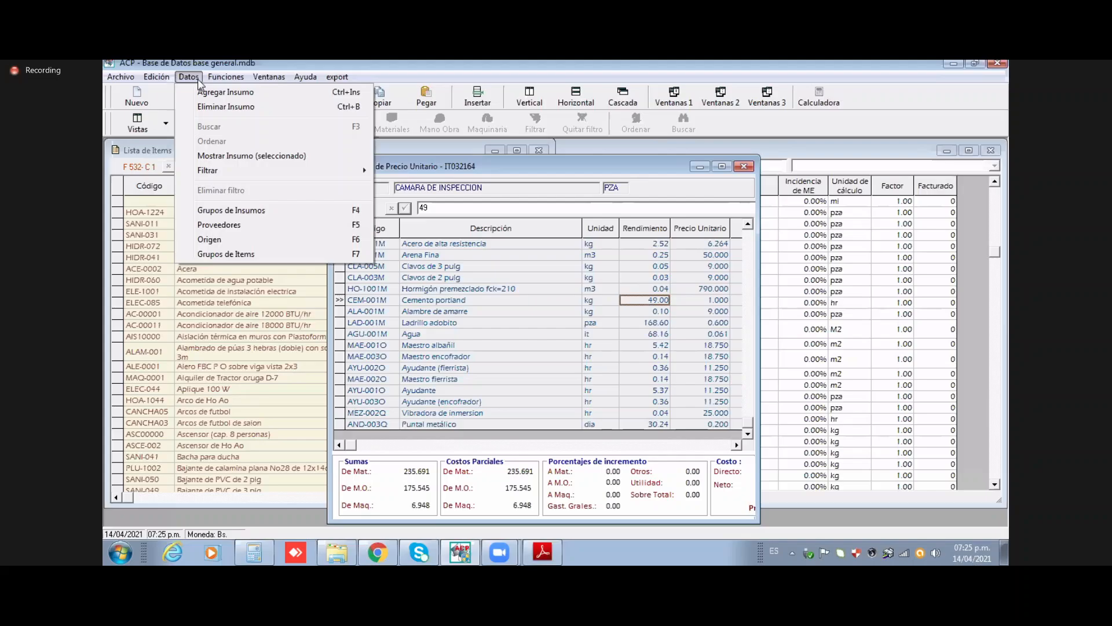
mouse_move(232, 79)
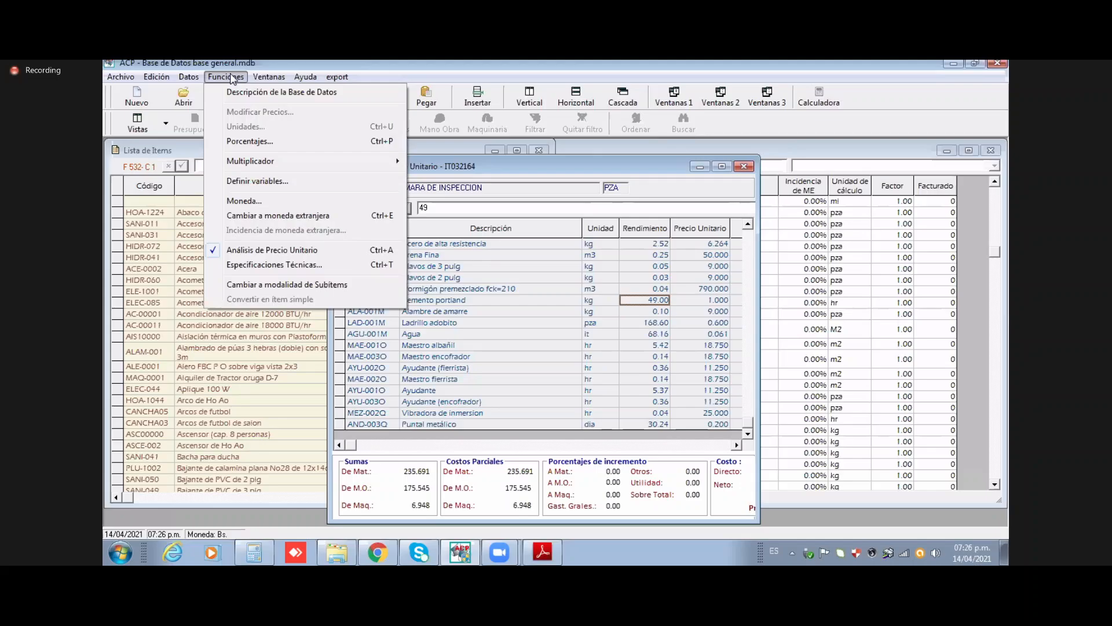
mouse_move(303, 79)
mouse_move(133, 80)
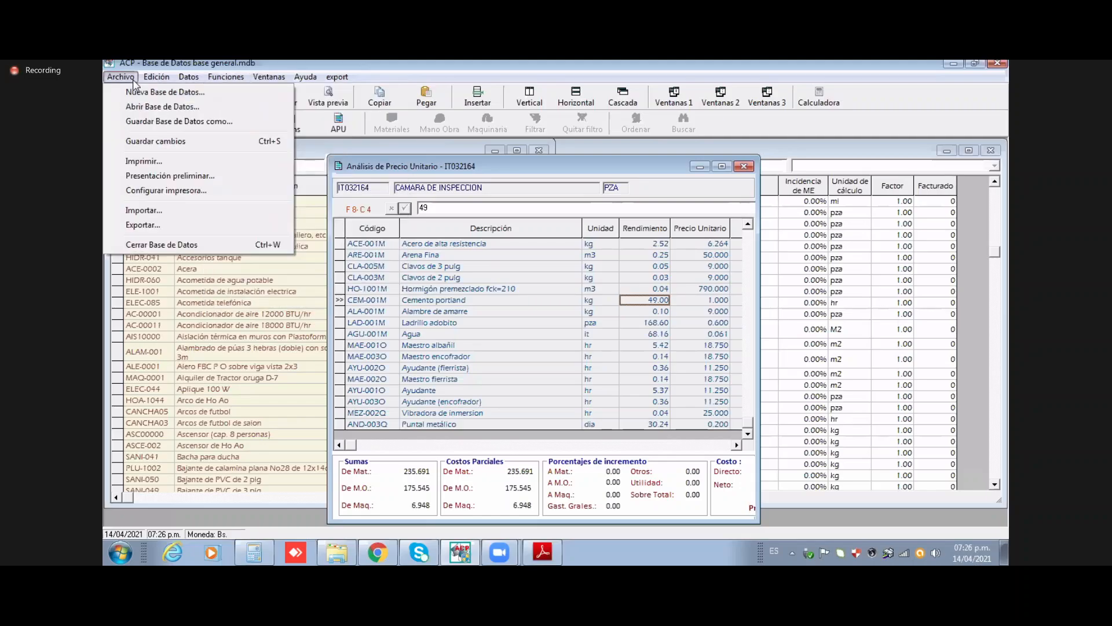
click(145, 246)
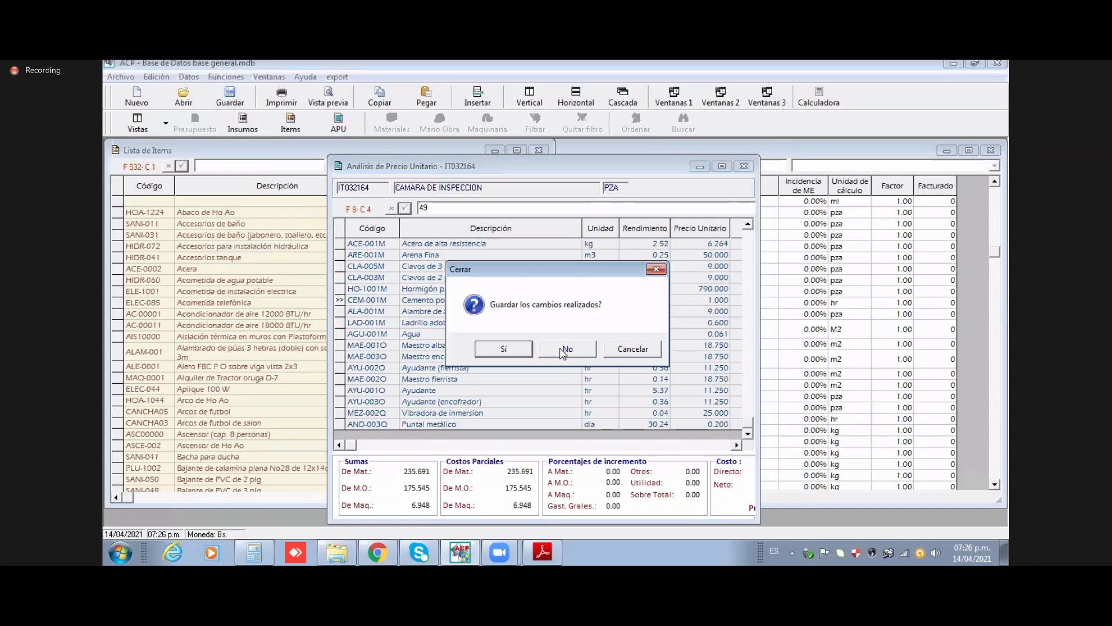
click(520, 350)
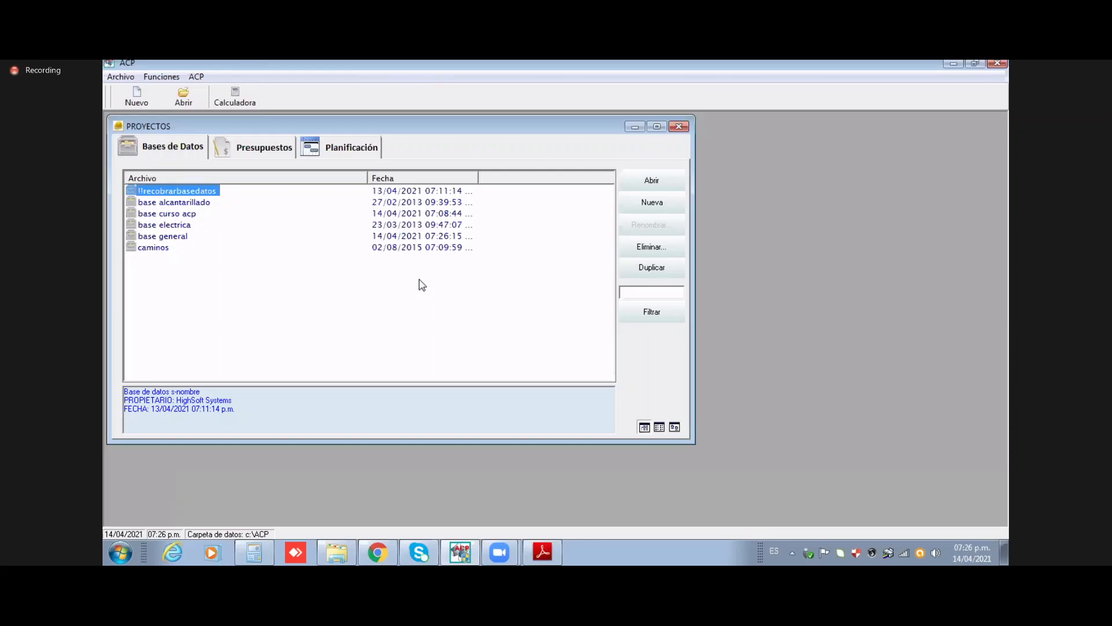
Step: Delete the budgets barda peimetral and barda peimetral - plantilla from the project list
click(252, 149)
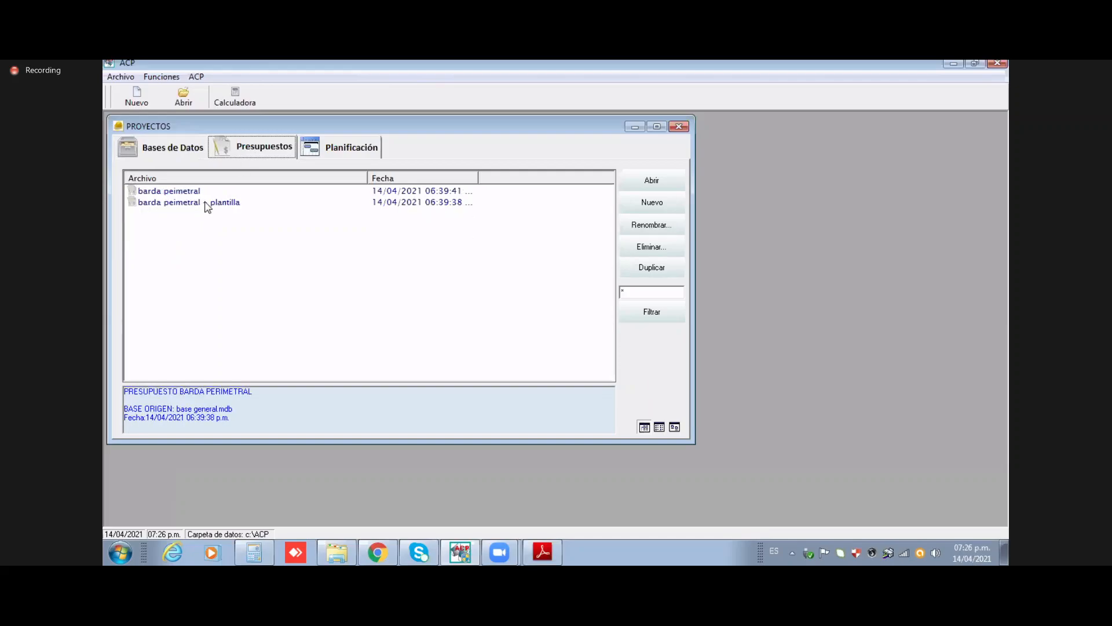
click(168, 191)
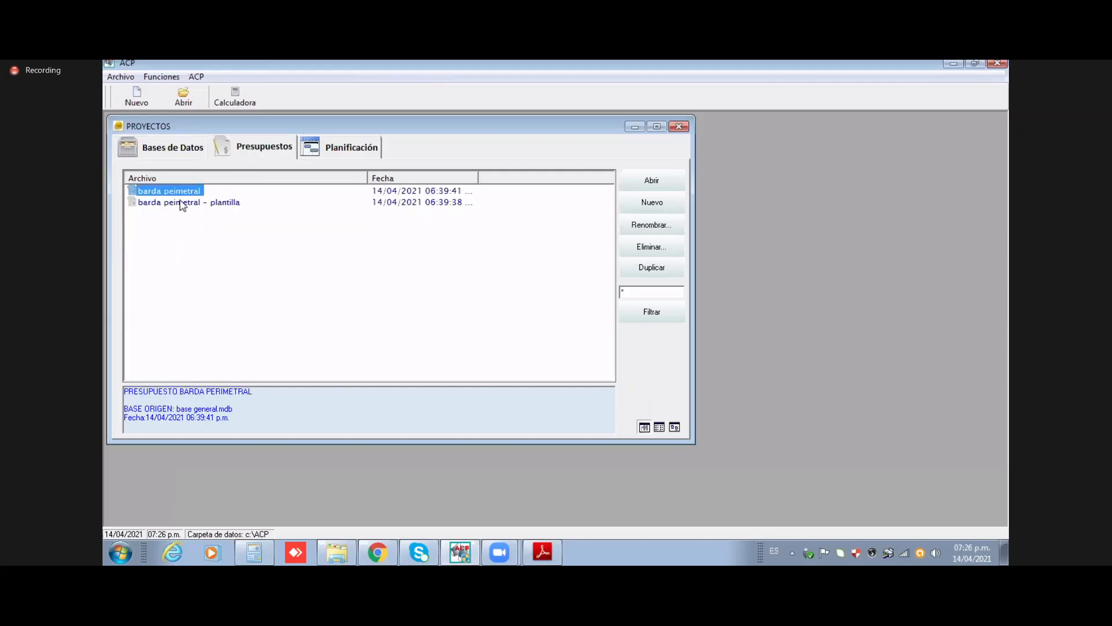
click(182, 203)
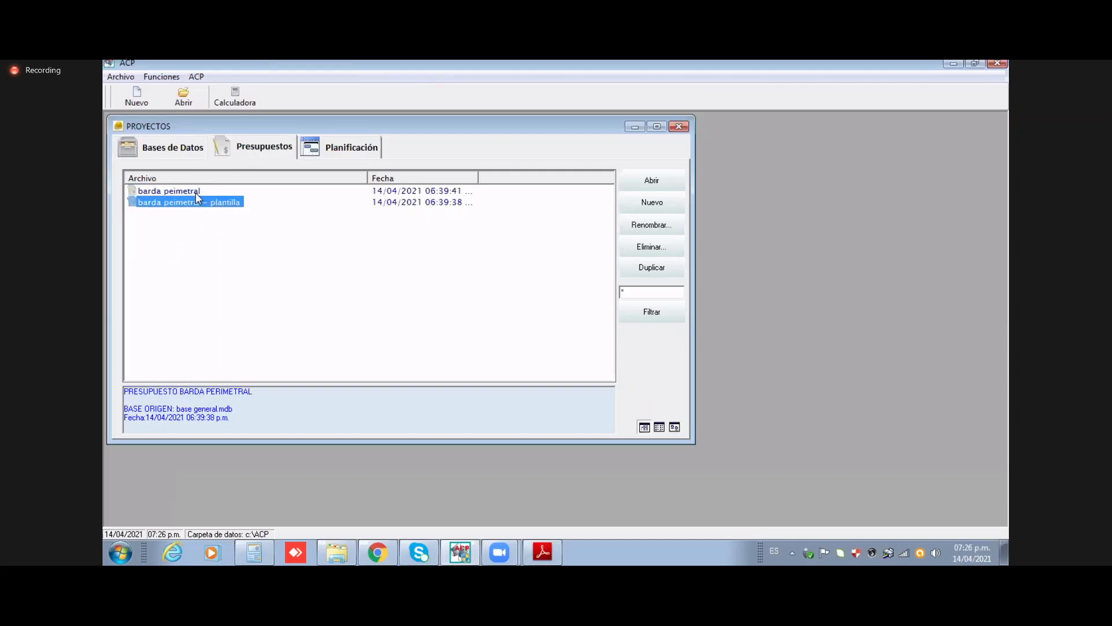
click(669, 252)
click(607, 345)
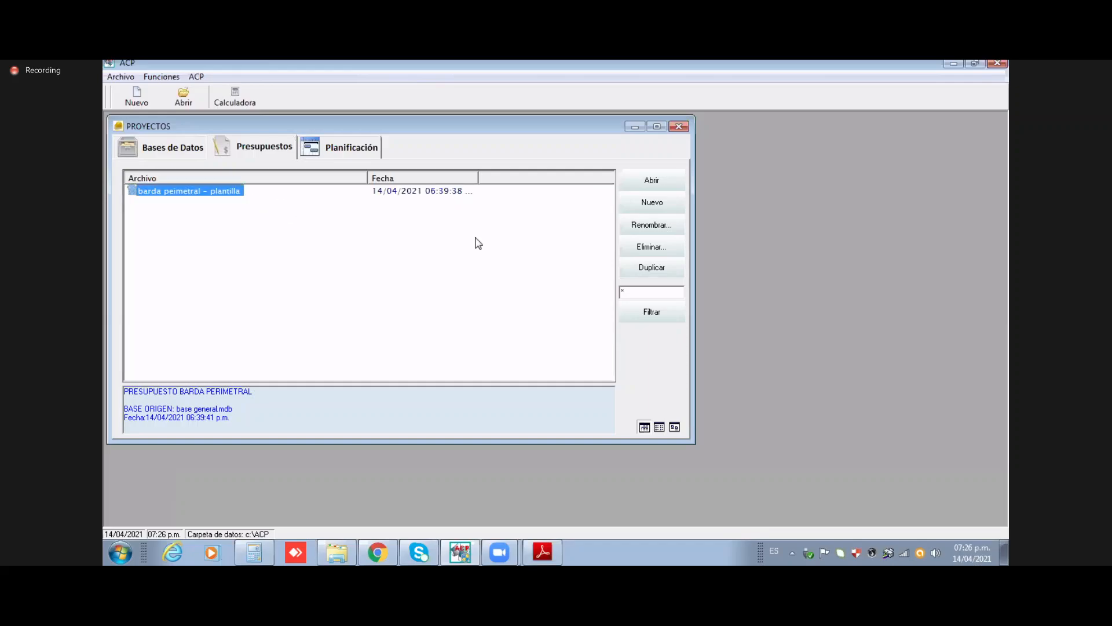
click(651, 252)
click(594, 348)
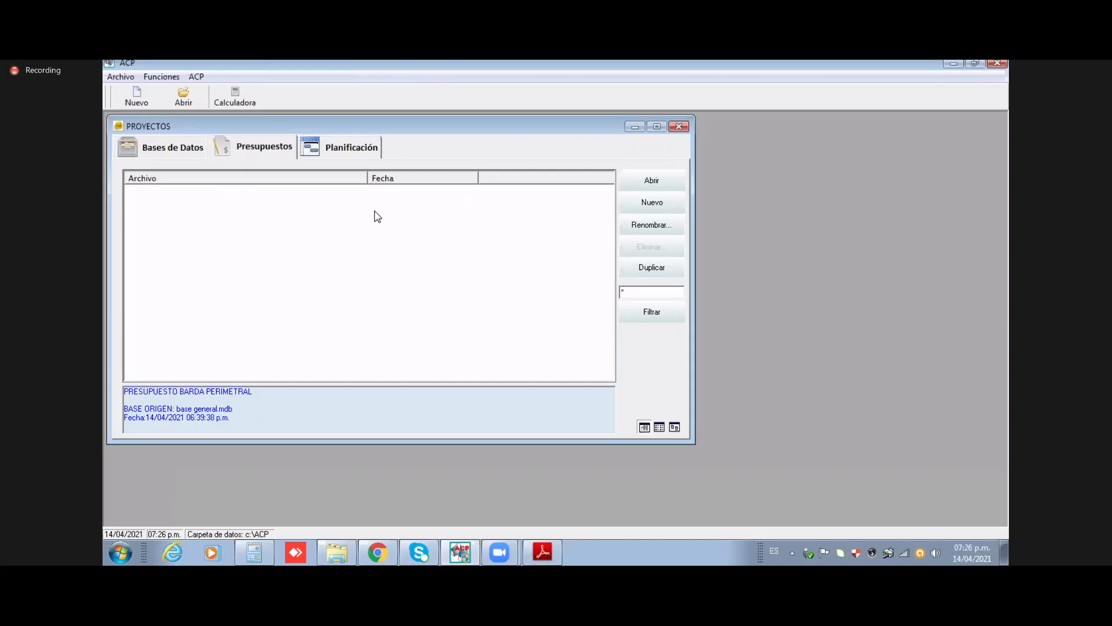
click(274, 152)
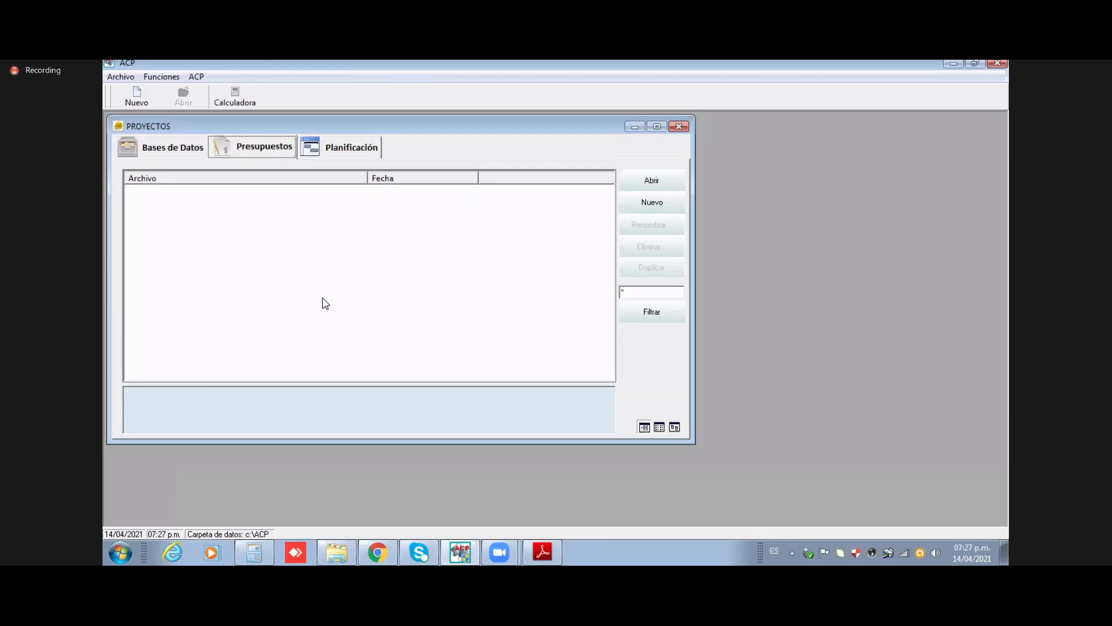
Step: Open the tanque 2008 PDF from the C:\ACP folder and fit the whole elevated tank drawing in view
click(336, 552)
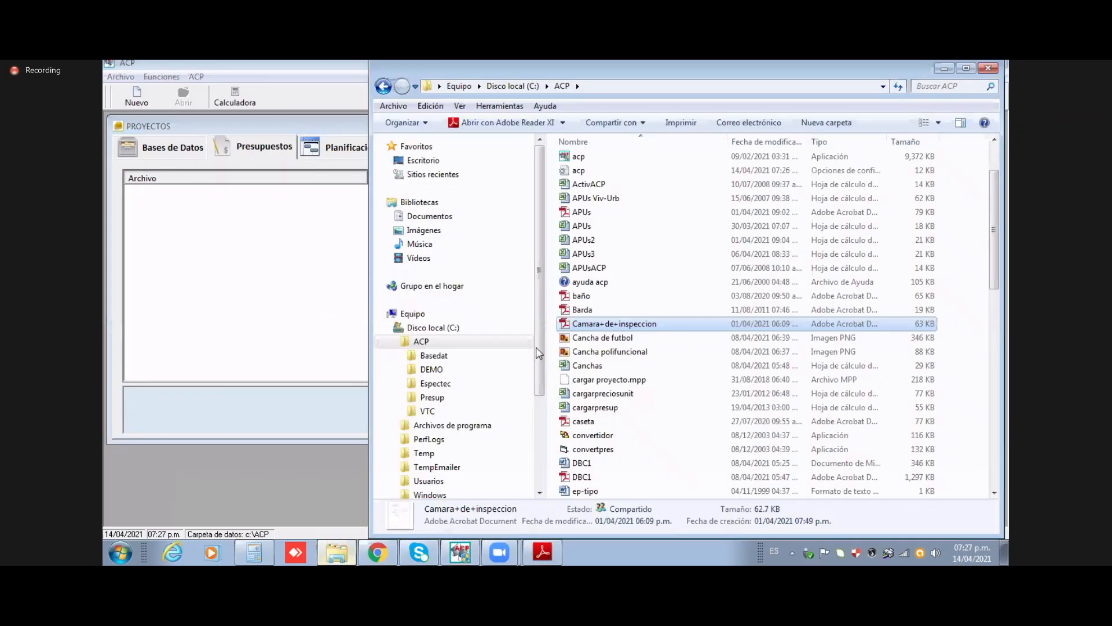
click(615, 366)
scroll(616, 367, down, 6)
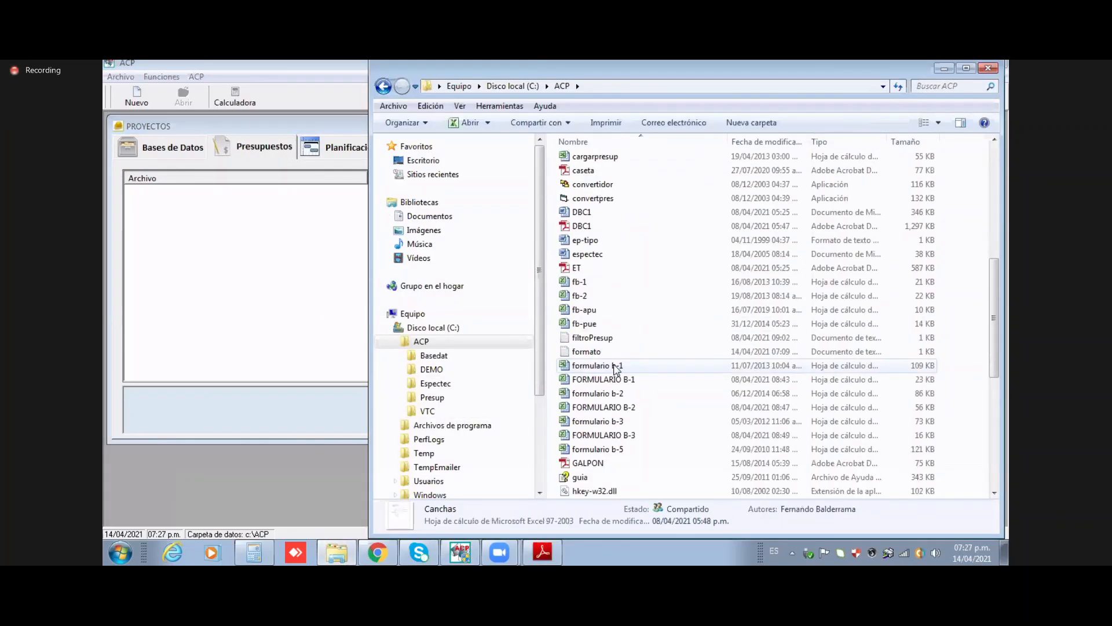
scroll(615, 367, down, 7)
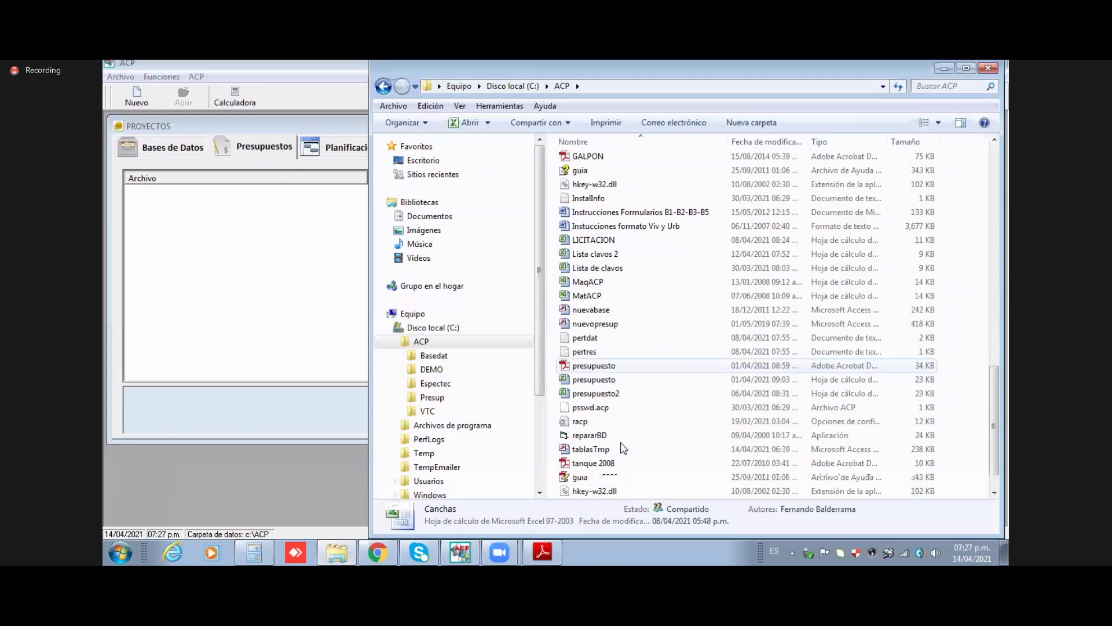
click(624, 463)
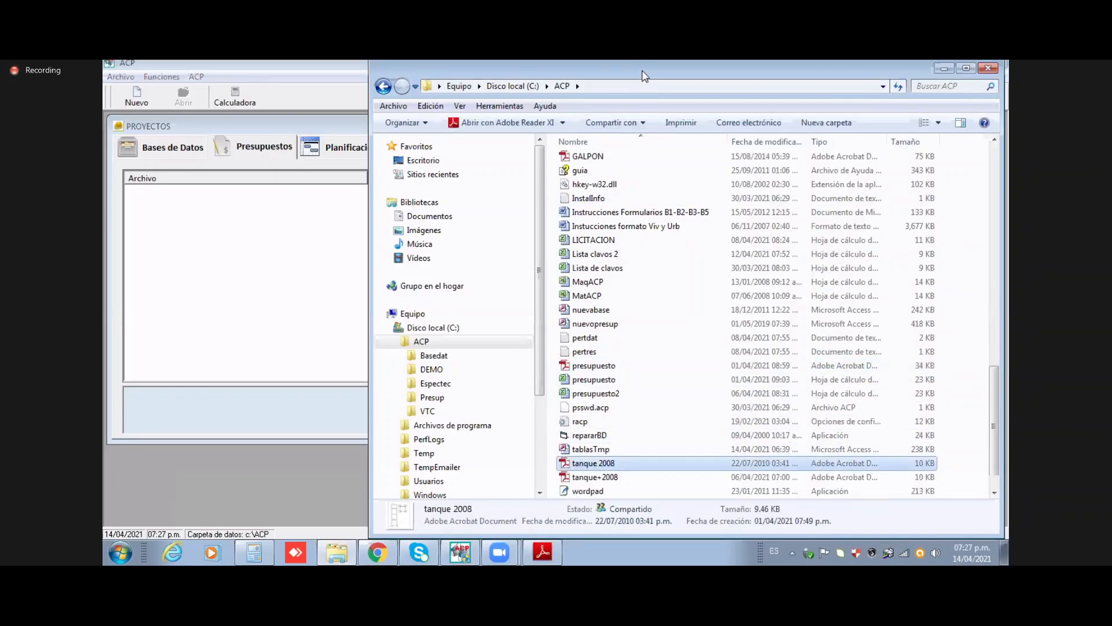
drag(655, 71, 642, 71)
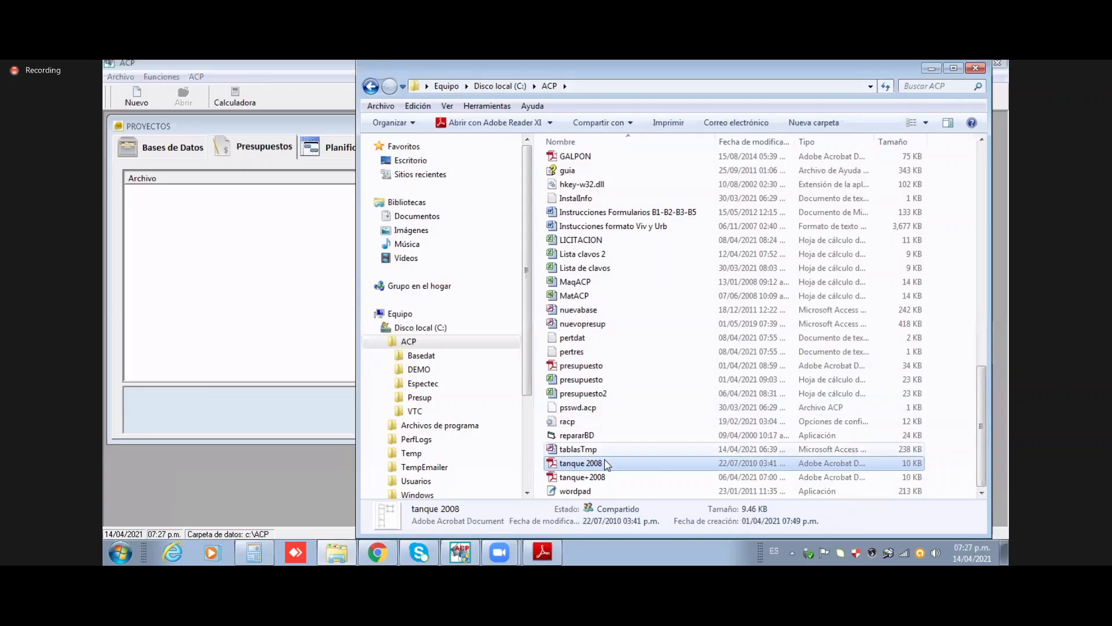
double_click(607, 463)
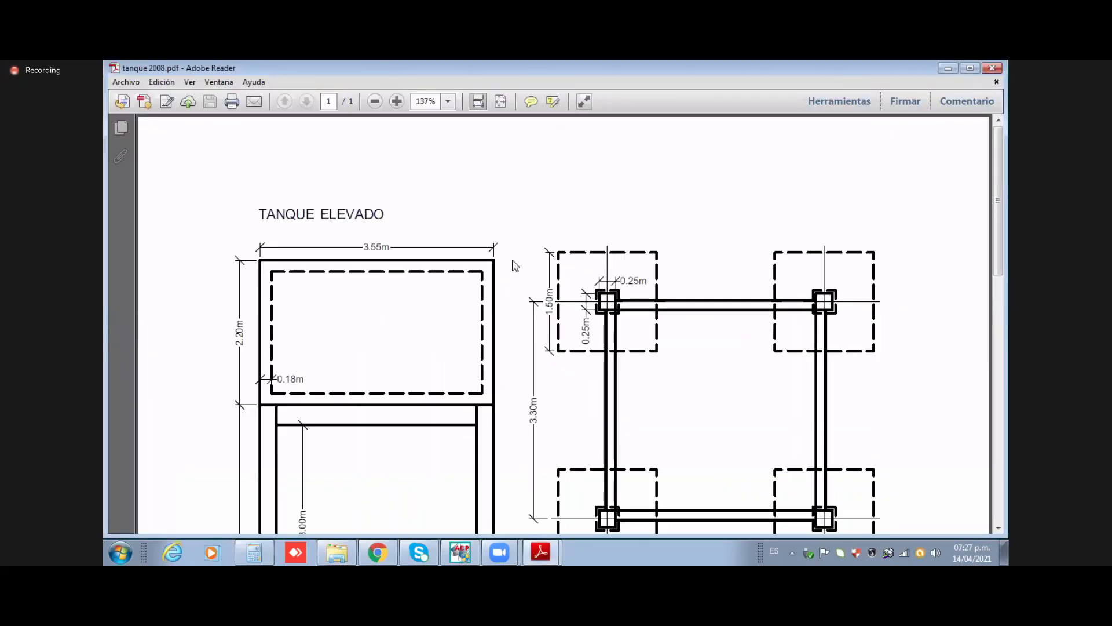
scroll(516, 266, down, 5)
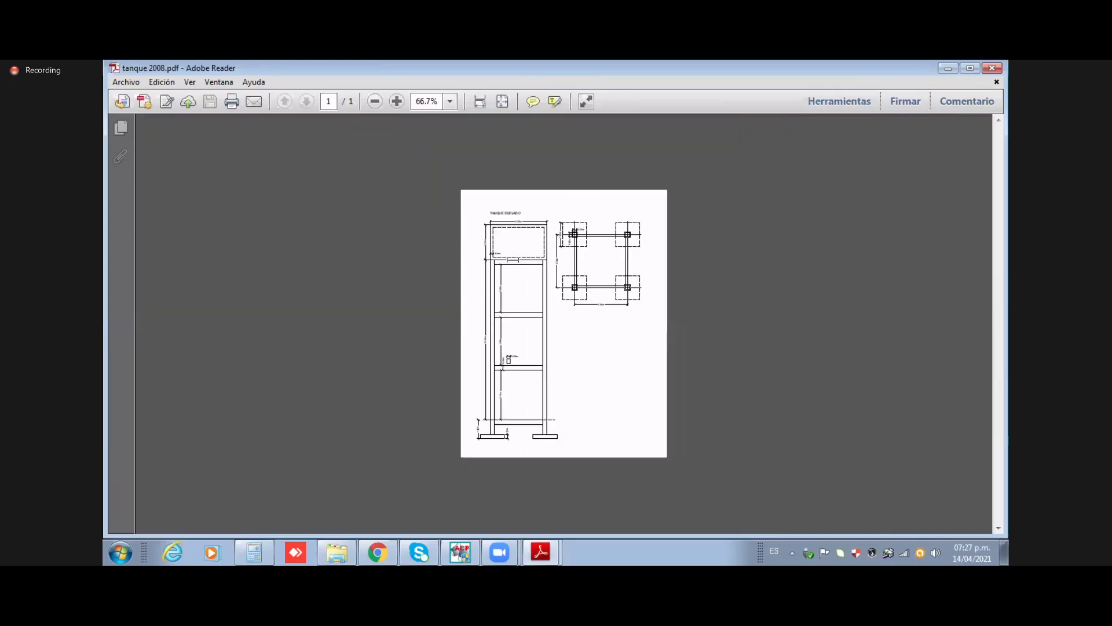
scroll(516, 266, up, 2)
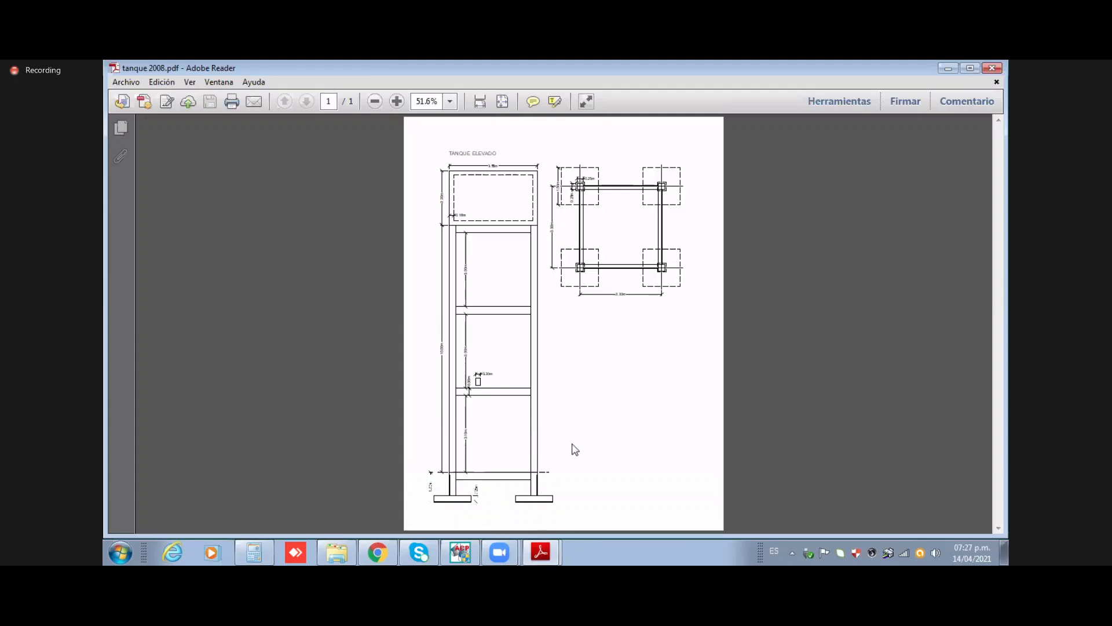
Step: Switch to ACP and create a new budget linked to base general.mdb, saving it as Tanque elevado
click(459, 556)
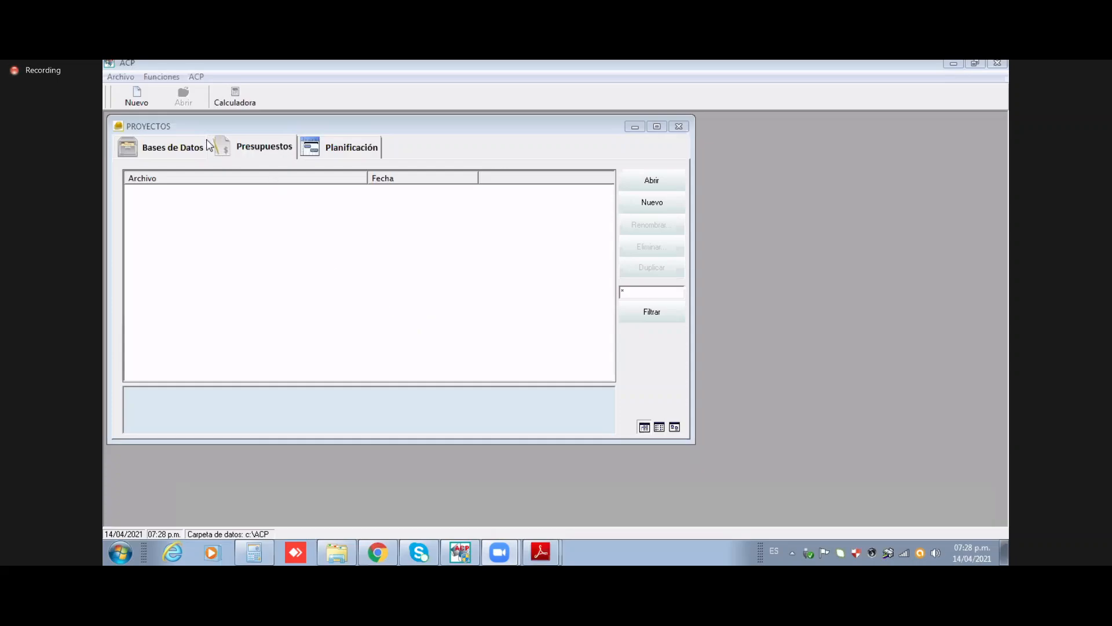
click(196, 76)
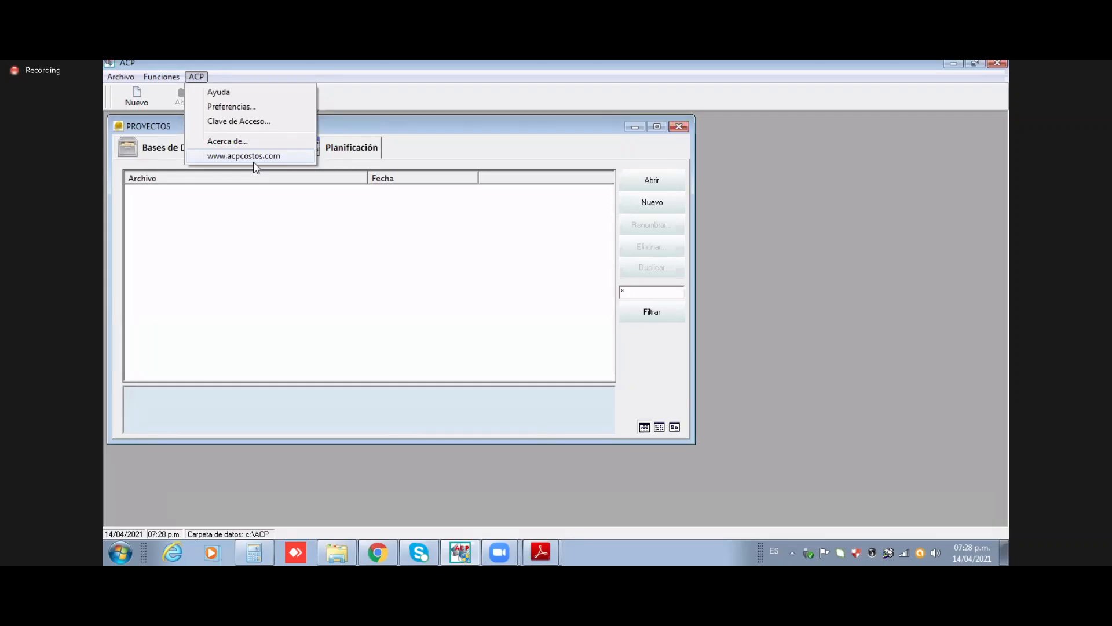
click(339, 71)
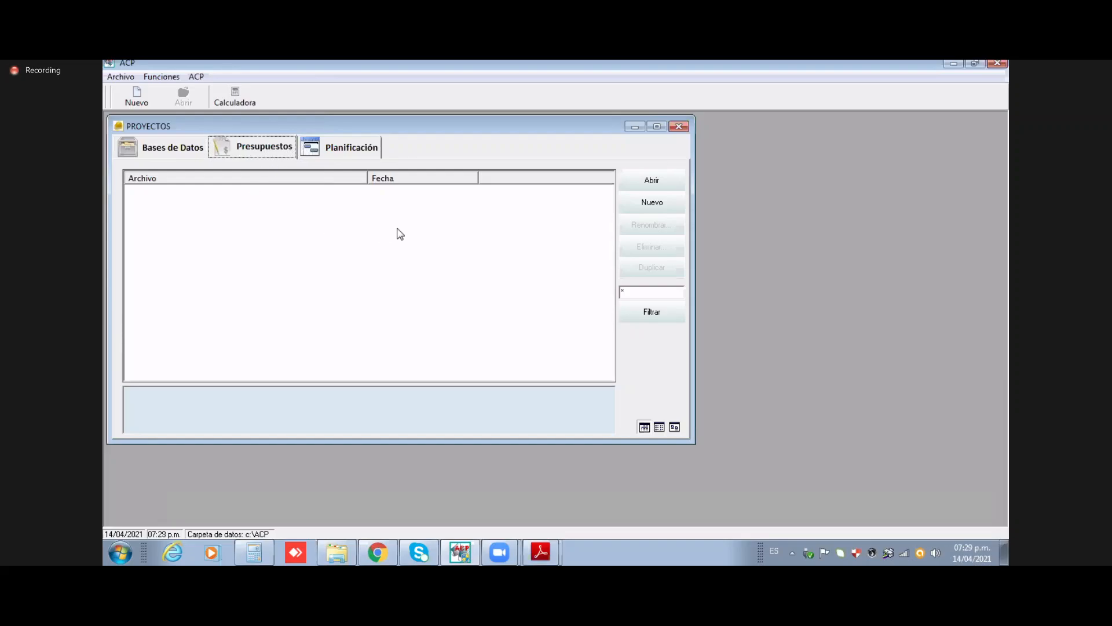
click(667, 205)
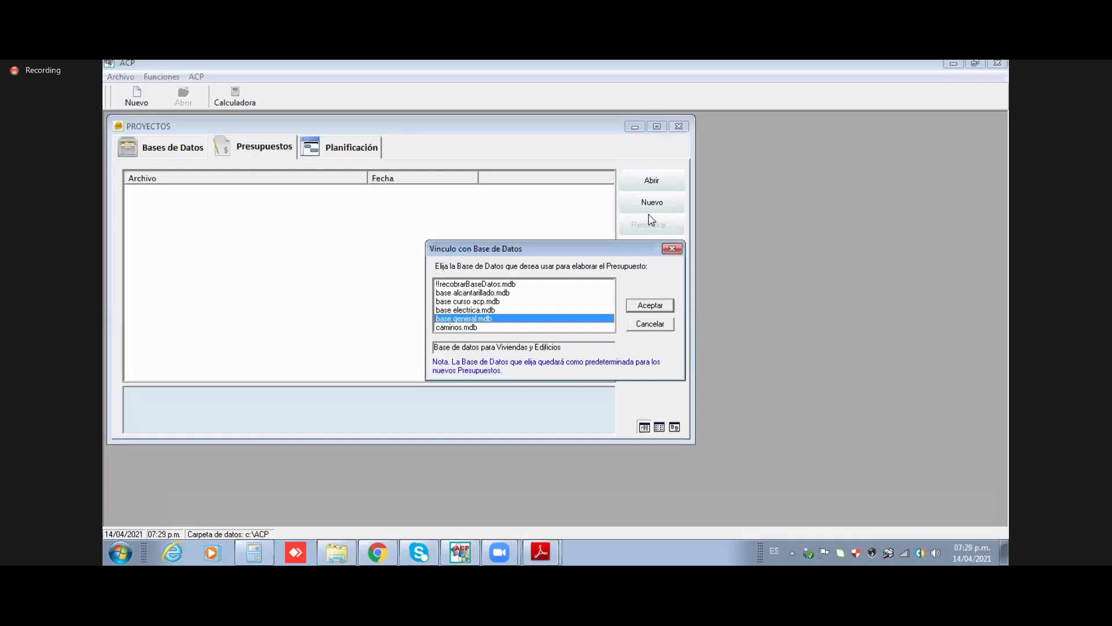
drag(569, 244, 519, 225)
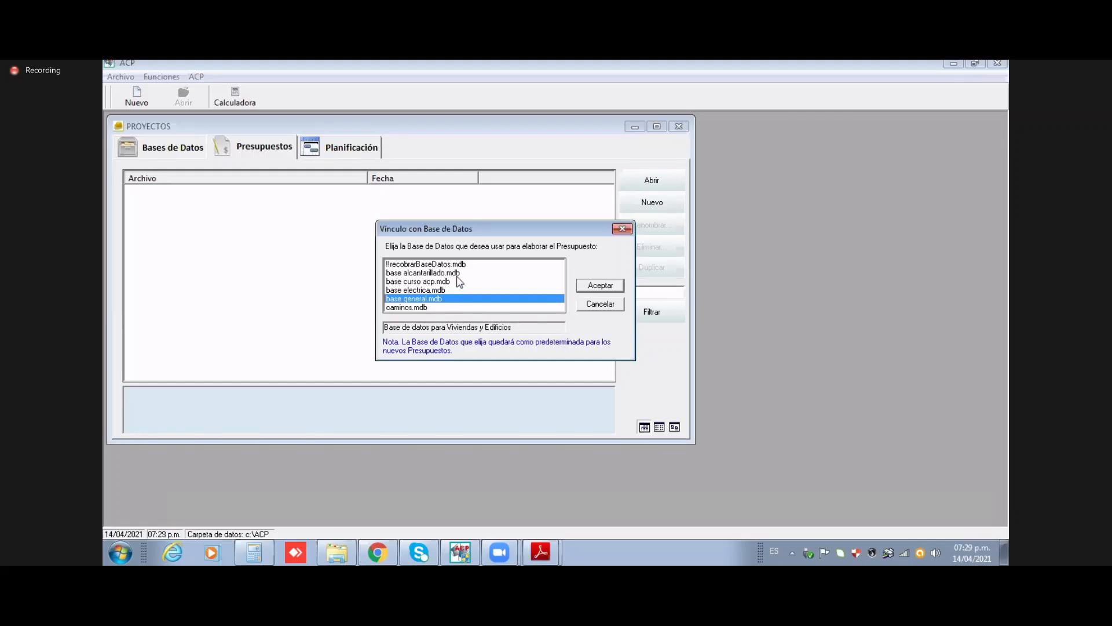
click(415, 307)
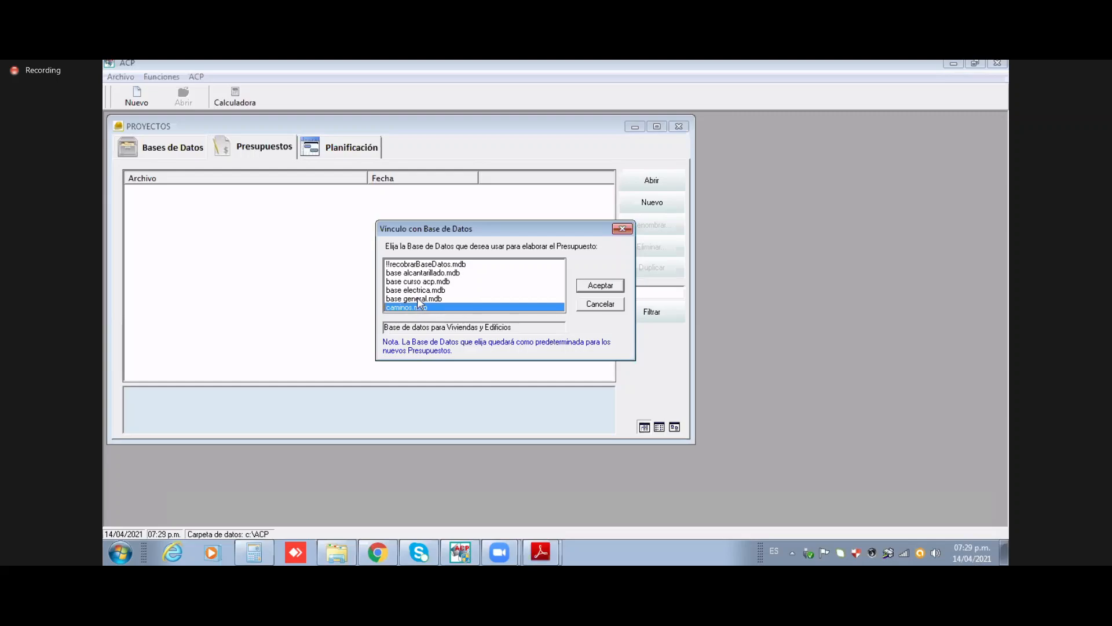
click(424, 273)
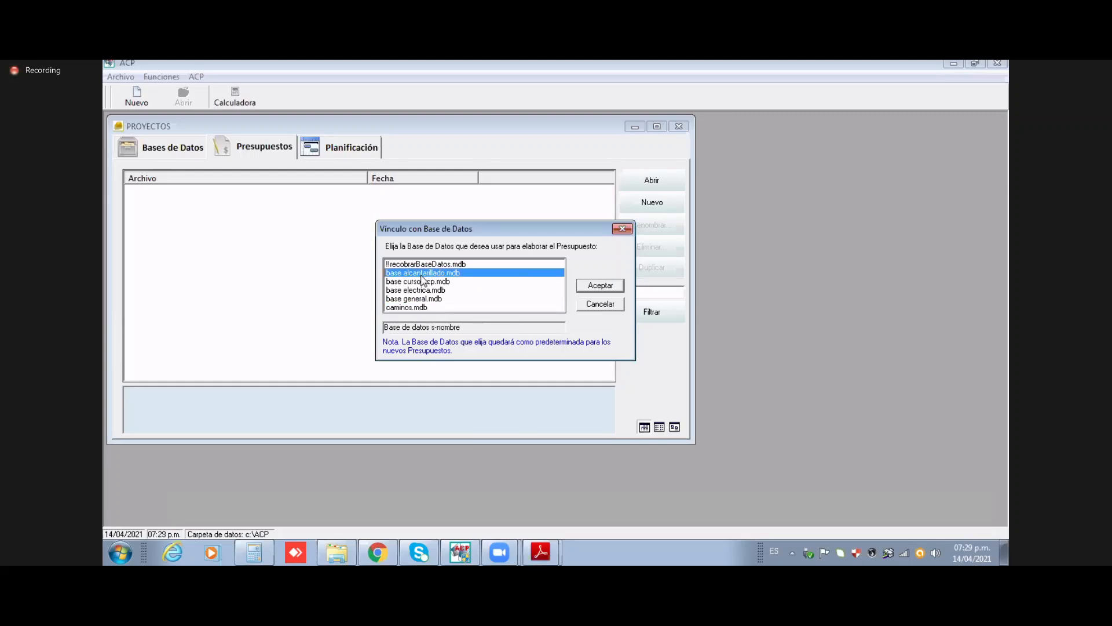
click(426, 299)
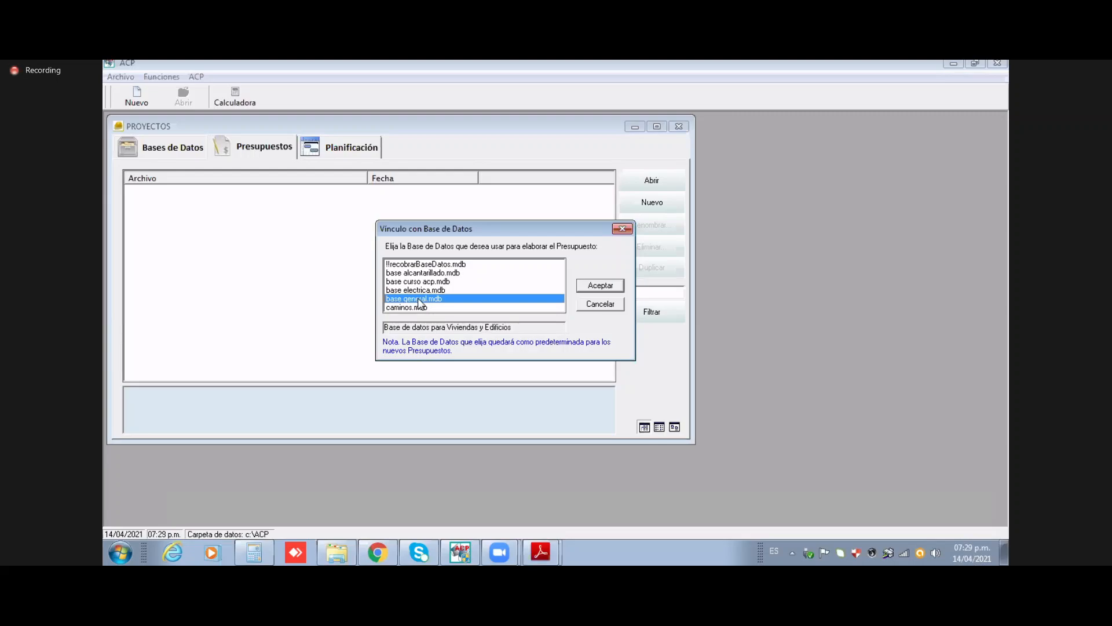
click(585, 286)
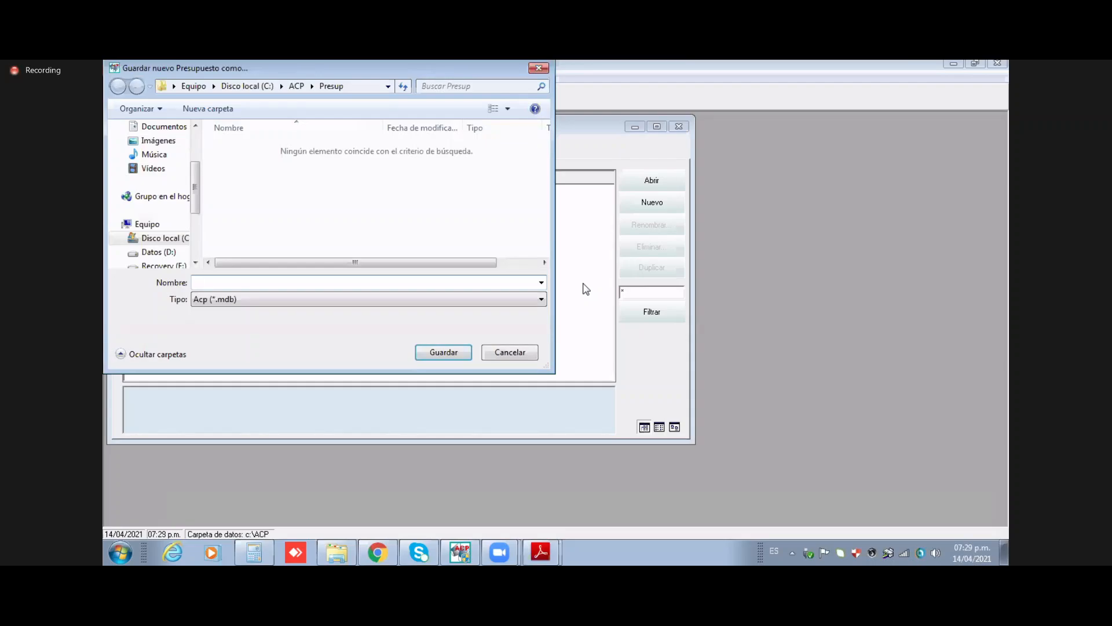
text(Tanque elevado)
key(Return)
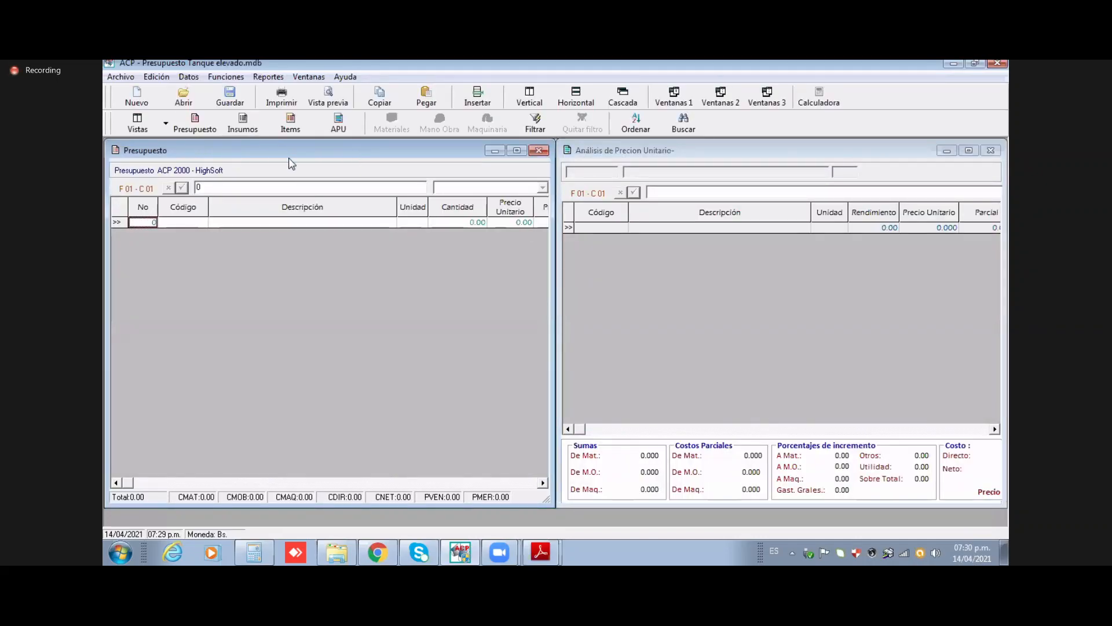
Step: Cascade the budget's windows, shift the Presupuesto window aside, and shrink and reposition the unit price analysis window
click(568, 104)
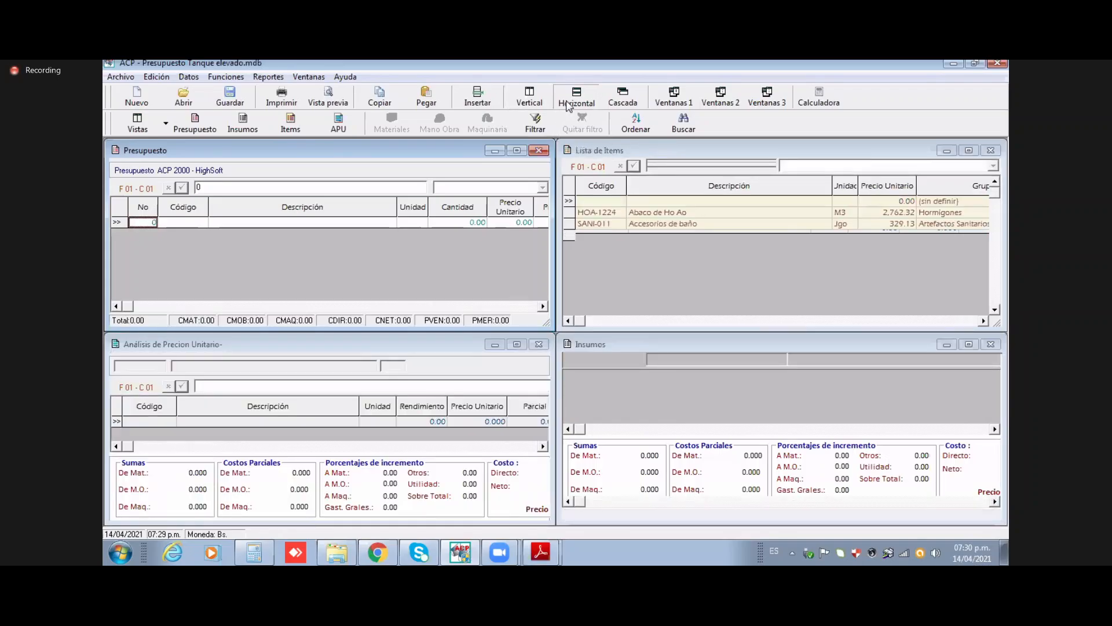
click(615, 103)
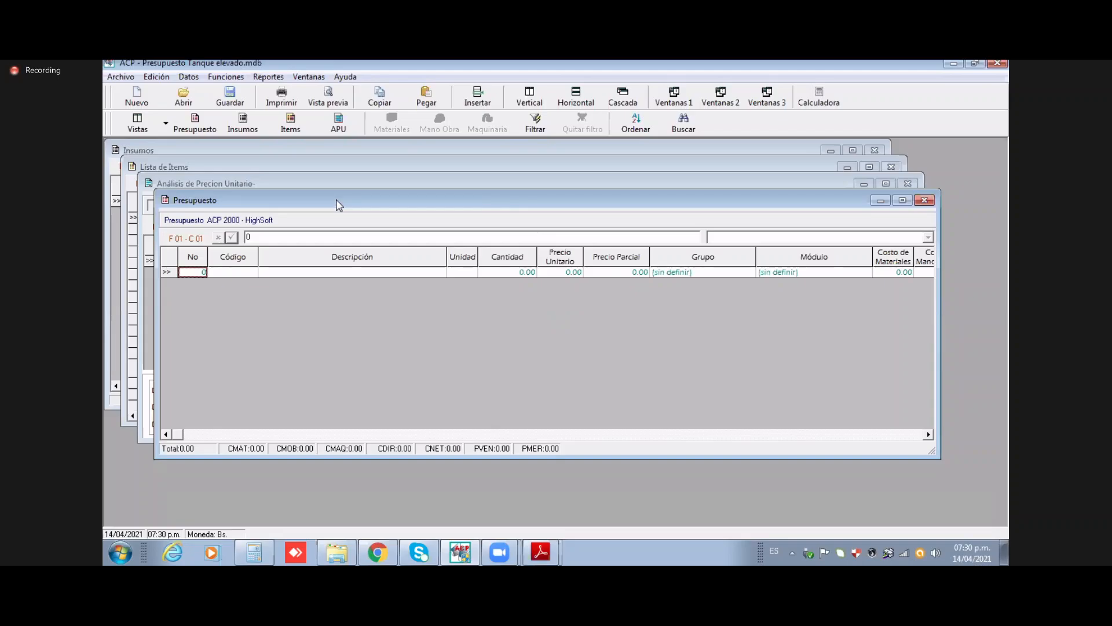
drag(336, 199, 385, 209)
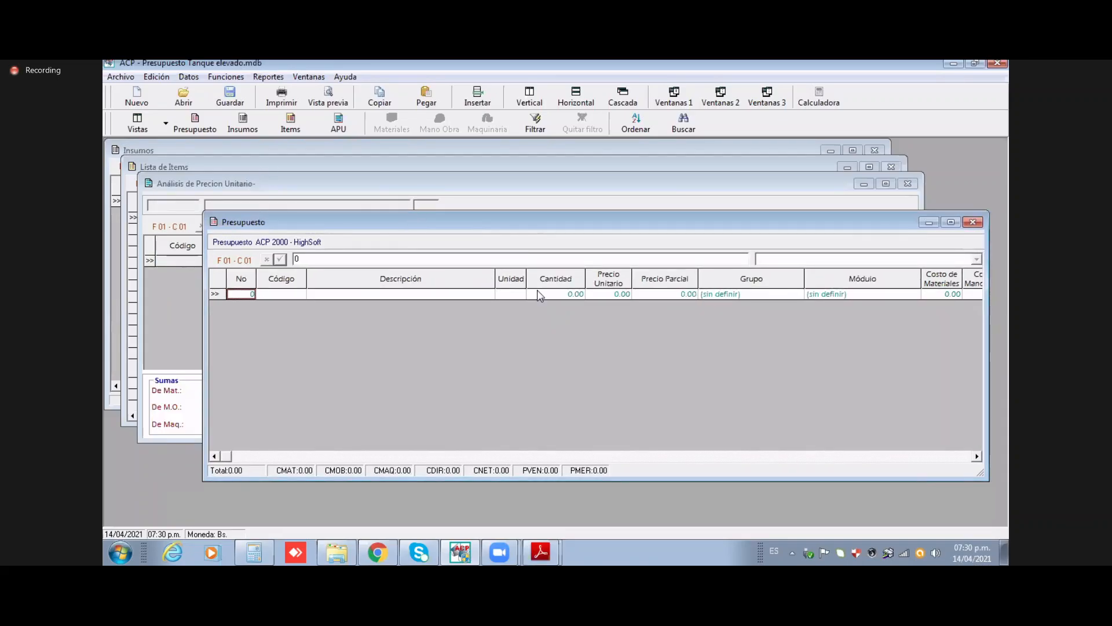
click(290, 186)
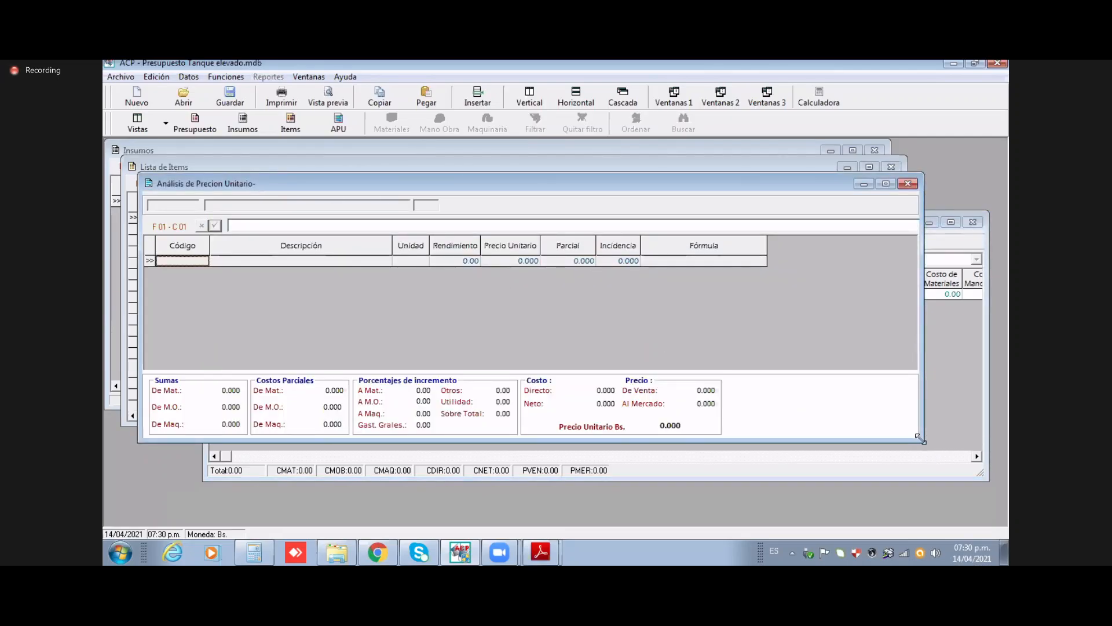
drag(920, 439, 719, 430)
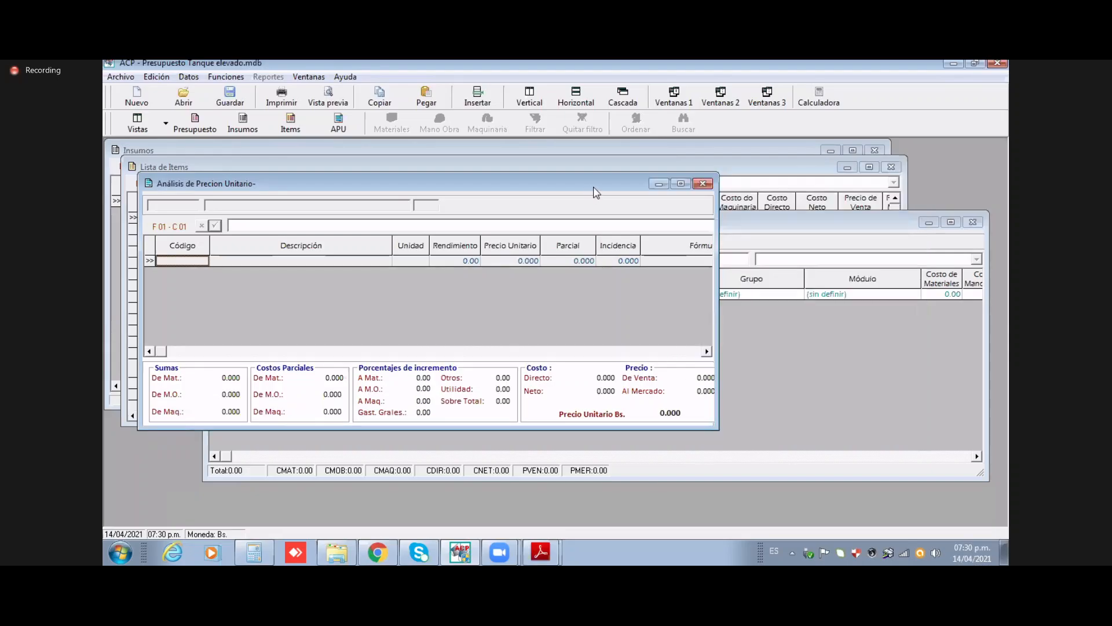
drag(593, 187, 849, 184)
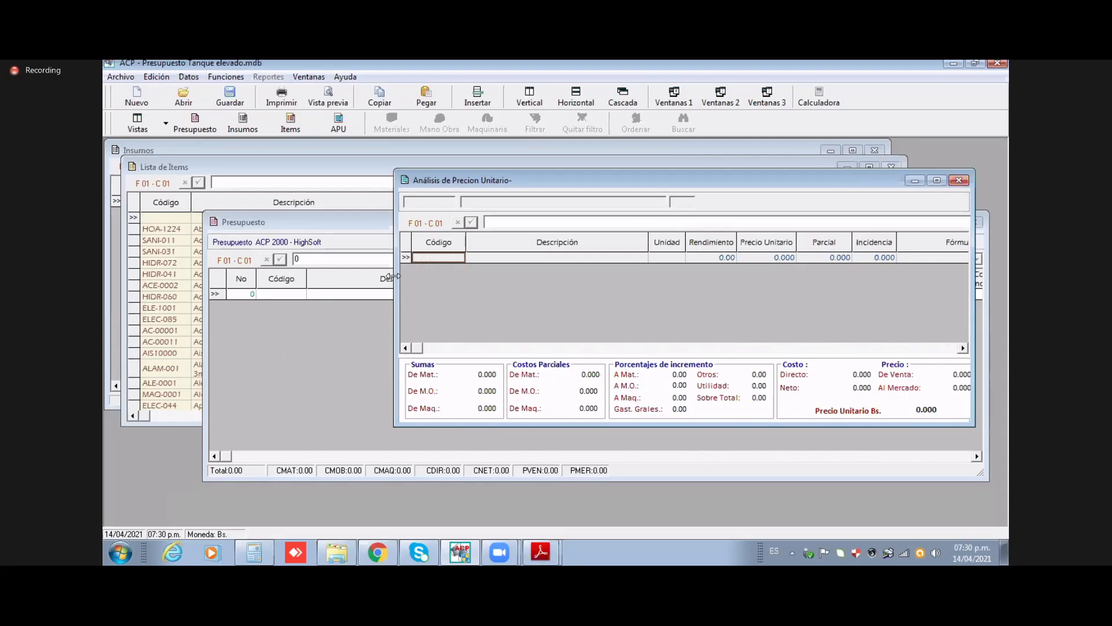
Step: Bring the Insumos window to the front, make it narrower and move it away from the item list
click(204, 152)
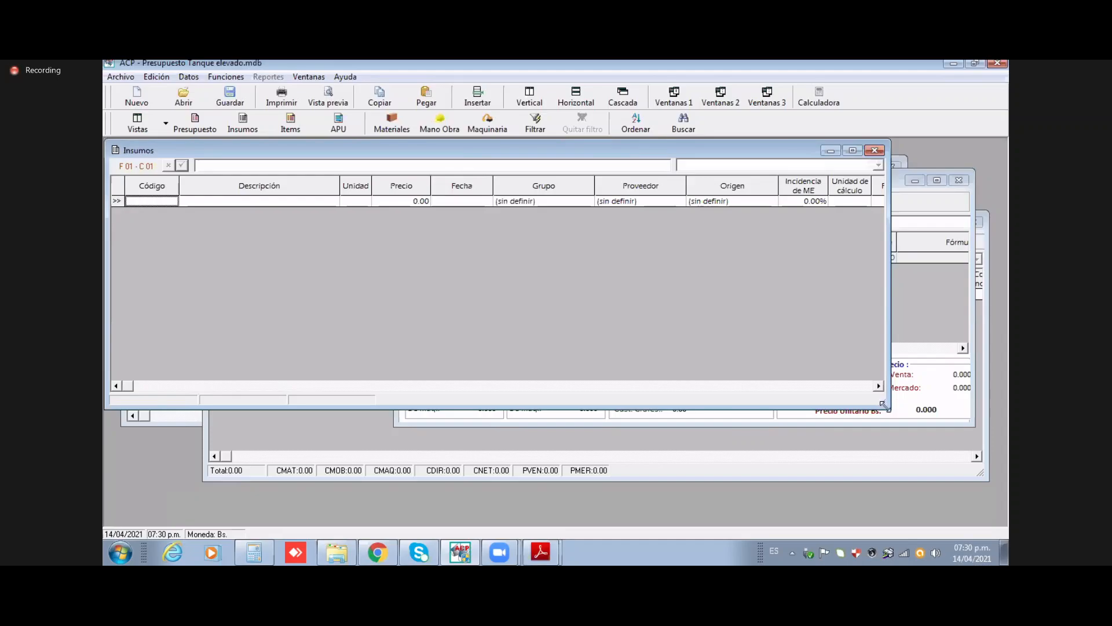
drag(883, 404, 748, 432)
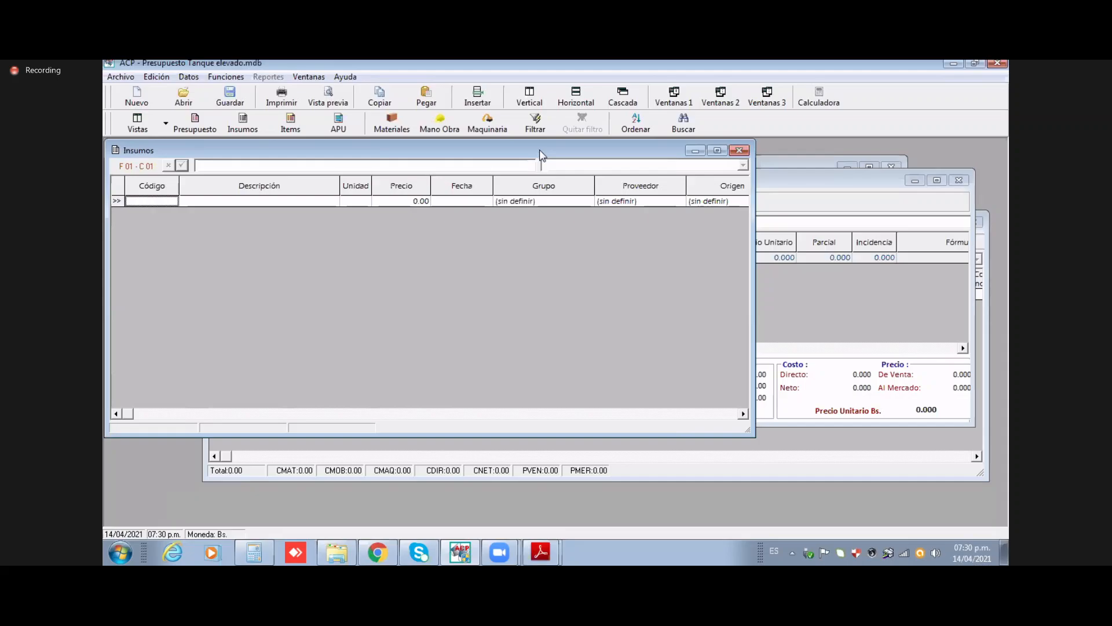
drag(539, 153, 725, 156)
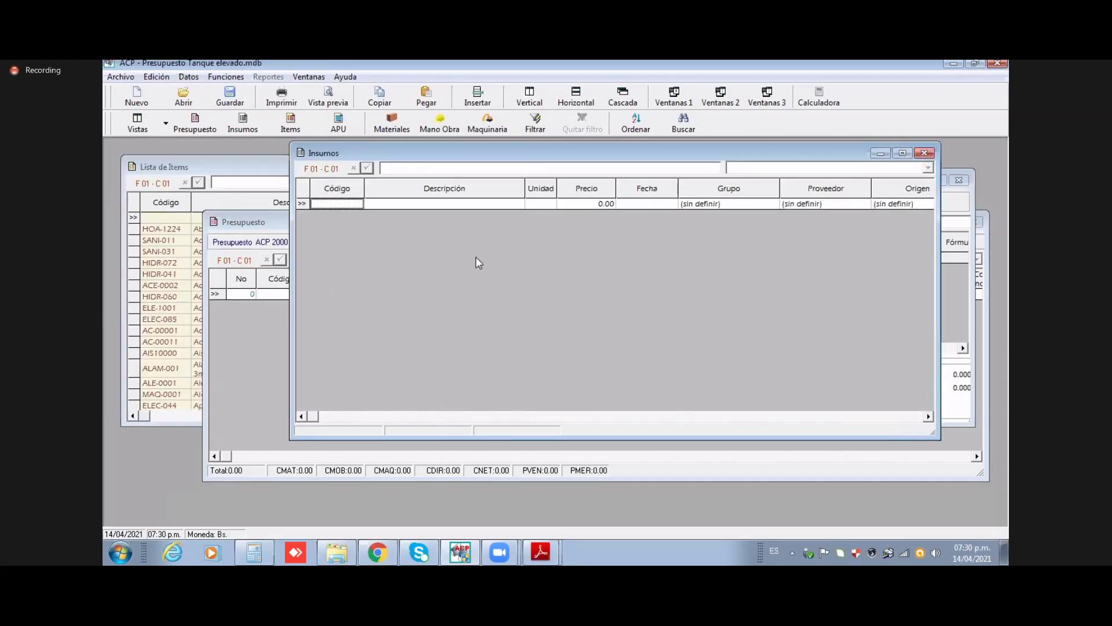
Step: Browse the Lista de Items for the items, units, prices and groups available from the linked database
click(234, 173)
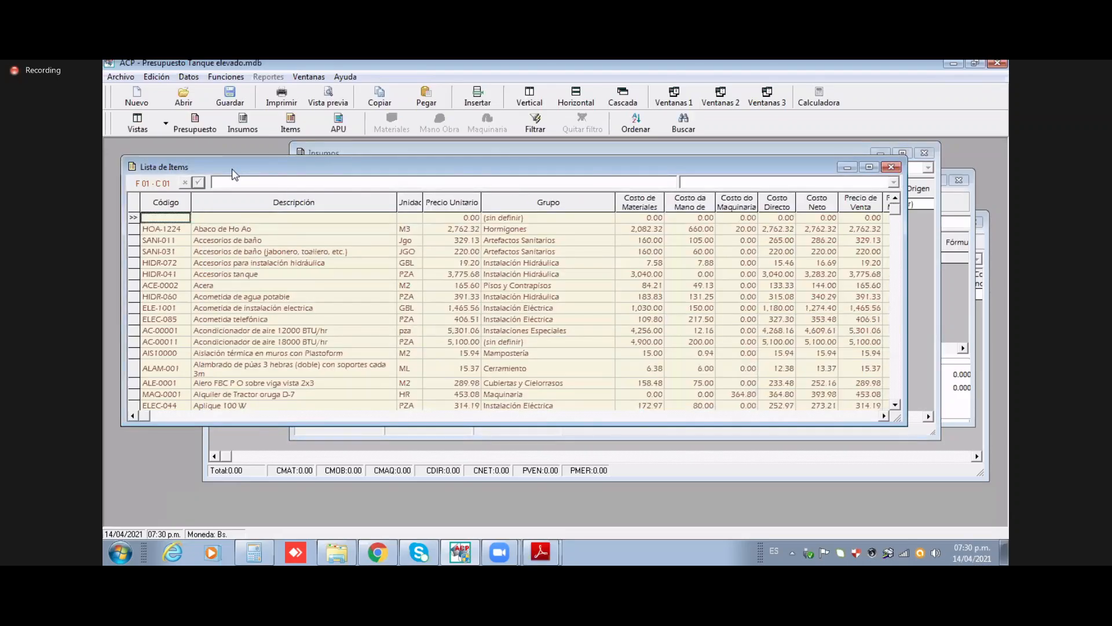
click(255, 230)
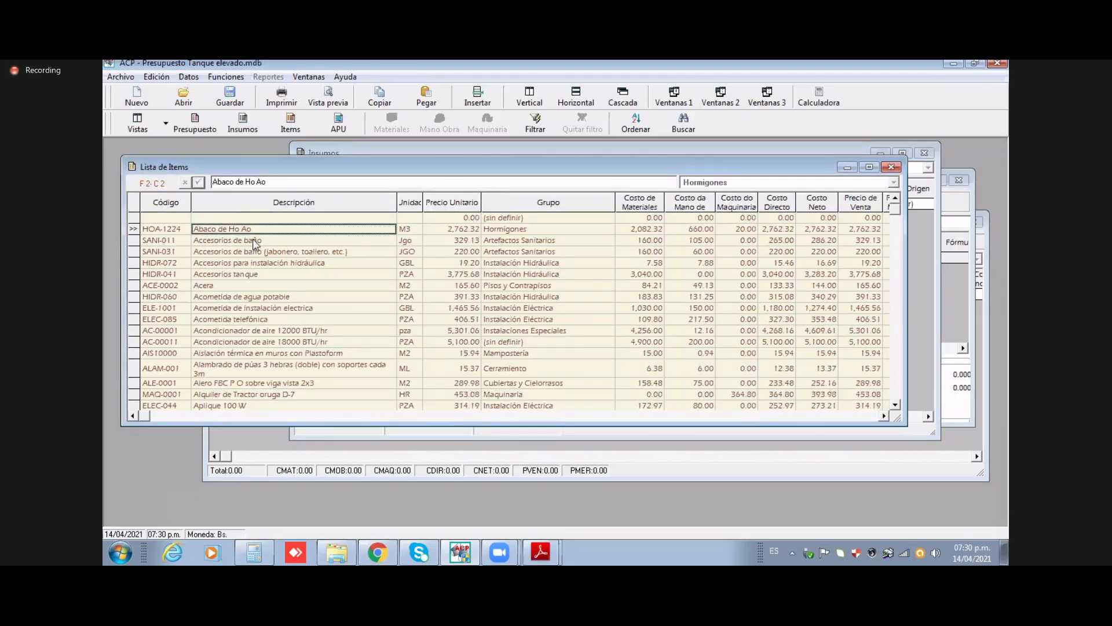
scroll(255, 243, down, 7)
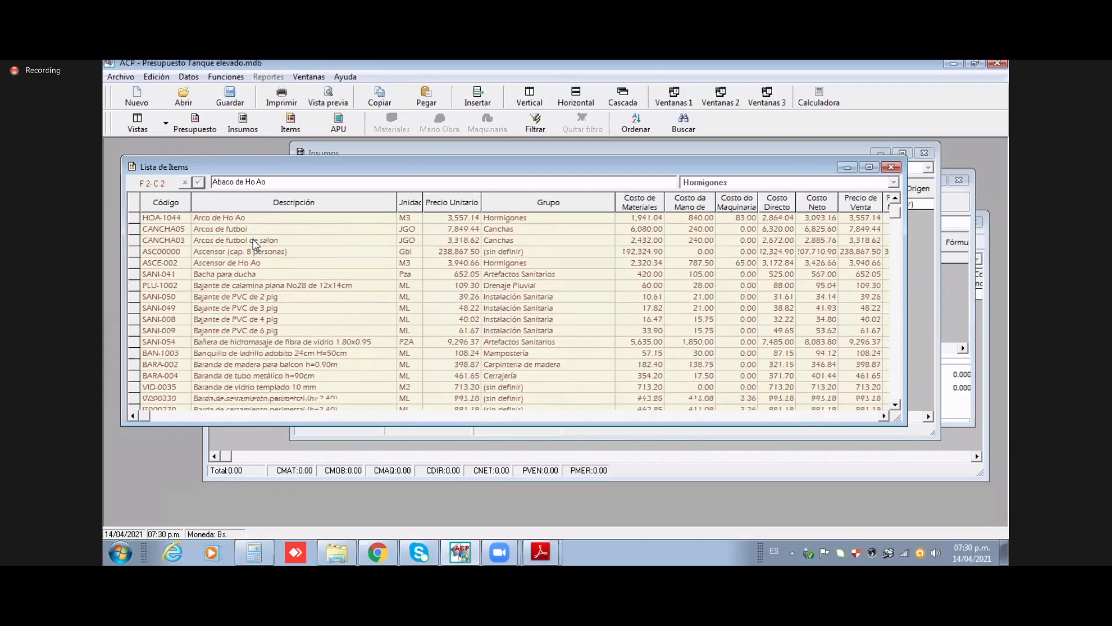
scroll(255, 243, down, 8)
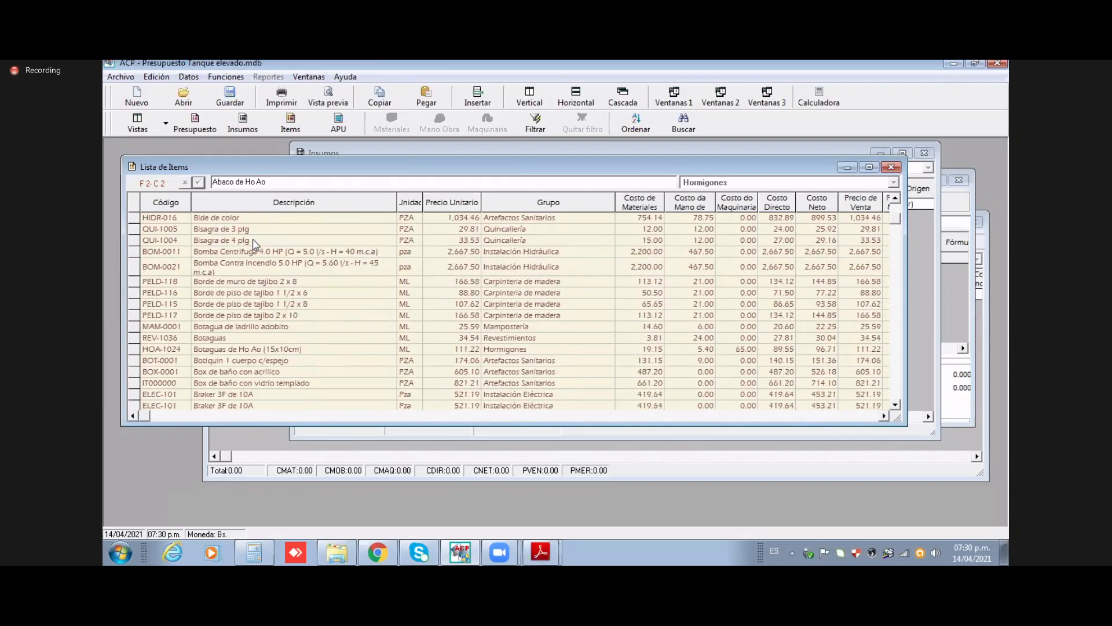
scroll(255, 244, down, 7)
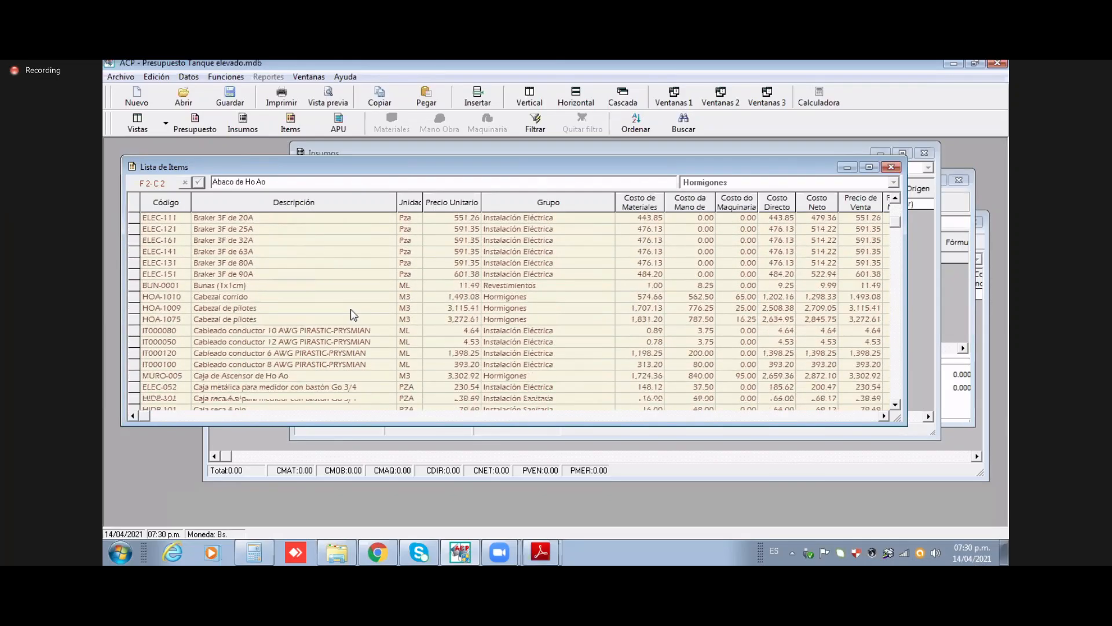
scroll(348, 315, down, 5)
click(317, 319)
scroll(319, 321, down, 2)
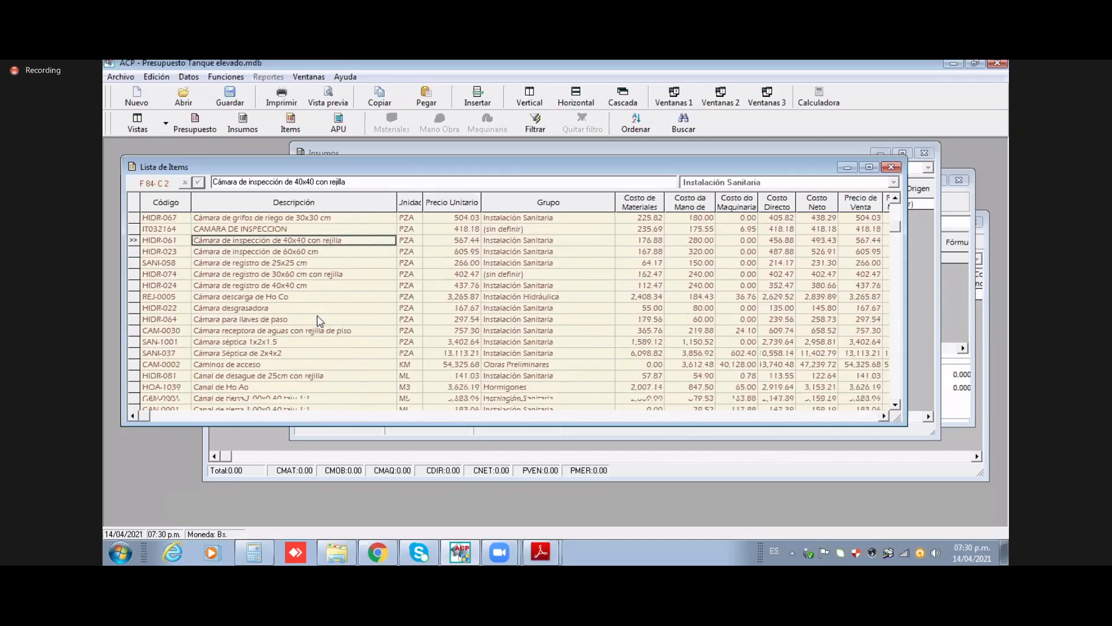
scroll(317, 319, down, 3)
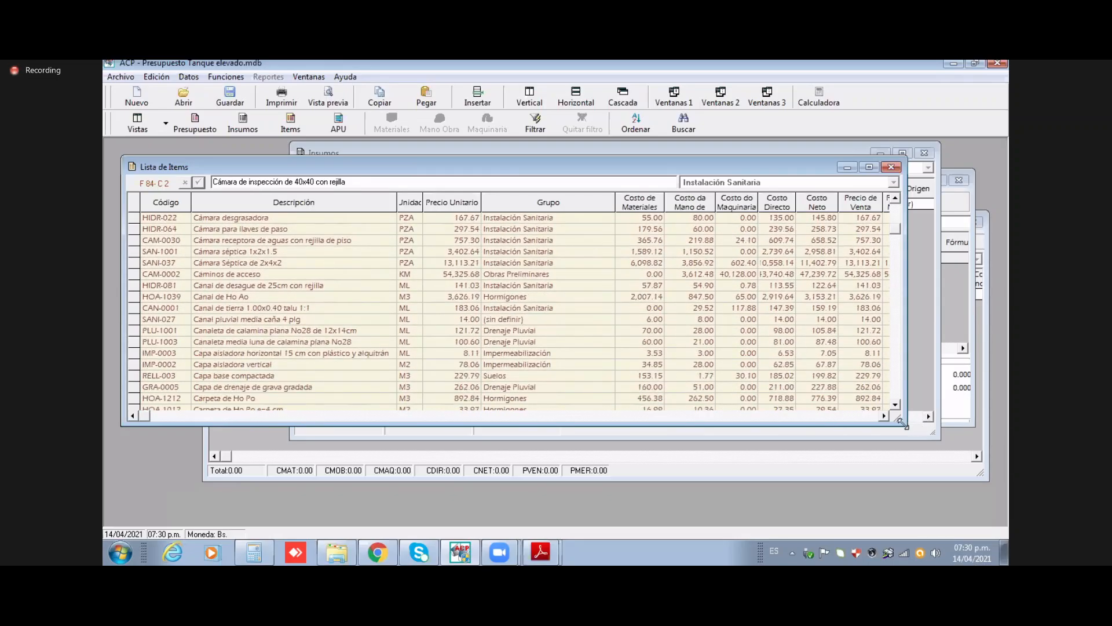
Step: Narrow and move the Lista de Items window, and rearrange all windows in cascade after maximizing Insumos
drag(902, 423, 605, 433)
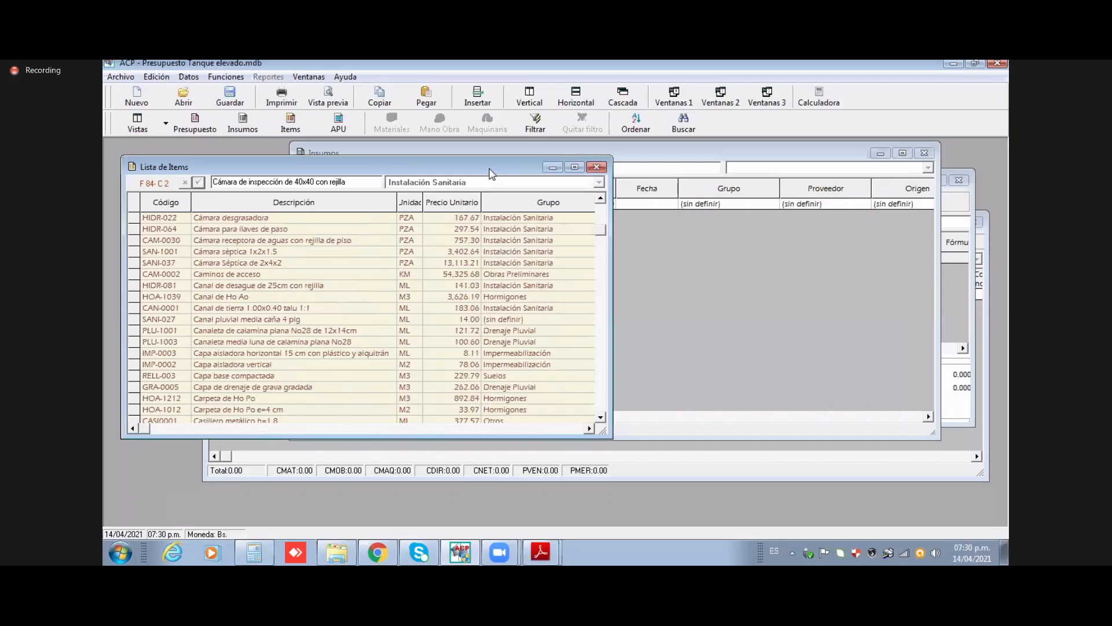
drag(490, 169, 811, 192)
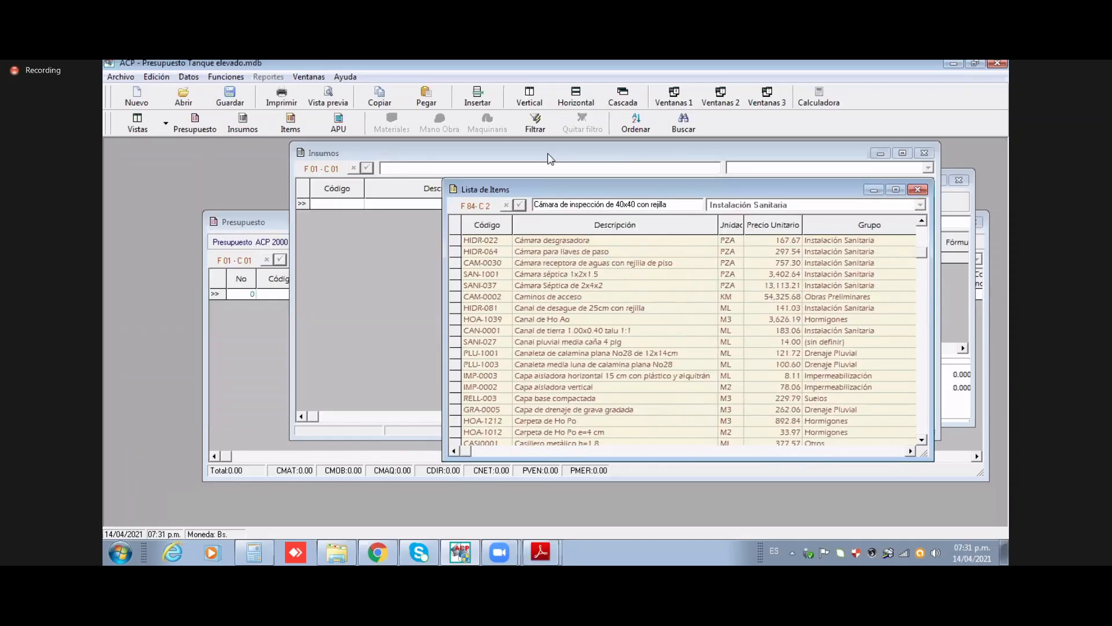
click(546, 153)
double_click(549, 154)
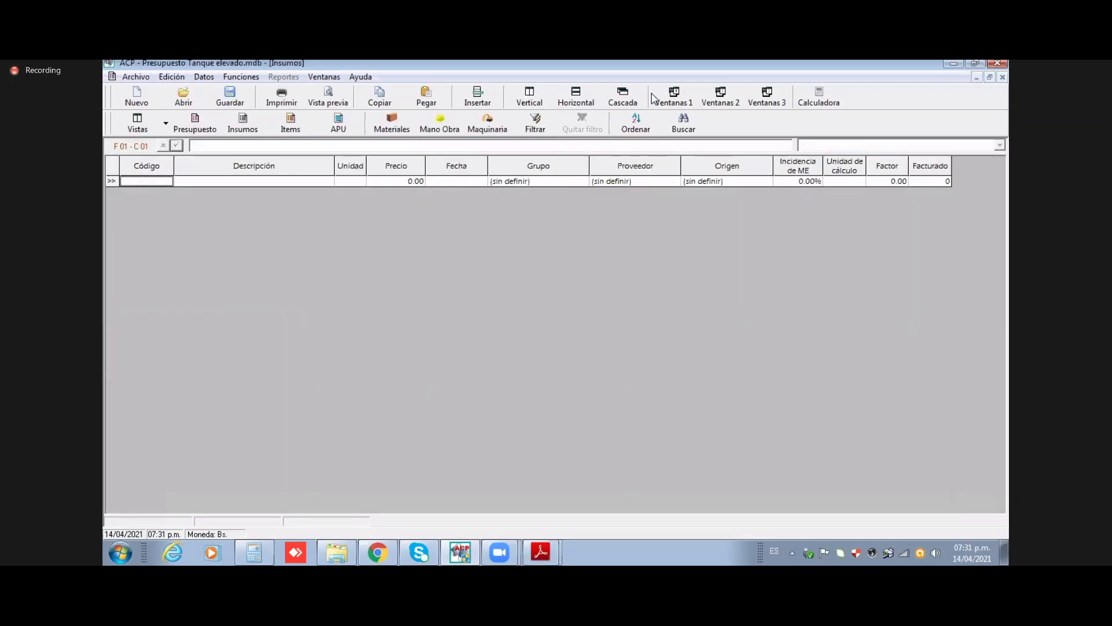
click(624, 97)
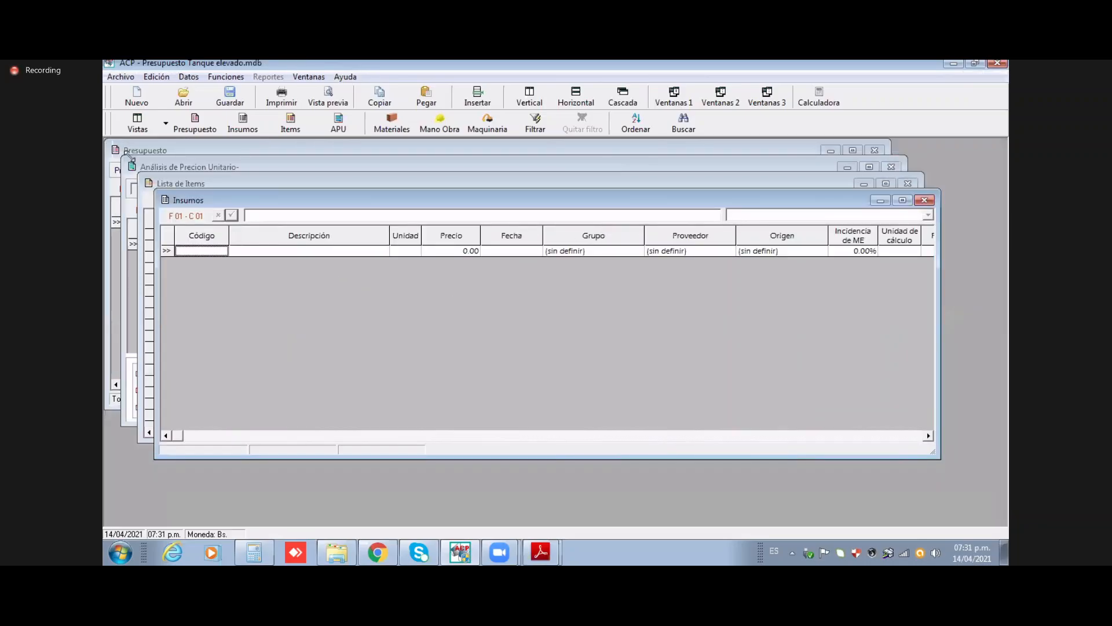
Step: Try the predefined Presupuesto view and settle on the combined Presupuesto & Lista de Items view
click(166, 124)
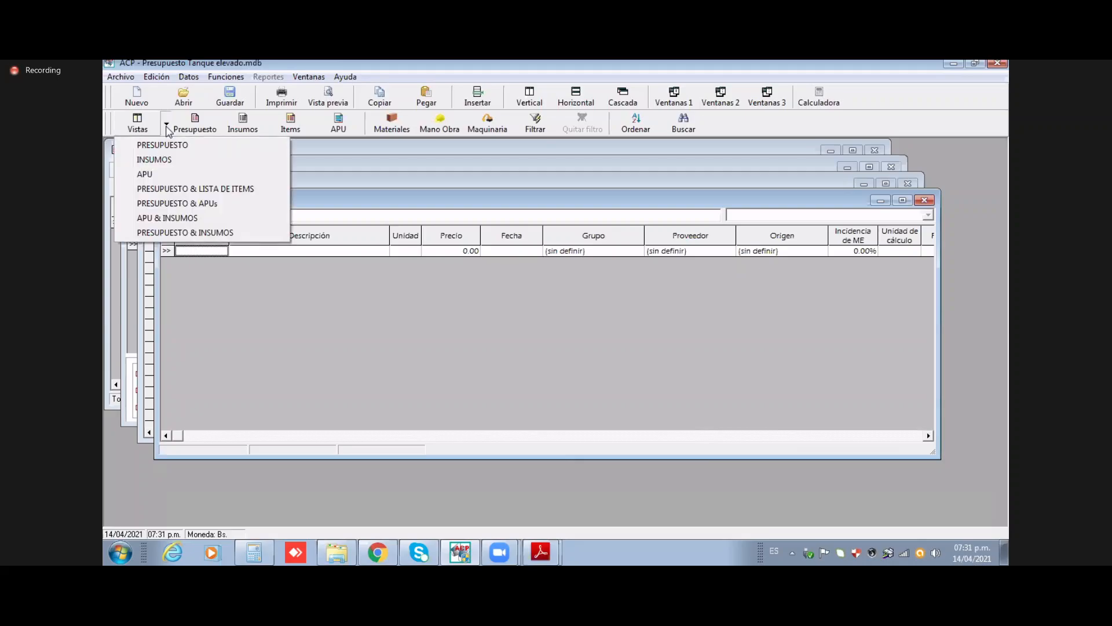
click(167, 127)
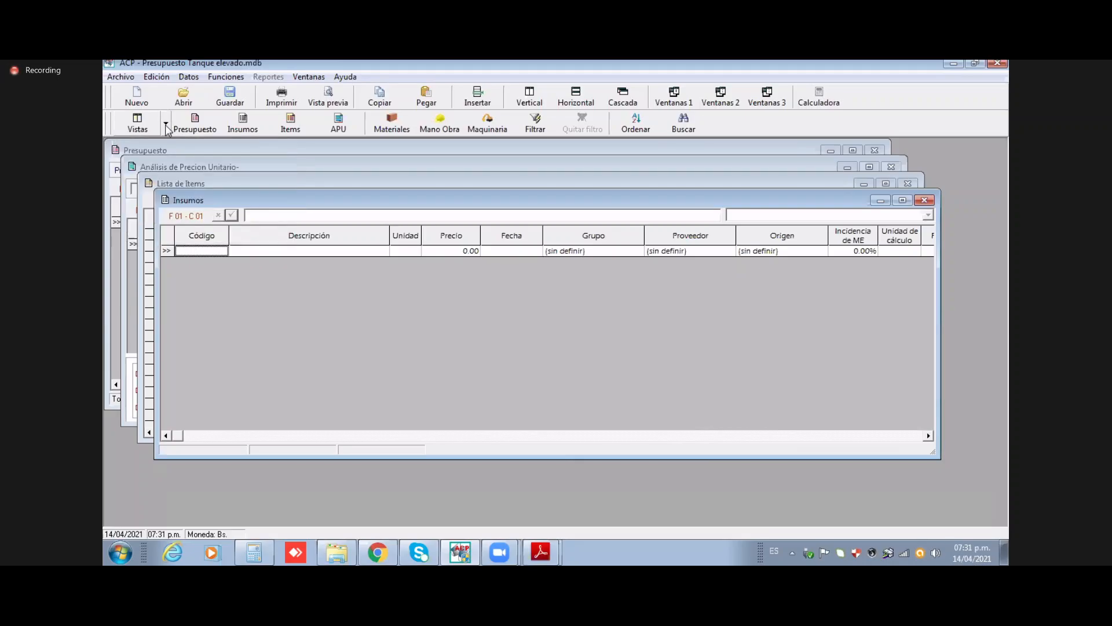
click(167, 125)
click(173, 146)
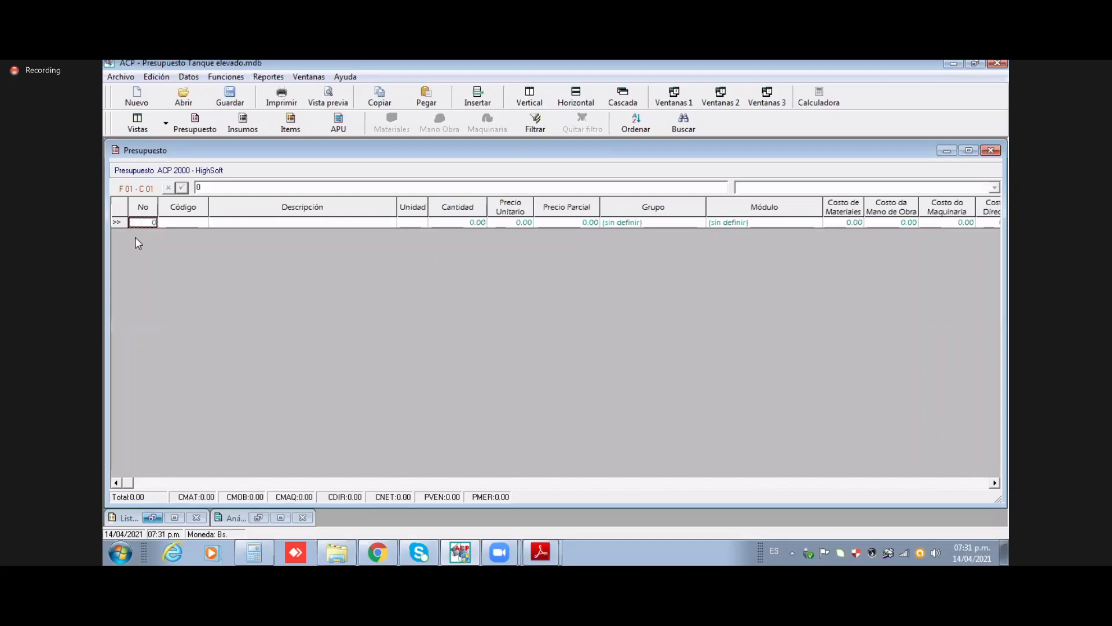
click(166, 124)
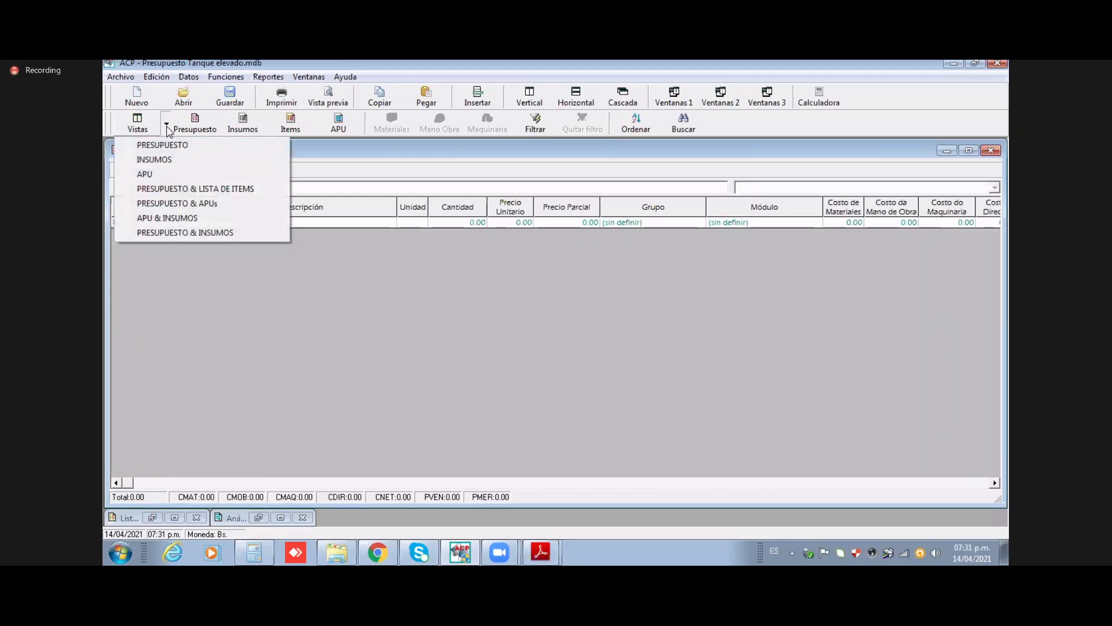
click(181, 189)
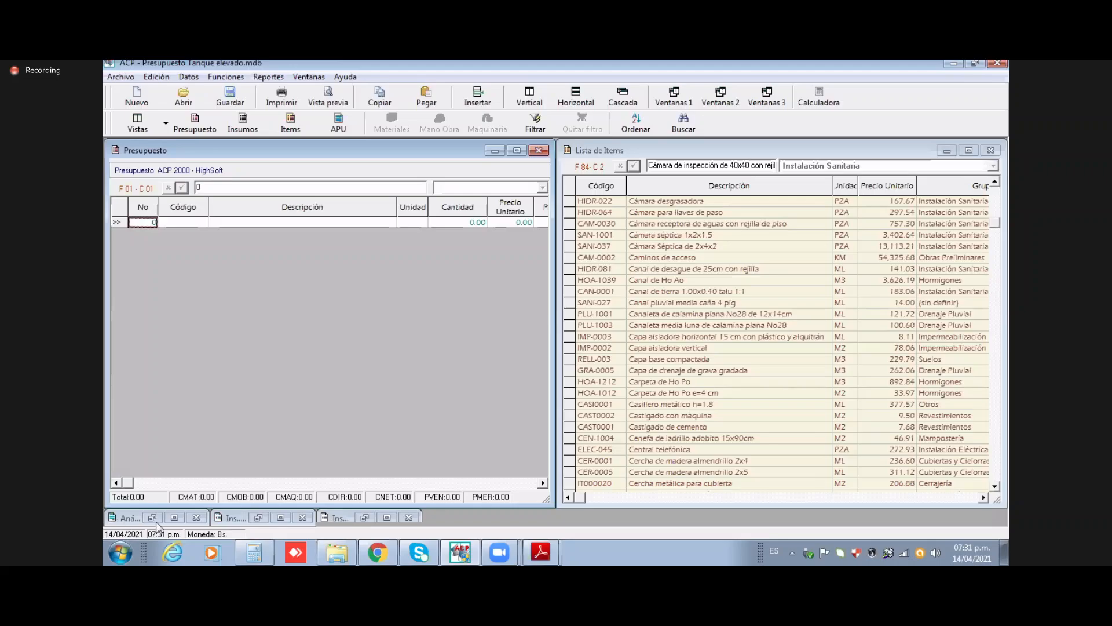
Step: Try the predefined Presupuesto & Insumos view and rearrange its windows horizontally and in cascade
click(166, 124)
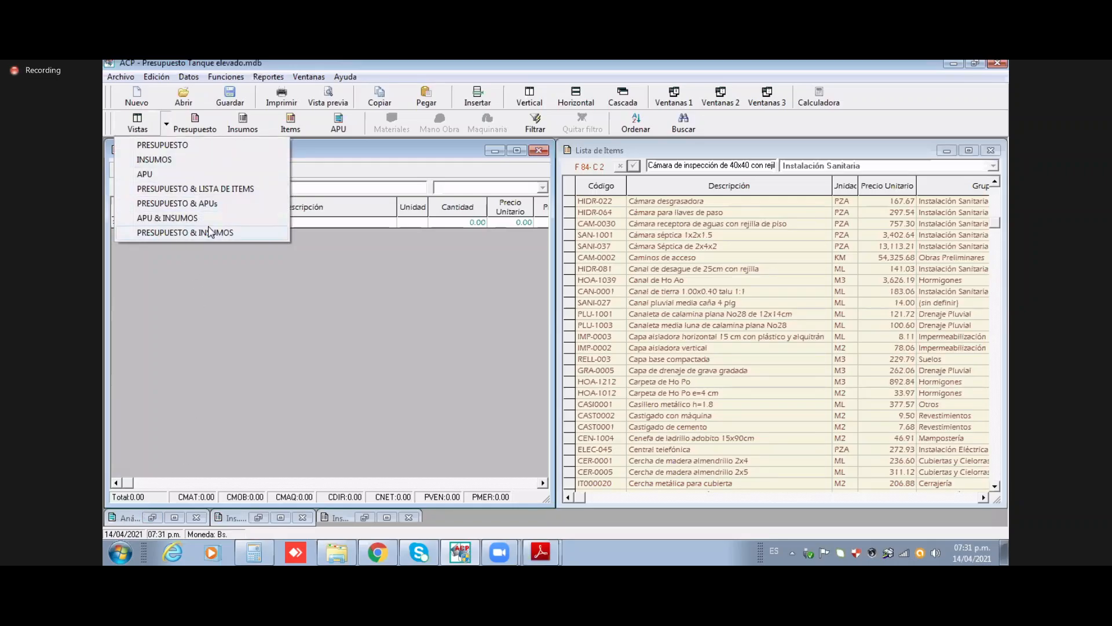
click(217, 233)
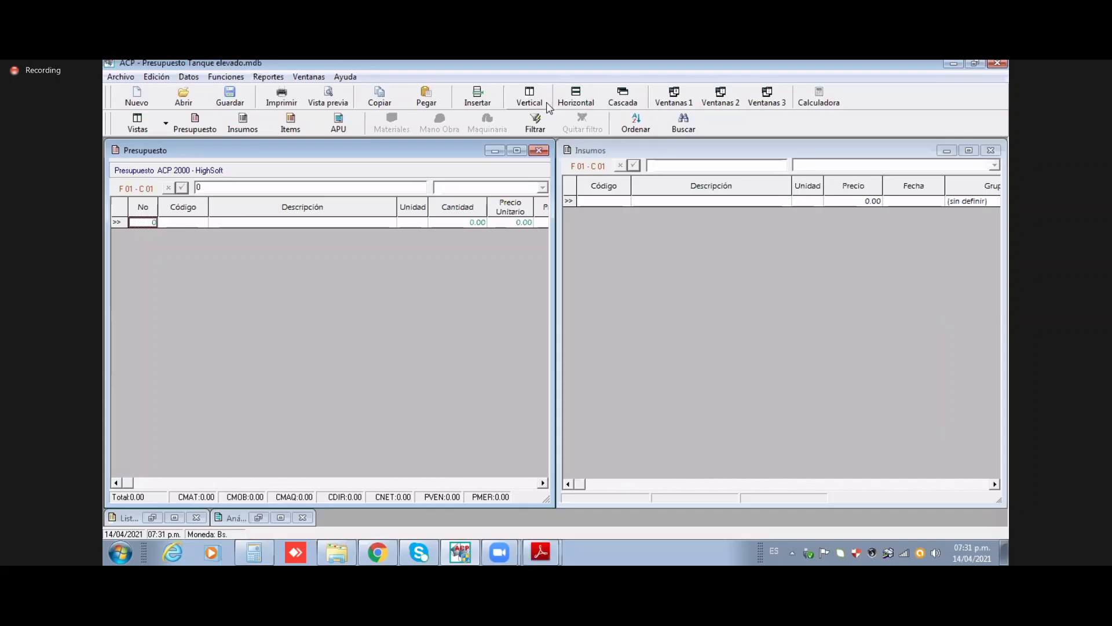
click(576, 98)
click(609, 103)
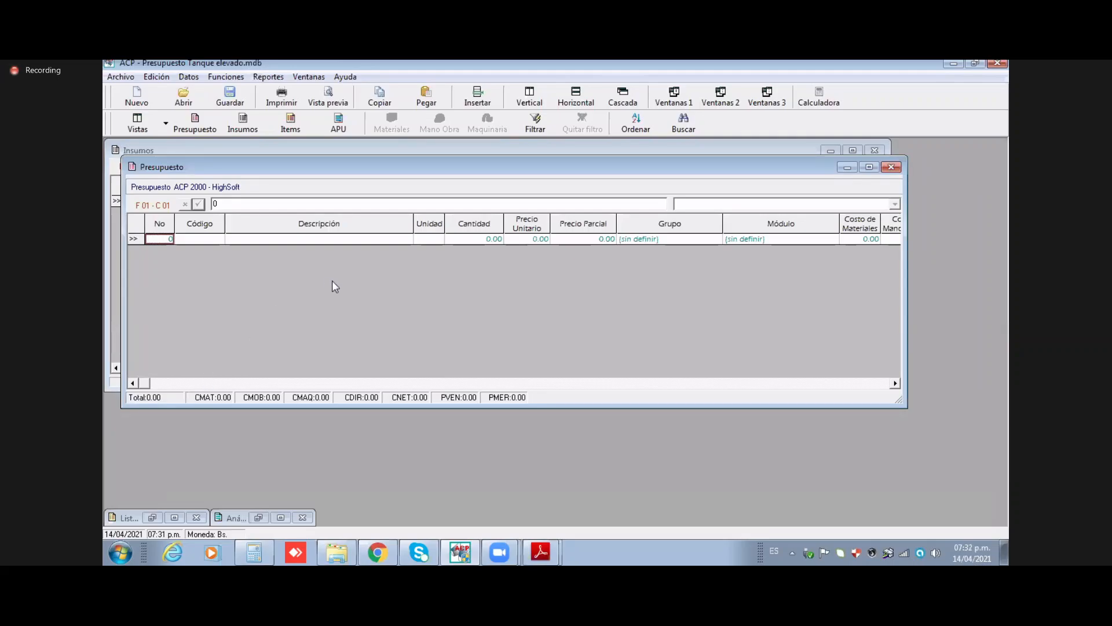
Step: Switch to tanque 2008.pdf in Adobe Reader and examine the elevated tank's elevation, foundations and dimensions
click(540, 552)
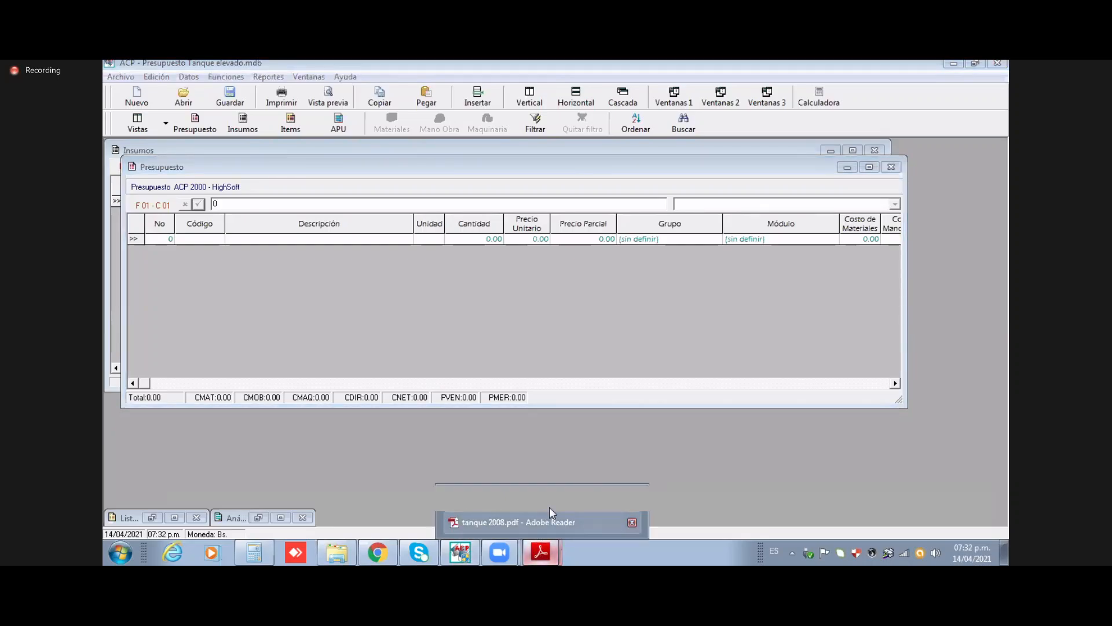
click(631, 500)
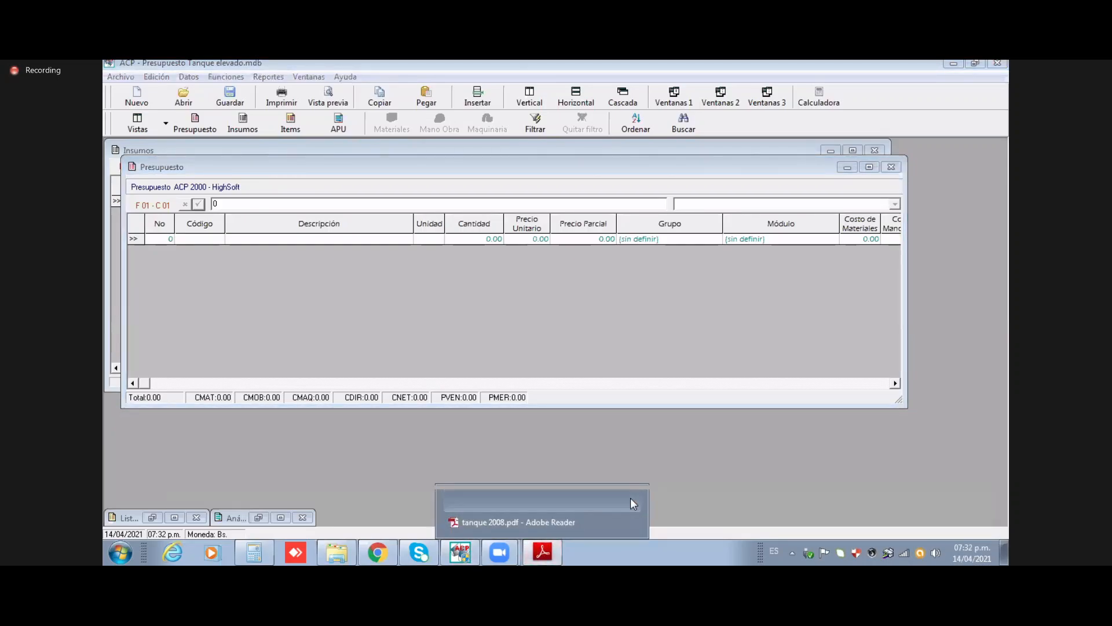
click(564, 525)
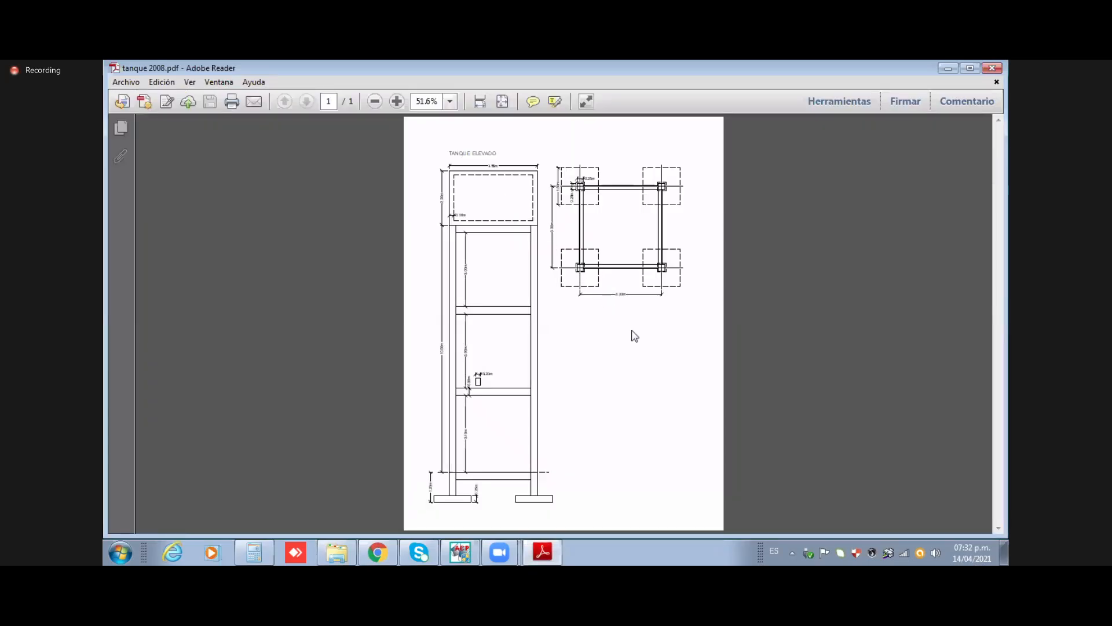
scroll(597, 353, down, 3)
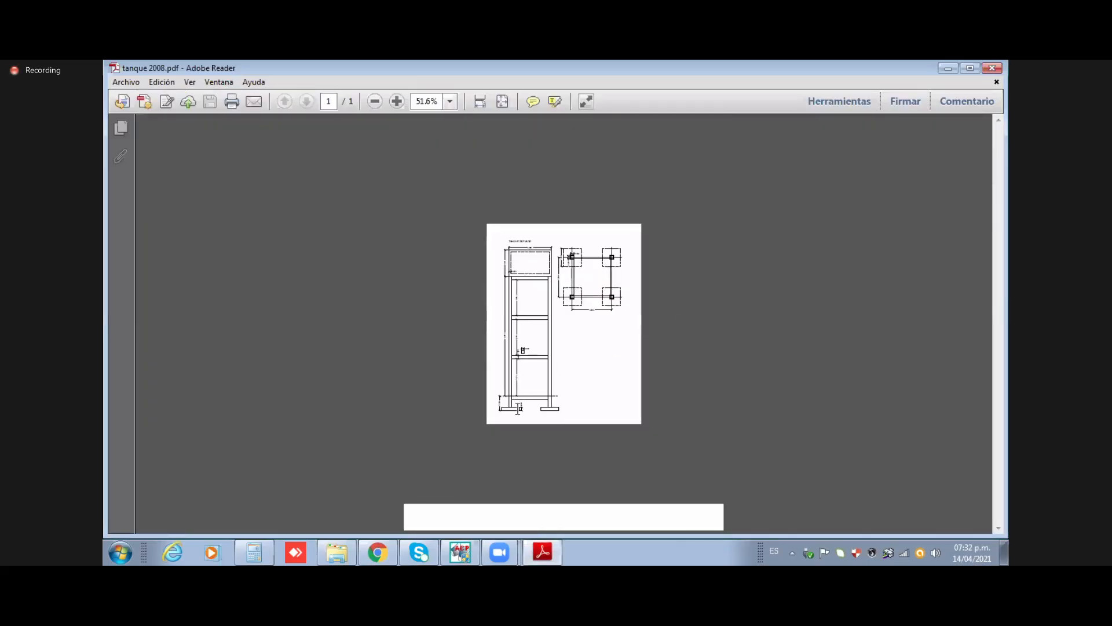
scroll(520, 406, up, 2)
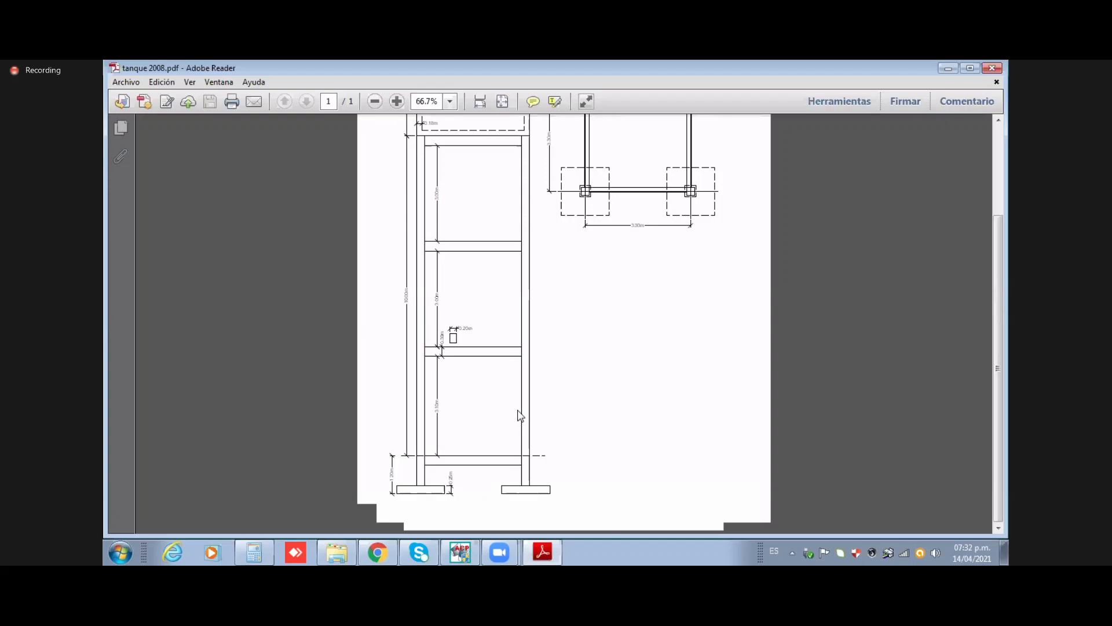
scroll(521, 415, down, 2)
scroll(519, 415, up, 2)
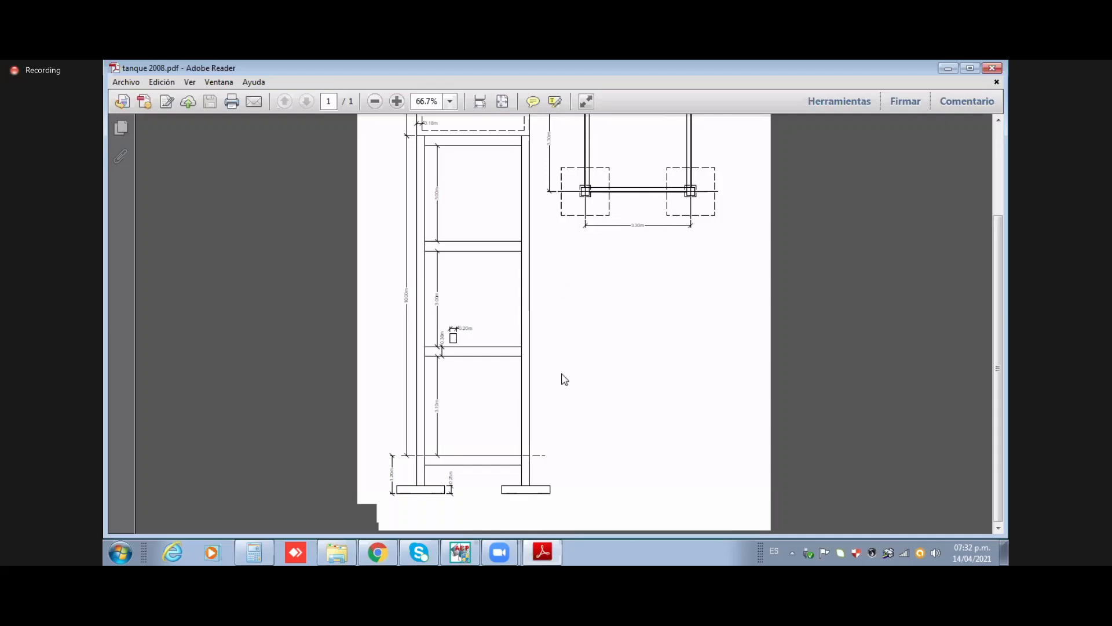
Step: Return to ACP and apply the predefined Presupuesto & Lista de Items view
click(472, 554)
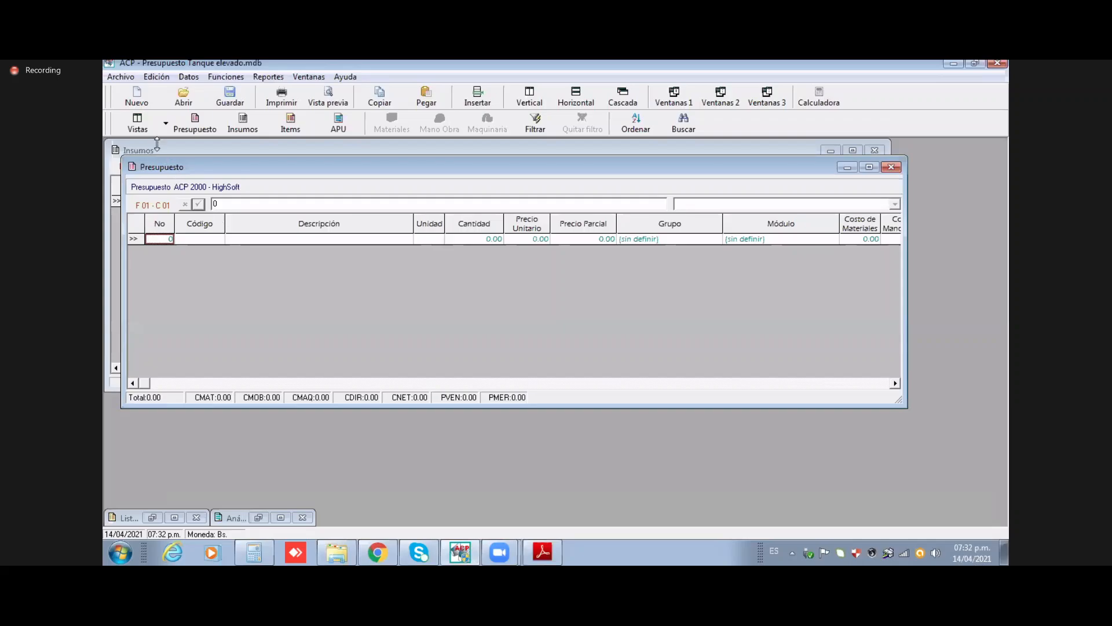
click(166, 124)
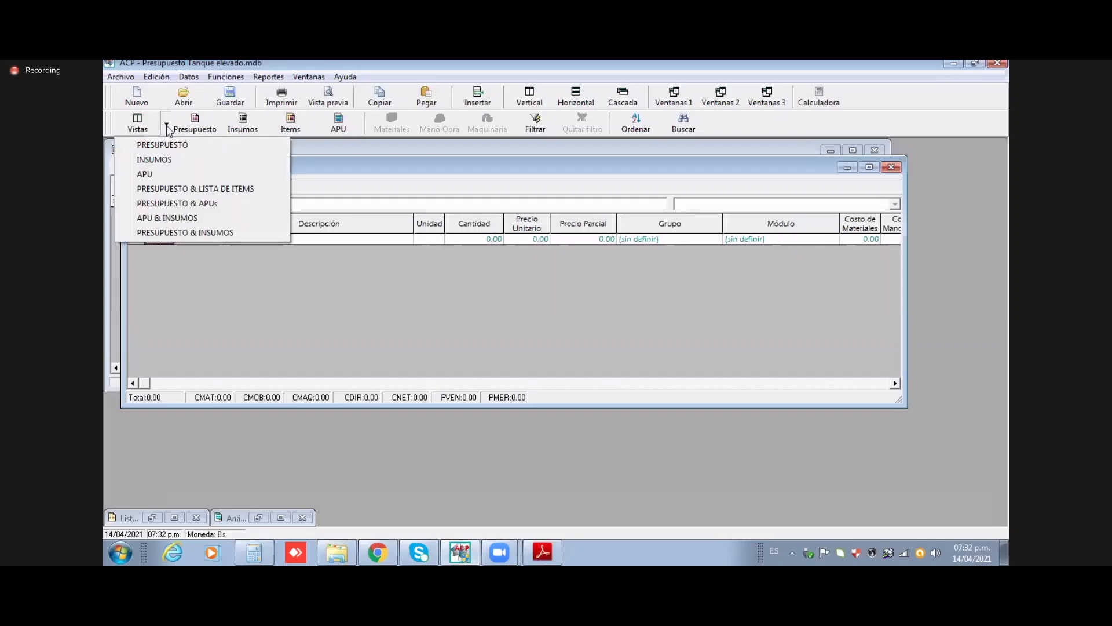
click(240, 190)
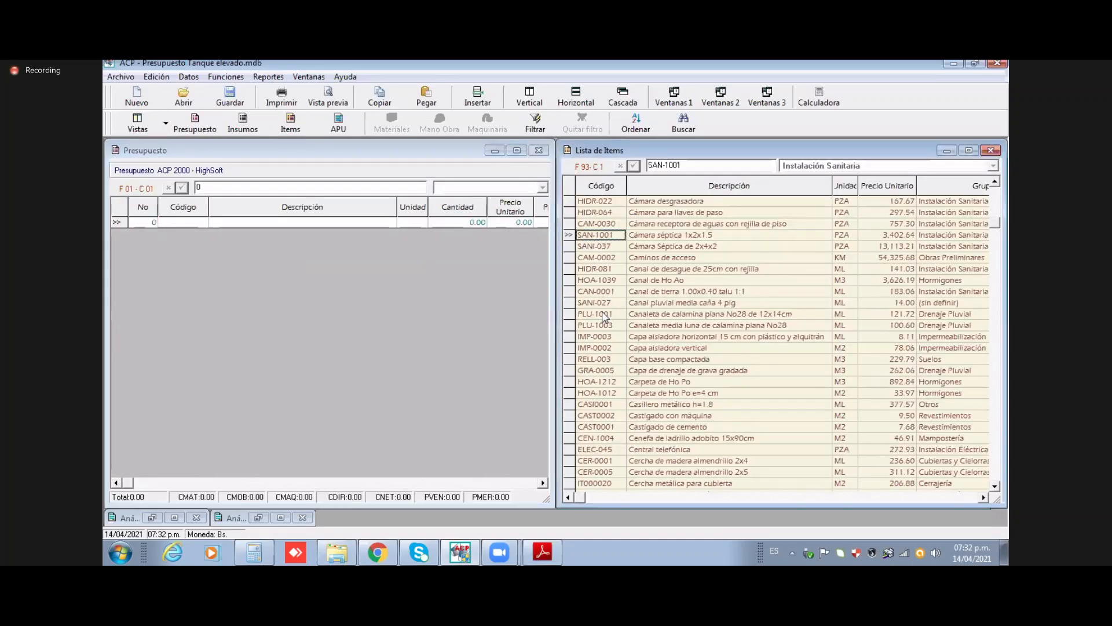
Step: Find the item Excavacion manual (EXC-1001) in the Lista de Items and add it to the budget
scroll(603, 315, down, 4)
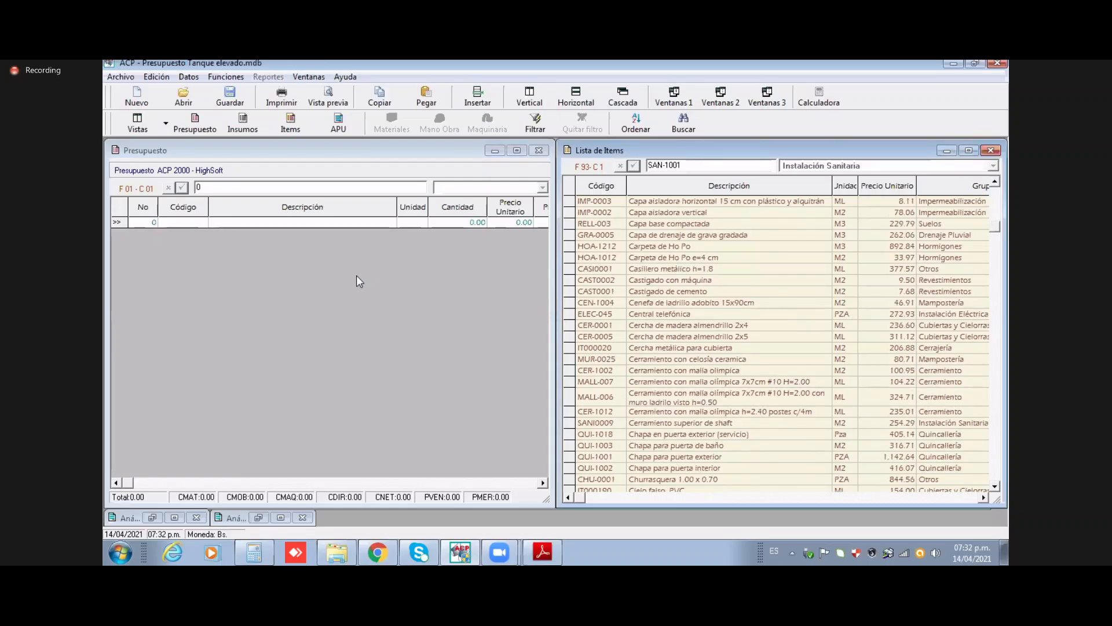
click(603, 258)
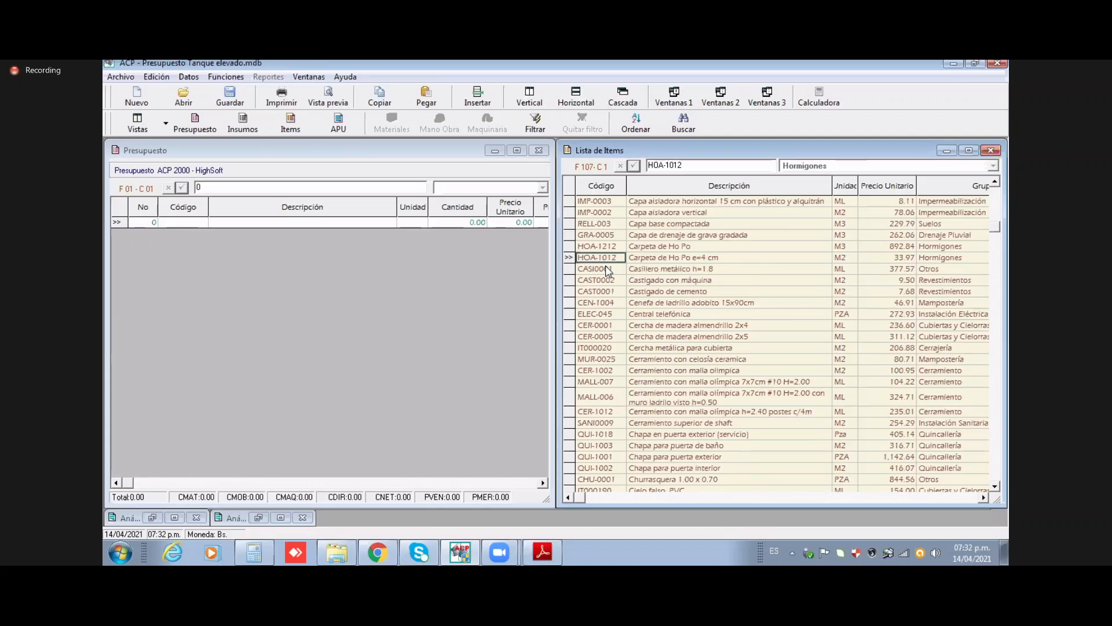
key(e)
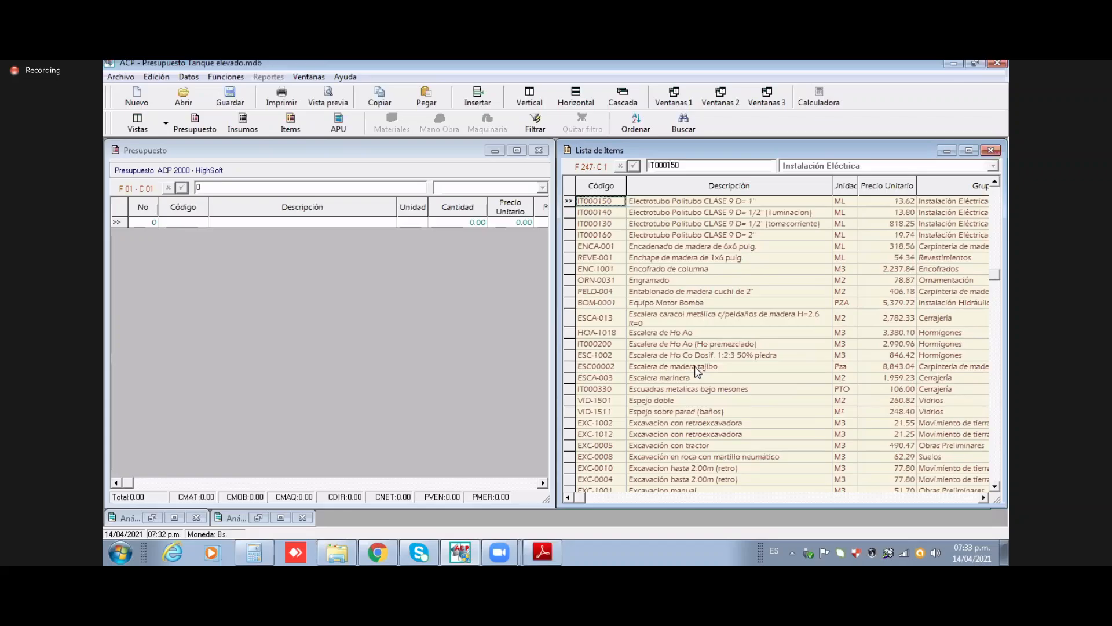
scroll(694, 366, down, 4)
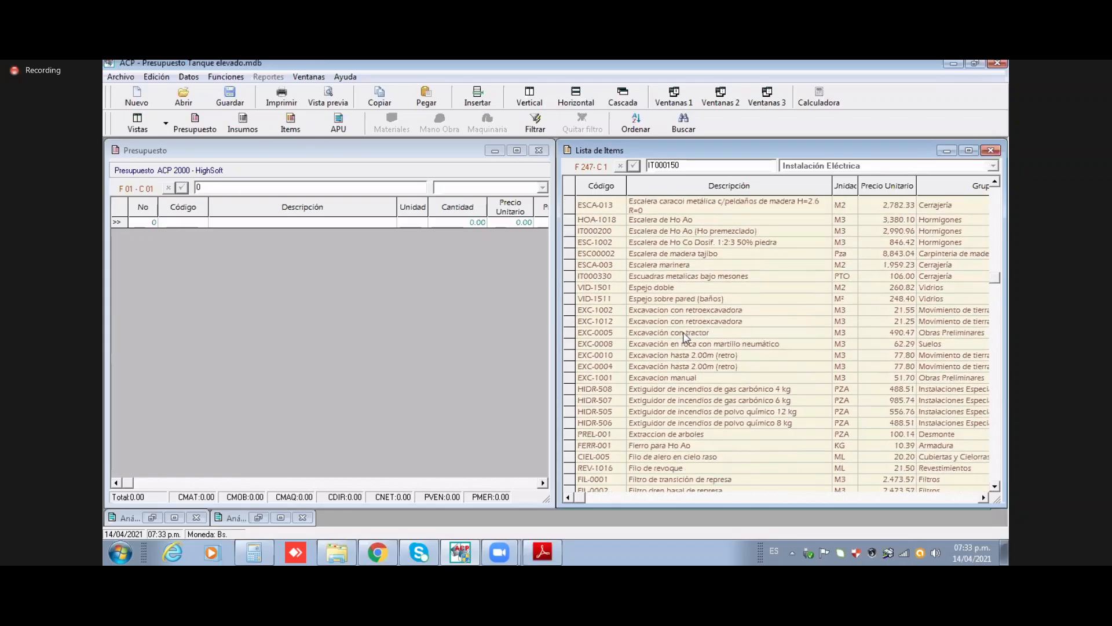
click(675, 382)
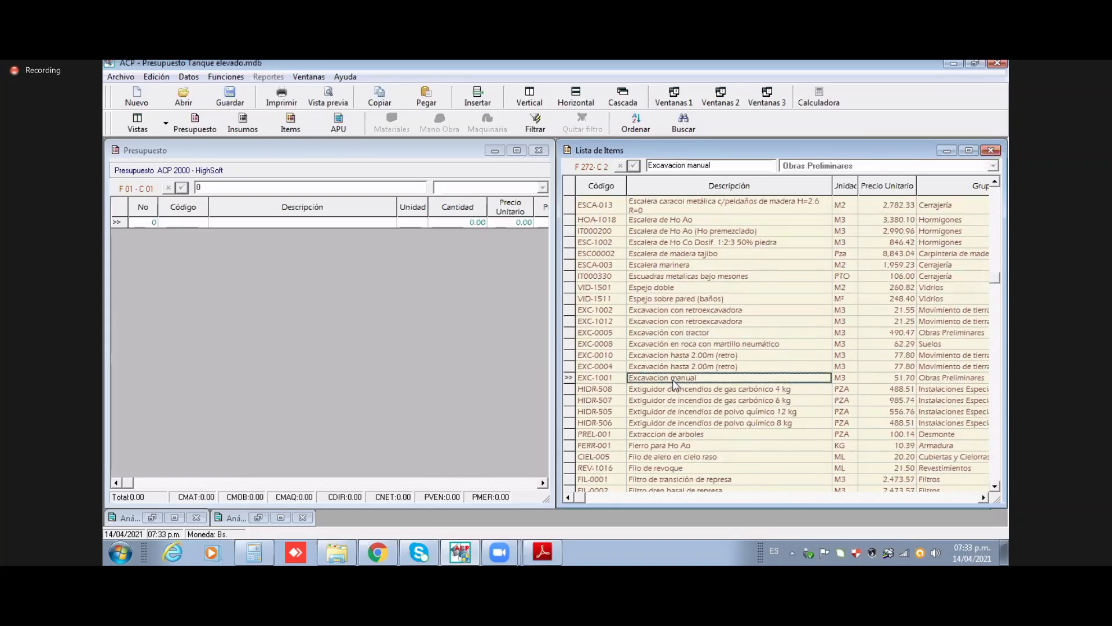
scroll(679, 354, down, 2)
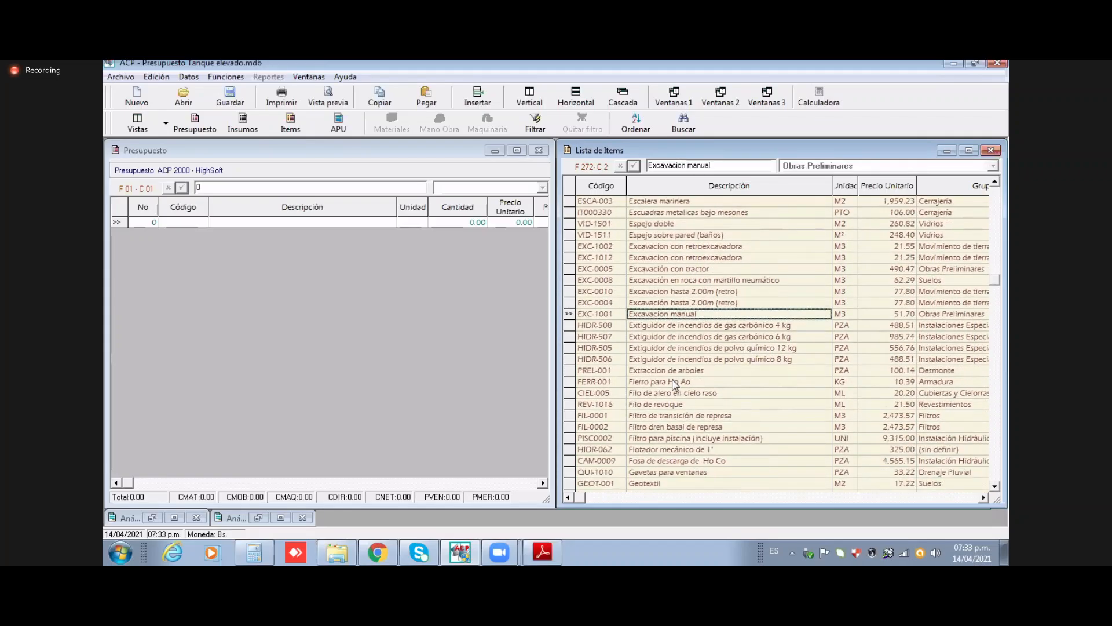
double_click(687, 316)
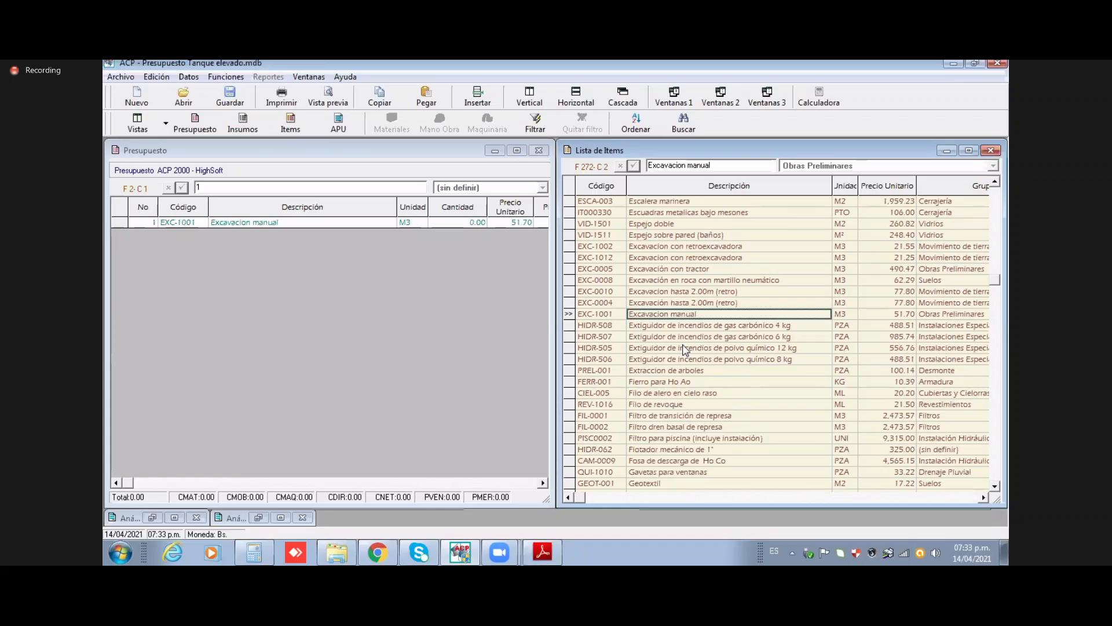
Step: Find the item Carpeta de Ho Po (HOA-1212) in the Lista de Items and add it to the budget
click(605, 306)
key(Insert)
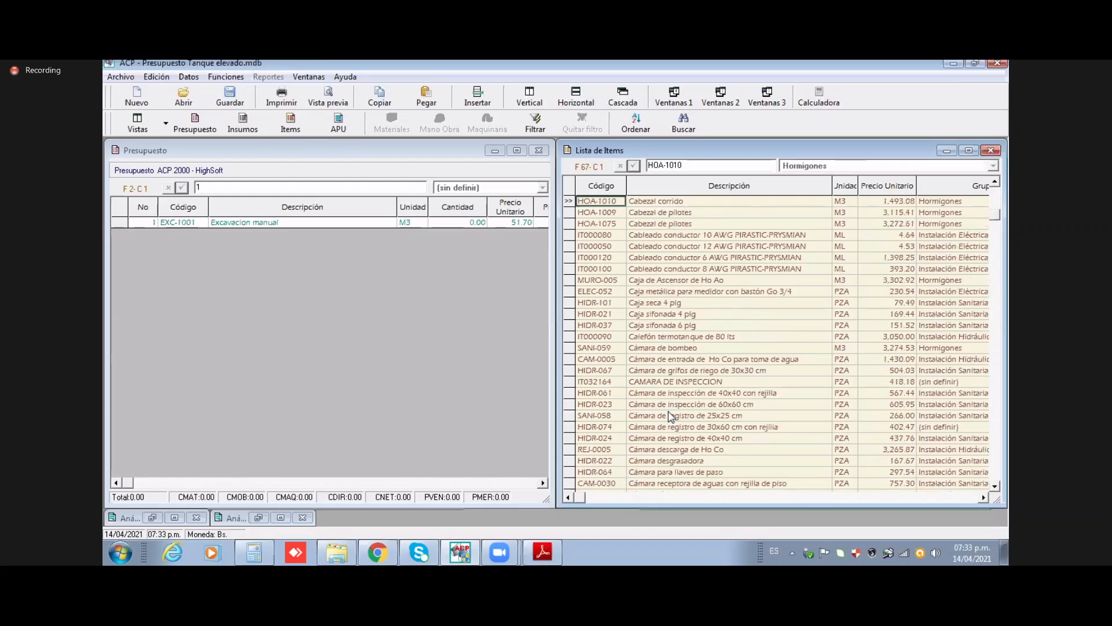
scroll(670, 416, down, 8)
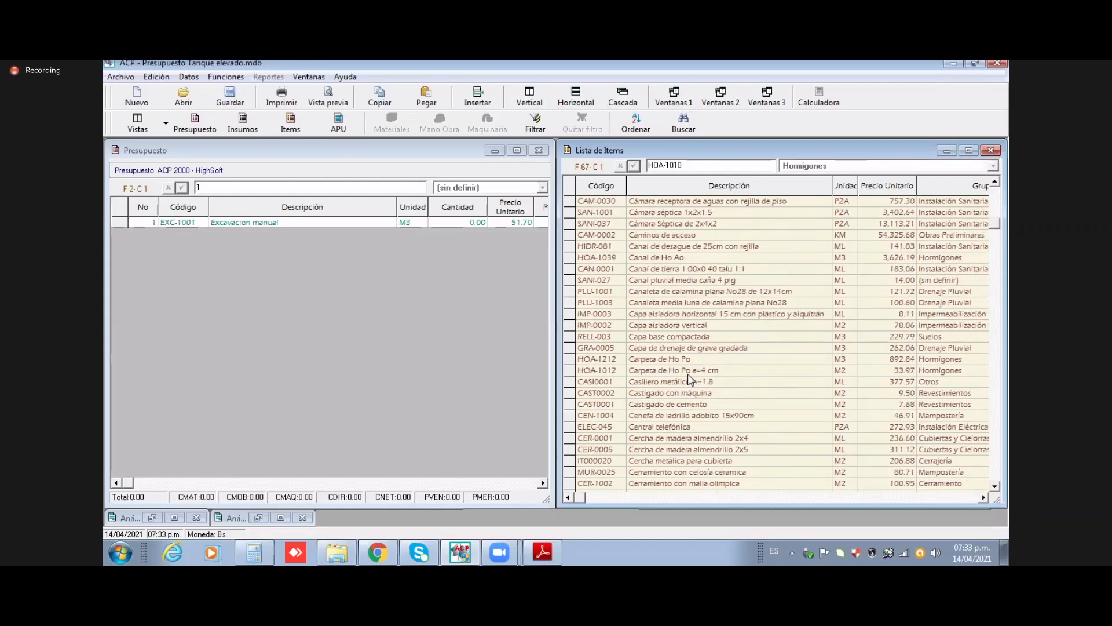
click(691, 360)
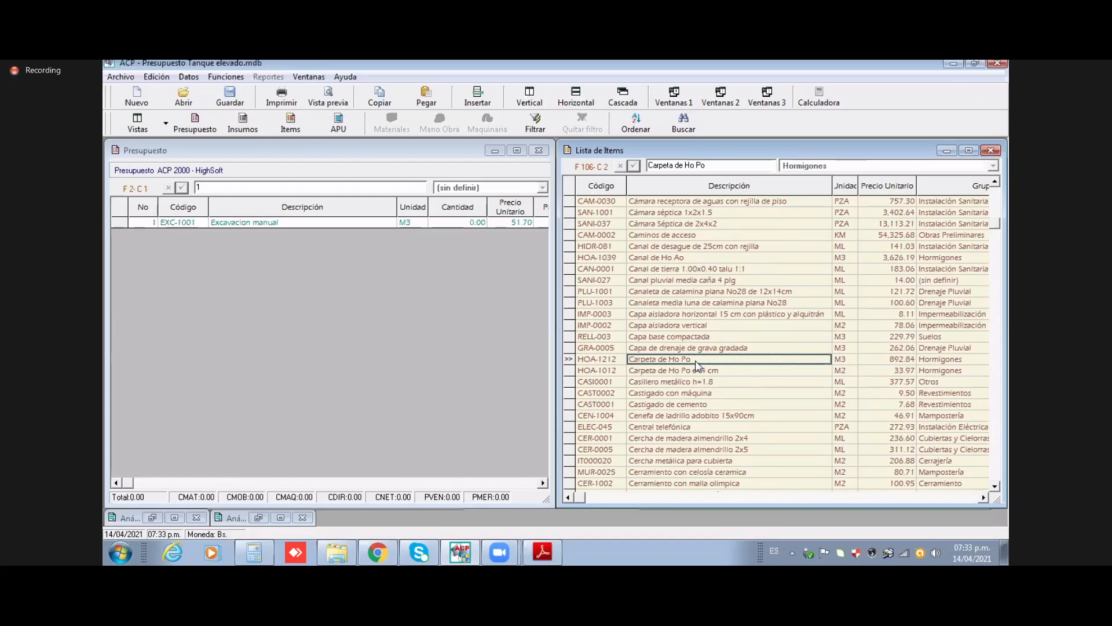
double_click(696, 361)
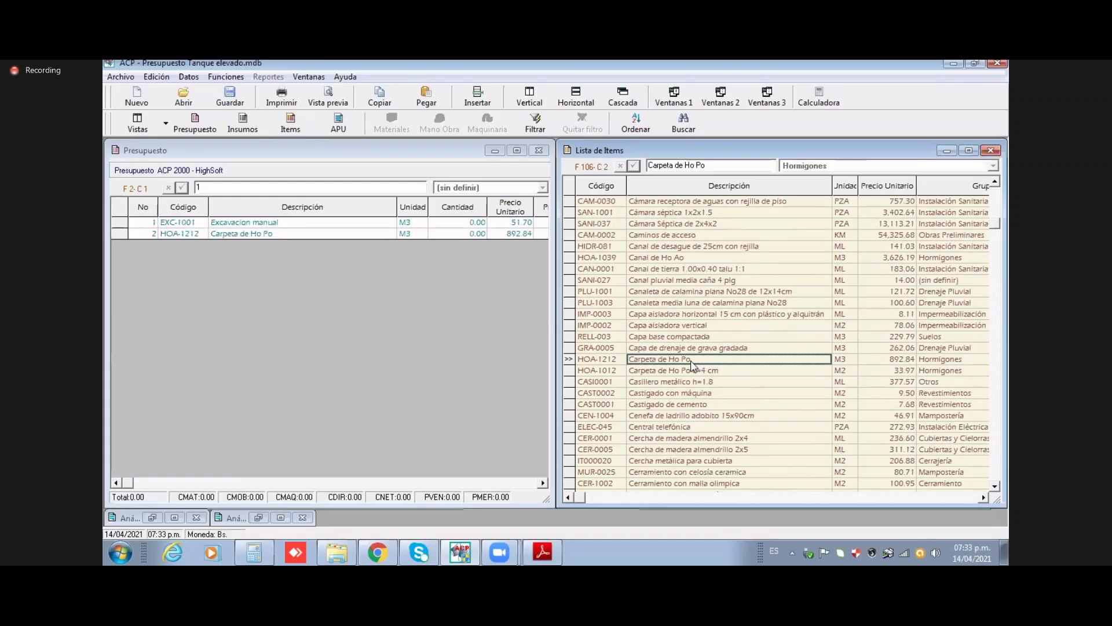
Step: Check the footings in the tank drawing, and add the item Zapata de Ho Ao (HOA-1083) to the budget
click(545, 554)
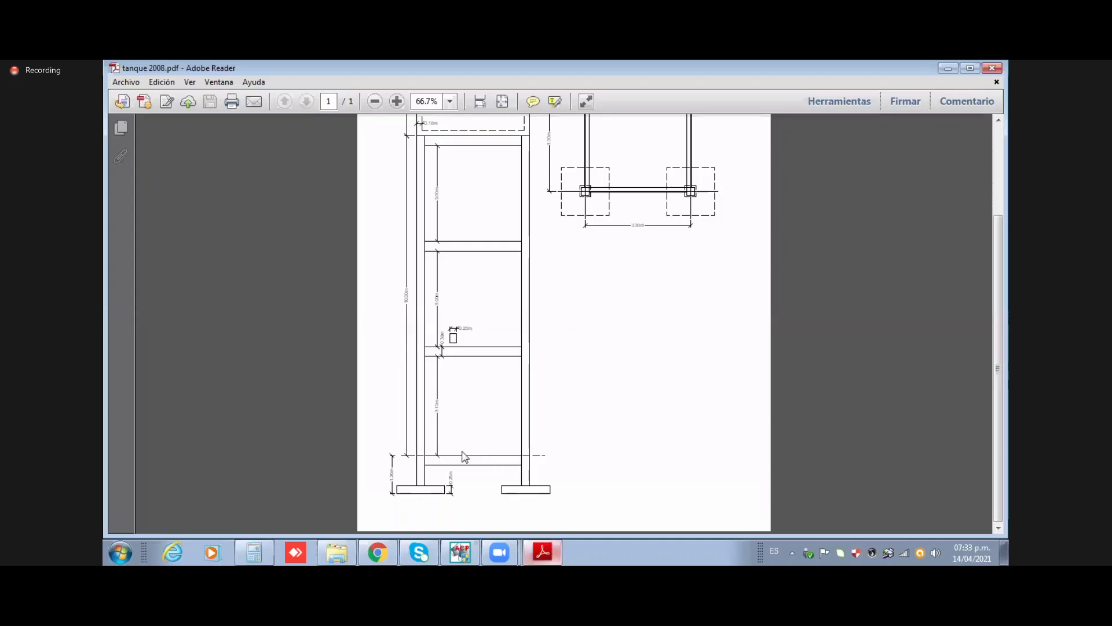
click(534, 558)
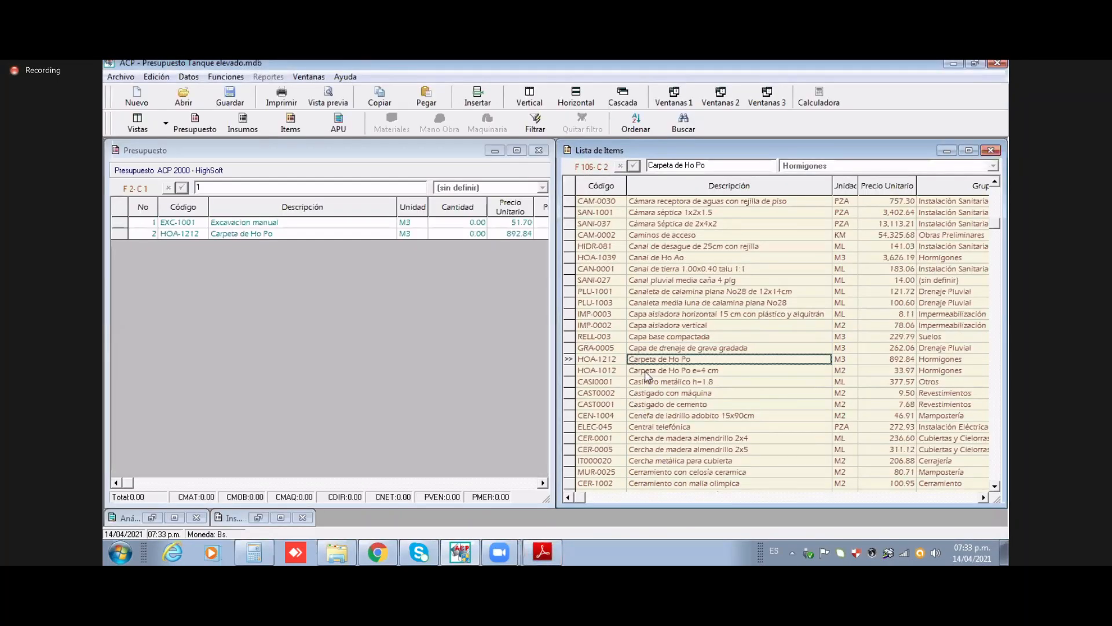
key(z)
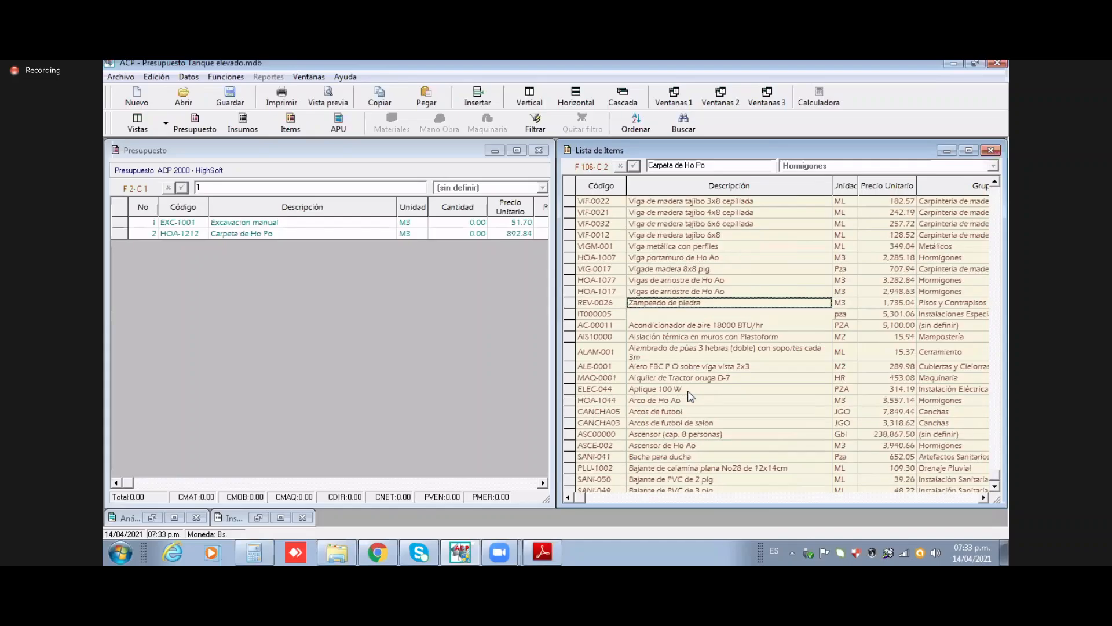
click(676, 326)
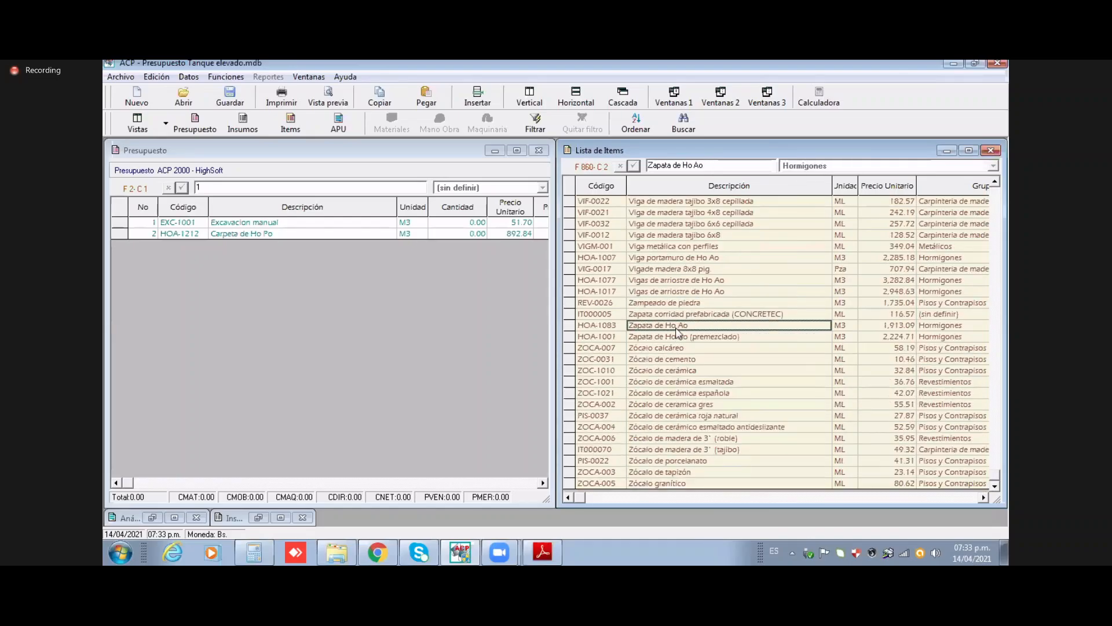
double_click(677, 329)
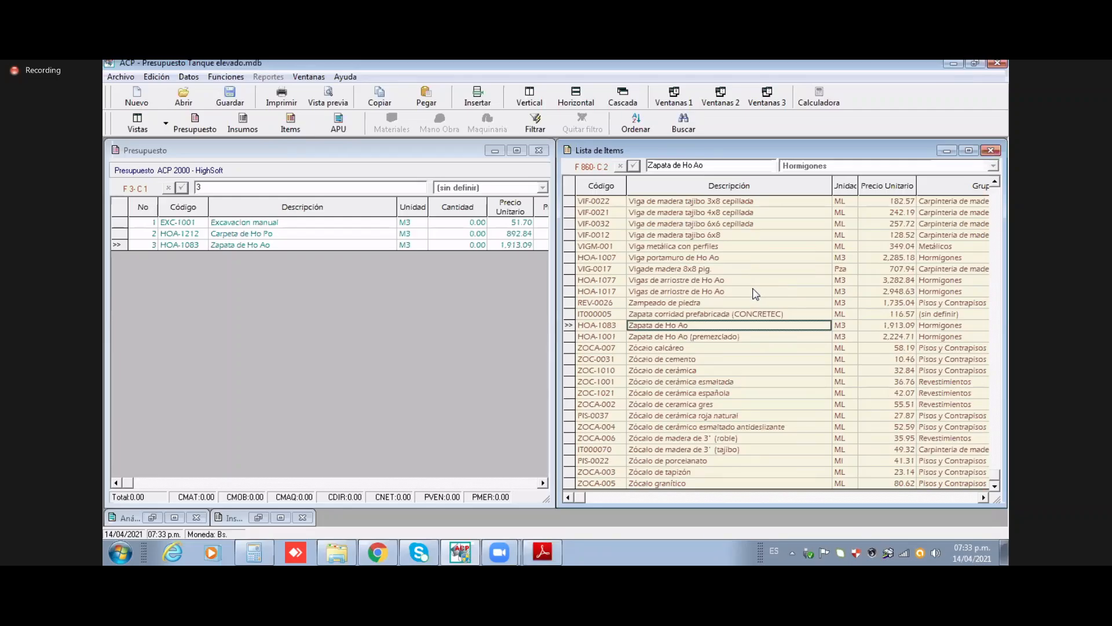
Step: Search the Lista de Items from its beginning for "columna", going through the matches up to the concrete column items
click(684, 129)
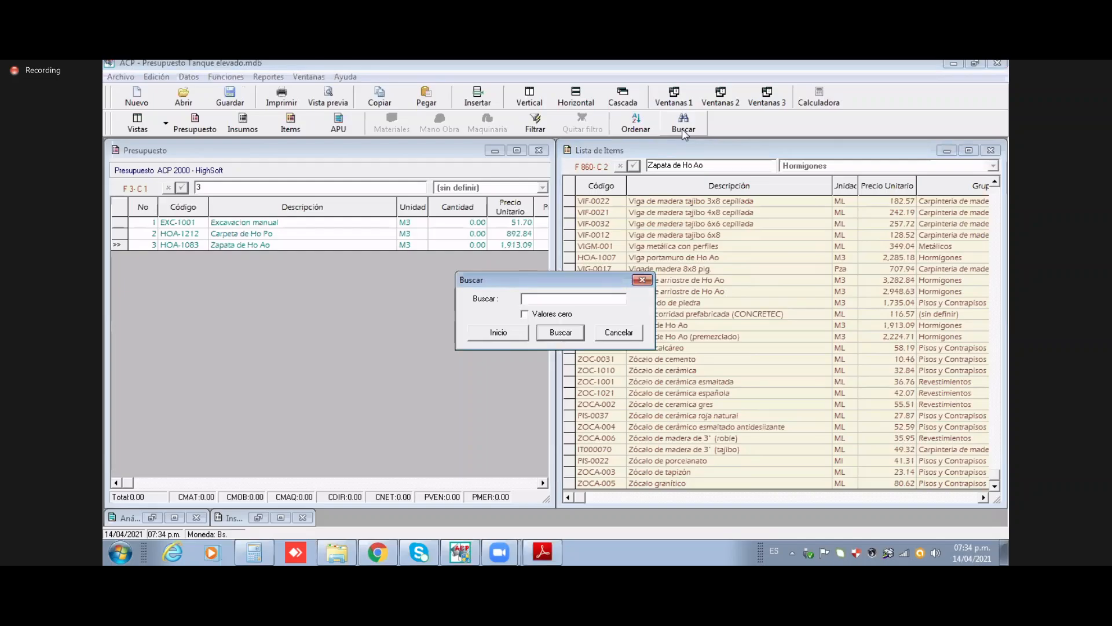
text(columnamna)
drag(562, 286, 777, 272)
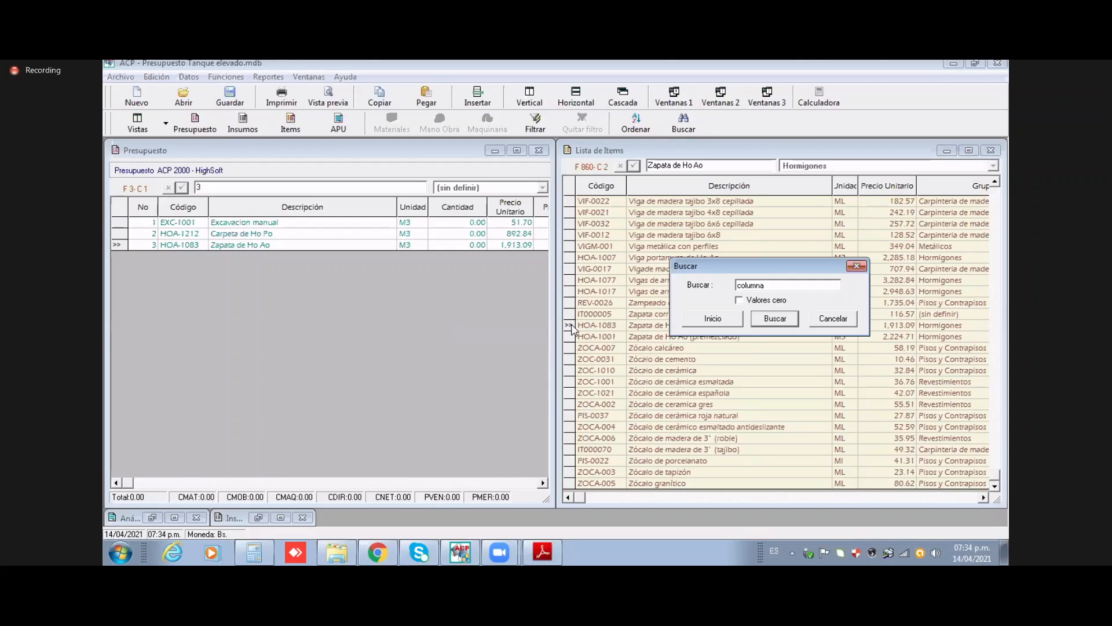
click(712, 323)
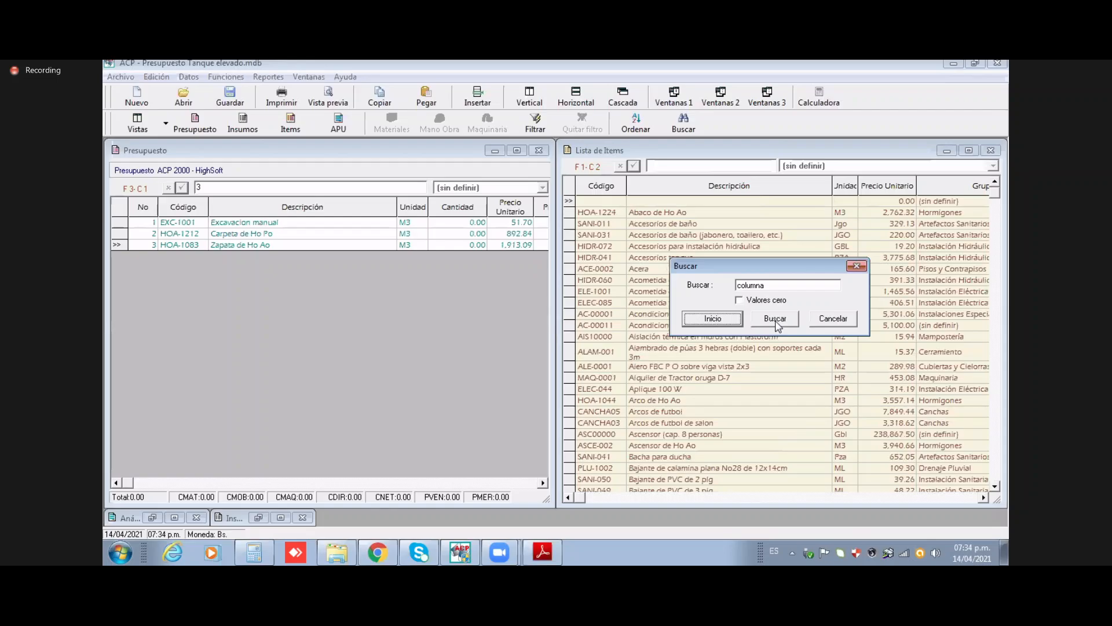
click(776, 320)
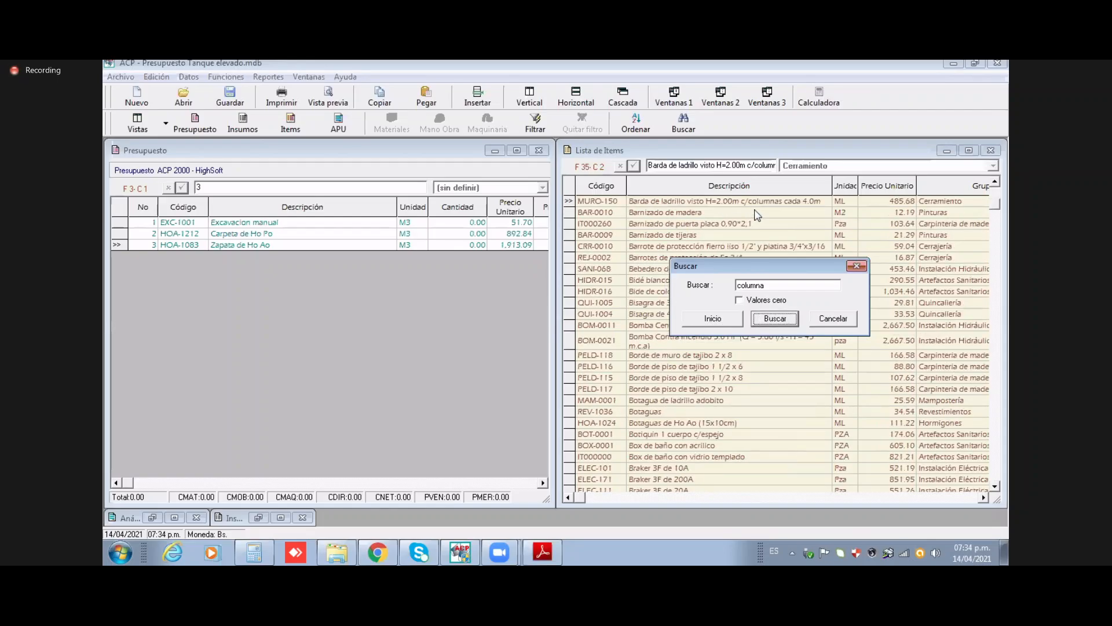
click(776, 320)
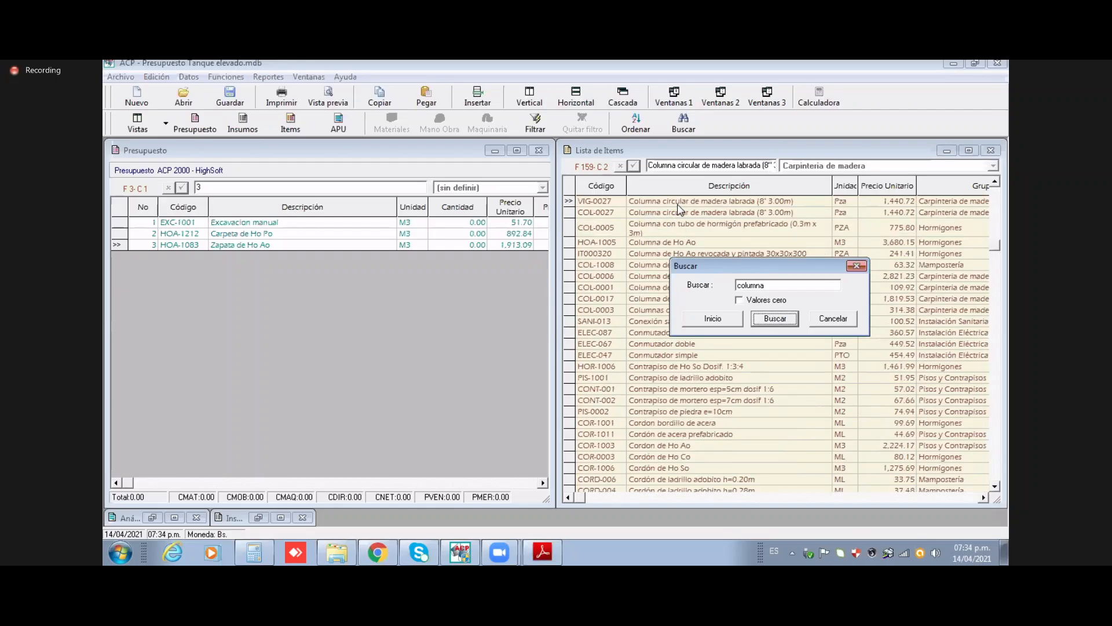
click(778, 319)
click(778, 318)
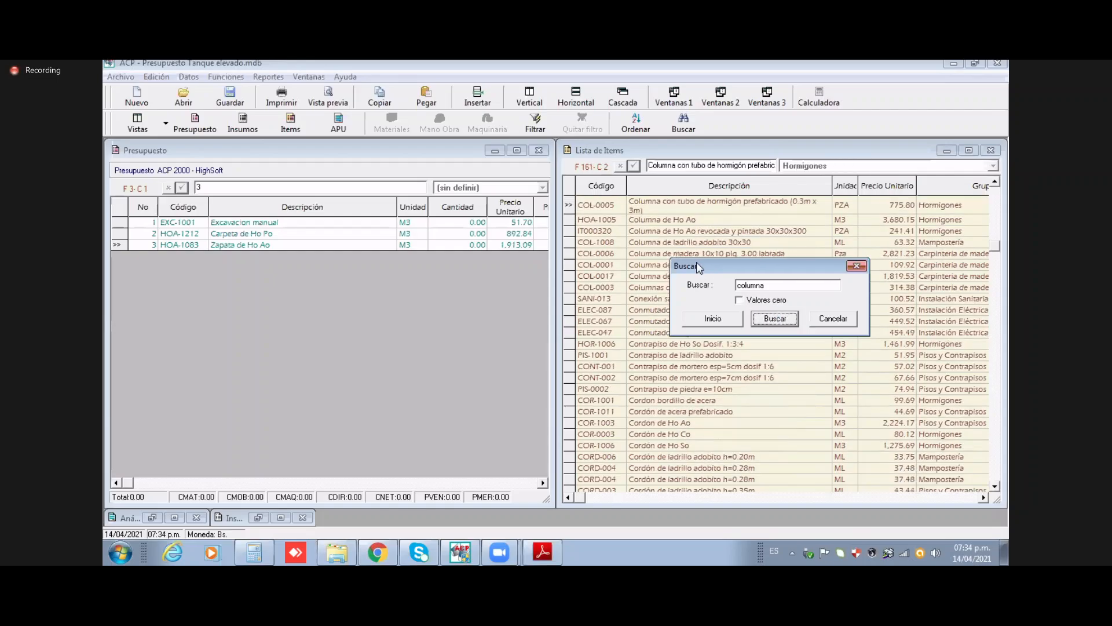
click(827, 318)
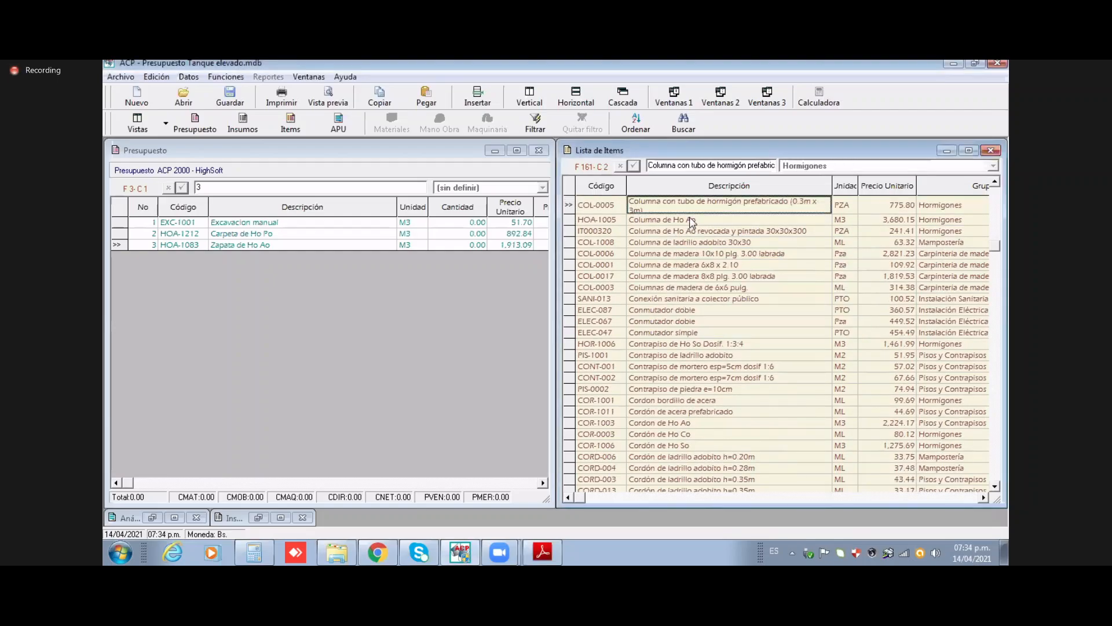
Step: Add the item Columna de Ho Ao (HOA-1005) from the Lista de Items to the budget
click(691, 221)
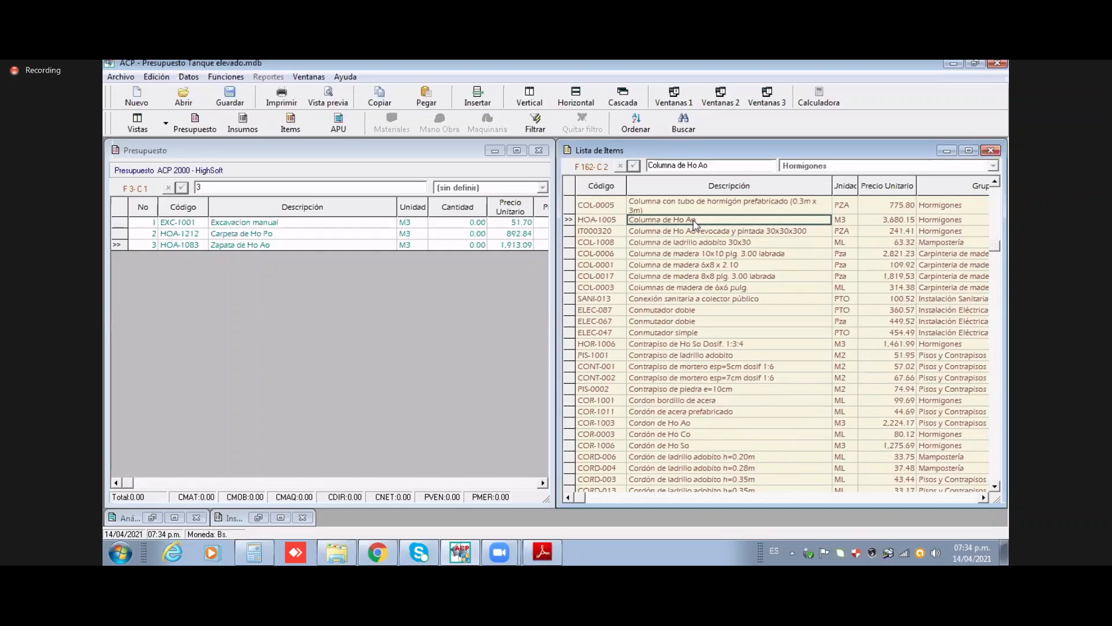
double_click(694, 222)
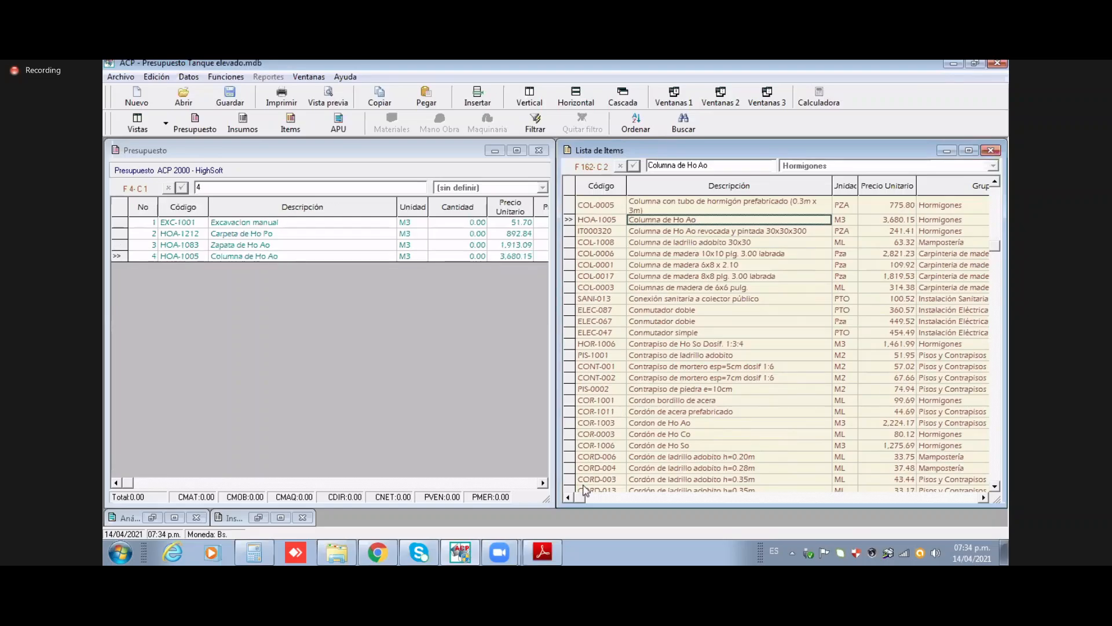
Step: Check the beams in the tank drawing, and add the item Viga de Ho Ao (HOA-1008) to the budget
click(544, 552)
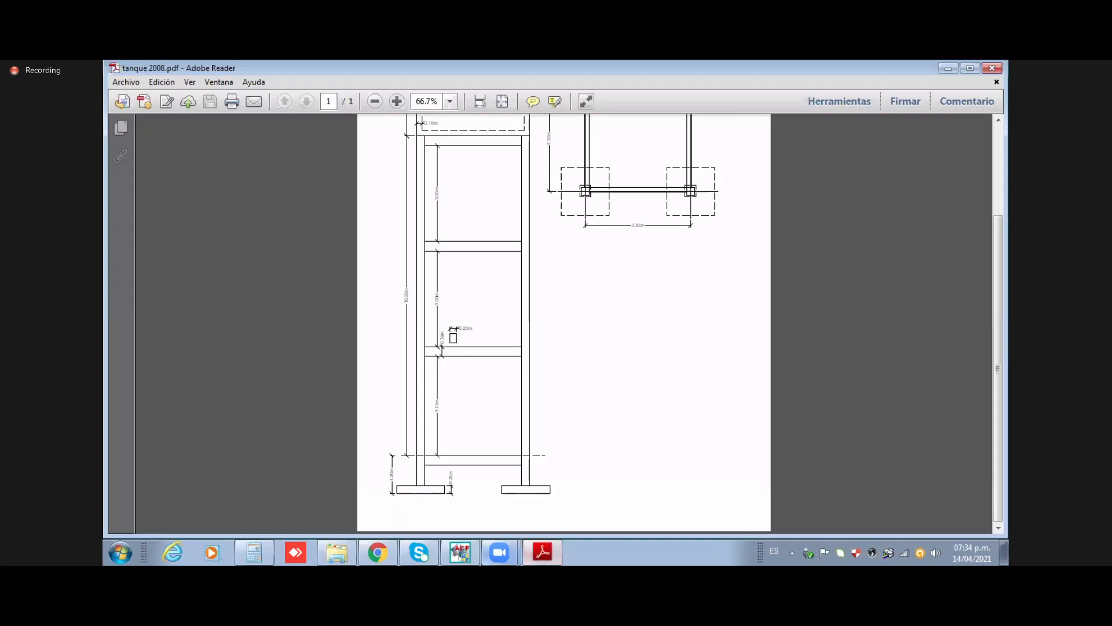
click(460, 552)
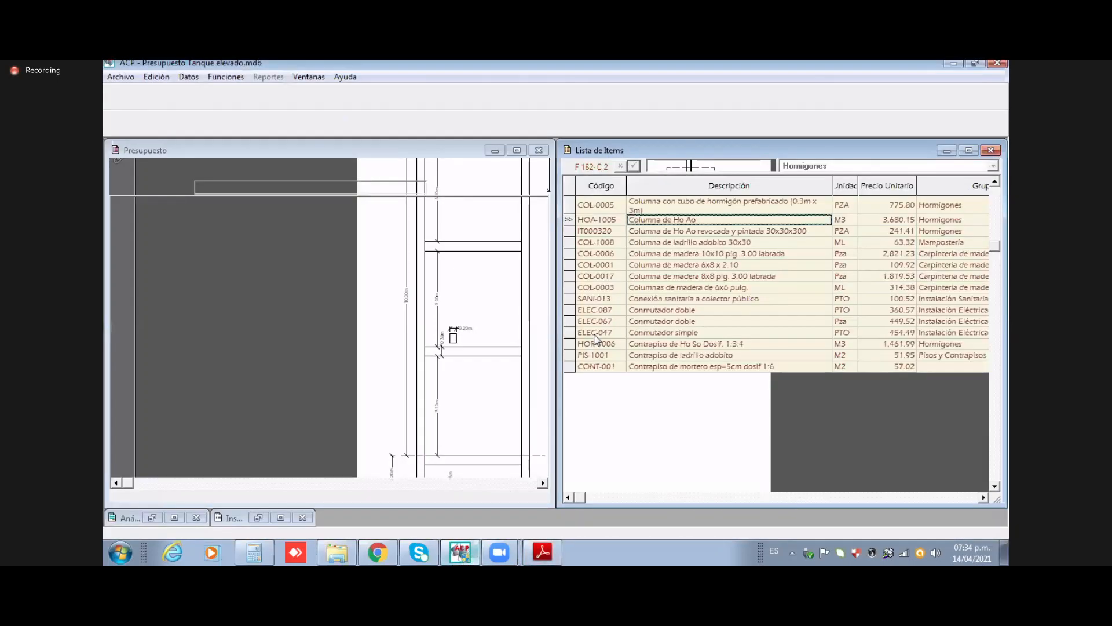
click(596, 334)
key(v)
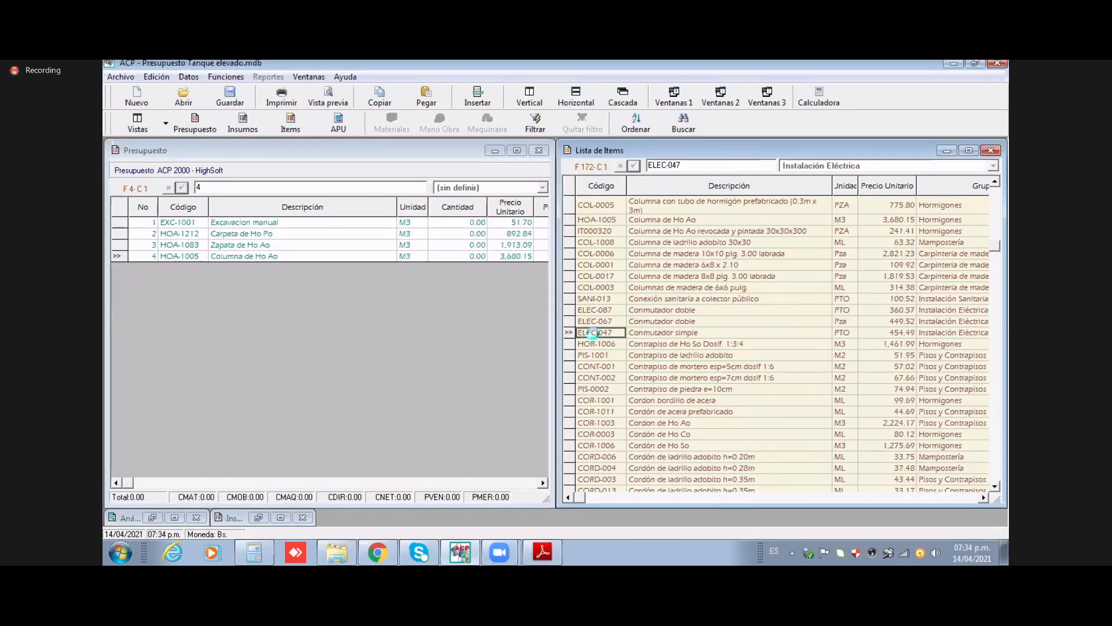
scroll(737, 450, down, 4)
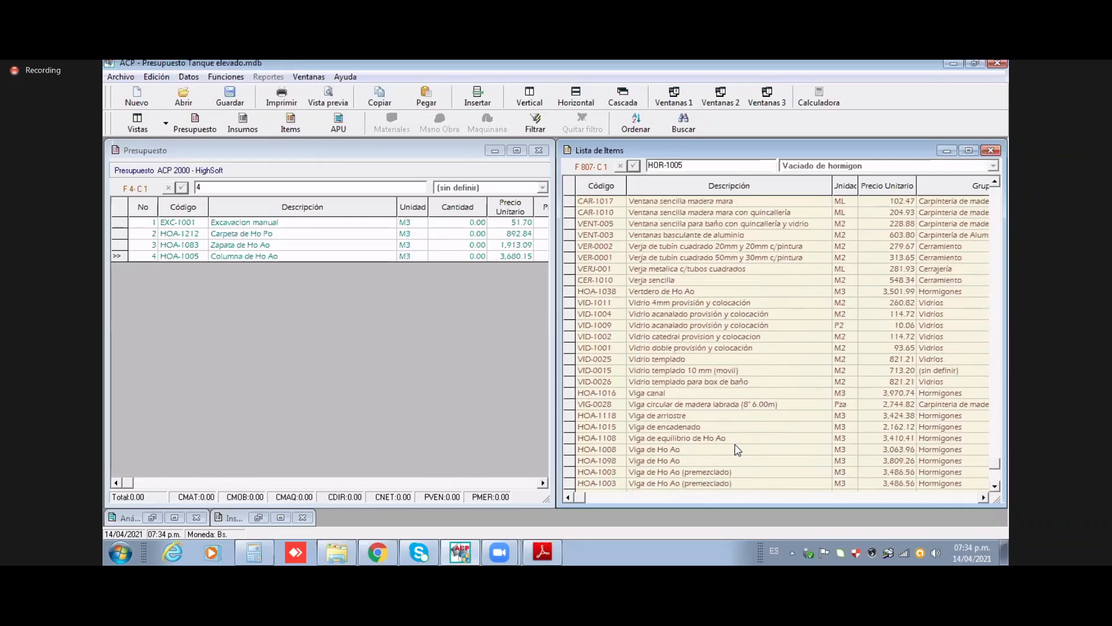
click(666, 406)
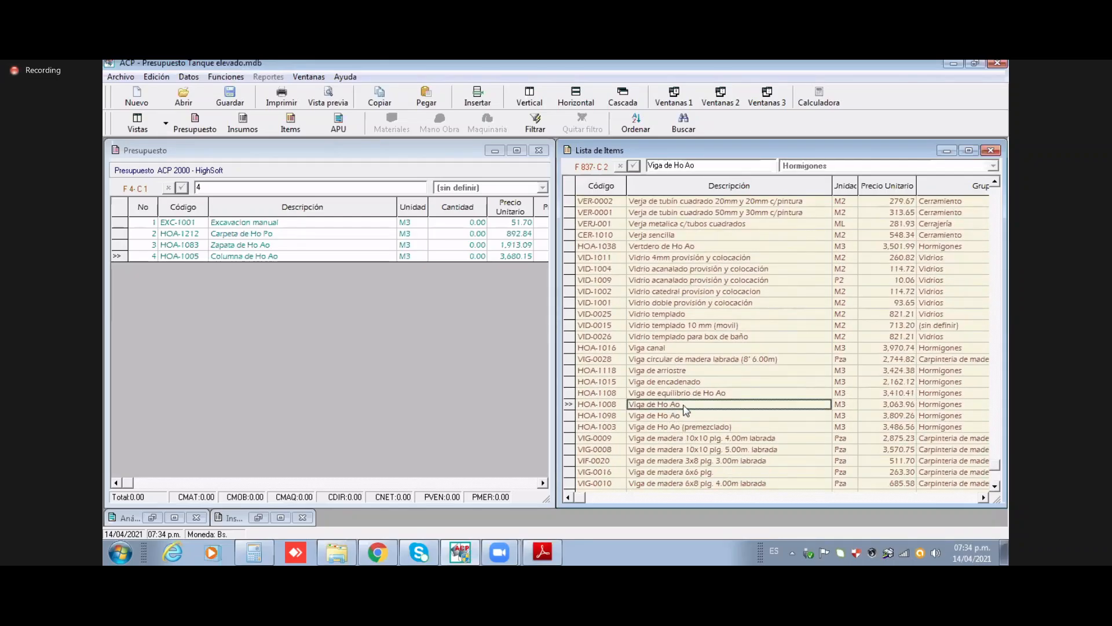
double_click(685, 410)
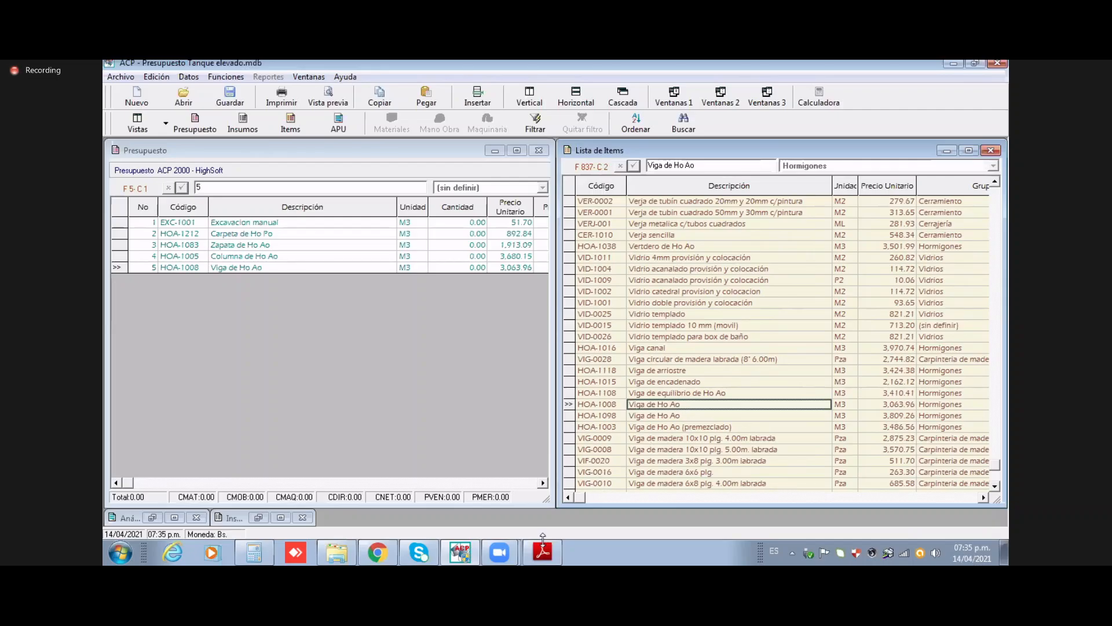
Step: Check the tank body in the drawing, and add the item Tanque elevado de Ho Ao (HOA-1021) to the budget
click(533, 558)
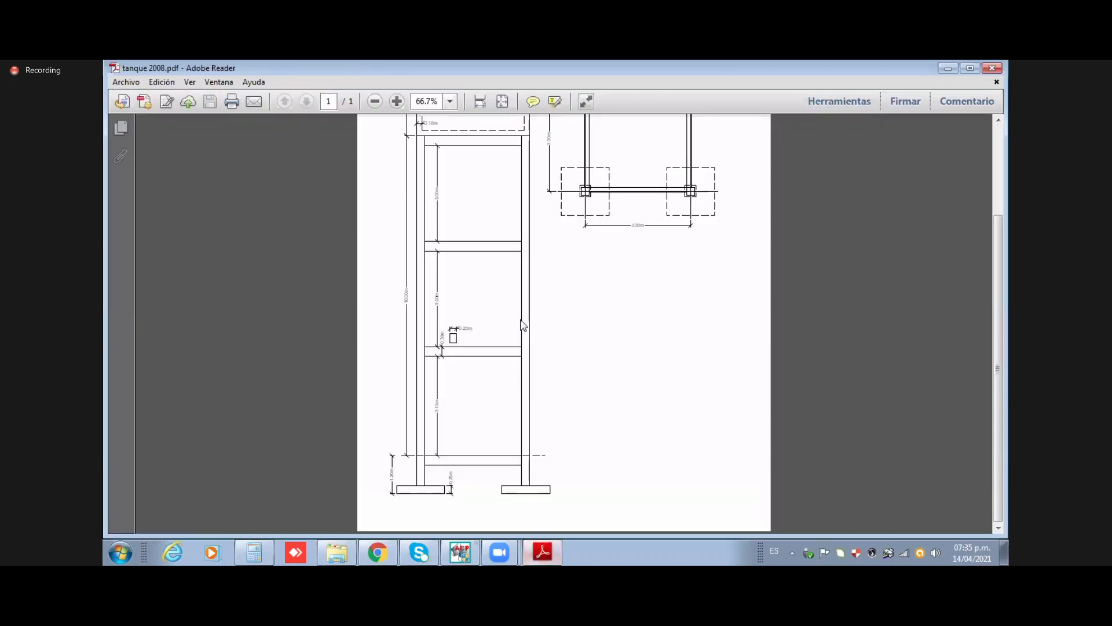
scroll(523, 326, up, 3)
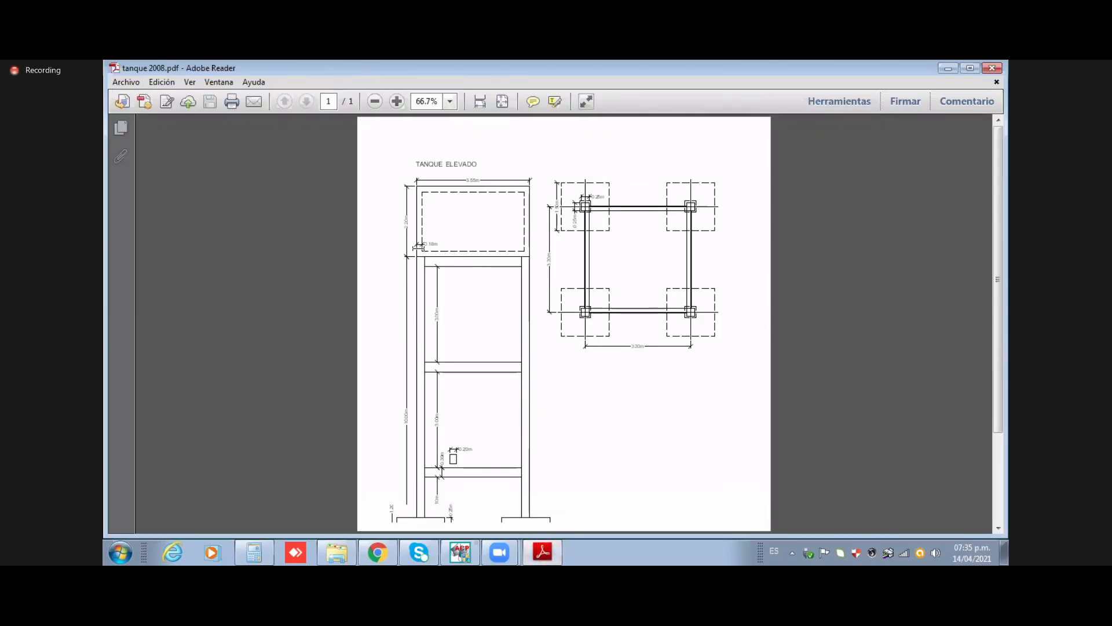
click(461, 551)
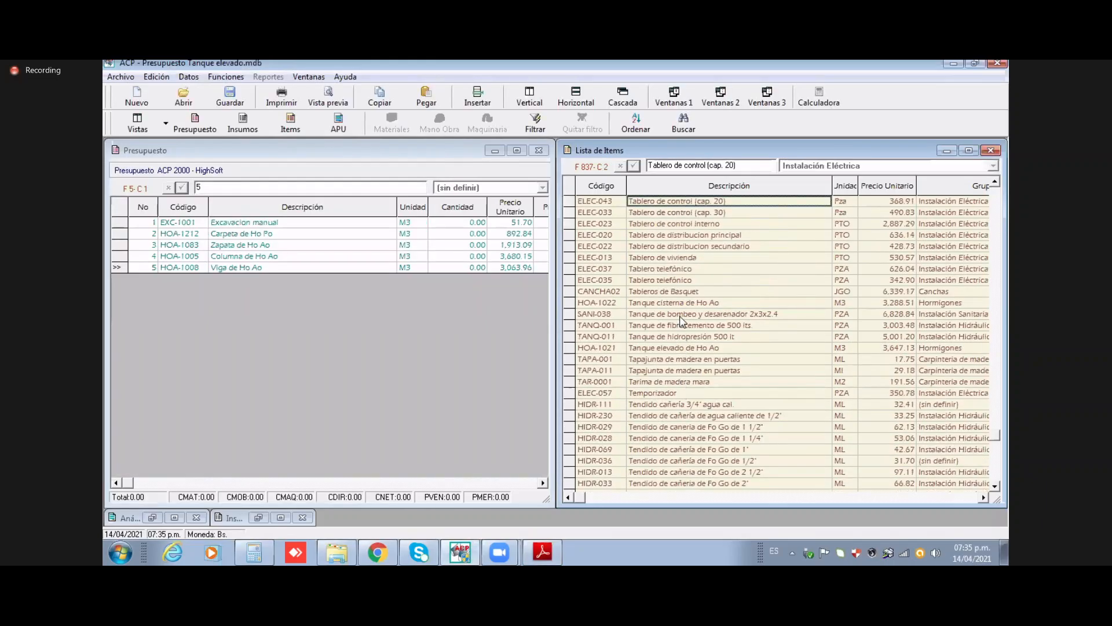
scroll(683, 323, down, 2)
scroll(682, 320, up, 1)
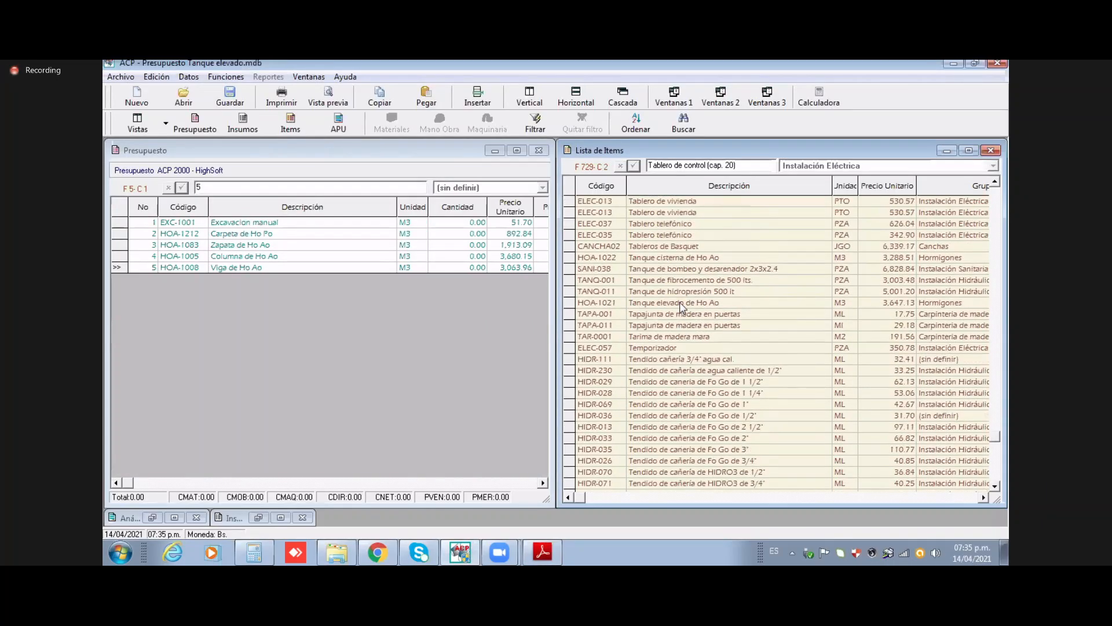
click(689, 304)
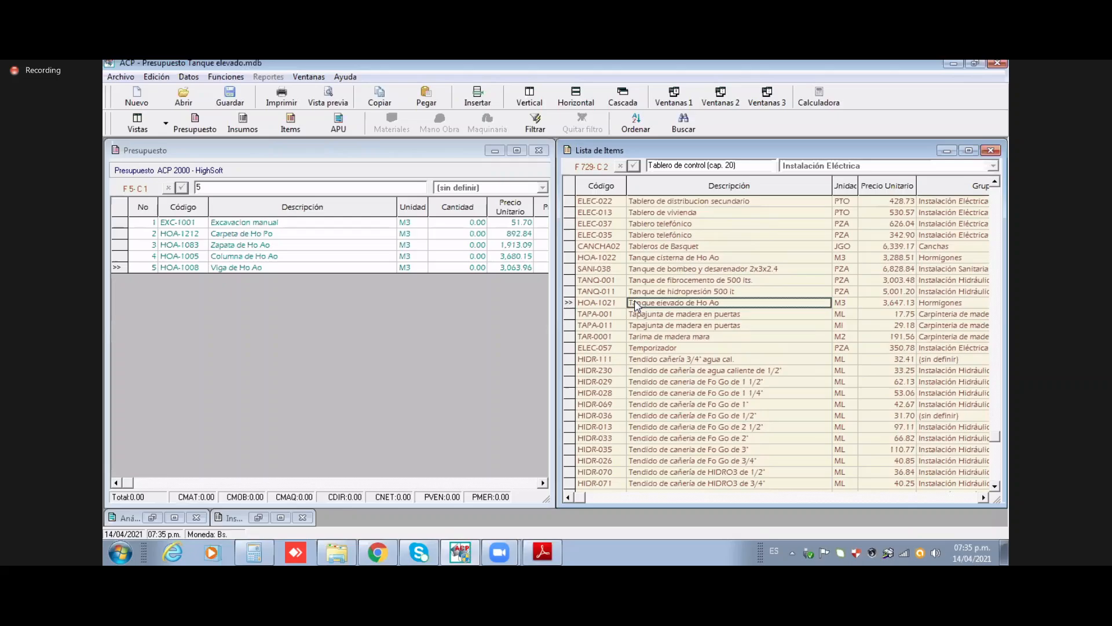
double_click(708, 306)
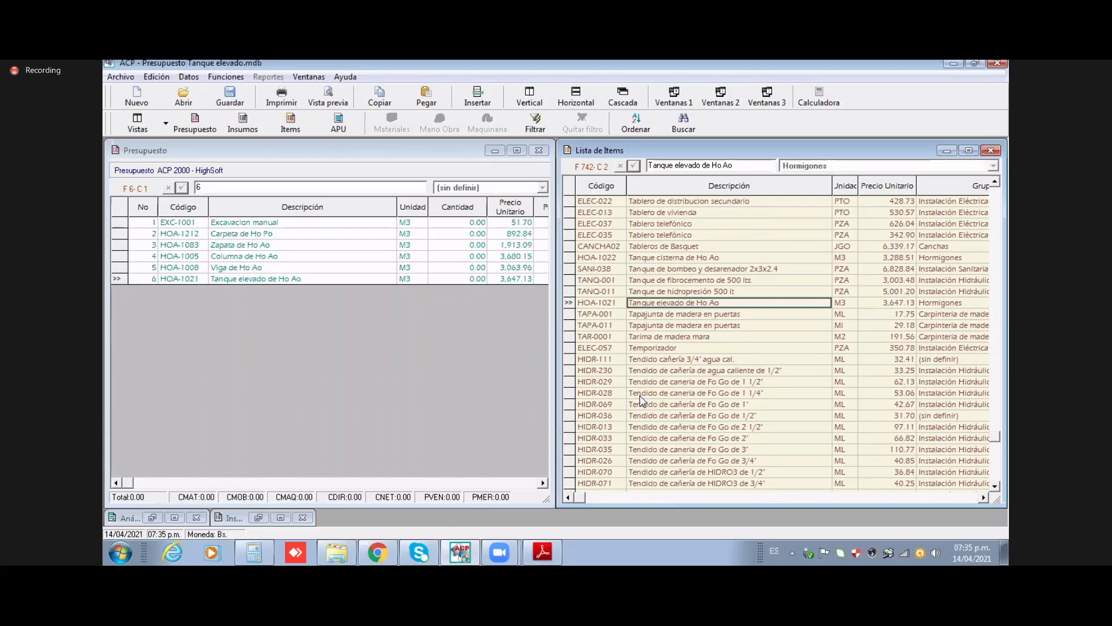
Step: Check the foundation in the tank drawing, and add the item Relleno y compactacion manual s/material (RELL-008) to the budget
click(543, 551)
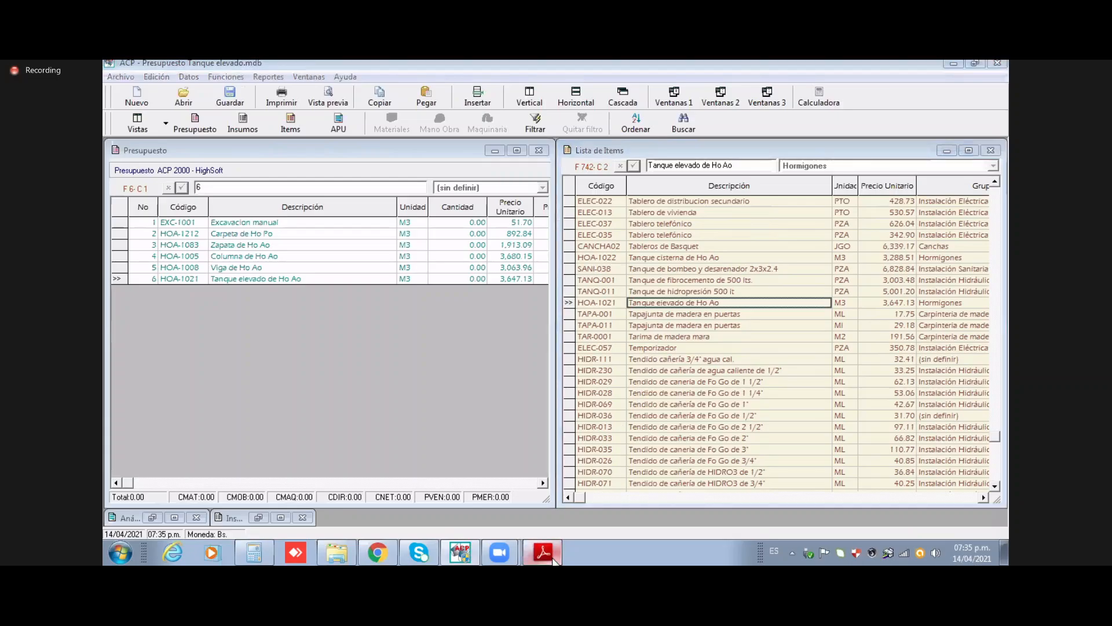
scroll(538, 373, down, 5)
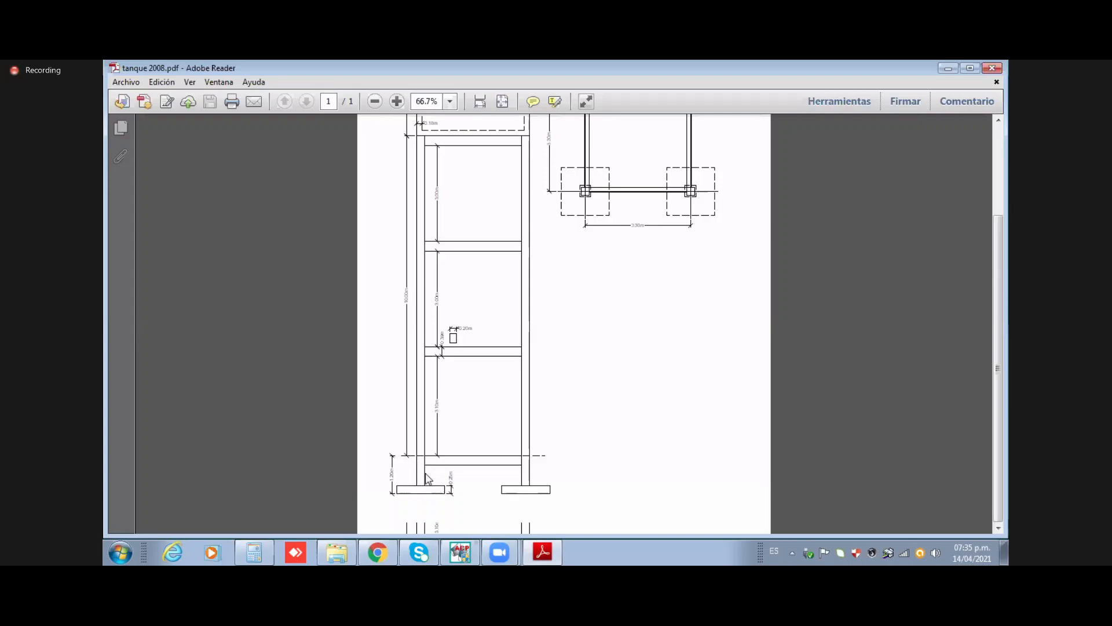
click(472, 552)
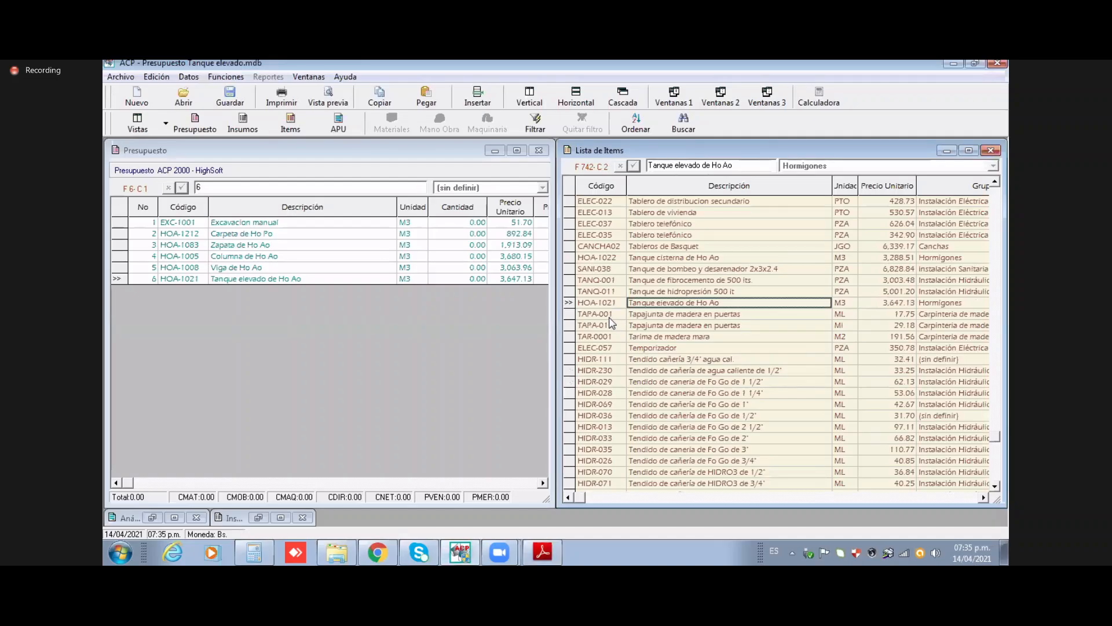
key(r)
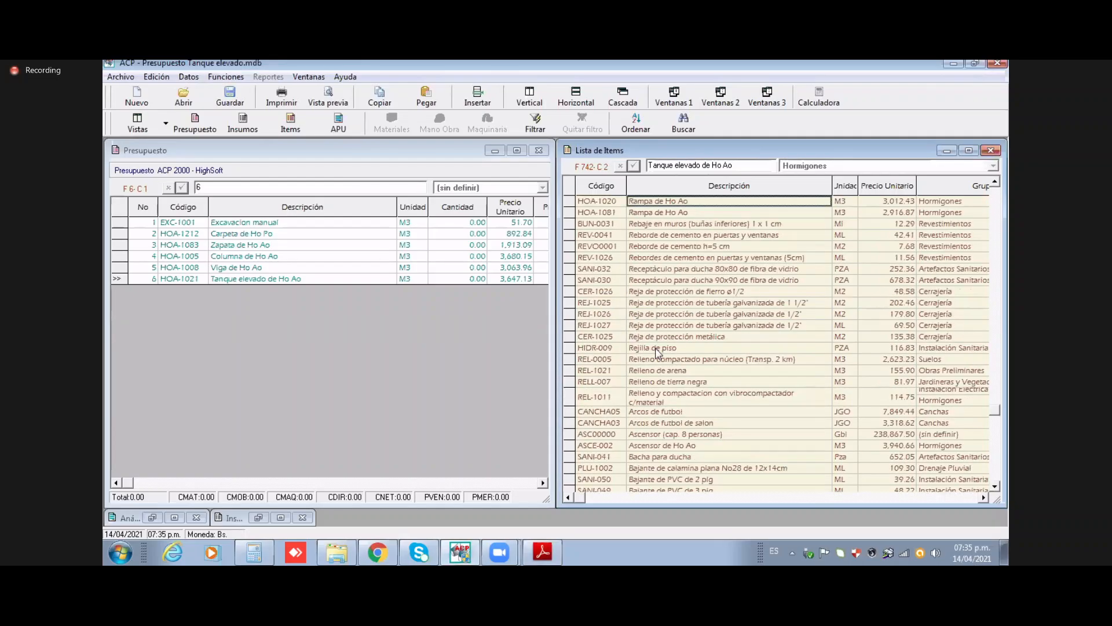
scroll(679, 368, down, 1)
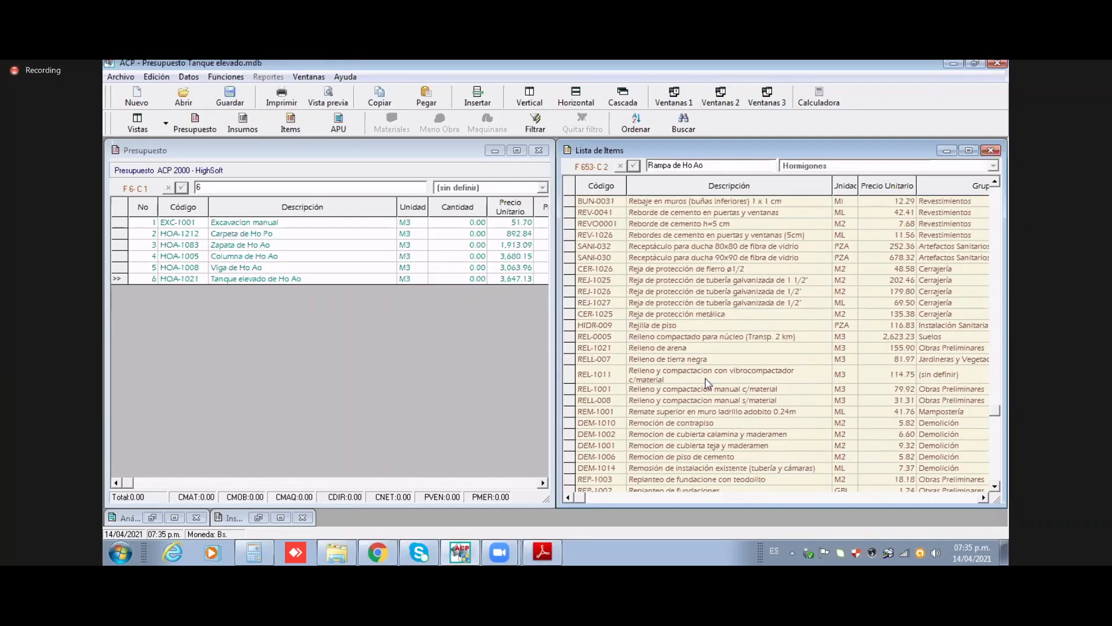
click(722, 390)
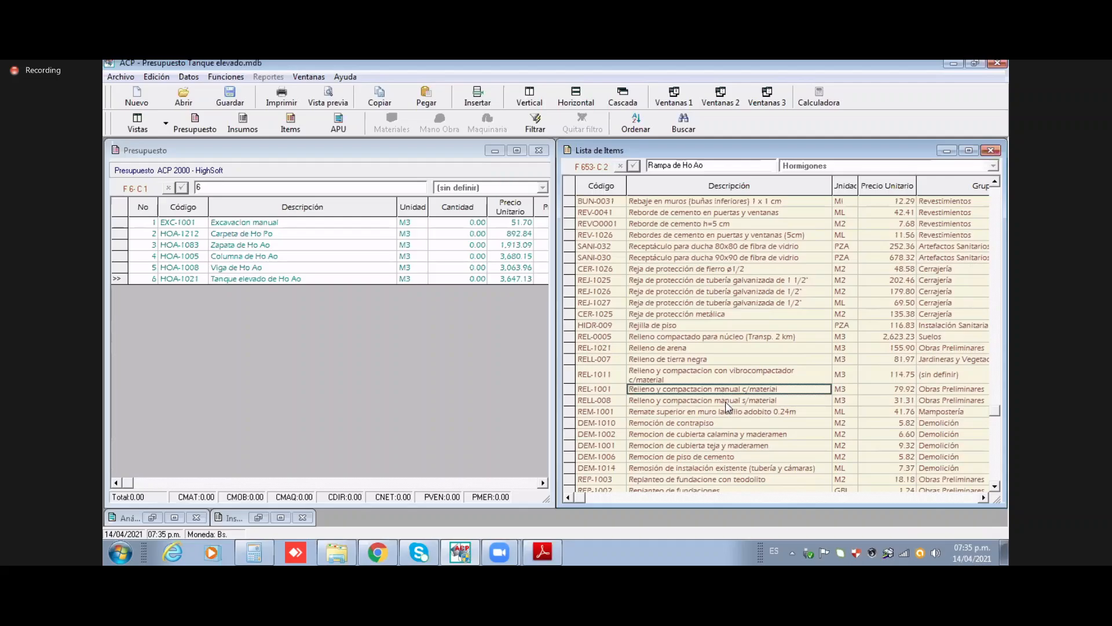
click(727, 401)
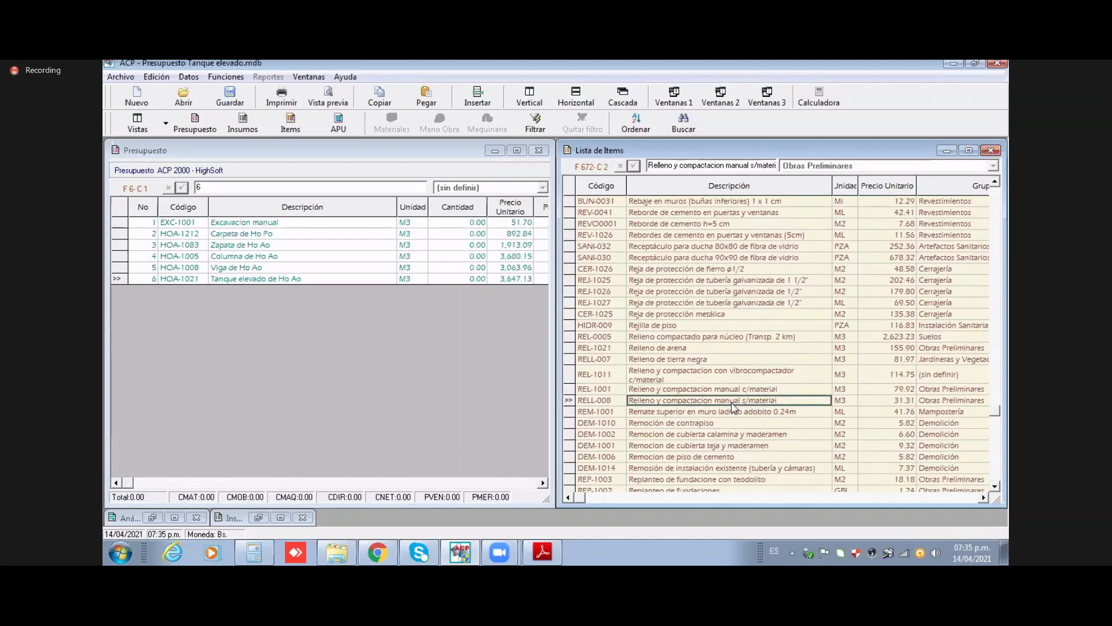
double_click(734, 405)
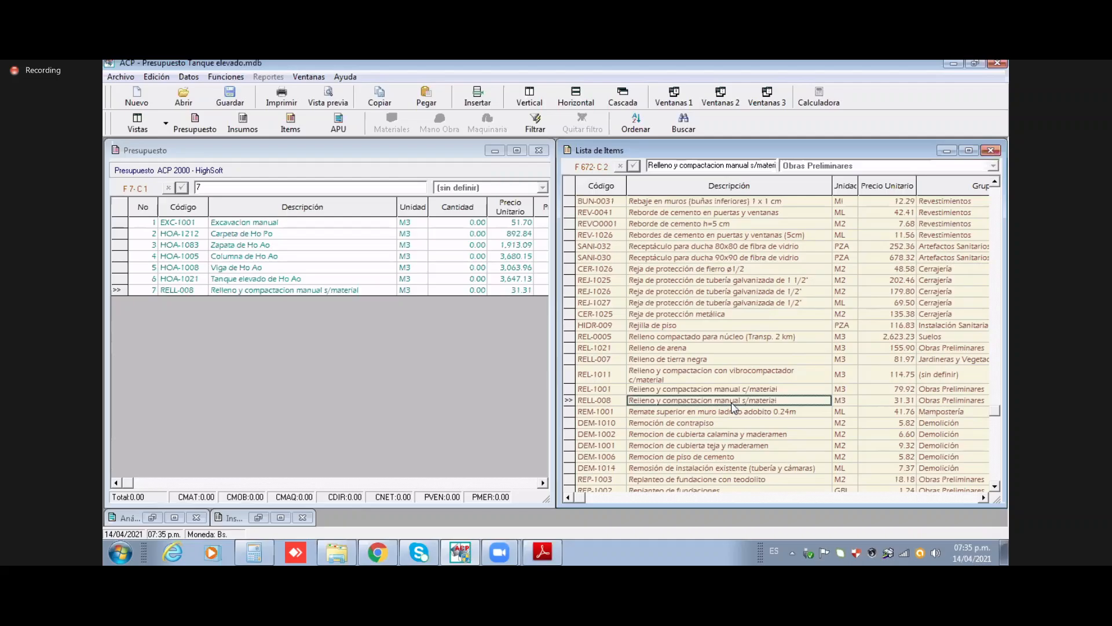
Step: Find the item Limpieza y retiro de escombros (LIMP-004) in the Lista de Items and add it to the budget
click(612, 380)
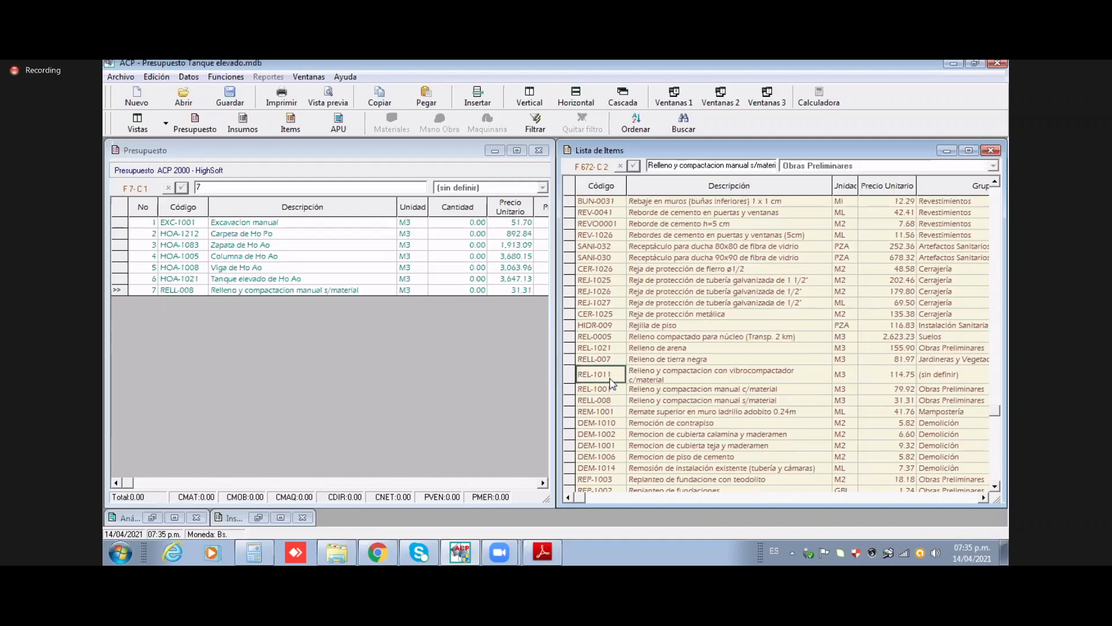
key(l)
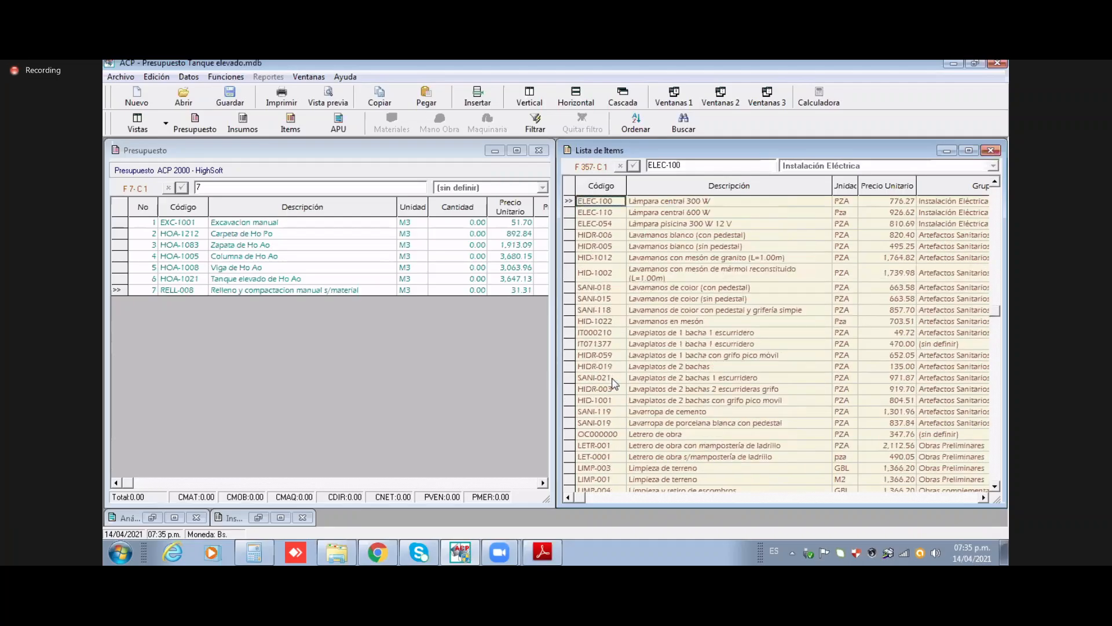
scroll(657, 385, down, 3)
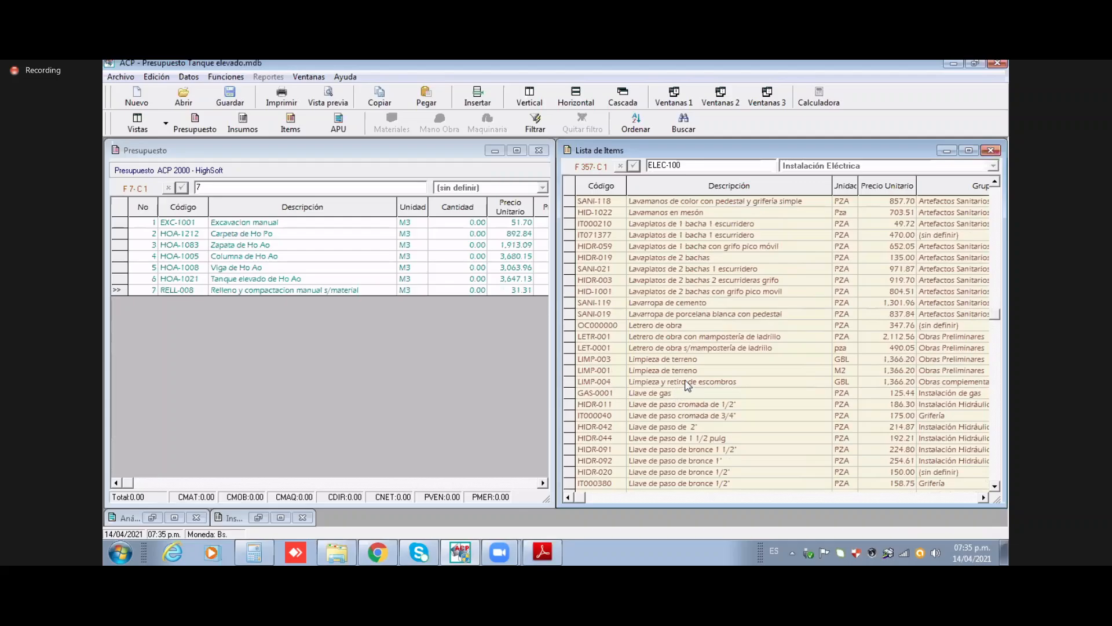
click(688, 384)
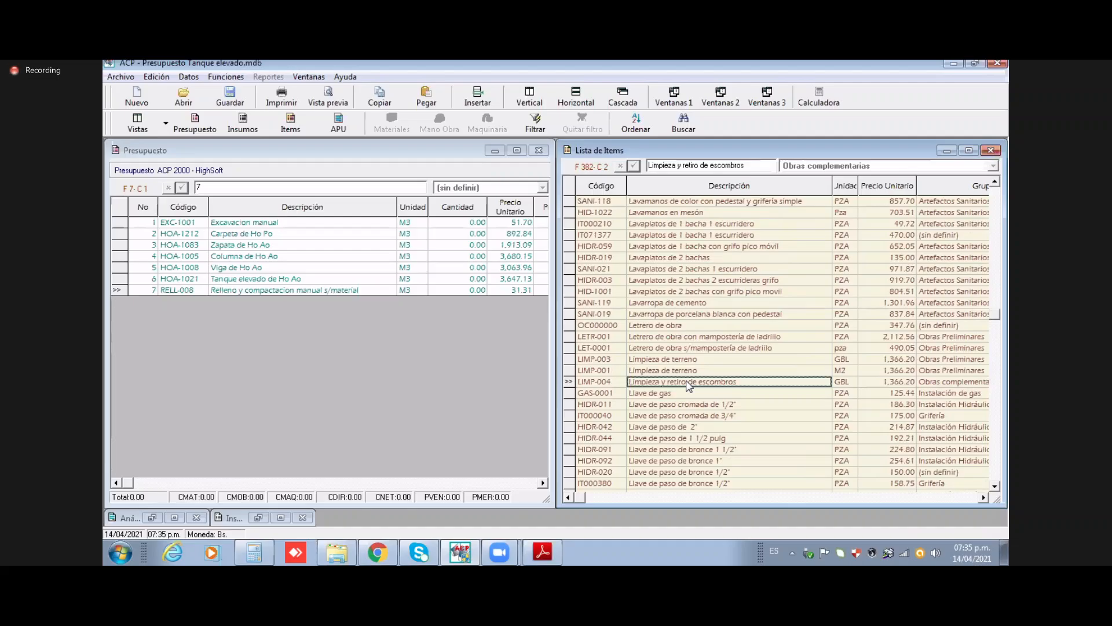
drag(689, 385, 484, 406)
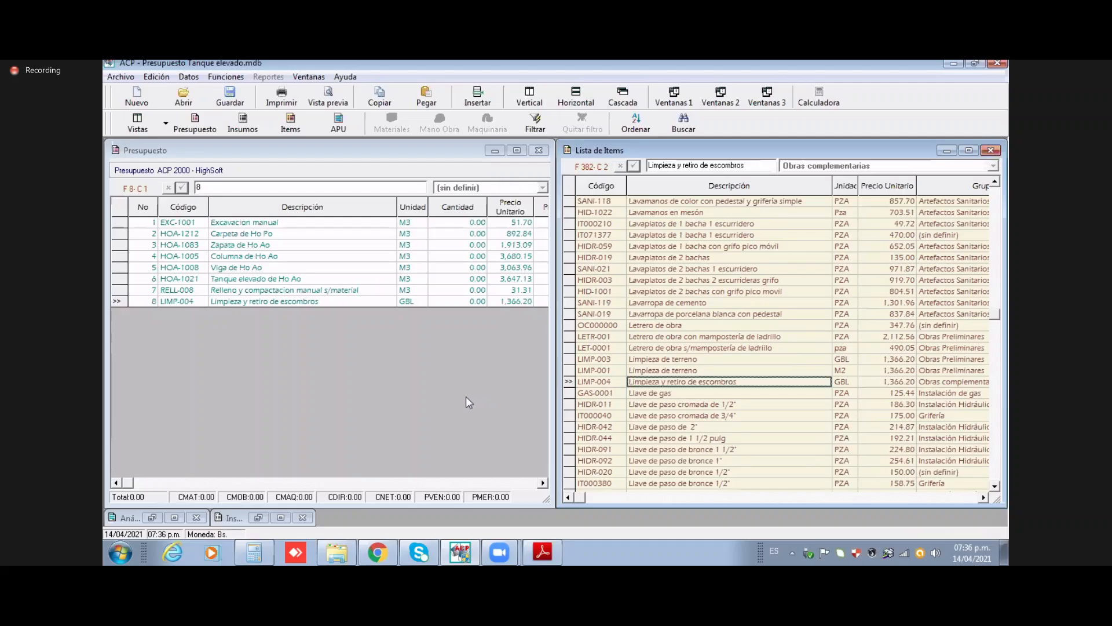
click(120, 77)
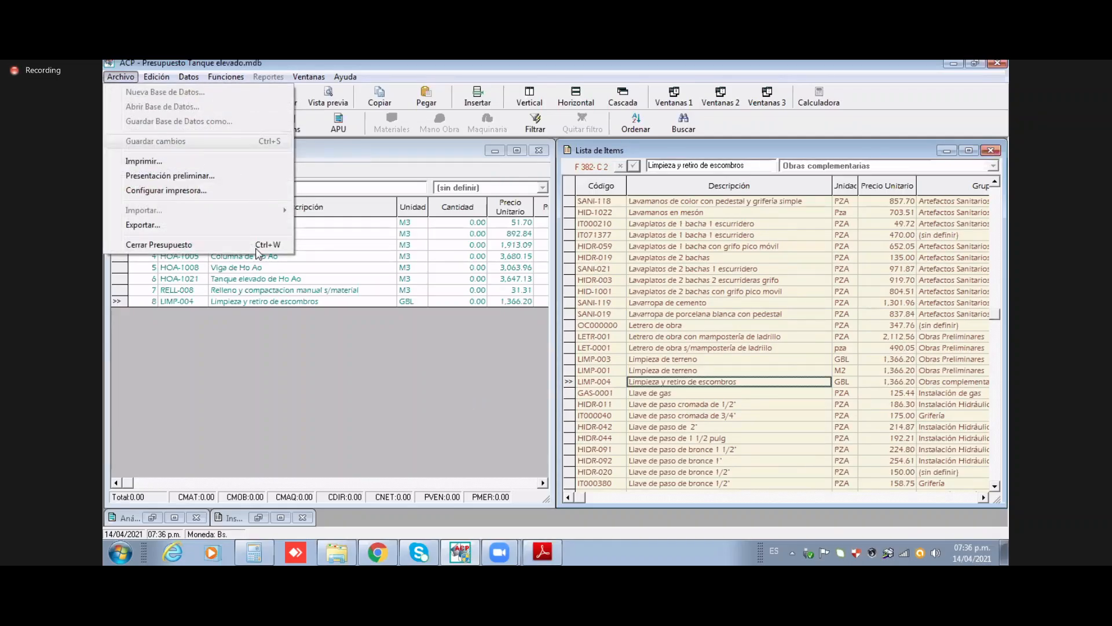
click(336, 259)
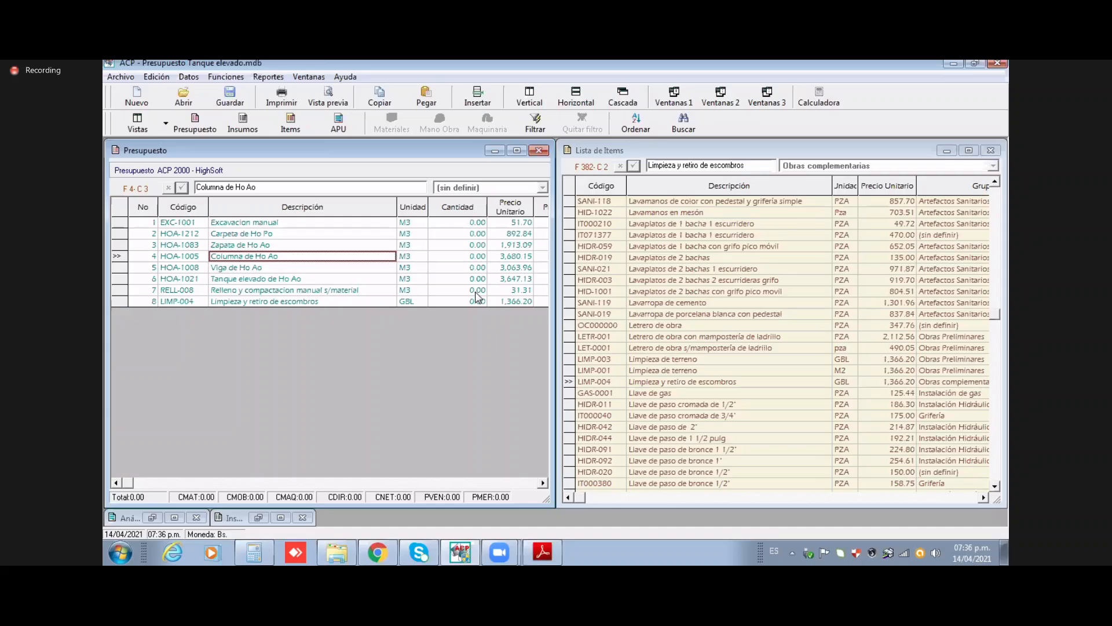
Step: Select the Cantidad of Excavacion manual, examine the footing plan size and foundation depth in the tank drawing, and return to the ACP budget
click(466, 223)
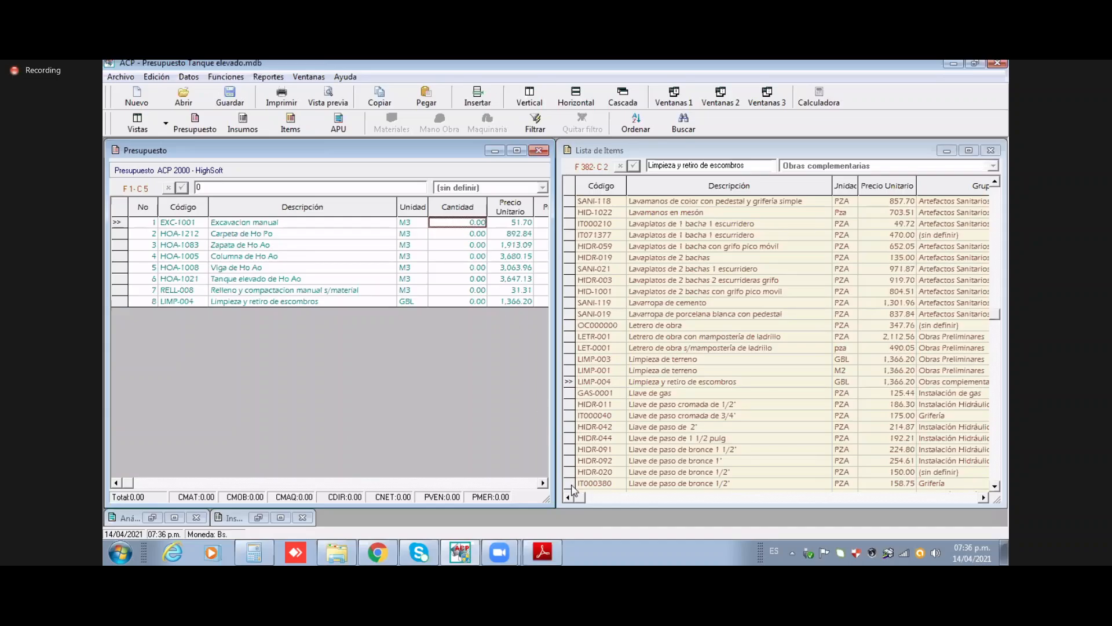
key(alt+Tab)
scroll(623, 322, up, 3)
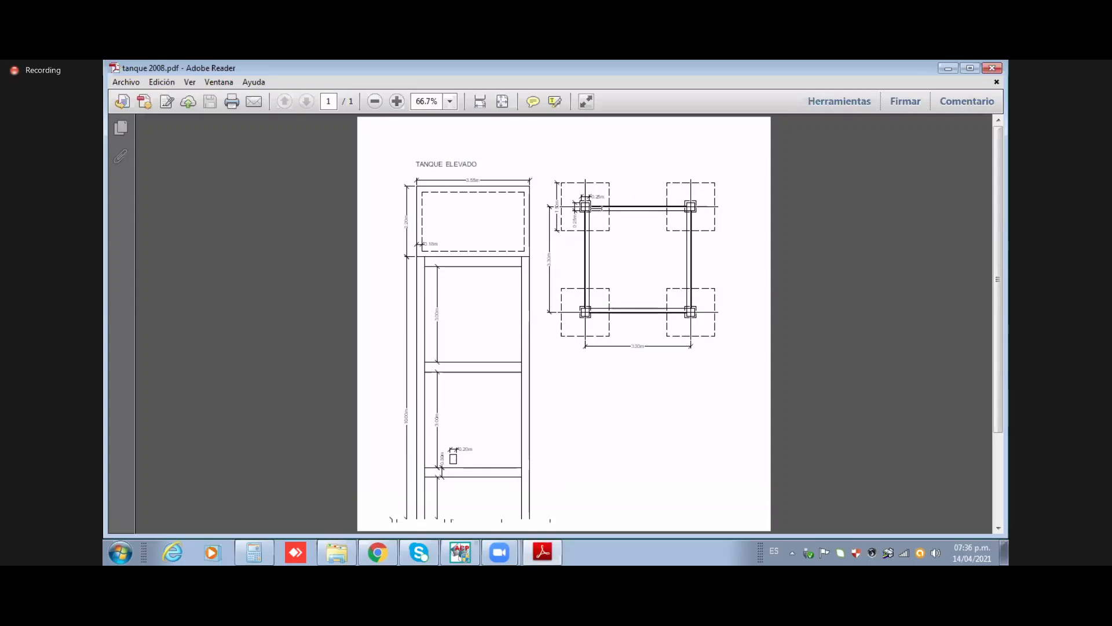
scroll(596, 209, up, 3)
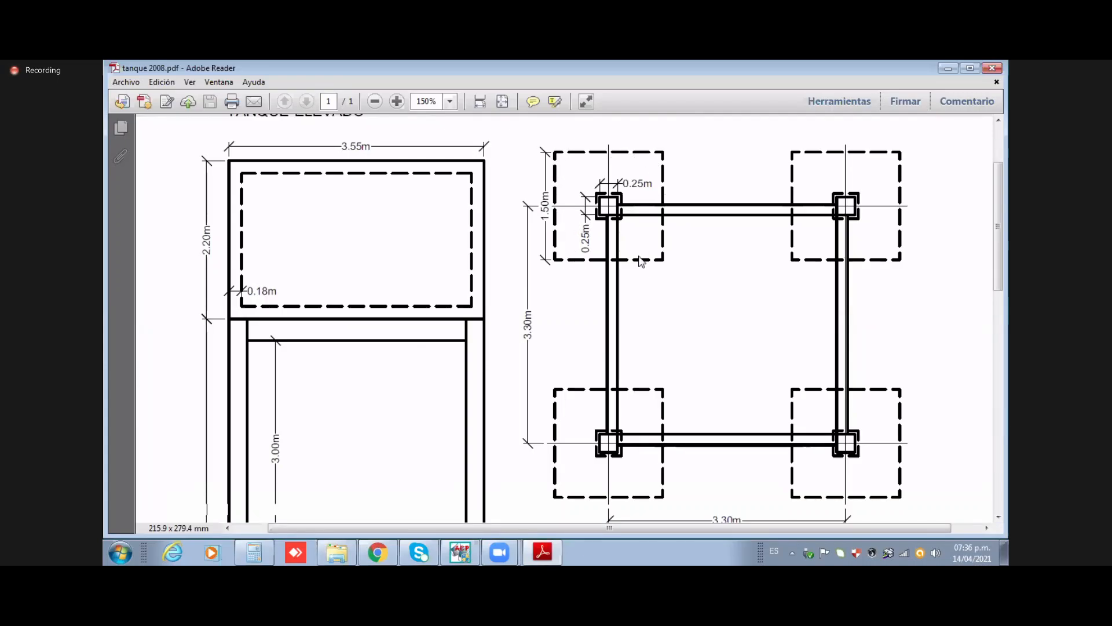
scroll(640, 261, down, 10)
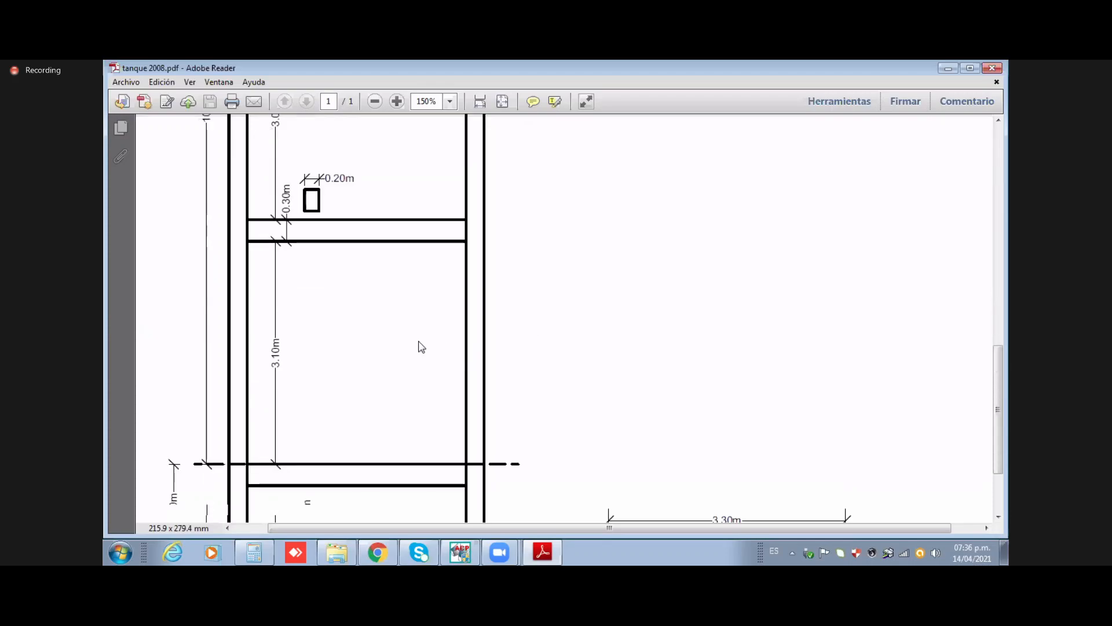
scroll(421, 346, down, 4)
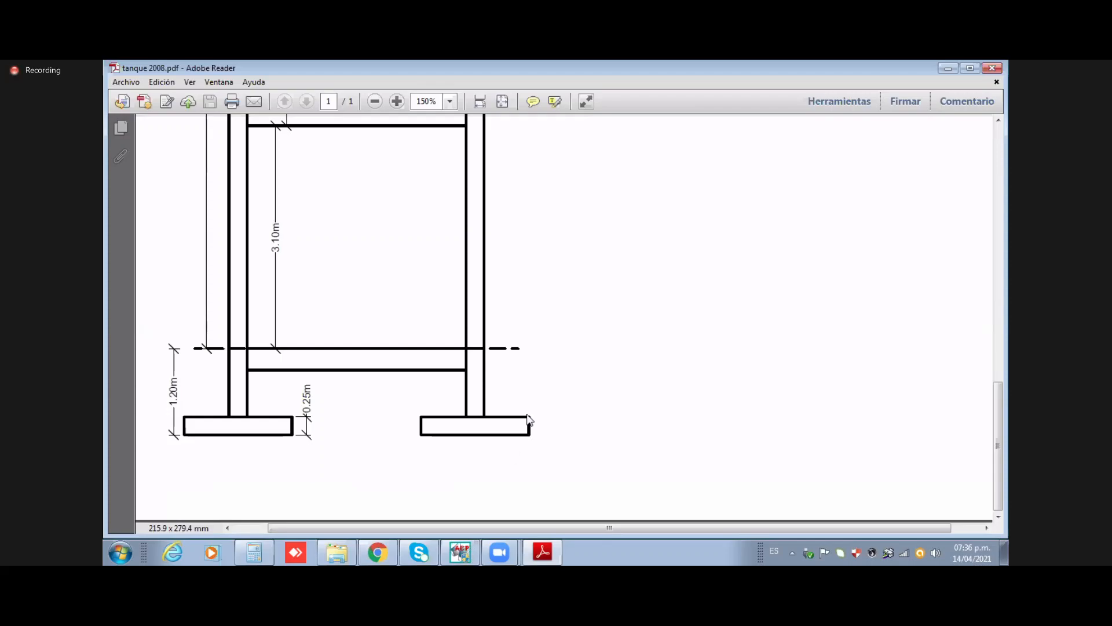
key(alt+Tab)
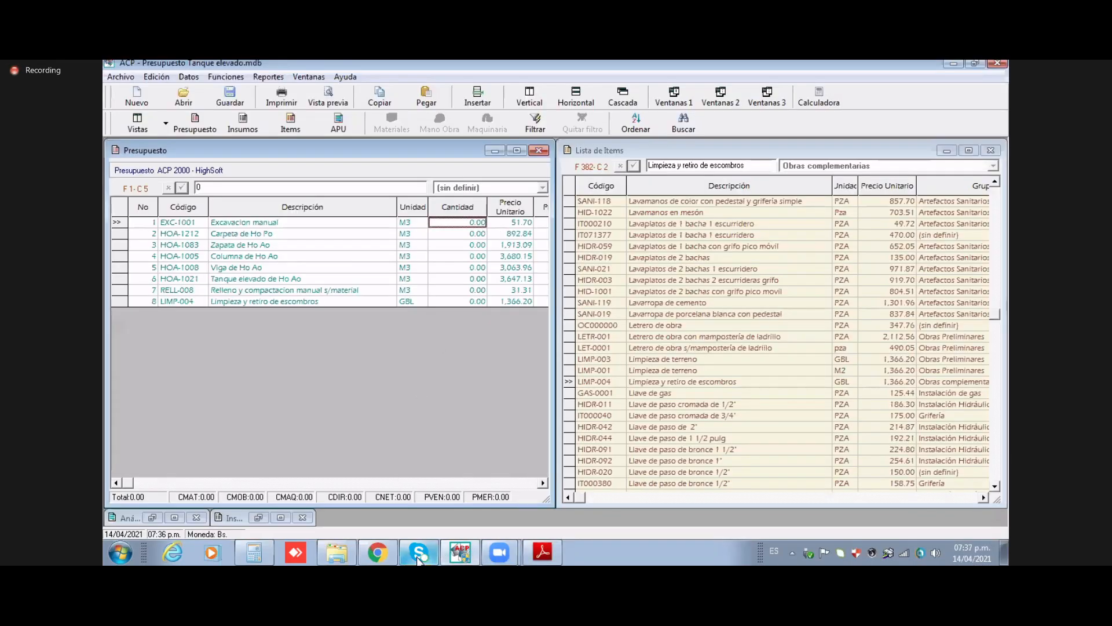
Step: Set the Cantidad of Excavacion manual with the formula =4*1.5*1.5*1.25 and recheck its entry
click(254, 552)
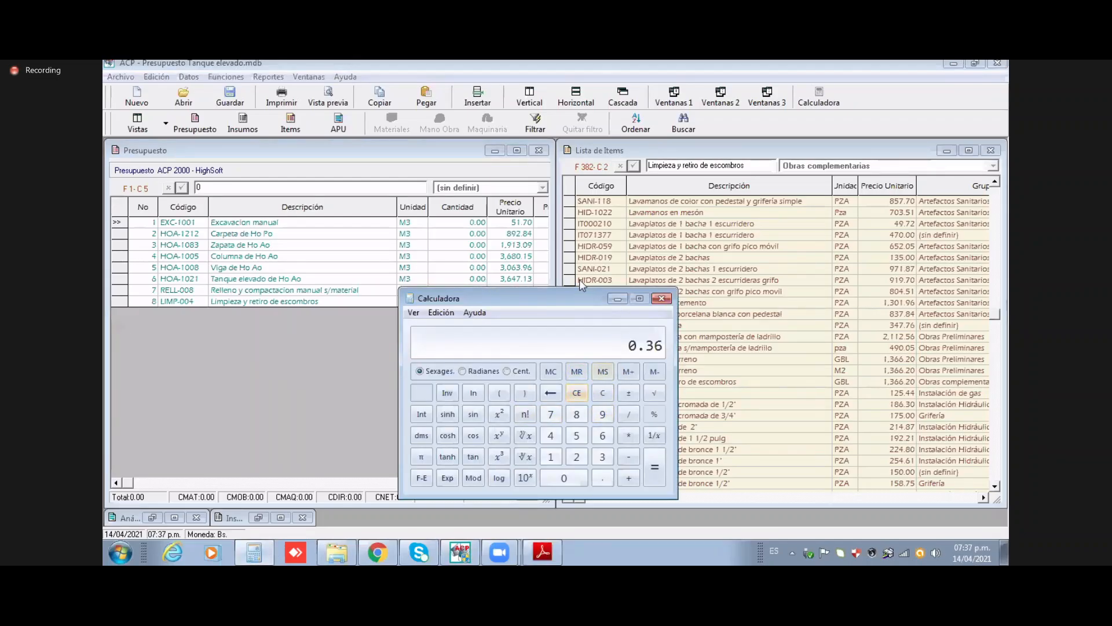
click(481, 158)
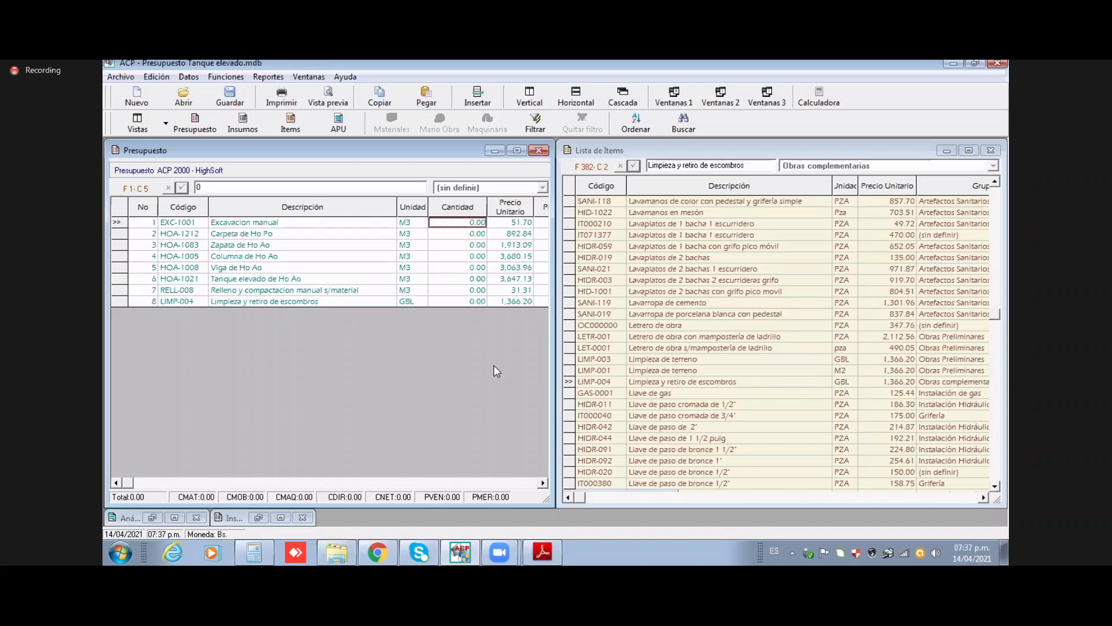
text(=)
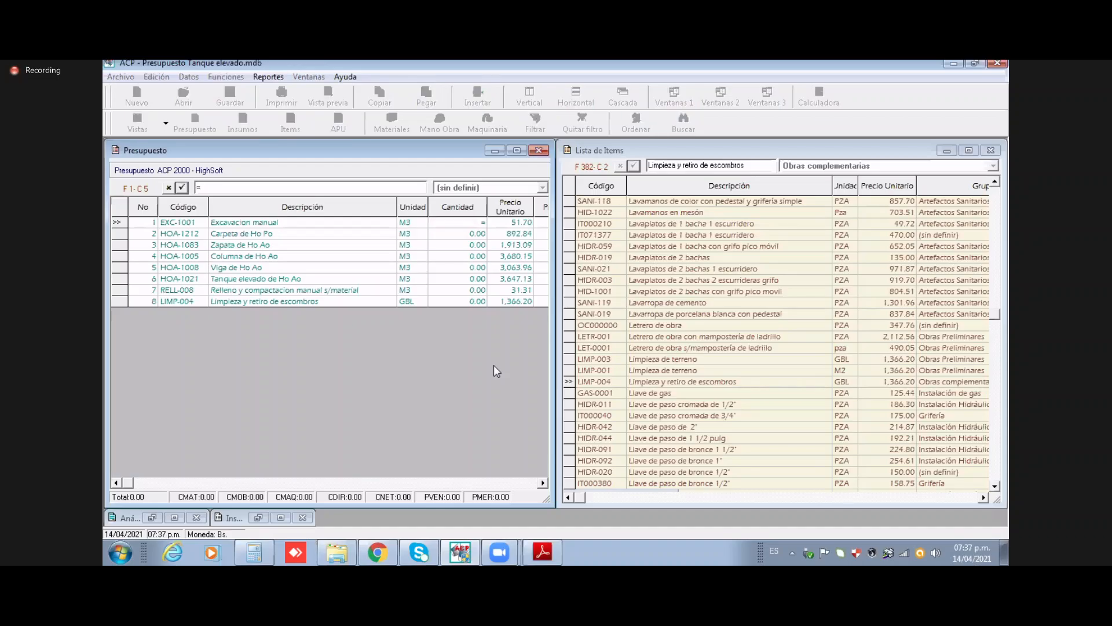
text(4)
text(.5*1.5*1.25)
key(Return)
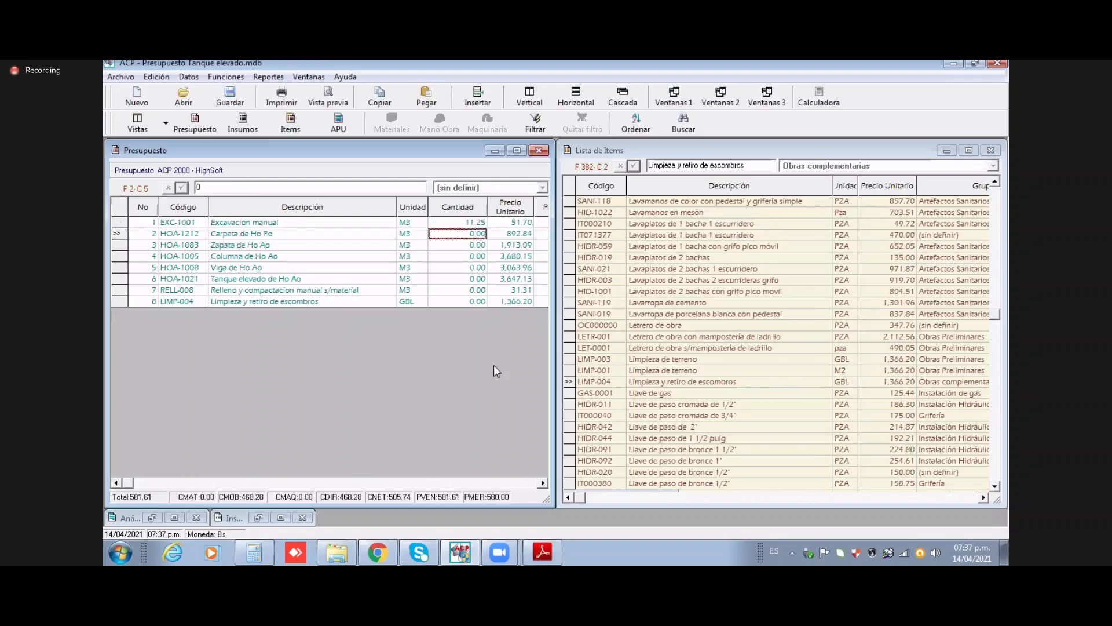
click(458, 226)
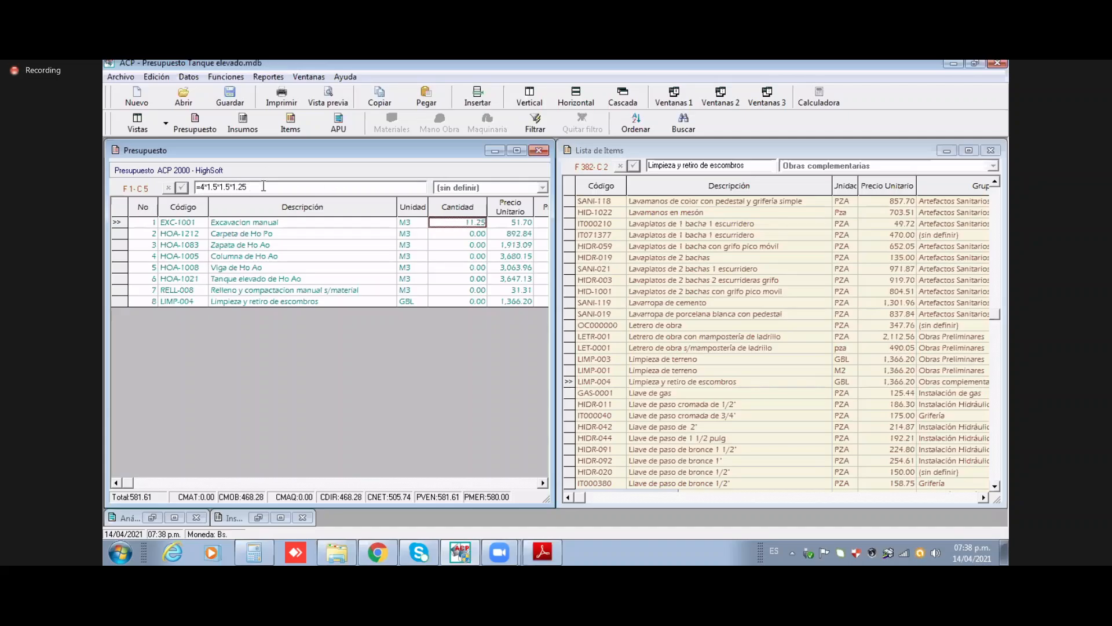
Step: Set the Cantidad of Carpeta de Ho Po with the formula =4*1.5*1.5*0.05
click(458, 237)
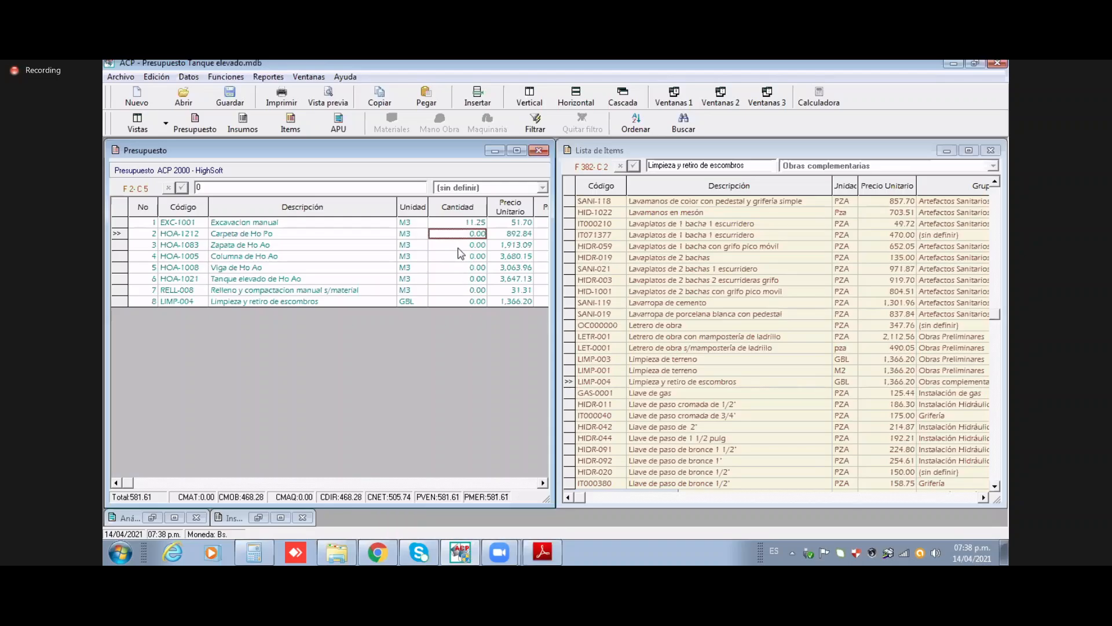
text(=4)
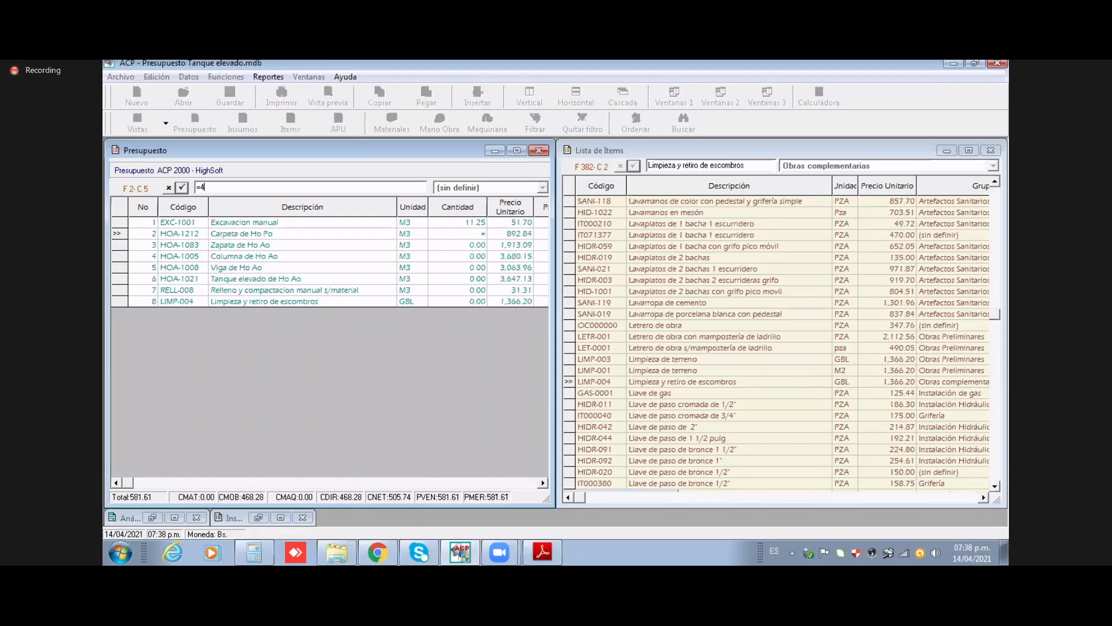
text(*1.5*1.5*0.05)
click(458, 248)
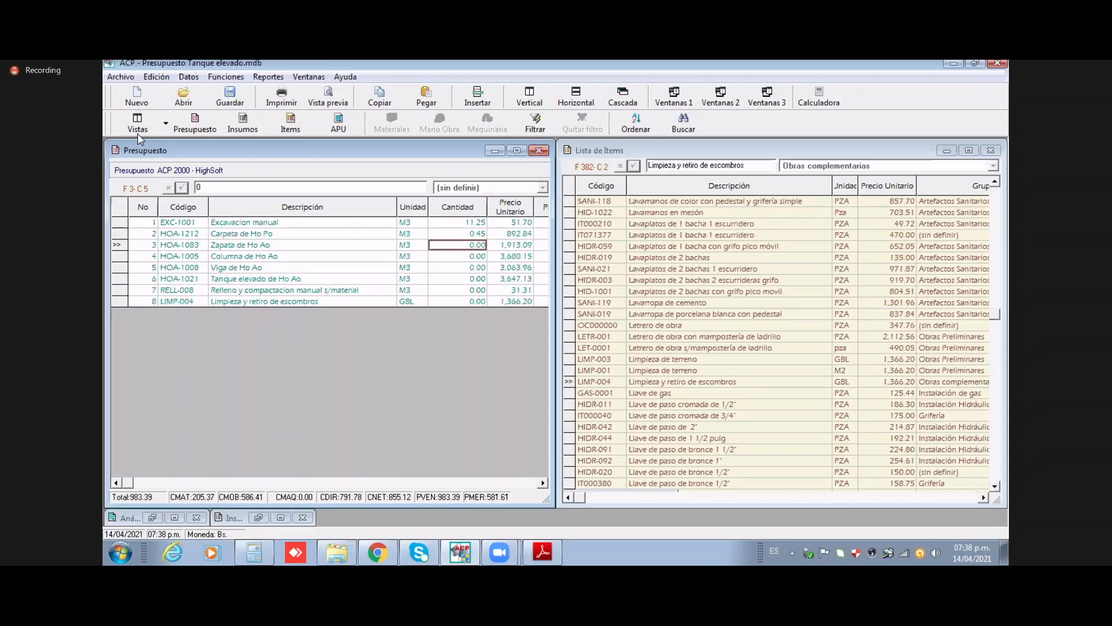
Step: Switch to the PRESUPUESTO view alone and check the quantity entries of Excavacion manual and Carpeta de Ho Po
click(166, 124)
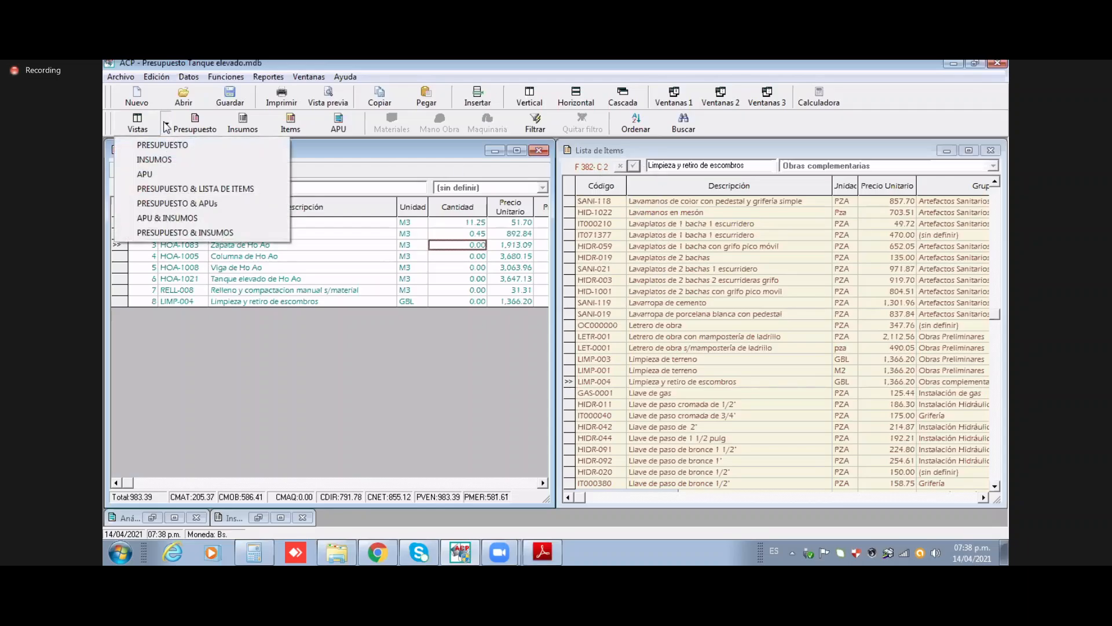
click(182, 146)
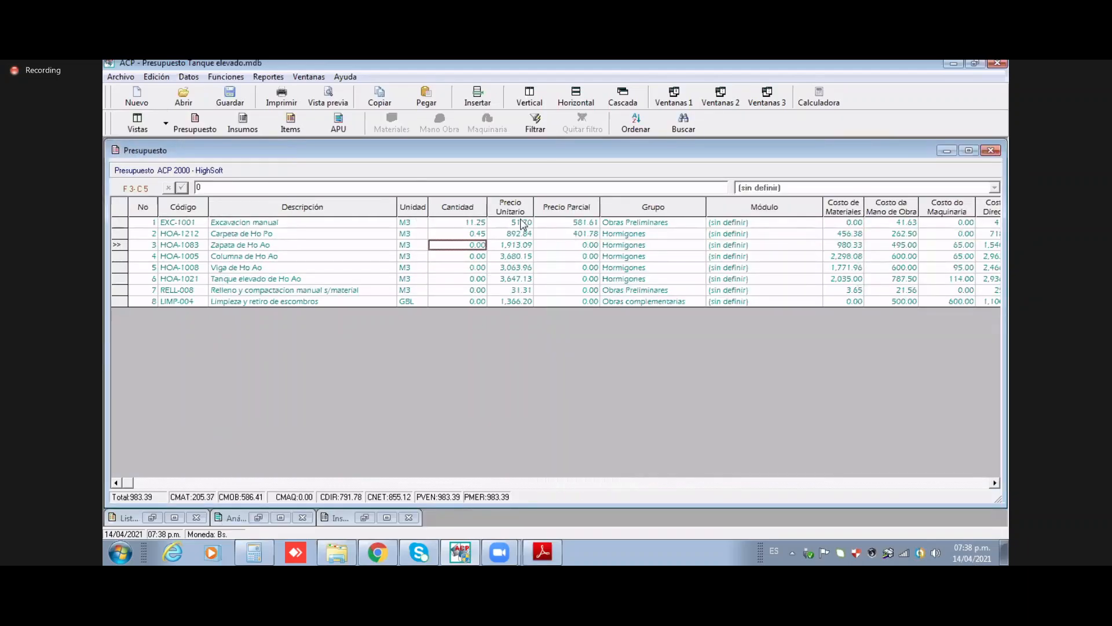
click(483, 223)
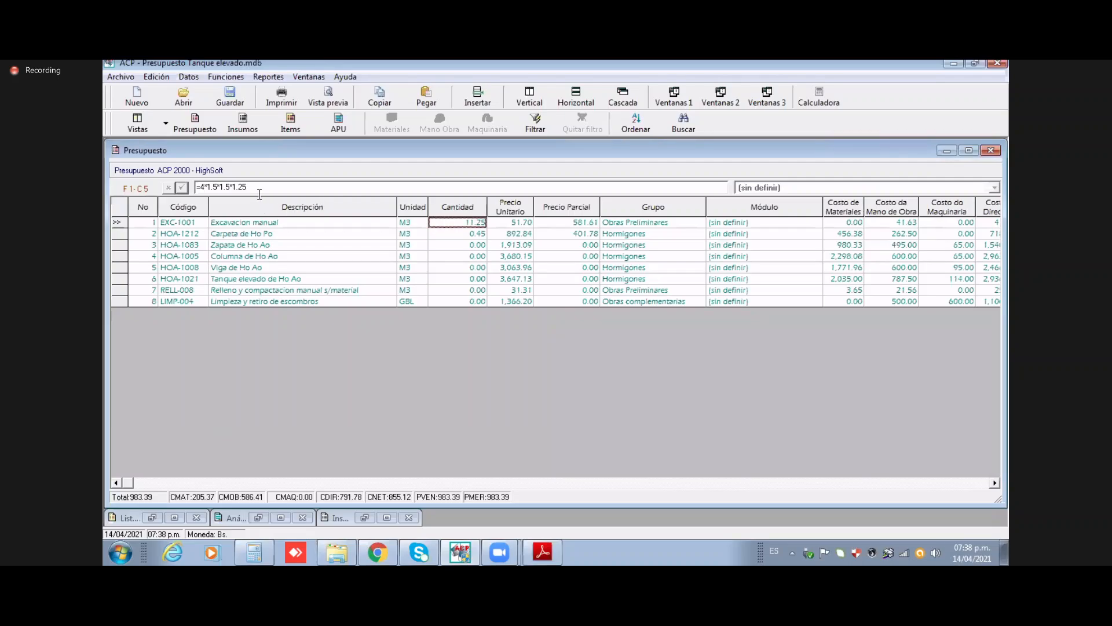
click(465, 234)
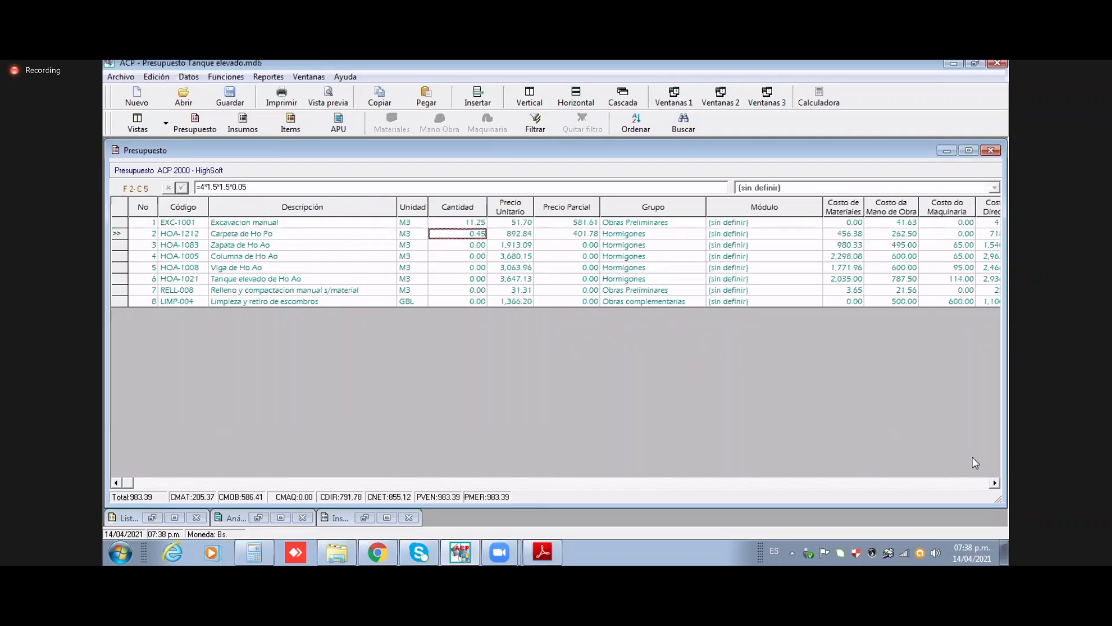
Step: Examine the first two items' entries in the Fórmula Cantidad column, and return to the first columns of the budget
click(993, 483)
click(993, 484)
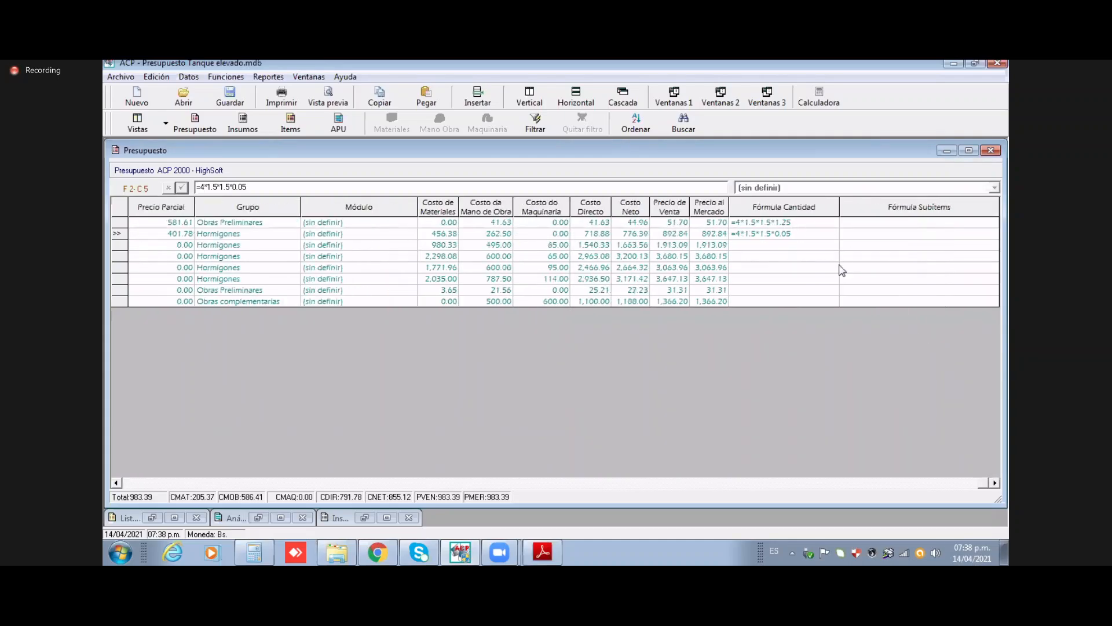
click(809, 215)
click(790, 234)
click(790, 224)
click(789, 235)
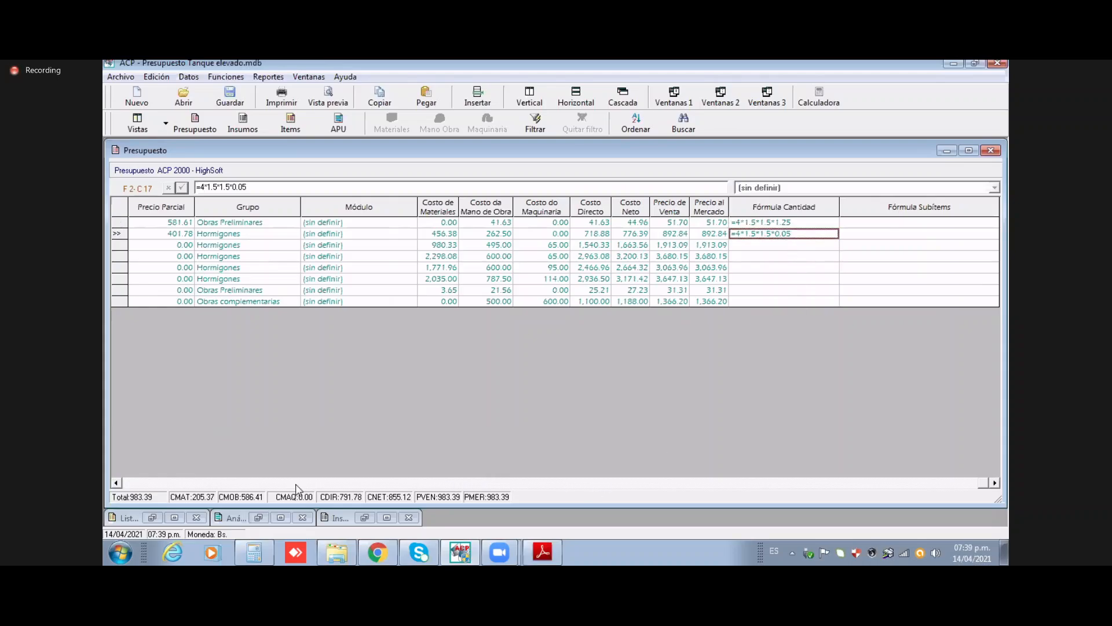
click(150, 483)
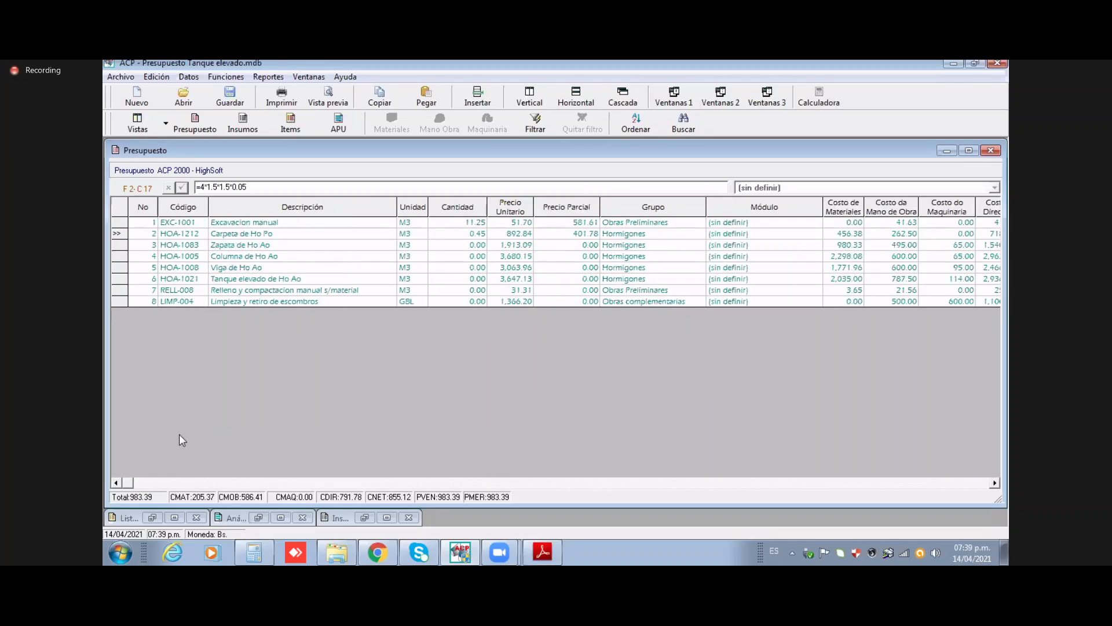
Step: Check the footing thickness in the tank drawing and set the Cantidad of Zapata de Ho Ao with the formula =4*1.5*1.5*0.25
click(459, 246)
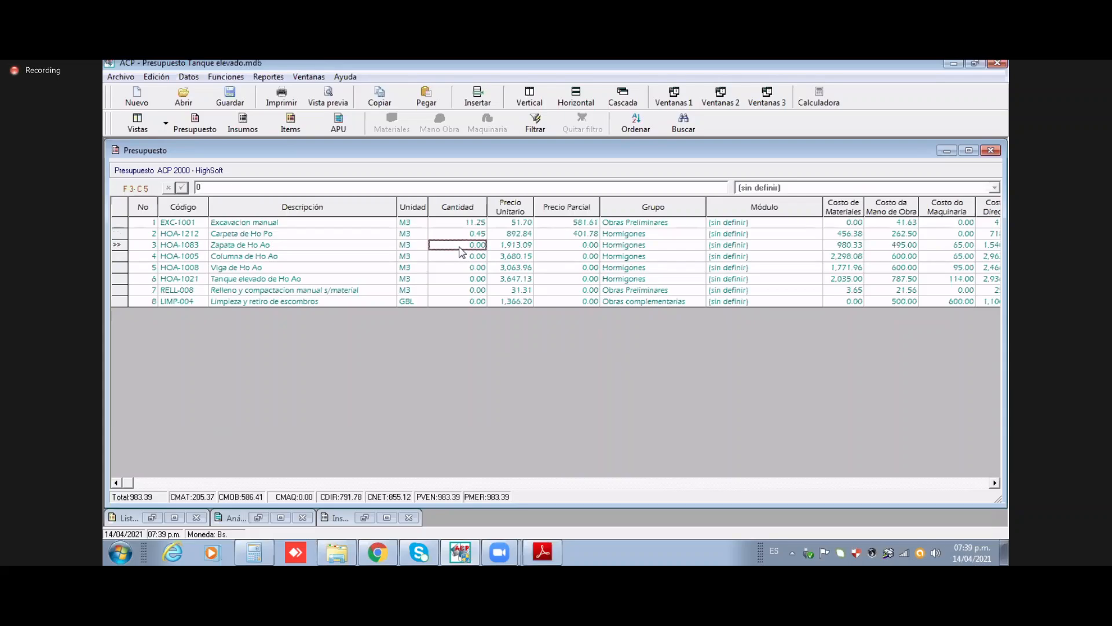
text(=)
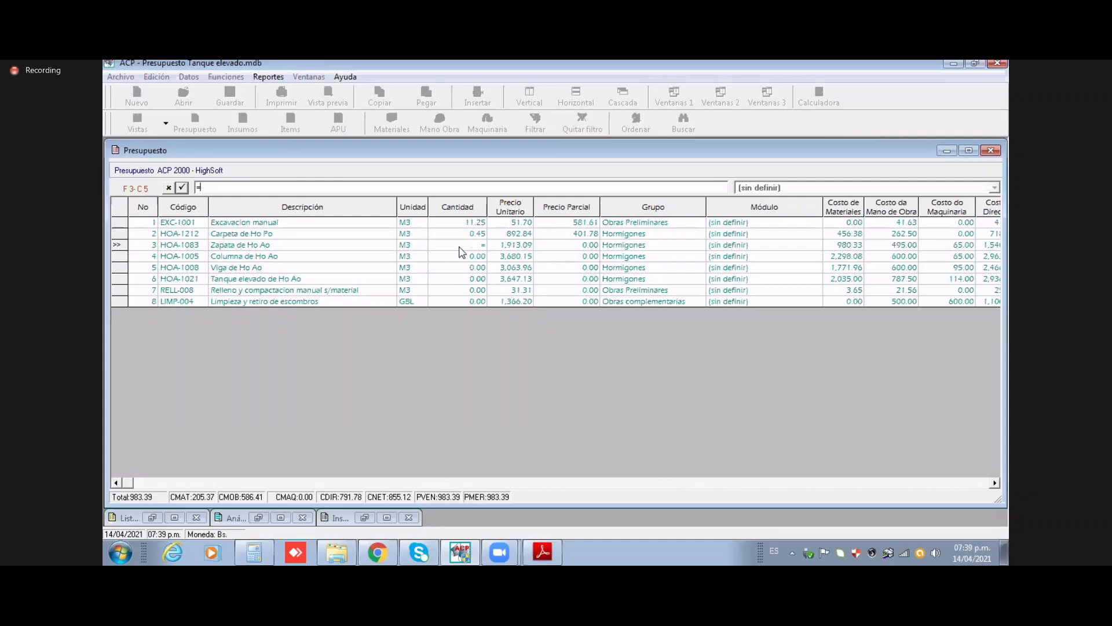
text(4*1.5*1.5*)
click(542, 552)
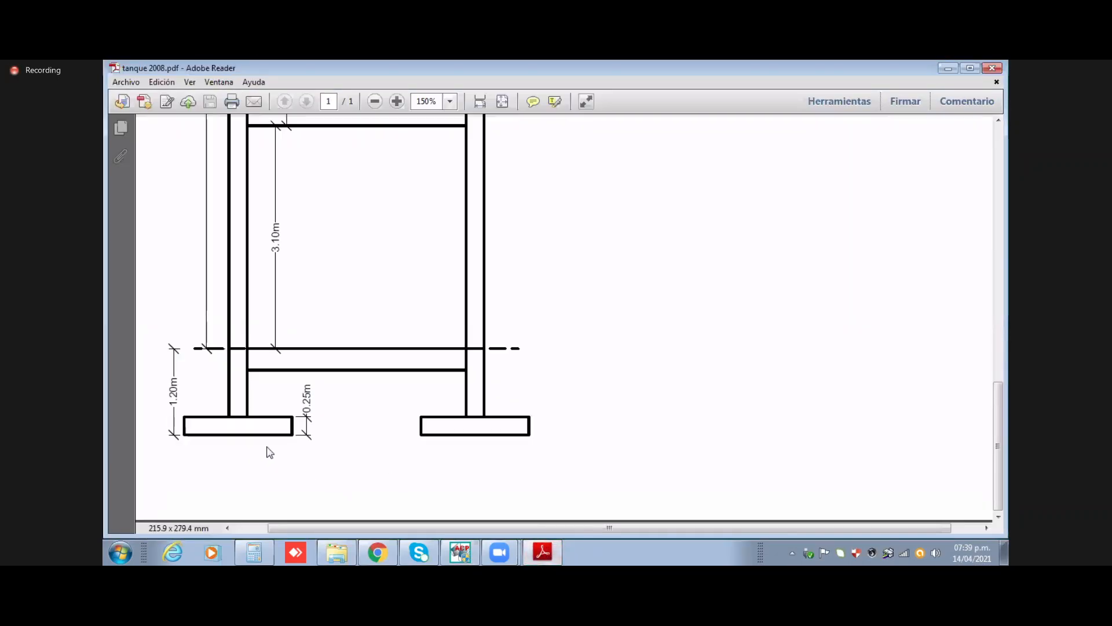
click(472, 557)
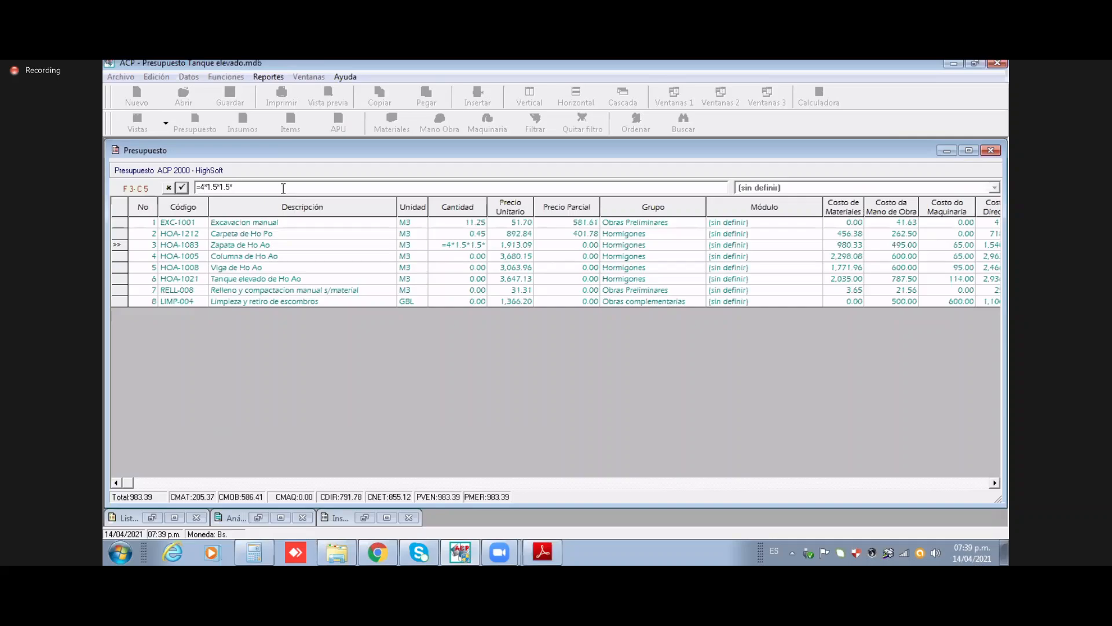
text(0.25)
key(Return)
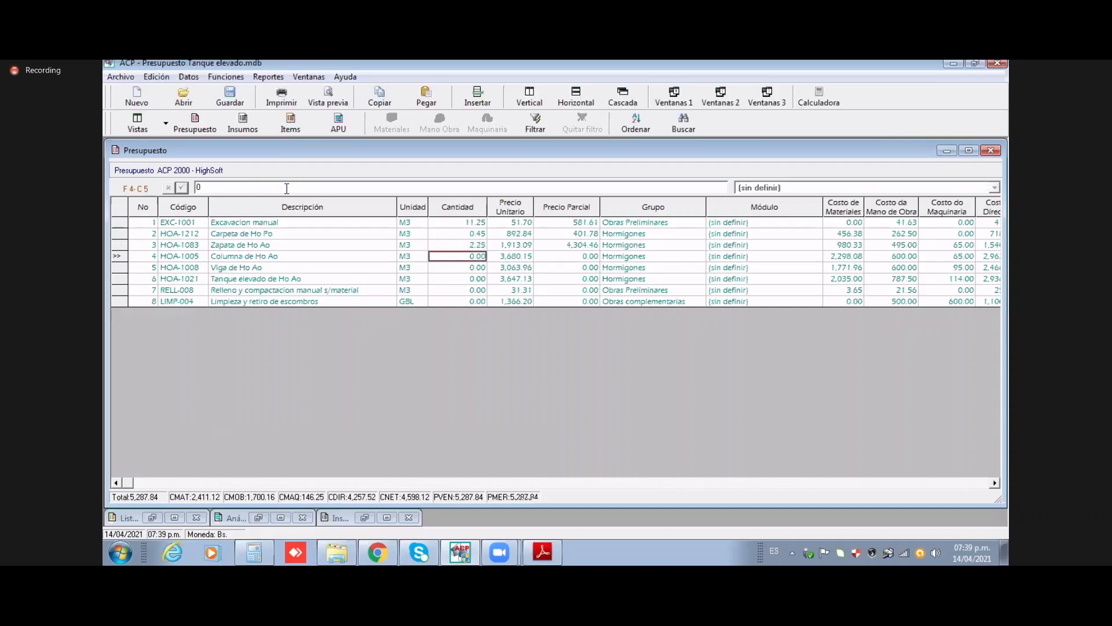
click(463, 248)
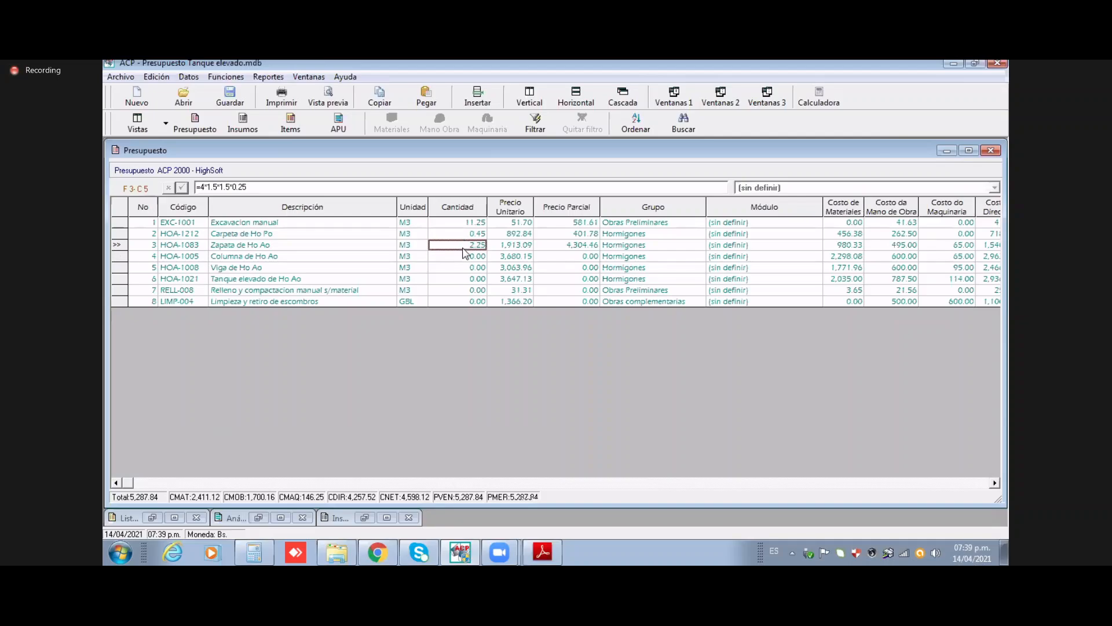
Step: Select the Cantidad of Columna de Ho Ao, examine the column section and height in the tank drawing, and return to the ACP budget
key(Down)
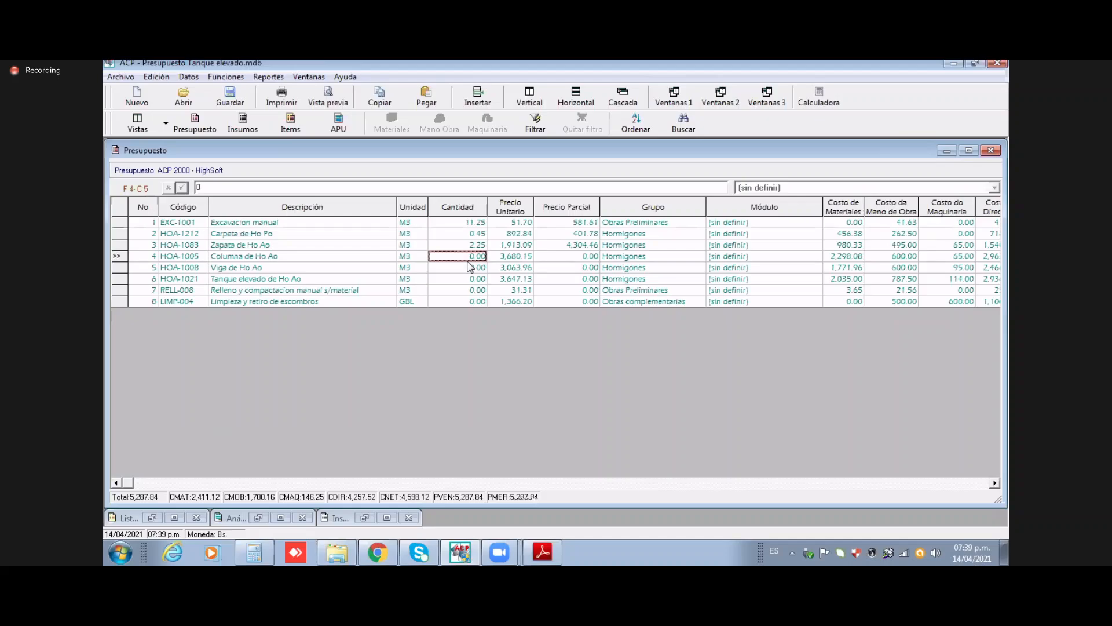
click(542, 552)
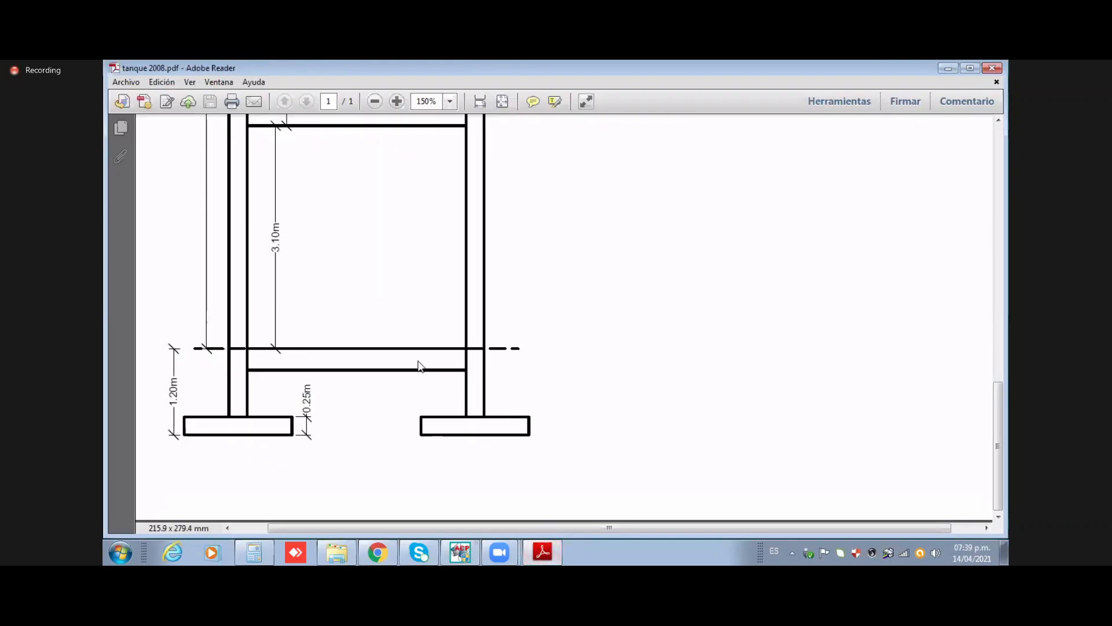
scroll(421, 366, up, 5)
scroll(417, 357, down, 5)
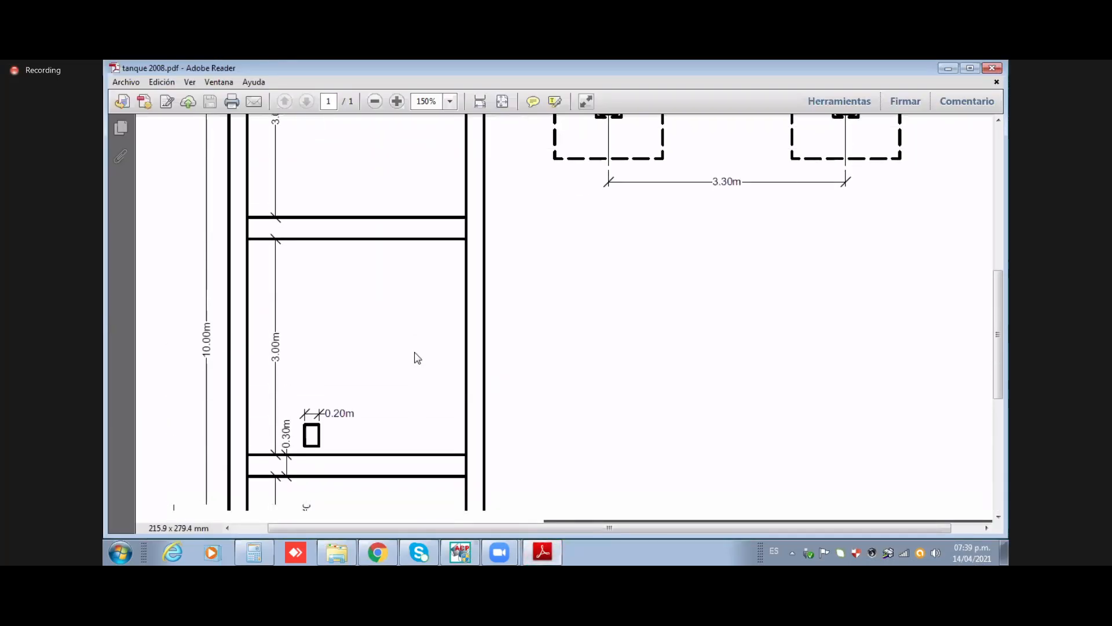
scroll(417, 356, up, 6)
scroll(582, 295, up, 10)
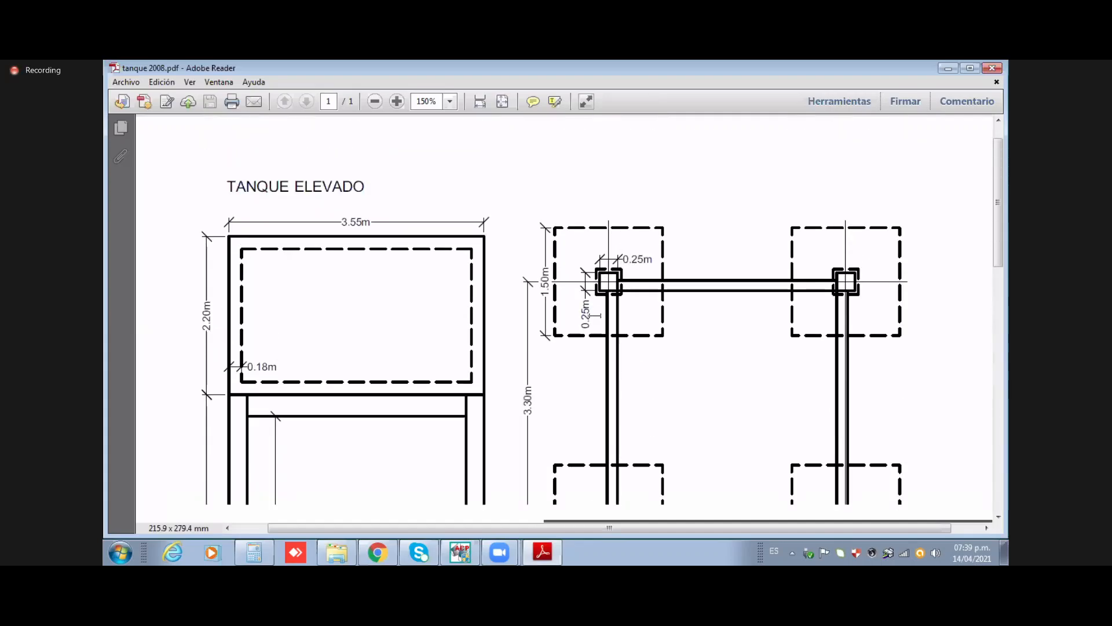
scroll(578, 356, down, 3)
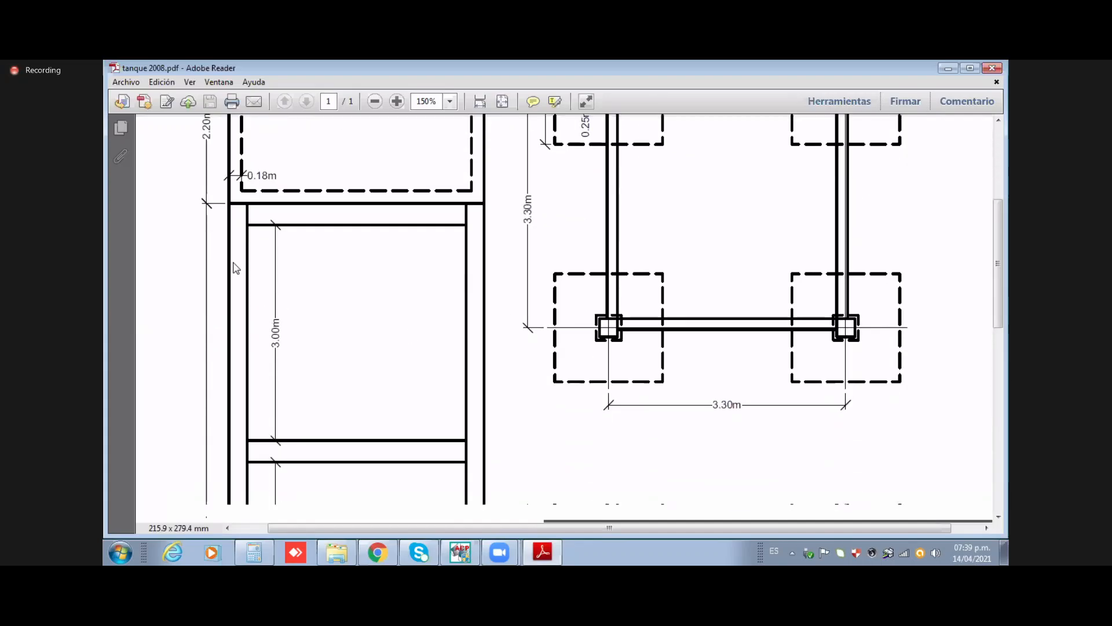
scroll(224, 255, down, 4)
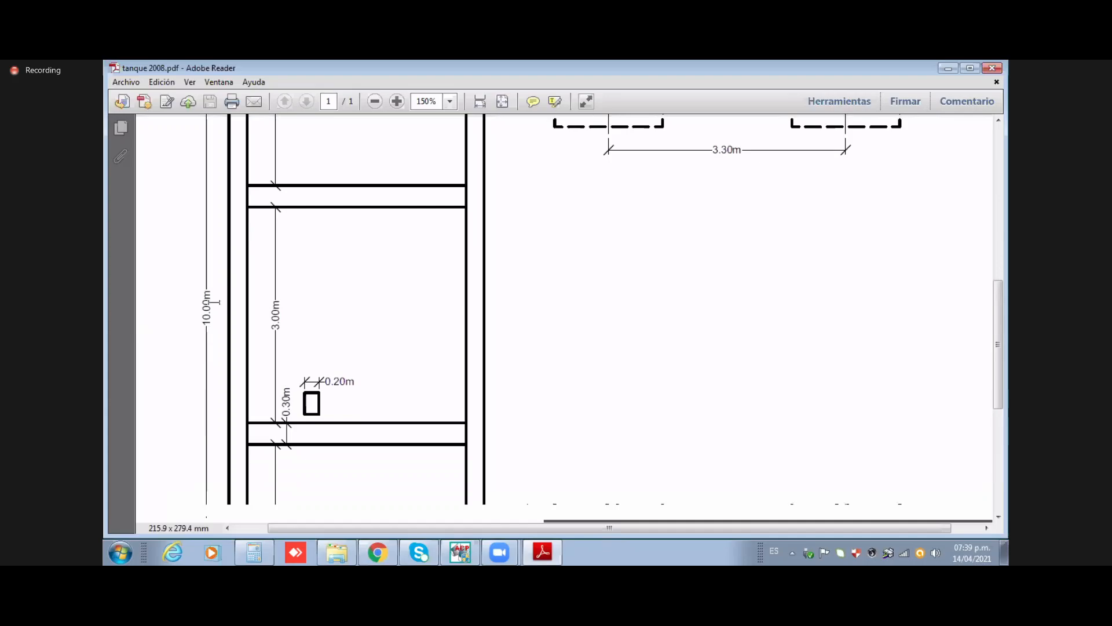
scroll(226, 336, down, 3)
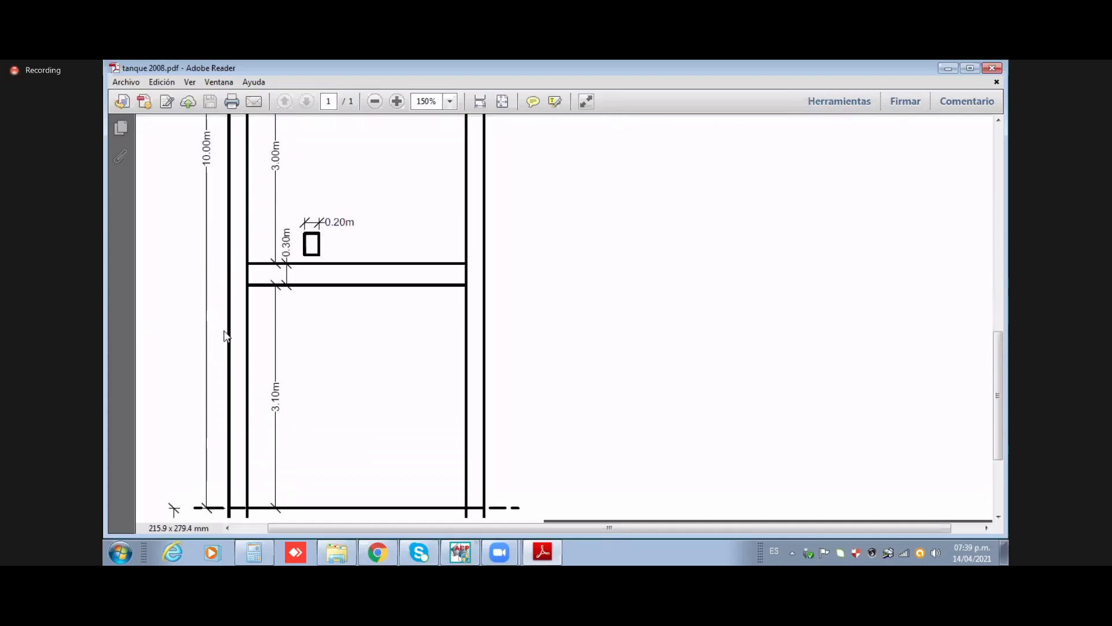
scroll(226, 336, down, 3)
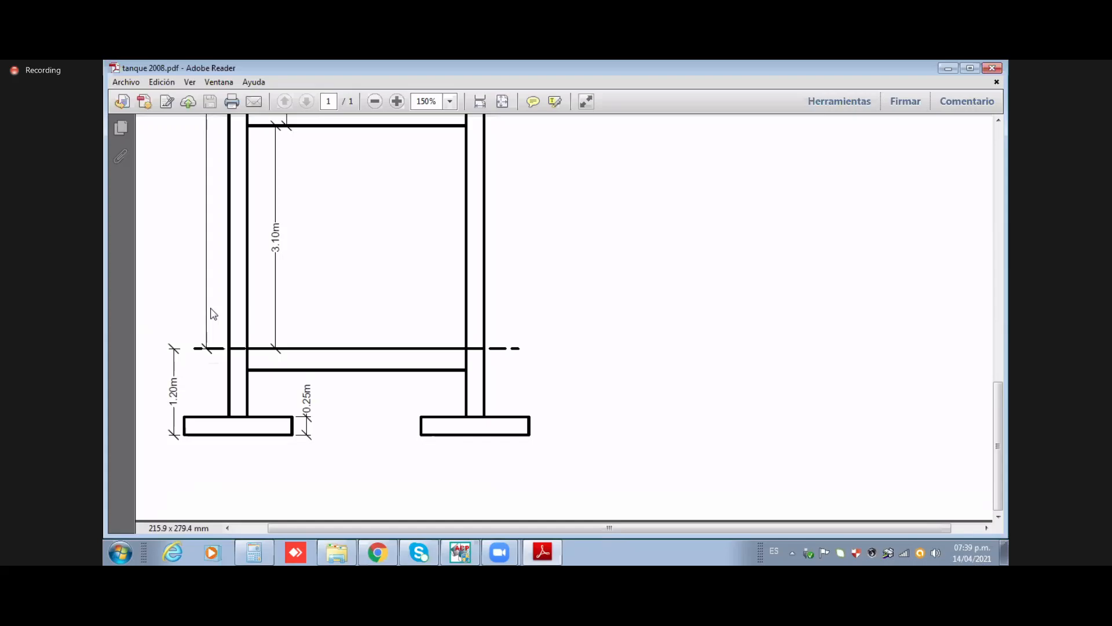
scroll(213, 313, up, 10)
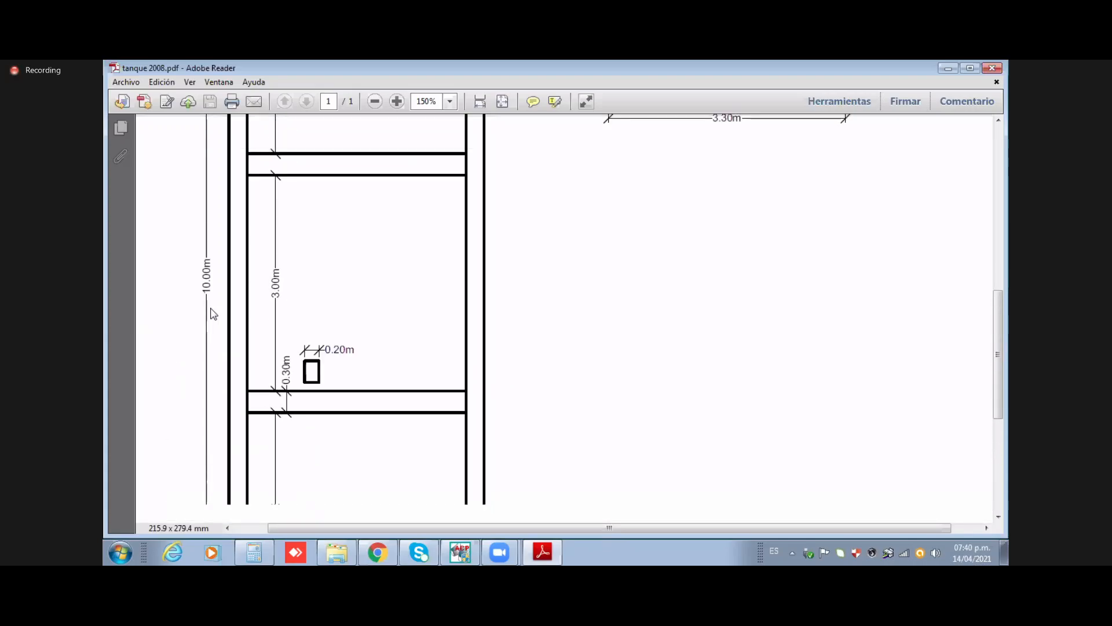
scroll(213, 313, down, 3)
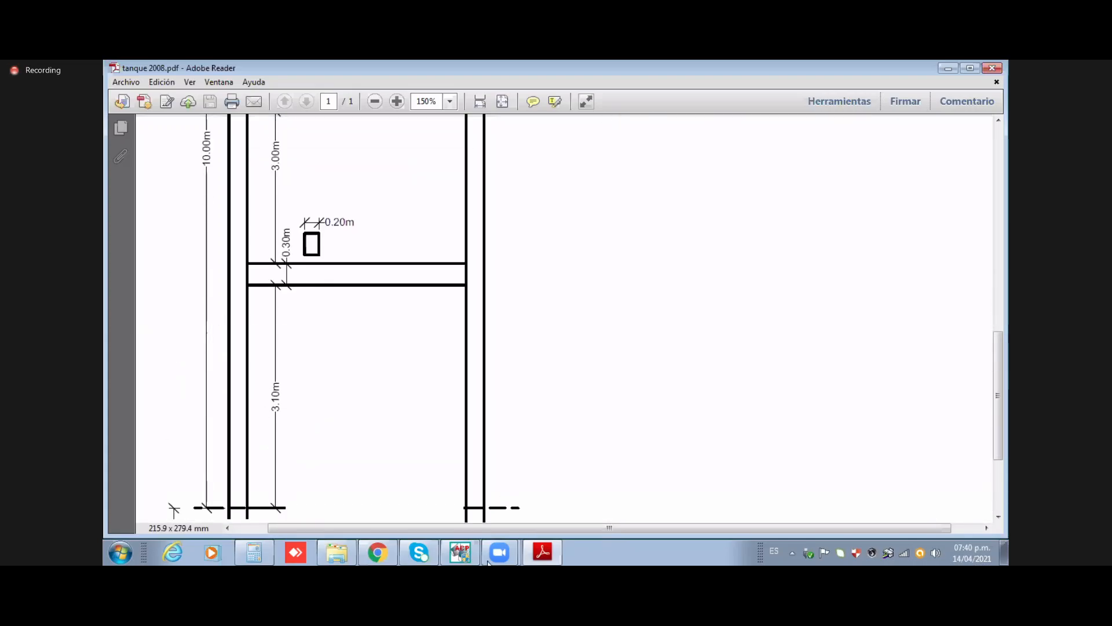
click(460, 551)
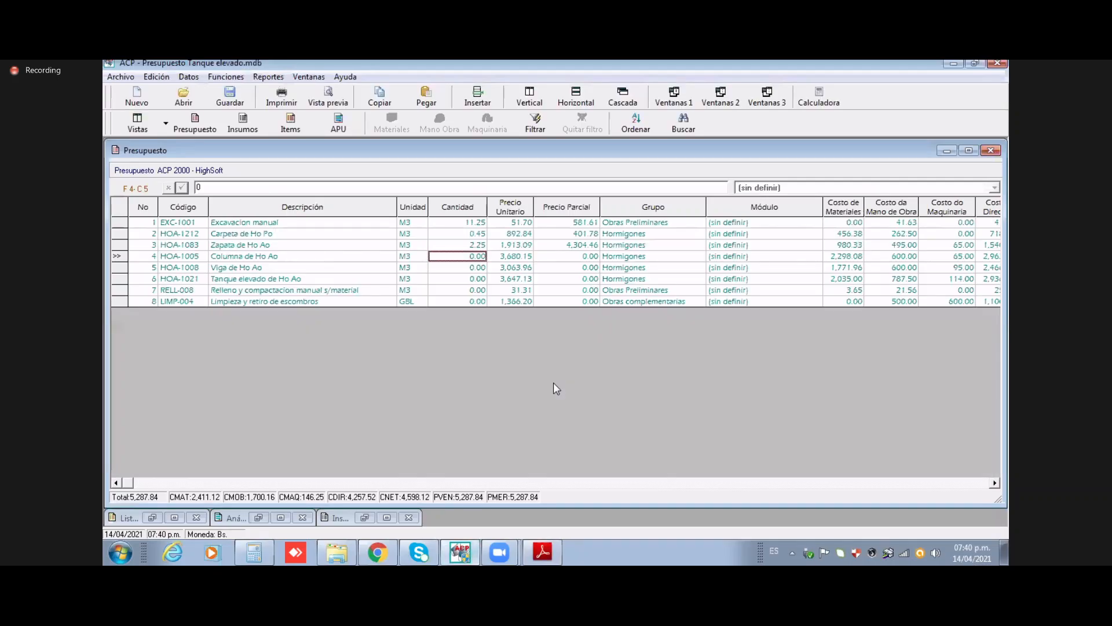
Step: Set the Cantidad of Columna de Ho Ao with the formula =4*0.25*0.25*10.95
text(=)
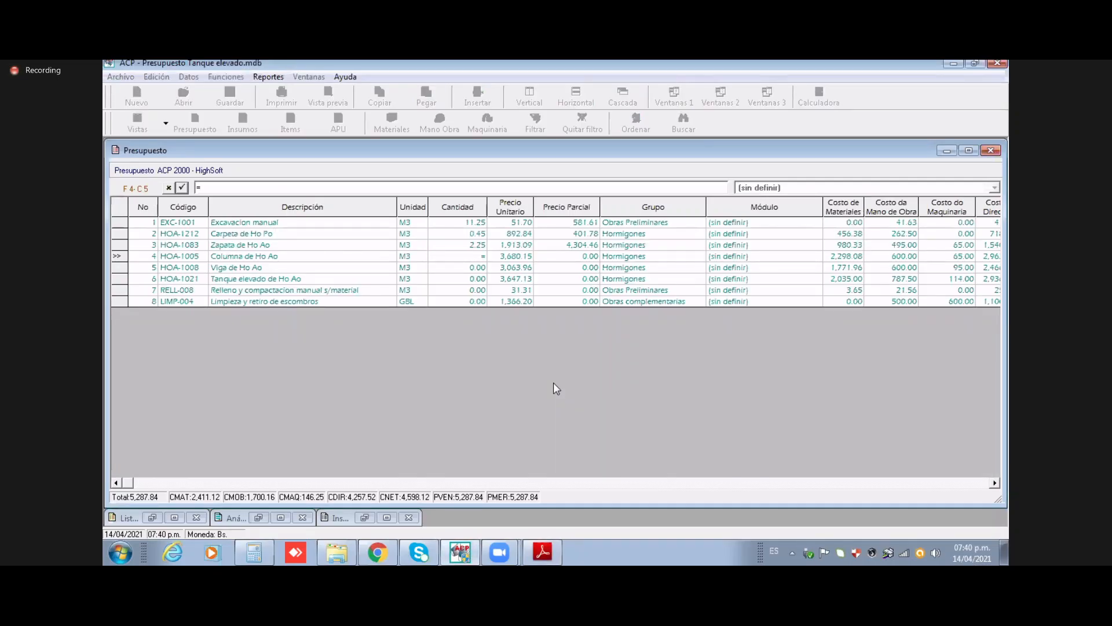
text(4*0.25*0.25*10.95)
key(Return)
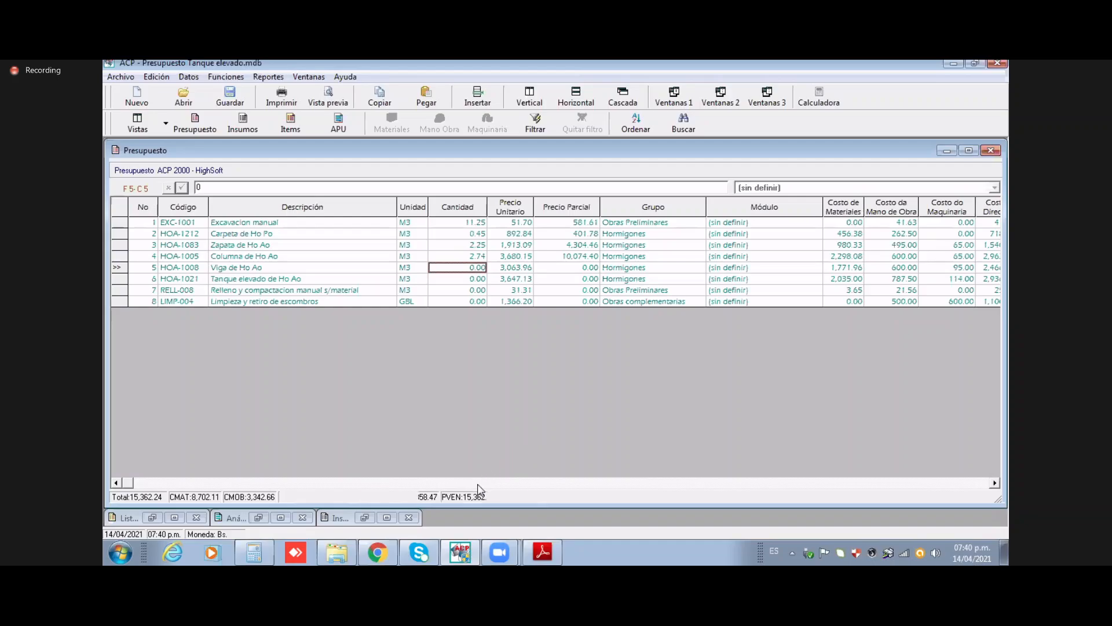
Step: Switch to the tank drawing in Adobe Reader and examine the beams' levels, cross-section and span between the columns
click(543, 551)
scroll(495, 391, down, 3)
scroll(505, 370, up, 10)
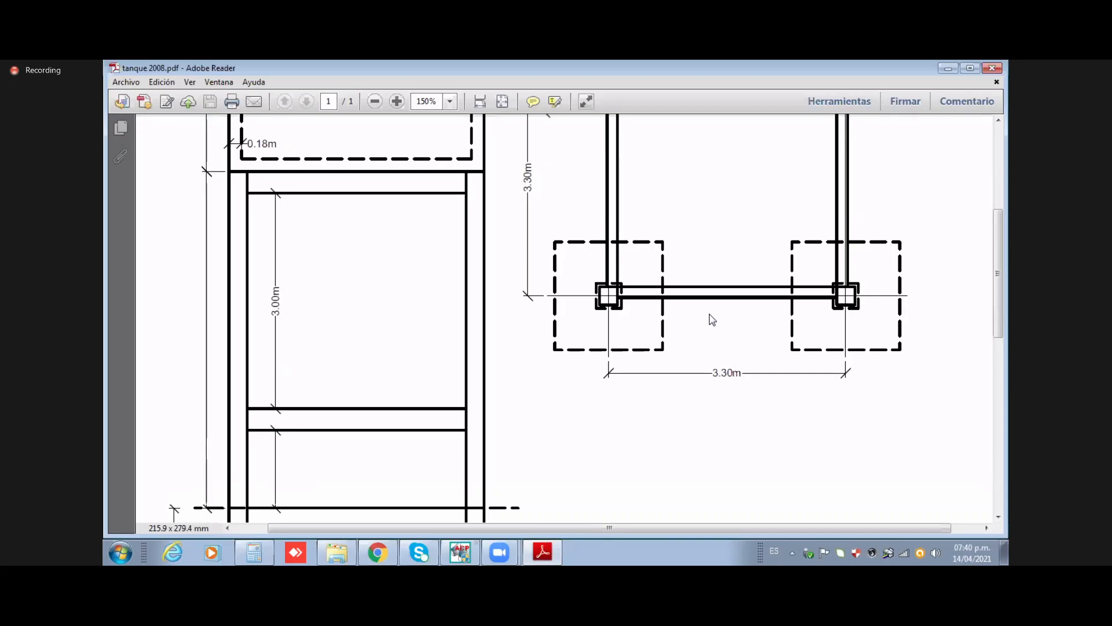
scroll(711, 319, up, 2)
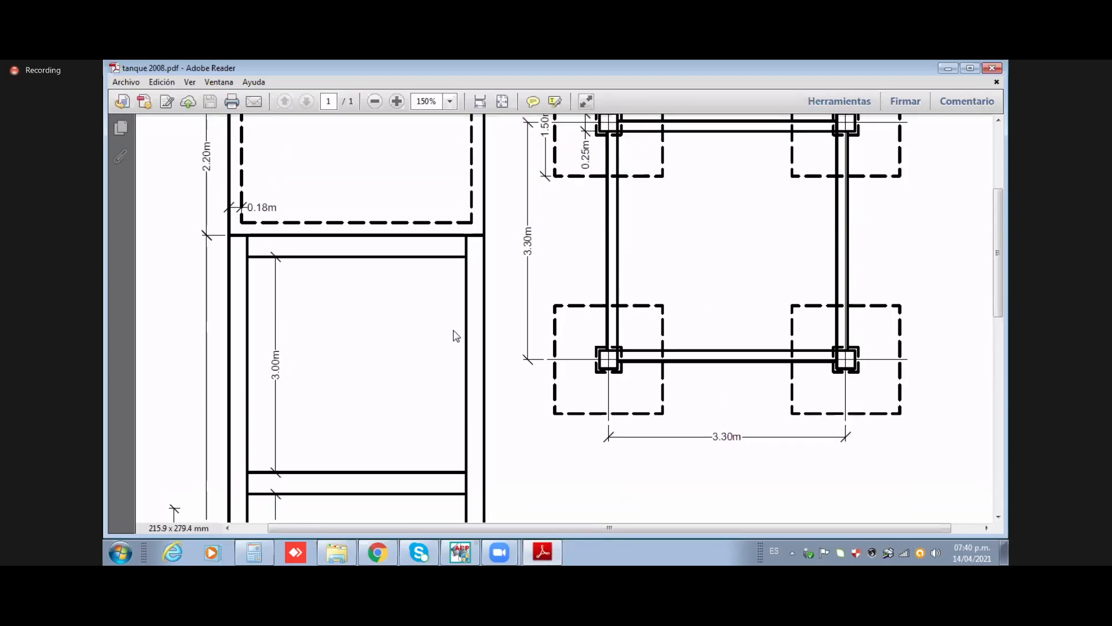
scroll(455, 334, down, 9)
scroll(456, 335, down, 9)
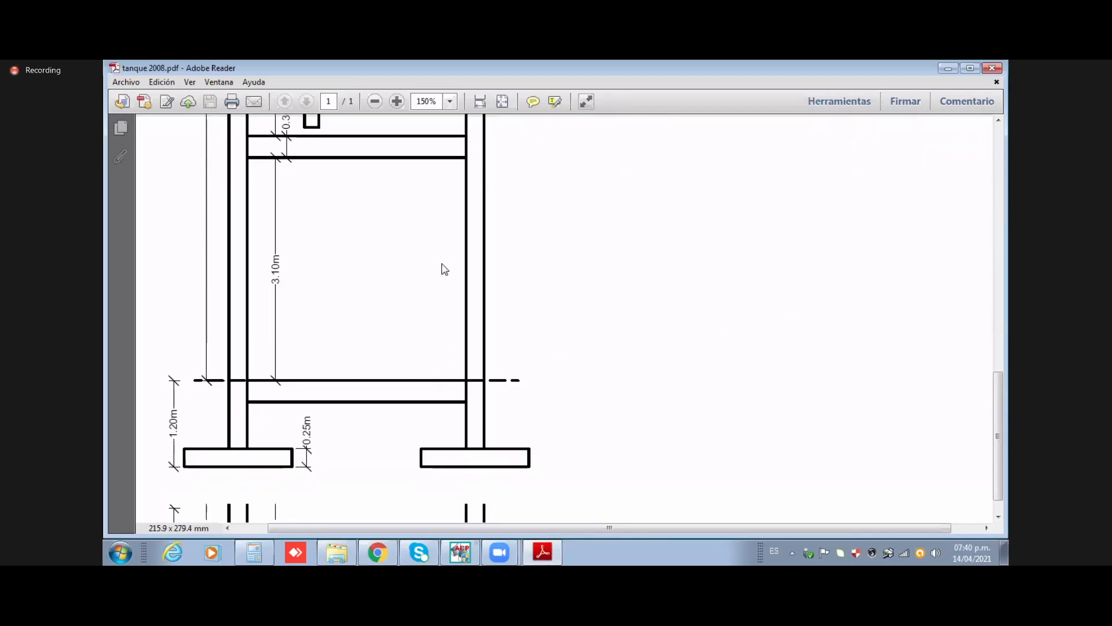
scroll(443, 266, up, 13)
scroll(496, 284, up, 8)
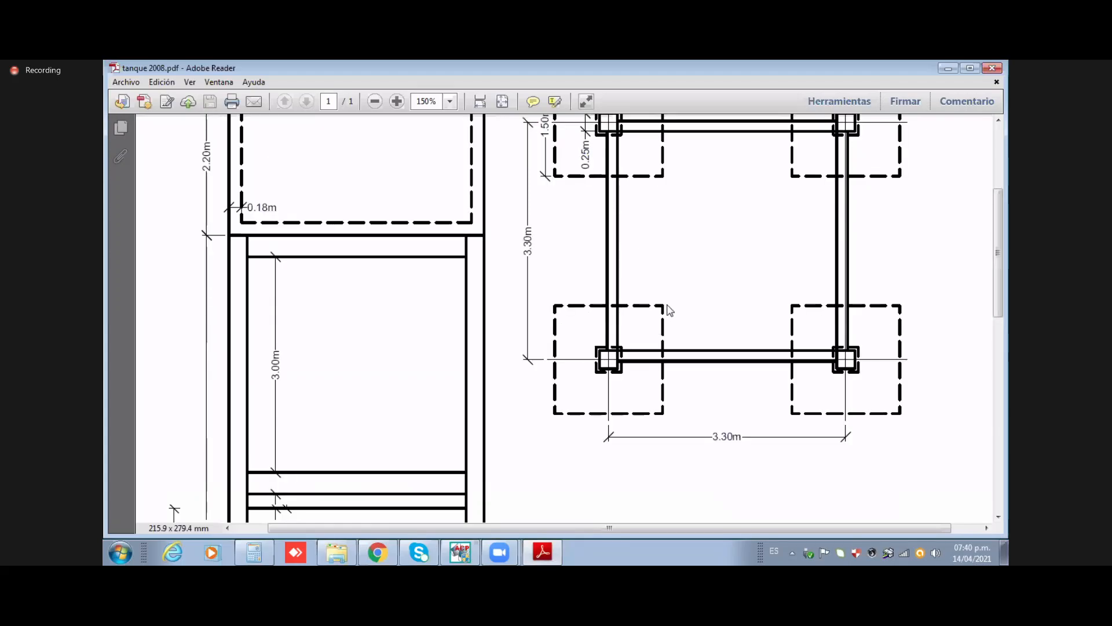
scroll(711, 368, down, 3)
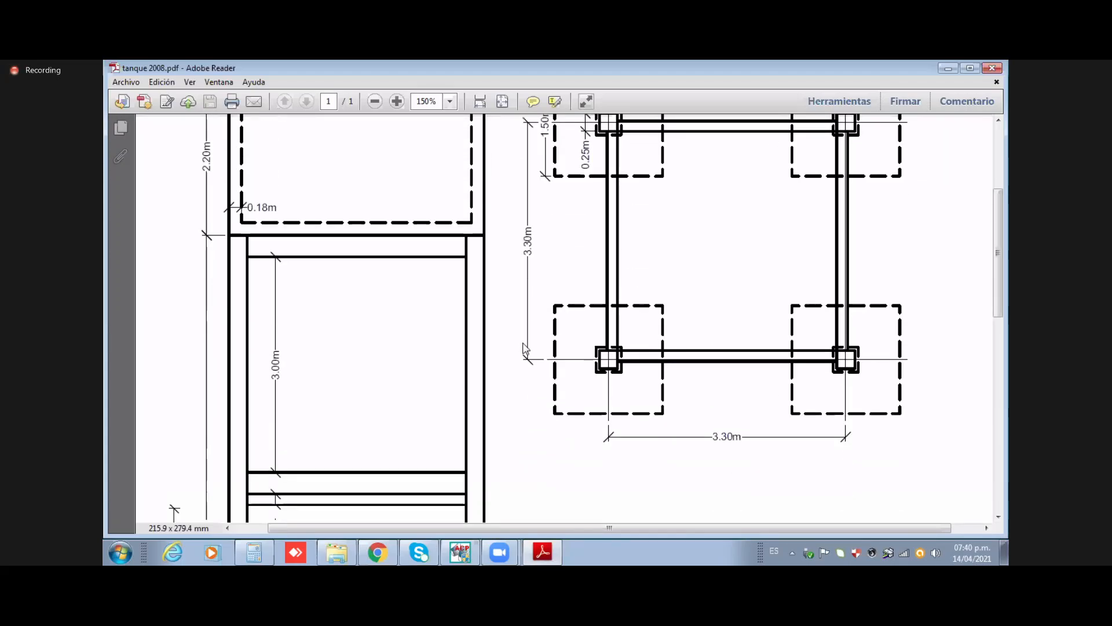
scroll(526, 349, down, 9)
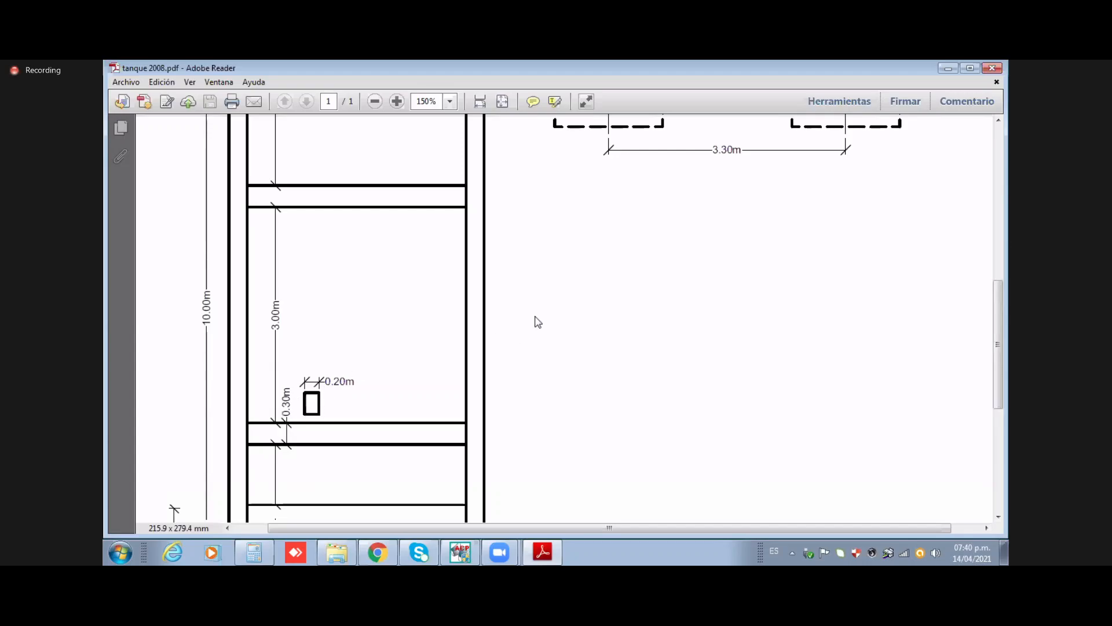
scroll(567, 307, up, 8)
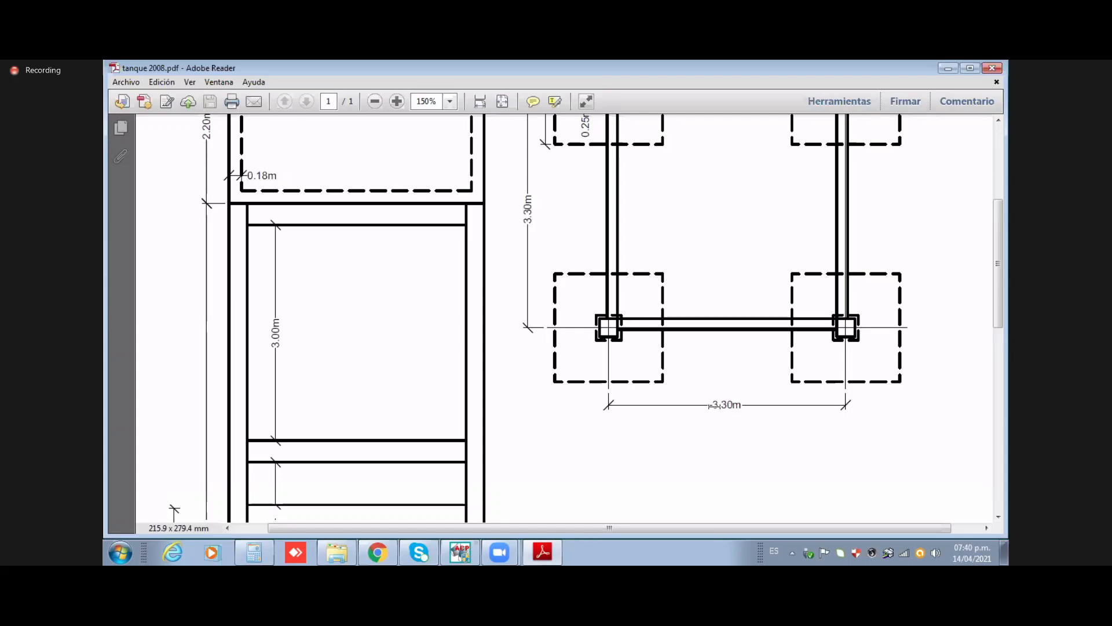
scroll(670, 275, up, 2)
scroll(689, 313, down, 2)
scroll(705, 351, down, 1)
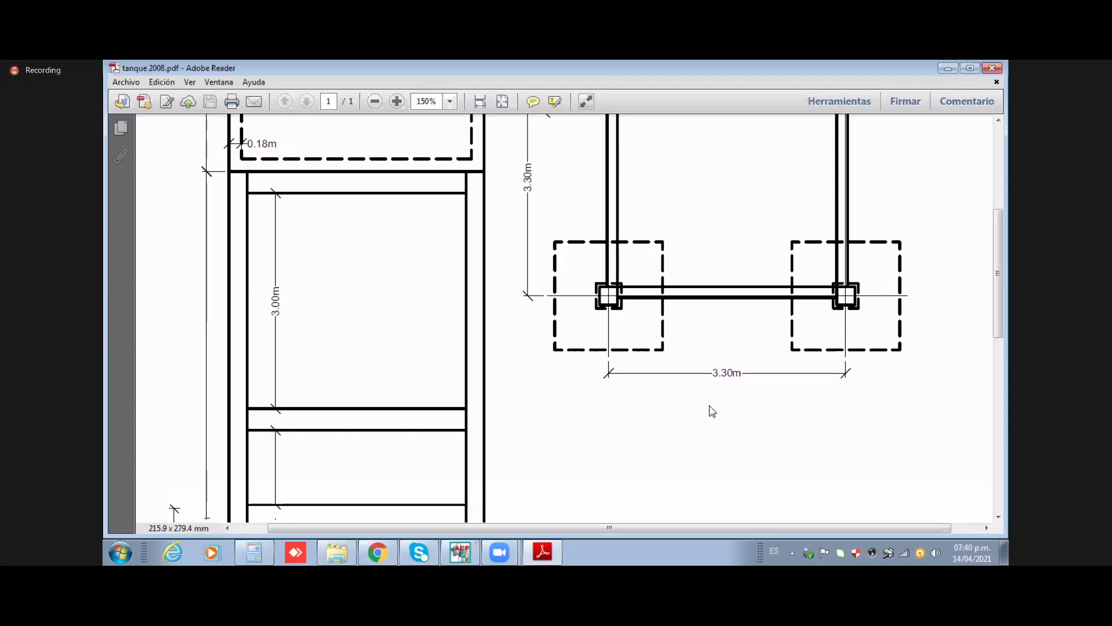
scroll(711, 410, up, 4)
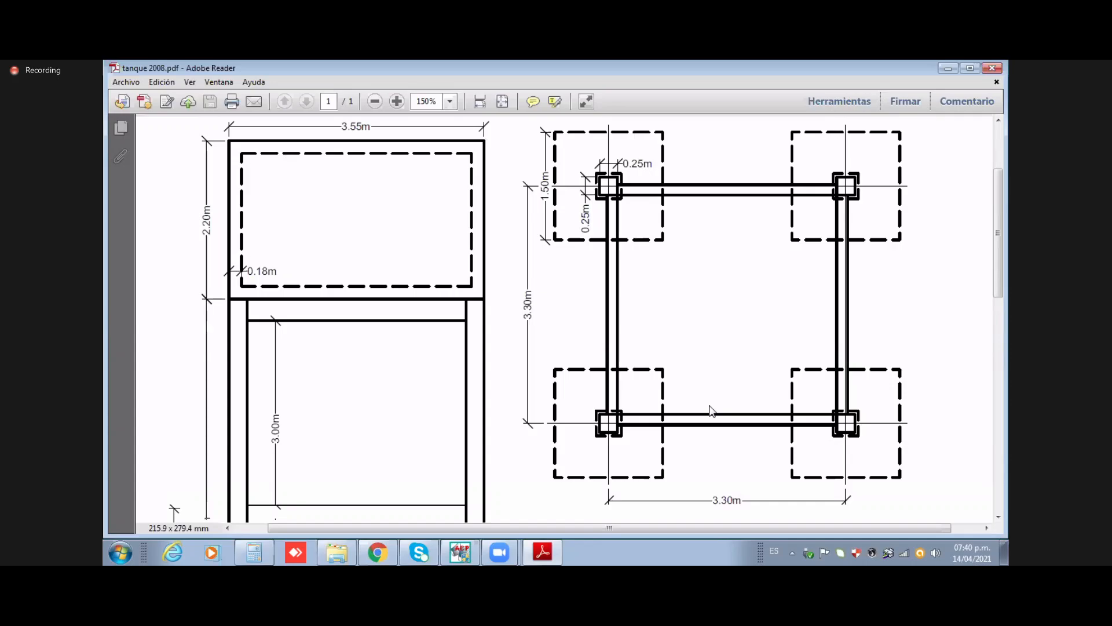
scroll(711, 410, down, 3)
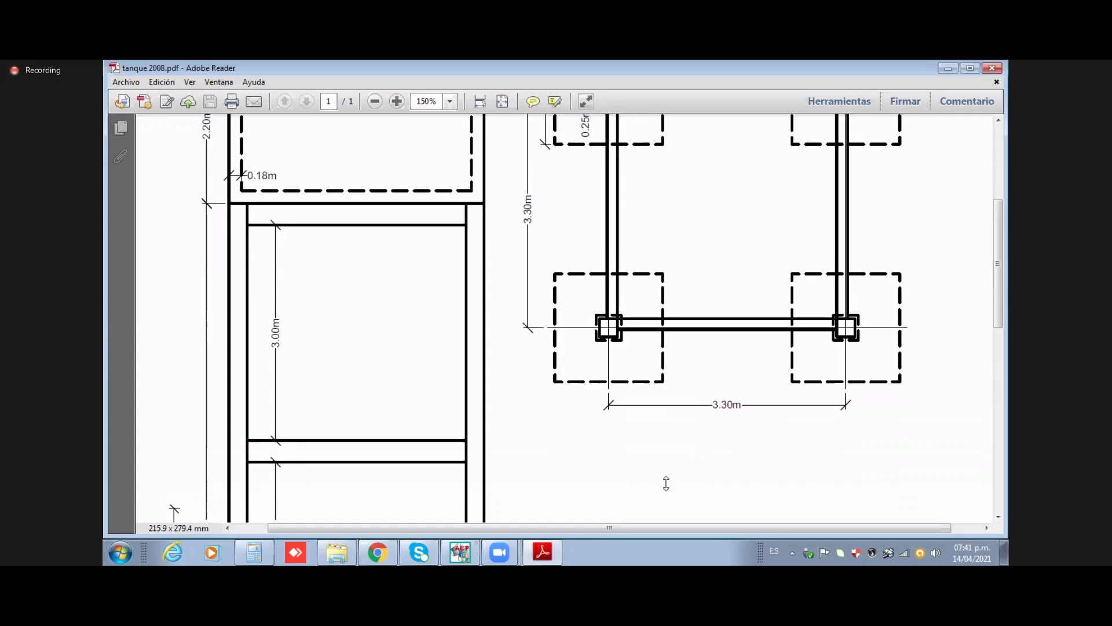
Step: Return to the ACP budget and set the Cantidad of Viga de Ho Ao with the formula =16*0.2*0.3*3.05
click(463, 559)
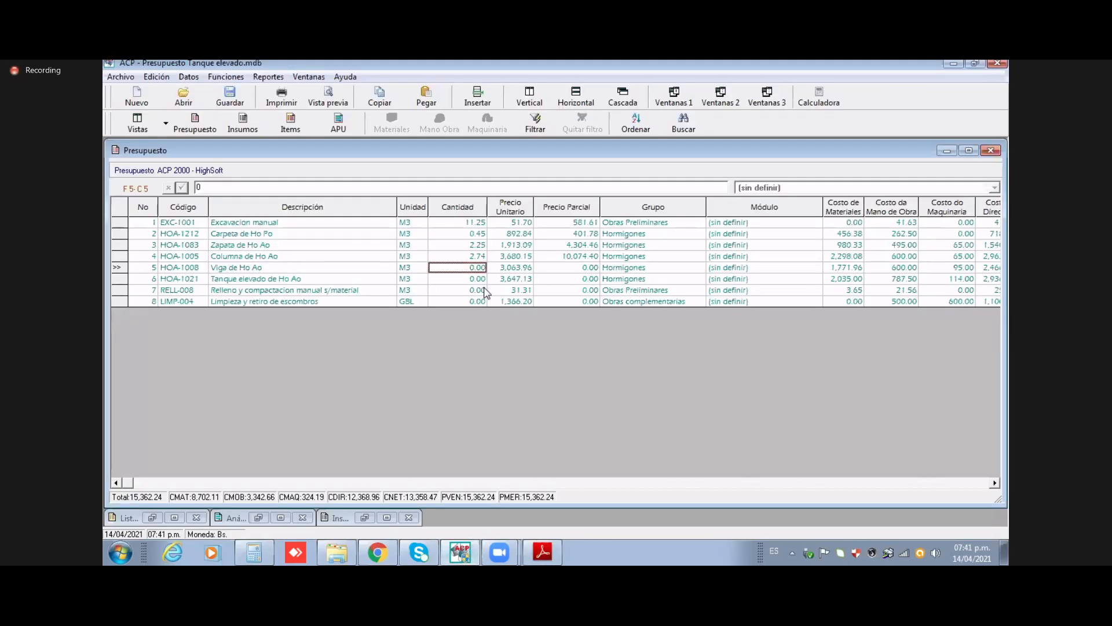
text(=16)
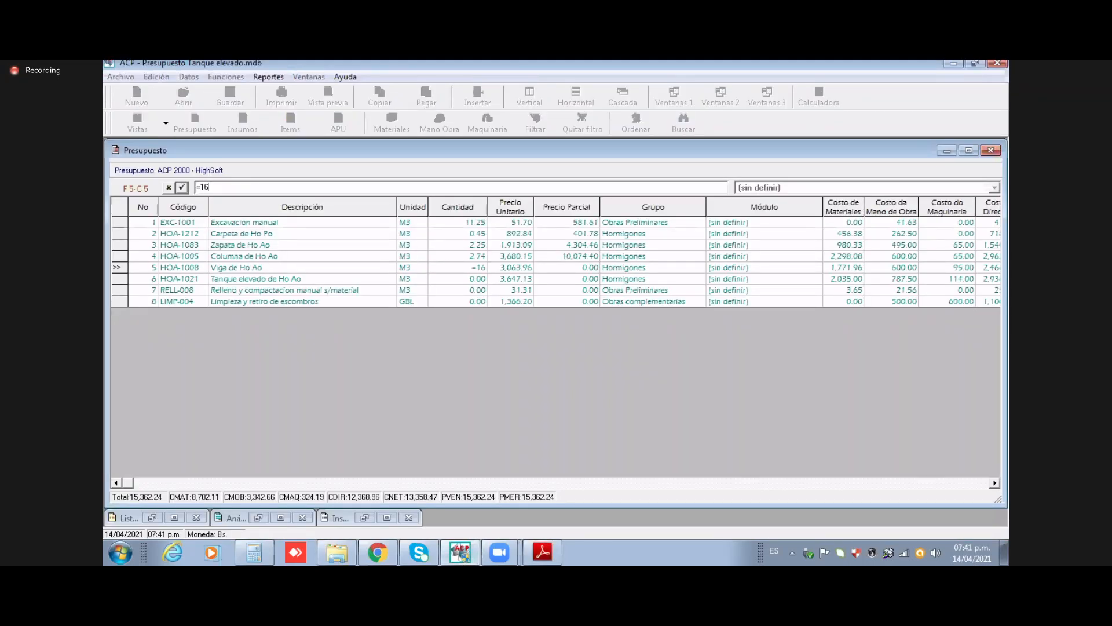
text(*0.2*0.3*3.05)
key(Return)
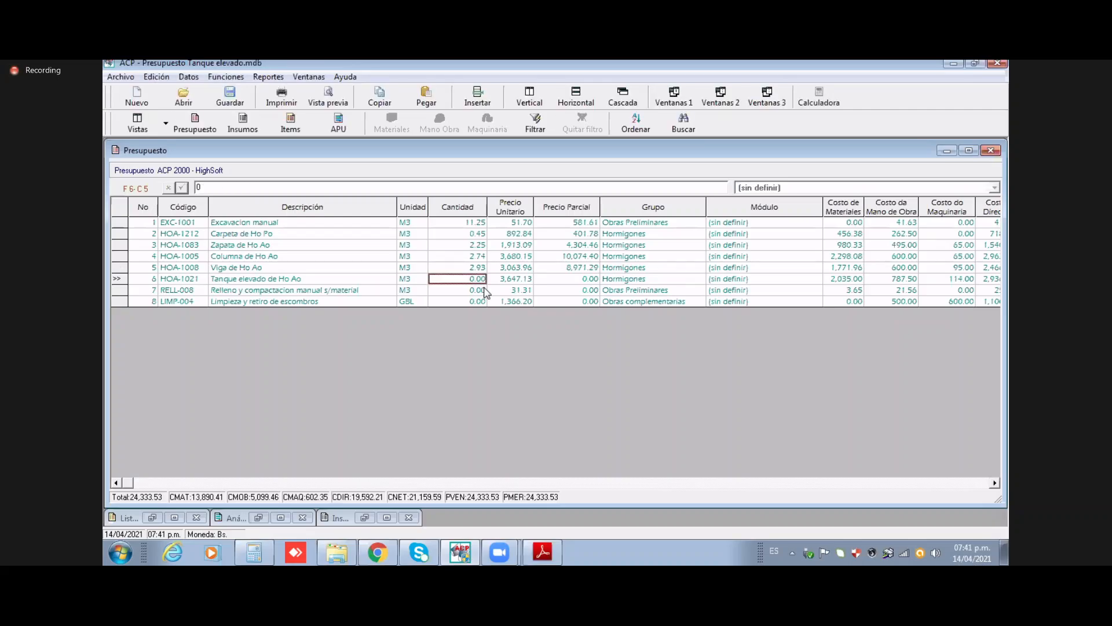
key(Up)
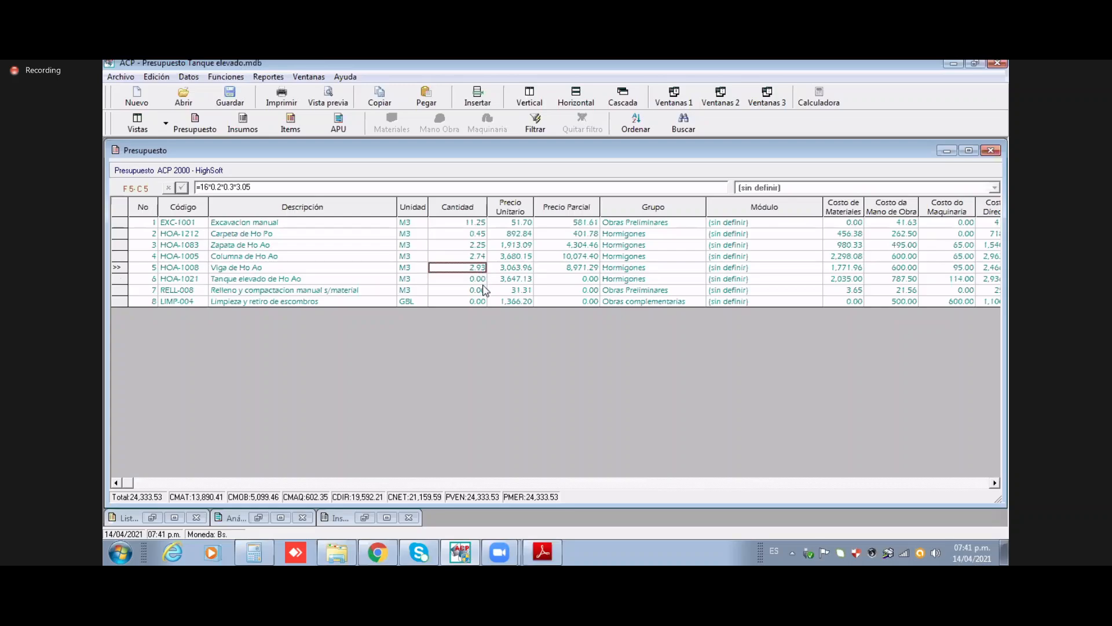
Step: Select the Cantidad of Tanque elevado de Ho Ao and examine the tank's outer dimensions and wall thickness in the drawing
click(480, 282)
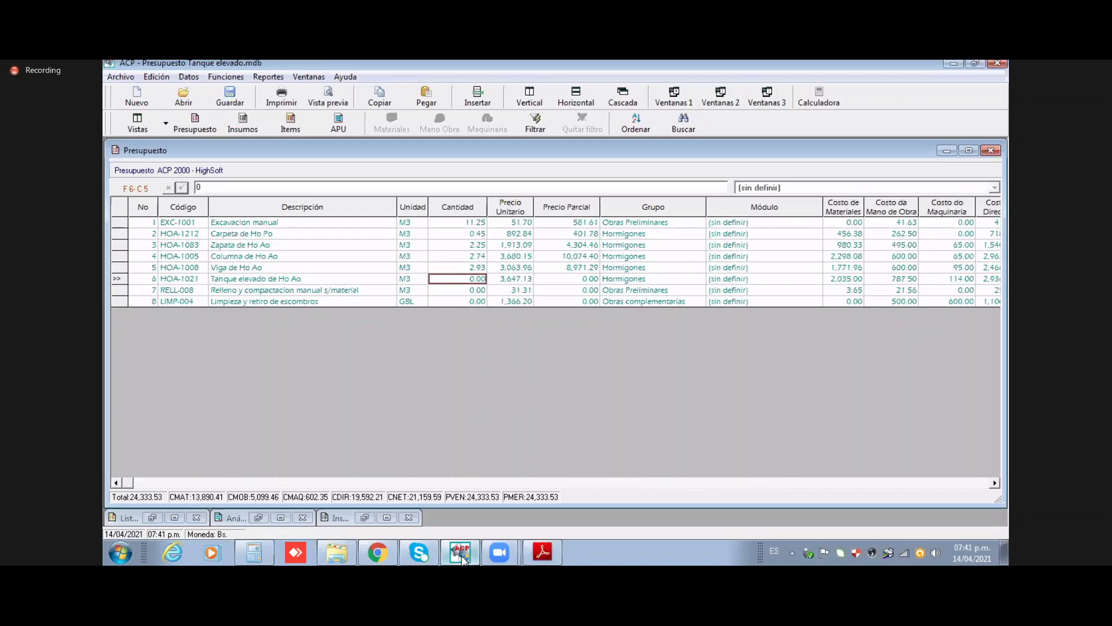
click(553, 559)
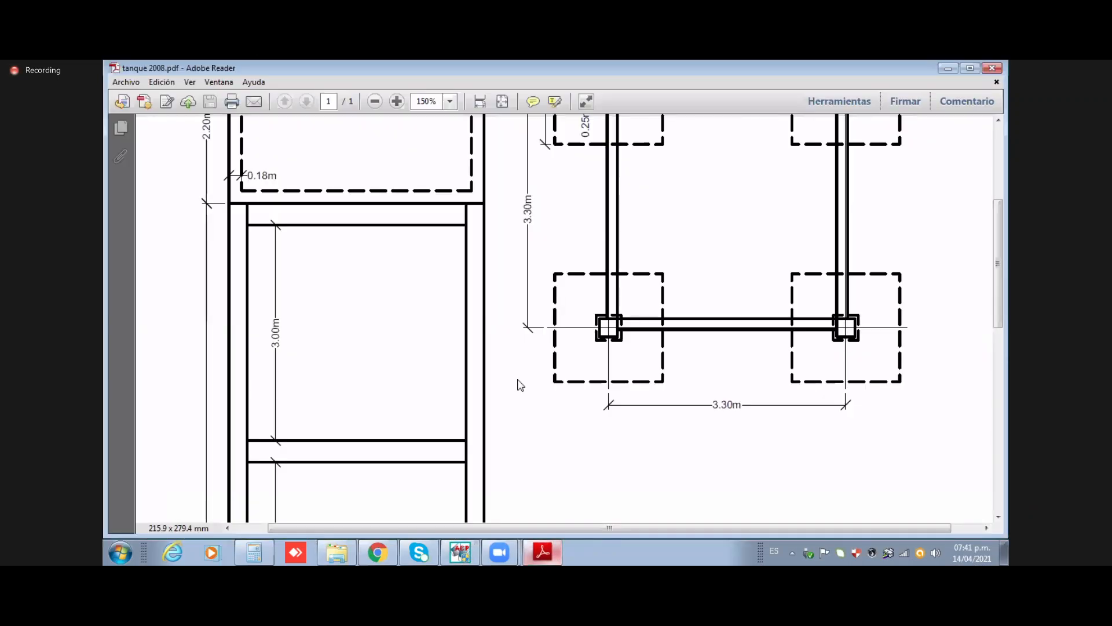
scroll(516, 385, up, 5)
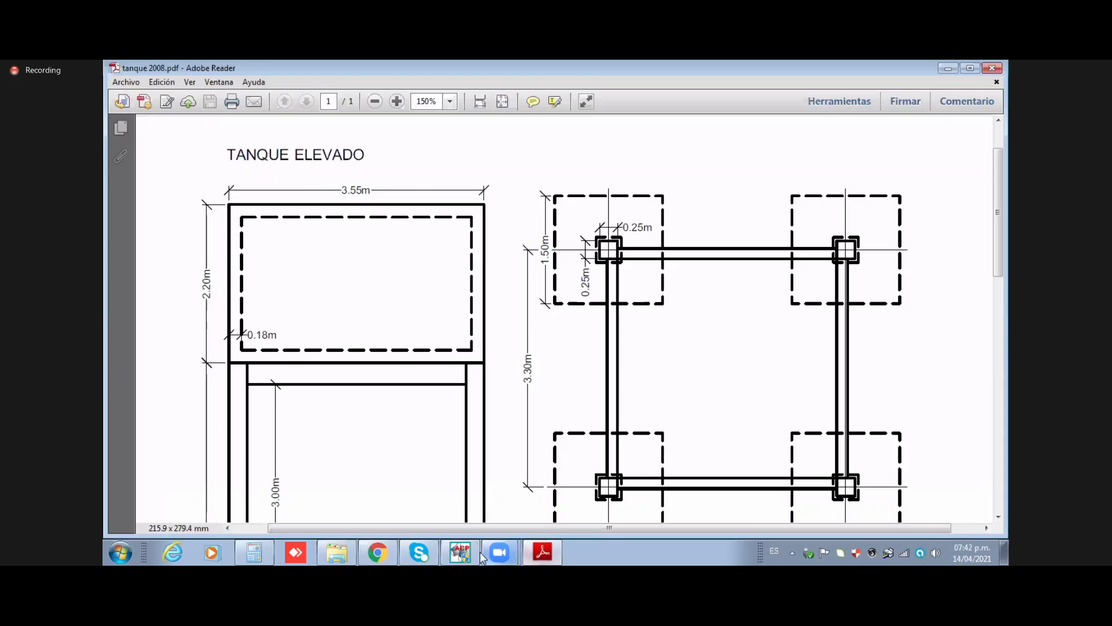
Step: In ACP, enter =3.55*3.55*2.2-(3.55-0.36)*(3.55-0.36 as the Cantidad formula of Tanque elevado de Ho Ao, rechecking the wall thickness in the drawing
click(461, 553)
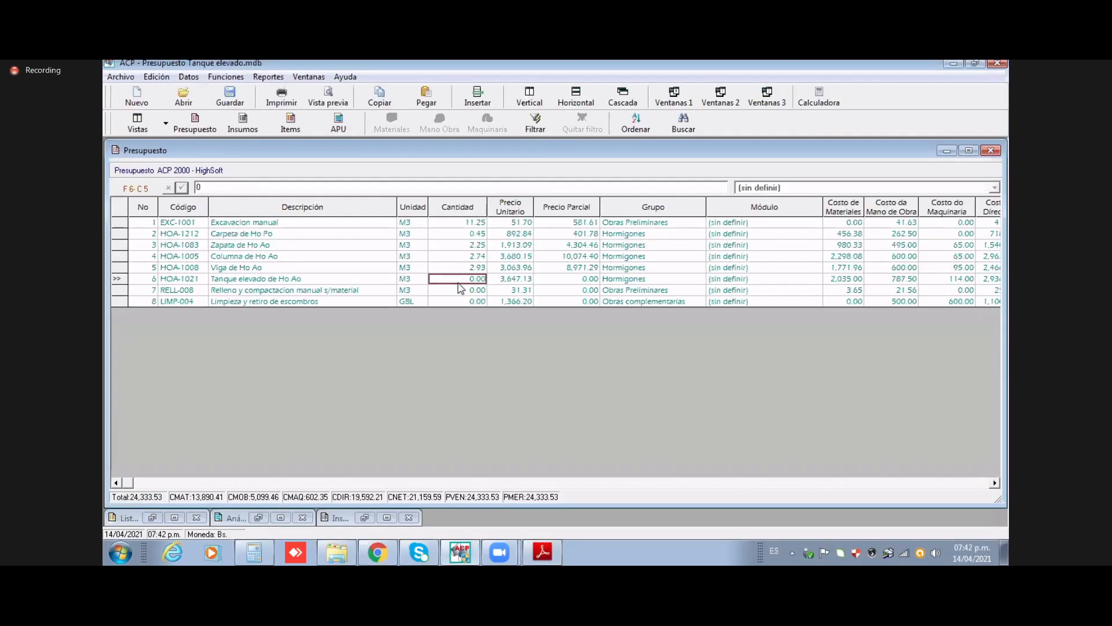
text(=)
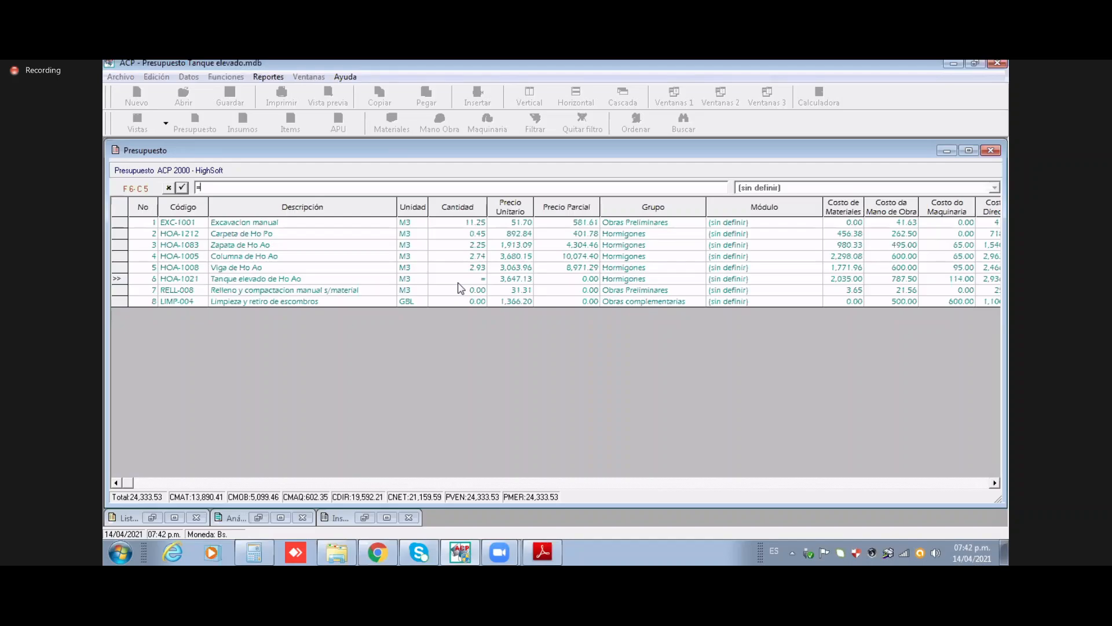
text(3.55*3.55*2.2)
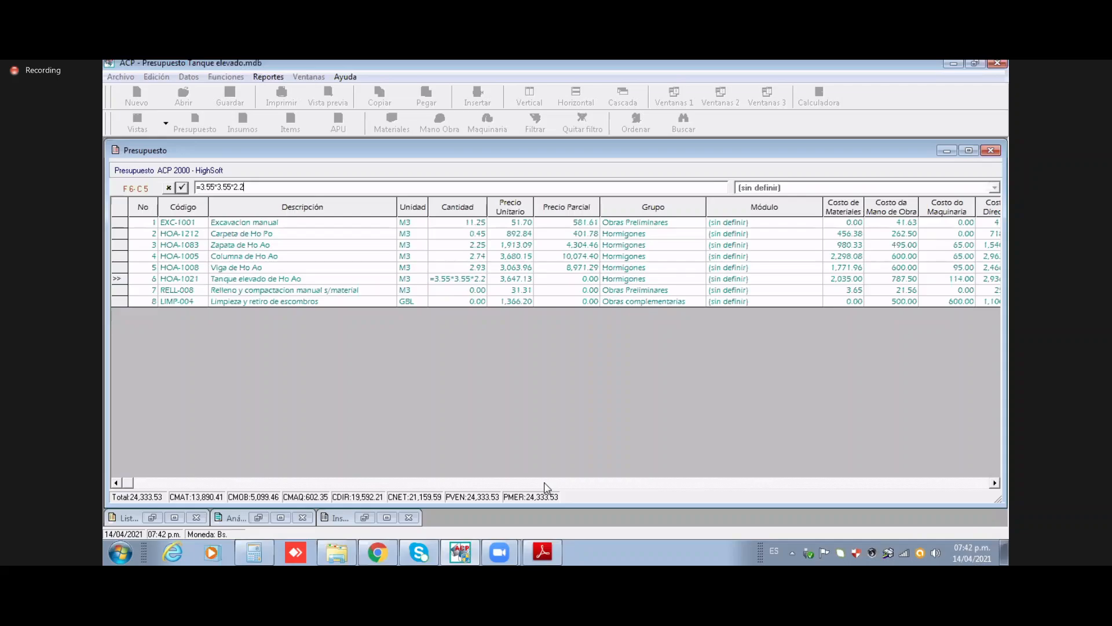
click(543, 551)
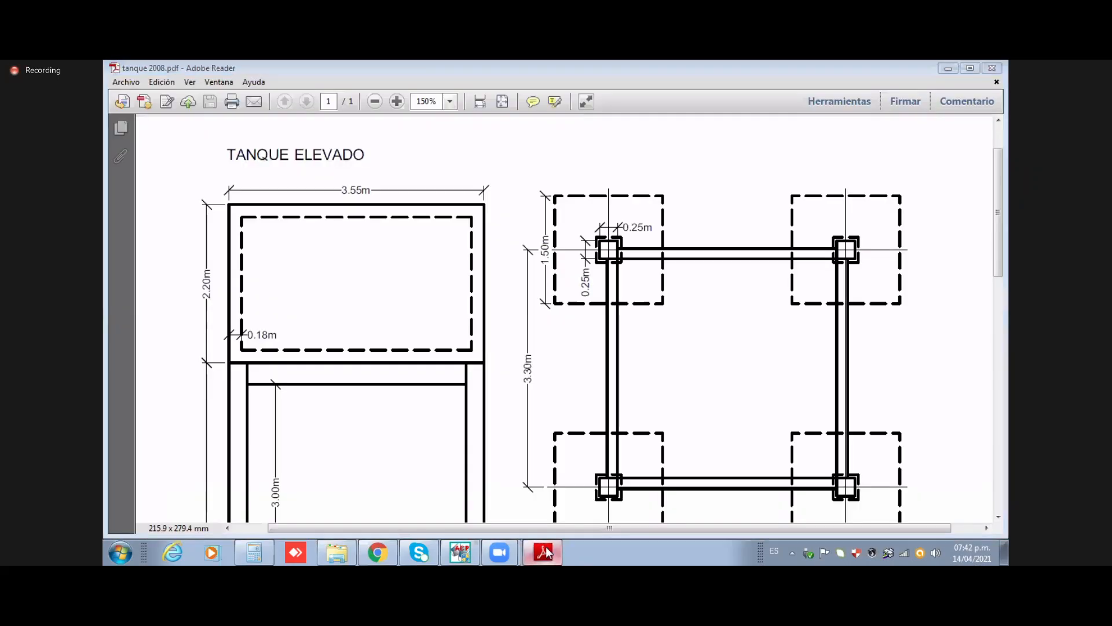
key(alt+Tab)
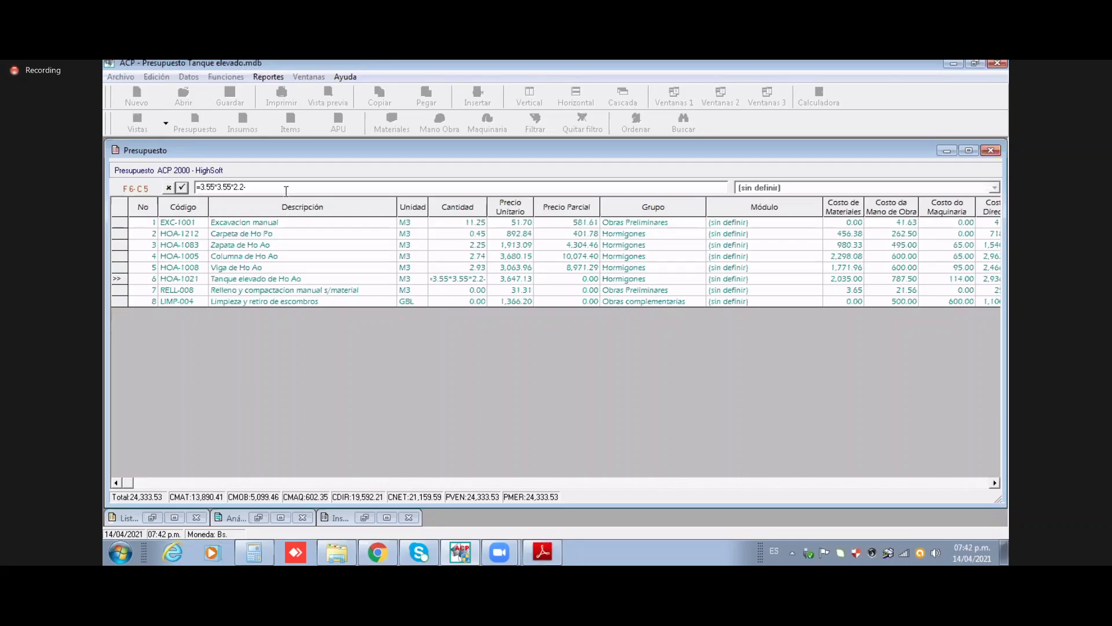
text((3.55-0.36)*(3.55-0.36)
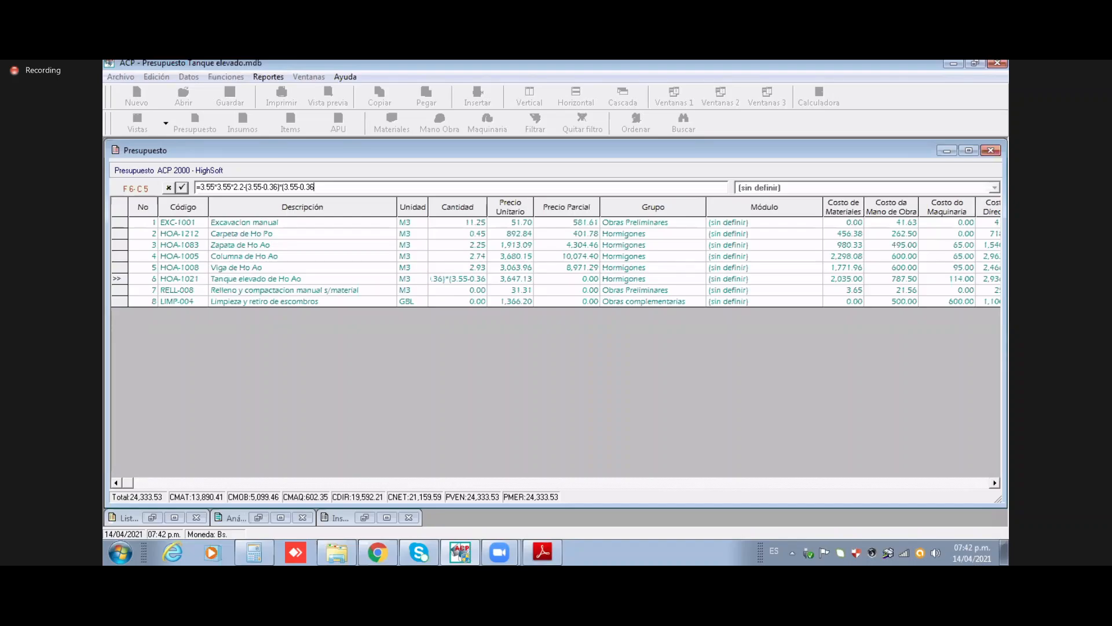
Step: Complete the quantity formula for Tanque elevado de Ho Ao as =3.55*3.55*2.2-(3.55-0.36)*(3.55-0.36)*(2.20-0.36) and save the budget
text()*(2.20)
text(-0.36))
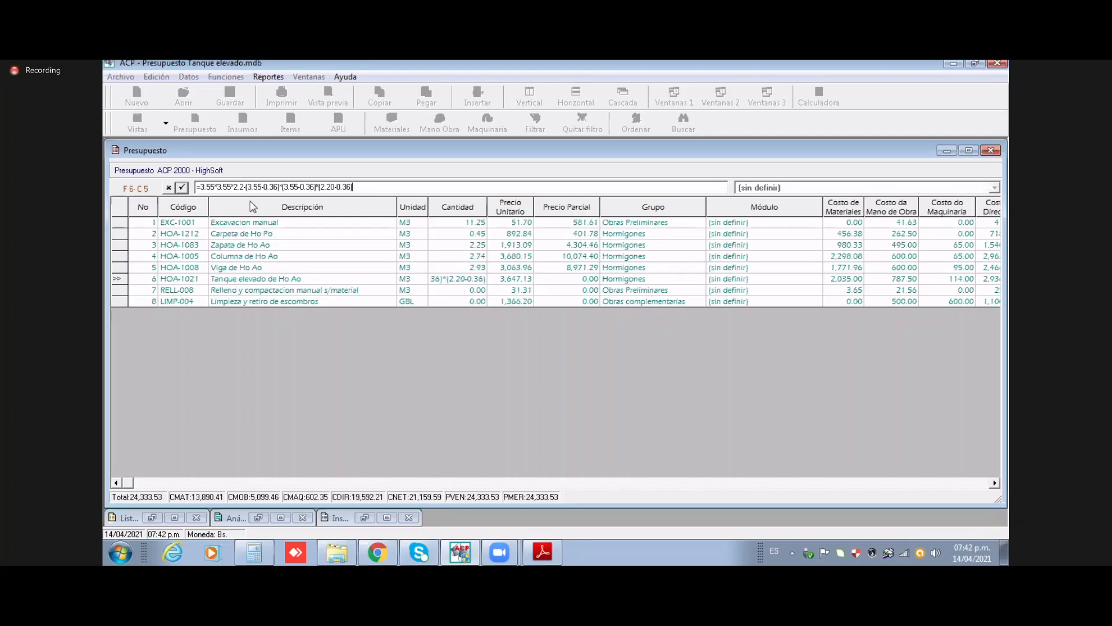
click(182, 188)
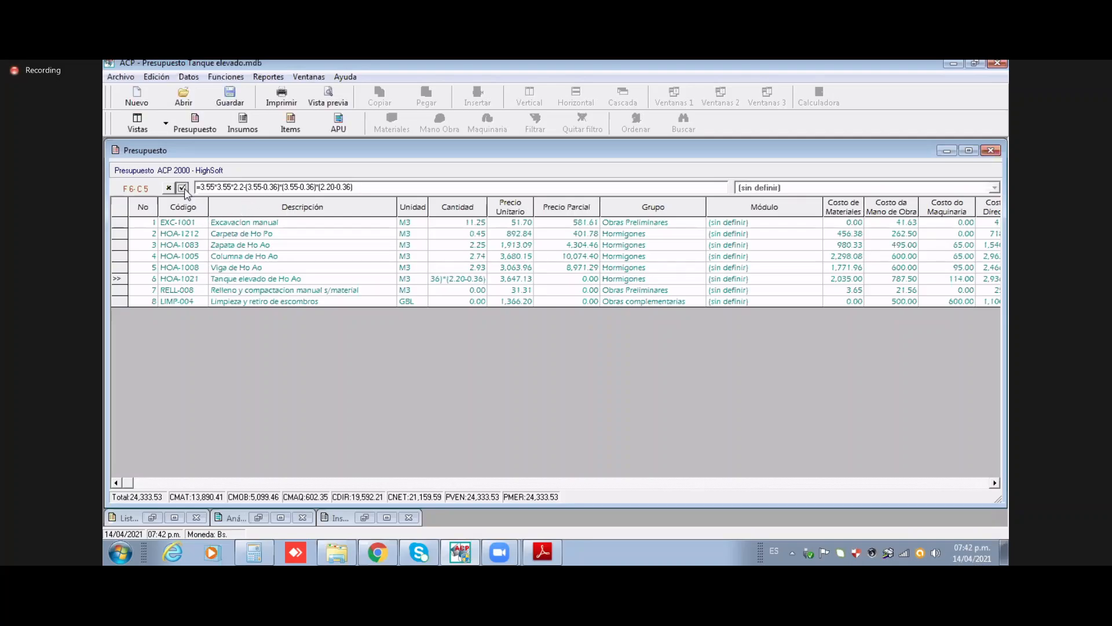
click(461, 281)
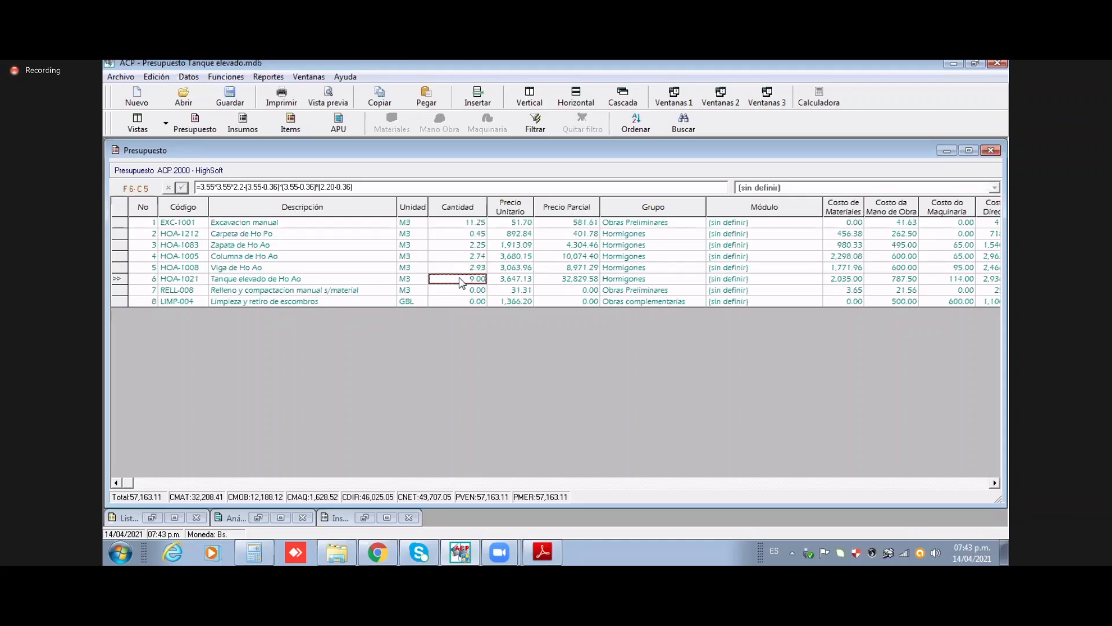
click(232, 100)
Step: Check the footing dimensions in tanque 2008.pdf and set the quantity of Relleno y compactacion manual s/material to =4*1.5*1.5*0.95 in the ACP budget
click(457, 293)
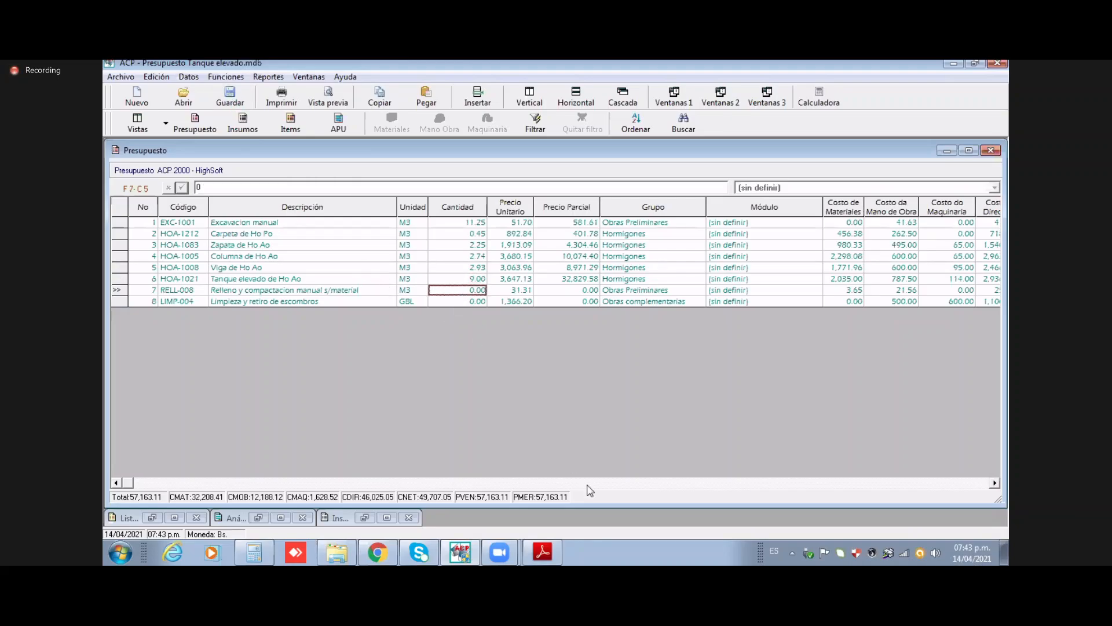
click(539, 562)
scroll(504, 397, down, 10)
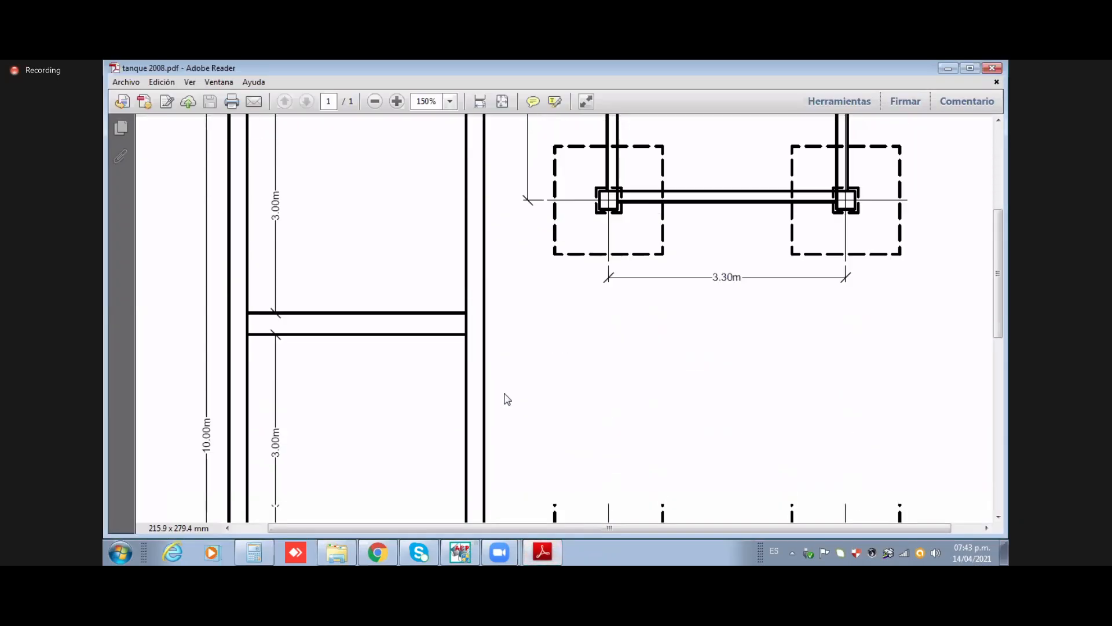
scroll(504, 397, down, 2)
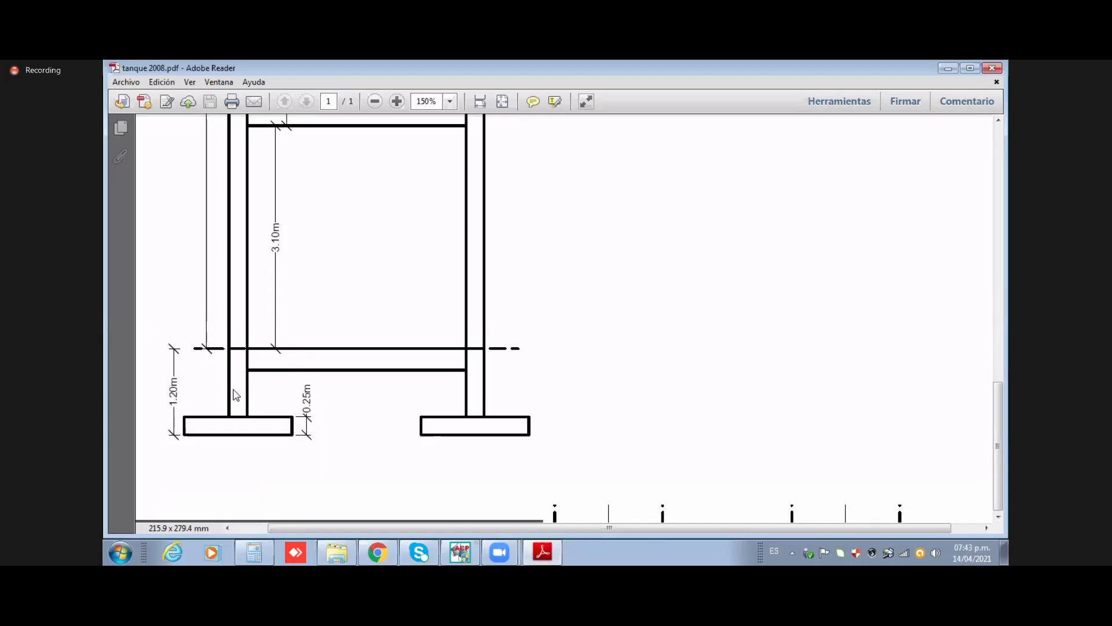
click(465, 550)
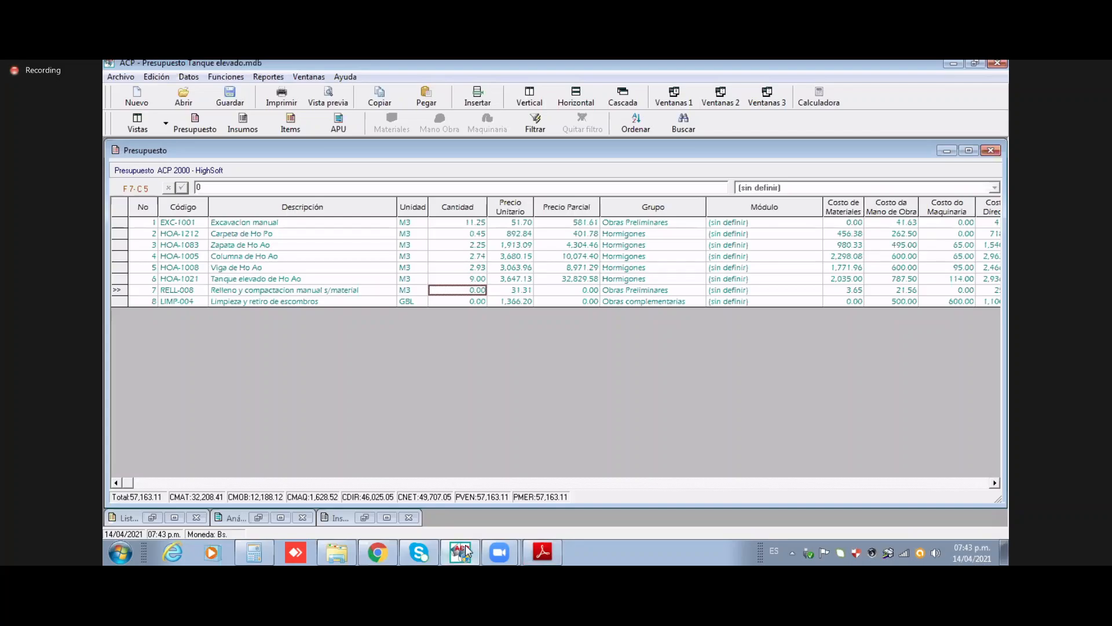
text(=)
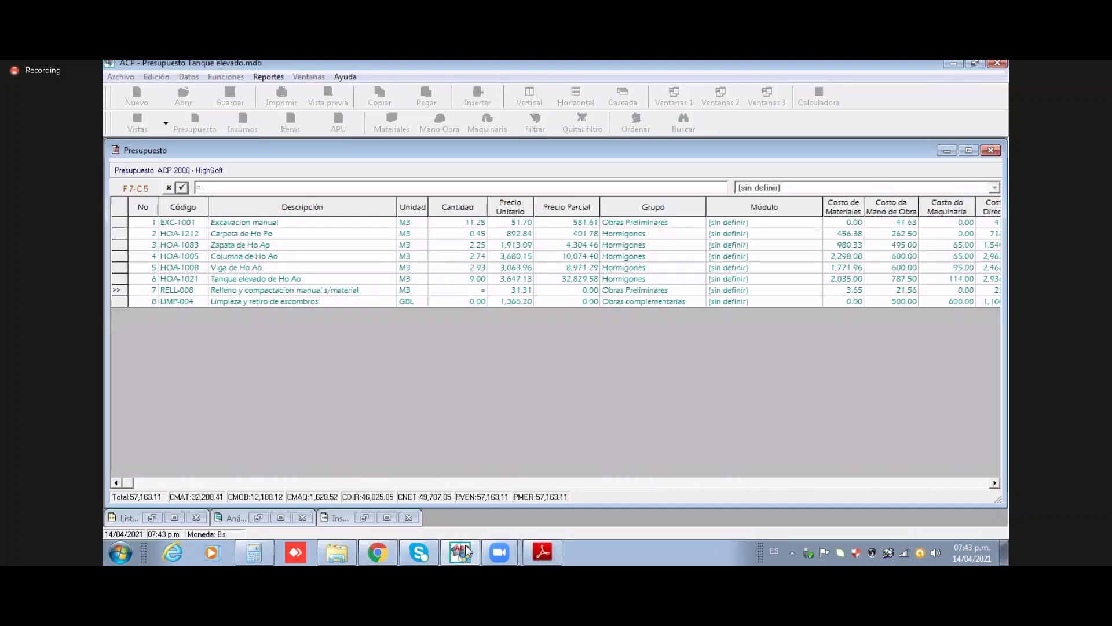
text(4*1.5*1.5*0.95)
key(Return)
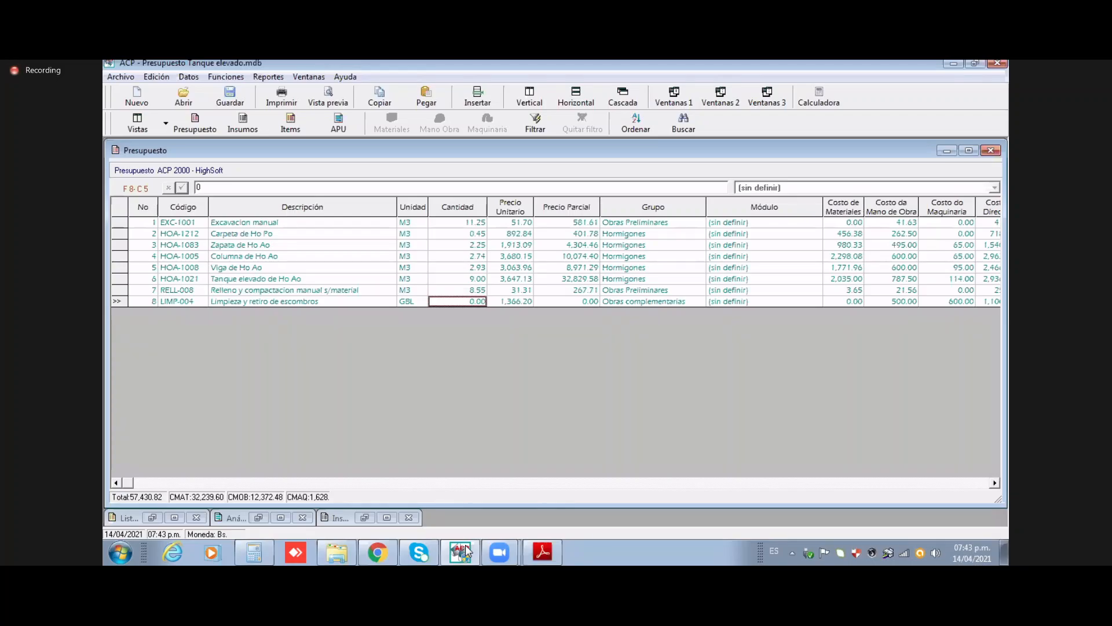
Step: Set the quantity of Limpieza y retiro de escombros to 1 and save the budget
text(1)
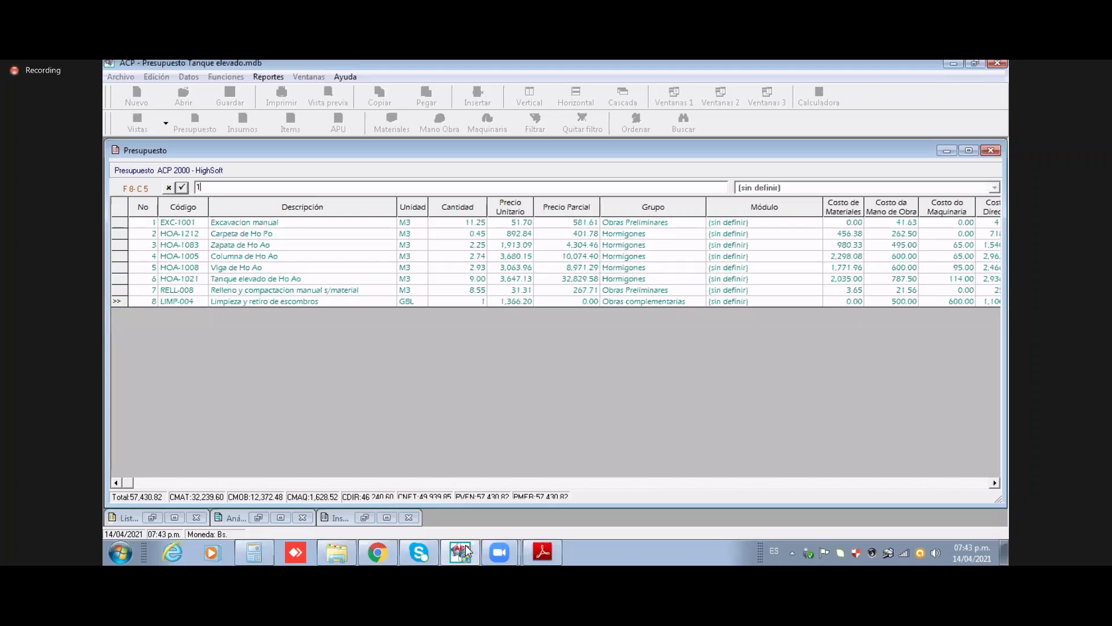
key(Return)
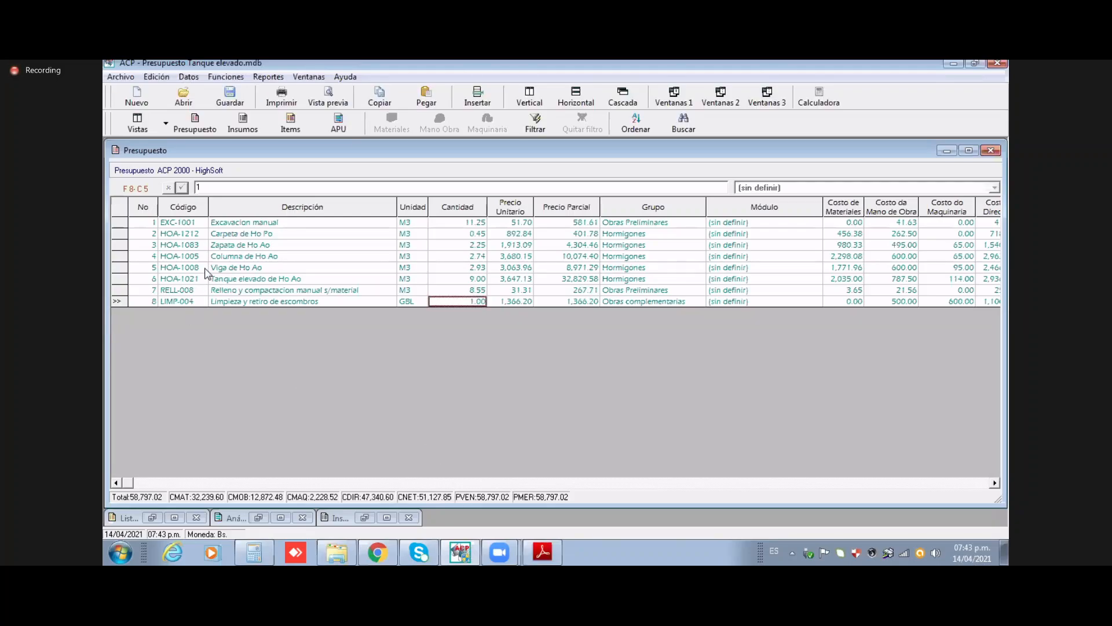
click(230, 96)
Step: Delete item HOA-1005 Columna de Ho Ao from the budget
click(126, 257)
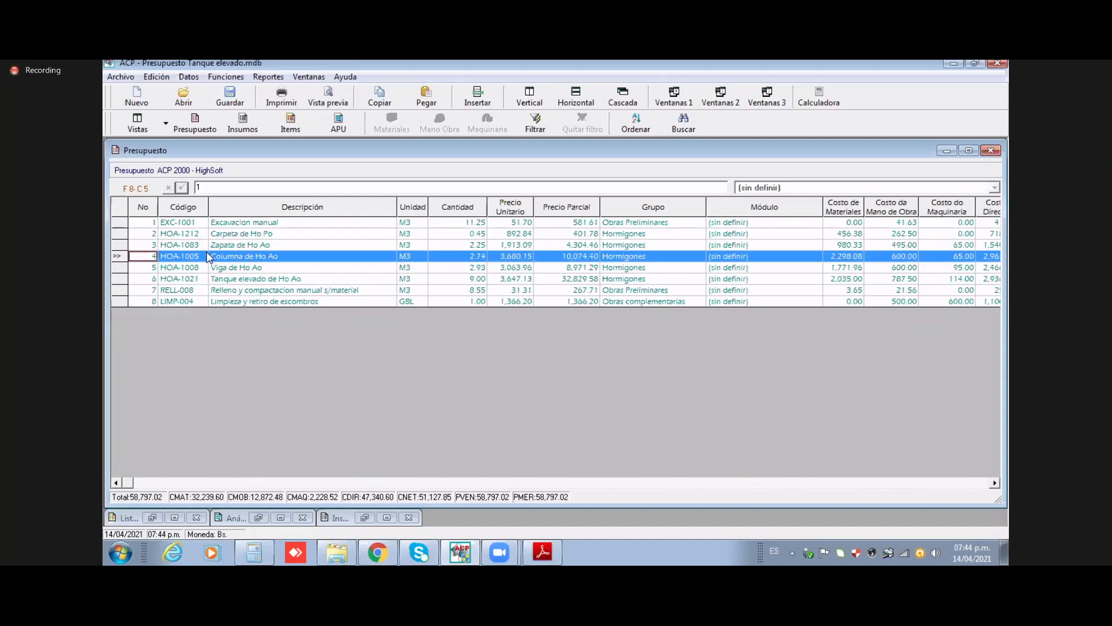
right_click(290, 263)
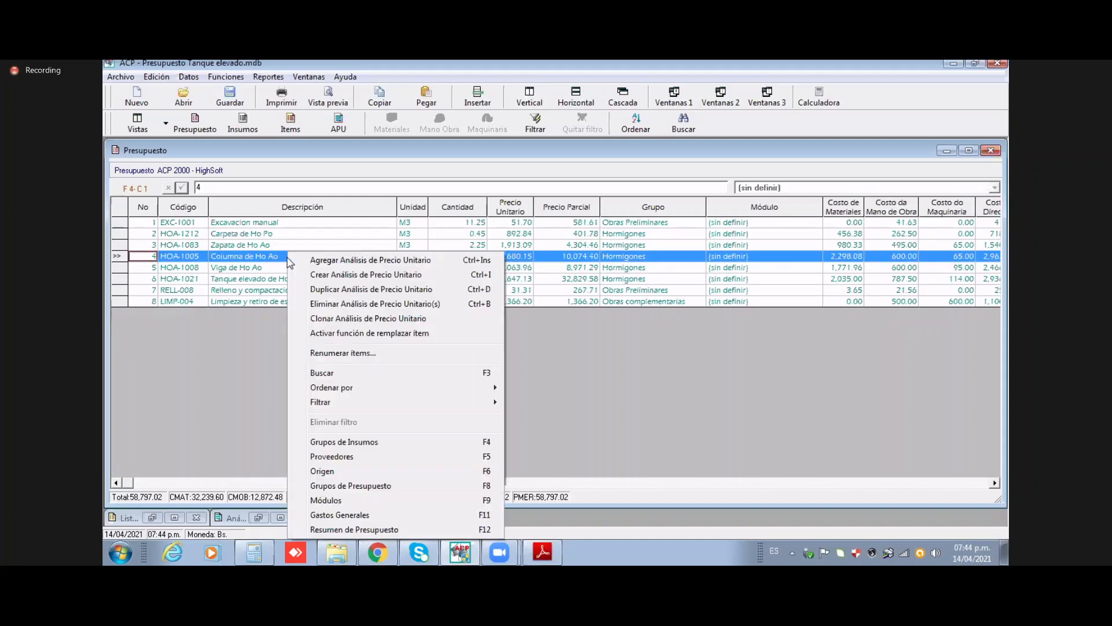
click(314, 305)
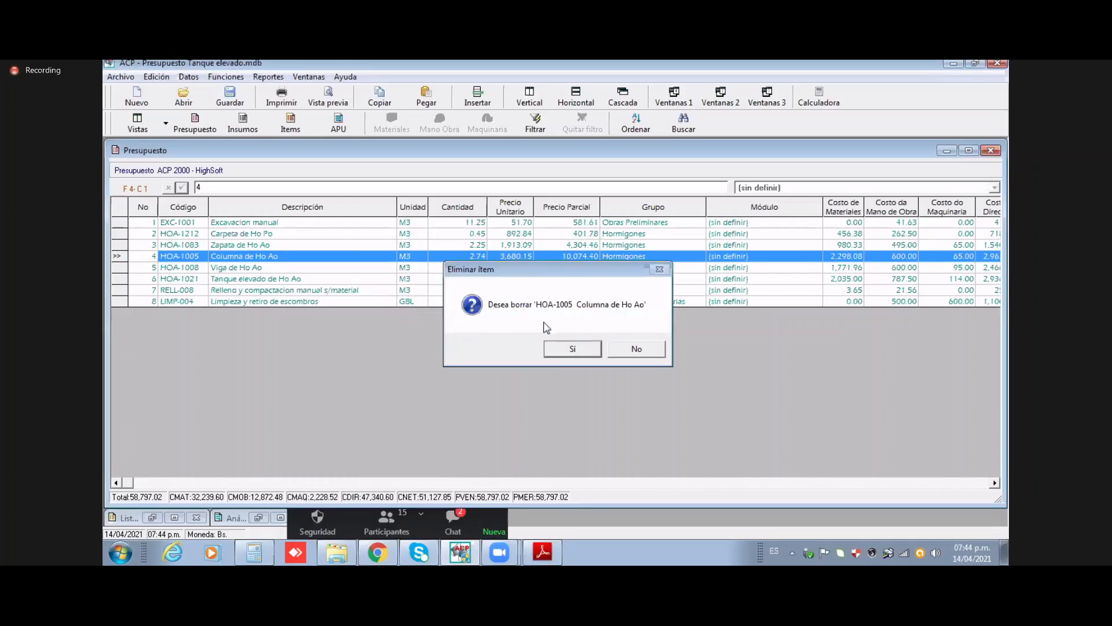
key(Return)
Step: Renumber the remaining budget items consecutively from 1
right_click(348, 255)
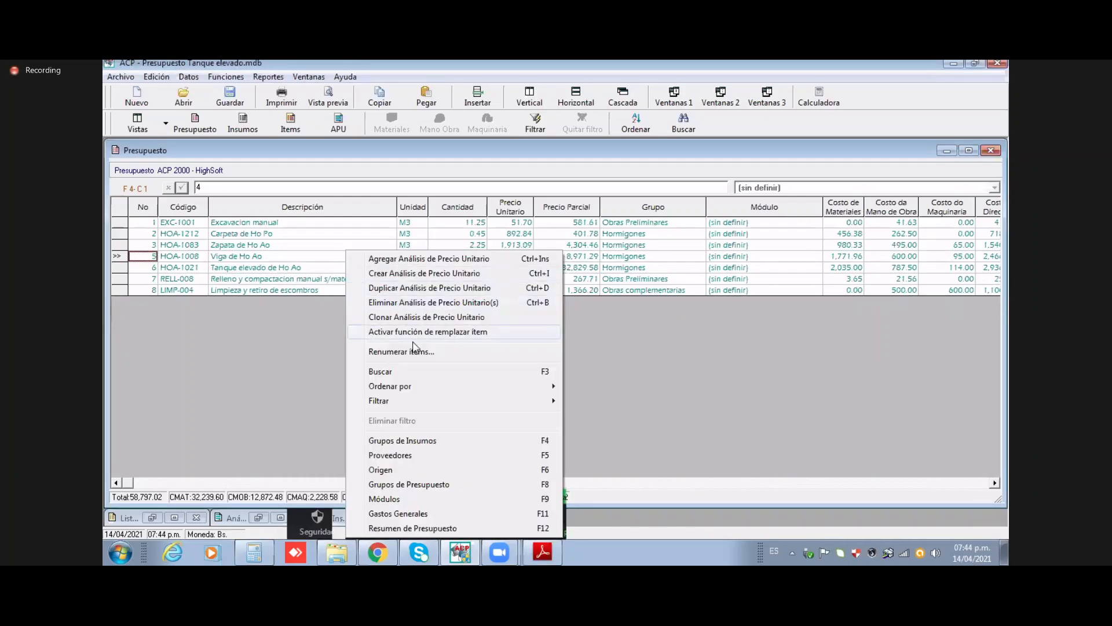
key(Return)
click(647, 301)
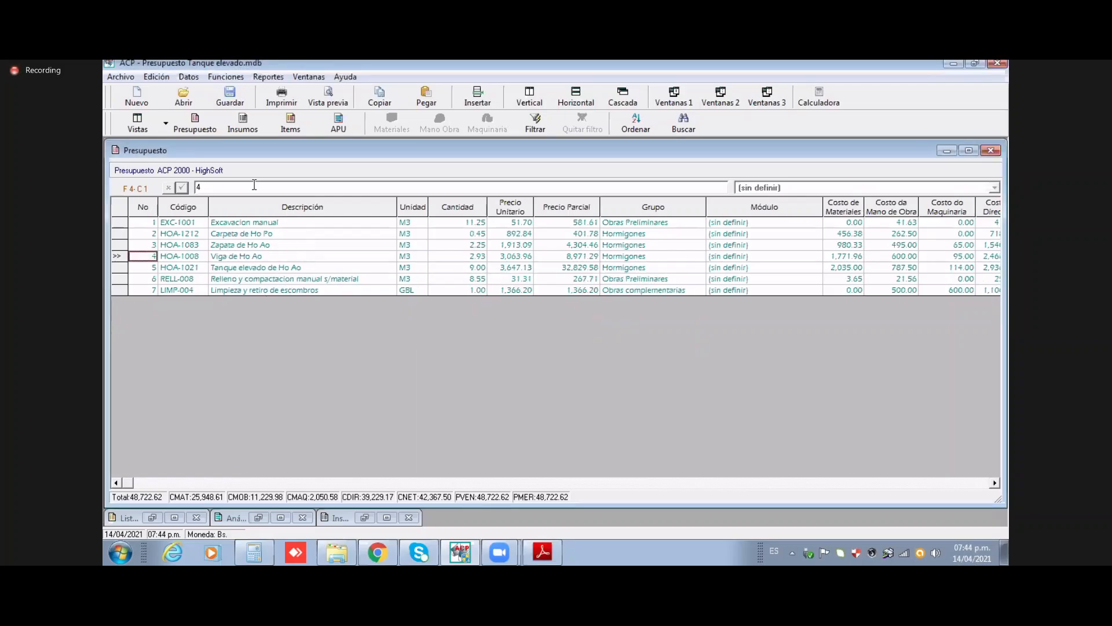
Step: Show the budget beside the item list and add HOA-1005 Columna de Ho Ao as the budget's last item
click(166, 125)
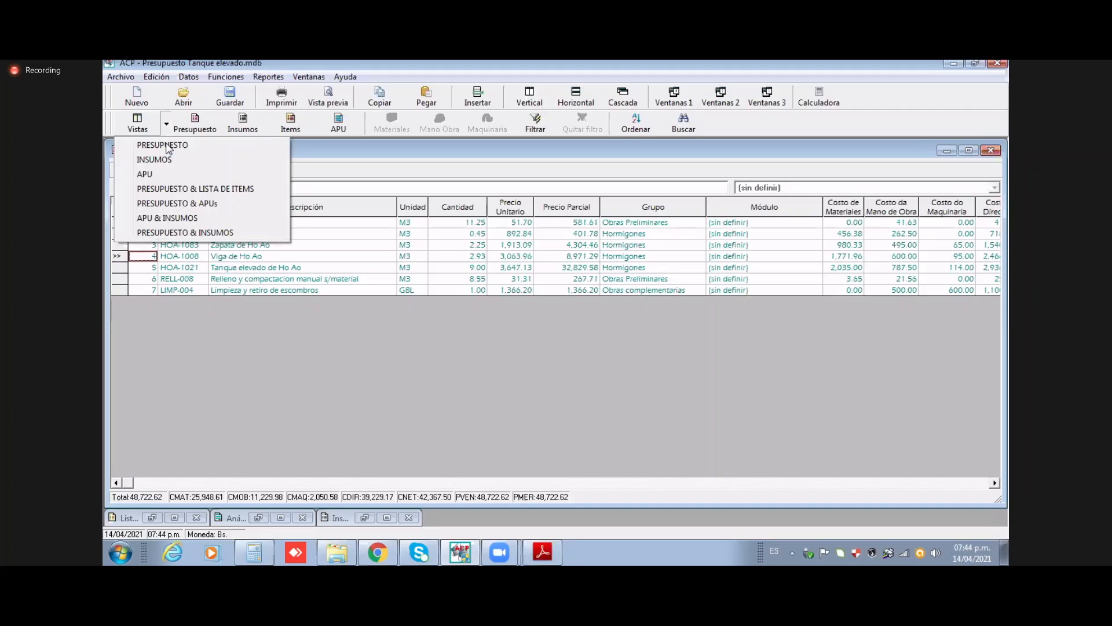
click(182, 190)
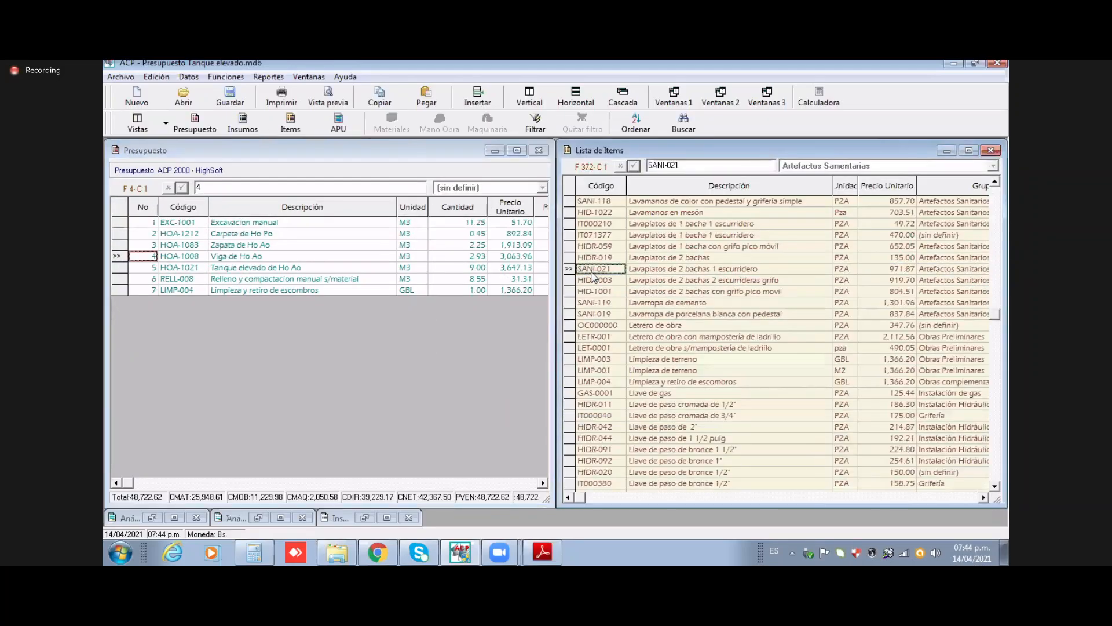
scroll(666, 359, down, 10)
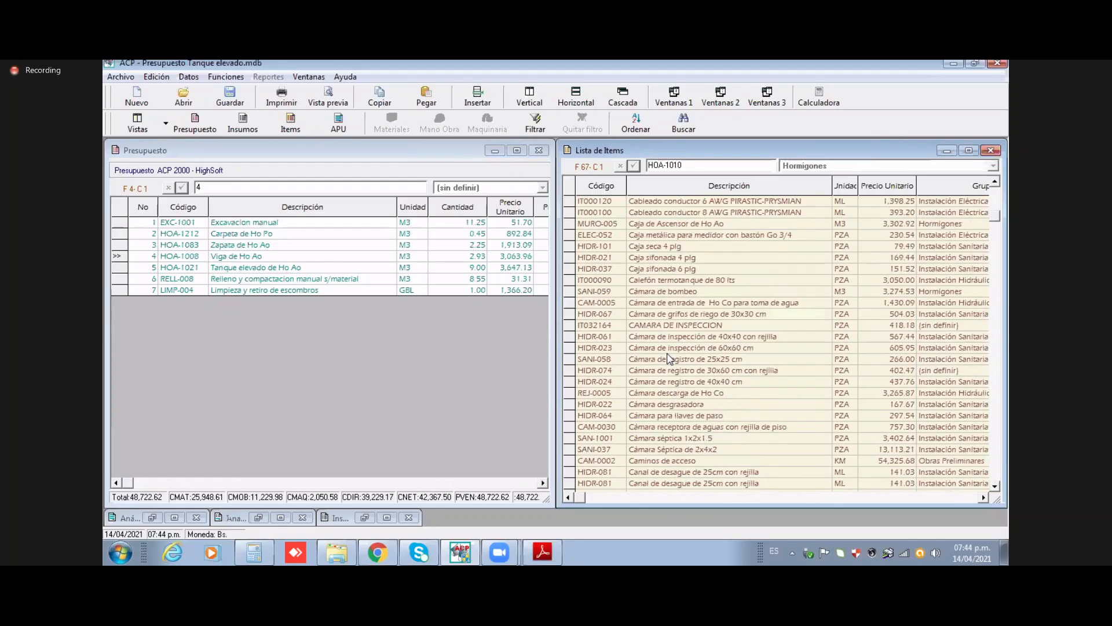
scroll(669, 358, down, 10)
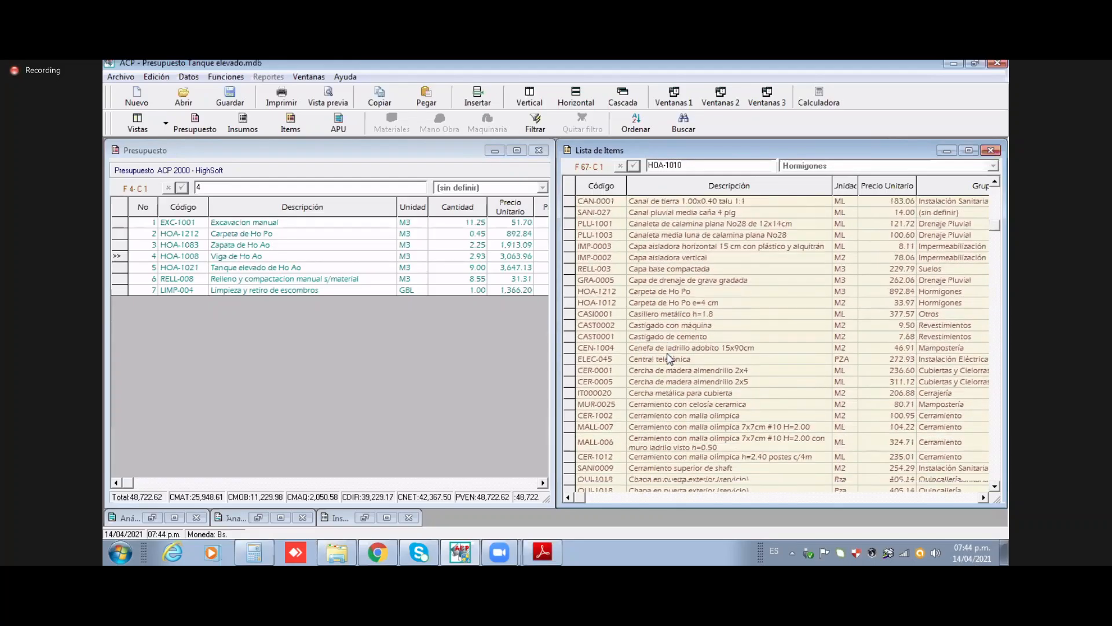
scroll(669, 358, down, 10)
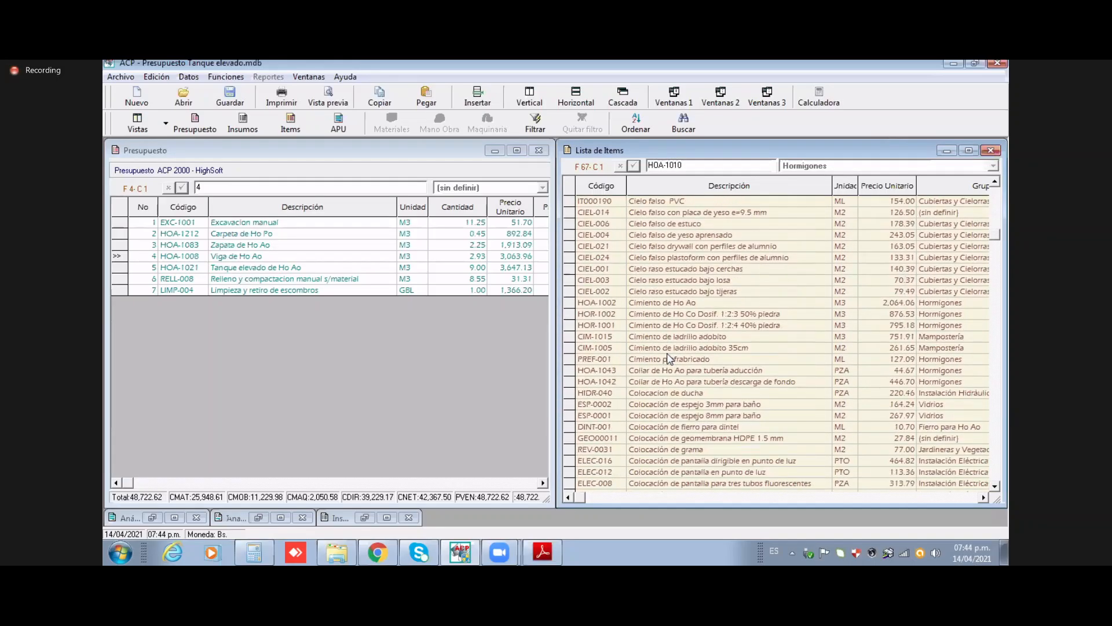
scroll(672, 376, down, 1)
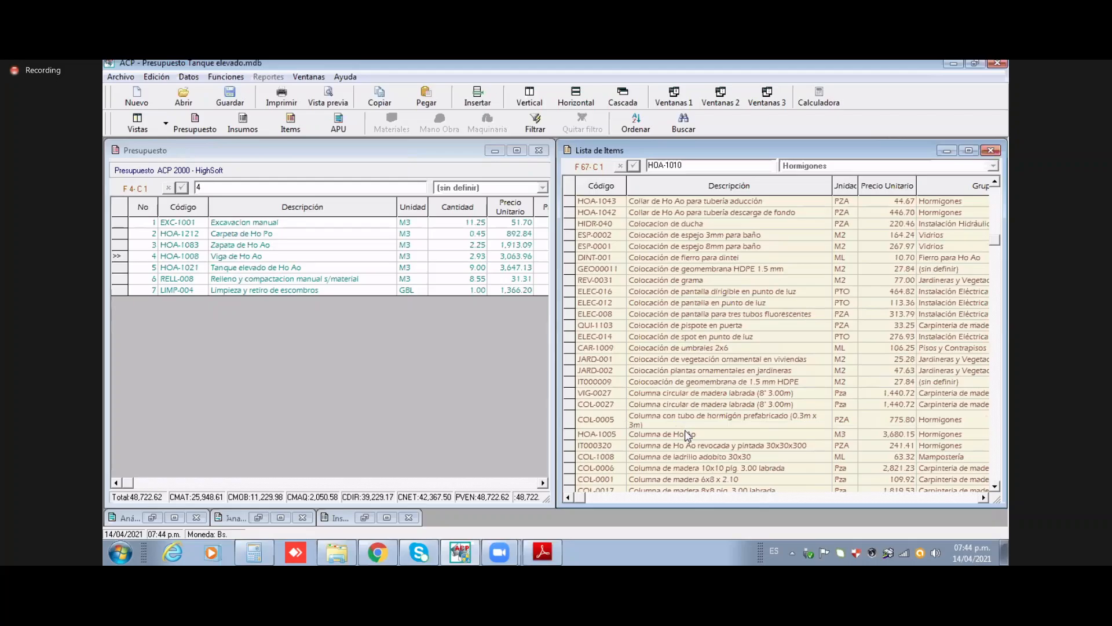
click(688, 434)
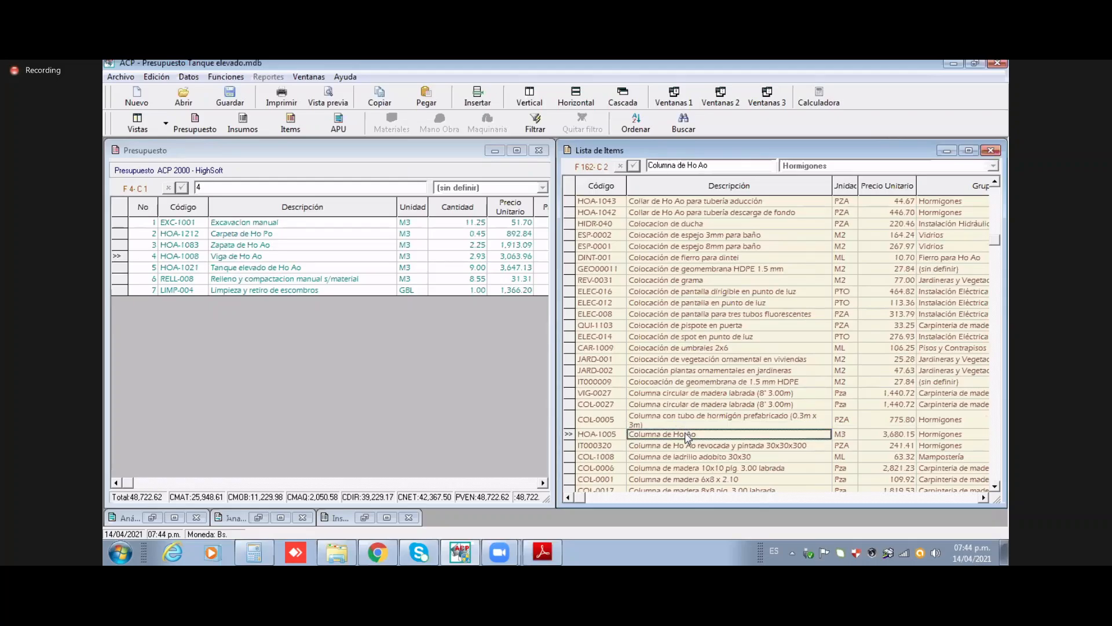
drag(687, 436, 277, 304)
click(279, 302)
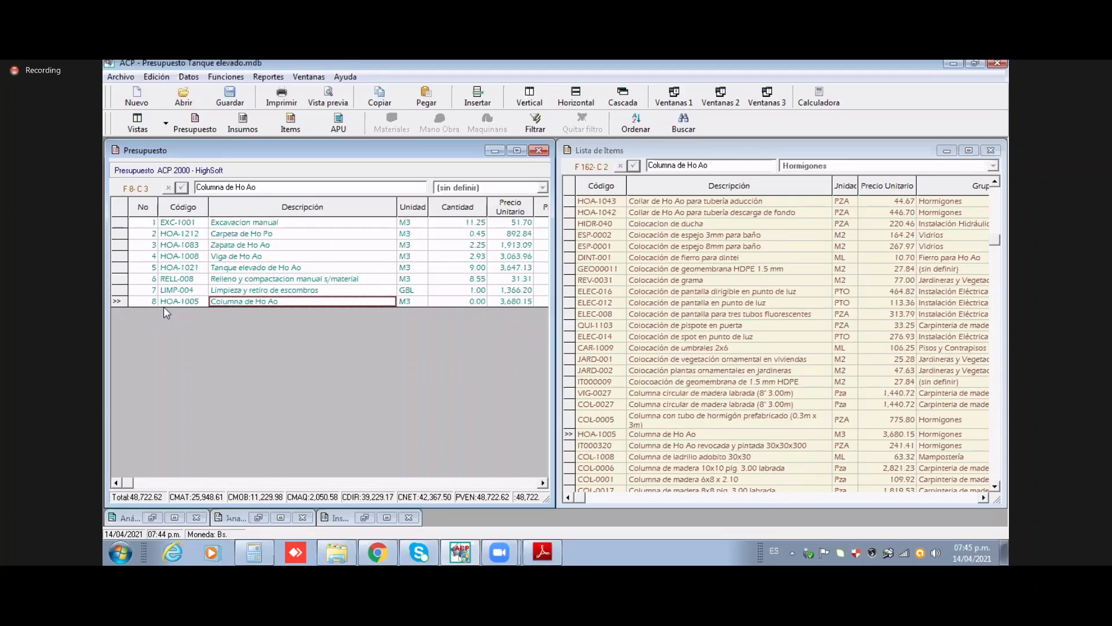
click(227, 247)
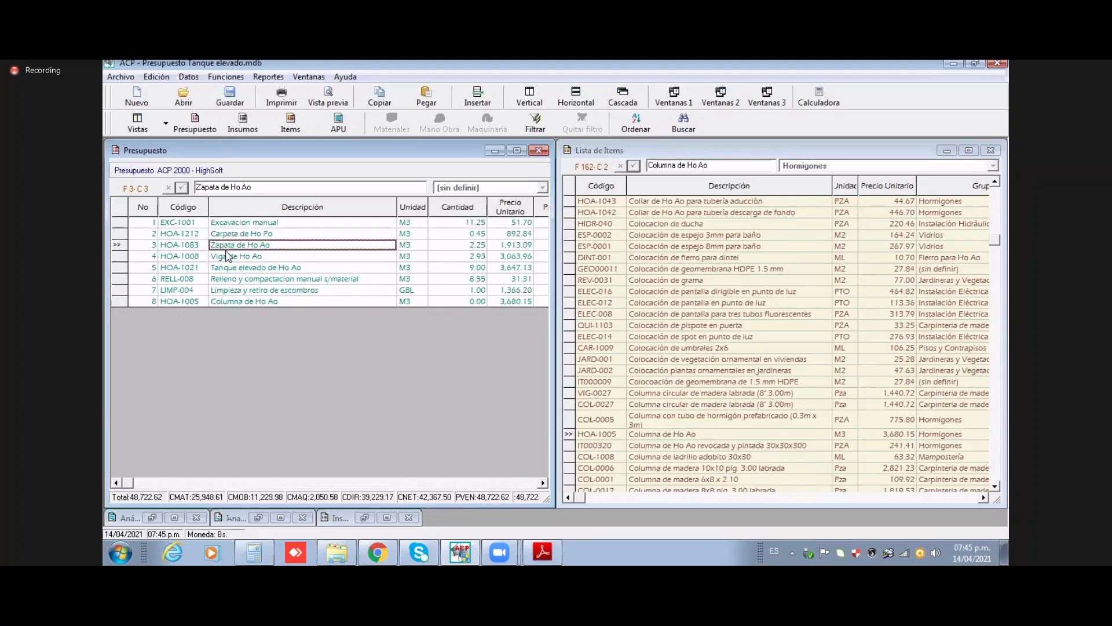
click(227, 256)
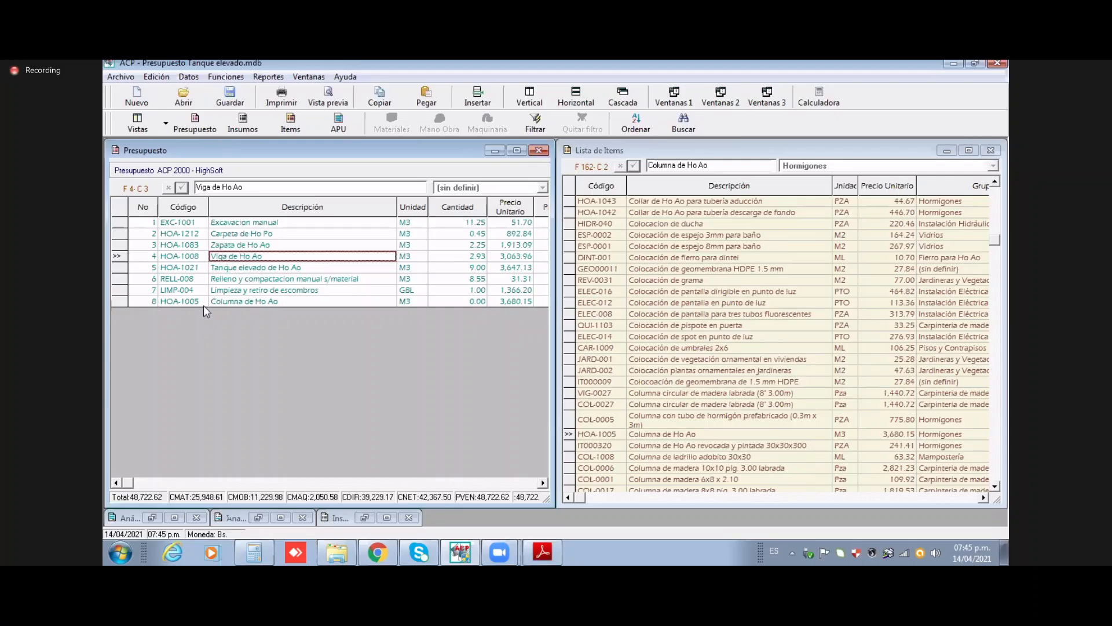
click(124, 301)
click(236, 303)
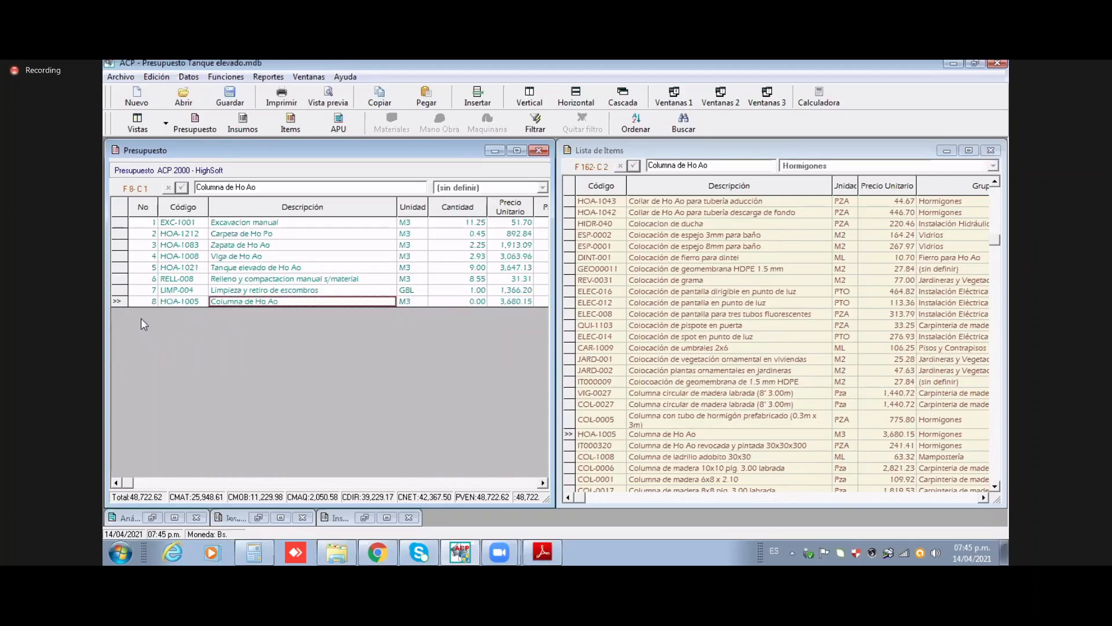
Step: Set the item number of Columna de Ho Ao to 0 to move it to the start of the budget
click(150, 303)
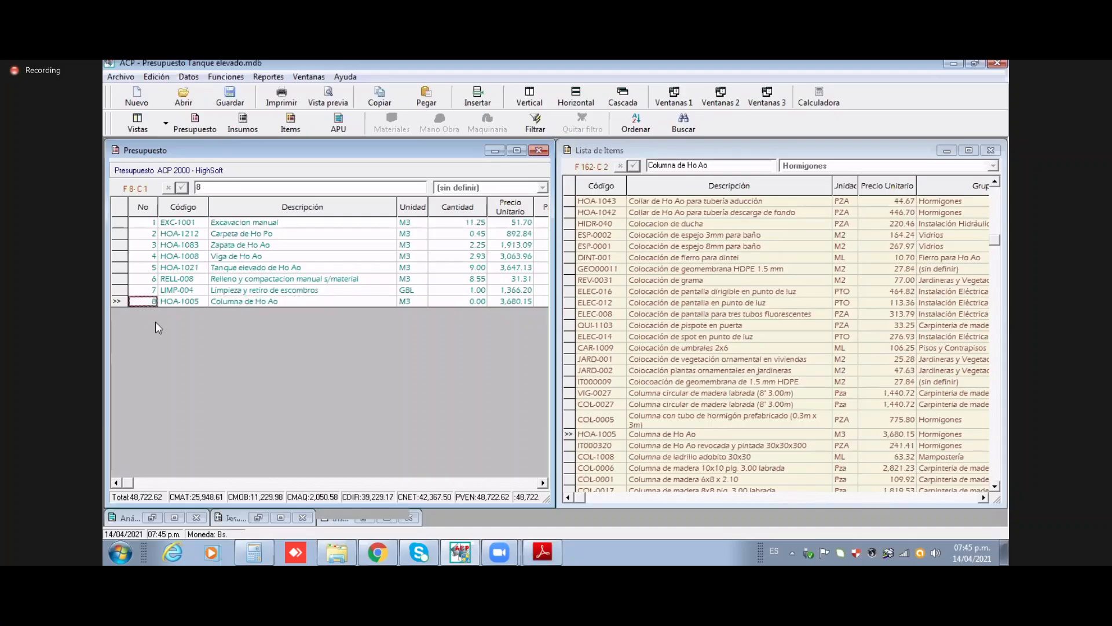
text(0)
key(Return)
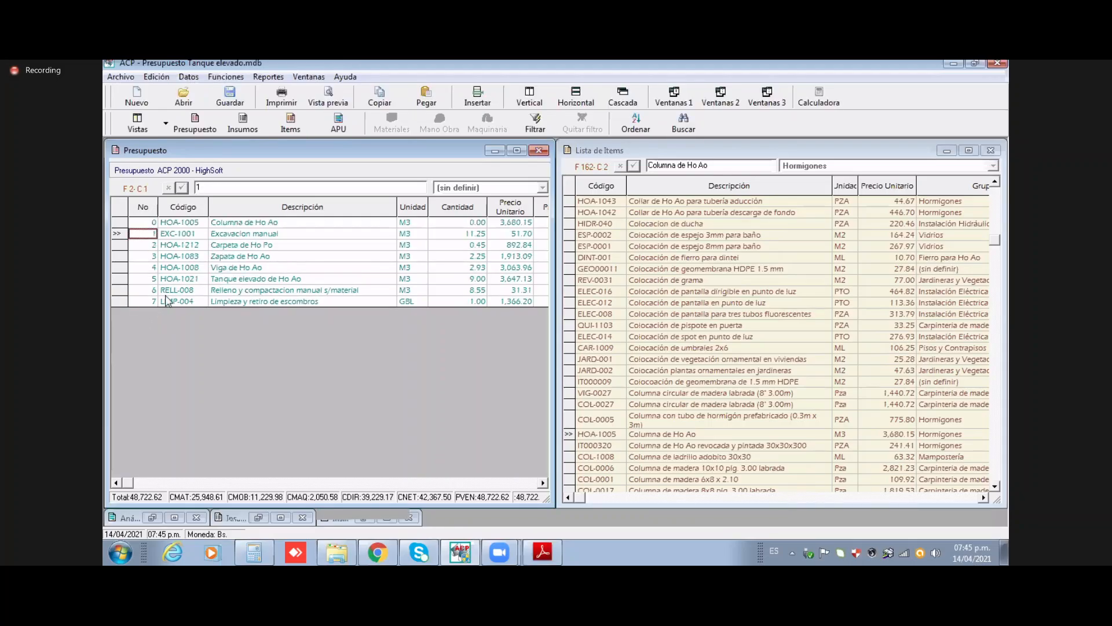
Step: Set the item number of Columna de Ho Ao to 8 to return it to the end of the budget
click(224, 224)
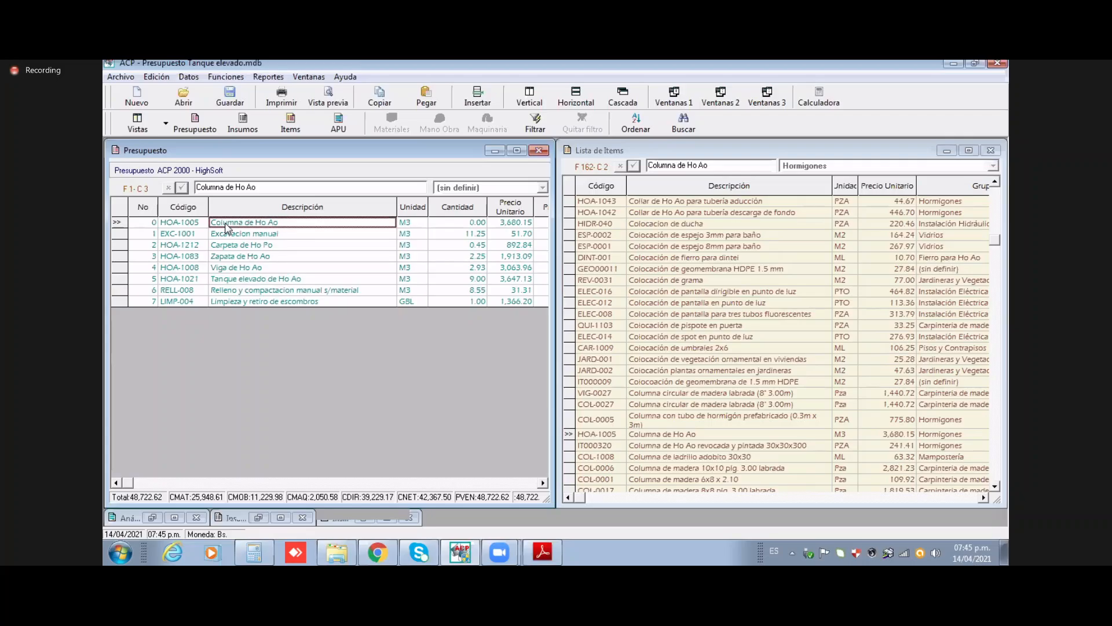
click(154, 226)
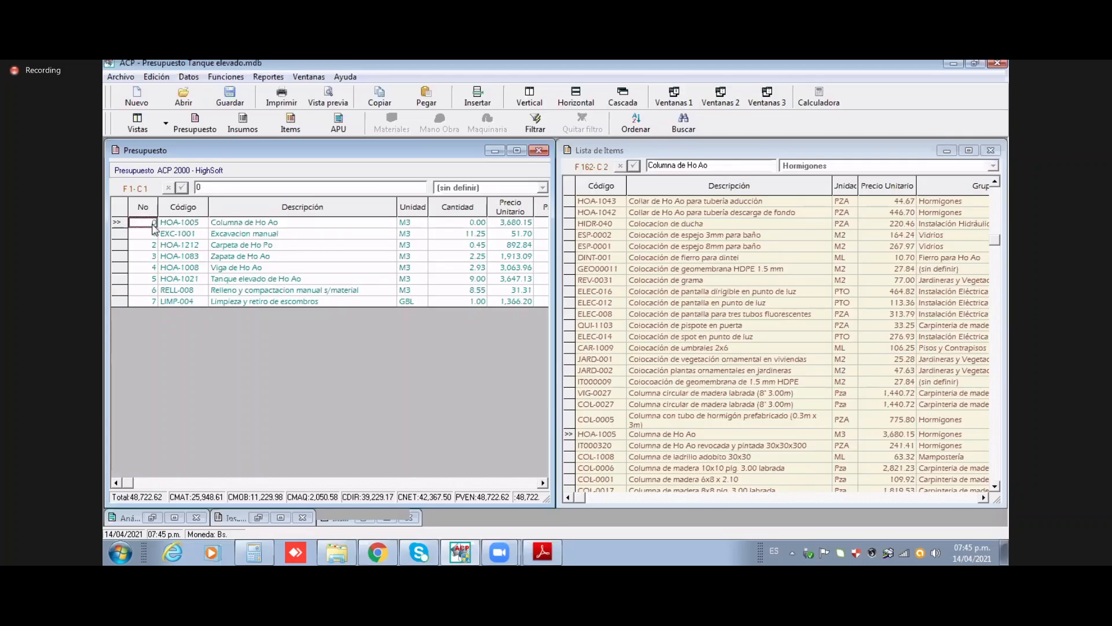
text(8)
key(Return)
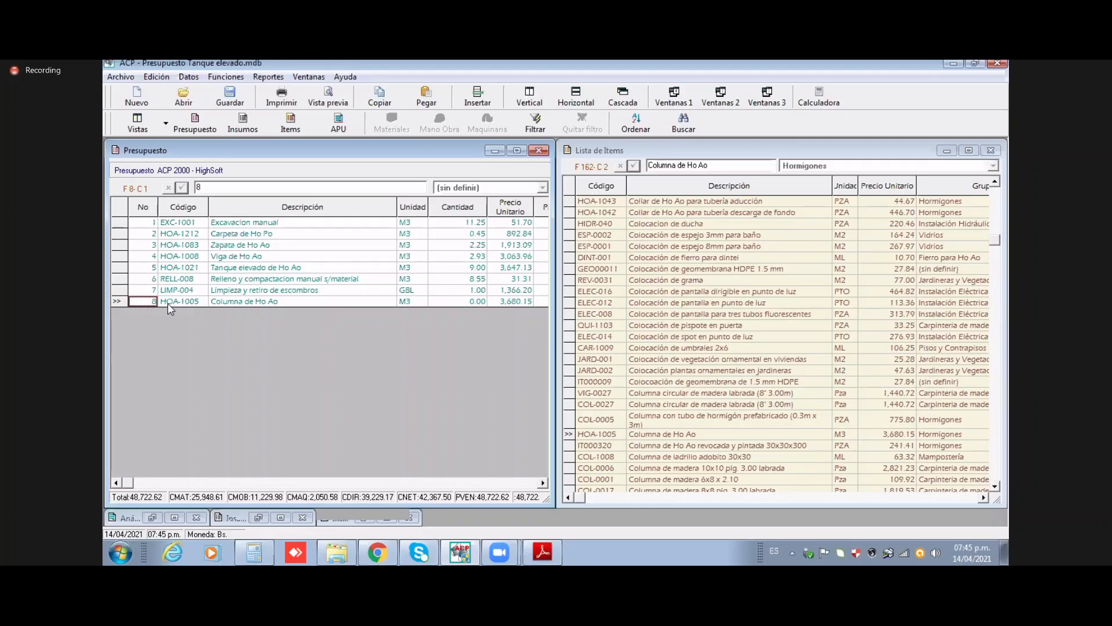
Step: Renumber the budget items at an interval of 10, starting at 10
right_click(236, 285)
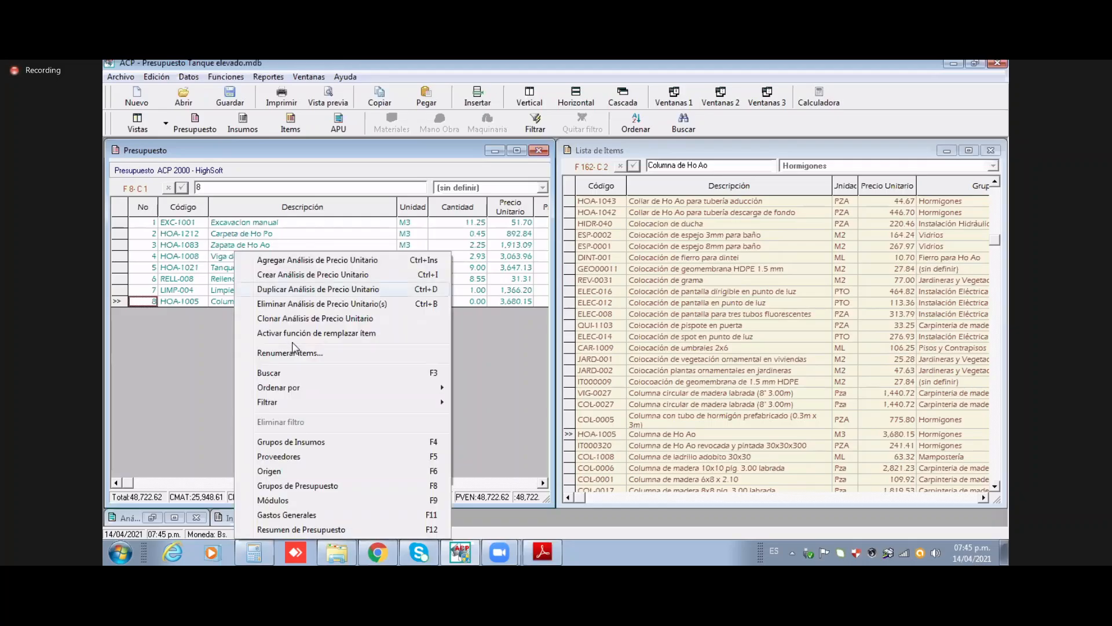
click(312, 355)
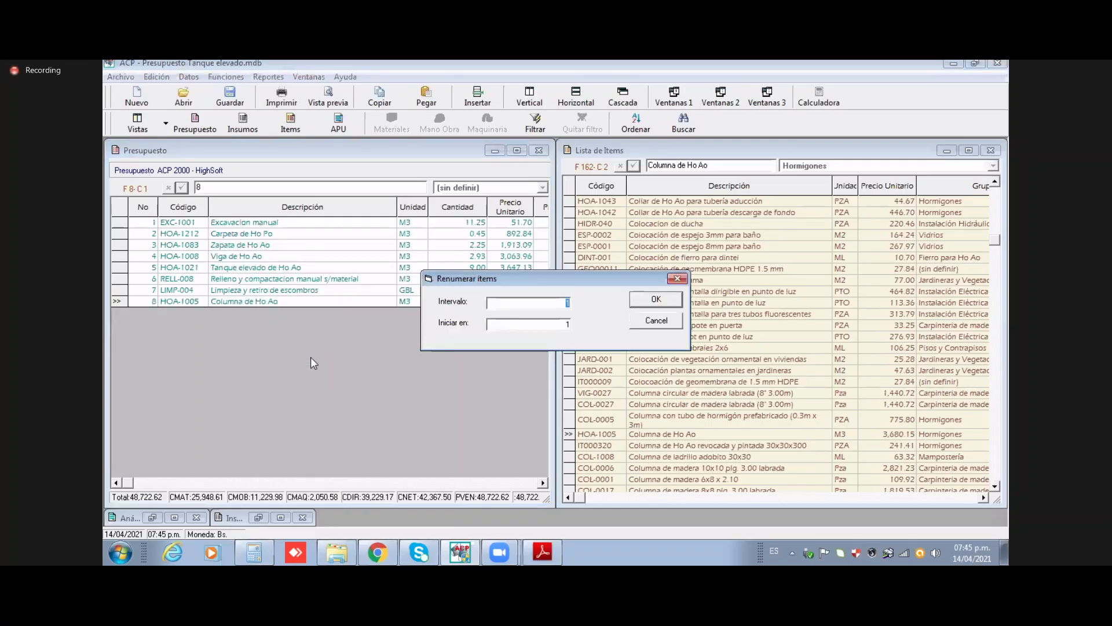
text(10)
key(Return)
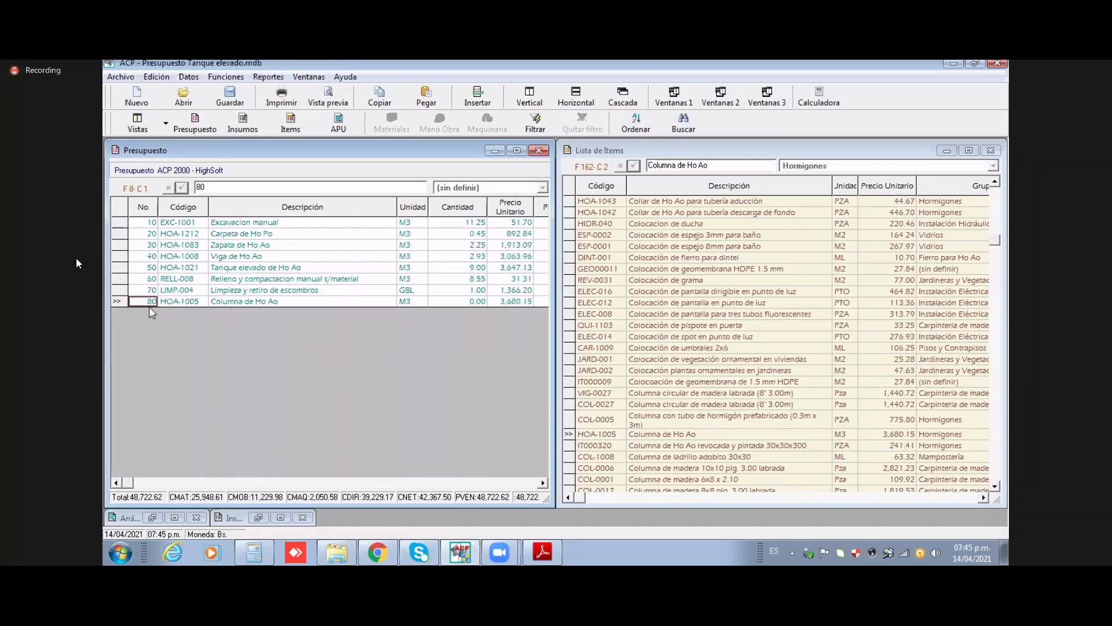
Step: Set the item number of Columna de Ho Ao to 35 to place it between Zapata de Ho Ao and Viga de Ho Ao
text(35)
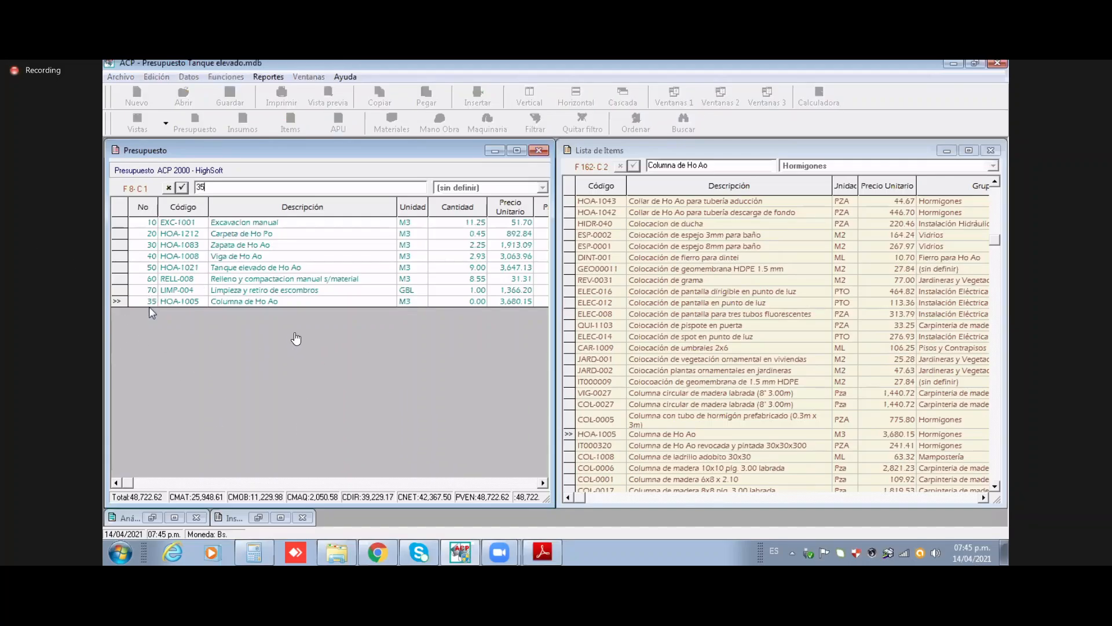
key(Return)
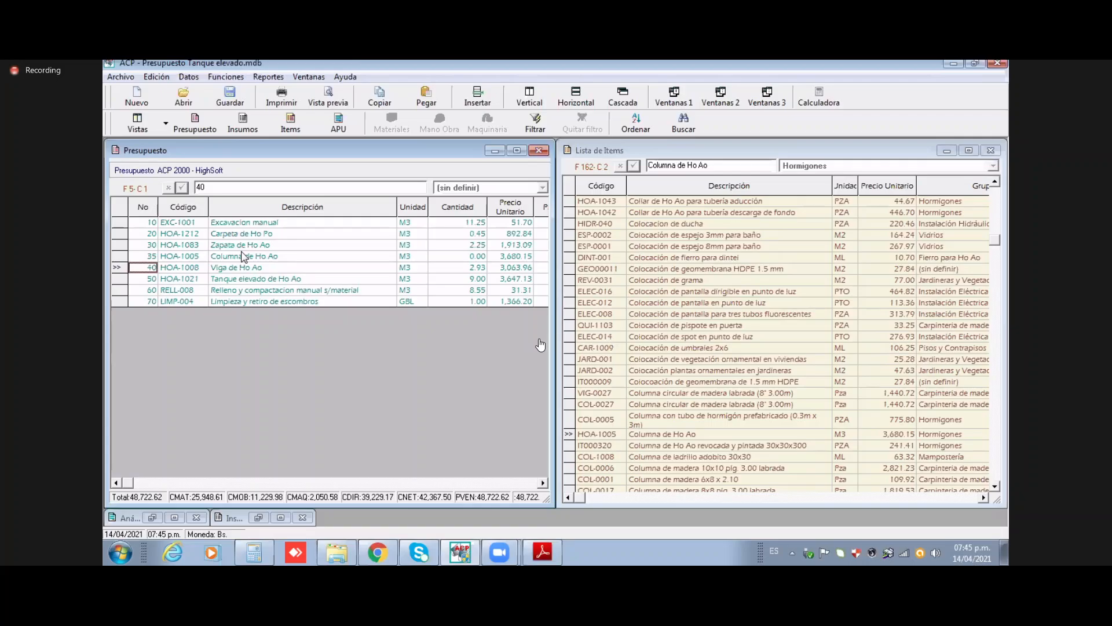
click(245, 258)
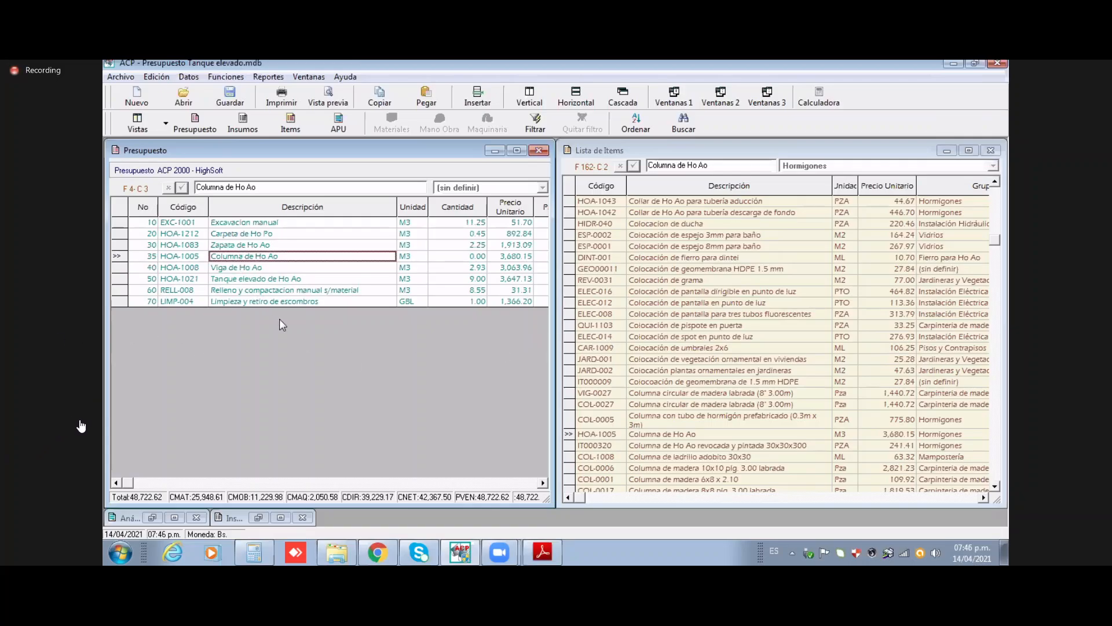
Step: Renumber the budget items consecutively, starting at 1
right_click(236, 256)
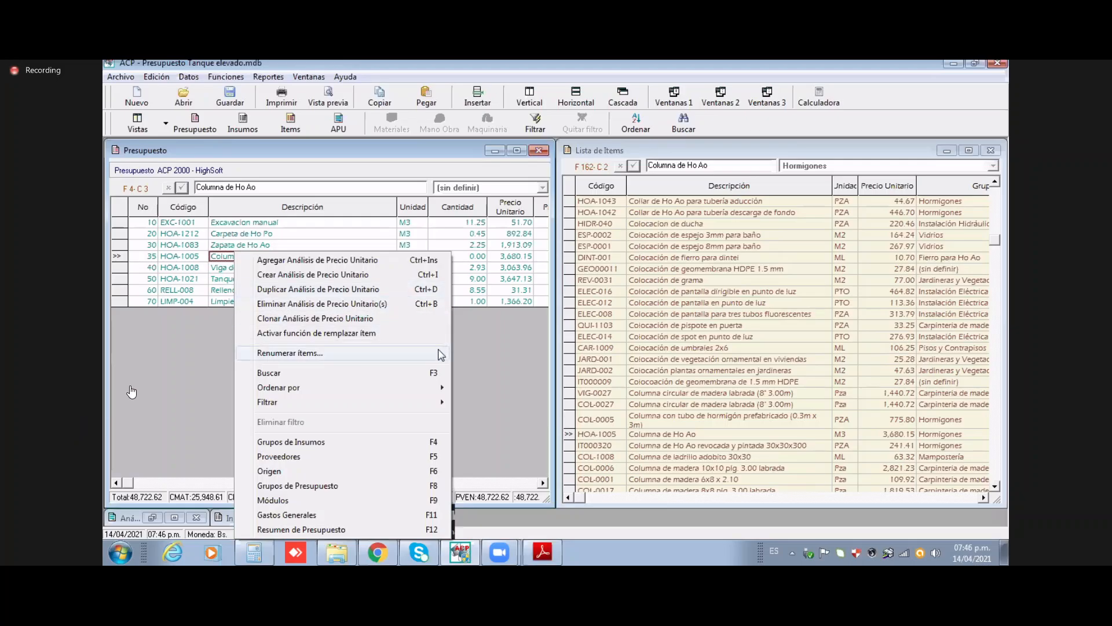
click(289, 353)
click(657, 299)
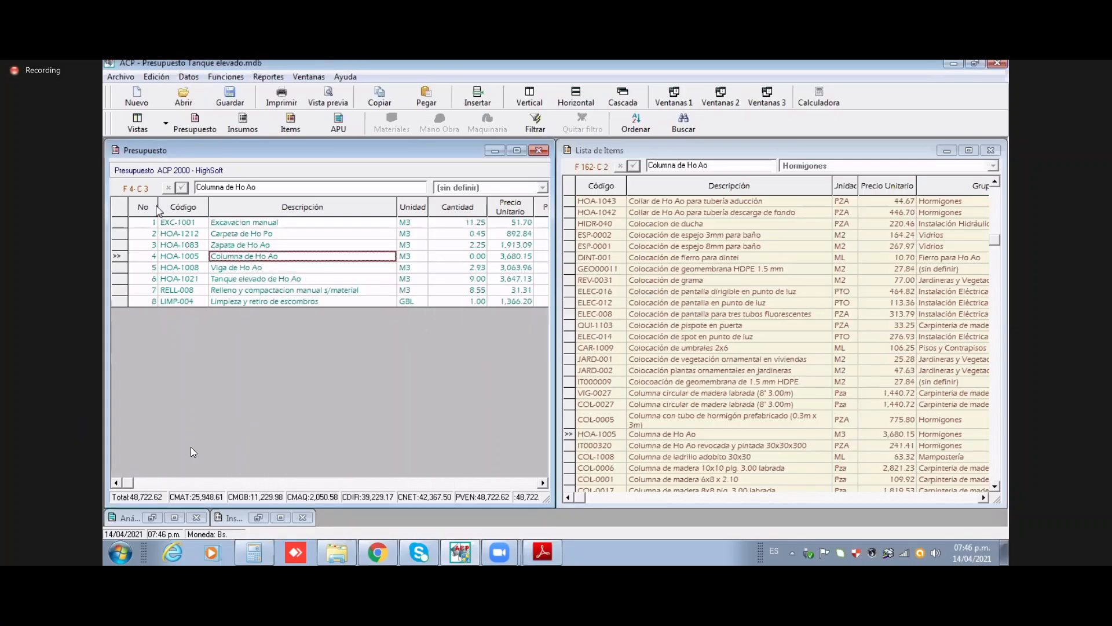
click(146, 212)
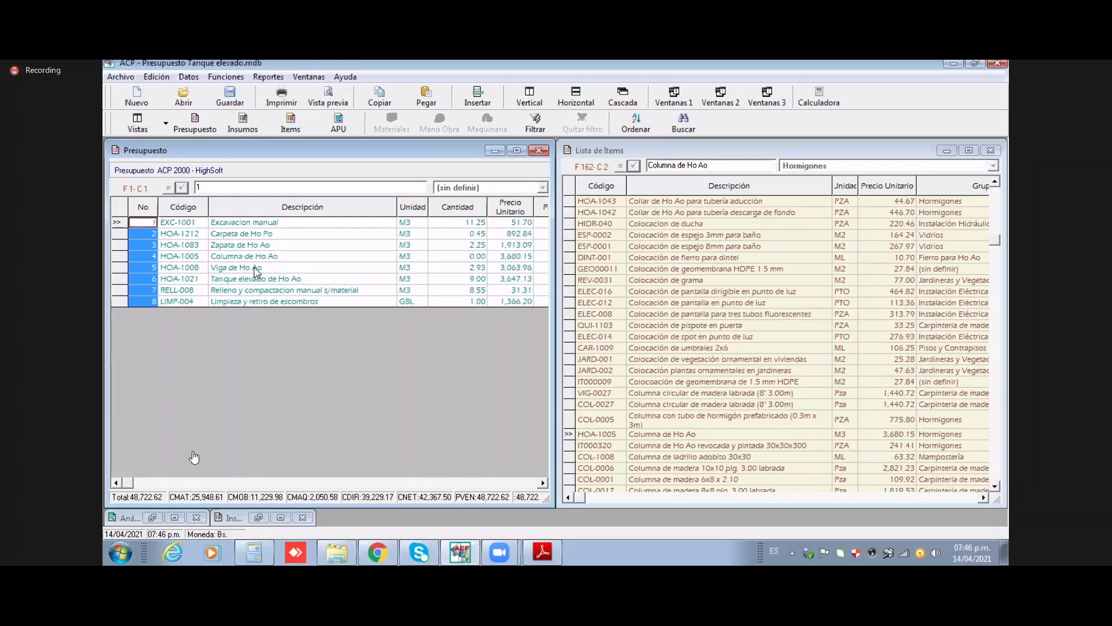
click(256, 269)
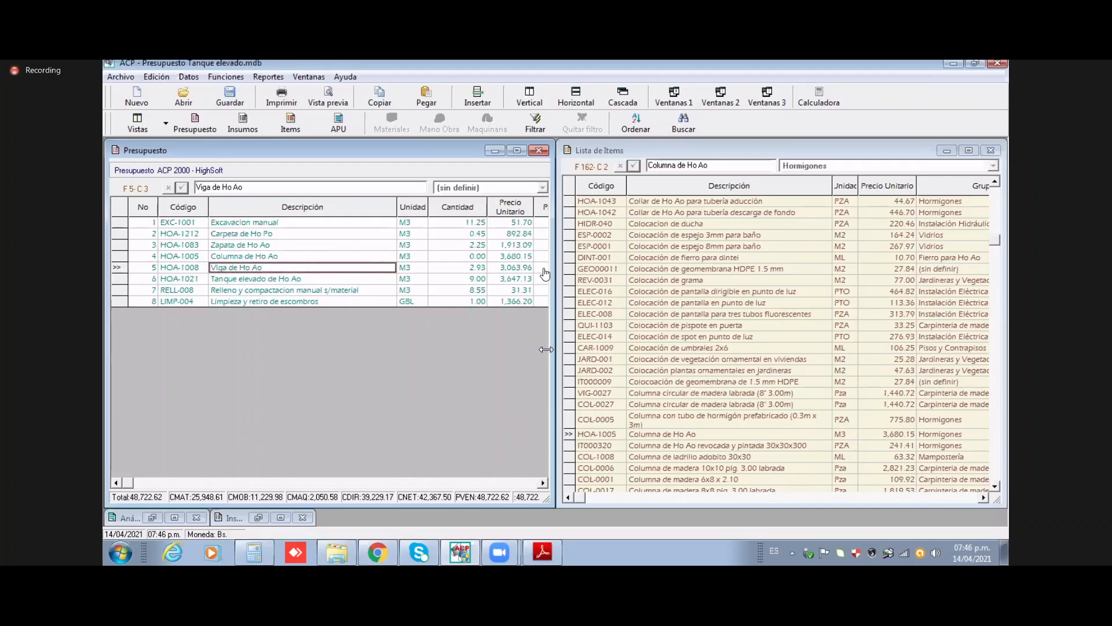
Step: Add CORD-003 Cordón de ladrillo adobito h=0.35m from the item list to the budget
click(672, 370)
scroll(671, 371, down, 7)
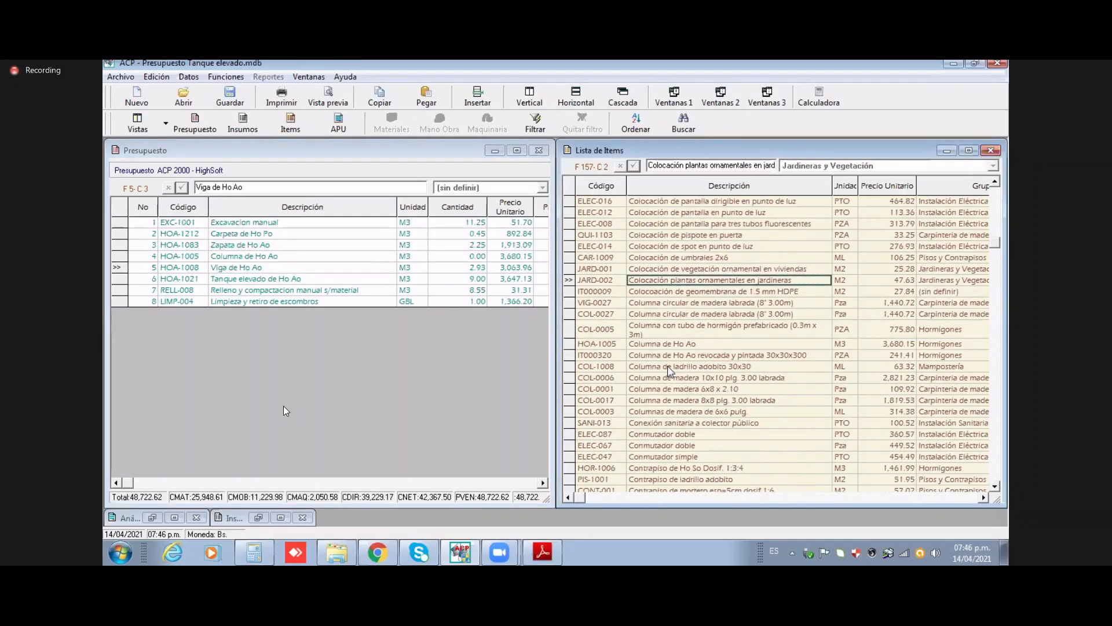
scroll(672, 365, down, 4)
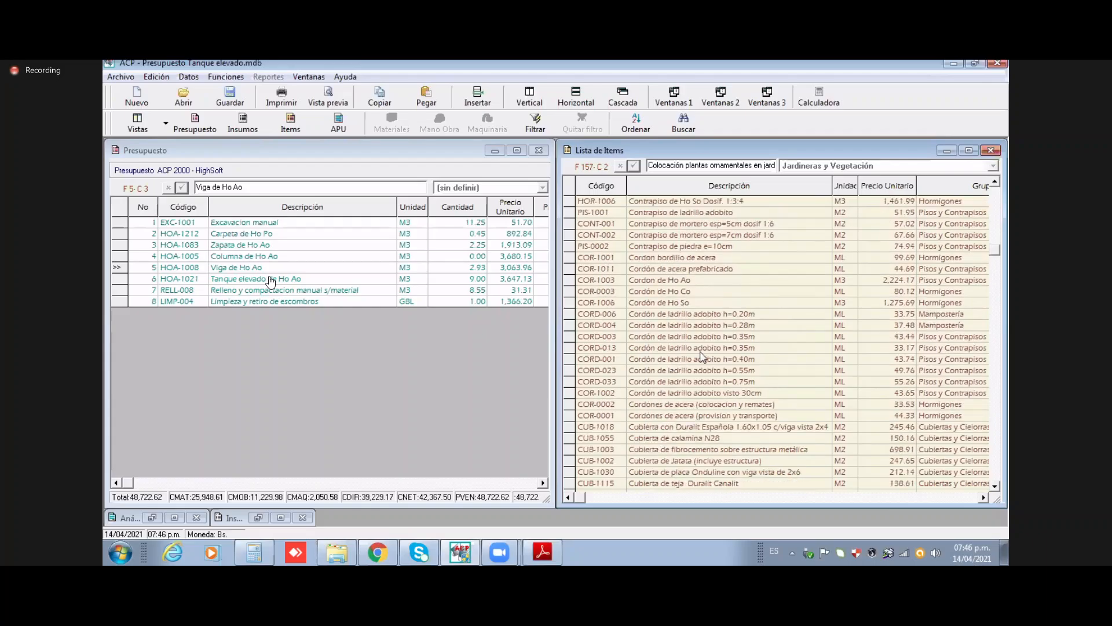
double_click(701, 340)
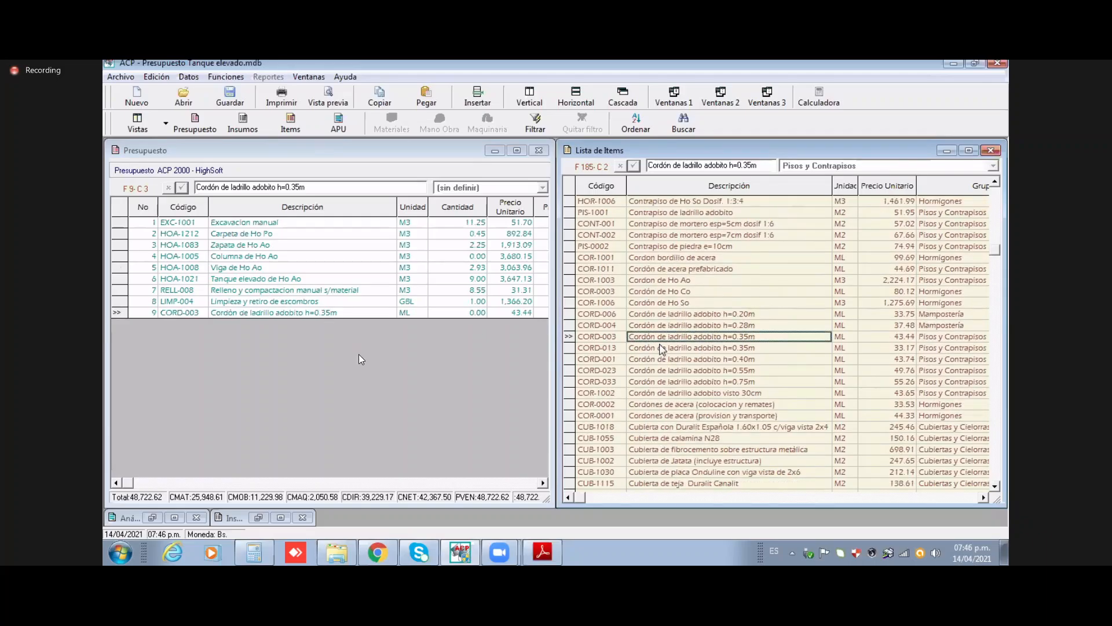
Step: Delete CORD-003 Cordón de ladrillo adobito h=0.35m from the budget and minimize the unit price analysis window
click(251, 314)
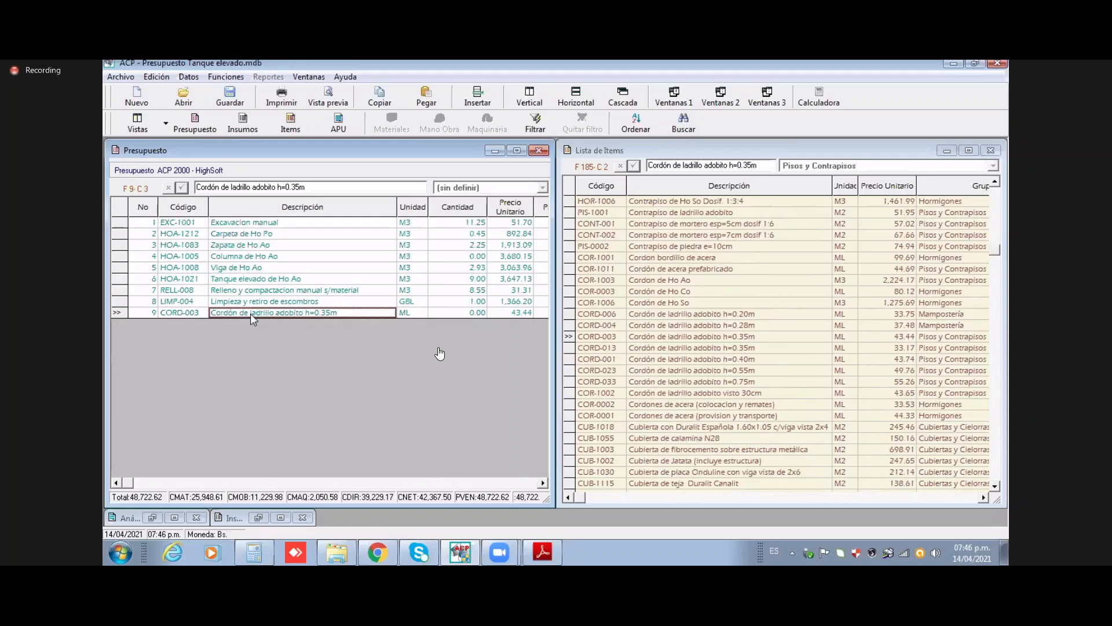
right_click(355, 318)
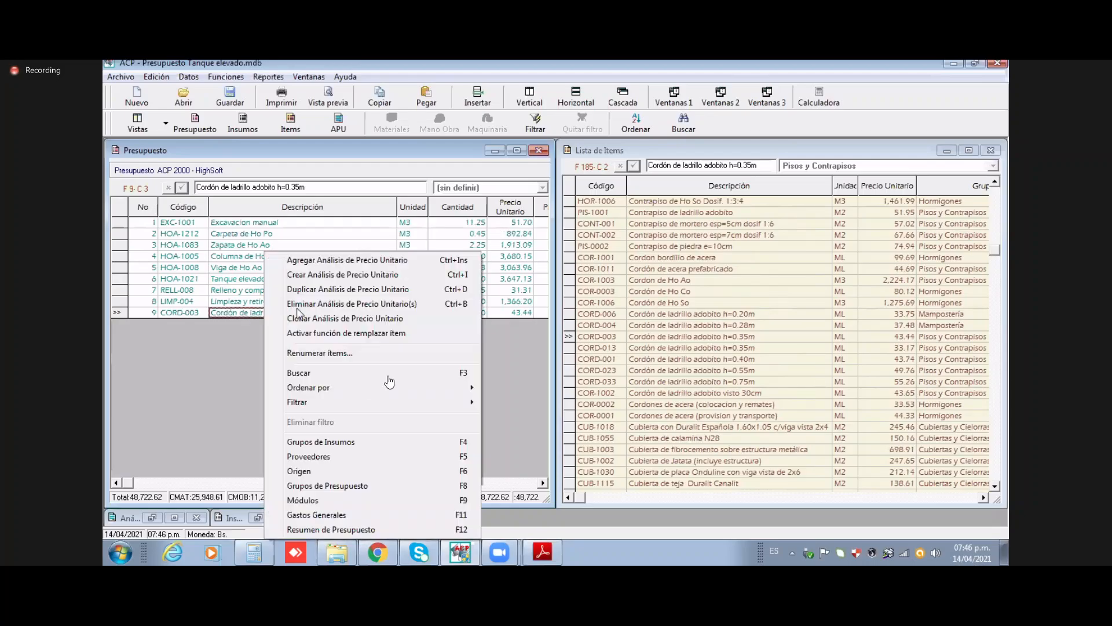
click(375, 423)
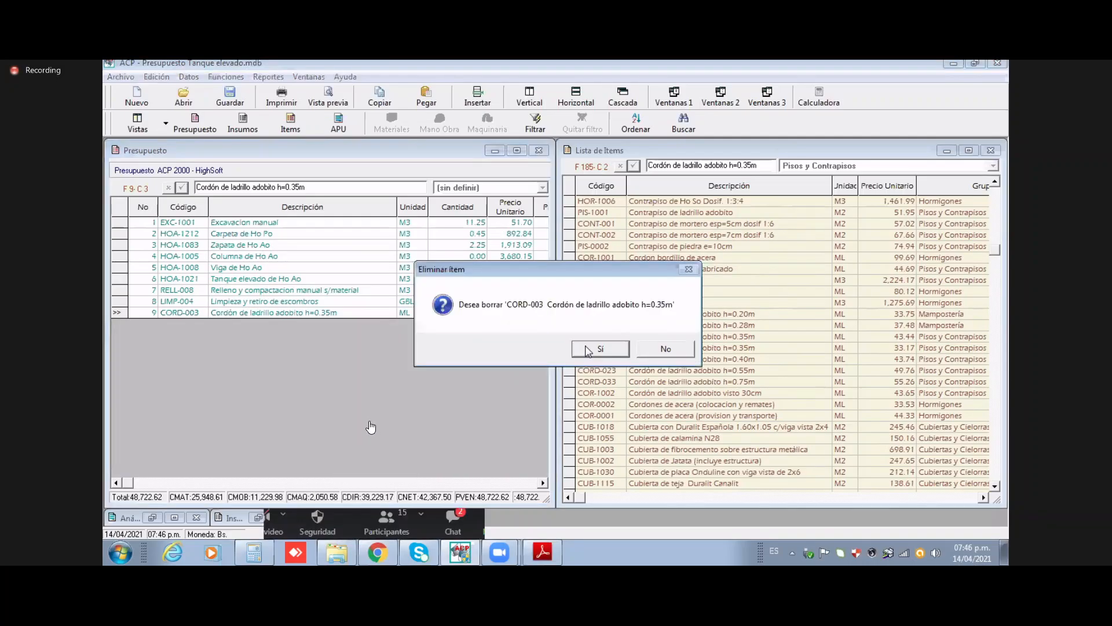
click(588, 348)
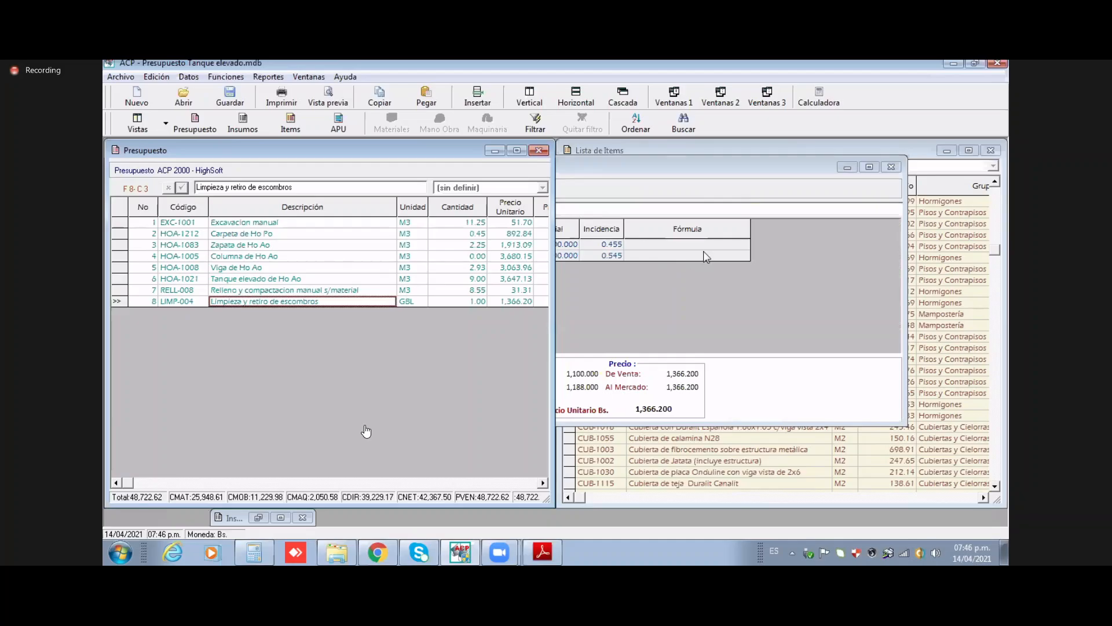
click(847, 167)
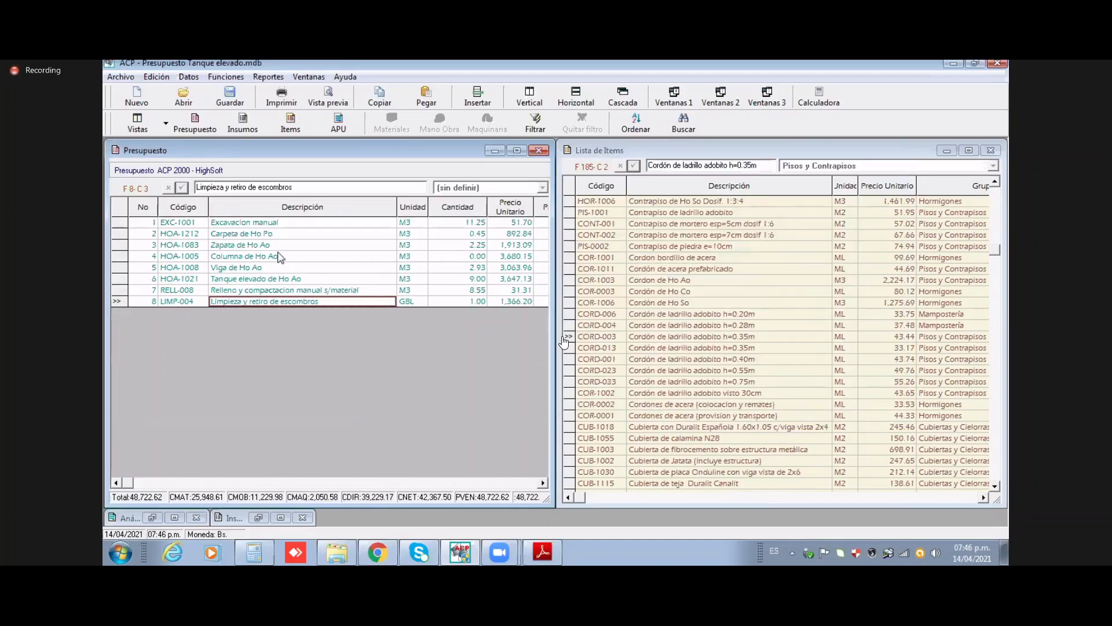
Step: Show the budget on its own and return to the layout with the budget beside the item list
click(168, 128)
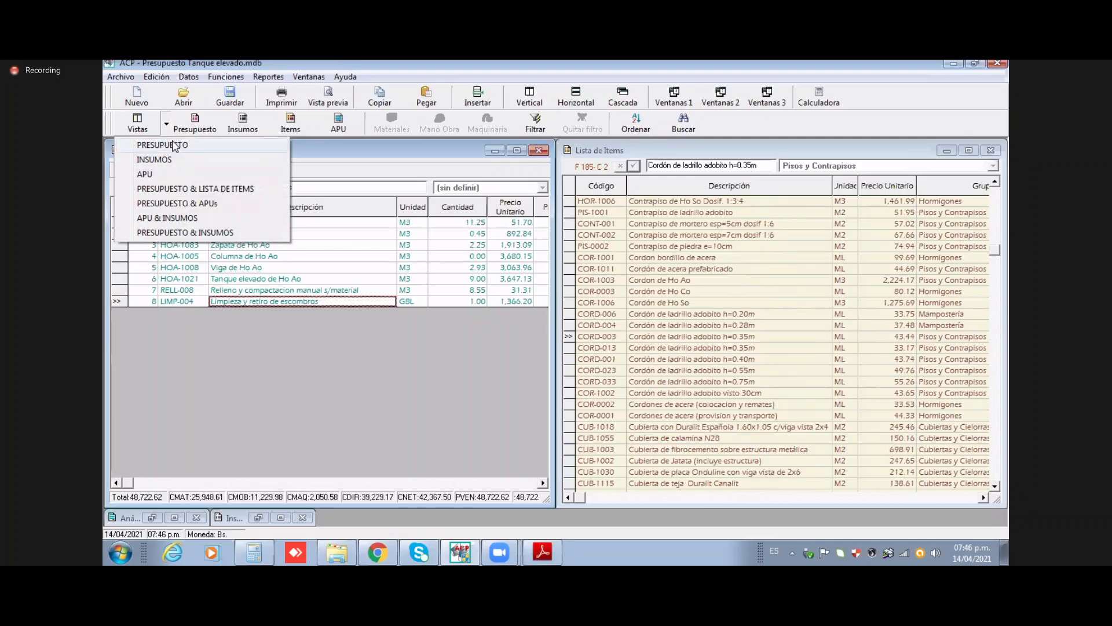
click(204, 160)
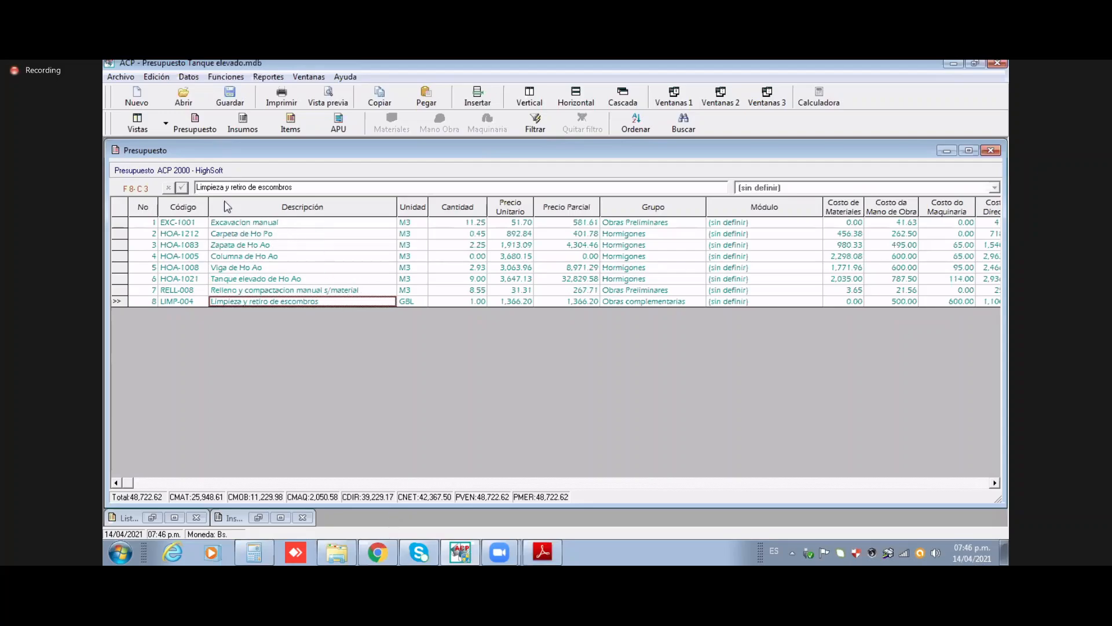
click(166, 124)
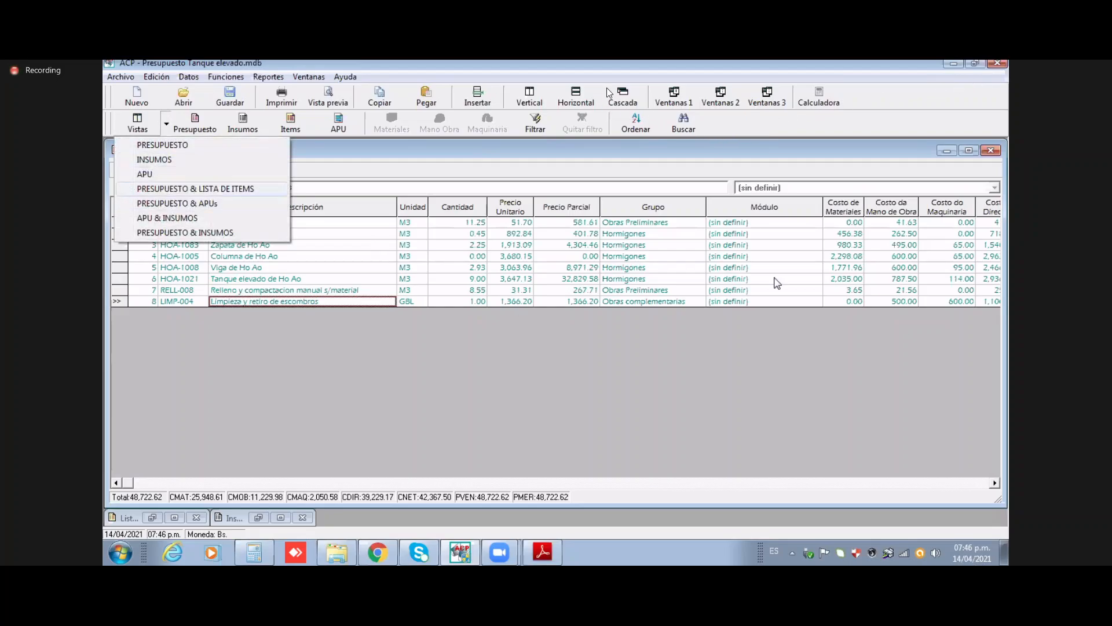
click(196, 188)
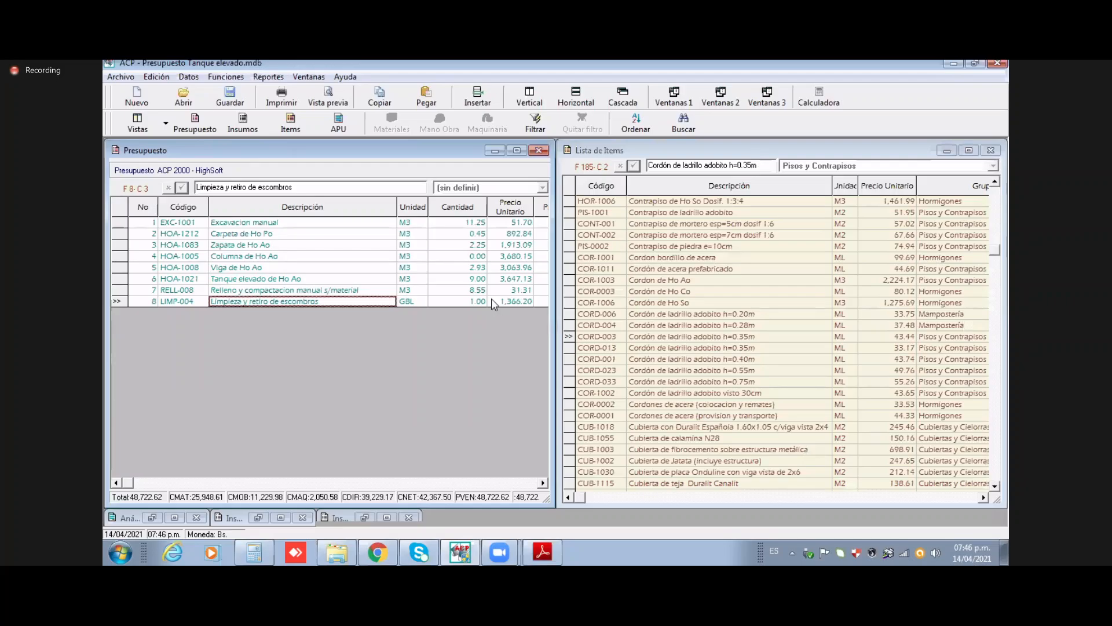
Step: Browse the item list from the Cordón items down to the Escalera items to review what can be added
click(602, 302)
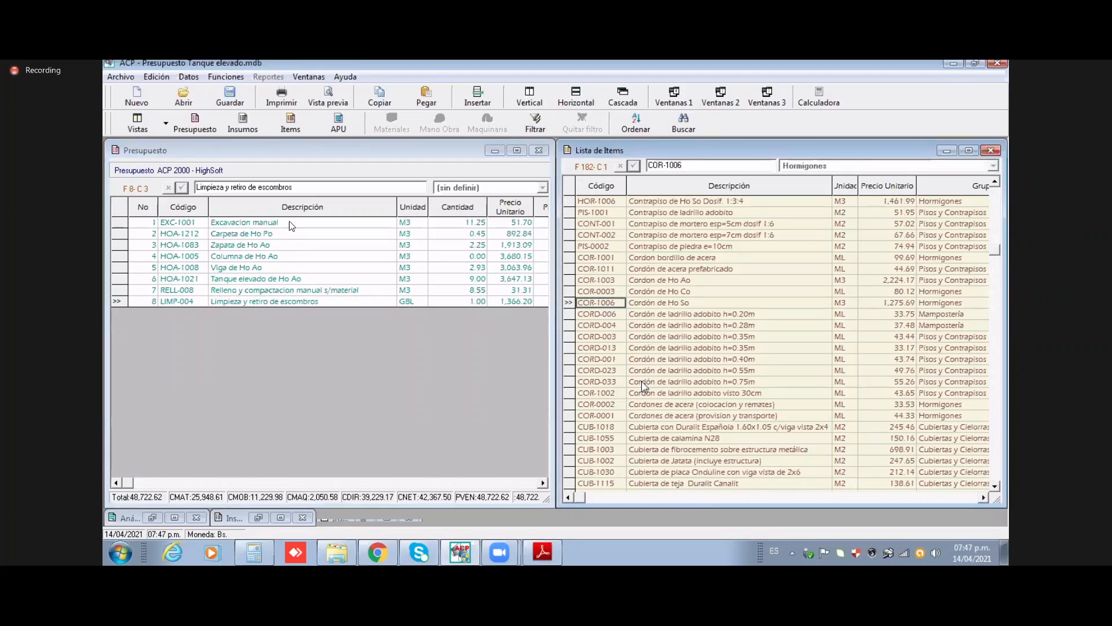
scroll(641, 381, down, 6)
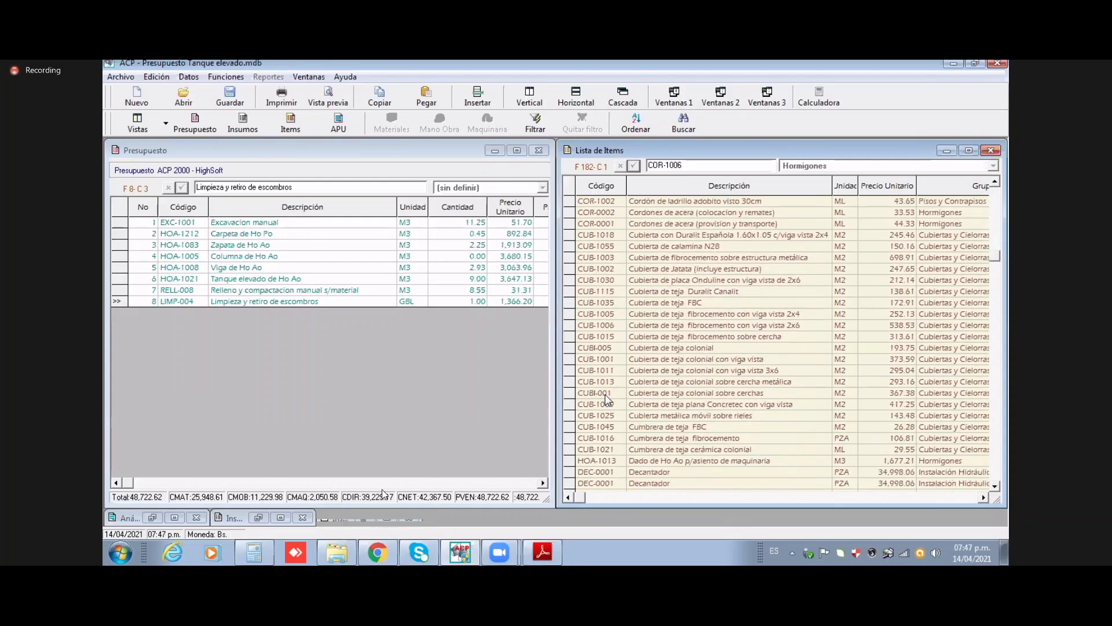
scroll(727, 436, down, 2)
scroll(728, 435, down, 1)
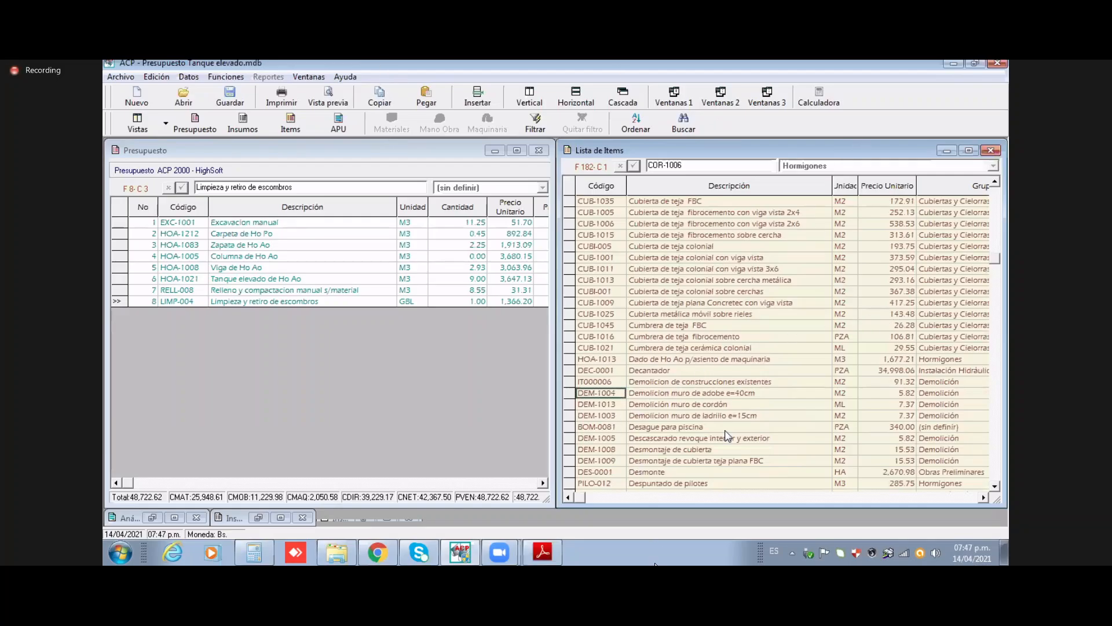
scroll(725, 430, down, 2)
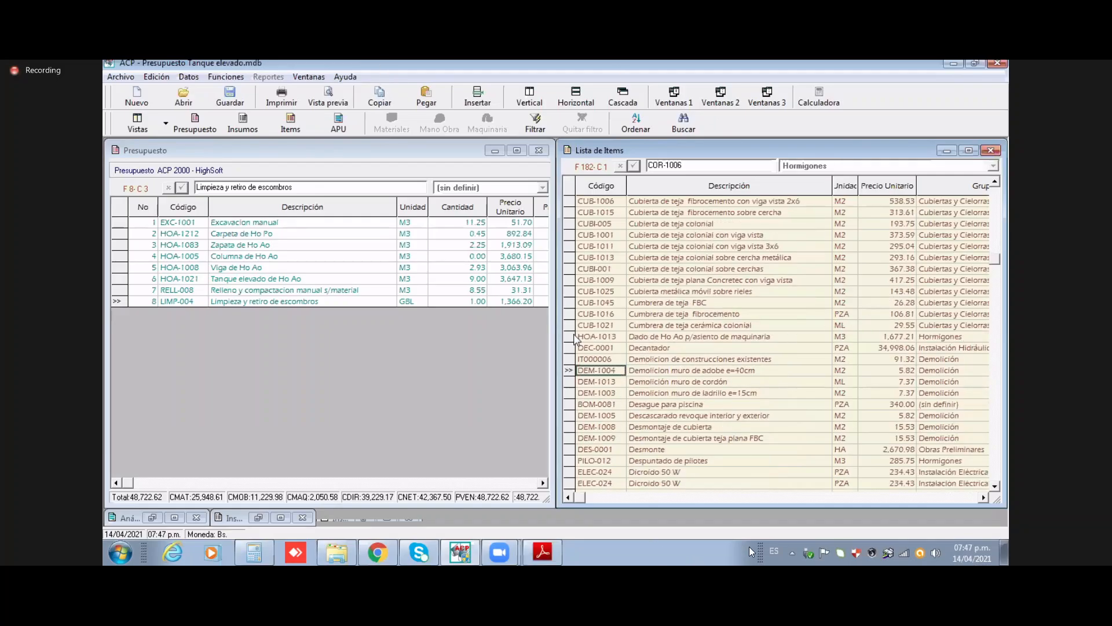
scroll(573, 333, down, 1)
scroll(571, 331, down, 9)
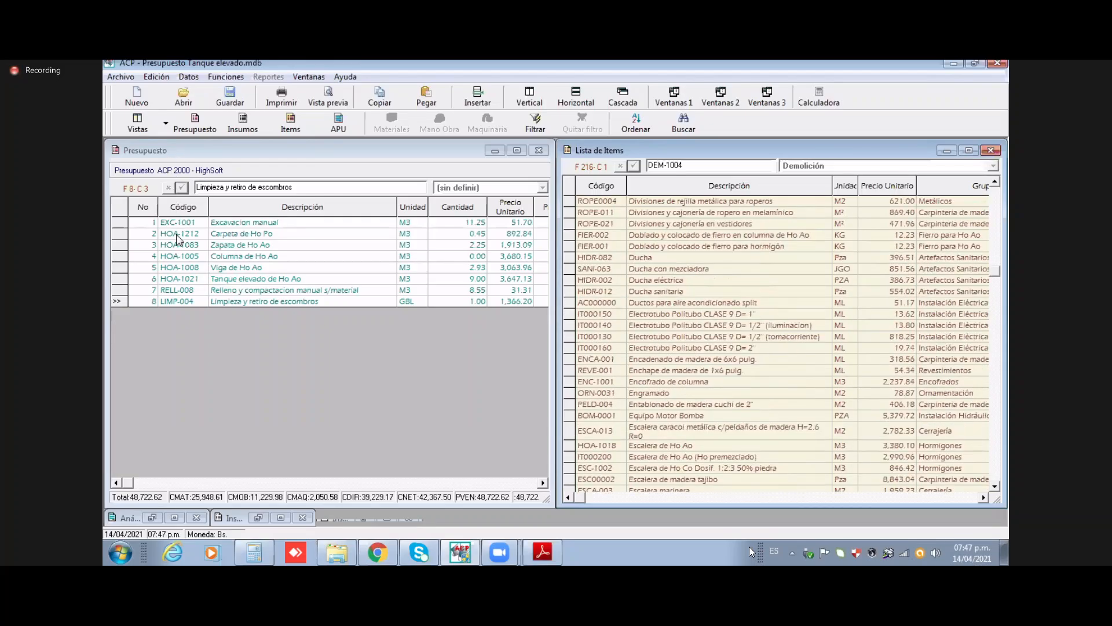
scroll(176, 238, down, 3)
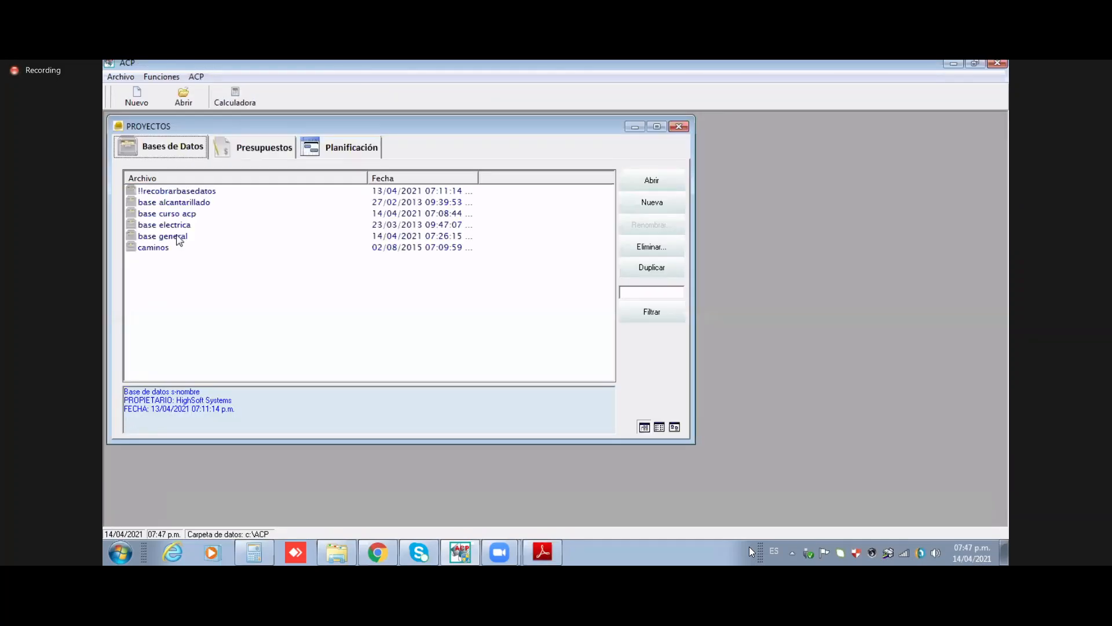
Step: Open the base general database to view its supplies and items, and reopen the tanque elevado budget
double_click(176, 235)
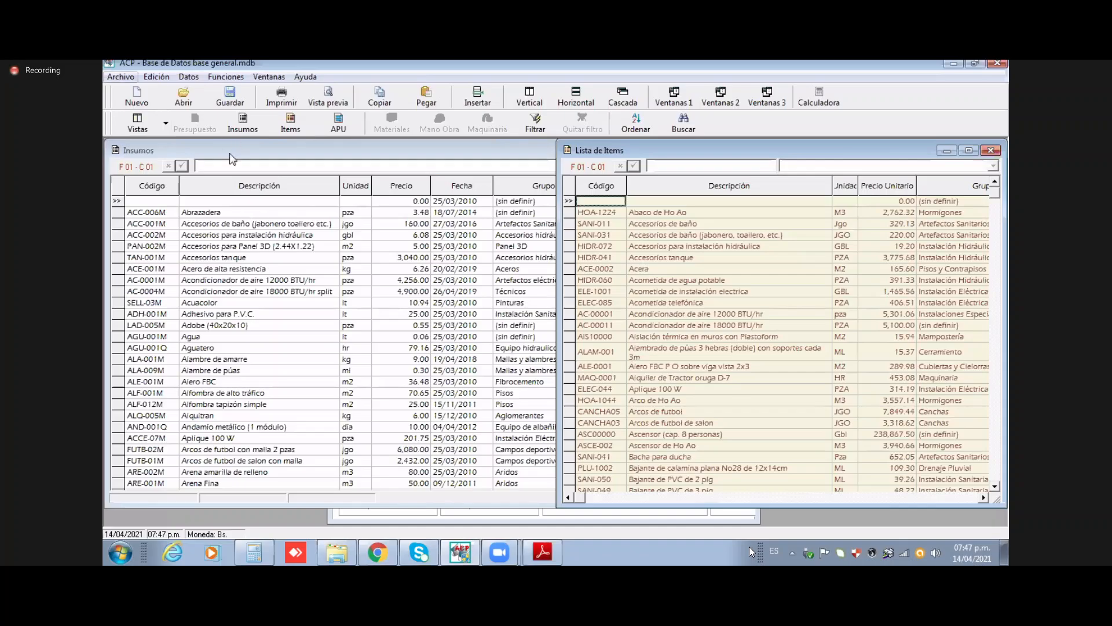
click(121, 76)
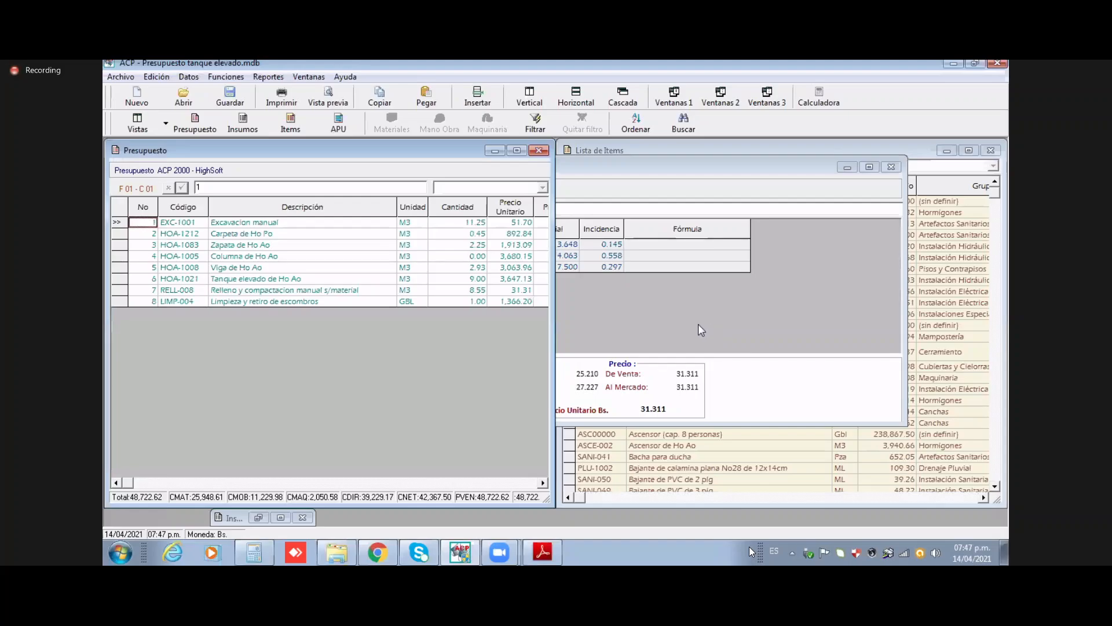
click(698, 326)
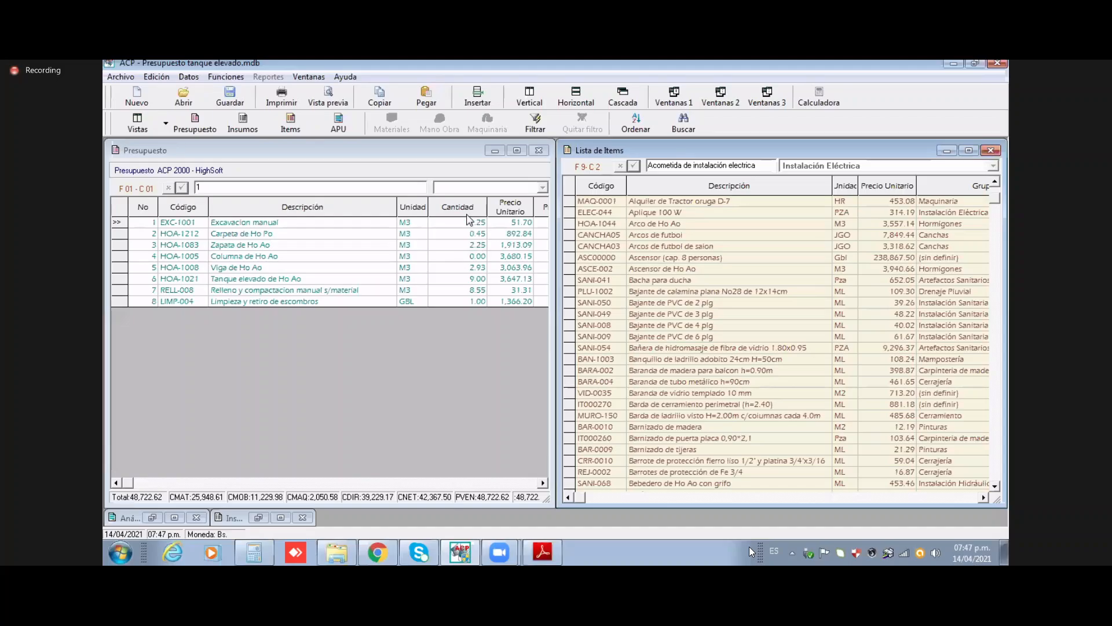
Step: Show the budget on its own and inspect the quantity formulas of Excavacion manual and Carpeta de Ho Po
click(468, 219)
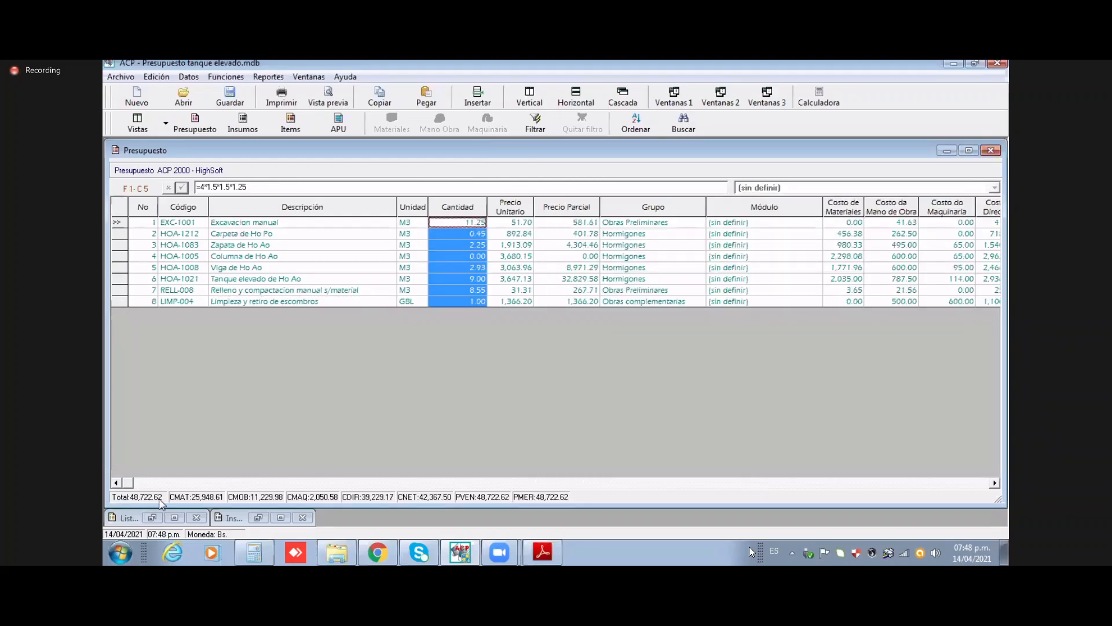
key(Down)
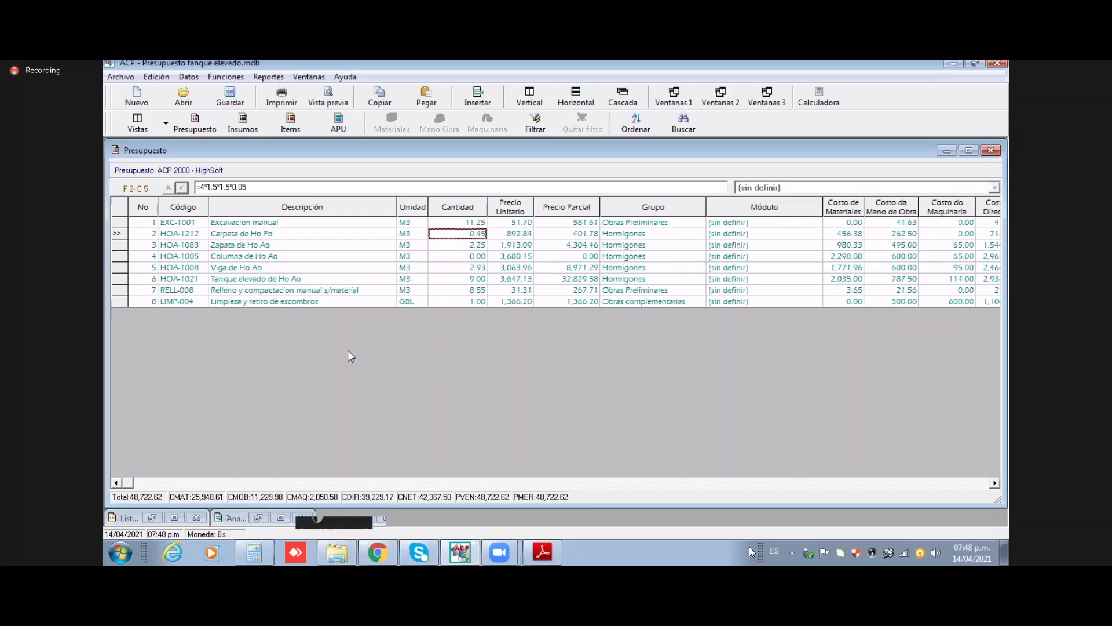
click(327, 224)
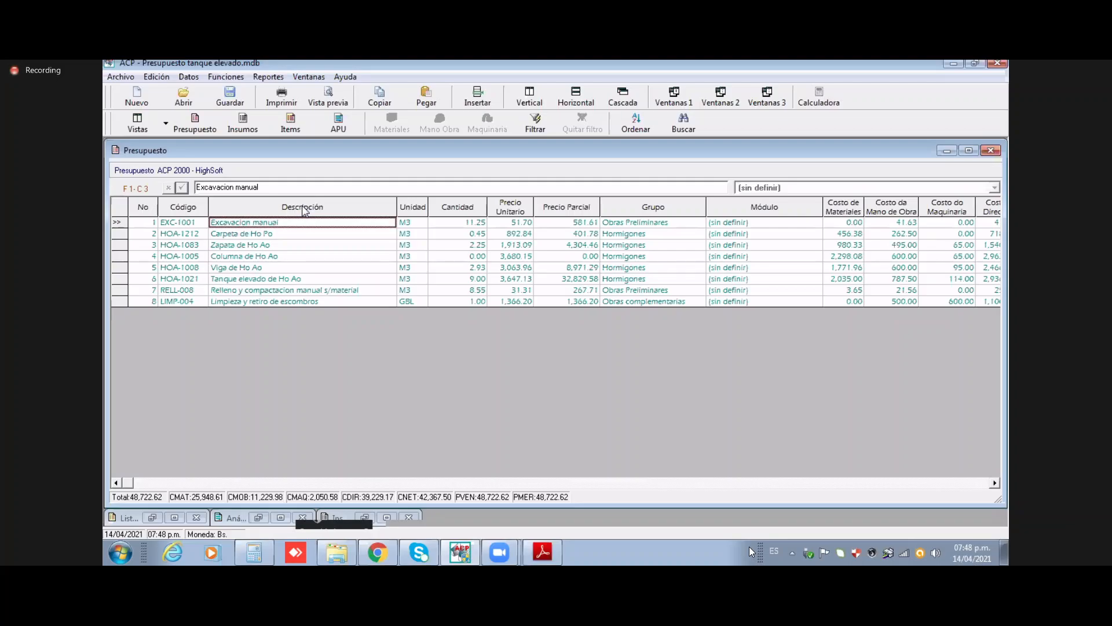
Step: In the budget's percentages over cost, set Gastos Generales to 5%, Utilidad to 10% and a new Imprevistos charge to 2%
click(226, 79)
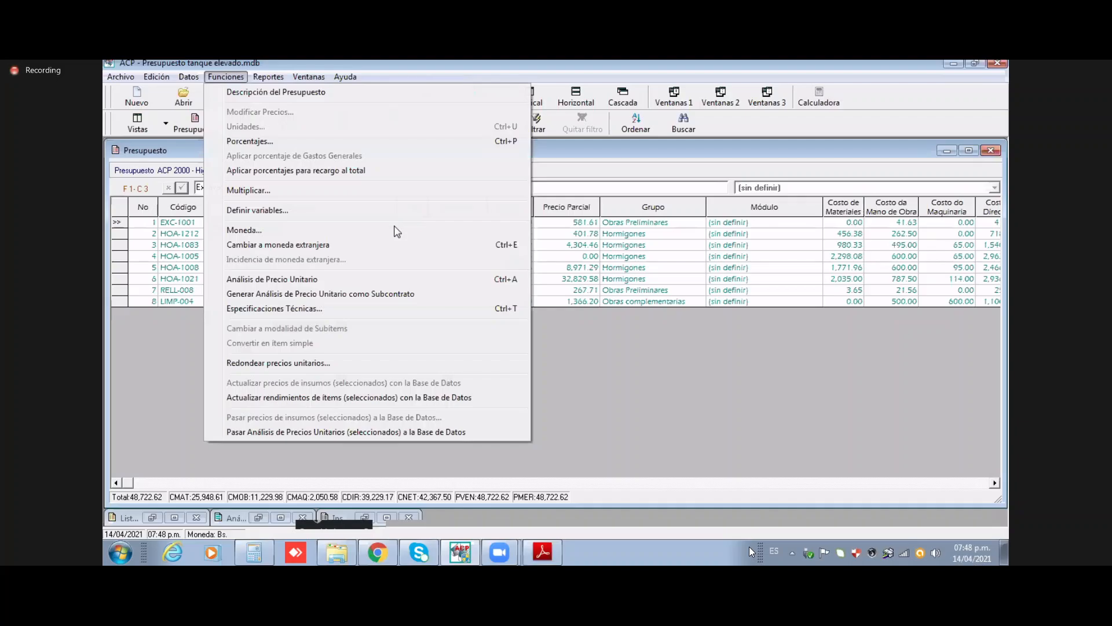
click(399, 141)
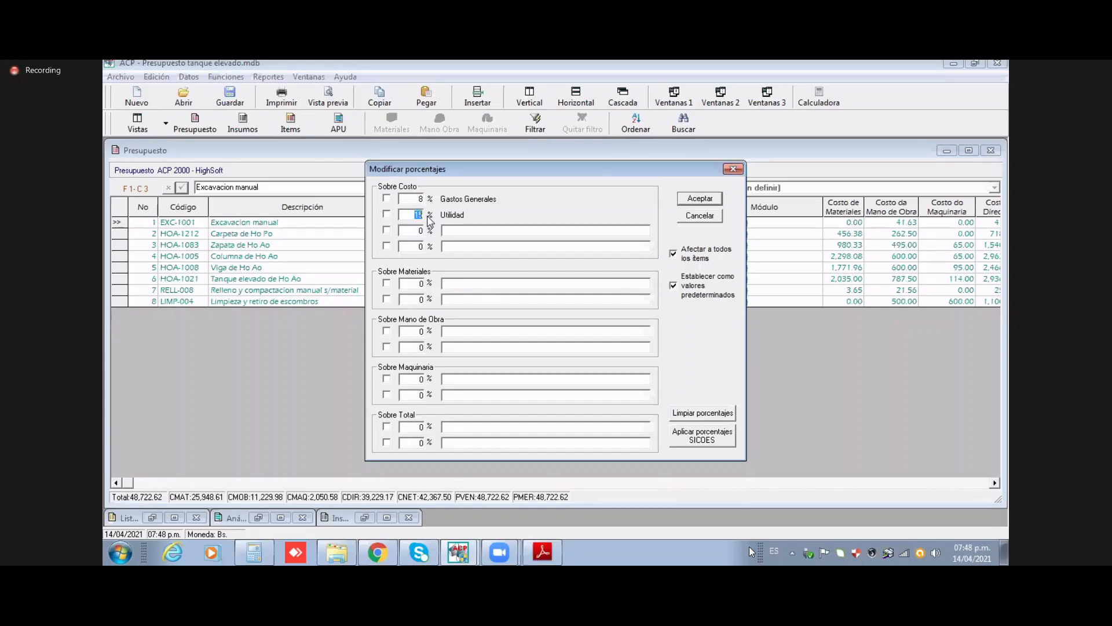
click(418, 199)
text(5)
key(Tab)
text(10)
click(421, 231)
text(2)
click(467, 231)
text(Imprevistos)
Step: Add an 8% Transporte charge over materials and a 15% Cargas sociales charge over labour
drag(423, 283, 415, 283)
text(8)
click(464, 285)
text(Transporte)
click(420, 332)
key(Tab)
text(Cargas so)
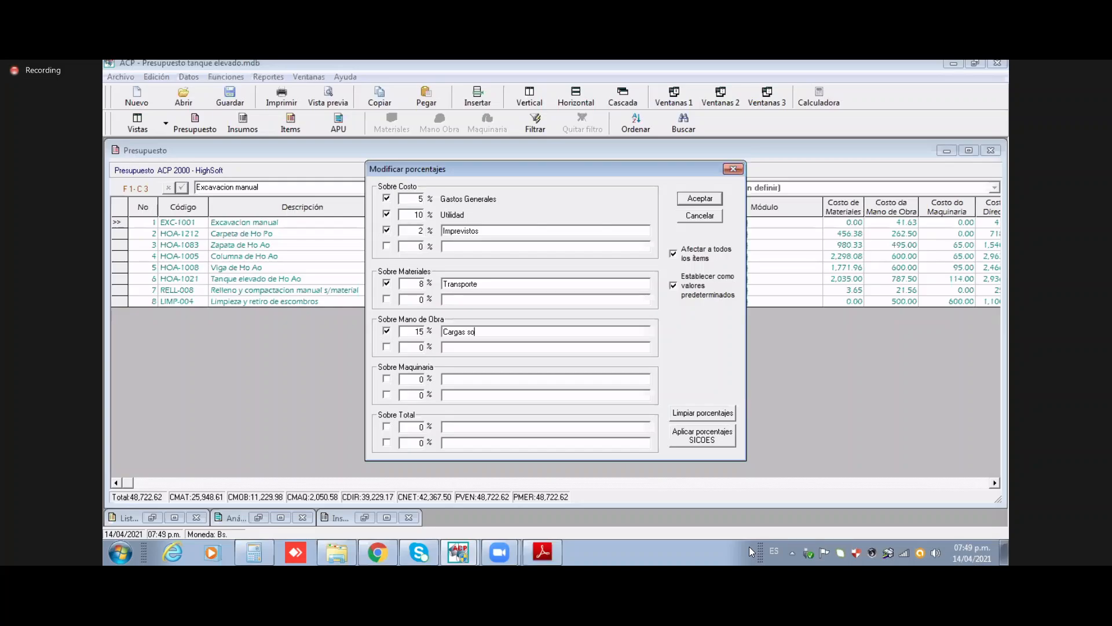
text(ciales)
Step: Add a 13% charge over the total and apply the modified percentages to the budget
key(Tab)
key(Tab)
key(Tab)
key(Tab)
key(Tab)
key(Tab)
text(13)
key(Tab)
key(Tab)
click(444, 427)
text(M)
click(702, 199)
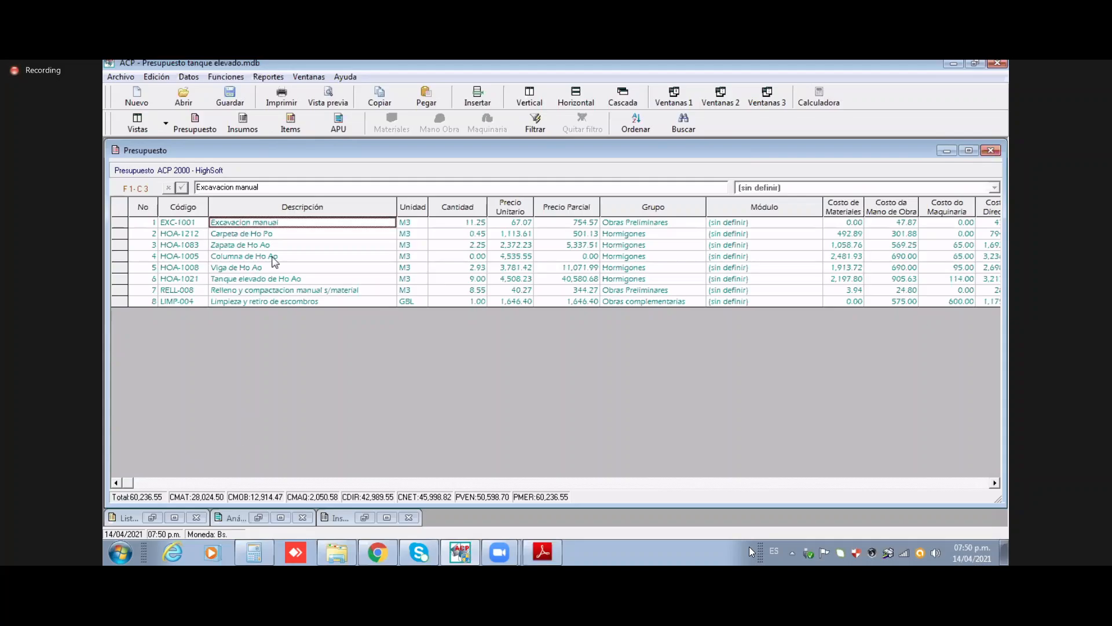
Step: Review the budget's national and foreign currency symbols and exchange rate, and leave the currency settings without applying changes
click(226, 78)
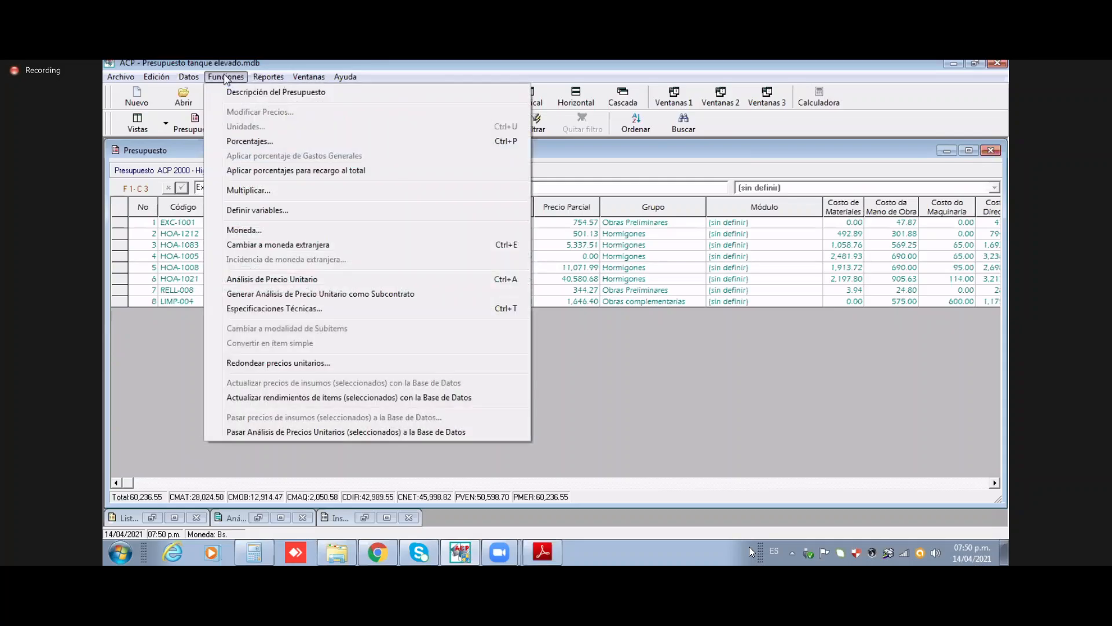
click(257, 236)
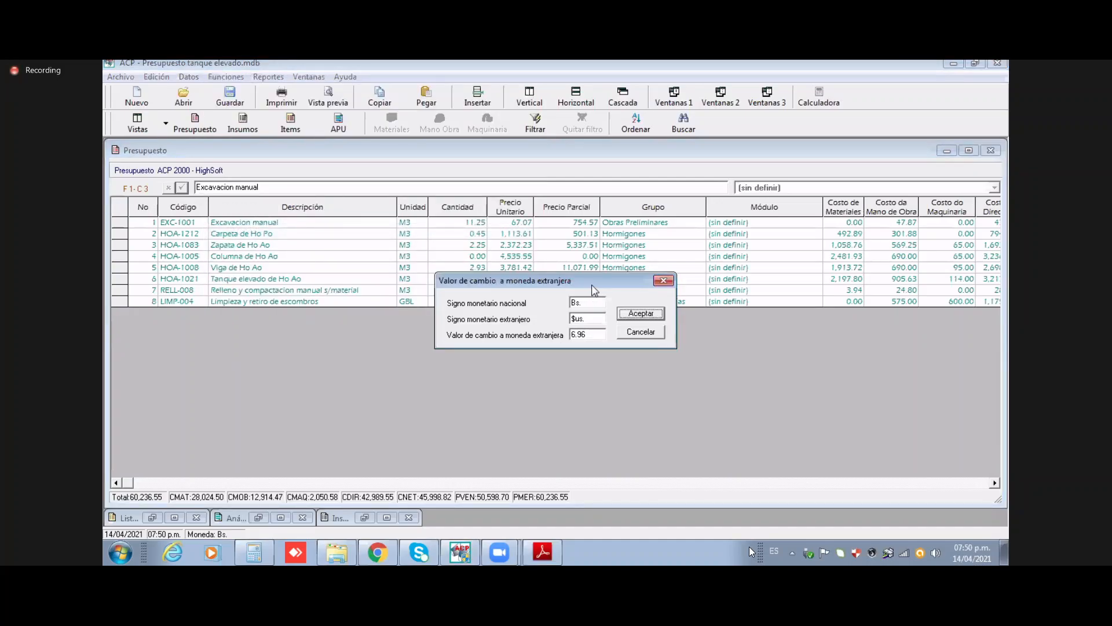
drag(598, 290, 593, 318)
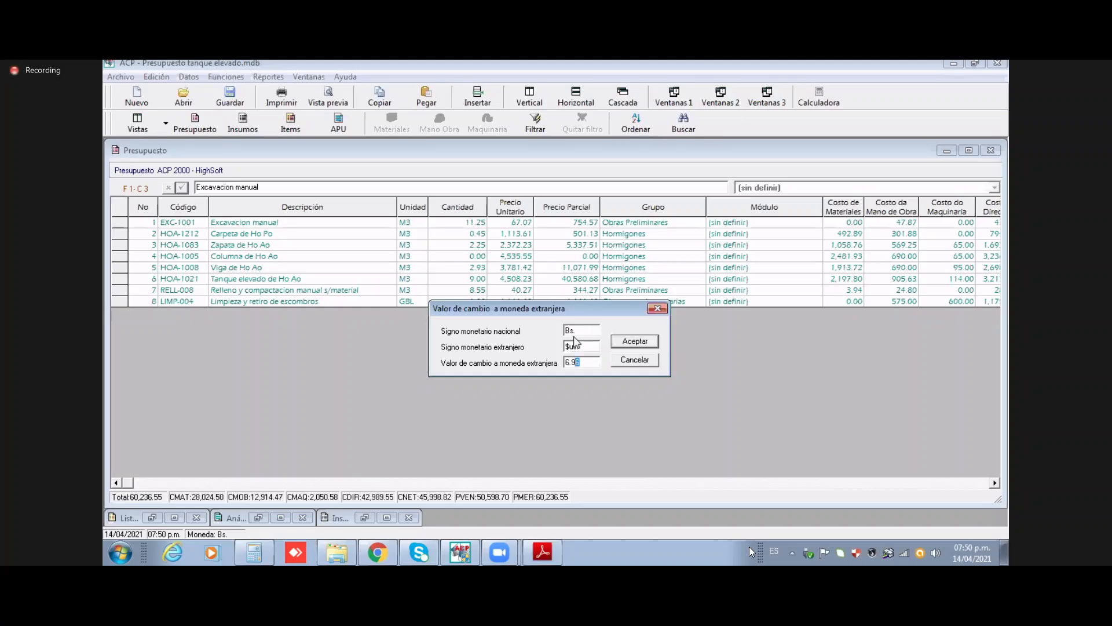
drag(574, 330, 552, 336)
key(Tab)
key(Tab)
click(587, 362)
click(632, 364)
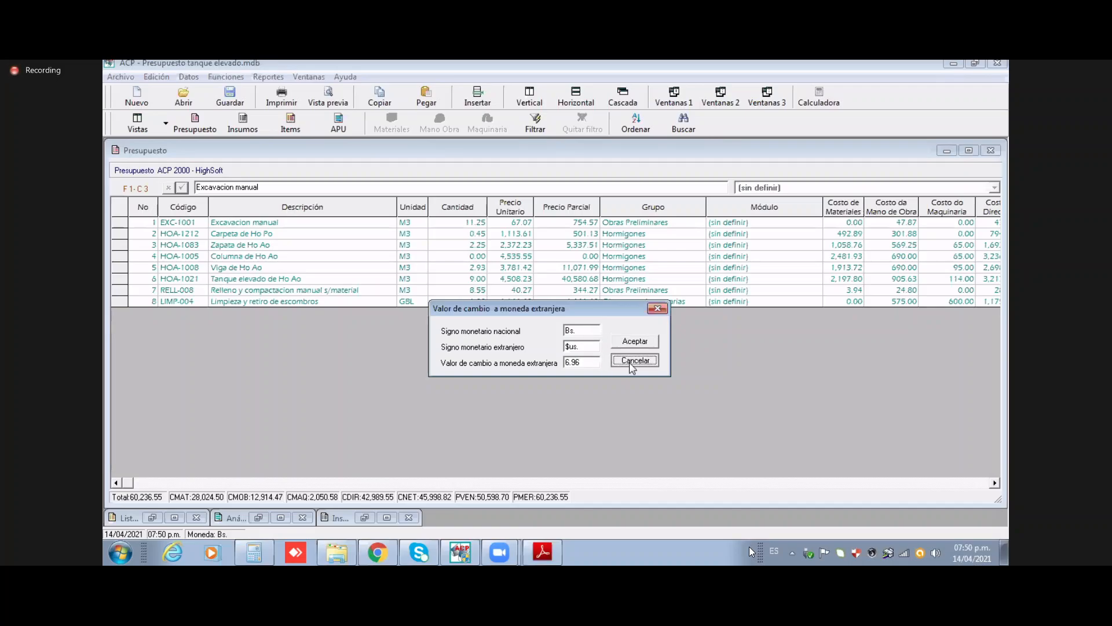
click(635, 362)
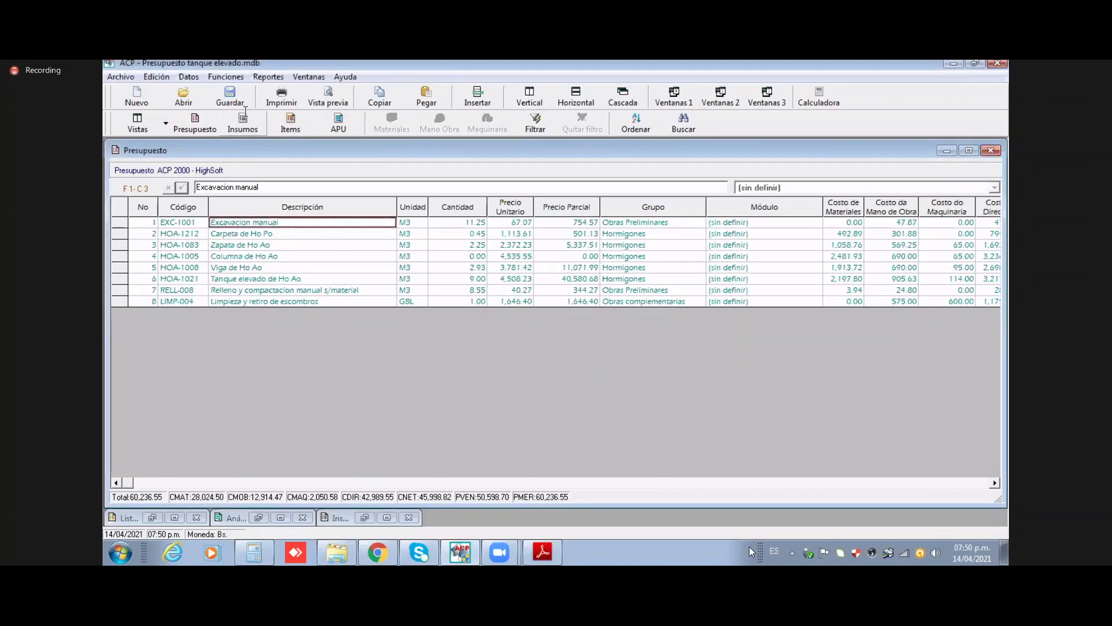
Step: Convert the budget to foreign currency and examine the unit prices of all items
click(223, 76)
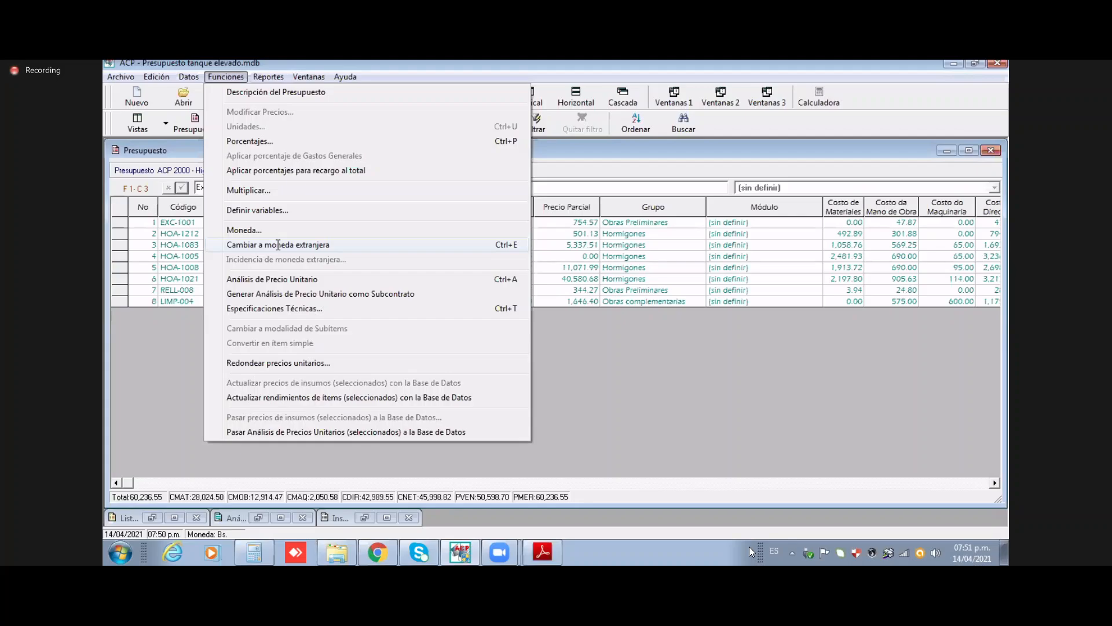
click(278, 244)
click(516, 211)
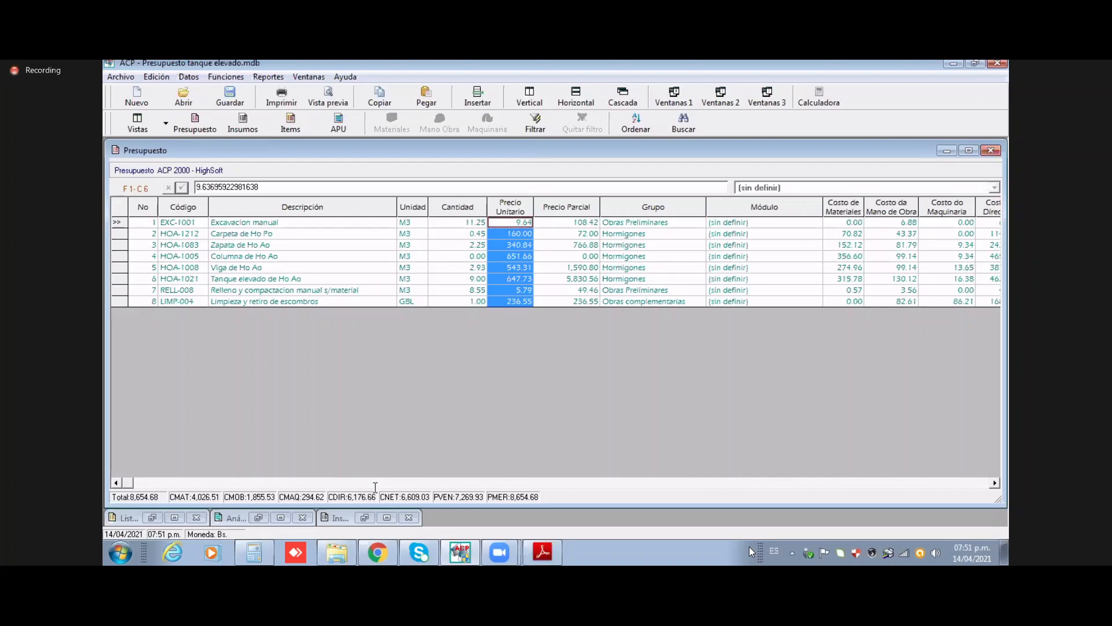
click(131, 534)
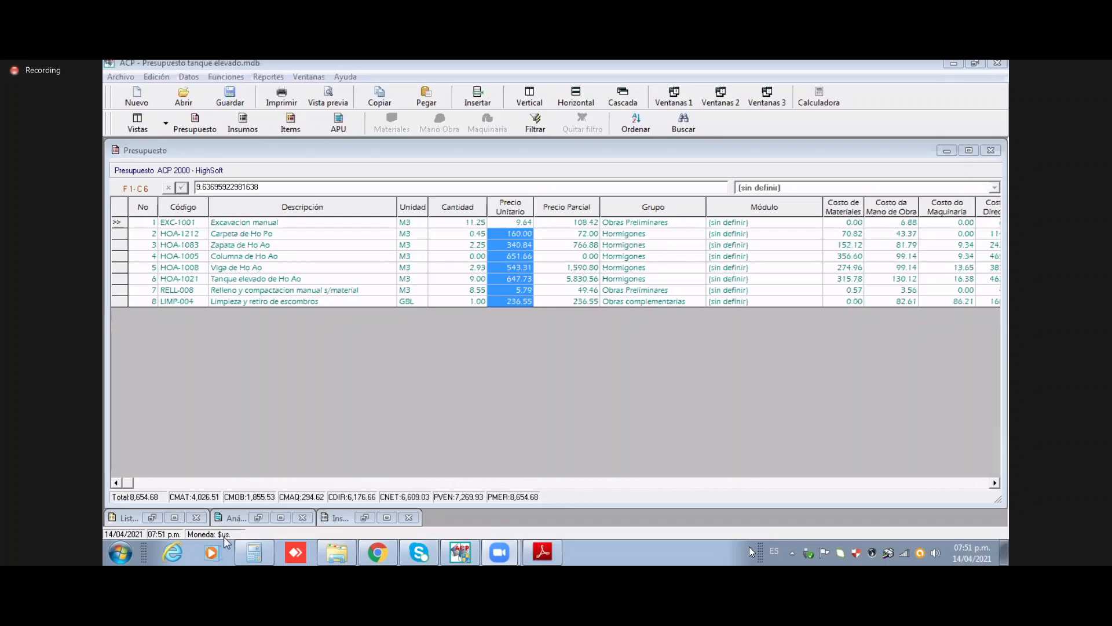
click(495, 221)
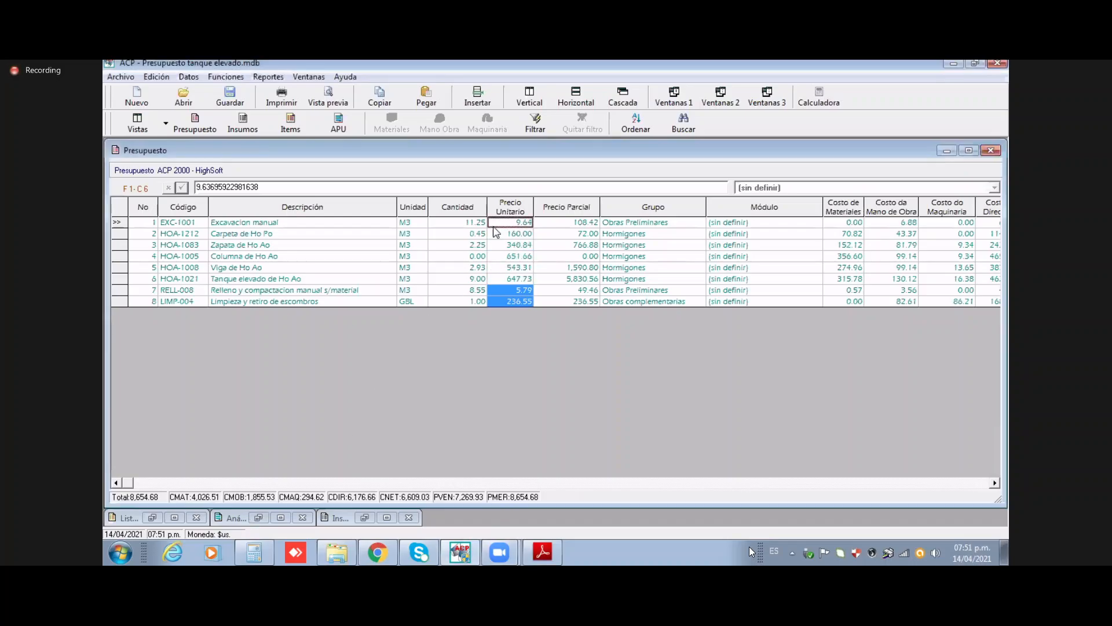
drag(496, 234, 517, 307)
click(458, 301)
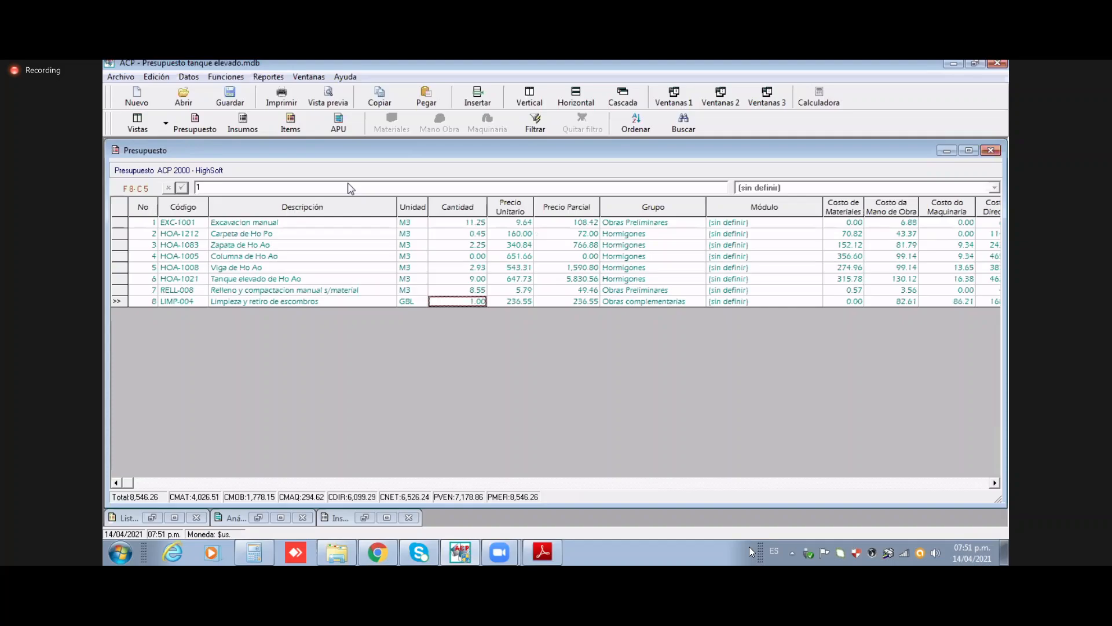
Step: Convert the budget back to national currency and return to the Excavacion manual item
click(236, 77)
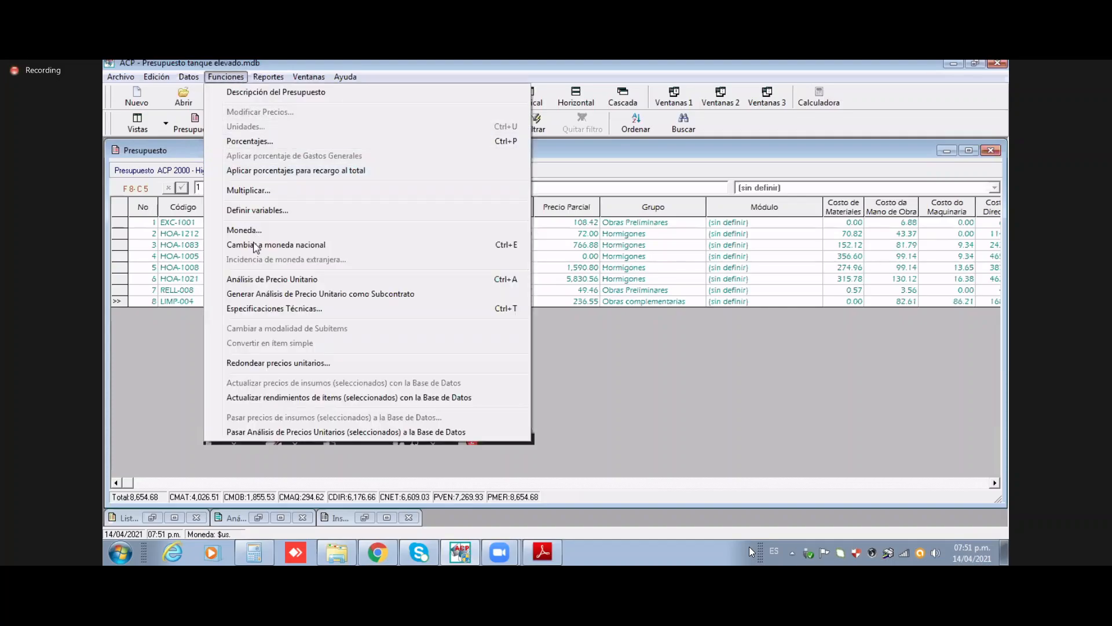
click(309, 246)
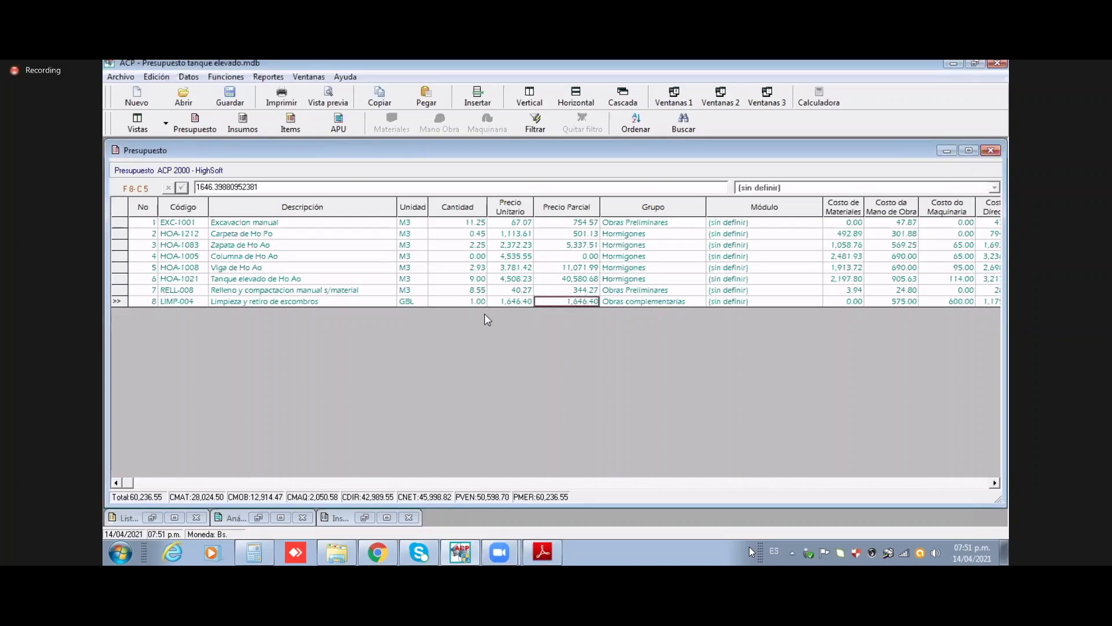
click(460, 303)
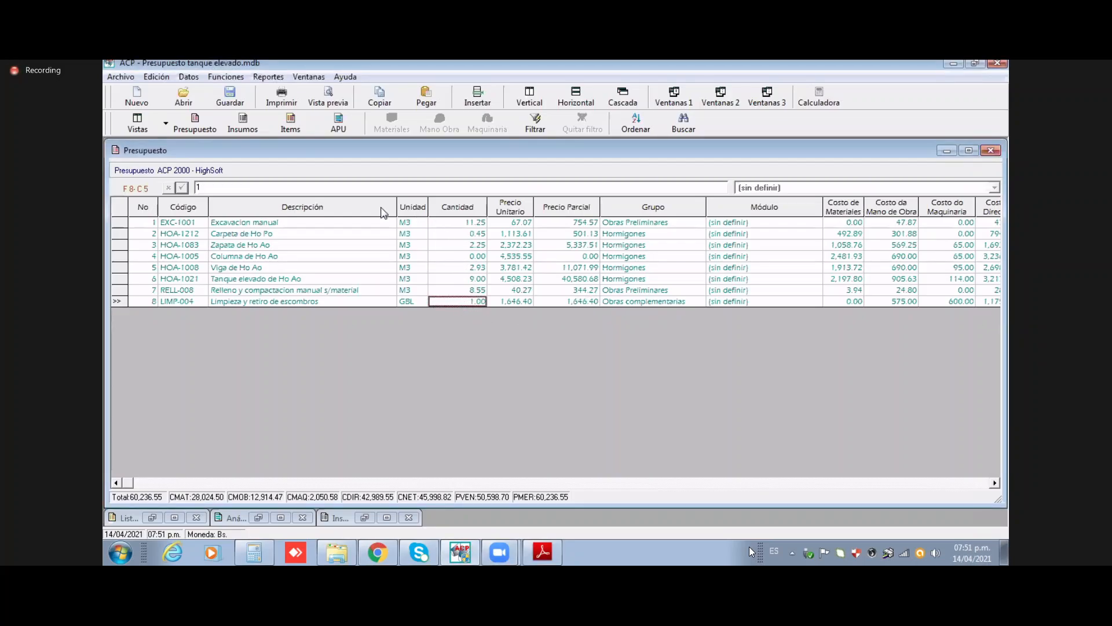
click(314, 221)
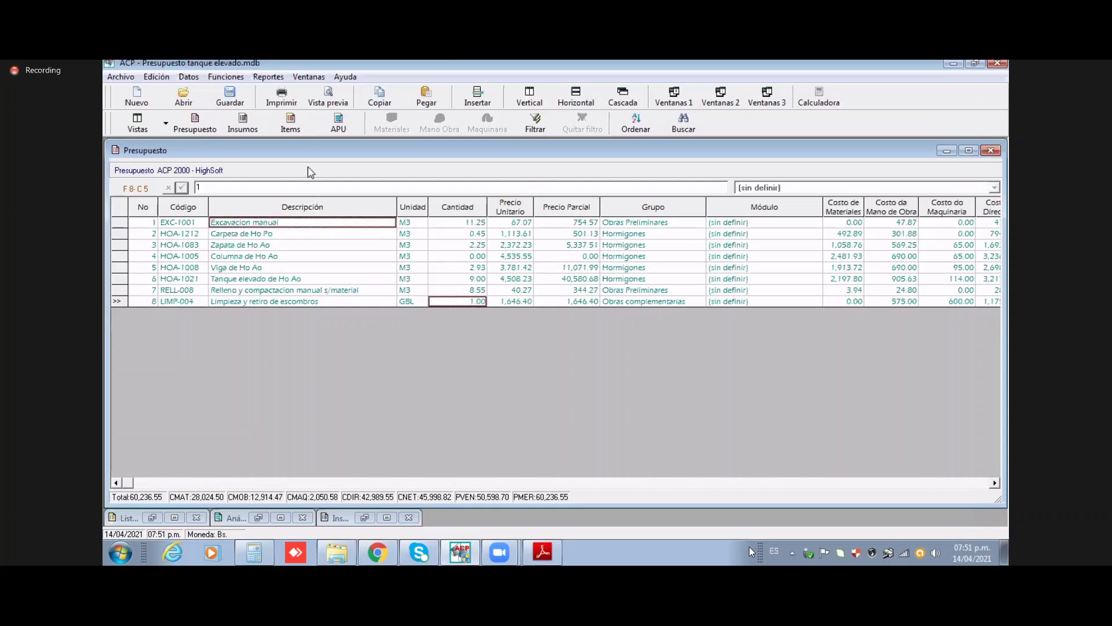
Step: Set the budget description to TANQUE ELEVADO DE HORMIGON ARMADO with the additional data and lower print text cleared, and save the budget
click(235, 77)
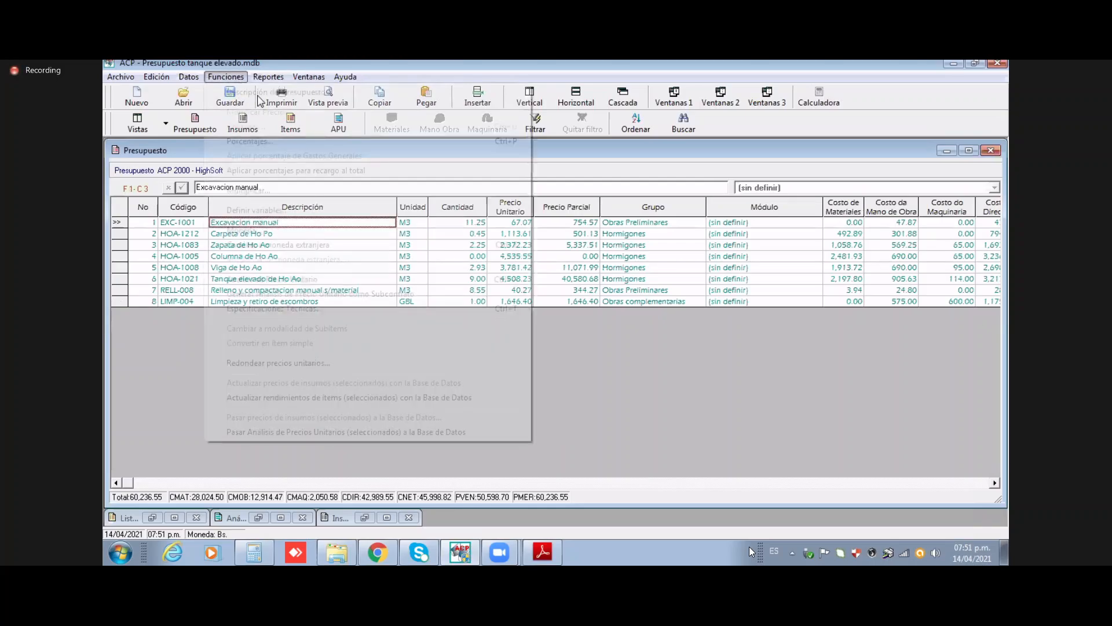
click(259, 94)
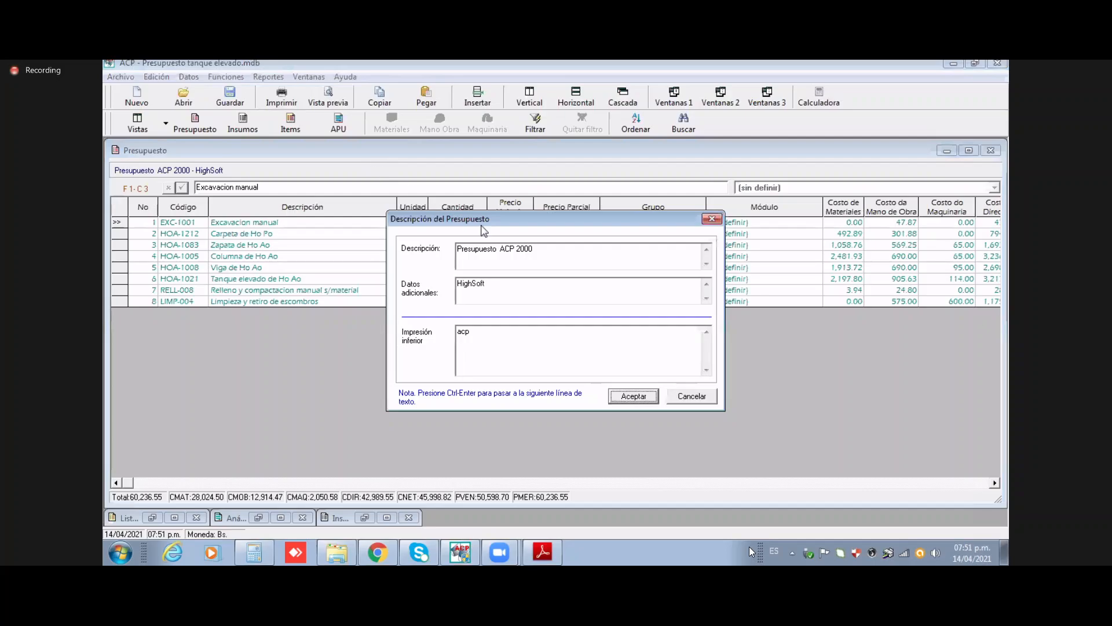
click(555, 249)
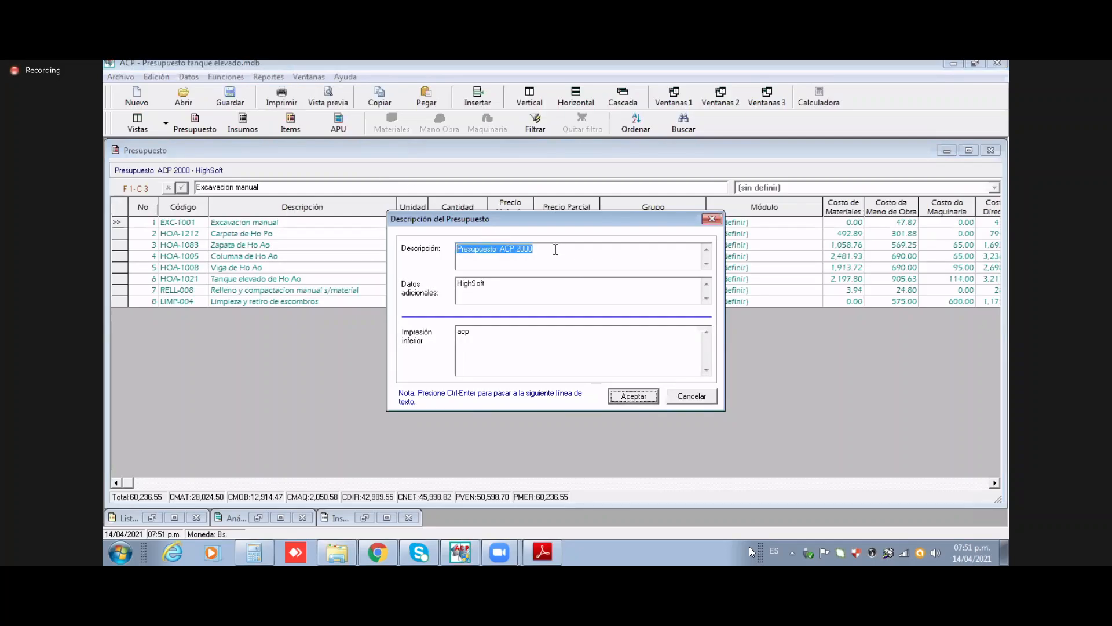
text(T)
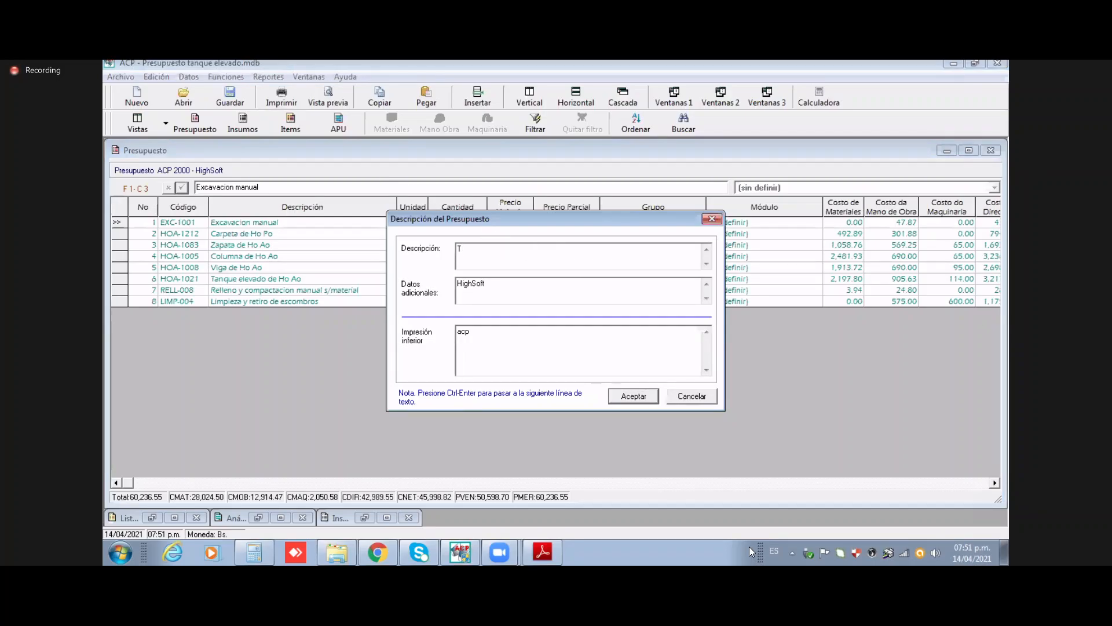
text(ANQUE ELEVADO DE HORMI)
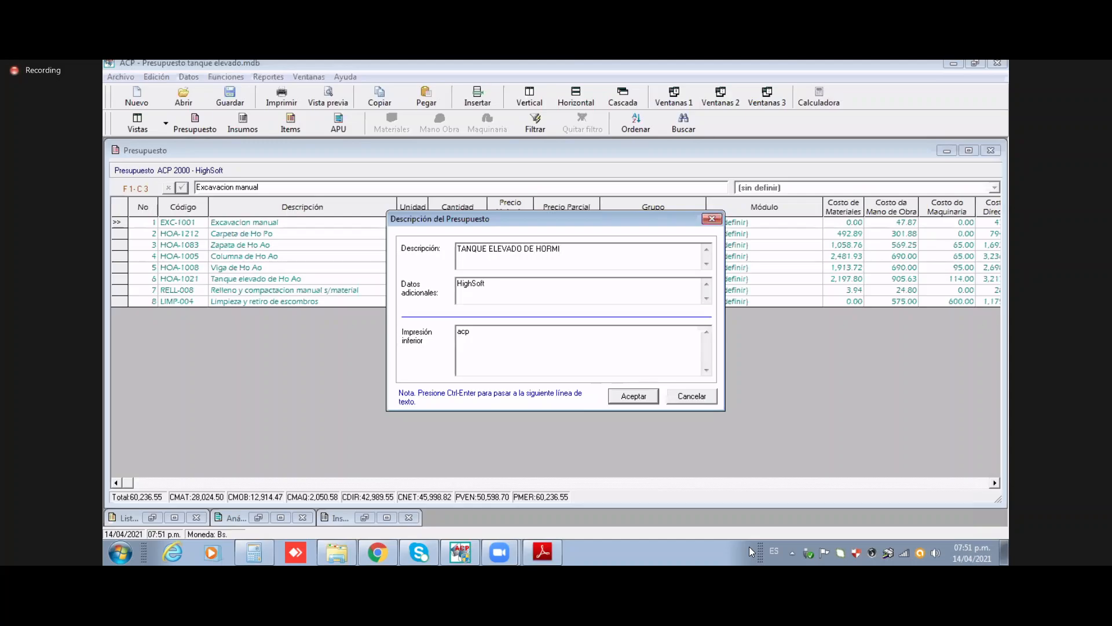
text(FON ARMADO)
double_click(469, 295)
key(Delete)
key(Tab)
key(Delete)
click(641, 402)
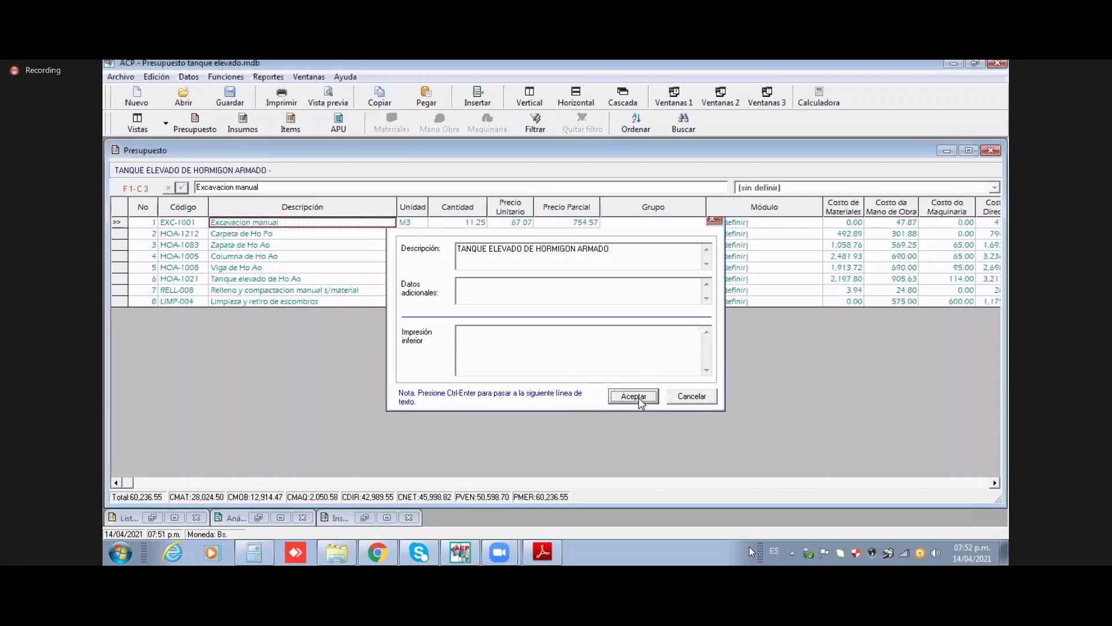
click(233, 99)
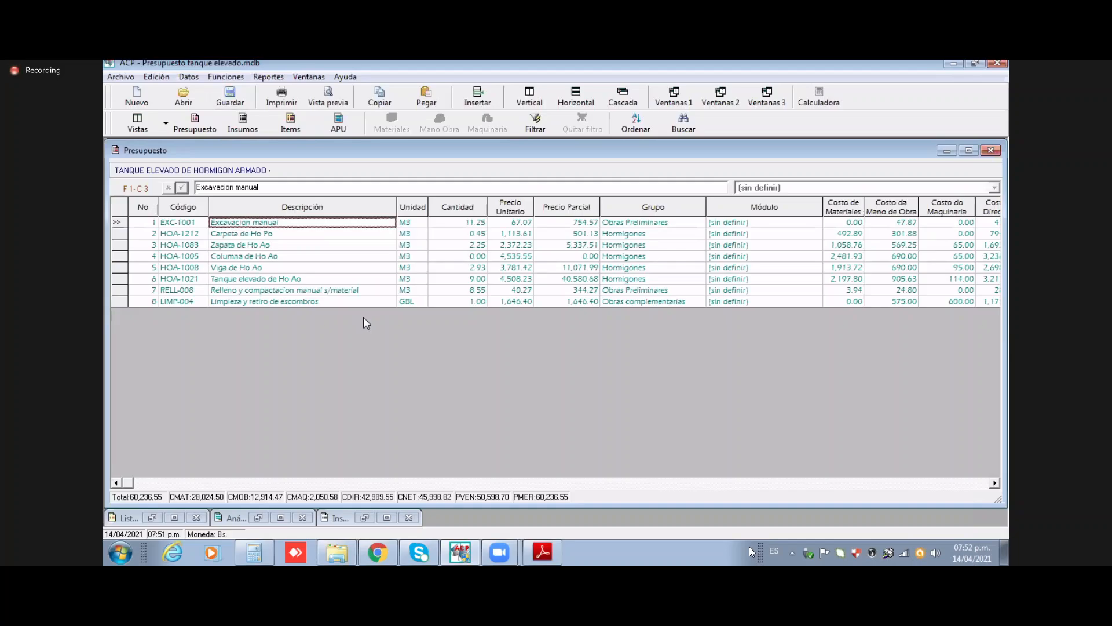
Step: Preview the budget printout with the current print settings, examine its heading and item table enlarged, and close the preview
click(328, 102)
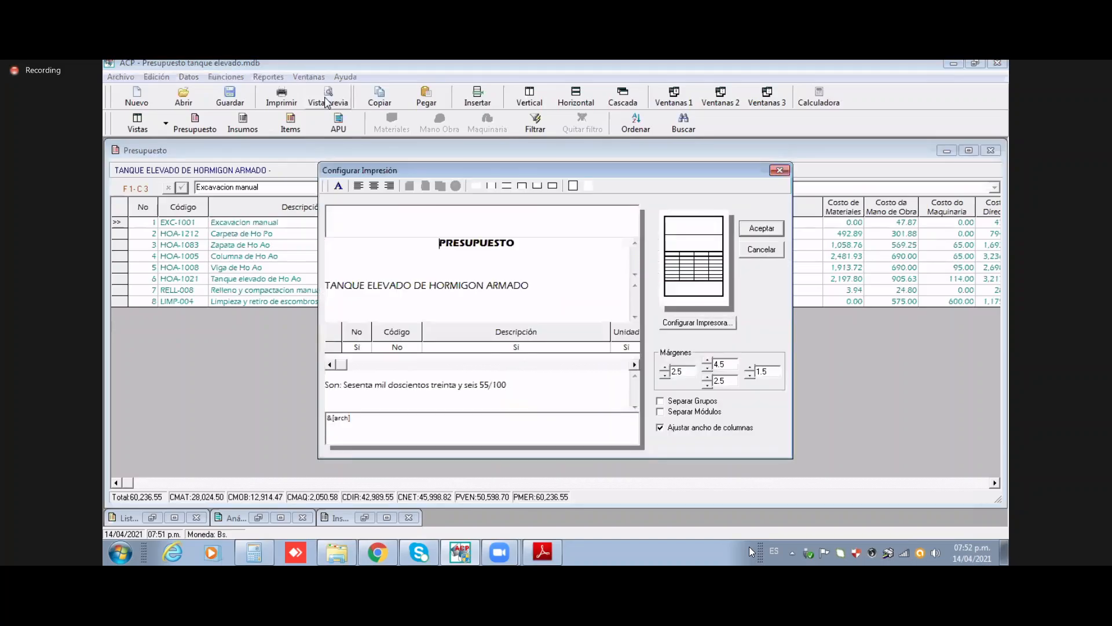
click(757, 234)
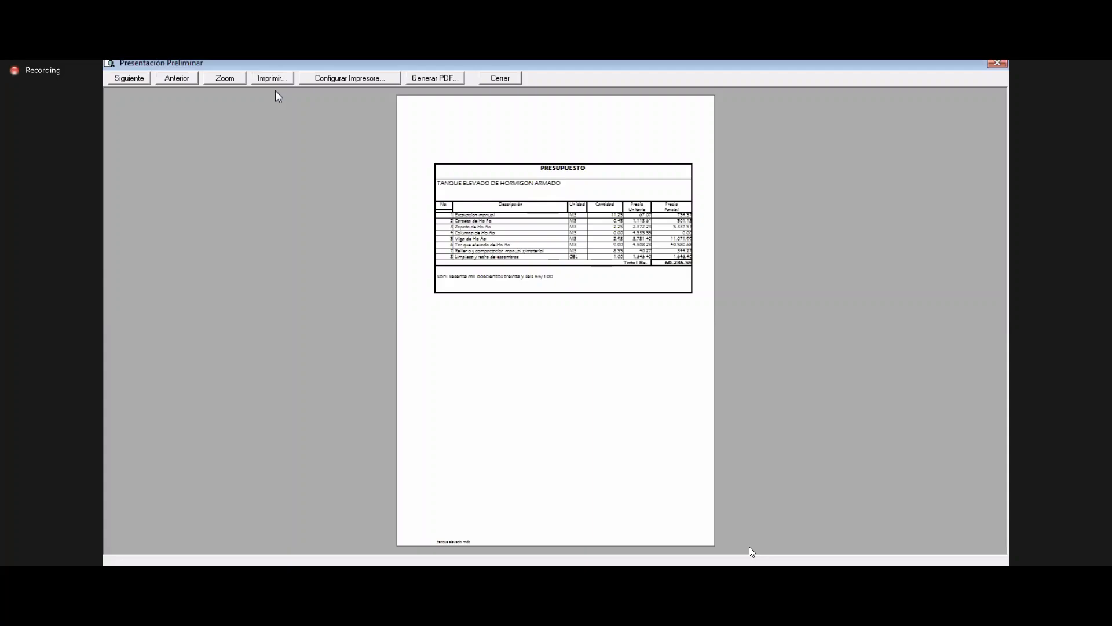
click(225, 81)
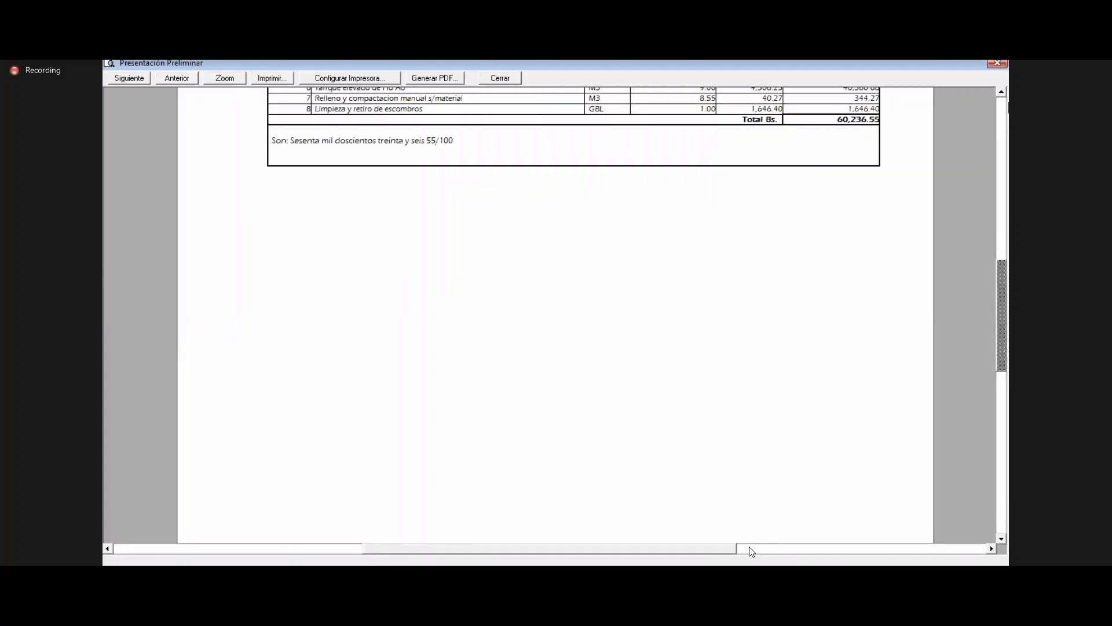
click(1001, 93)
click(1002, 93)
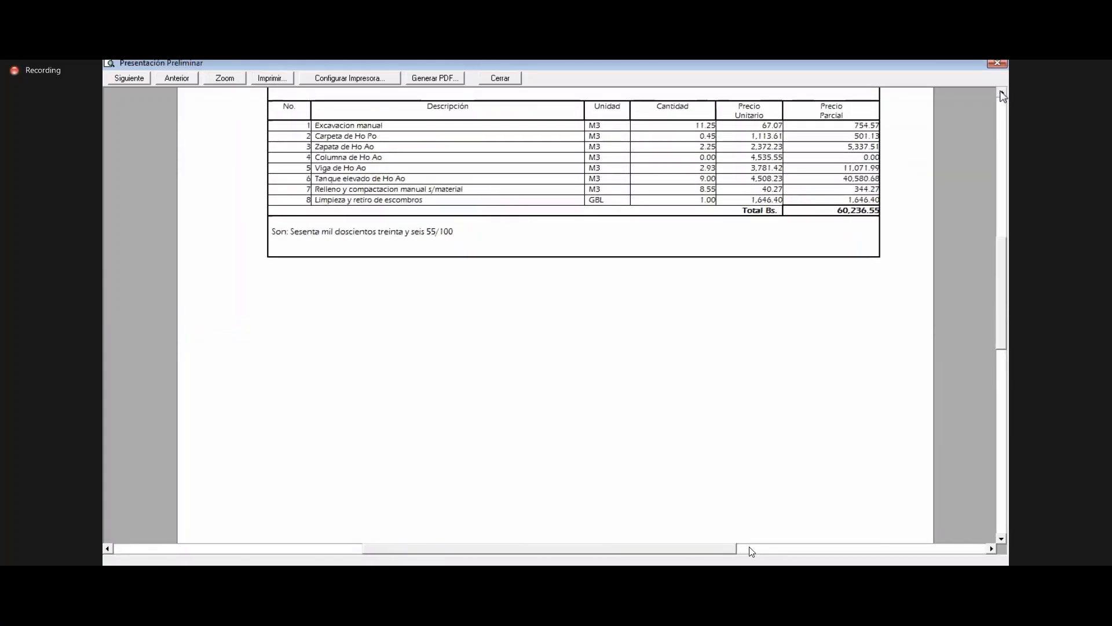
click(1001, 92)
click(1002, 92)
click(1002, 93)
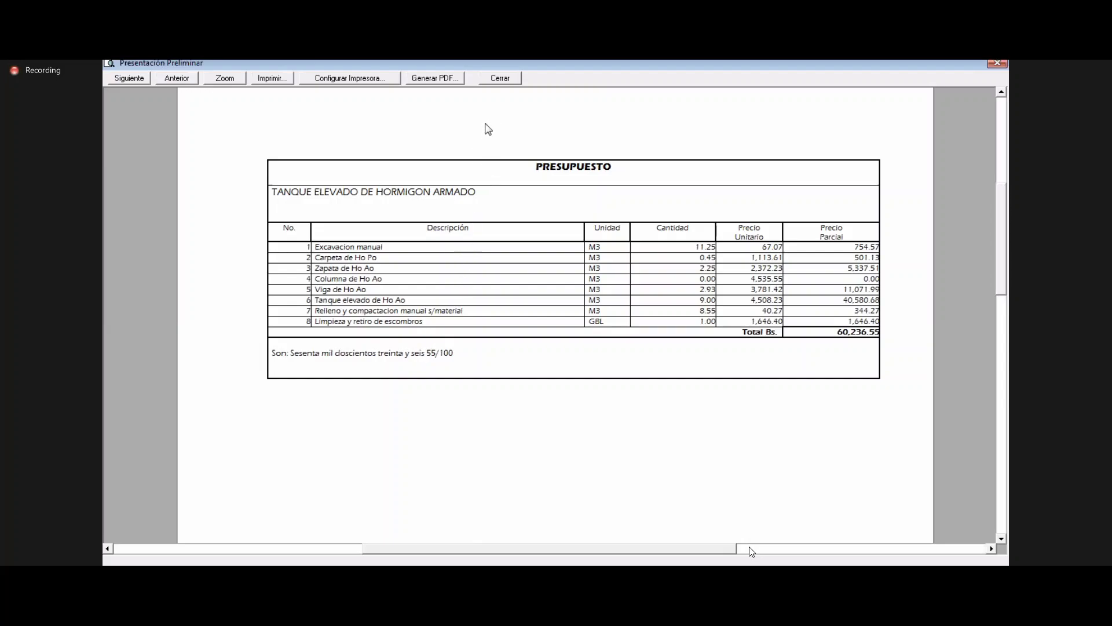
click(511, 83)
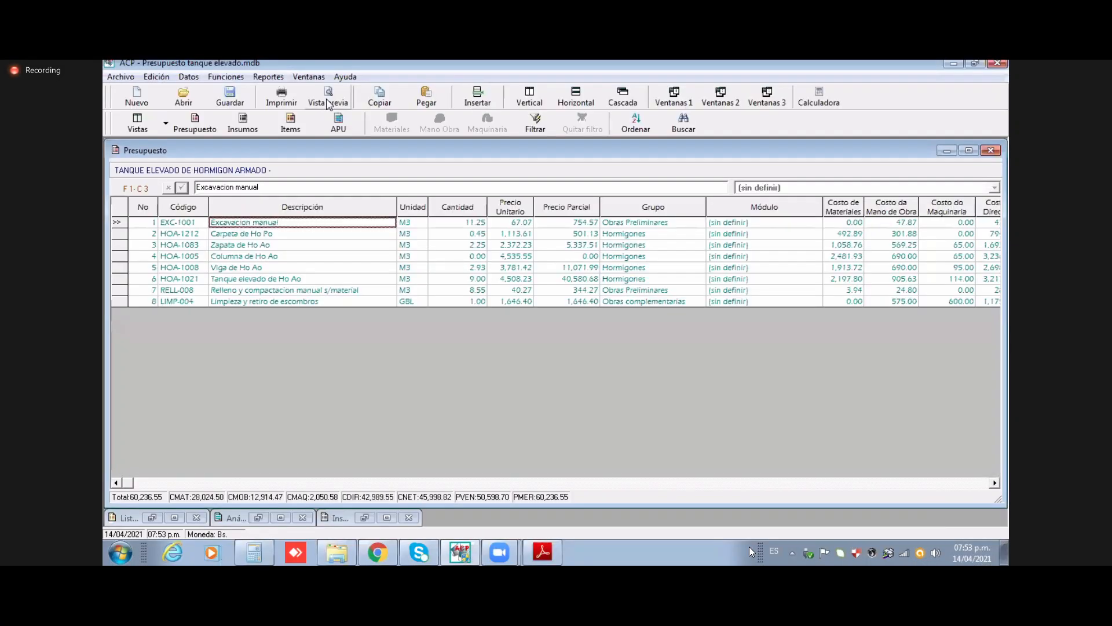
Step: Turn on group separation for the budget printout, examine the grouped items and subtotals in the preview, and close it
click(329, 103)
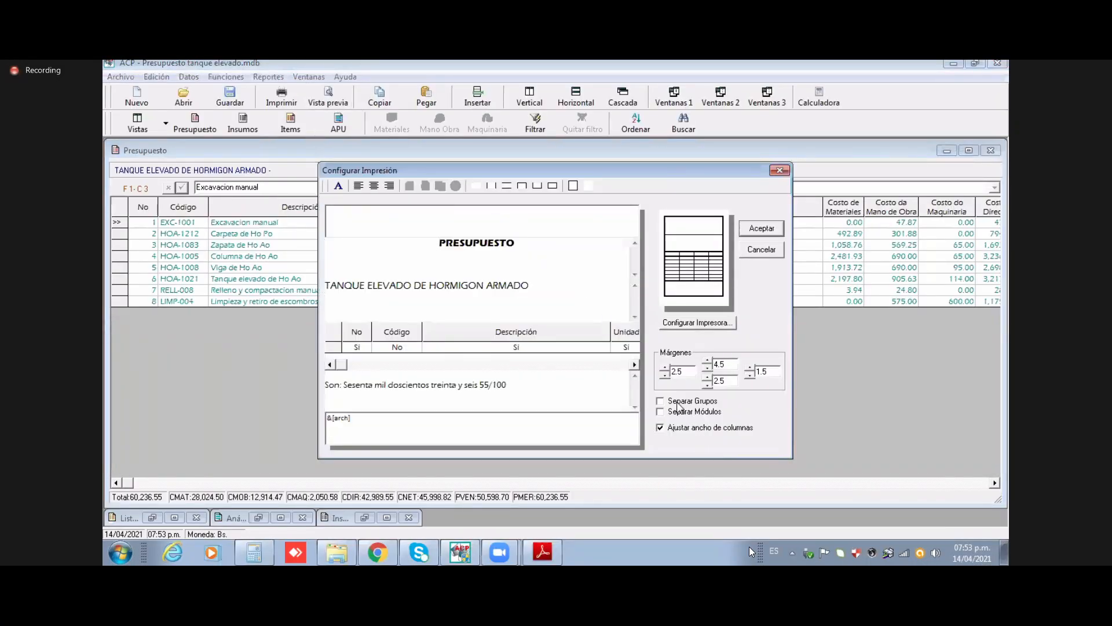
click(677, 403)
click(776, 232)
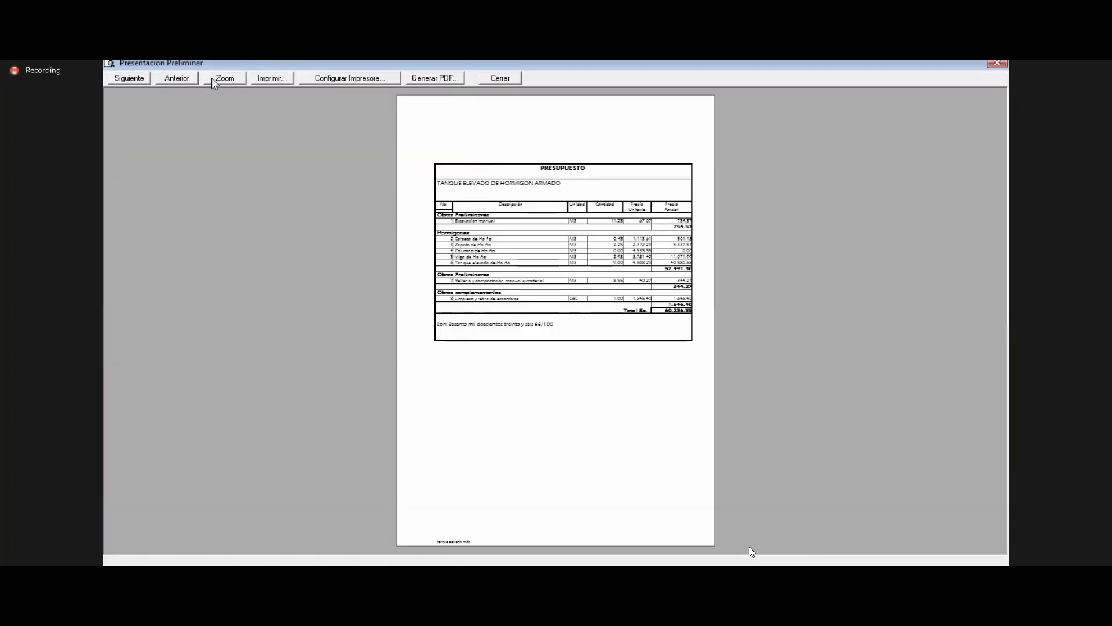
click(212, 81)
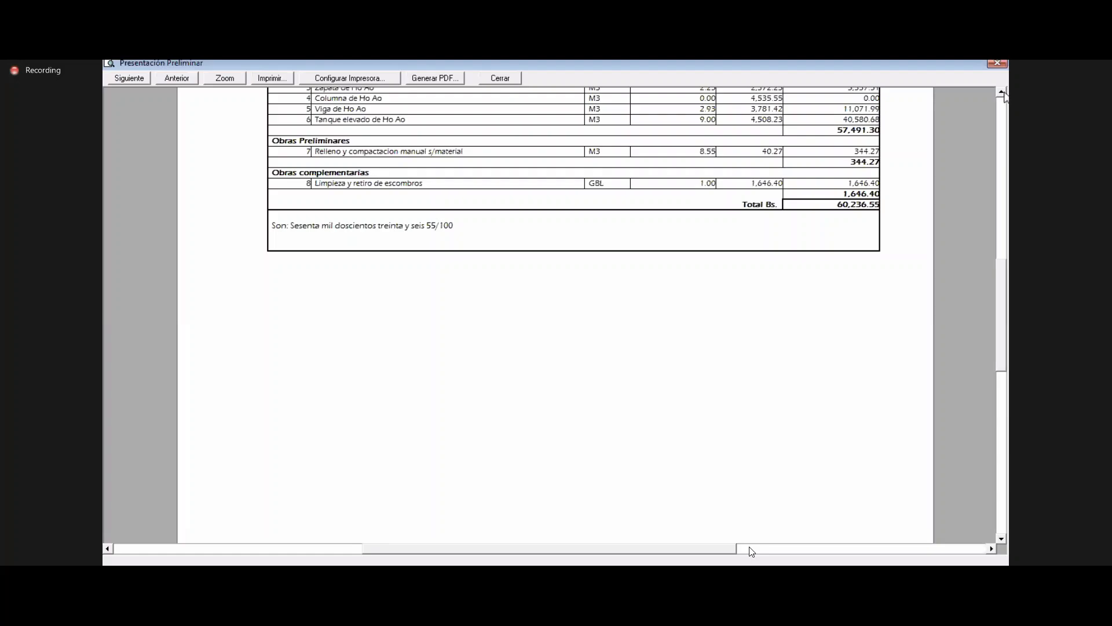
click(1001, 91)
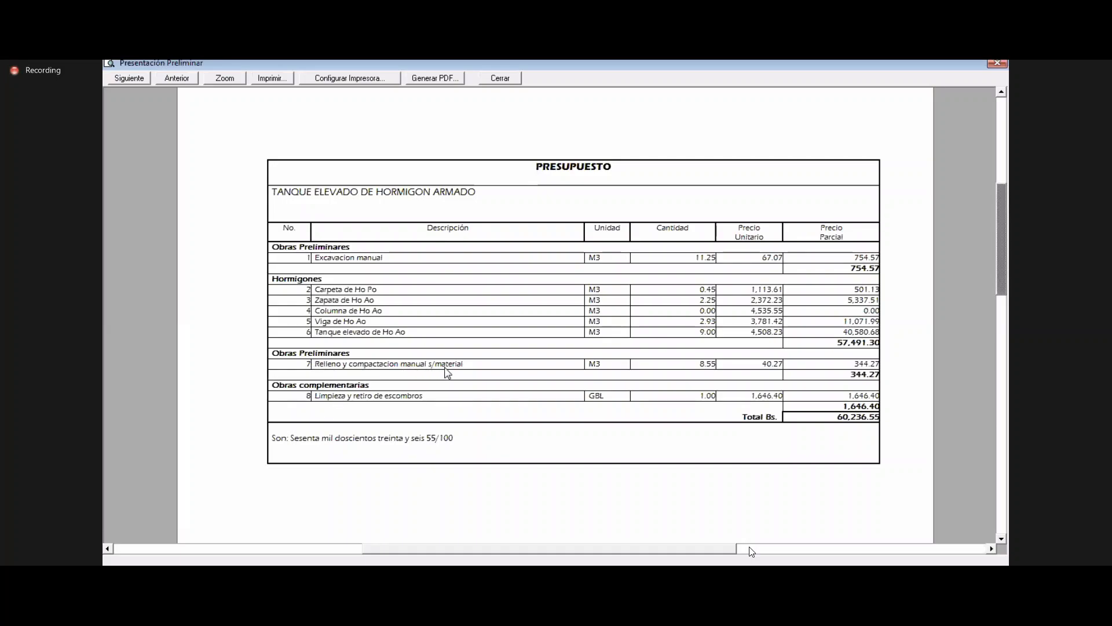
click(515, 81)
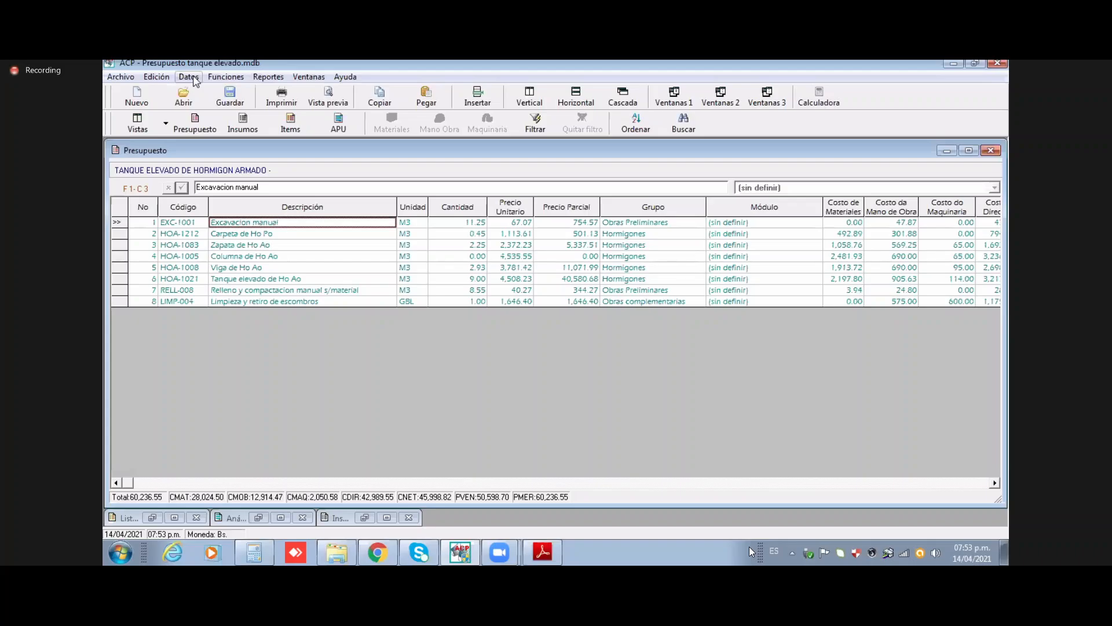
Step: Open the list of budget groups, review the available entries including Hormigones and Obras complementarias, and close it
click(668, 213)
click(645, 235)
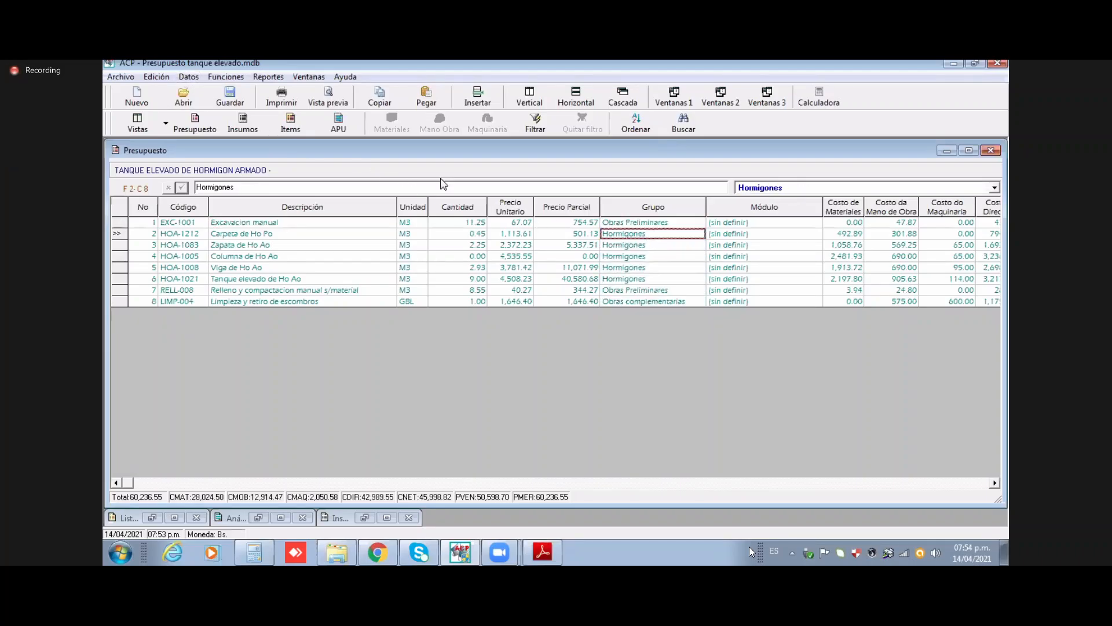
click(189, 77)
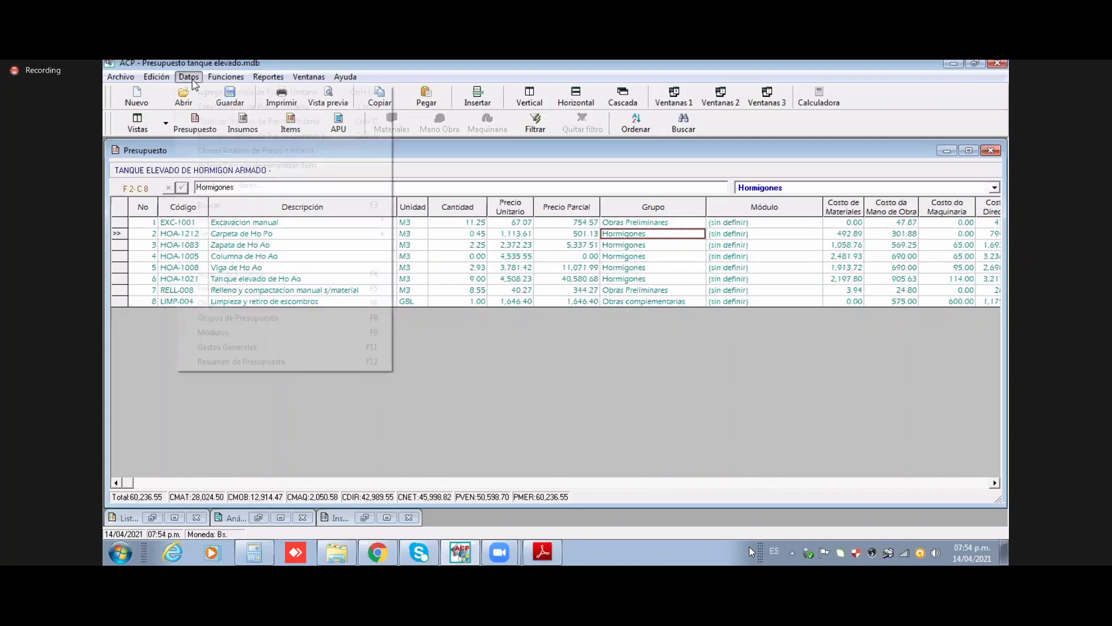
click(267, 317)
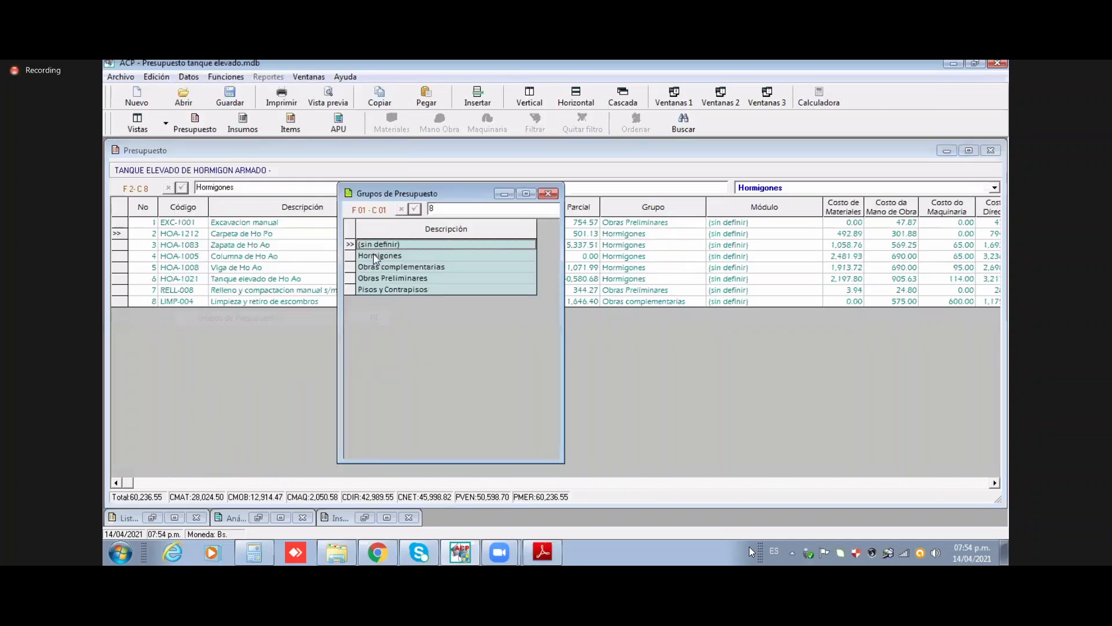
click(445, 264)
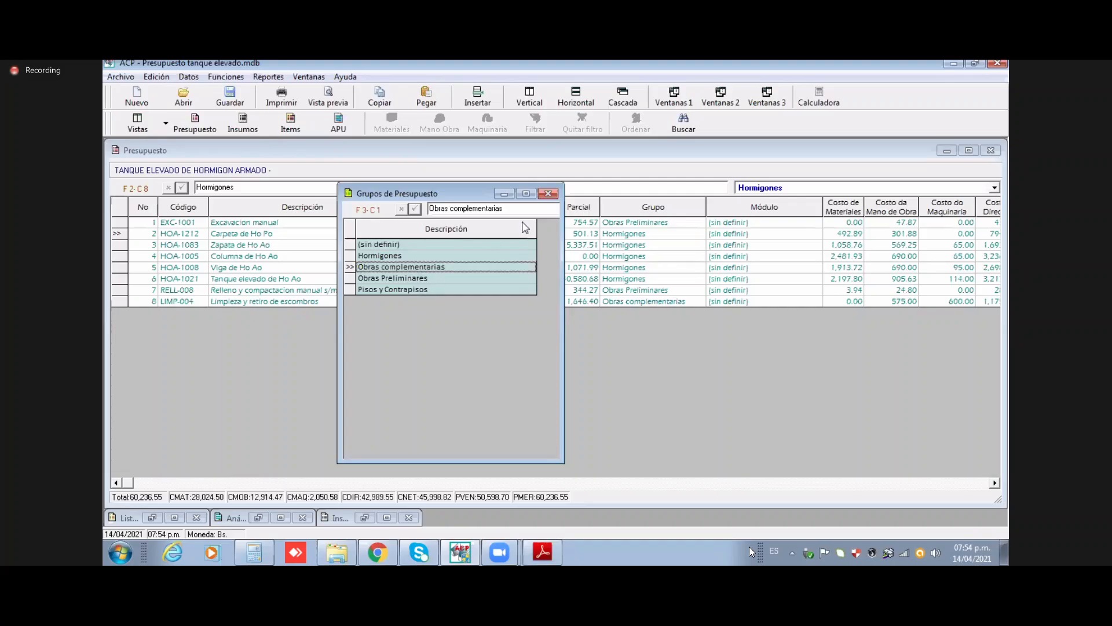
scroll(493, 254, down, 2)
click(548, 193)
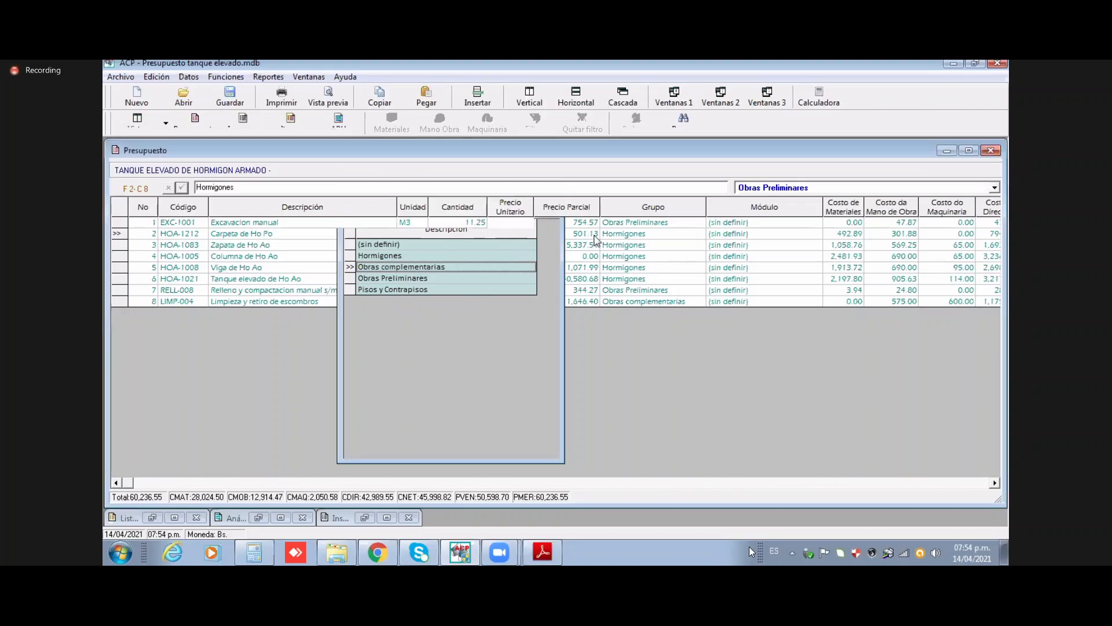
Step: Assign the Relleno y compactacion manual s/material item to the Obras complementarias group and save the budget
click(696, 290)
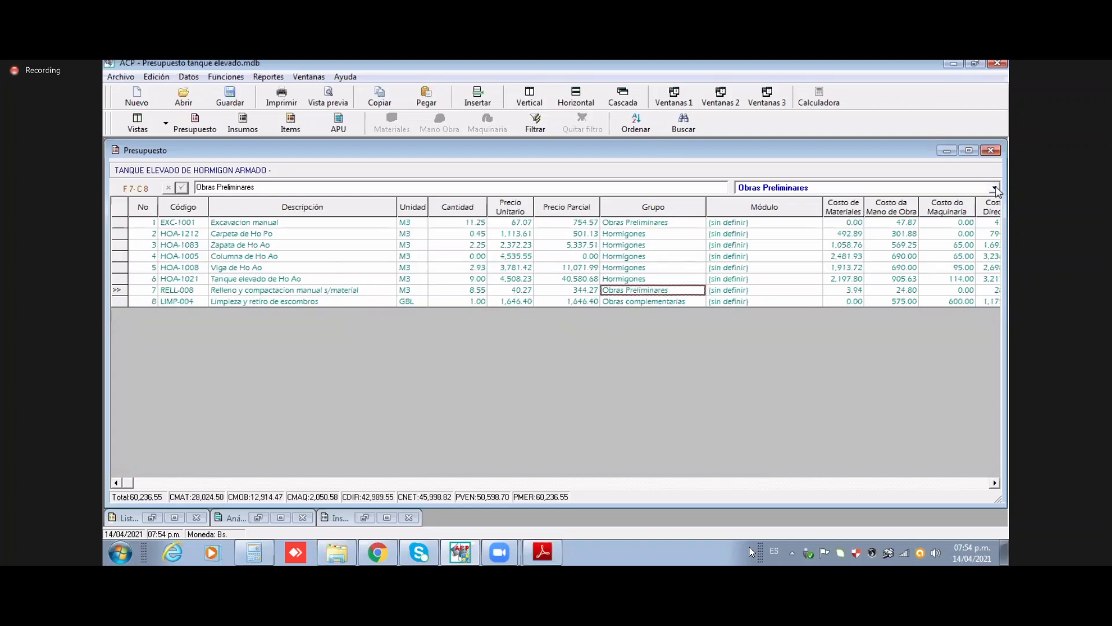
click(994, 188)
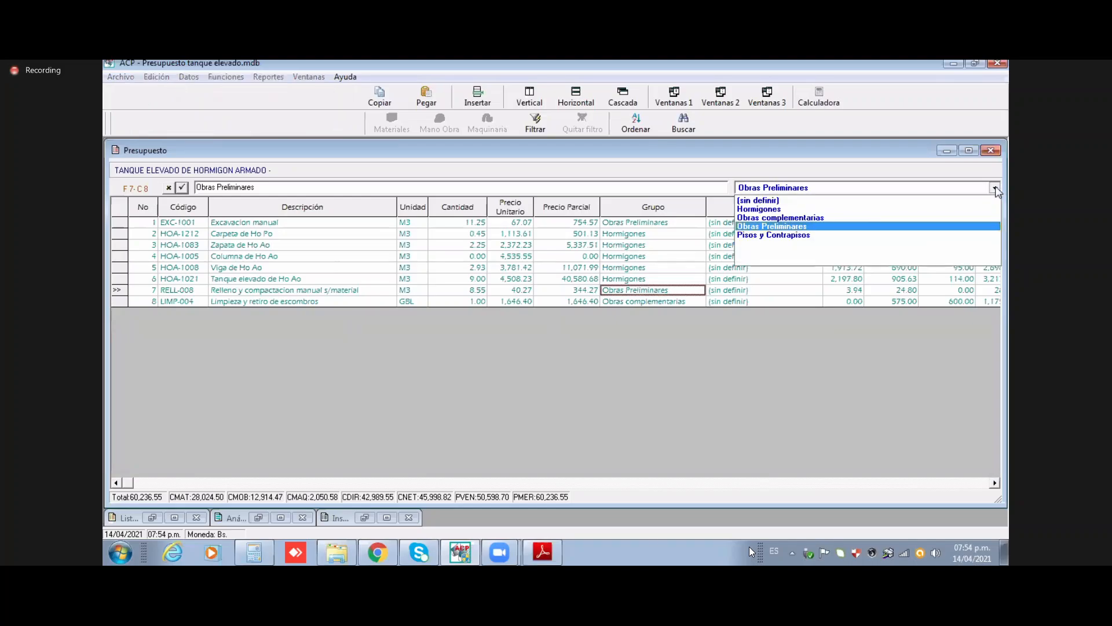
click(840, 222)
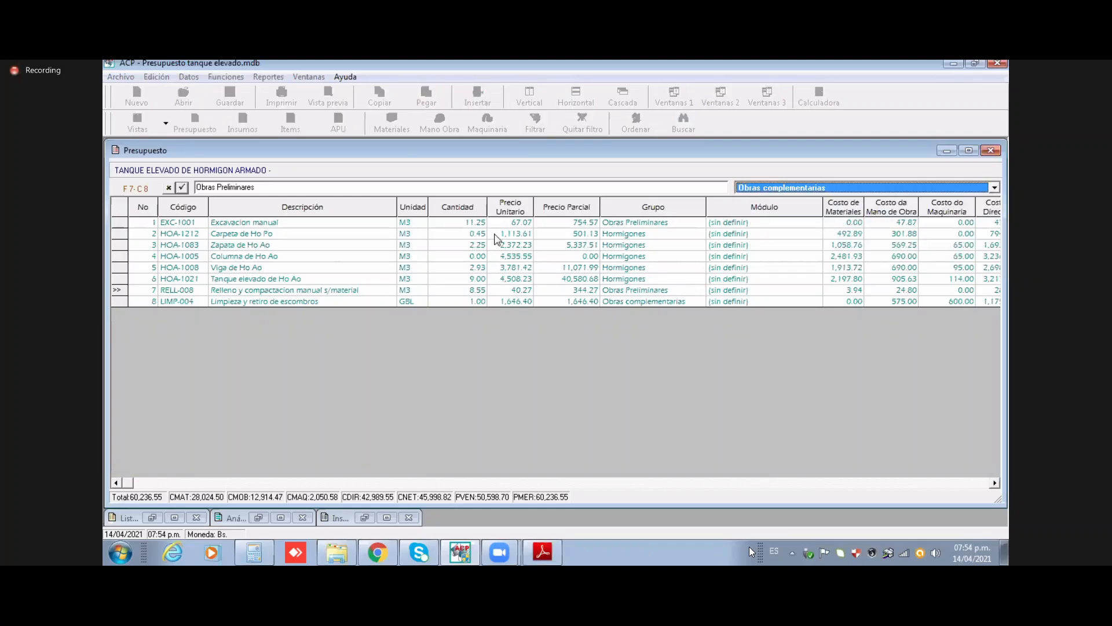
key(Return)
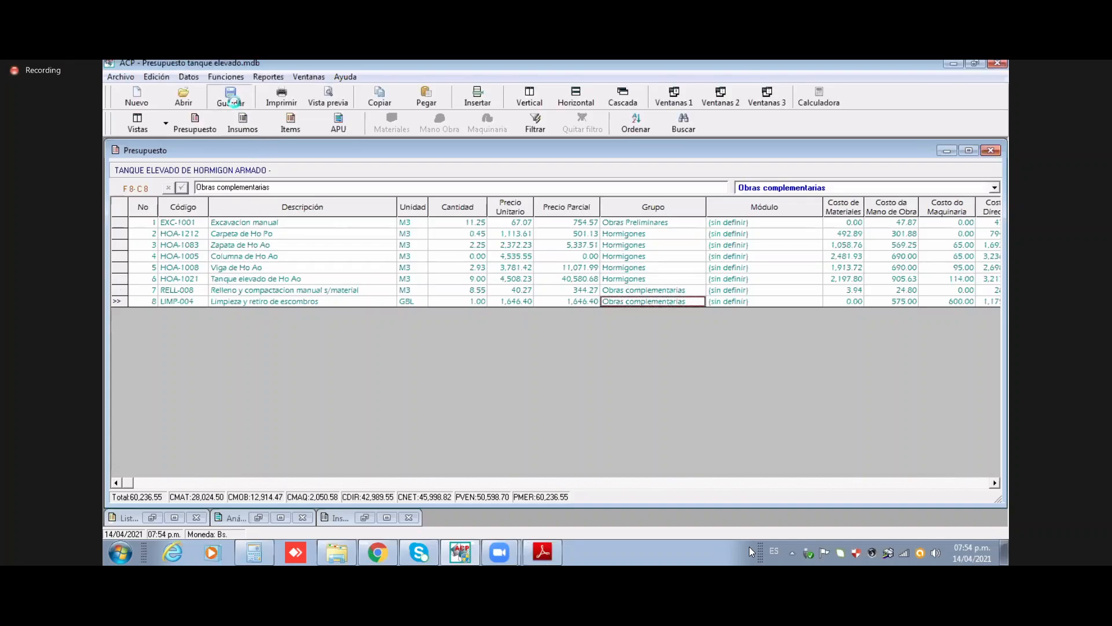
Step: Preview the budget printout without group separation and close the preview
click(315, 104)
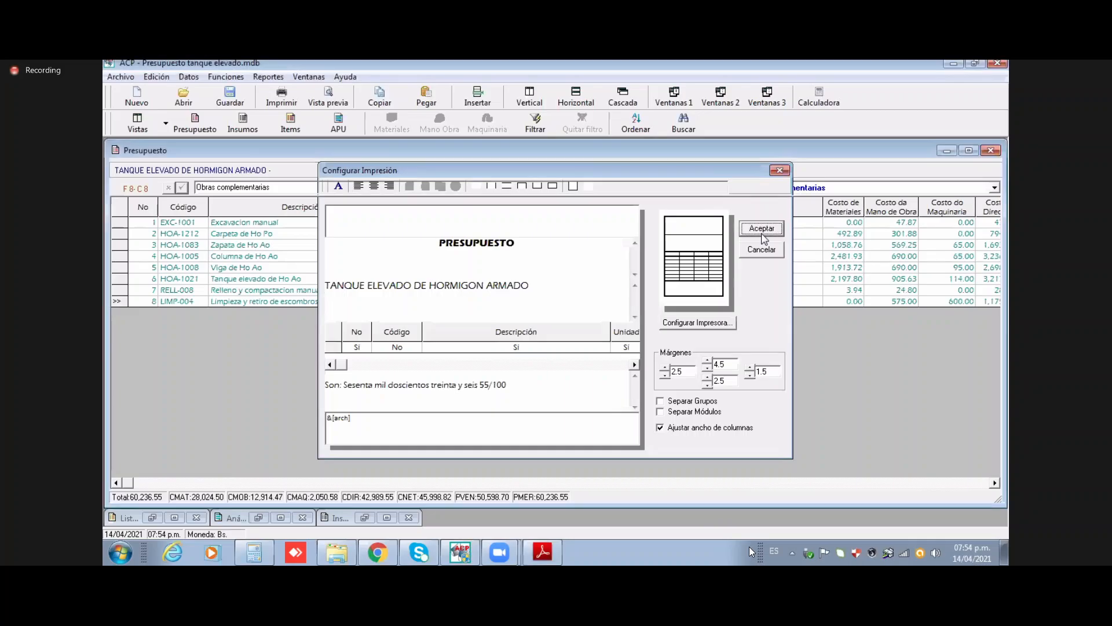
click(762, 229)
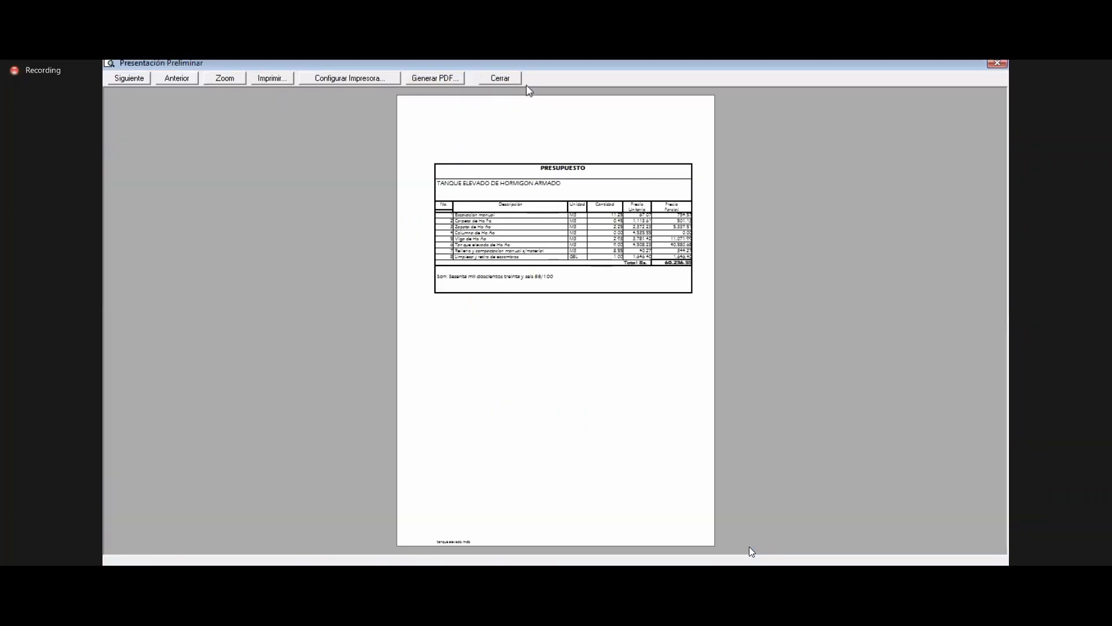
click(500, 77)
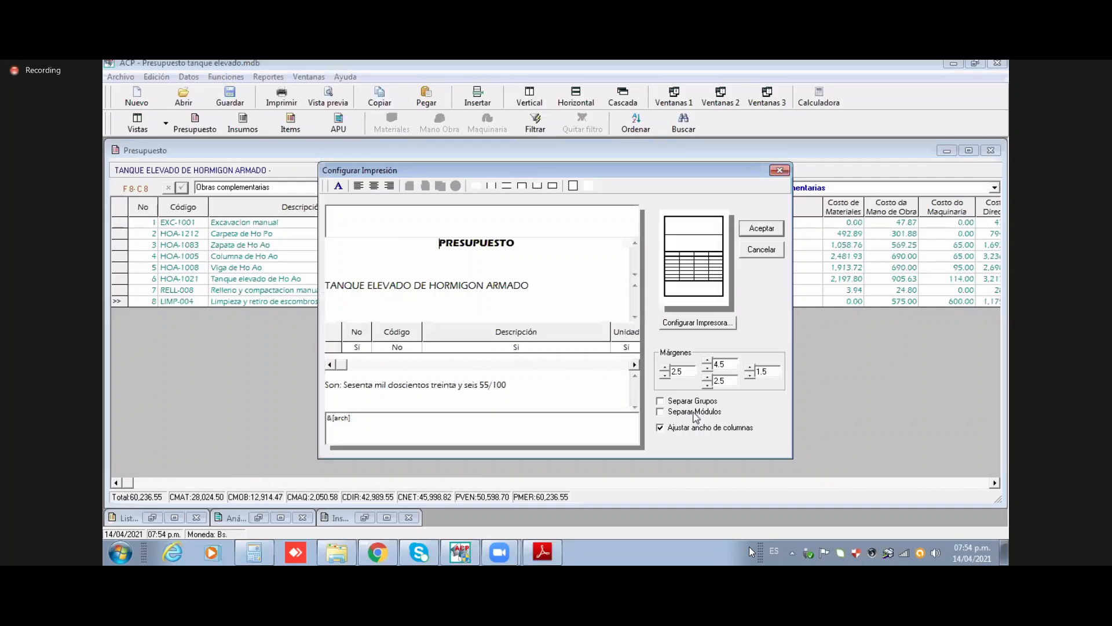
Step: Preview the budget printout with group separation on, examine the three groups and their subtotals enlarged, and close it
click(694, 402)
click(761, 229)
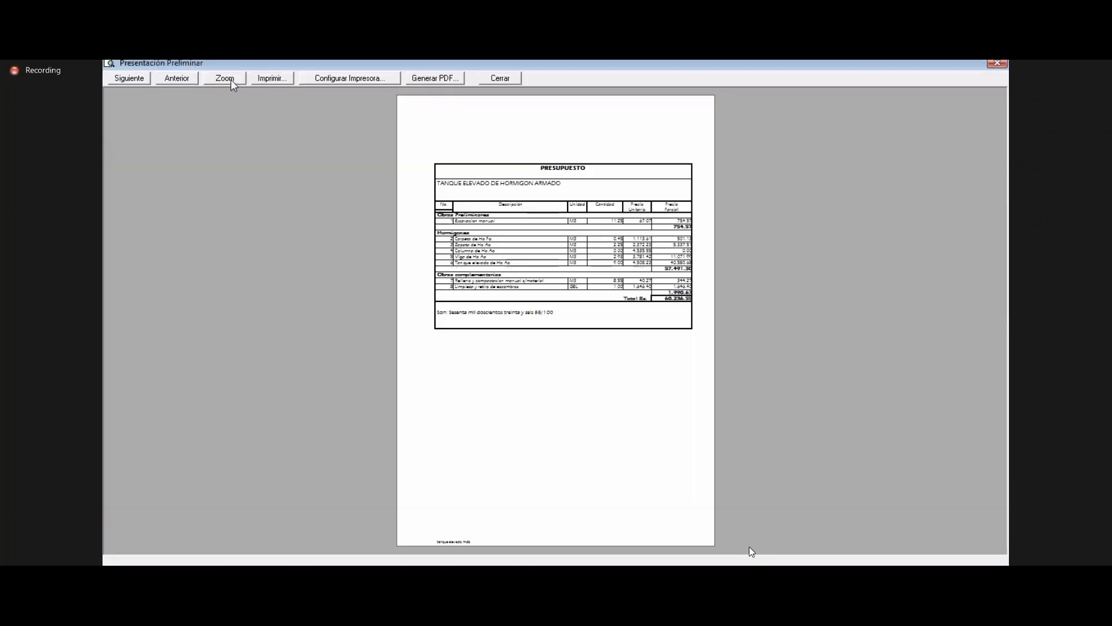
click(230, 79)
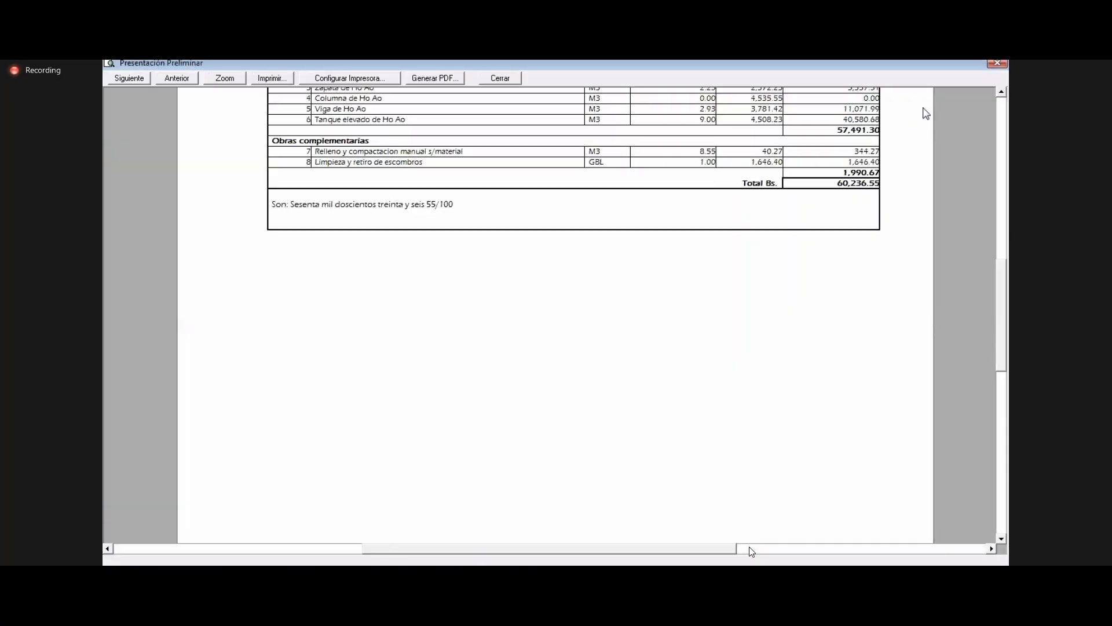
click(1000, 97)
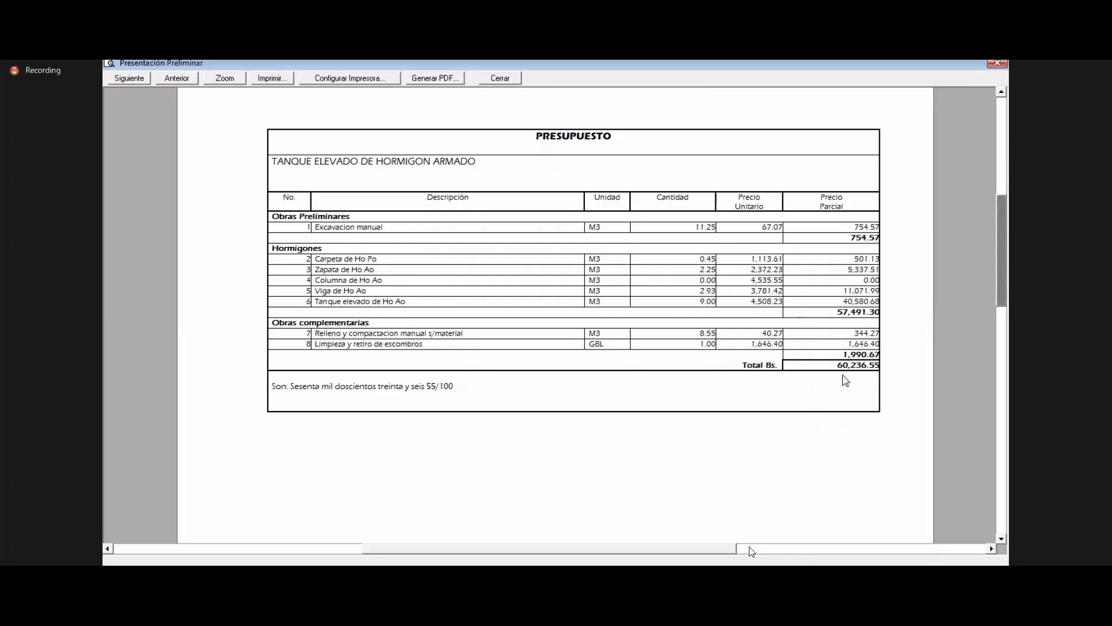
click(511, 81)
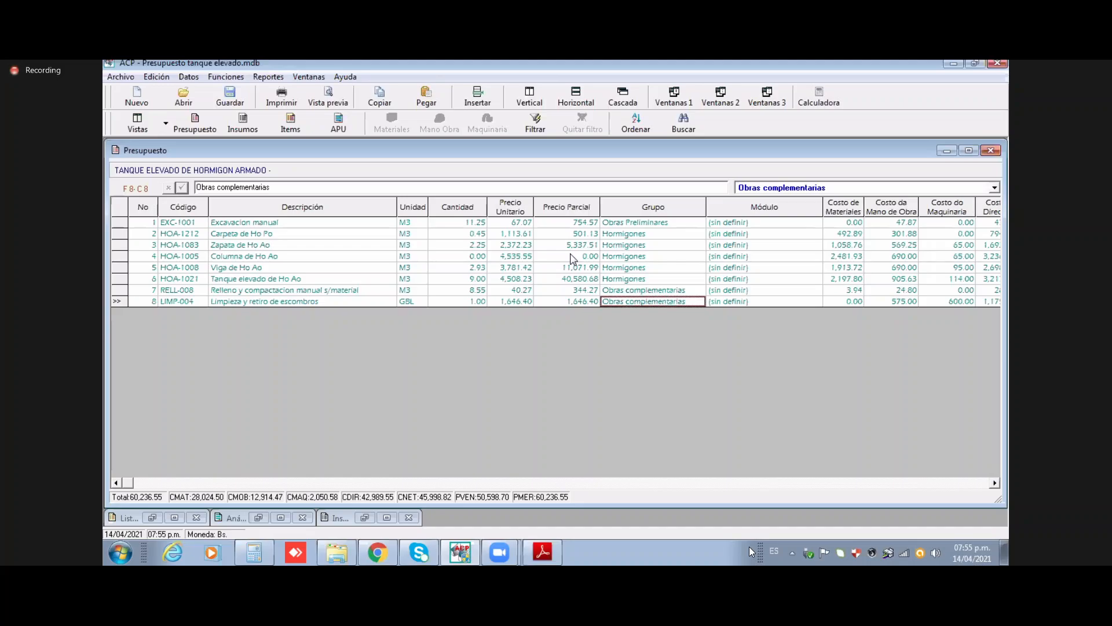
click(732, 211)
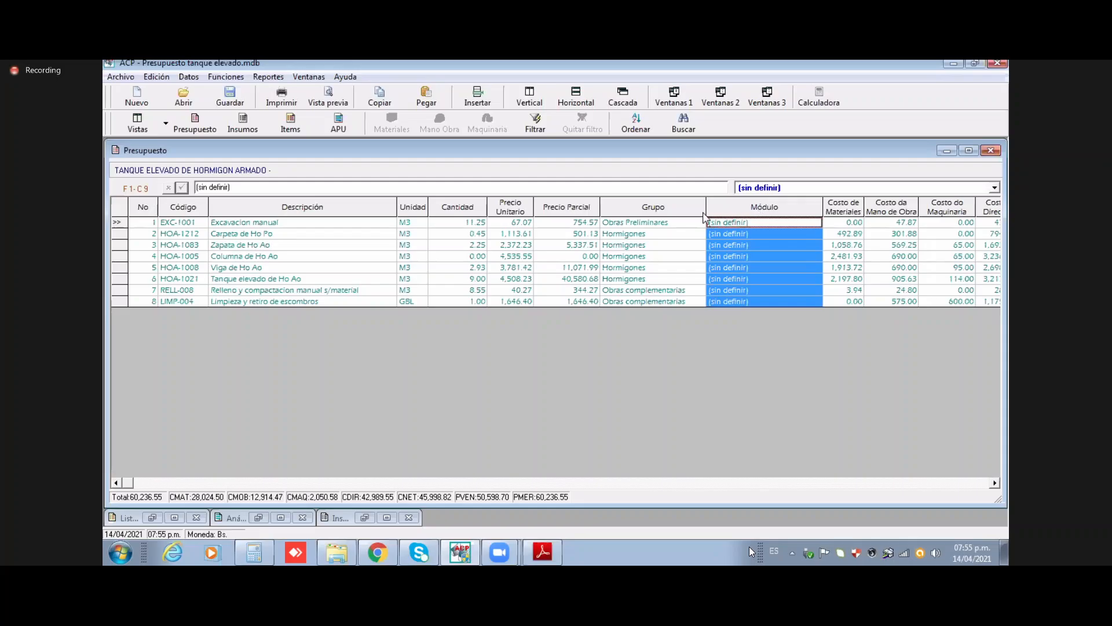
click(650, 226)
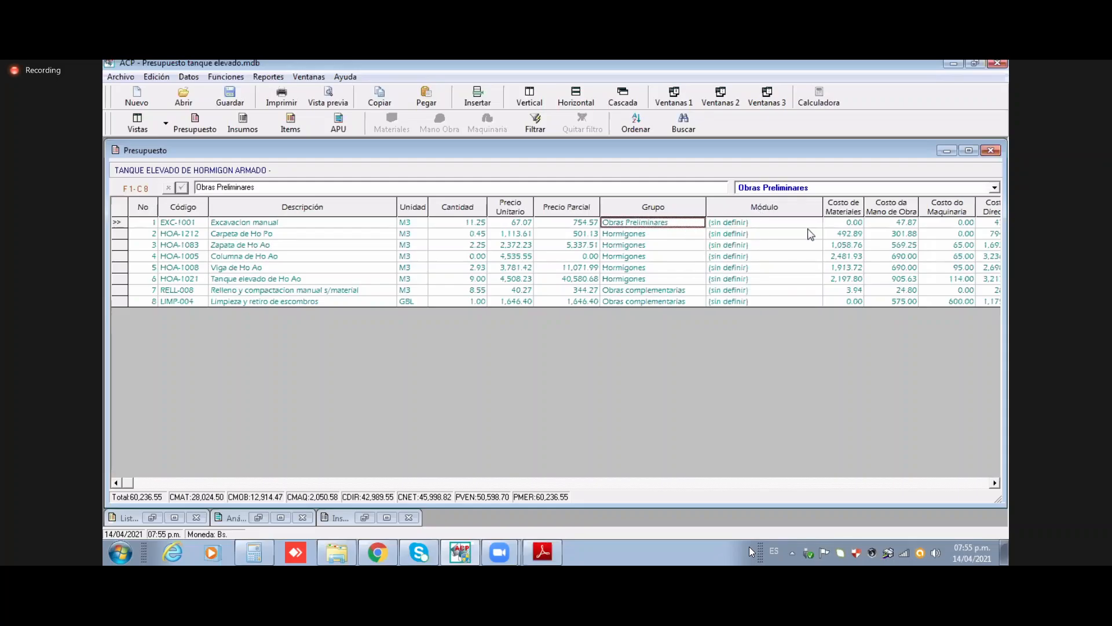
click(778, 210)
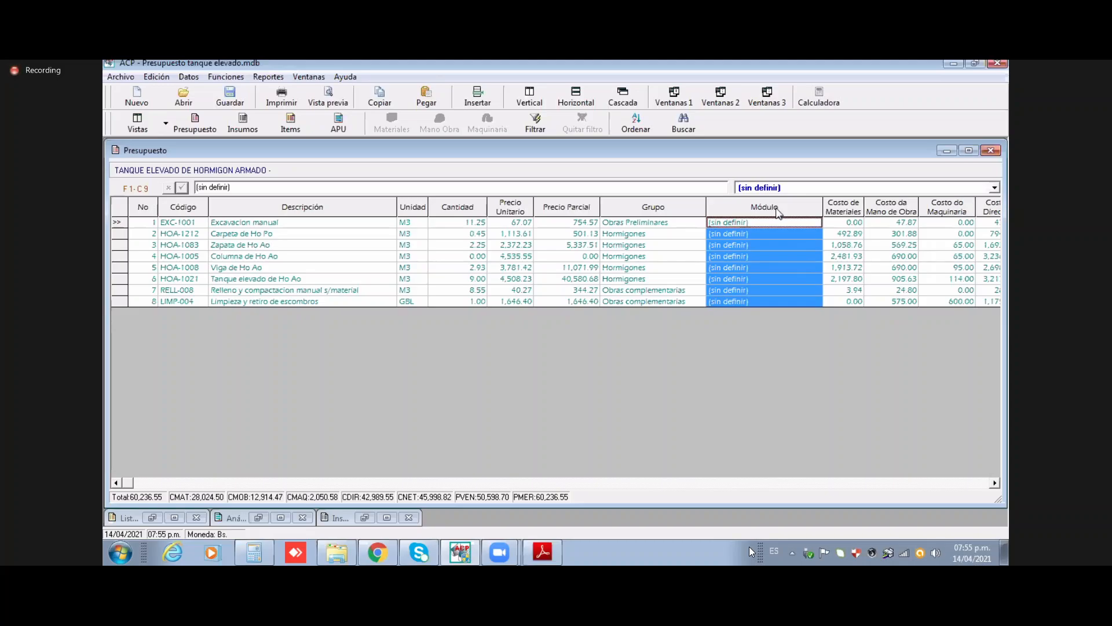
click(467, 225)
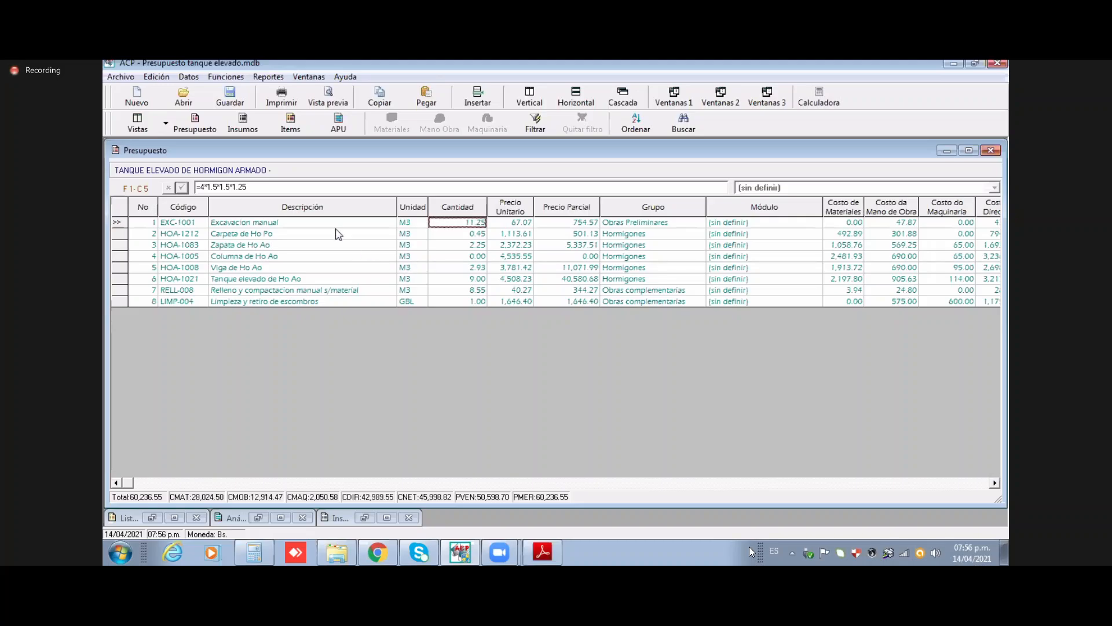
Step: Turn on group separation again for the budget printout, check the items under each group heading enlarged, and close the preview
click(328, 94)
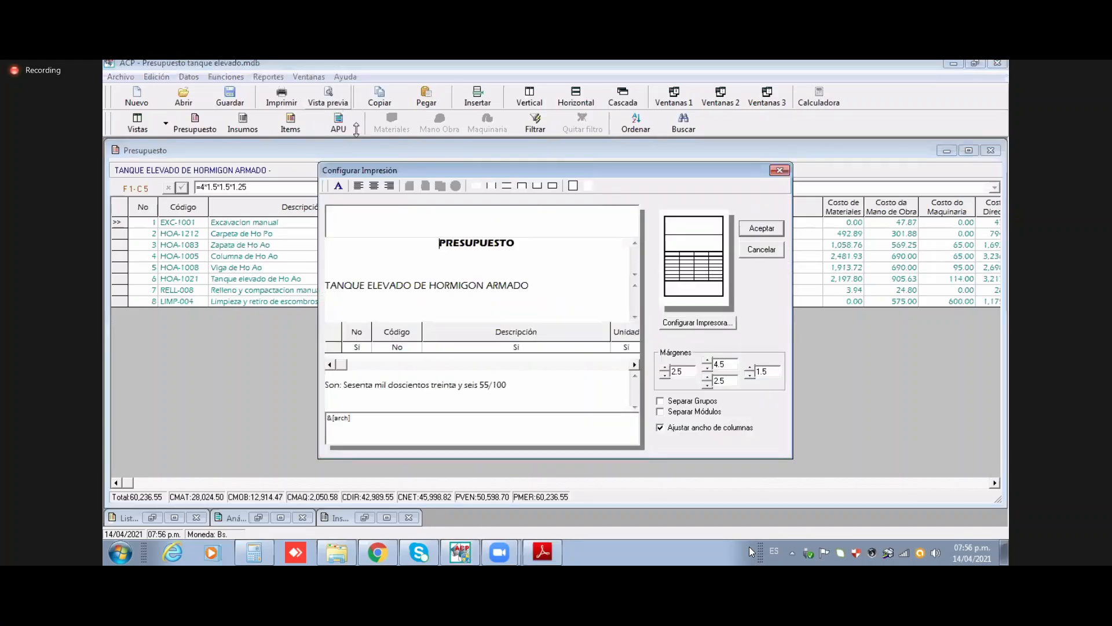
click(663, 402)
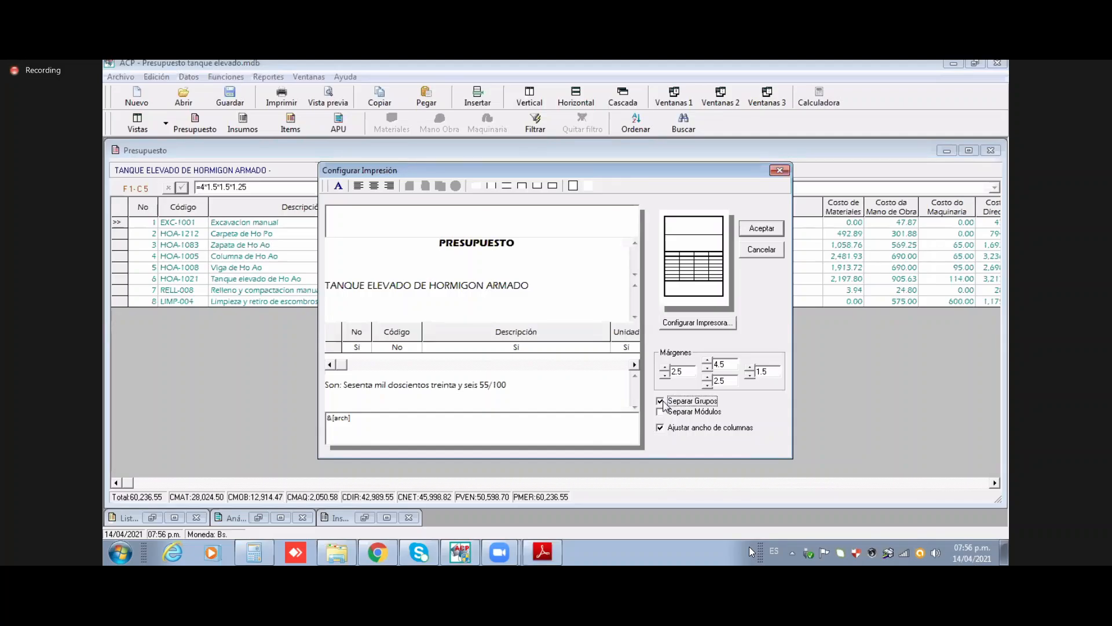
click(761, 228)
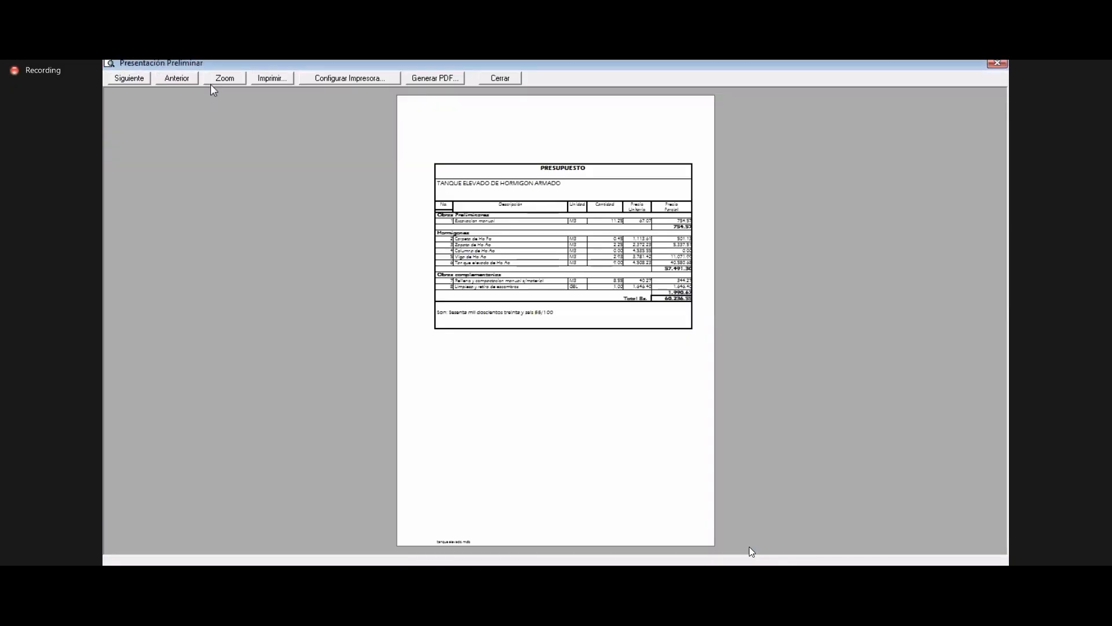
click(217, 82)
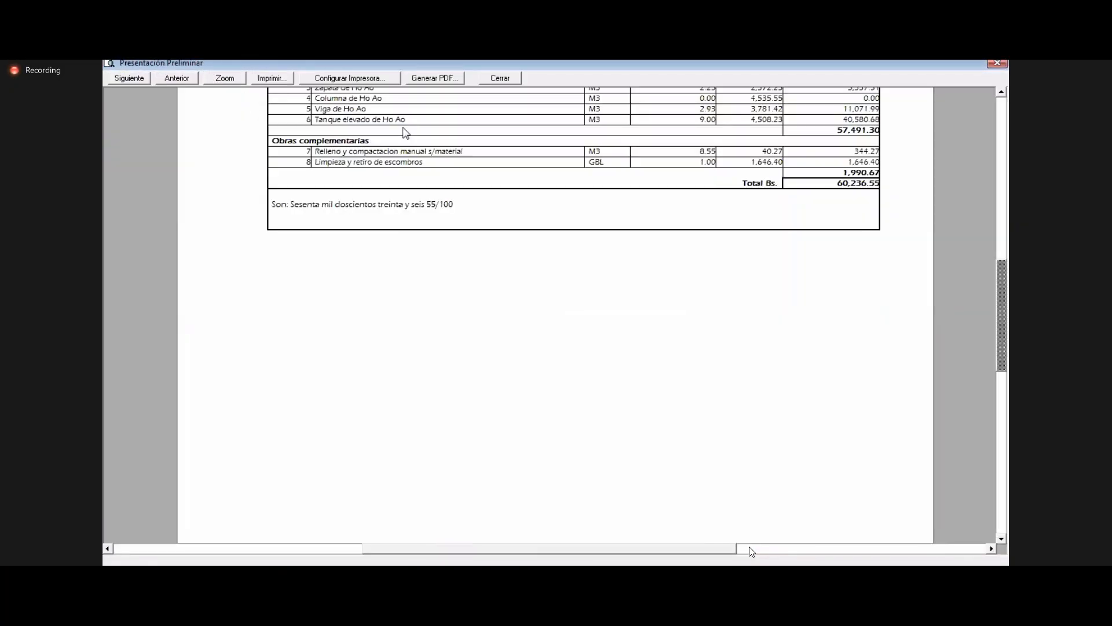
click(1002, 92)
click(1002, 92)
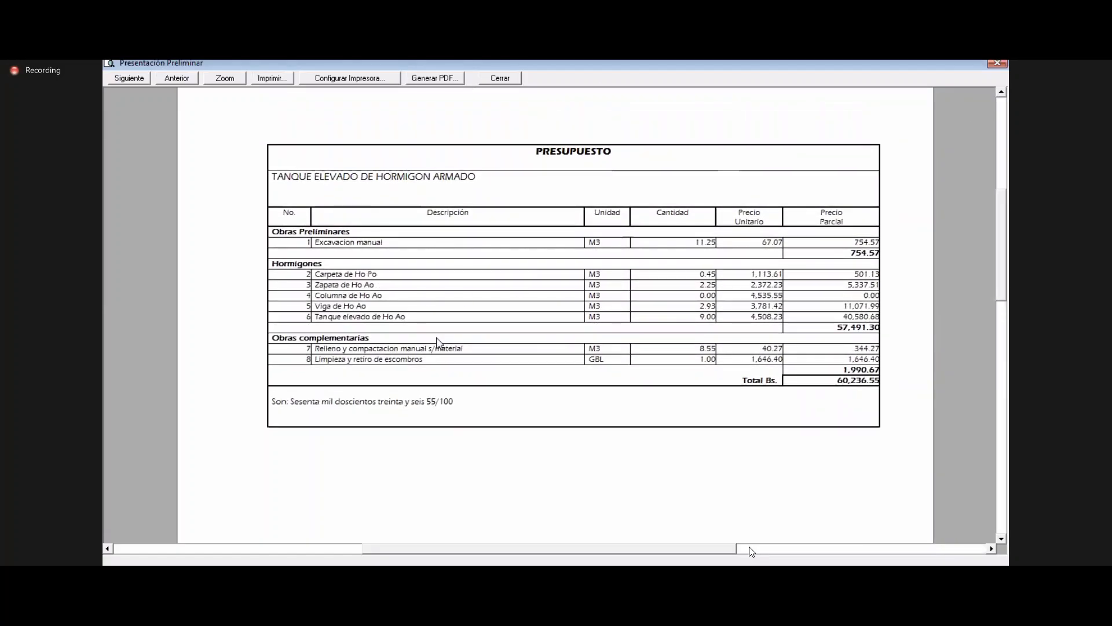
click(500, 80)
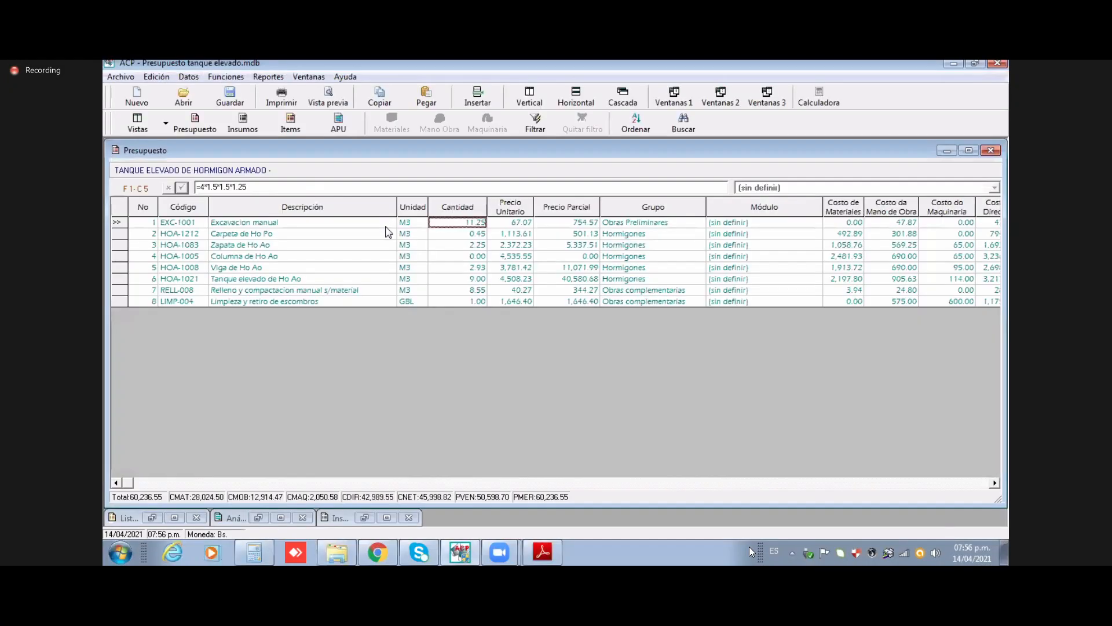
Step: Review the group assigned to each budget item, covering Obras Preliminares, Hormigones and Obras complementarias
click(620, 225)
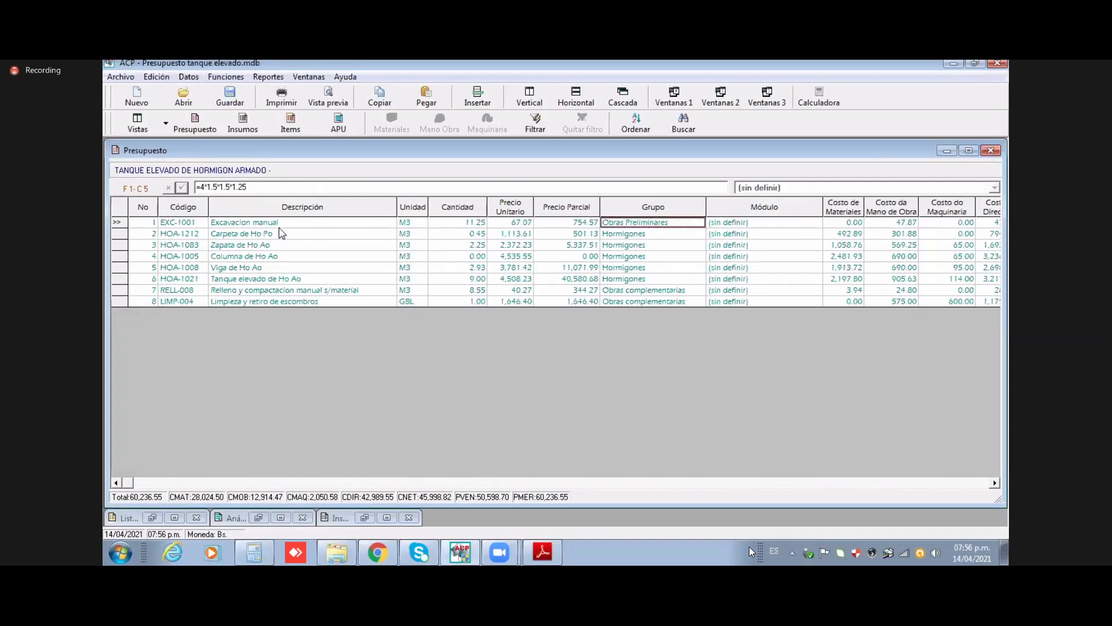
drag(642, 239, 647, 293)
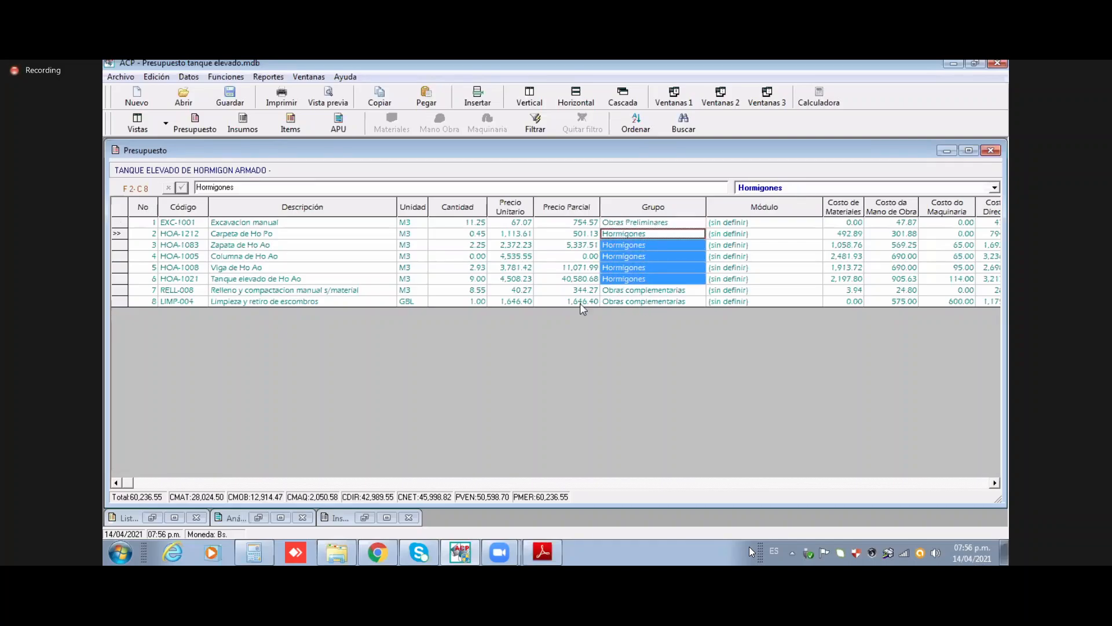
click(383, 290)
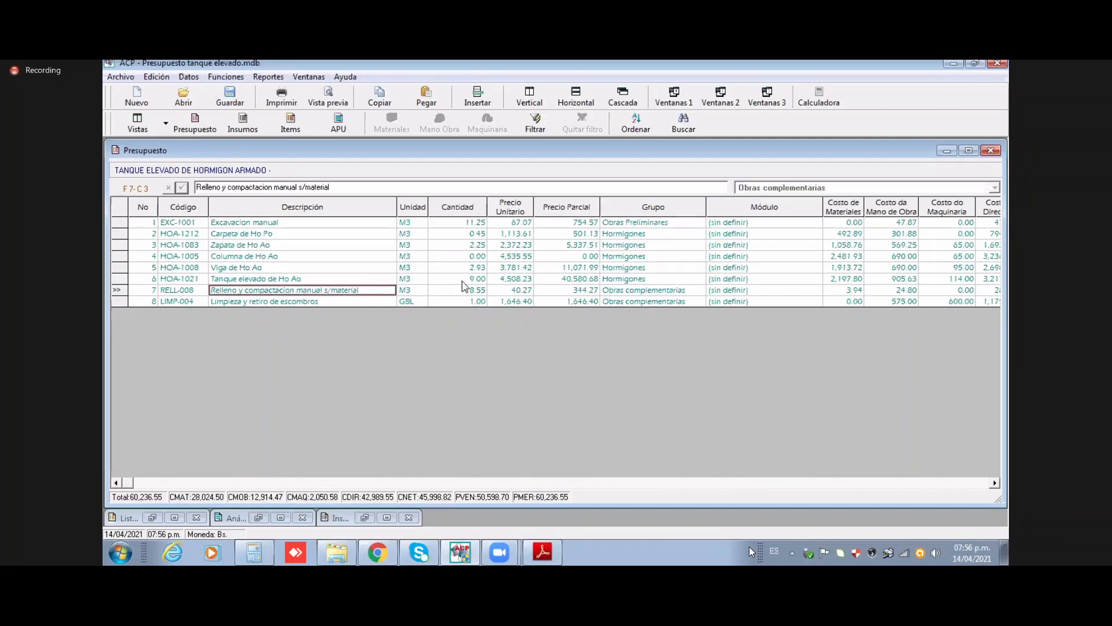
drag(379, 291, 381, 301)
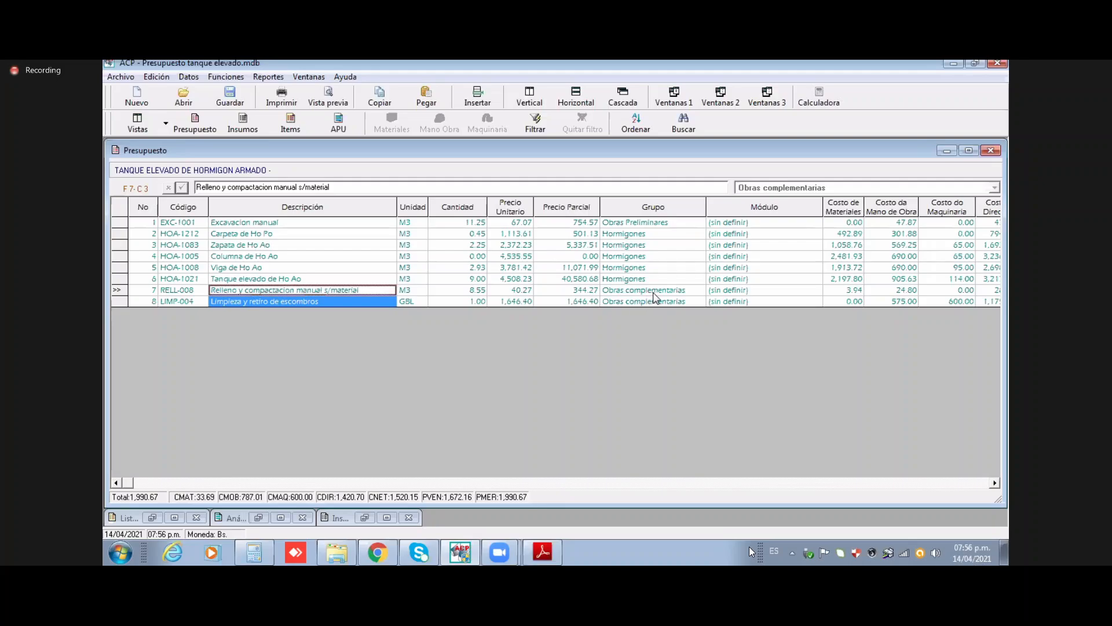
drag(654, 293, 657, 307)
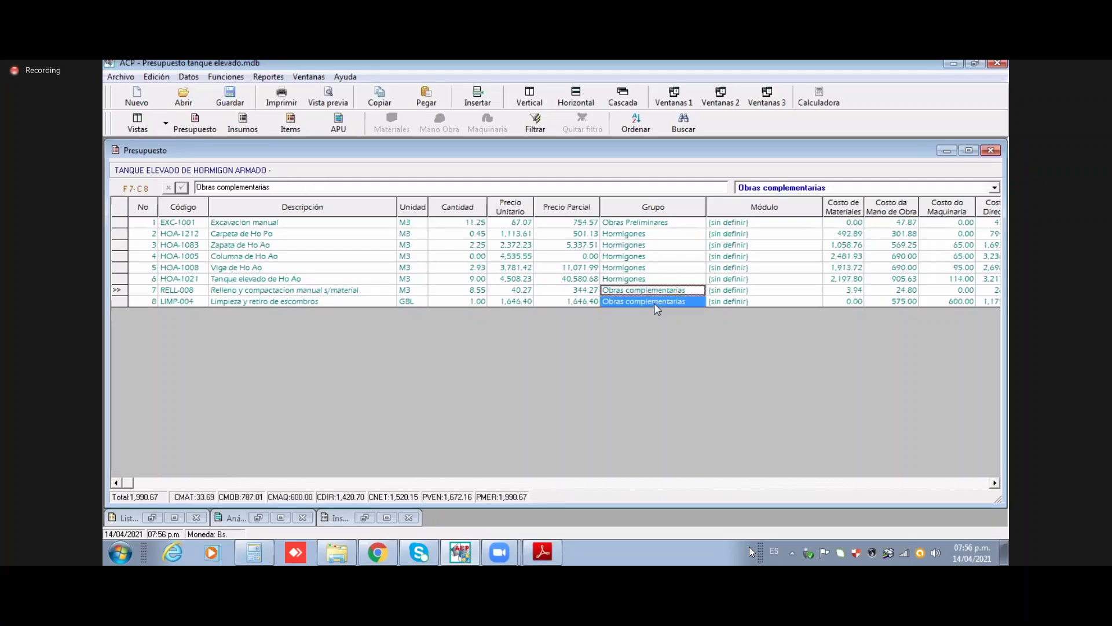
click(652, 235)
drag(657, 249, 658, 260)
click(659, 259)
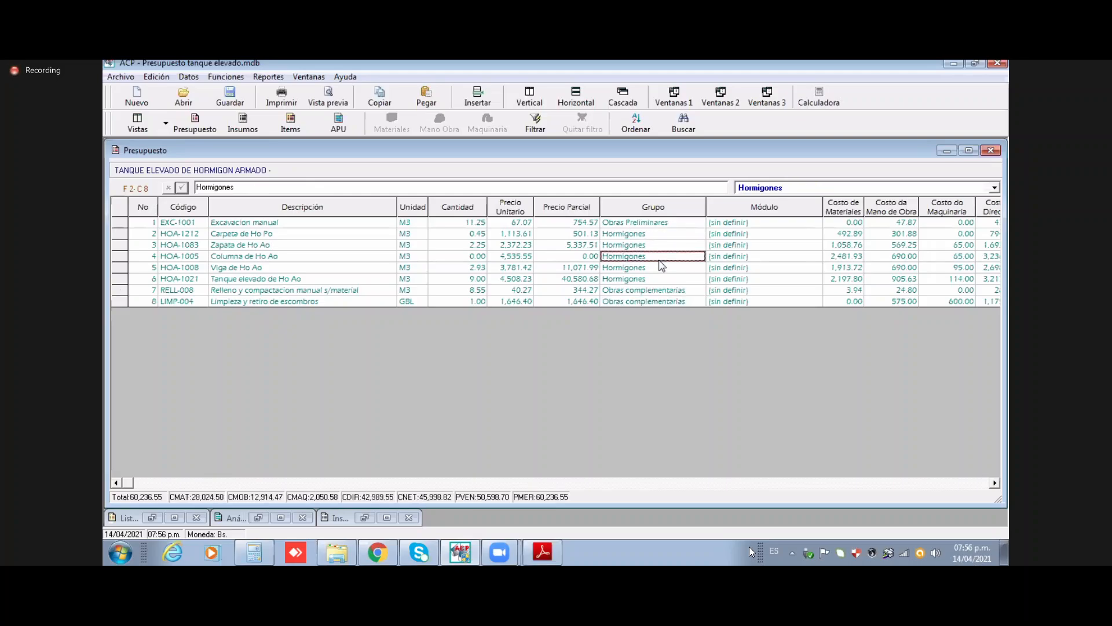
click(665, 225)
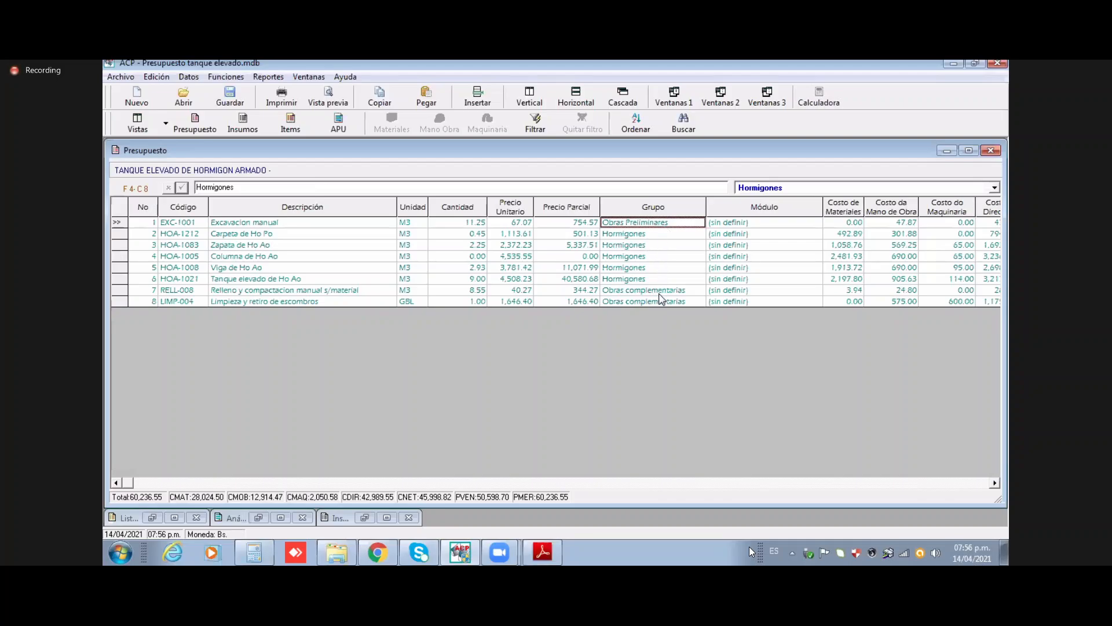
drag(662, 291, 663, 302)
click(657, 268)
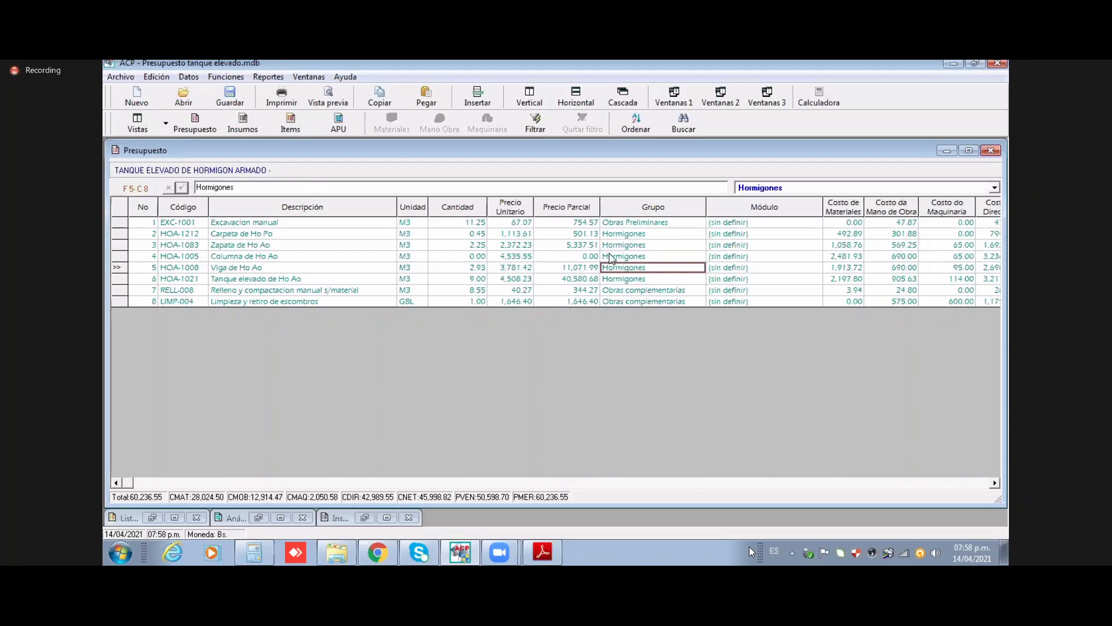
click(656, 210)
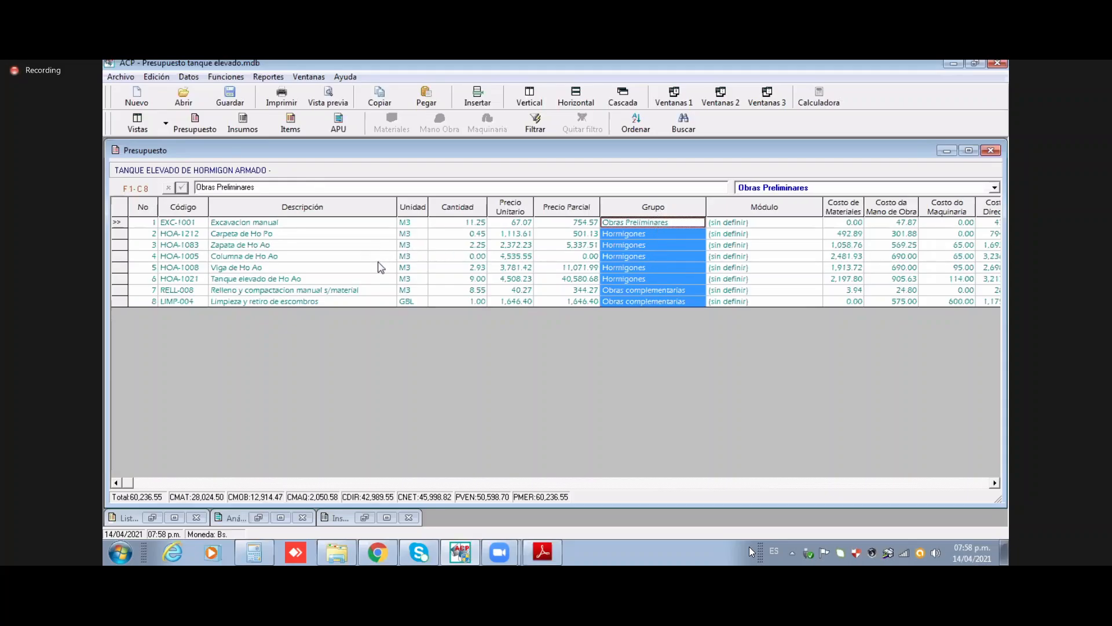
Step: Enter the formula =4*0.25*0.25*10.95 as the quantity of Columna de Ho Ao
click(445, 257)
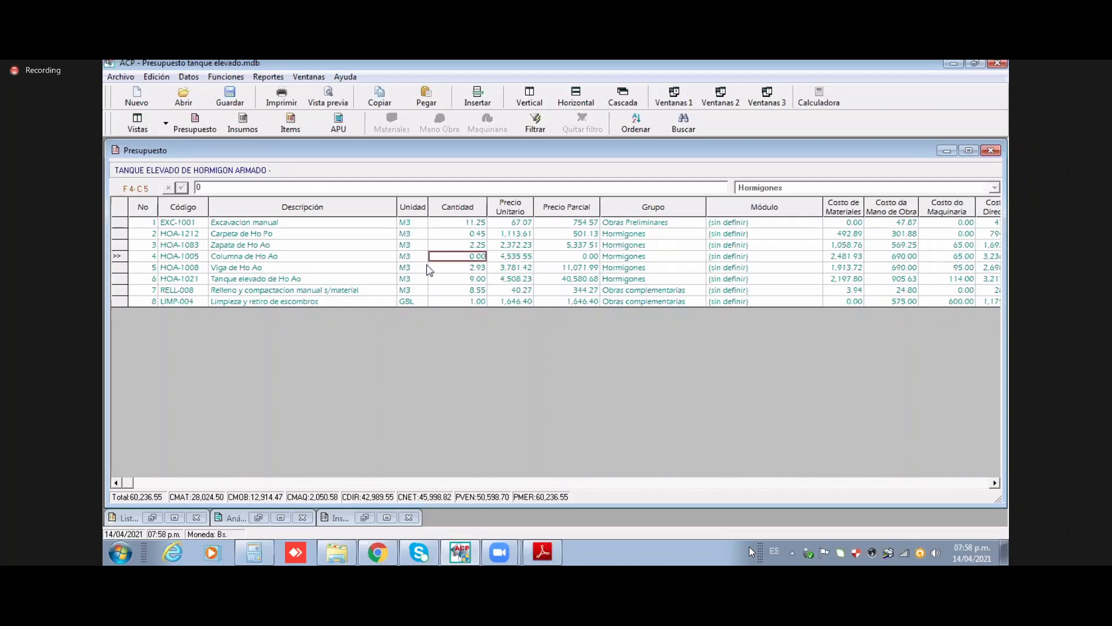
text(=4)
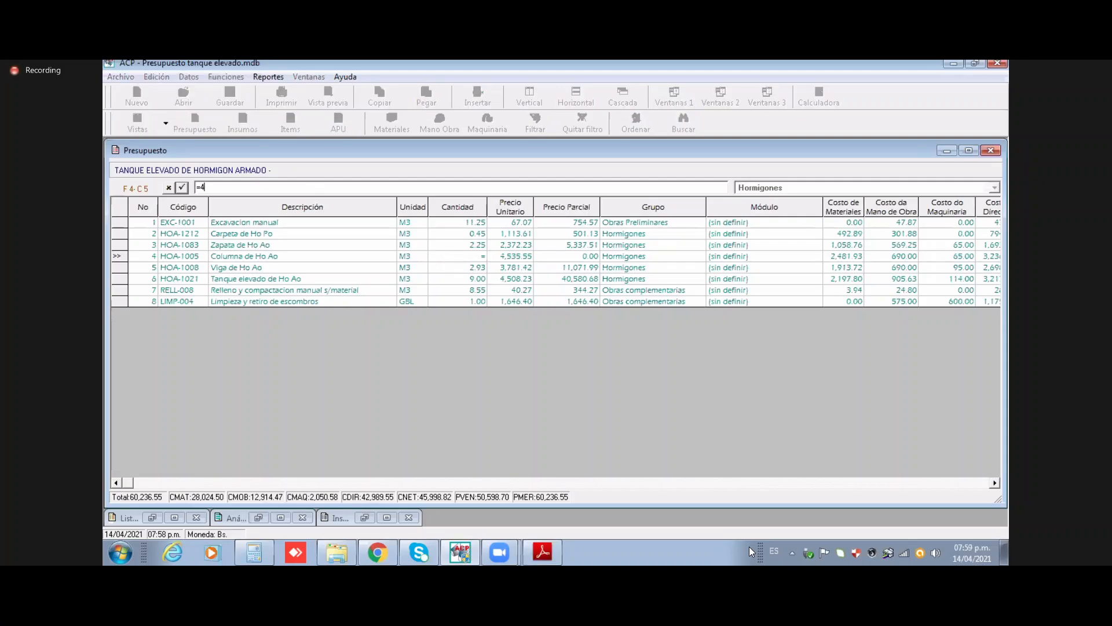
text(")
text(0.25*0.2)
text(5*10.95)
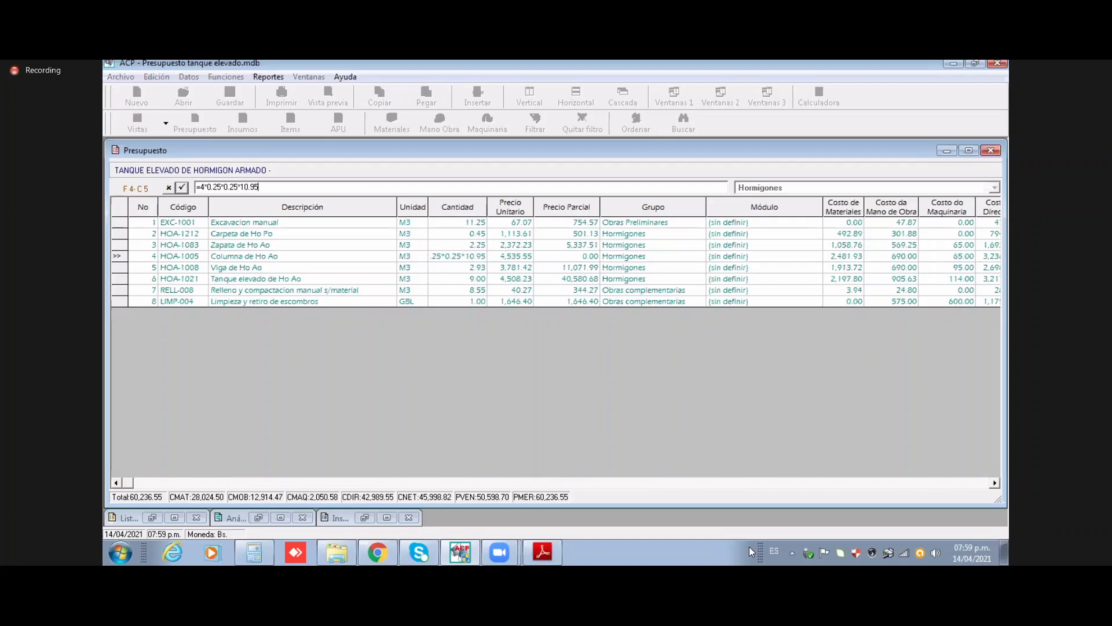
click(430, 268)
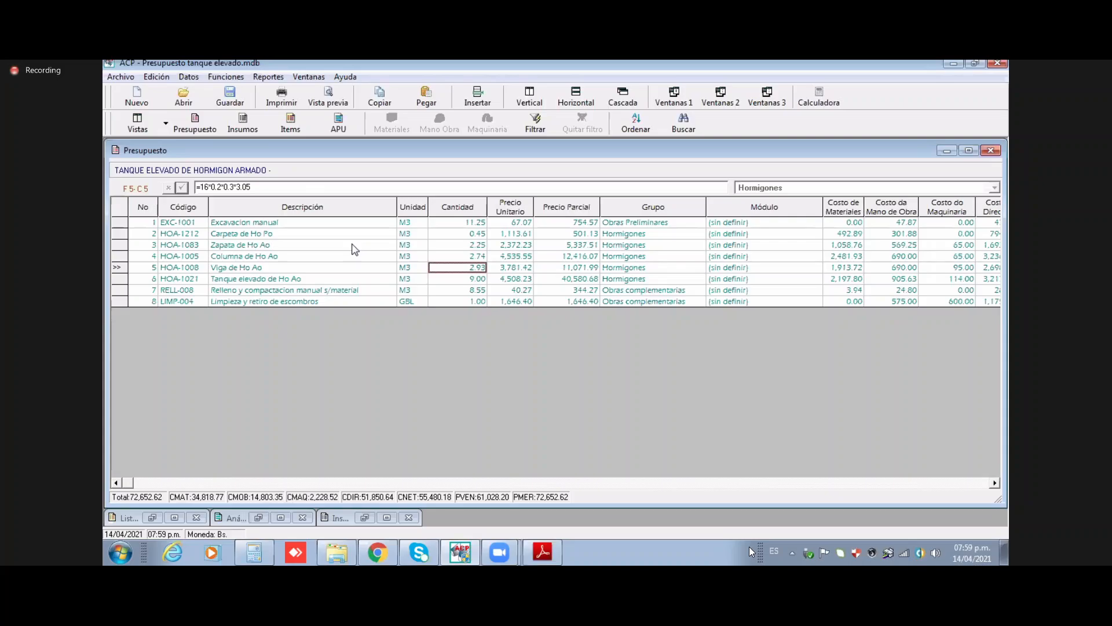
Step: Preview the budget printout with groups separated, examine the Hormigones subtotal and overall total enlarged, and close the preview
click(328, 97)
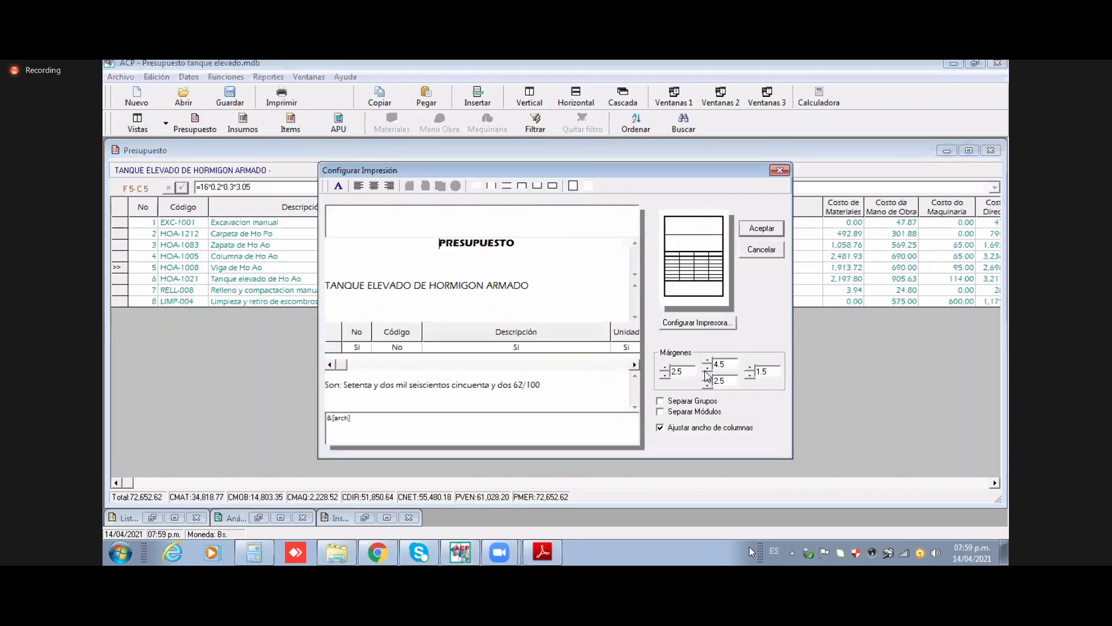
click(692, 401)
click(756, 231)
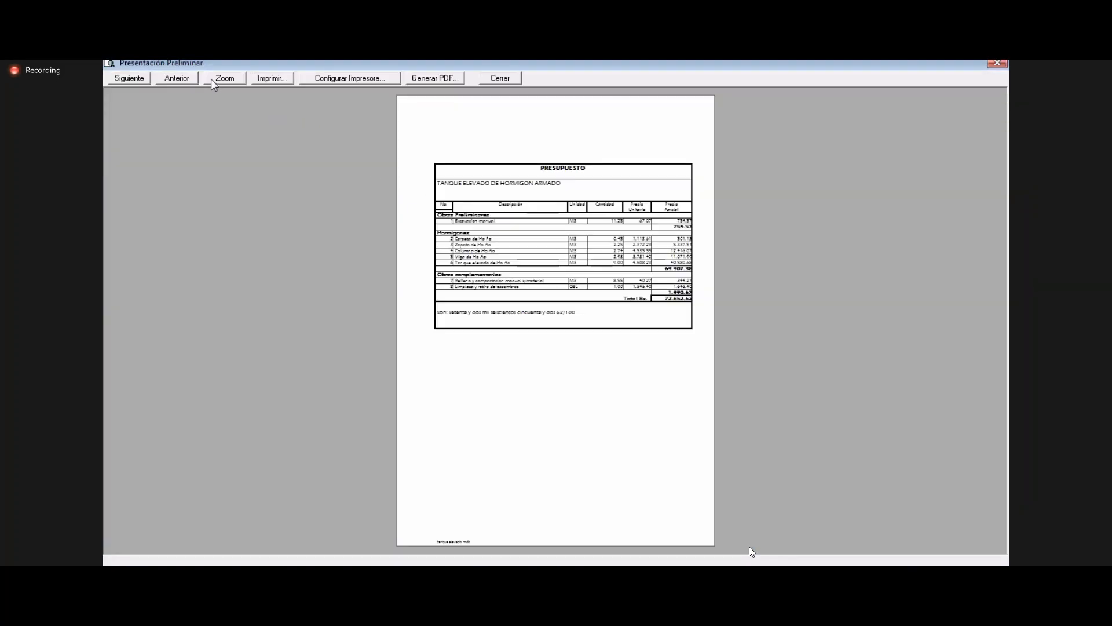
click(212, 79)
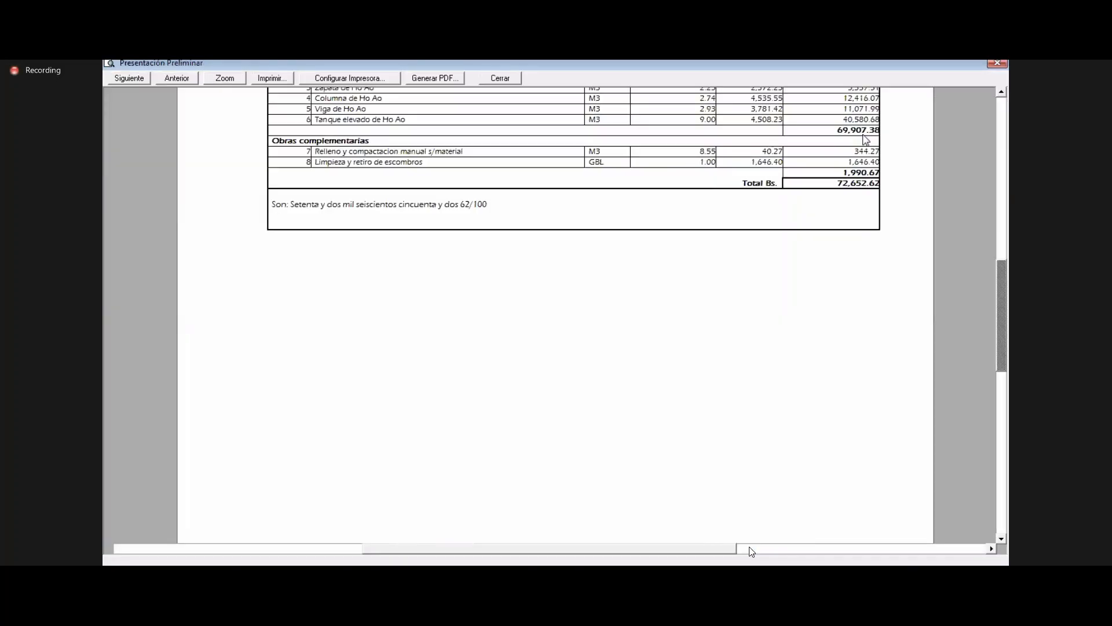
click(1002, 93)
scroll(1002, 96, up, 5)
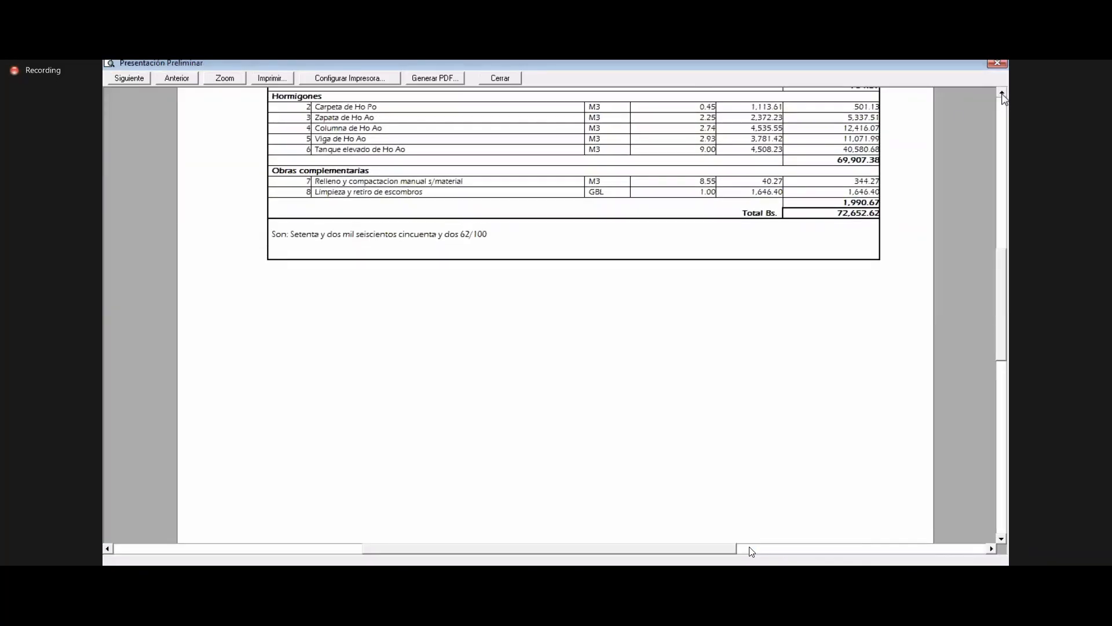
click(498, 78)
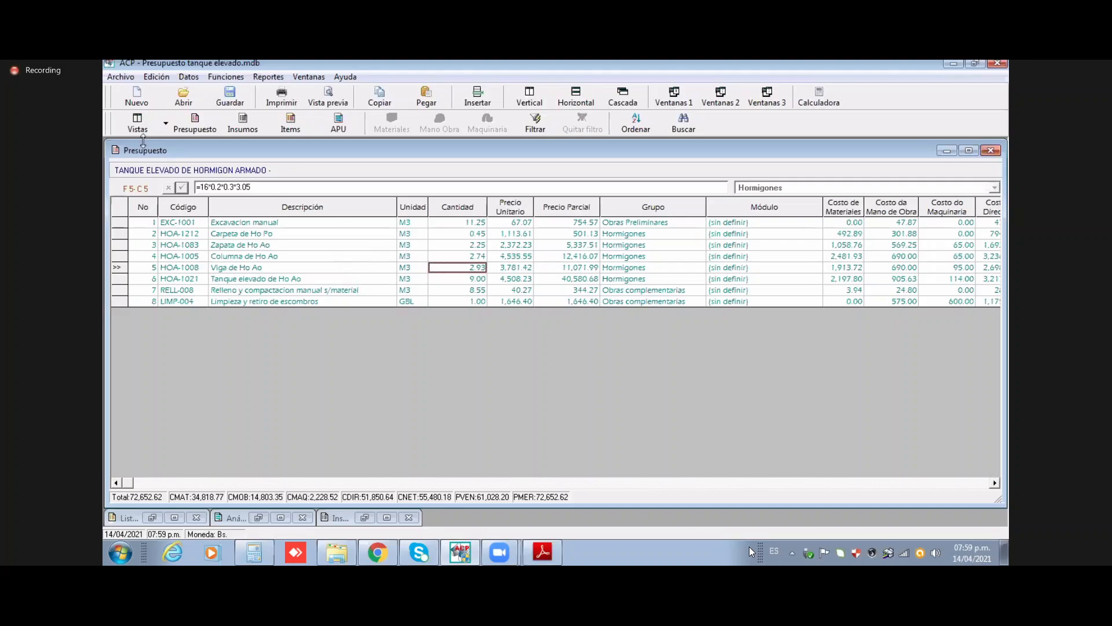
Step: Switch to the Insumos view and set the price of Cemento portland to 47
click(166, 124)
click(171, 159)
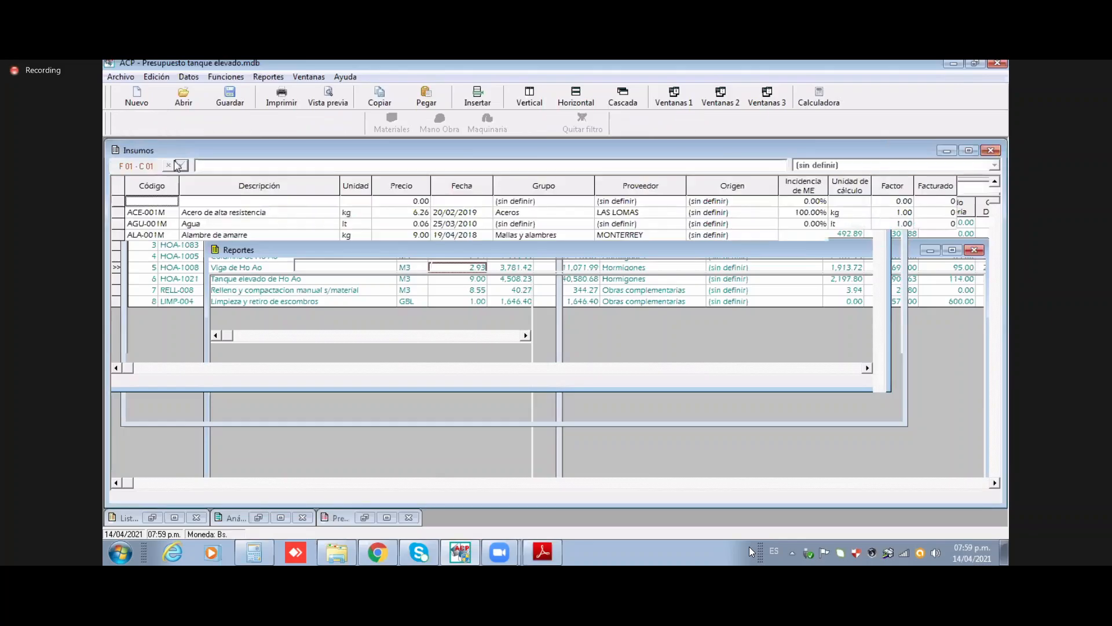
click(233, 316)
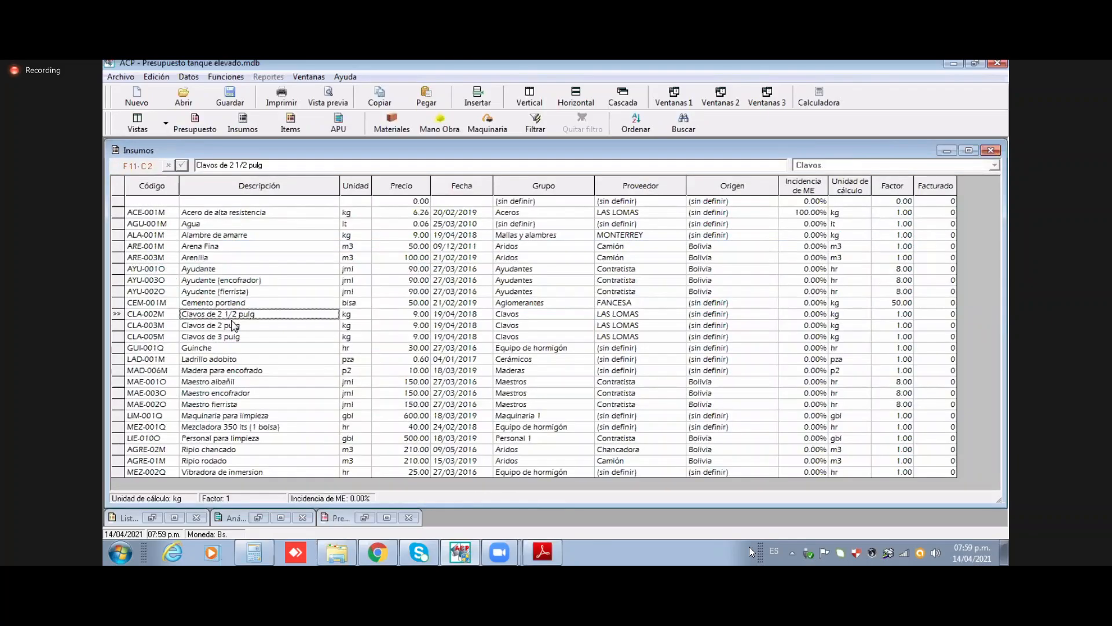
click(234, 305)
click(416, 306)
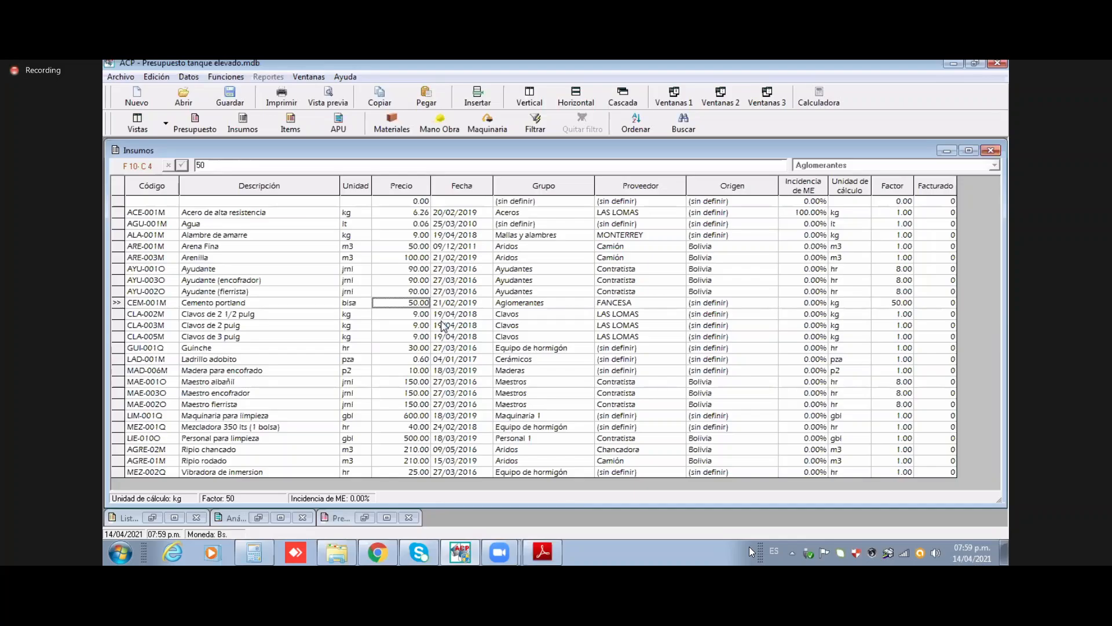
text(47)
key(Return)
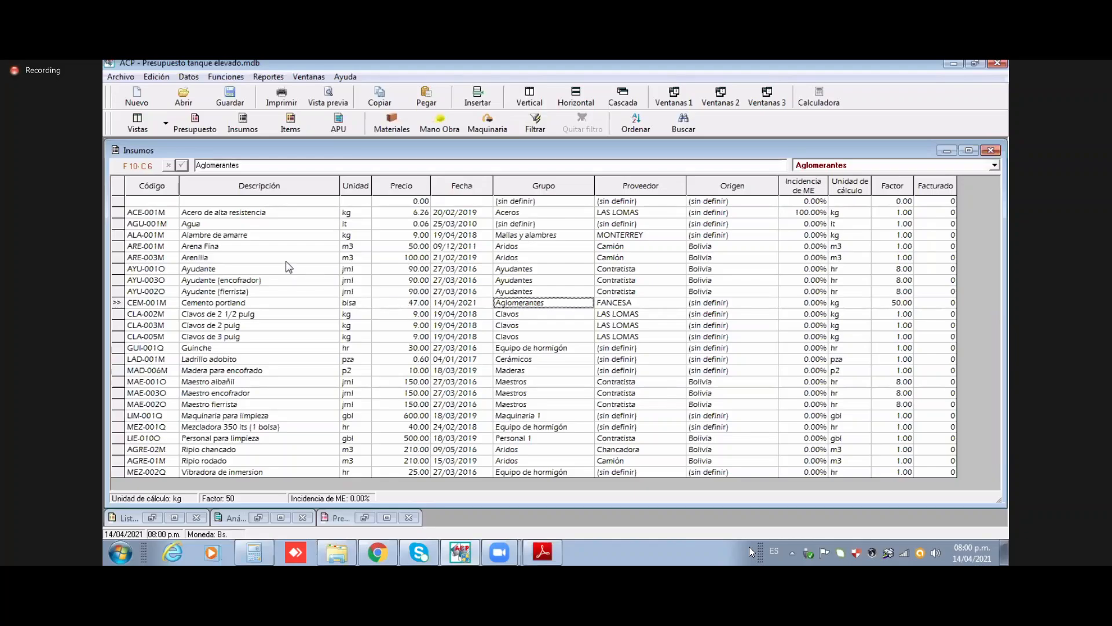
Step: Show the budget alongside the unit price analyses and set the yield of Acero de alta resistencia in Columna de Ho Ao to 150
click(164, 125)
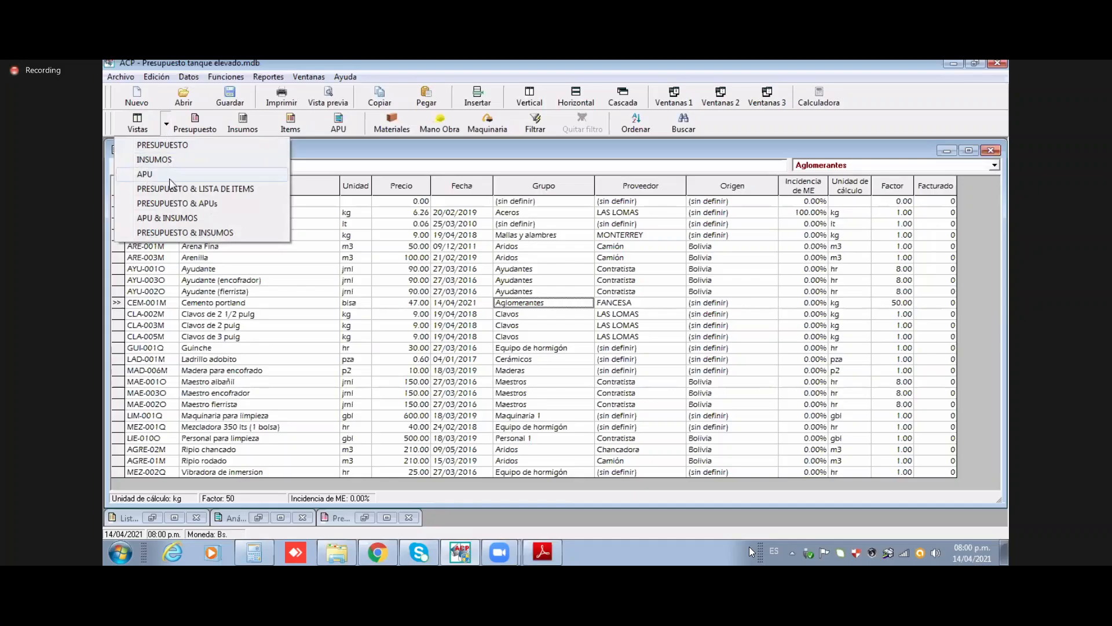
click(196, 209)
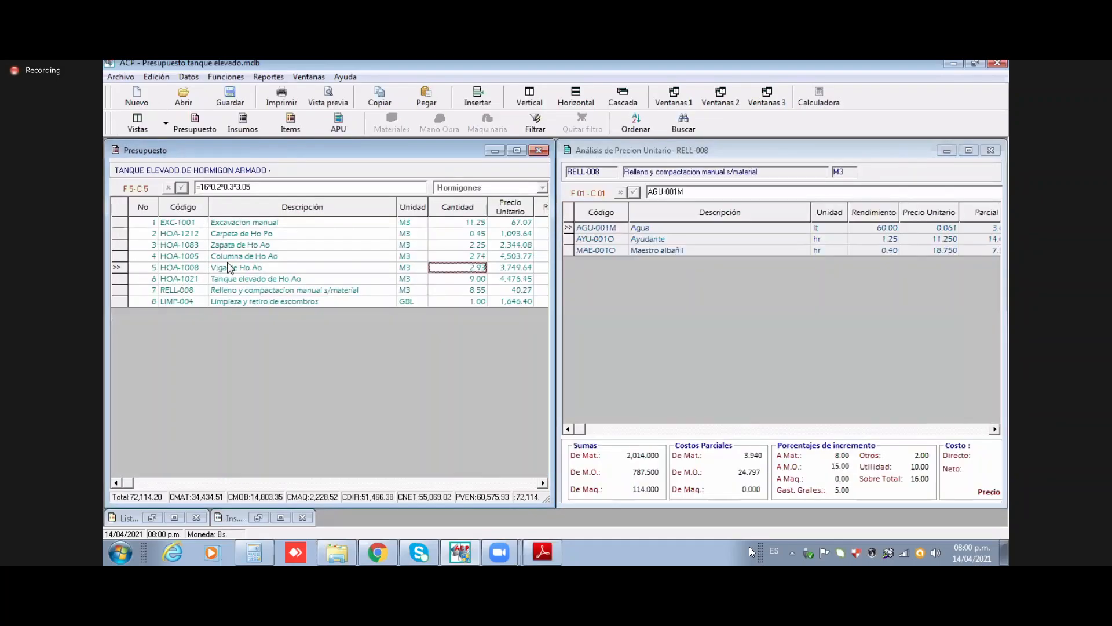
click(242, 257)
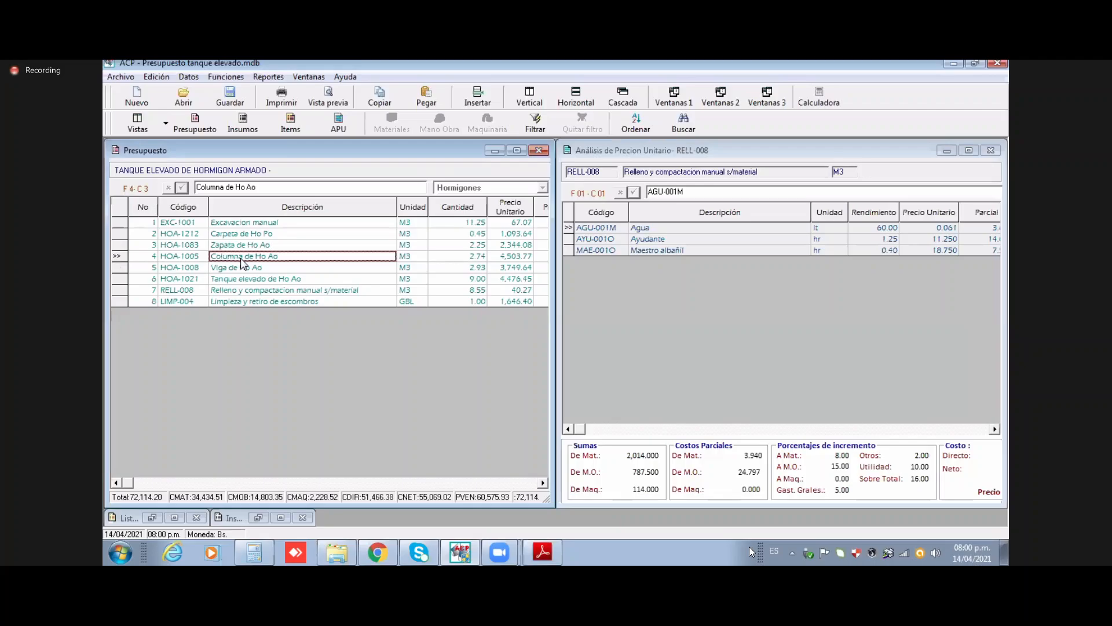
double_click(241, 259)
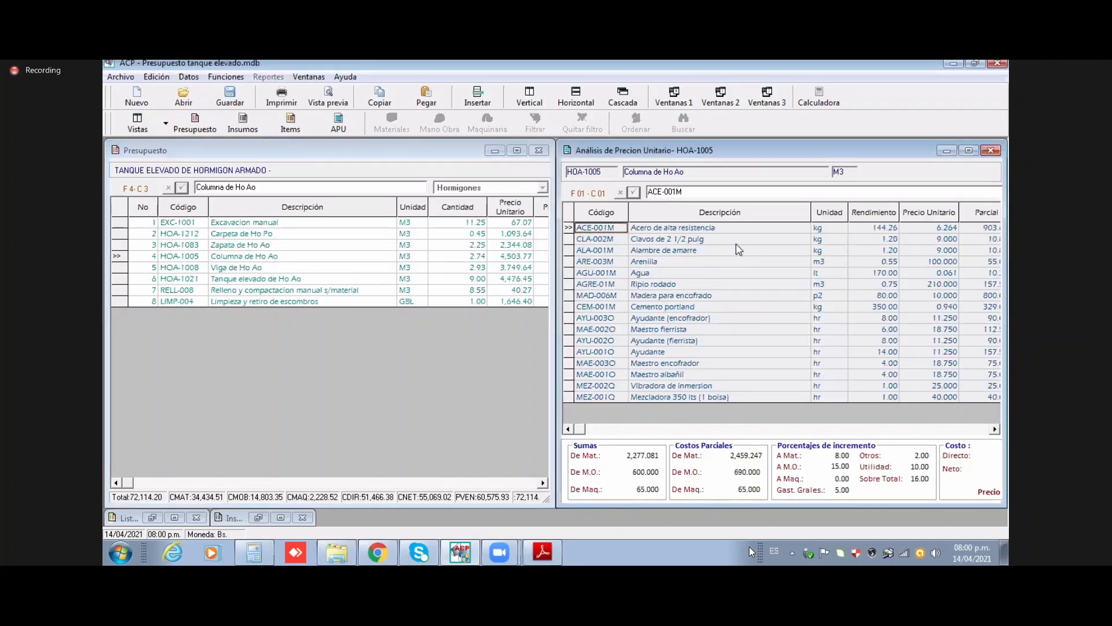
click(885, 227)
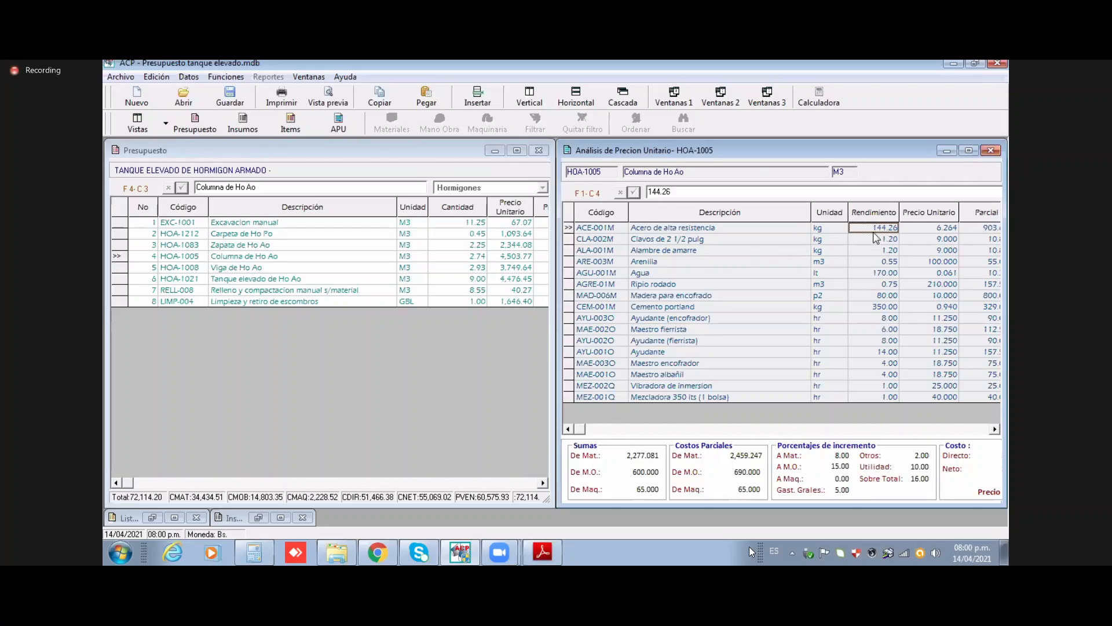
text(150)
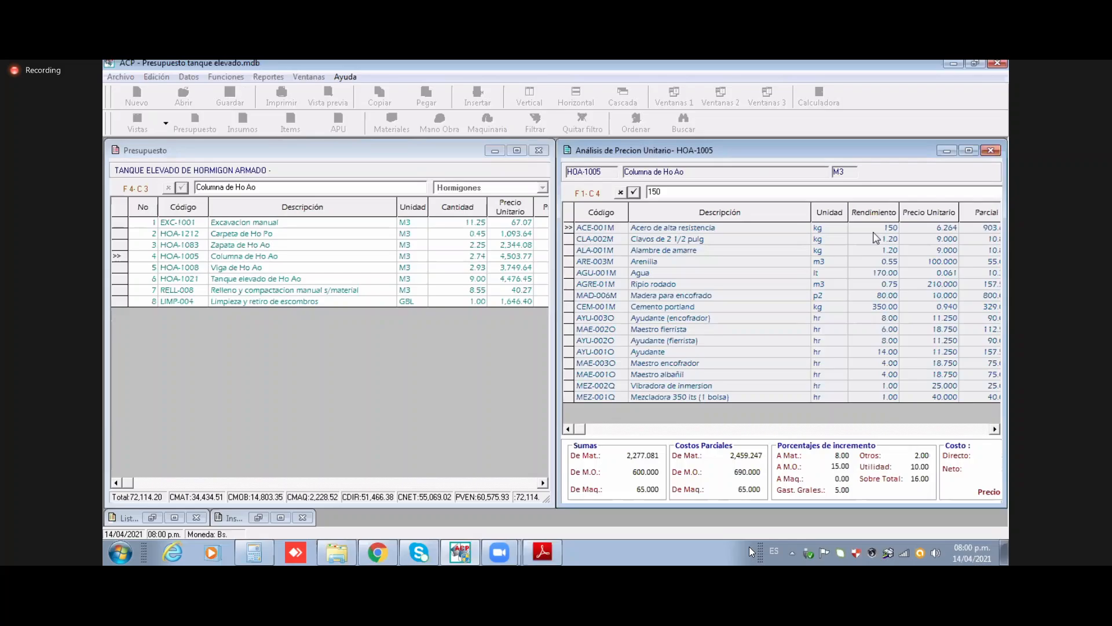
key(Return)
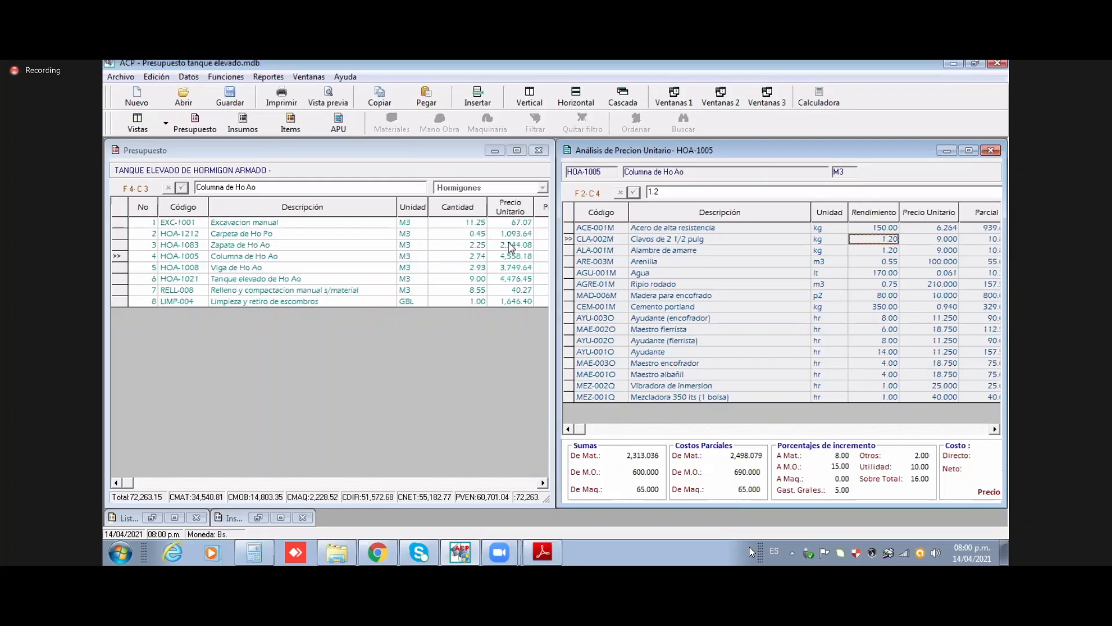
Step: Shorten the description of the first budget item, Excavacion manual, to Excavacion
click(258, 234)
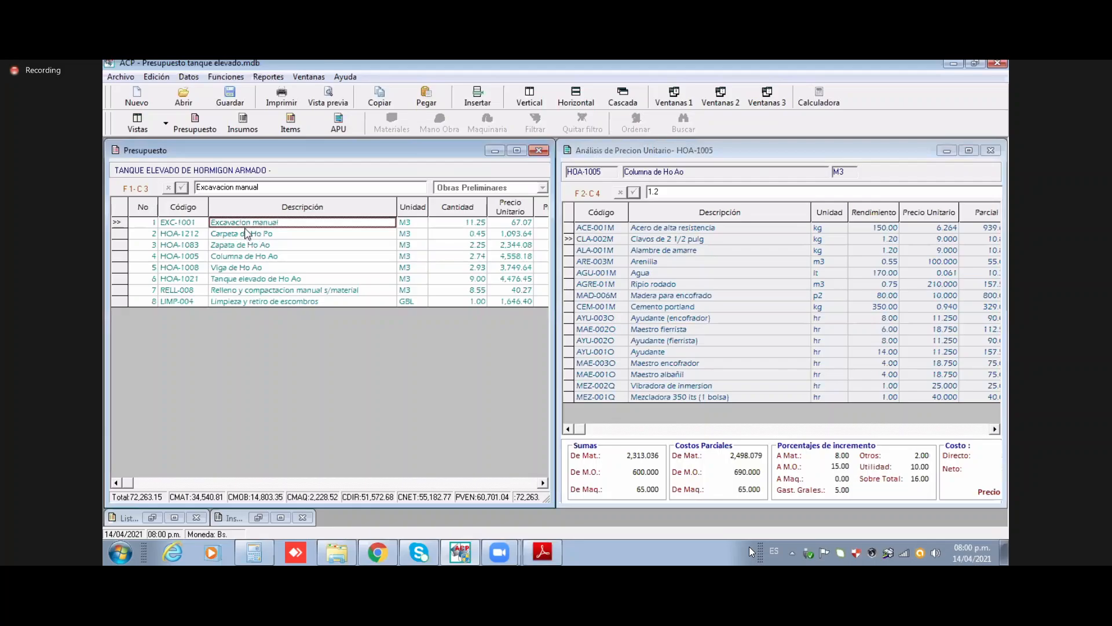
click(272, 188)
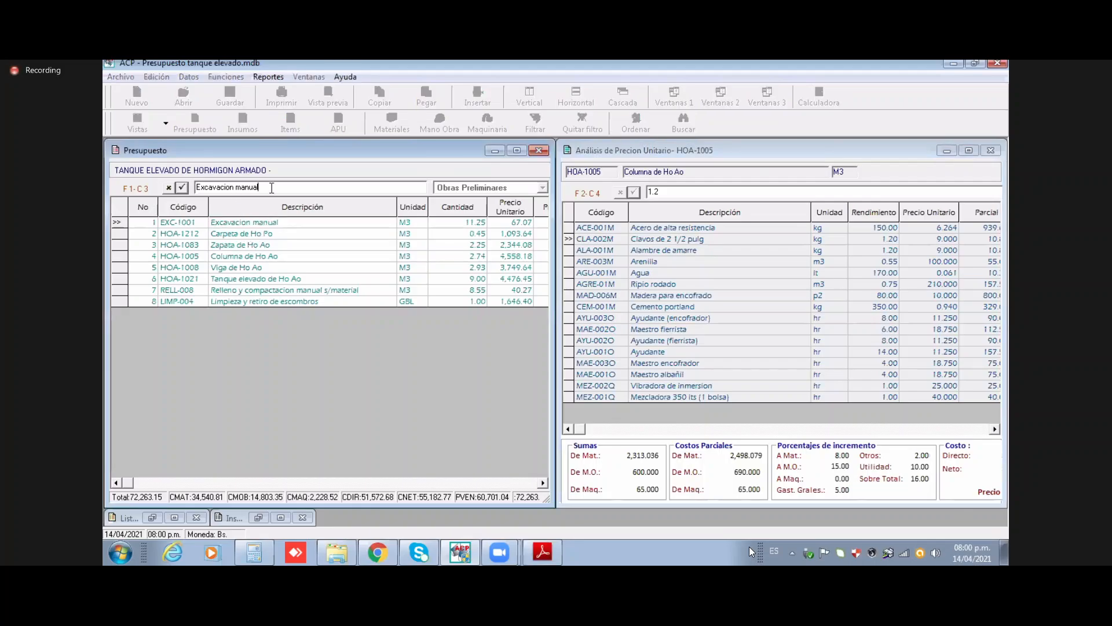
key(BackSpace)
key(BackSpace)
key(BackSpace)
key(BackSpace)
key(BackSpace)
key(BackSpace)
key(BackSpace)
key(Return)
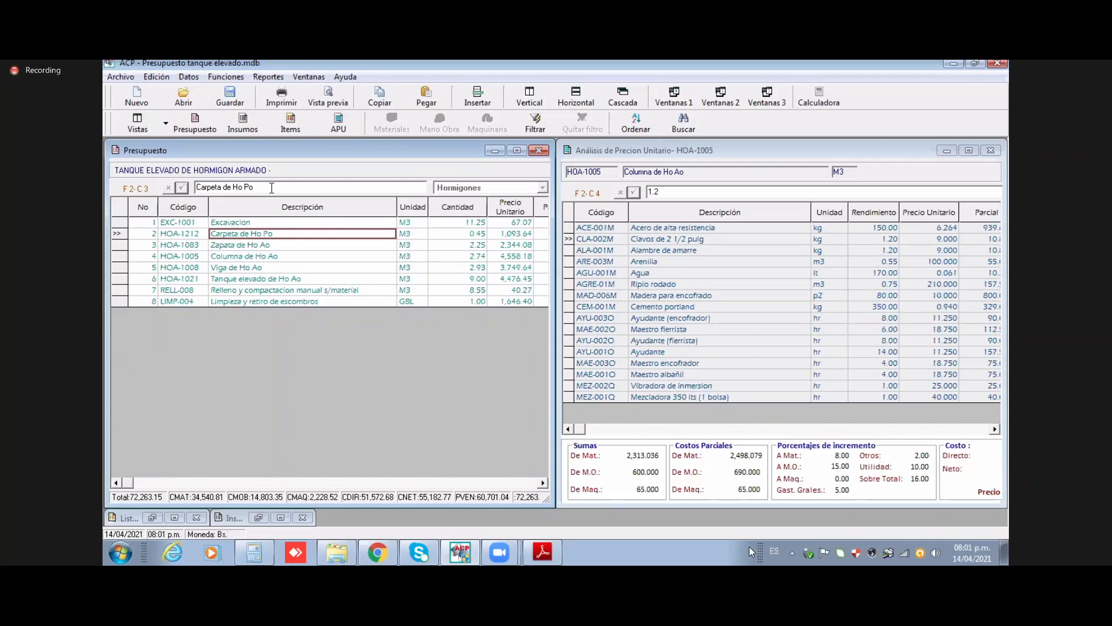
click(284, 226)
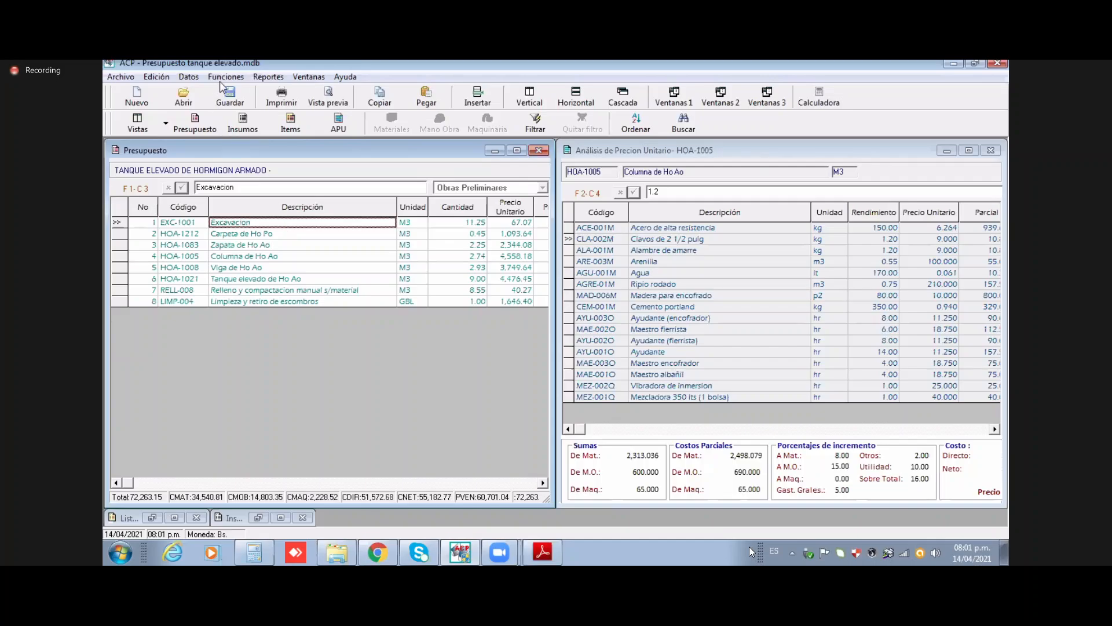
Step: Look at the currency symbols and foreign exchange rate defined for the budget, and cancel without changes
click(222, 79)
click(269, 230)
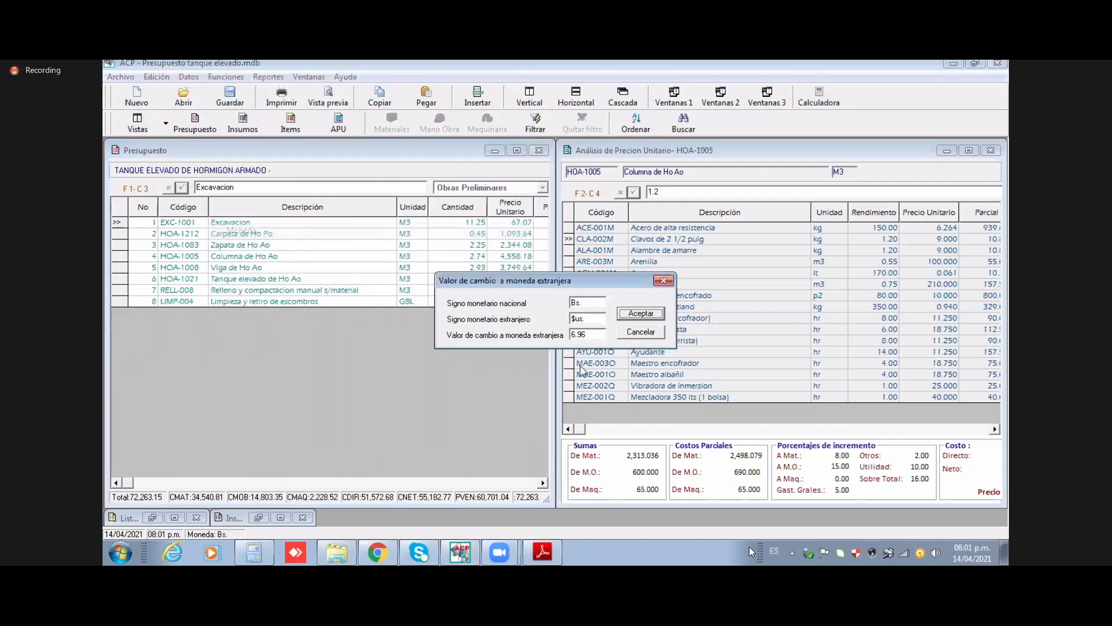
drag(586, 335, 571, 335)
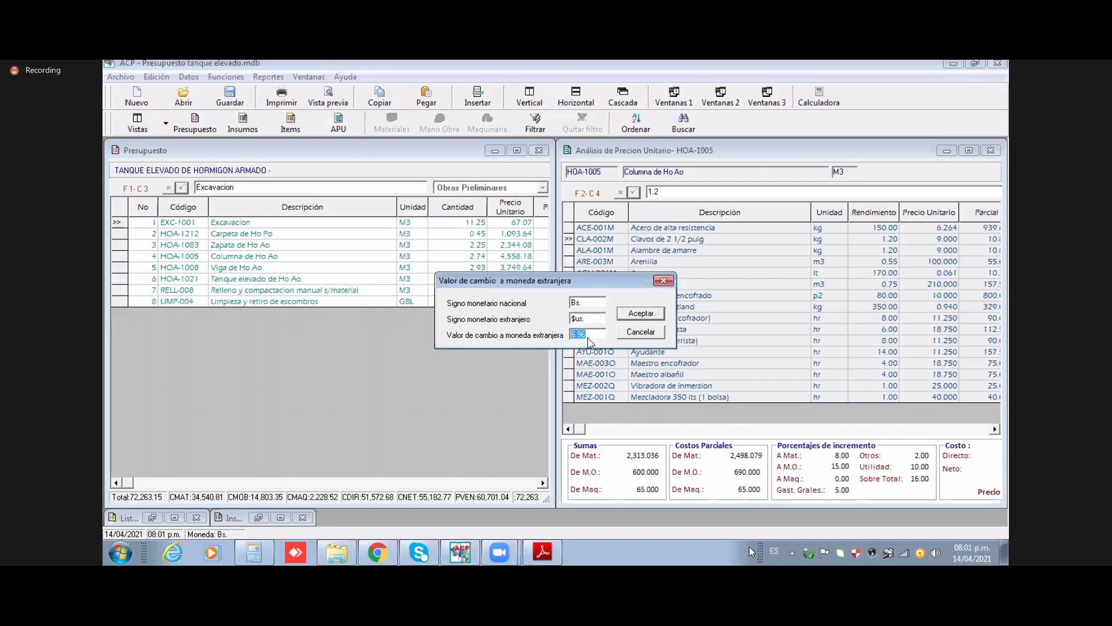
click(637, 336)
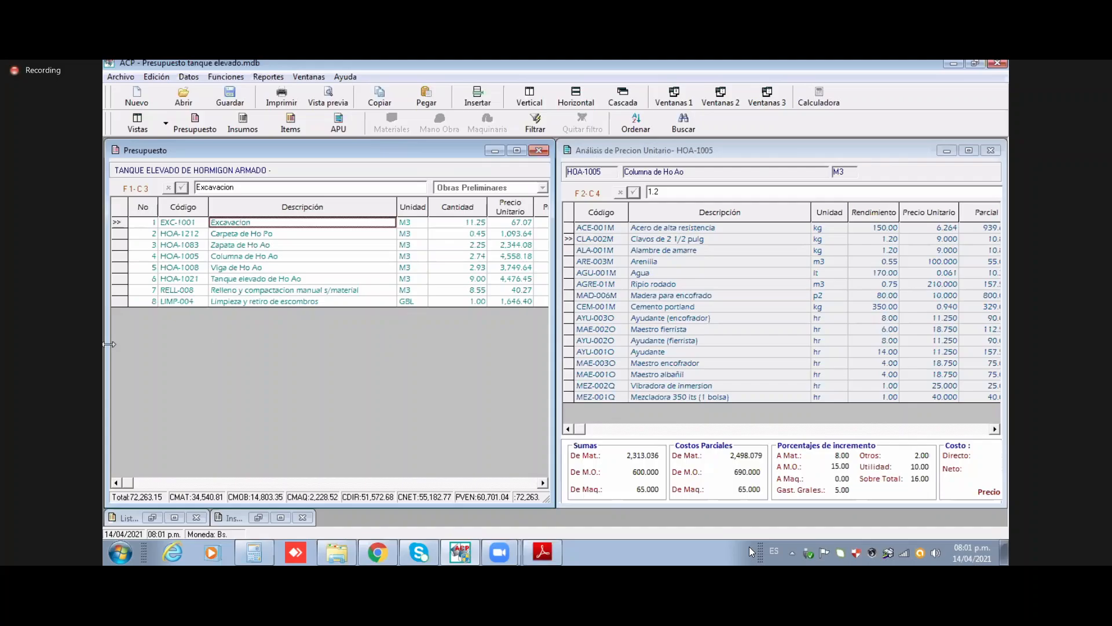
Step: Open the technical specifications of Zapata de Ho Ao, look through the document's sections, and close it
click(230, 245)
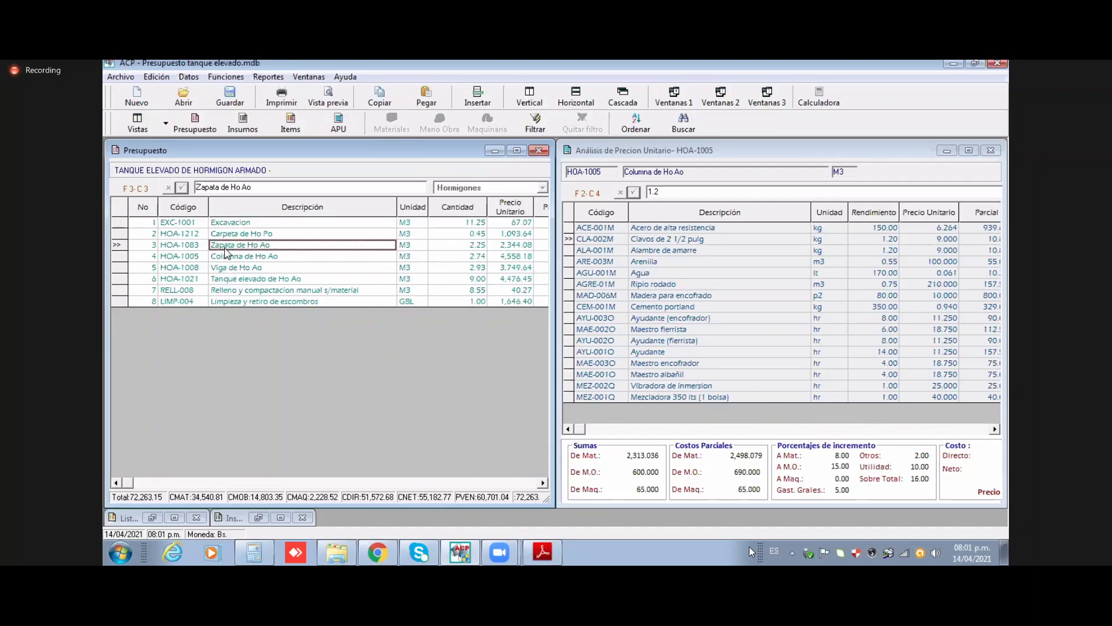
click(235, 79)
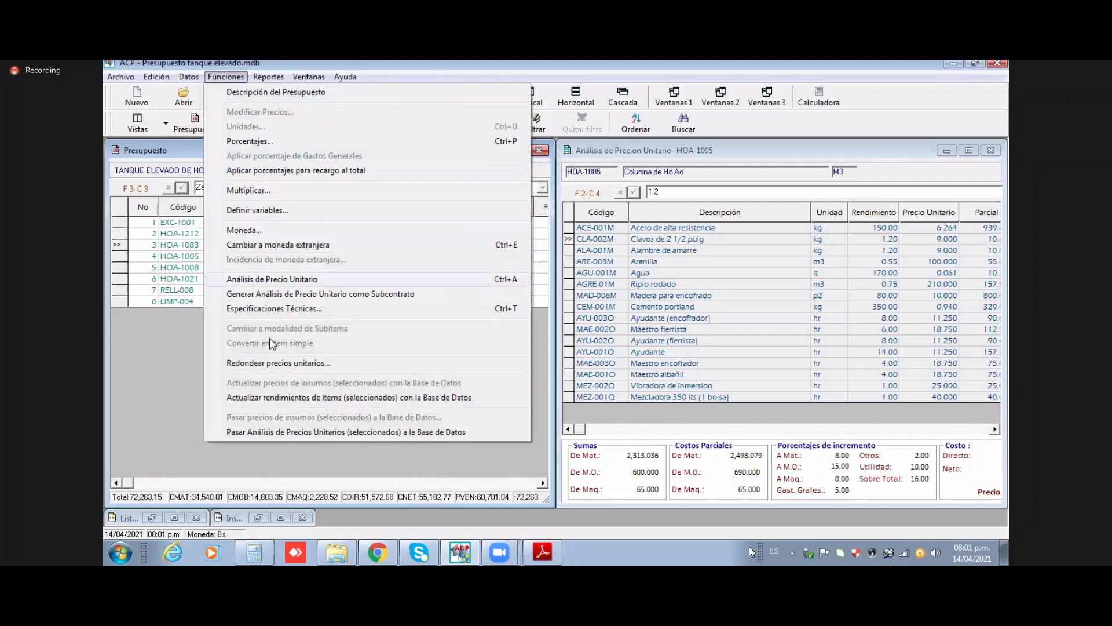
click(359, 313)
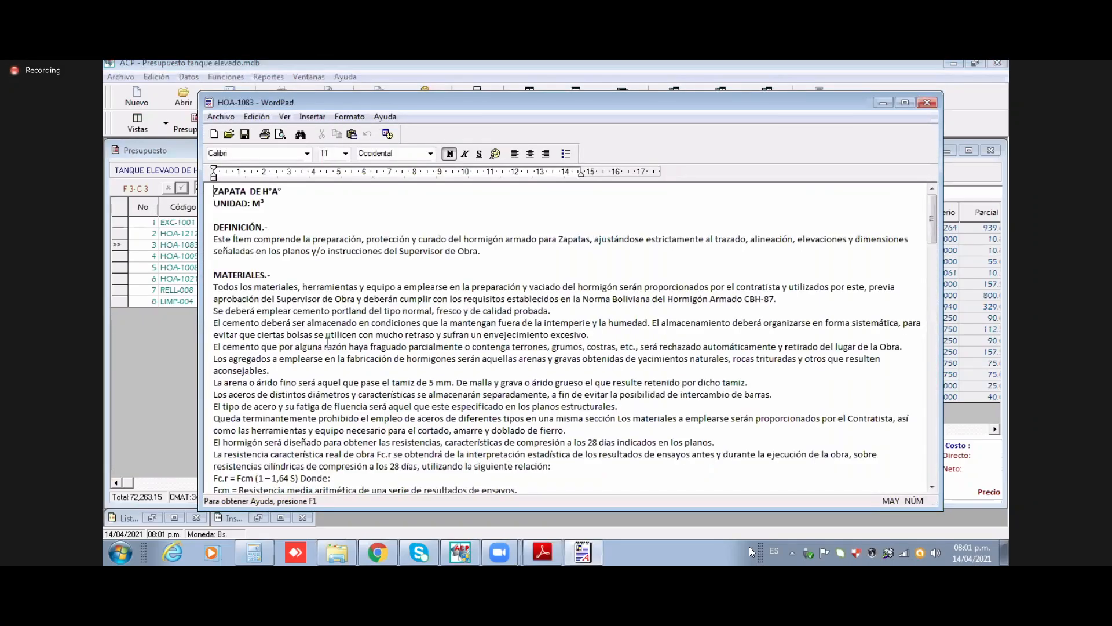
double_click(329, 344)
drag(409, 370, 409, 373)
scroll(402, 394, down, 12)
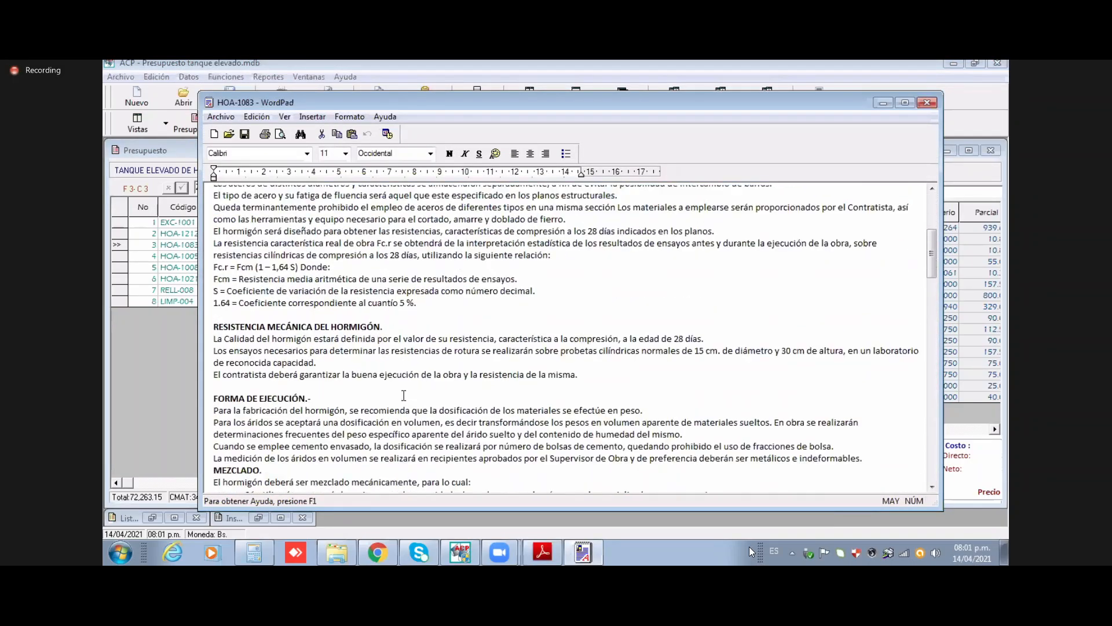
scroll(402, 394, up, 15)
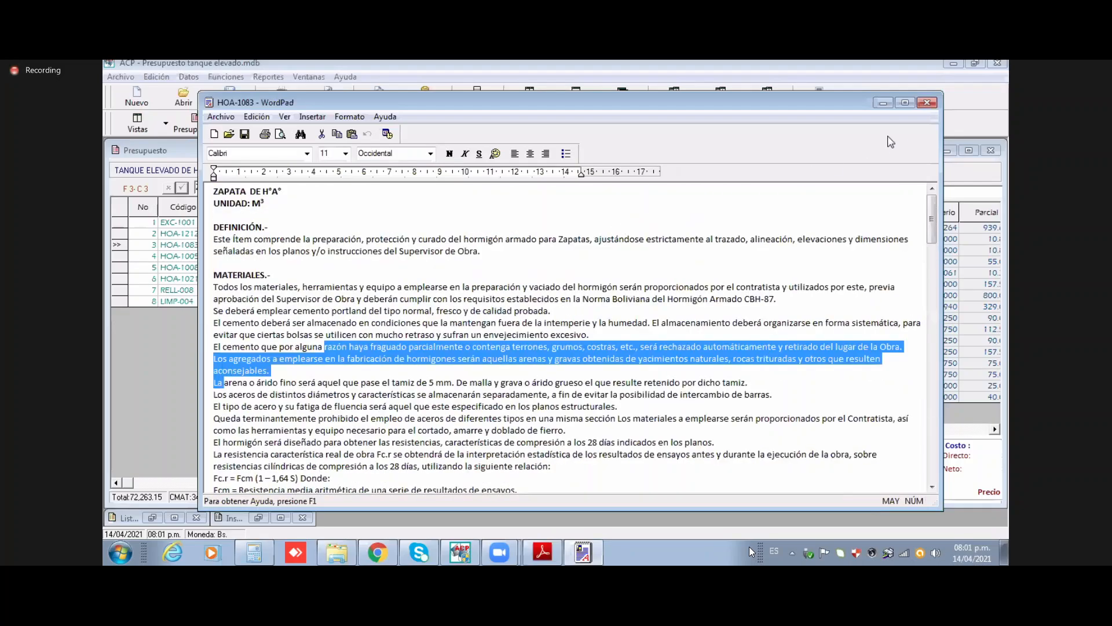
click(927, 104)
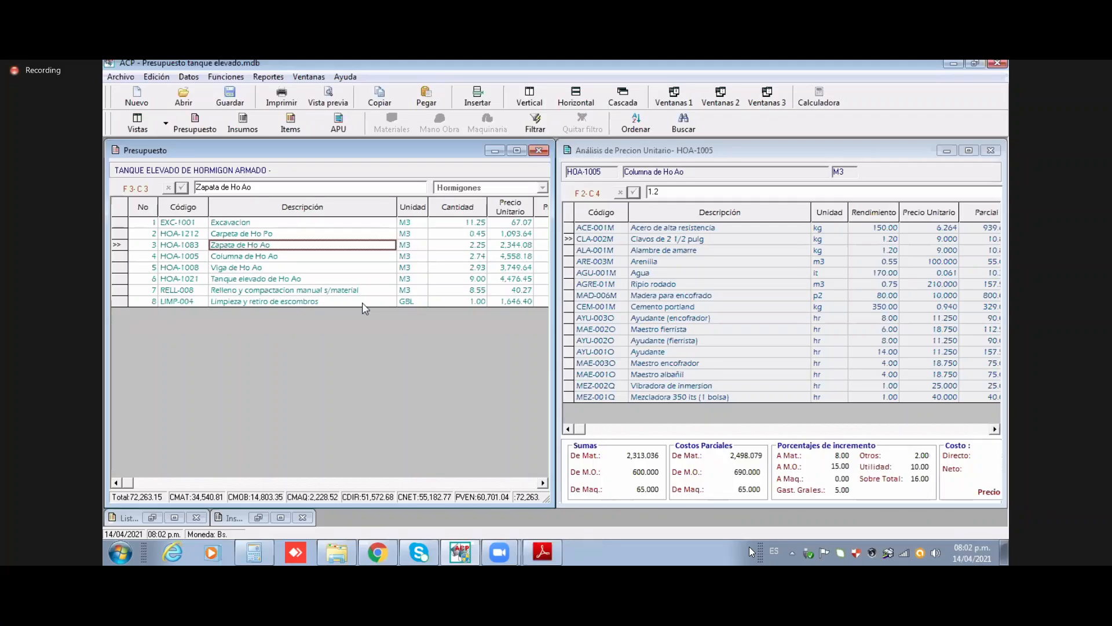
Step: Look at the export formats offered for the budget, the unit price analyses and the technical specifications, without exporting anything
click(296, 223)
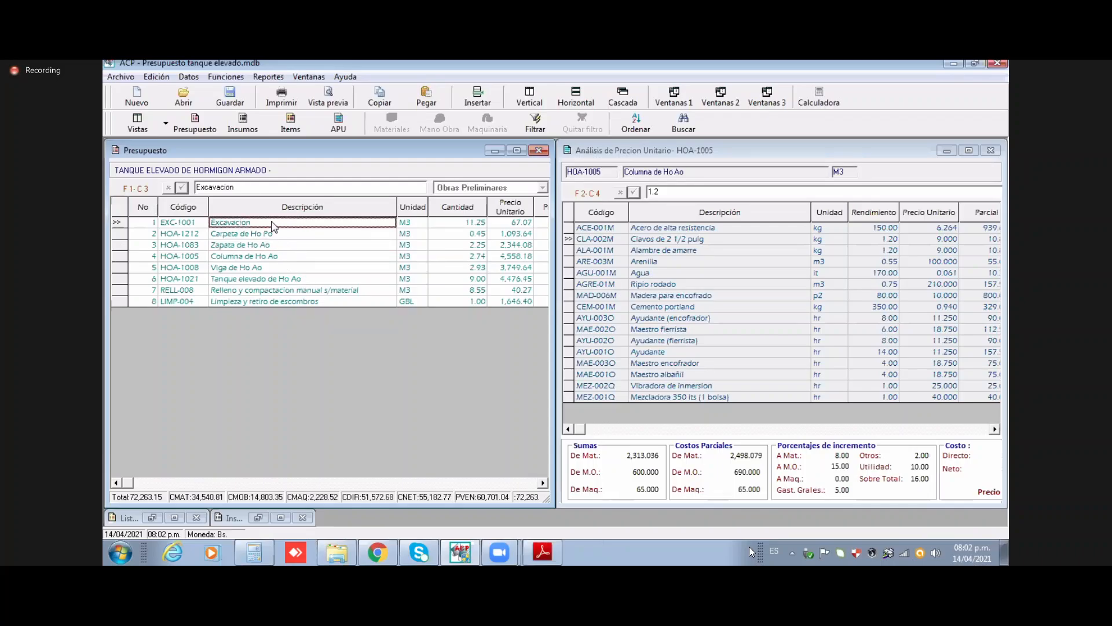
click(122, 76)
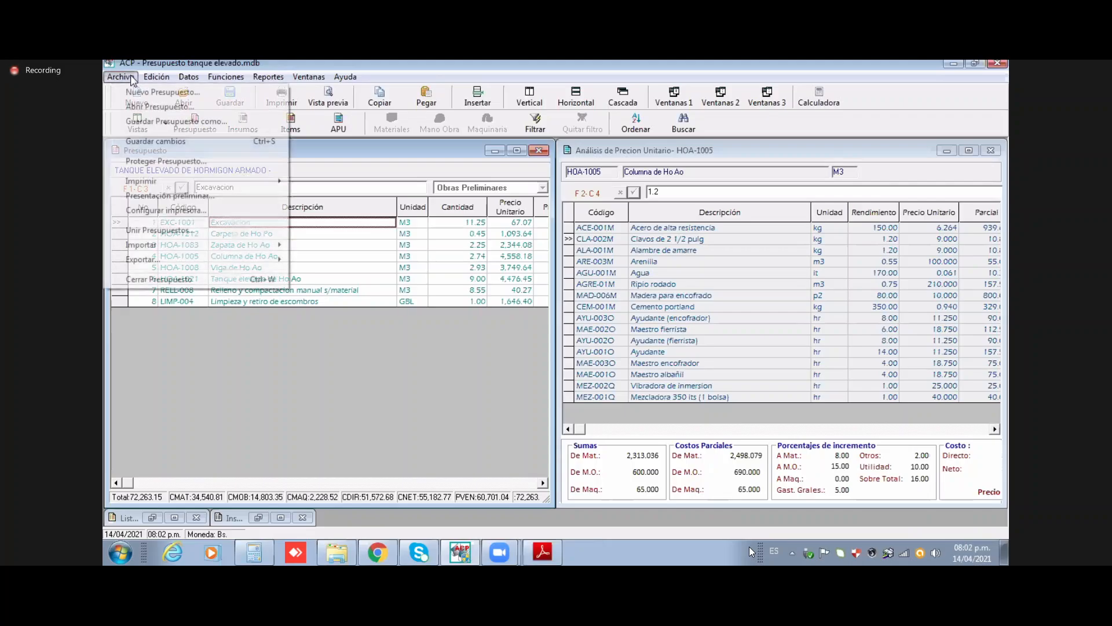
mouse_move(188, 260)
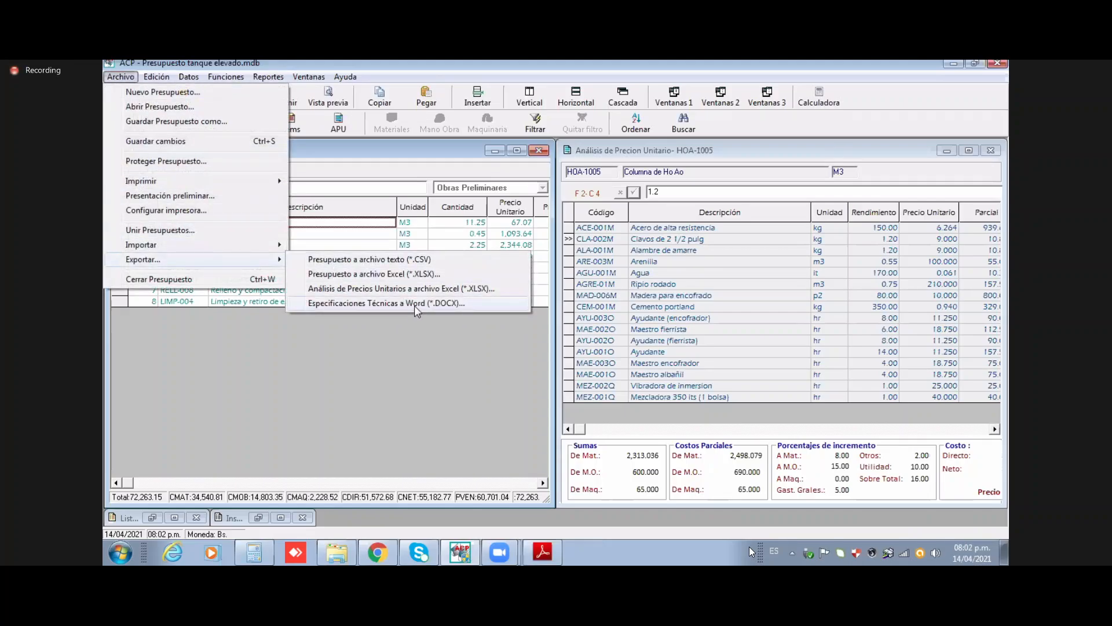
click(366, 161)
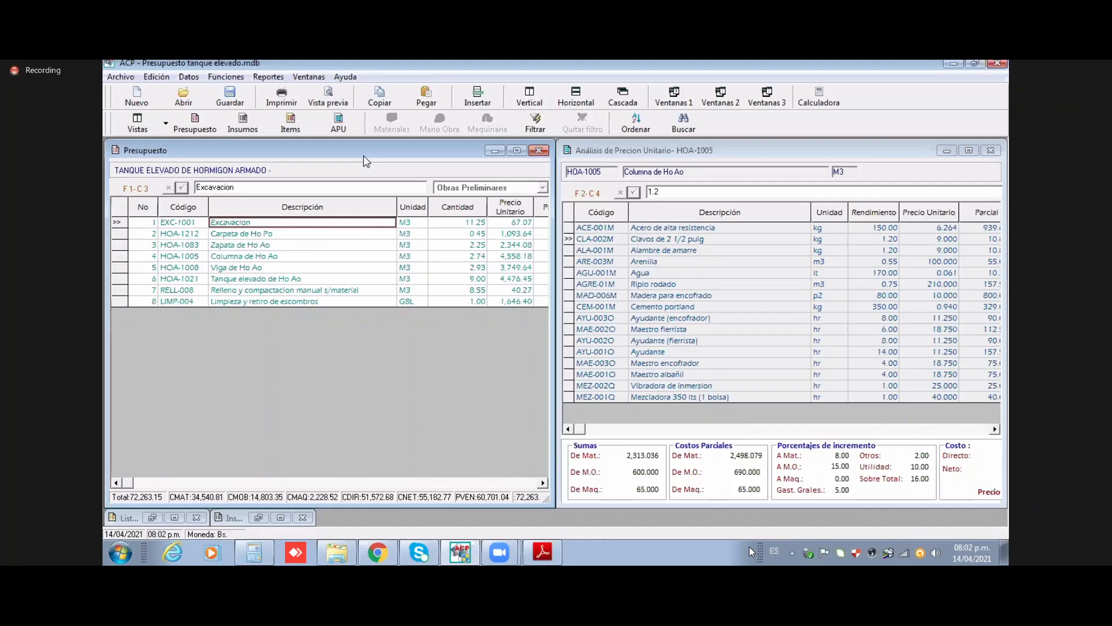
click(127, 80)
mouse_move(199, 261)
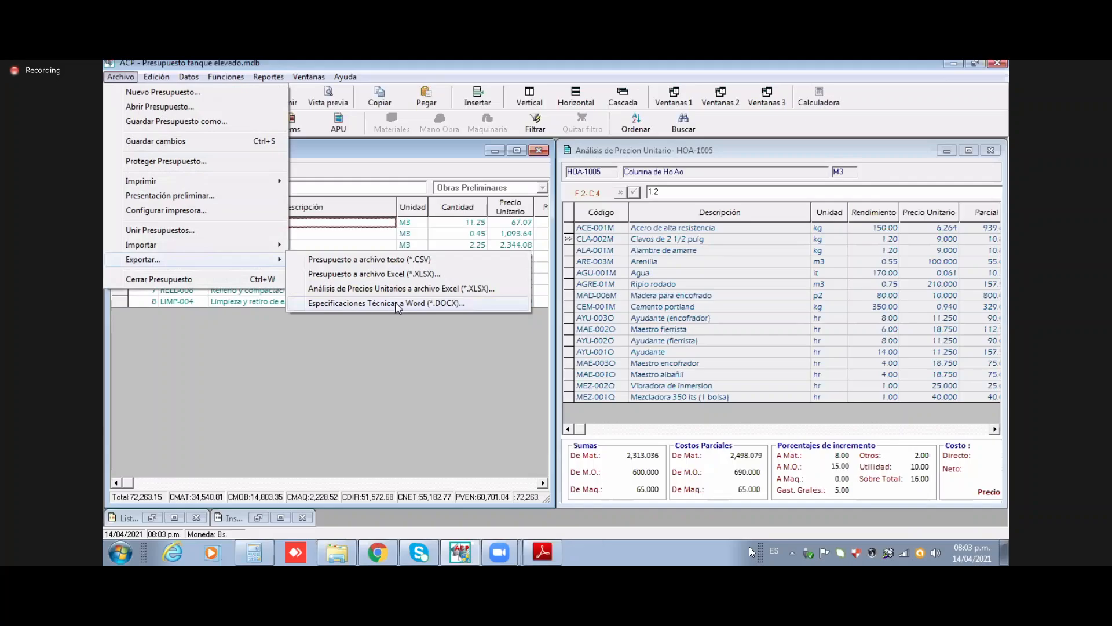
click(380, 153)
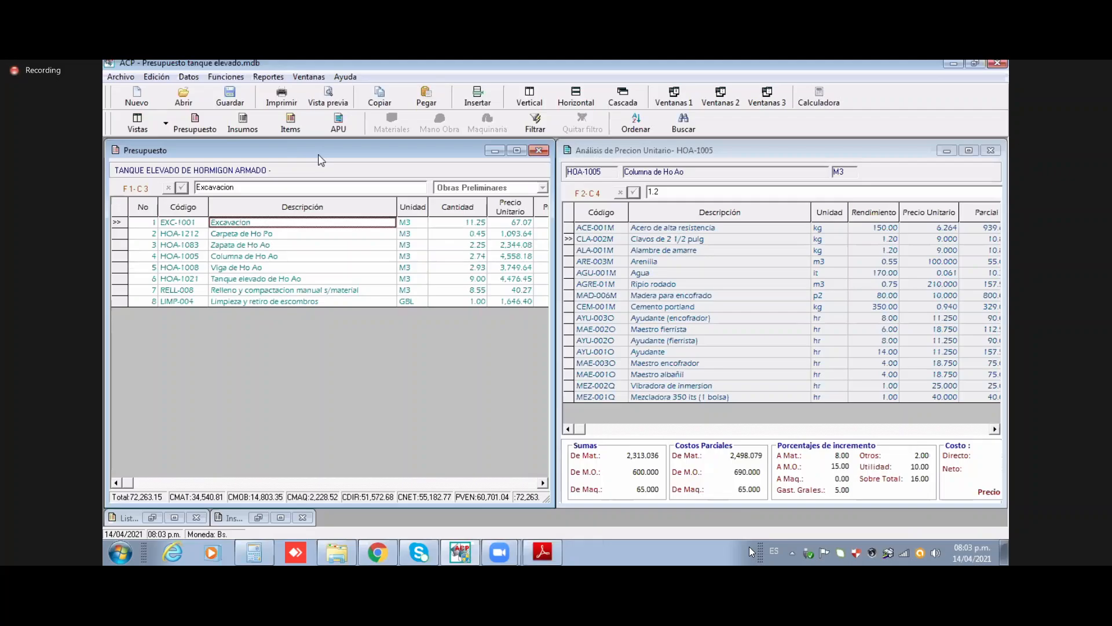
Step: Look over the functions available for the budget and show the budget on its own across the whole workspace
click(226, 76)
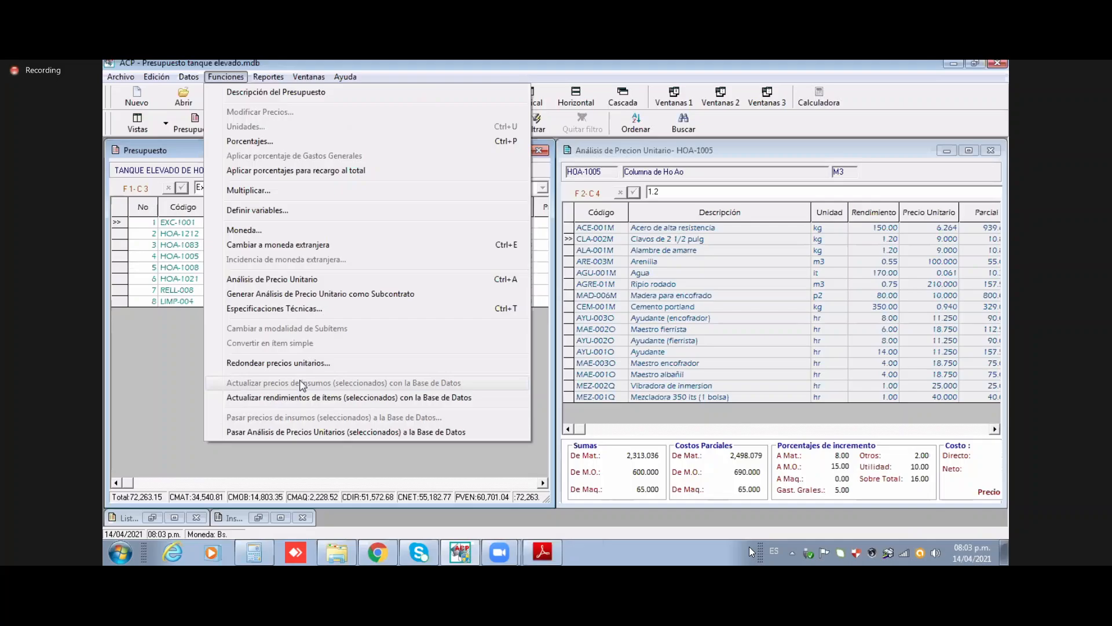
click(168, 333)
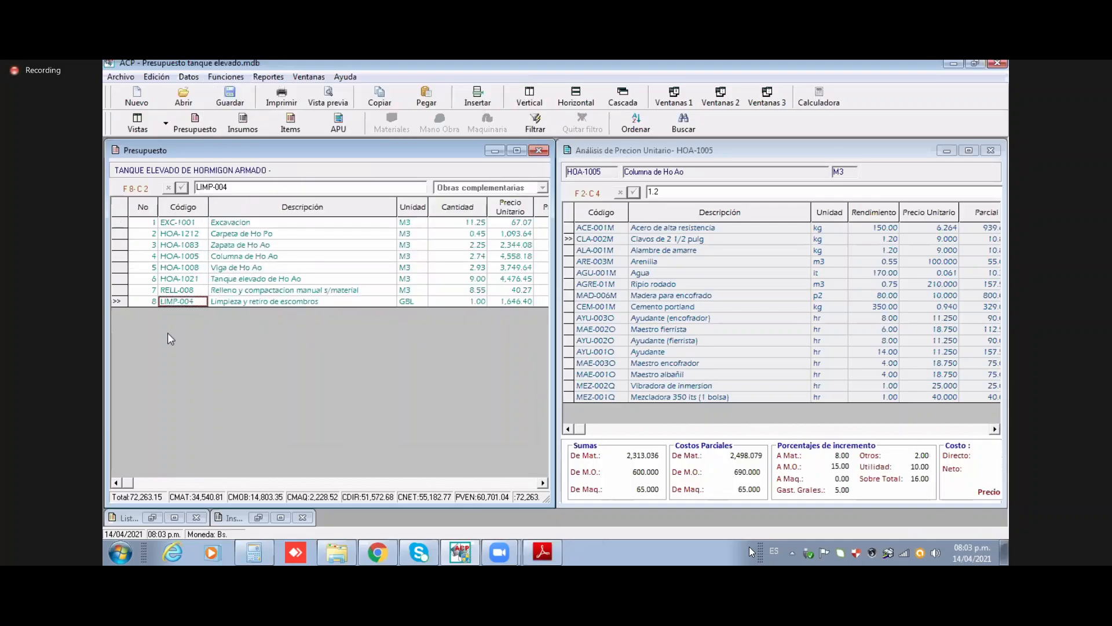
click(164, 128)
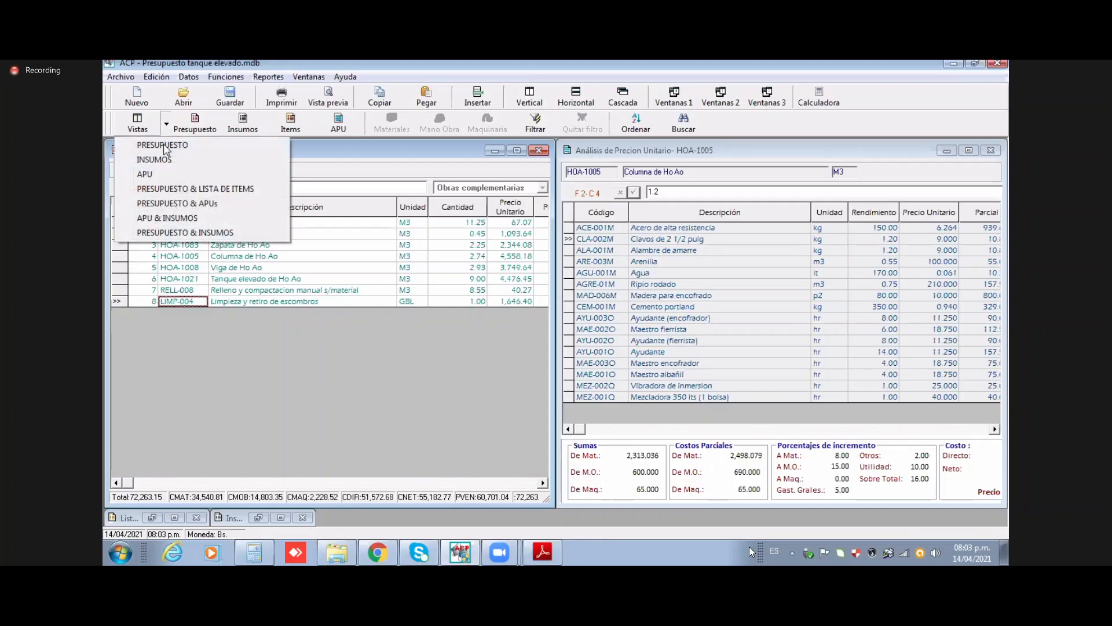
click(149, 159)
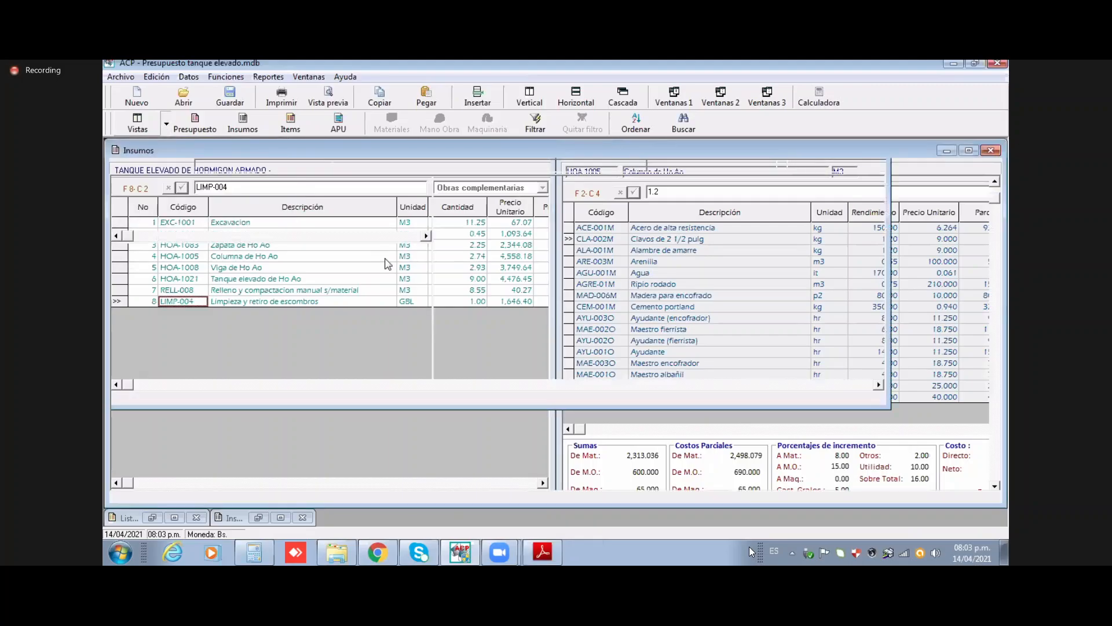
click(370, 258)
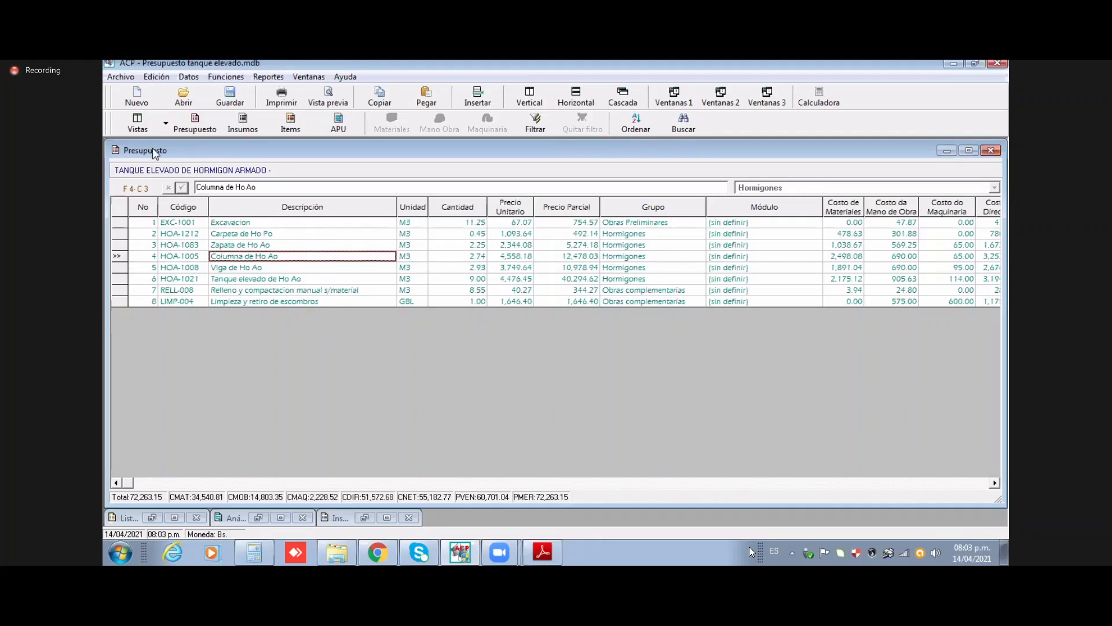
click(166, 124)
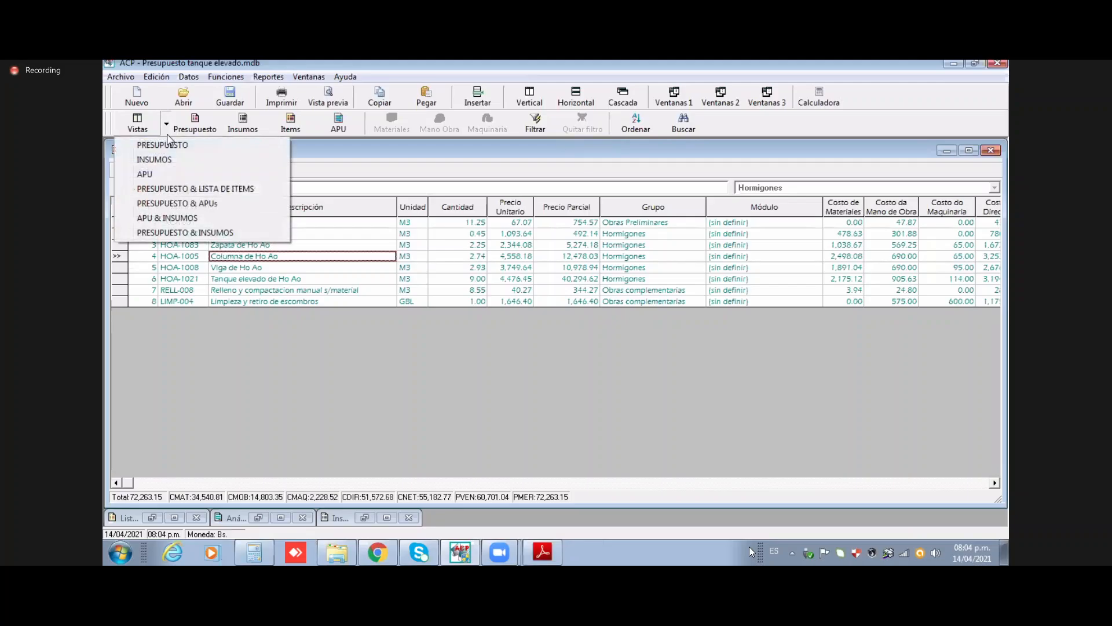
click(171, 146)
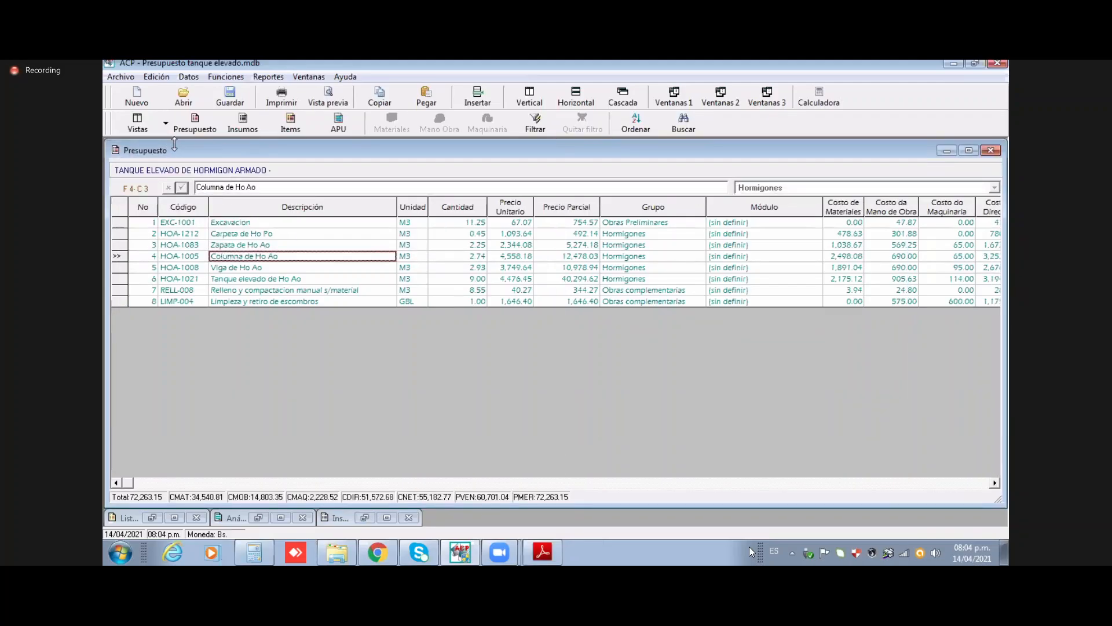
Step: Open the list of inputs and set the price of Cemento portland to 46
click(242, 123)
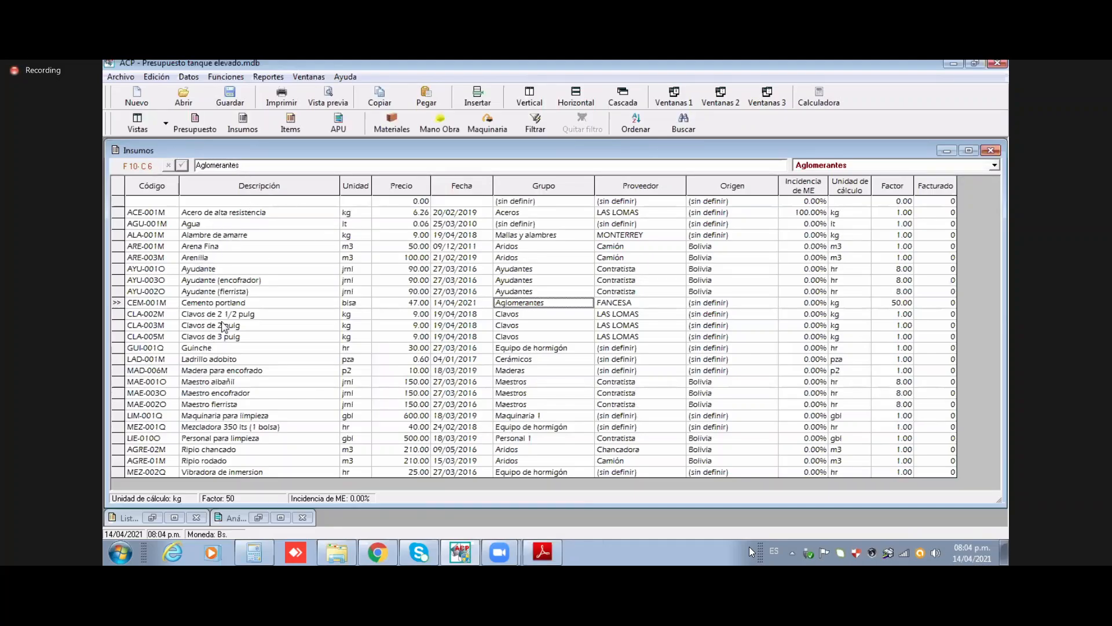
click(355, 304)
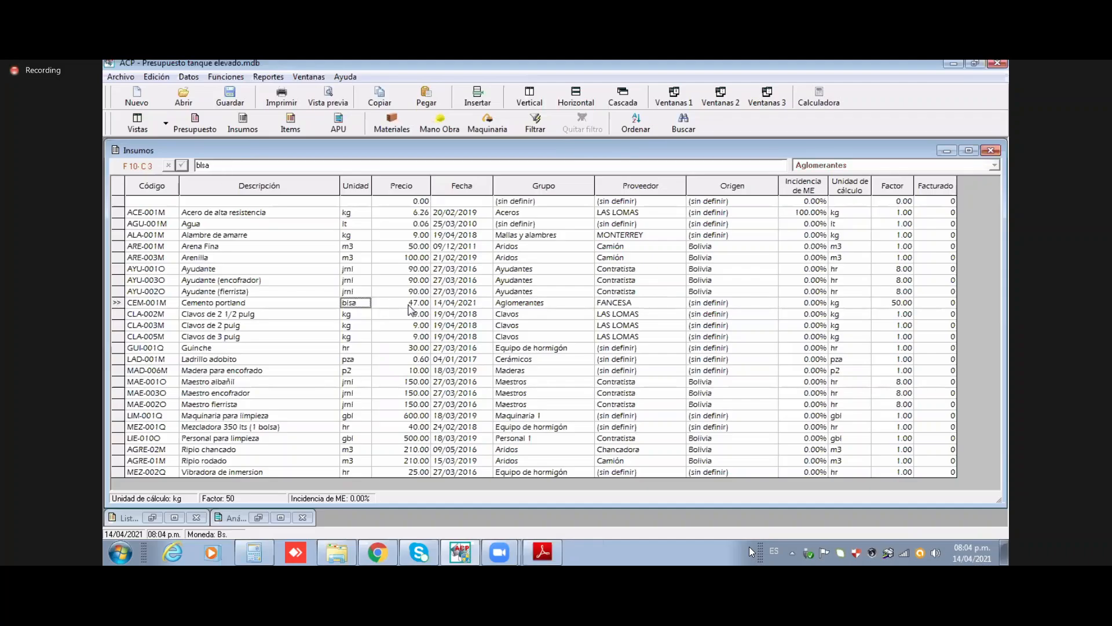
click(409, 303)
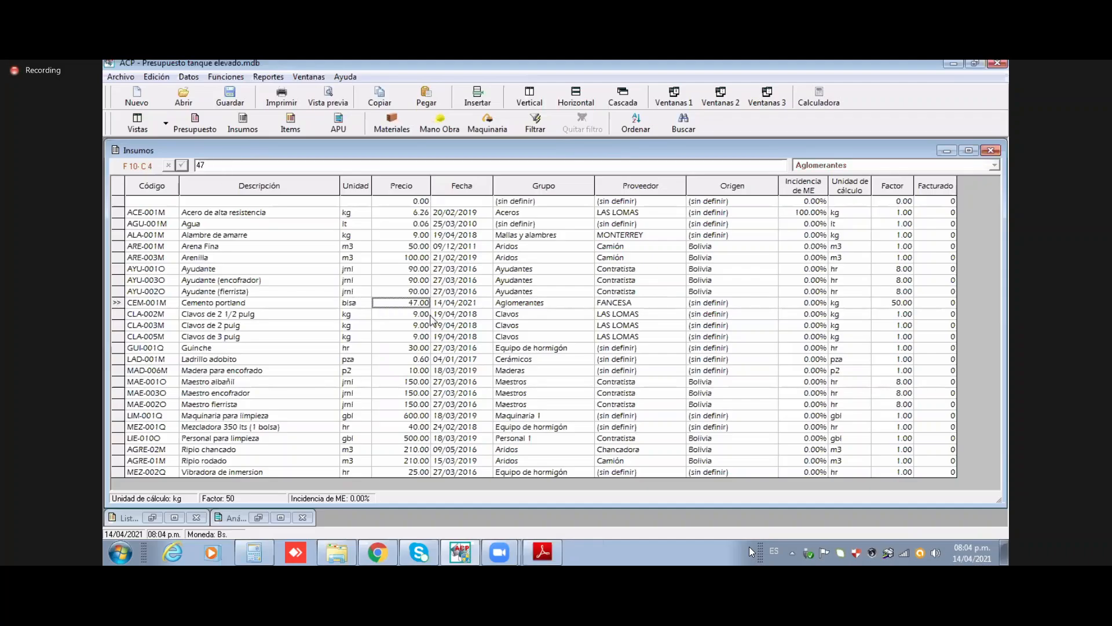
text(46)
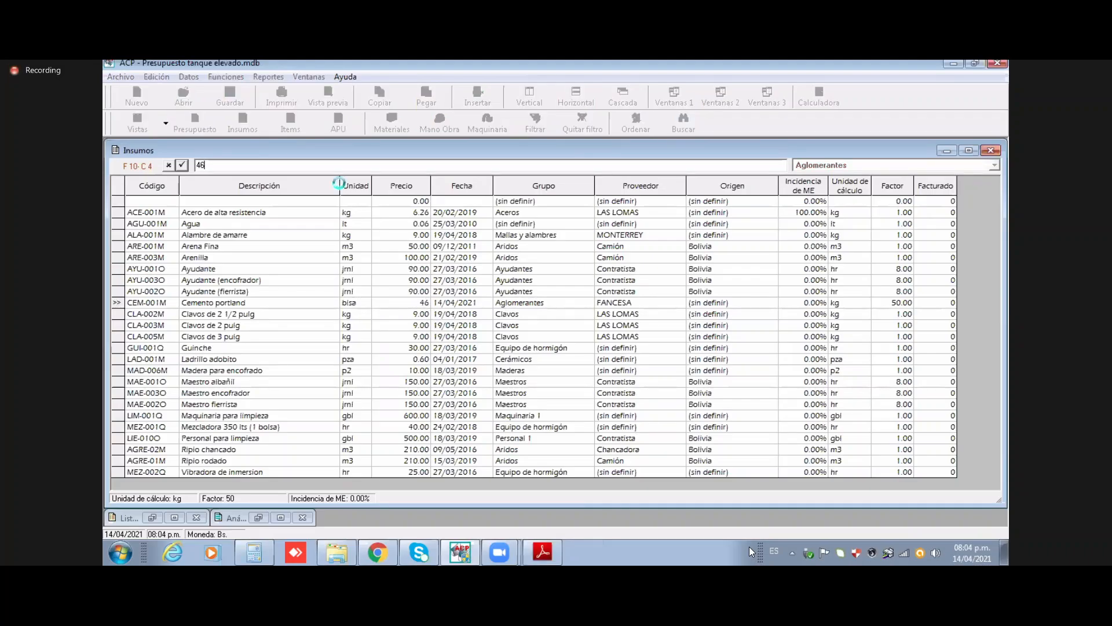
key(Return)
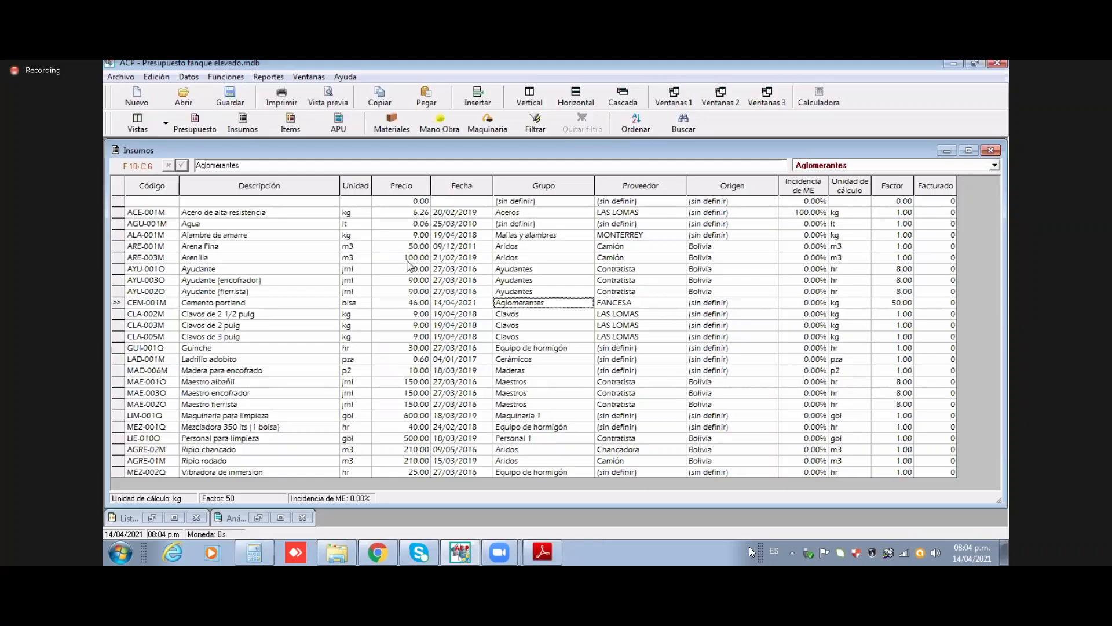
Step: Select the prices from Cemento portland through Clavos de 3 pulg and look at the functions for exchanging input prices with the database
click(411, 359)
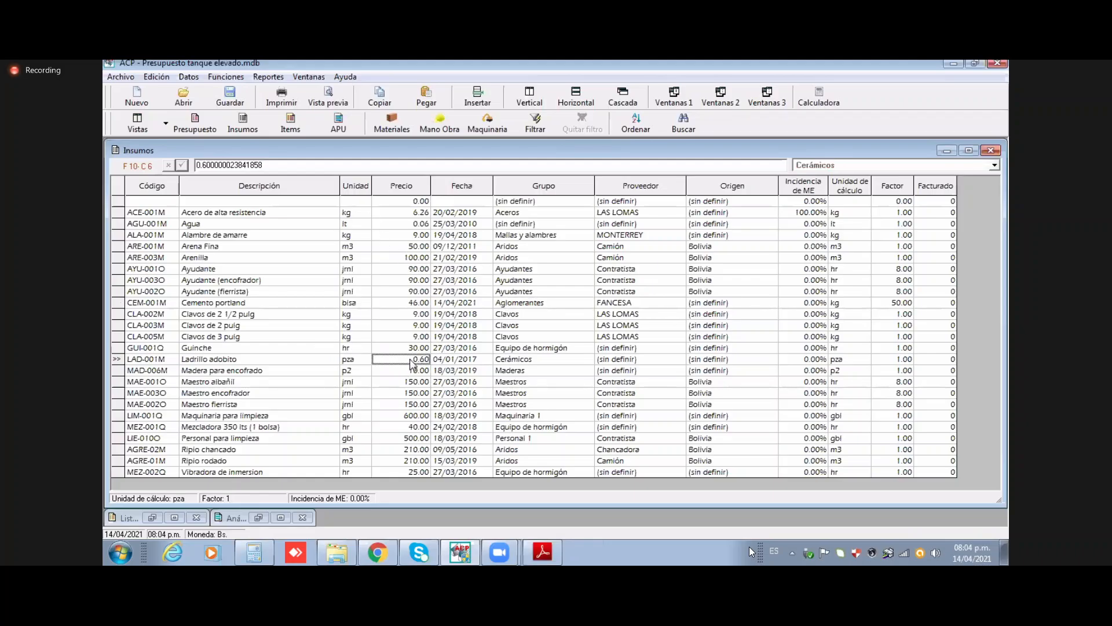
click(263, 395)
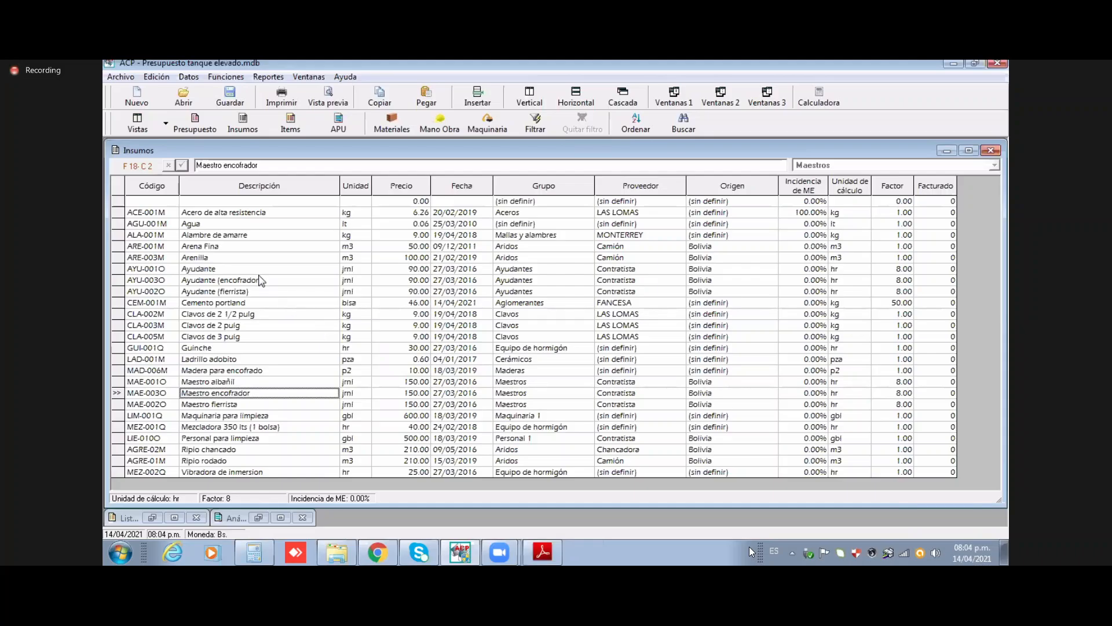
click(401, 235)
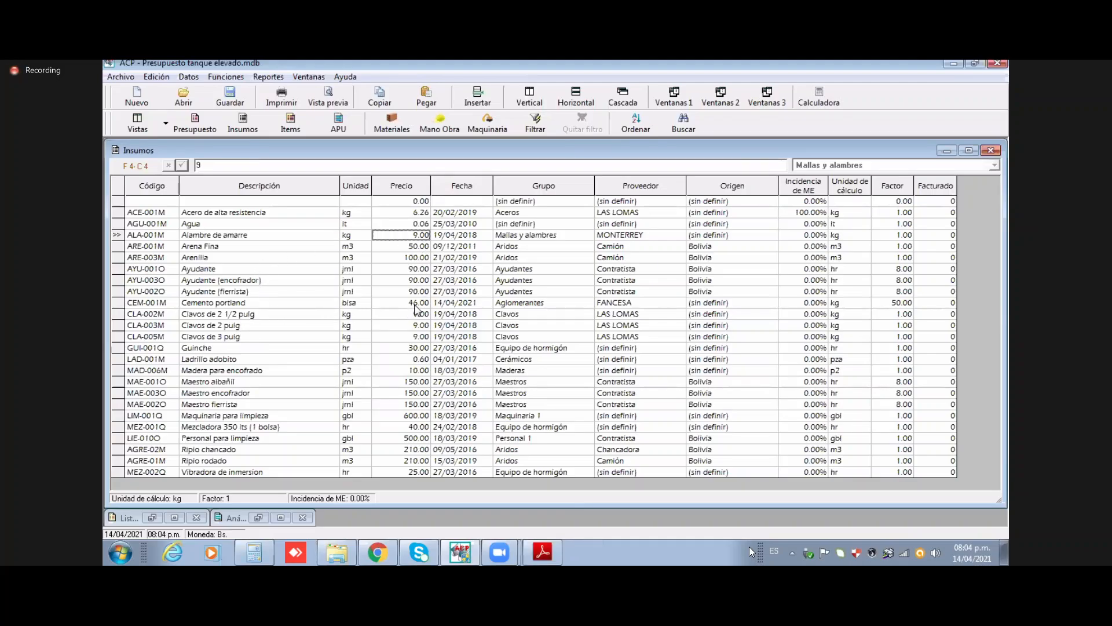
drag(412, 306, 414, 337)
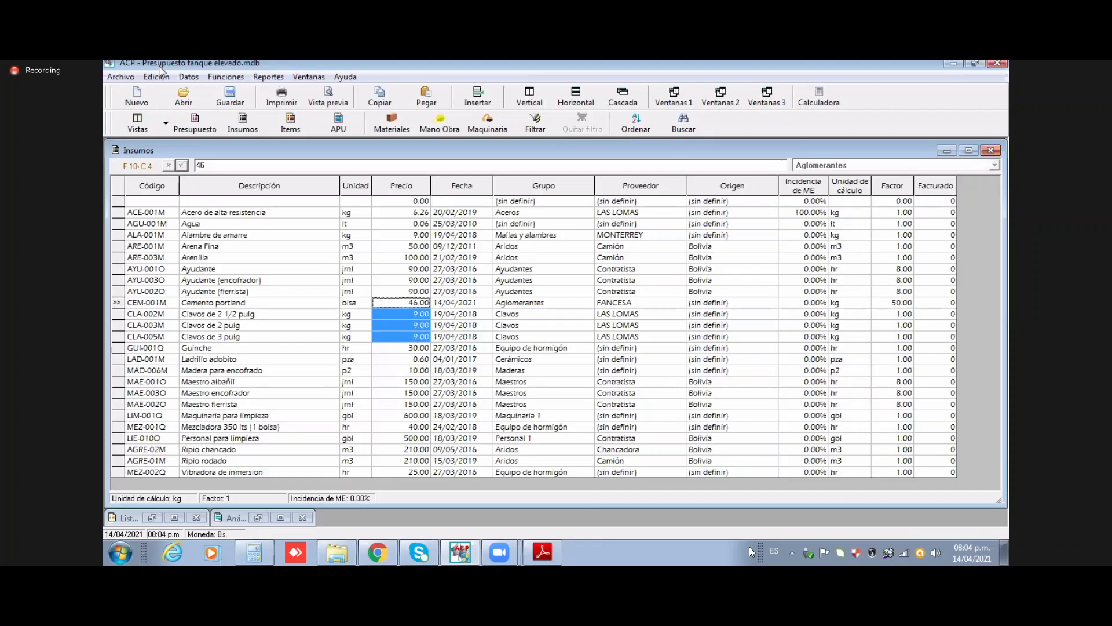
click(226, 76)
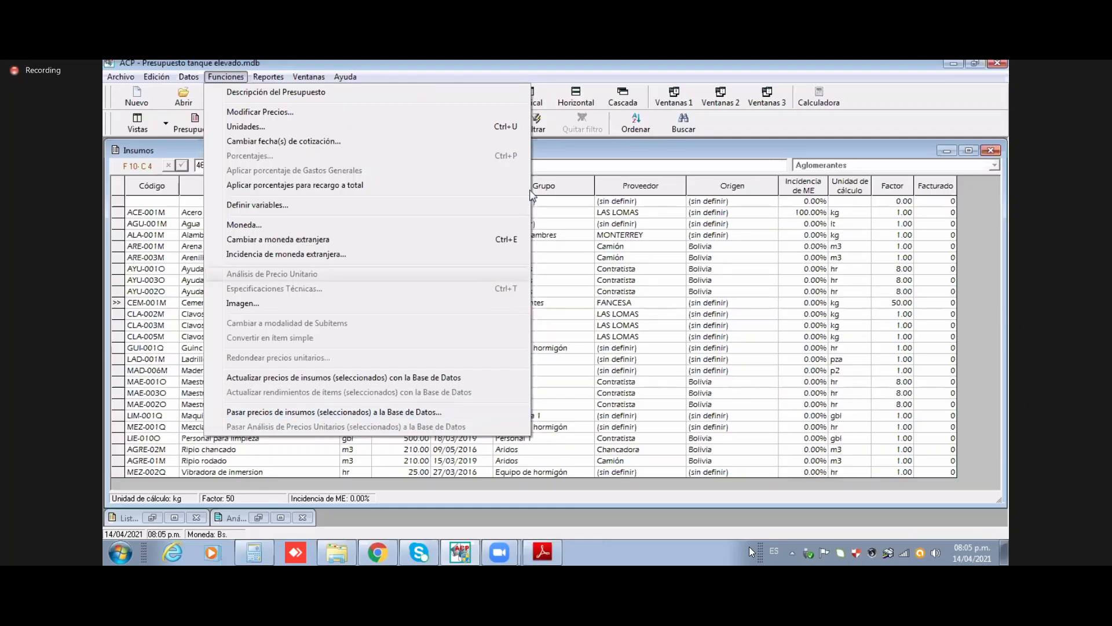
click(552, 156)
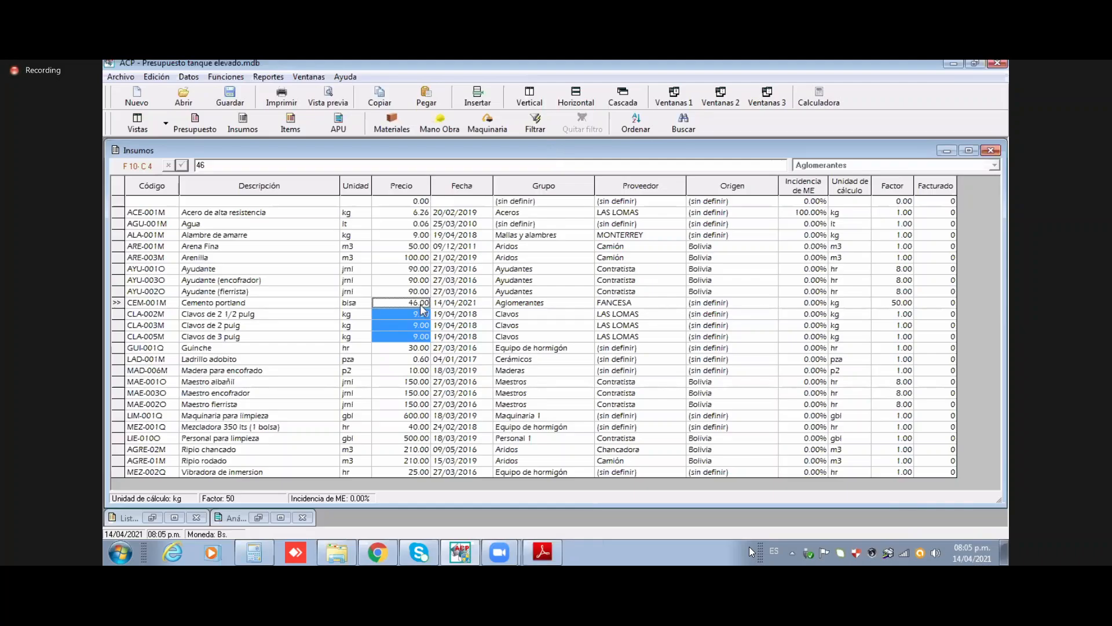
click(422, 306)
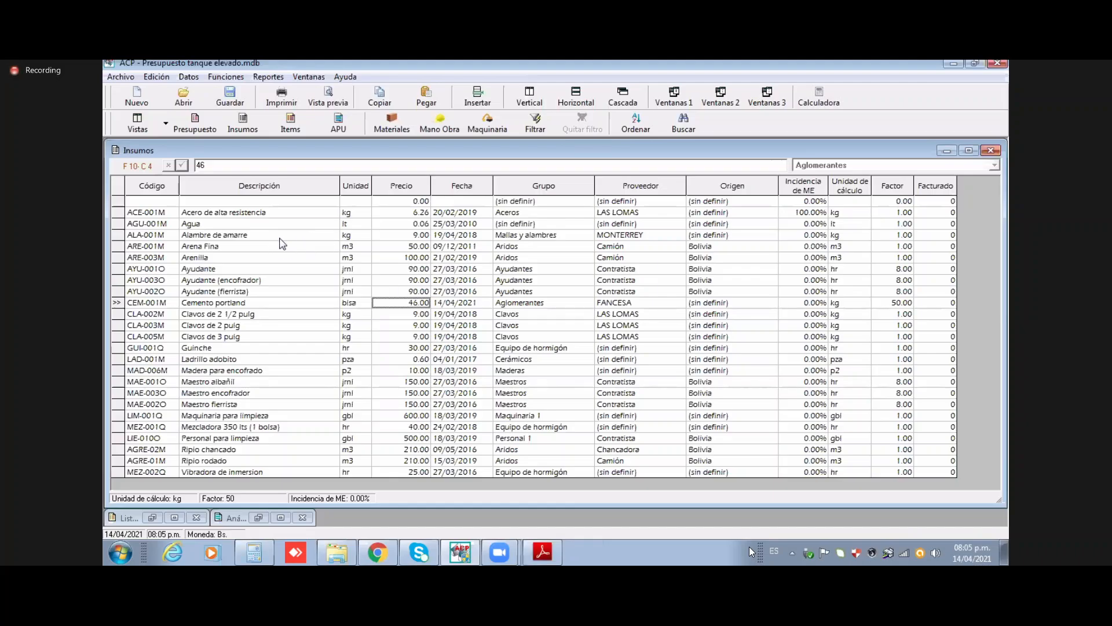
Step: Select all the inputs, examine the option to update their prices from the database, and leave without applying it
click(286, 191)
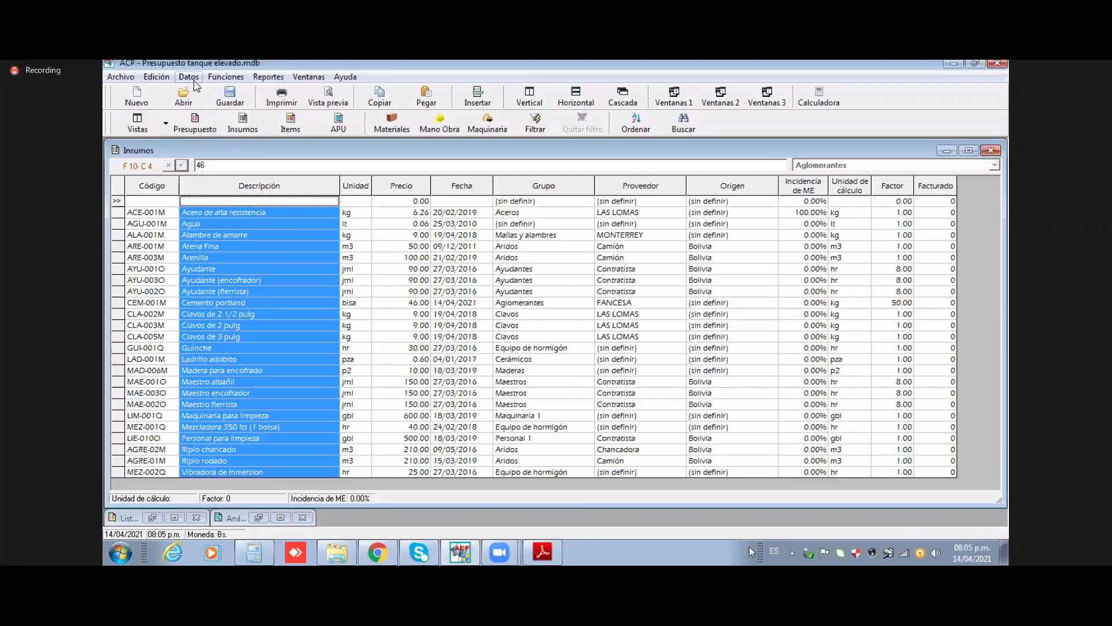
click(226, 77)
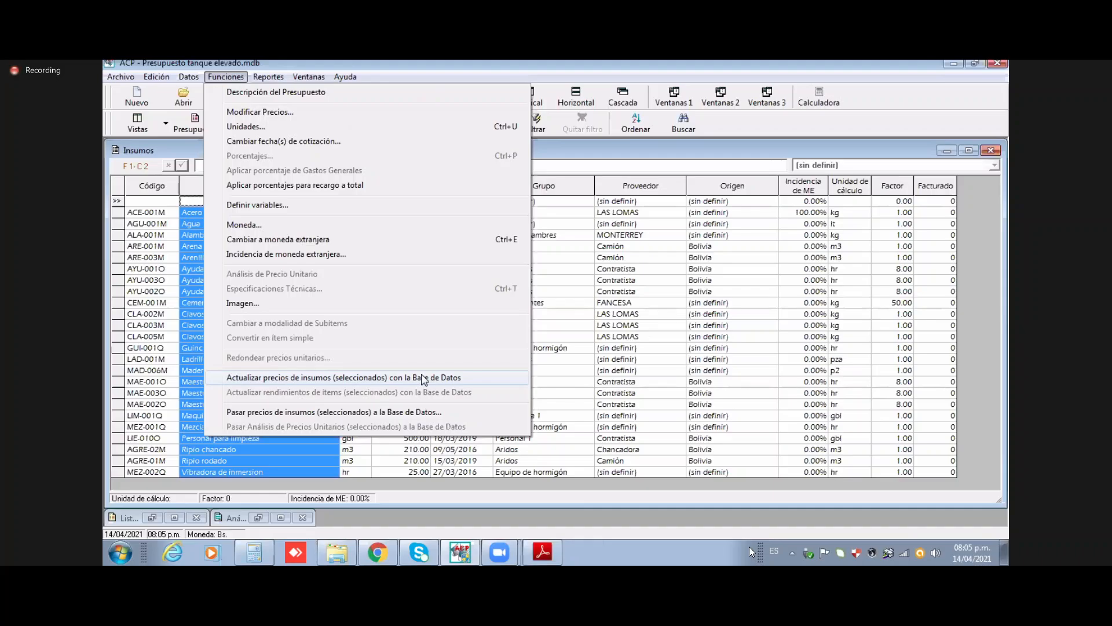
click(593, 163)
click(307, 292)
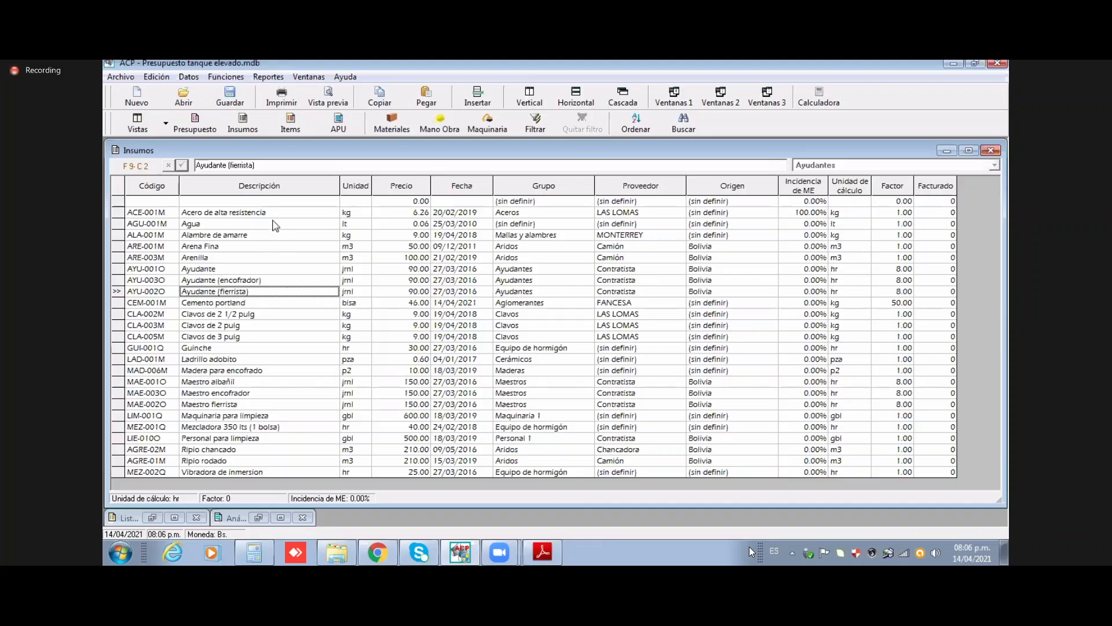
Step: Open the unit price analysis of Columna de Ho Ao from the budget, check the Cemento portland yield and available functions, and close the analysis
click(207, 131)
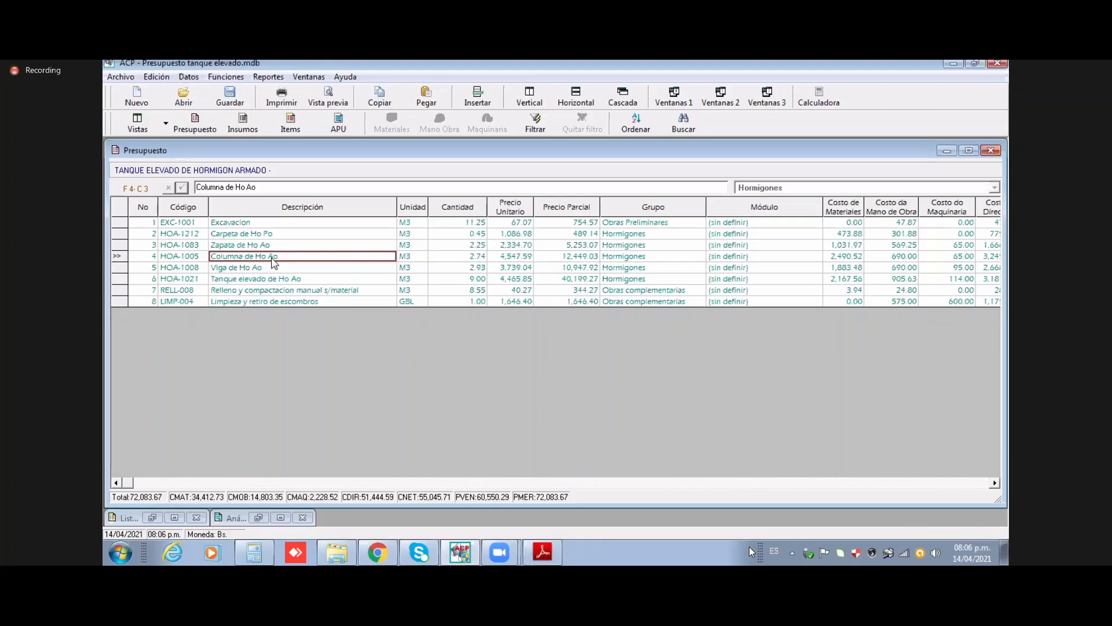
double_click(273, 258)
click(711, 285)
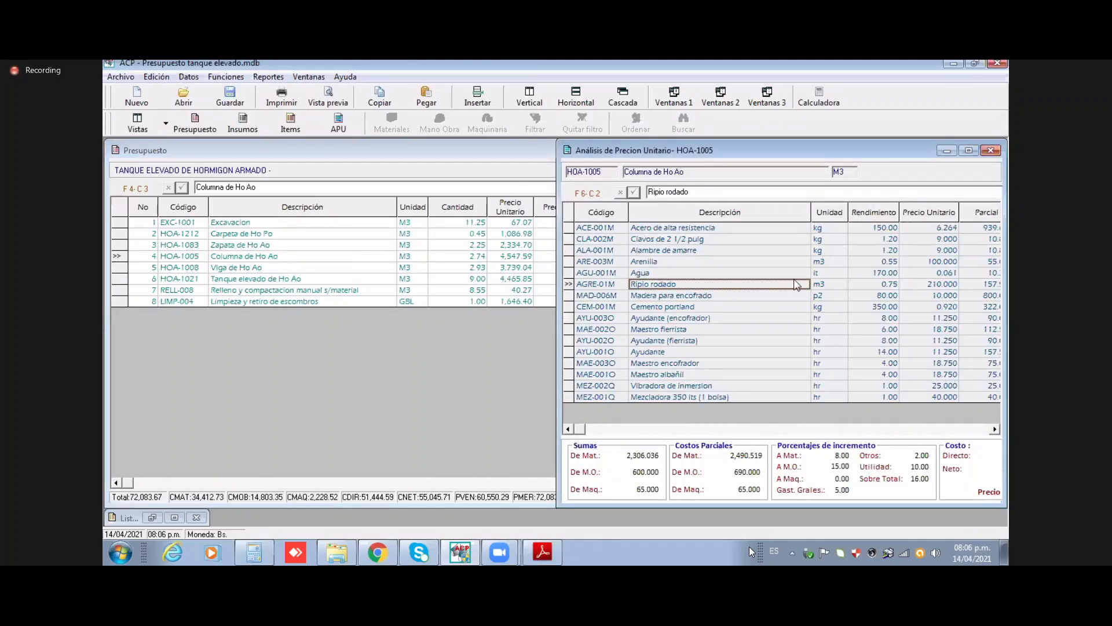
click(875, 305)
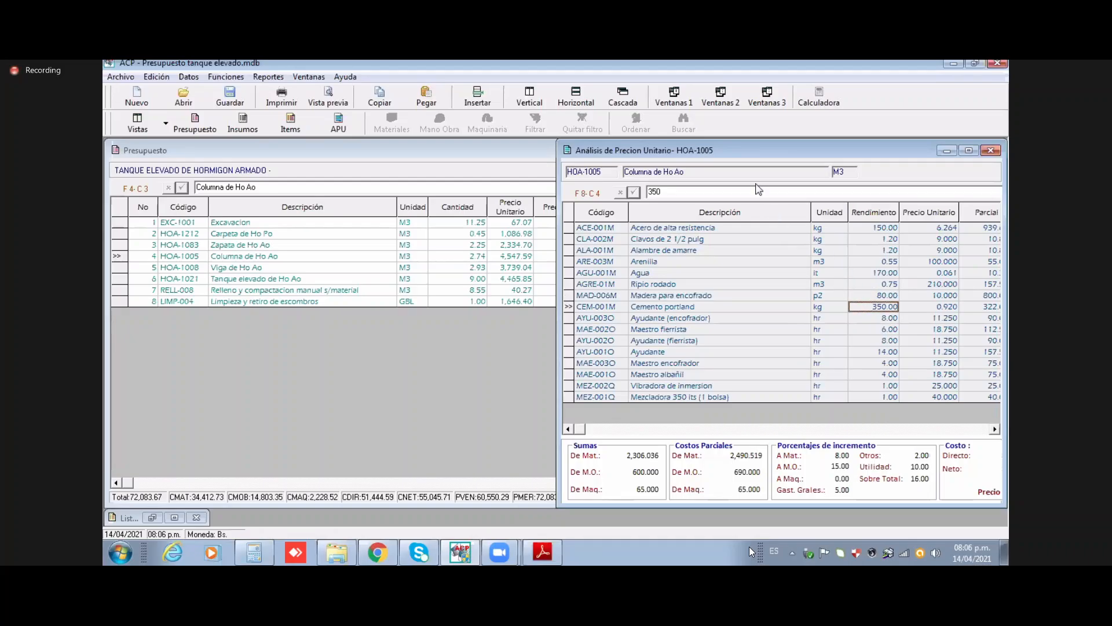
click(226, 76)
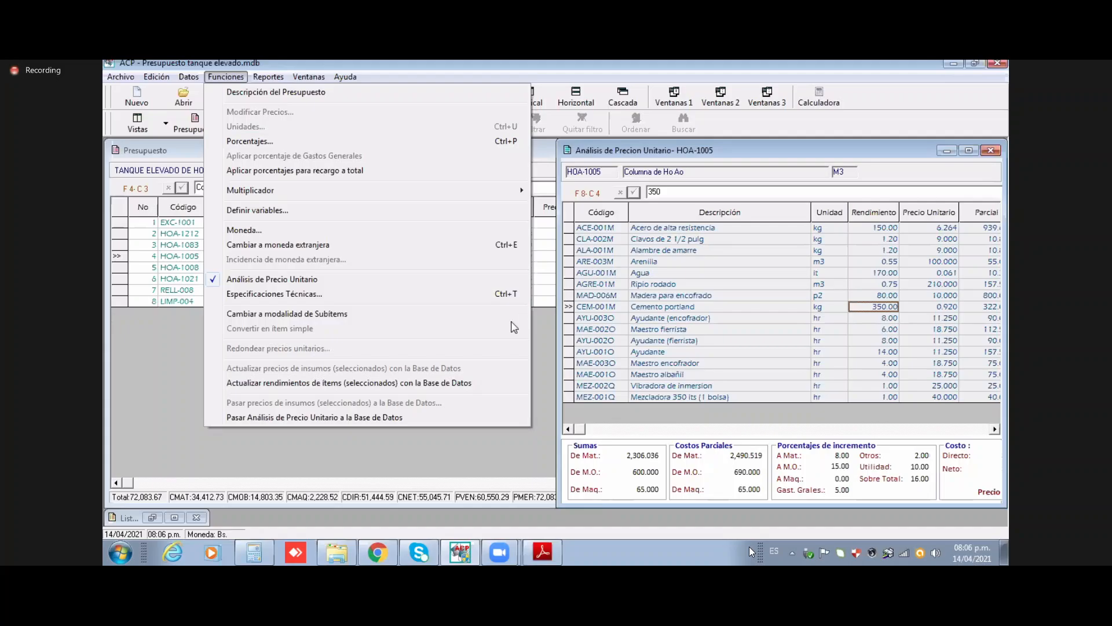
click(272, 279)
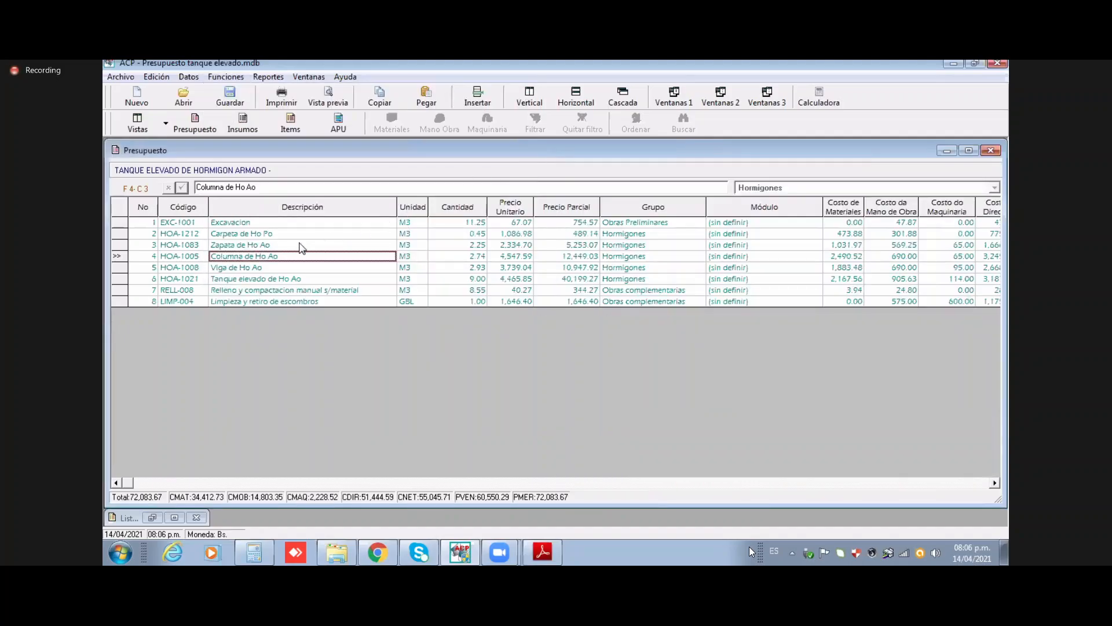
Step: Select the items Zapata de Ho Ao and Columna de Ho Ao and examine the functions for exchanging yields and unit price analyses with the database
click(247, 247)
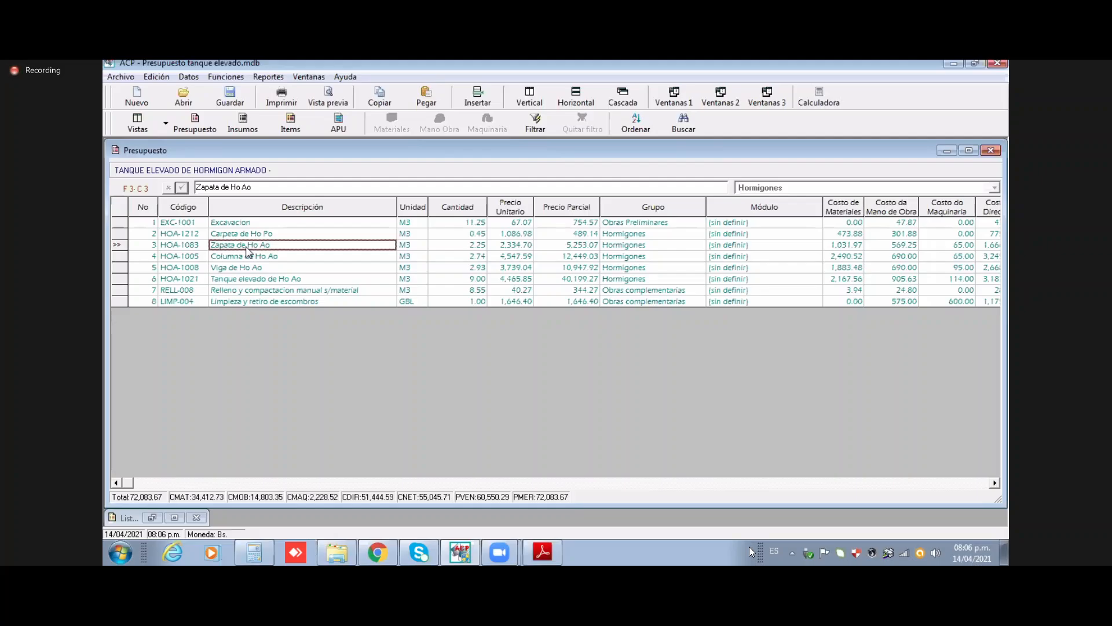
shift+click(252, 258)
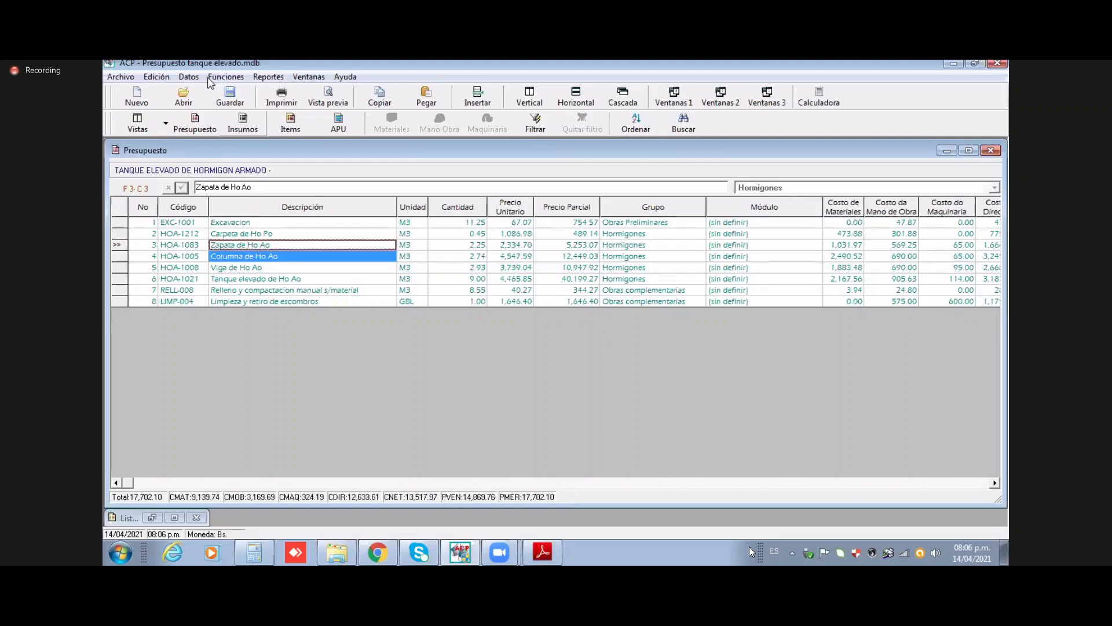
click(225, 77)
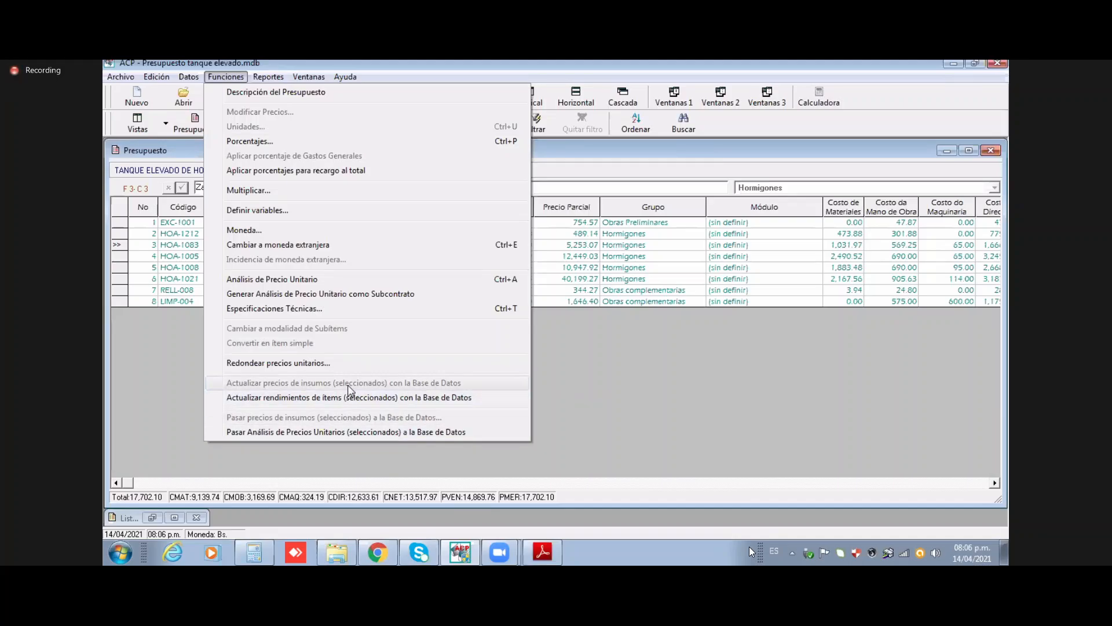
click(592, 160)
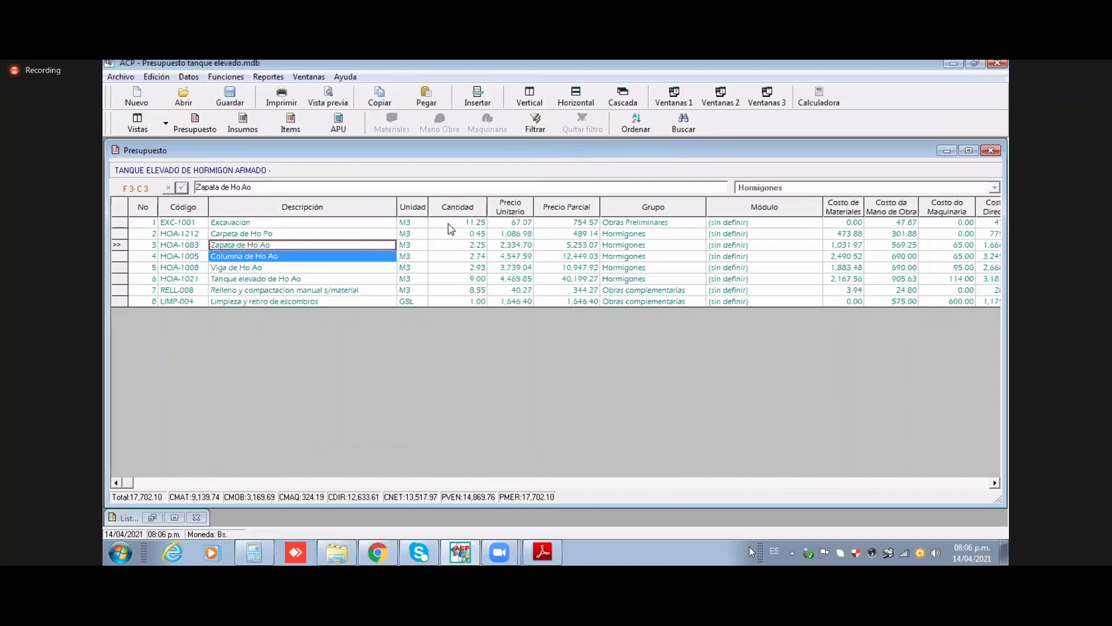
click(358, 261)
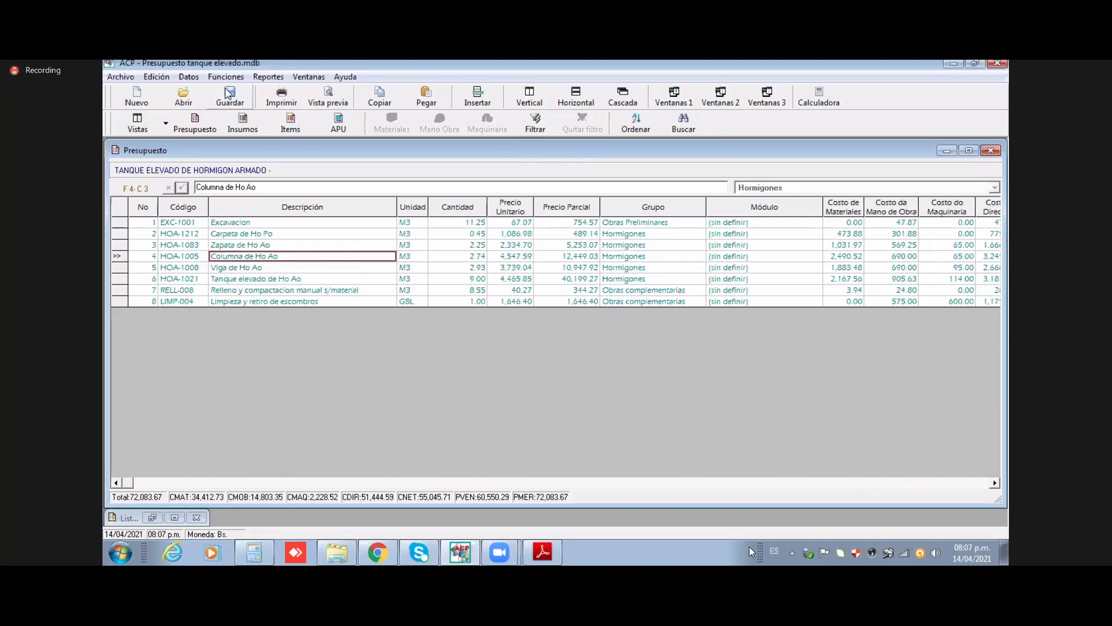
Step: Generate the global materials summary report, accepting that the budget changes are saved first, and look over the listed materials
click(281, 78)
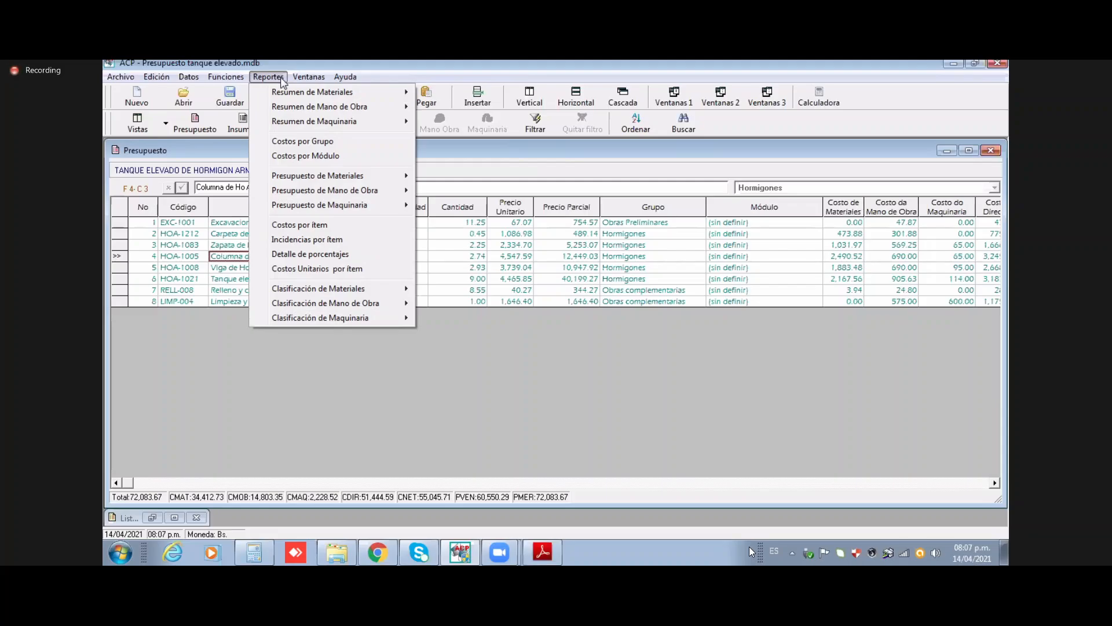
mouse_move(365, 96)
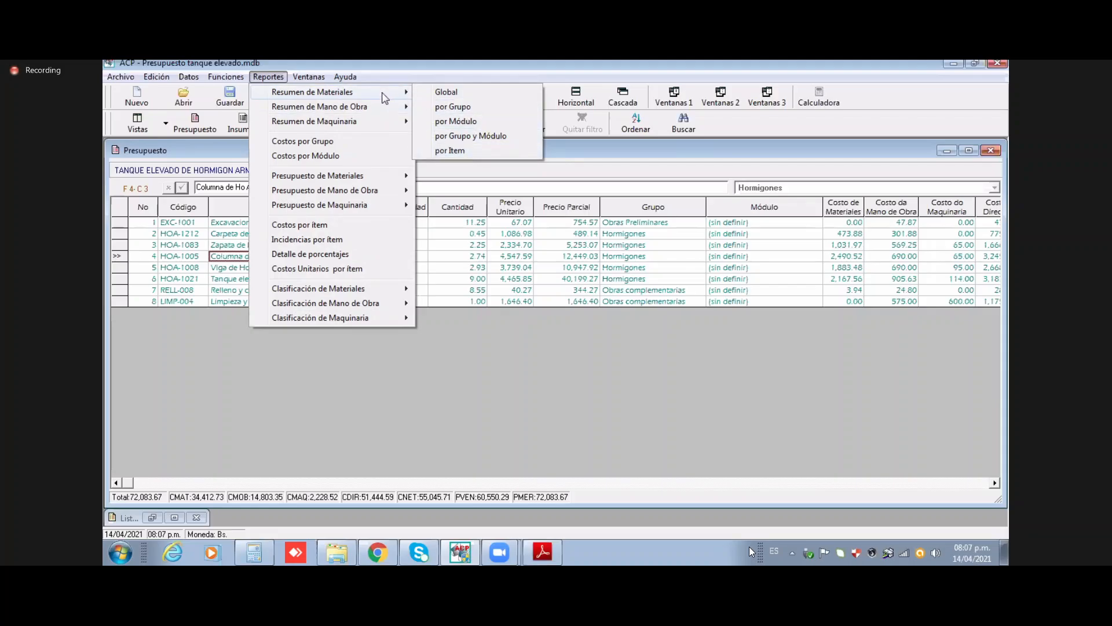
click(451, 92)
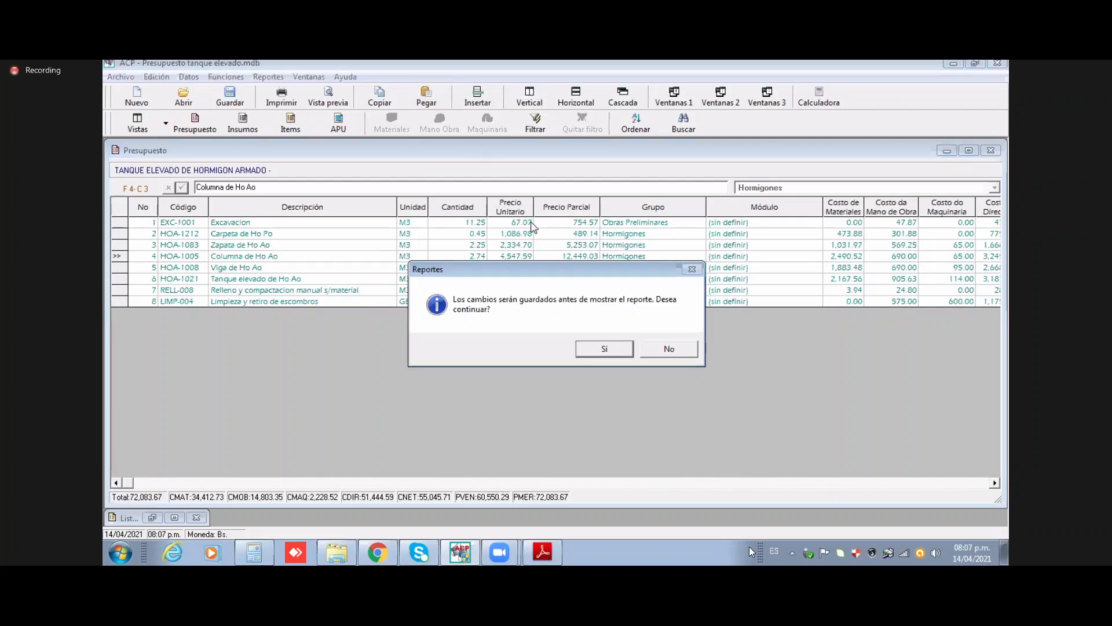
click(603, 348)
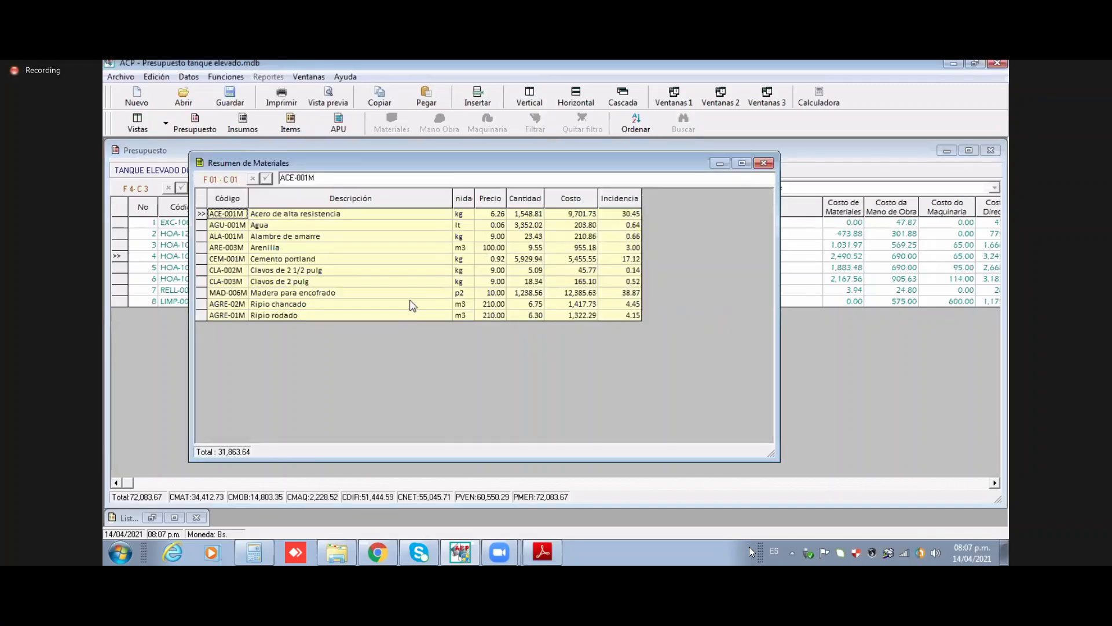
drag(363, 215, 374, 317)
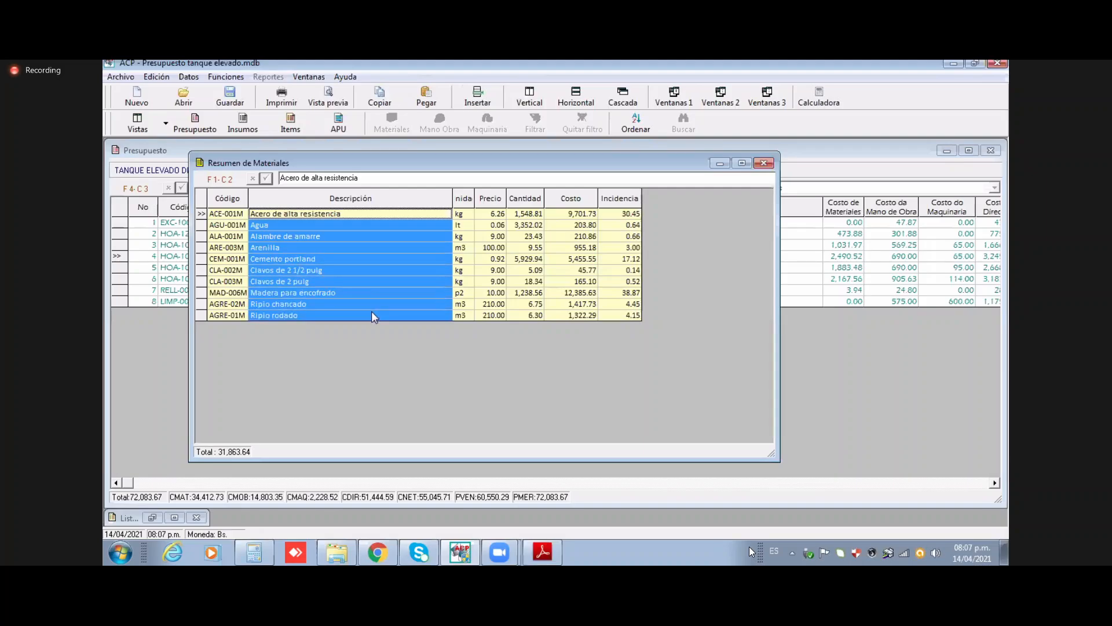
click(377, 235)
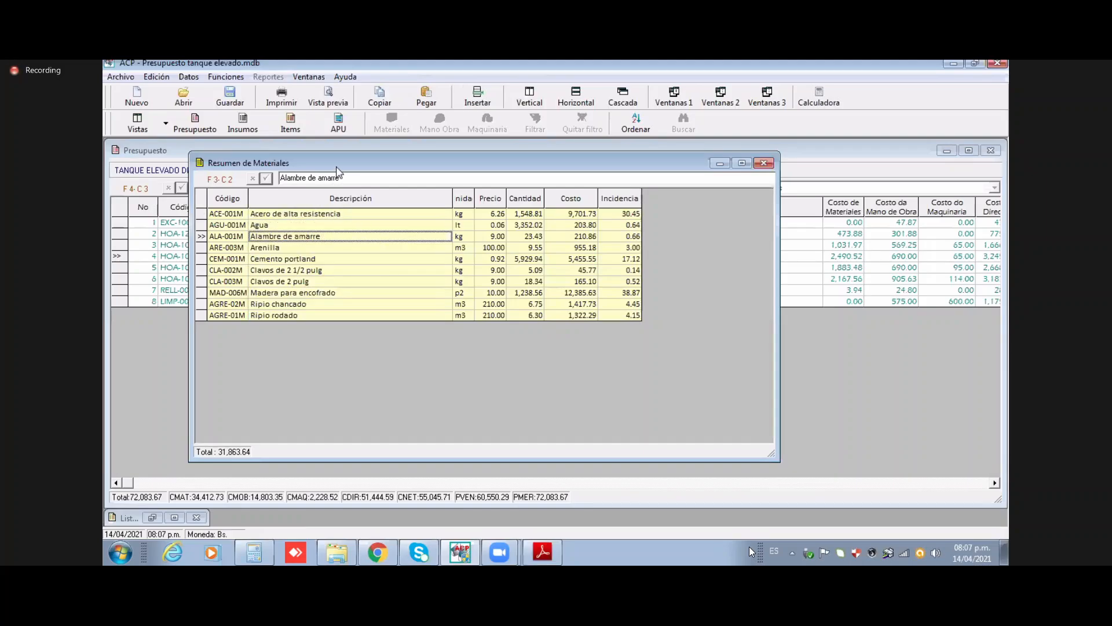
drag(334, 167, 328, 162)
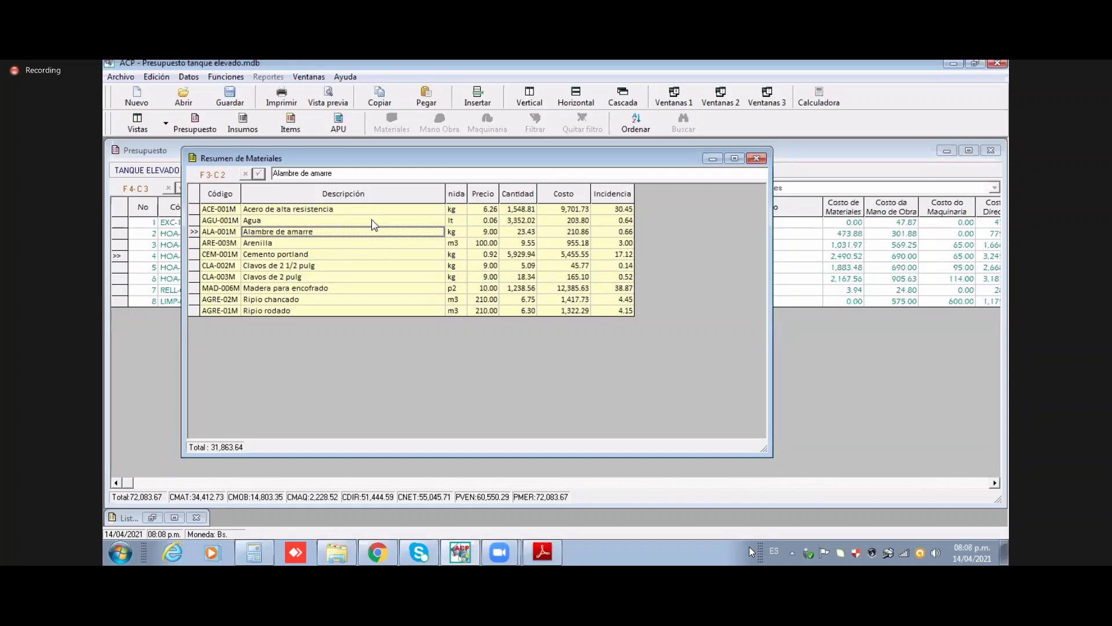
click(354, 210)
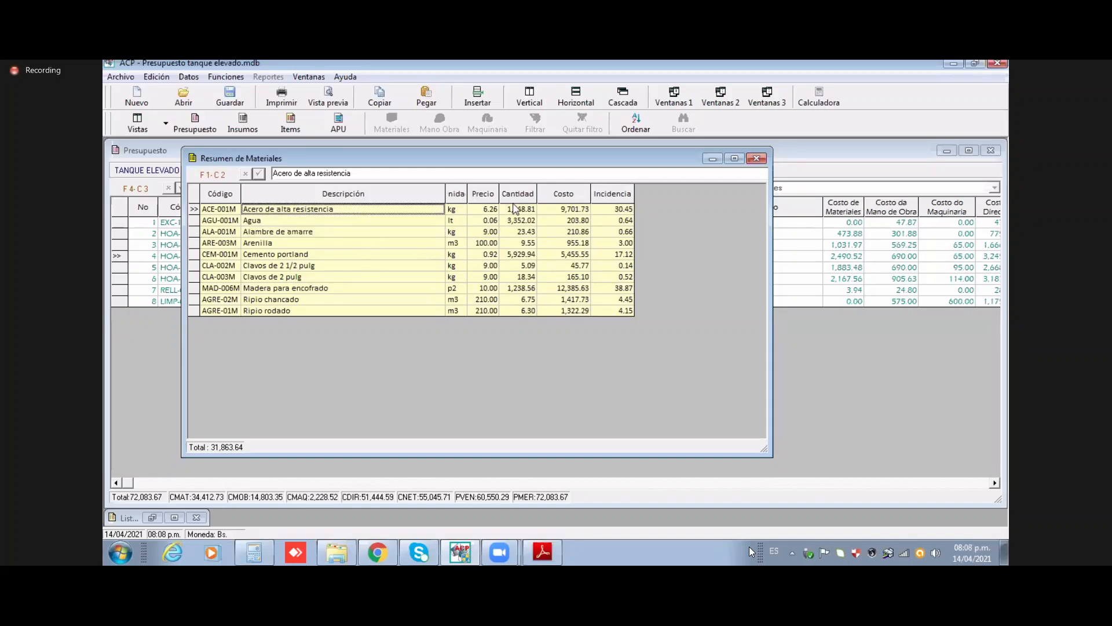
Step: Examine the quantity, cost and incidence values in the global materials summary
drag(521, 210, 532, 303)
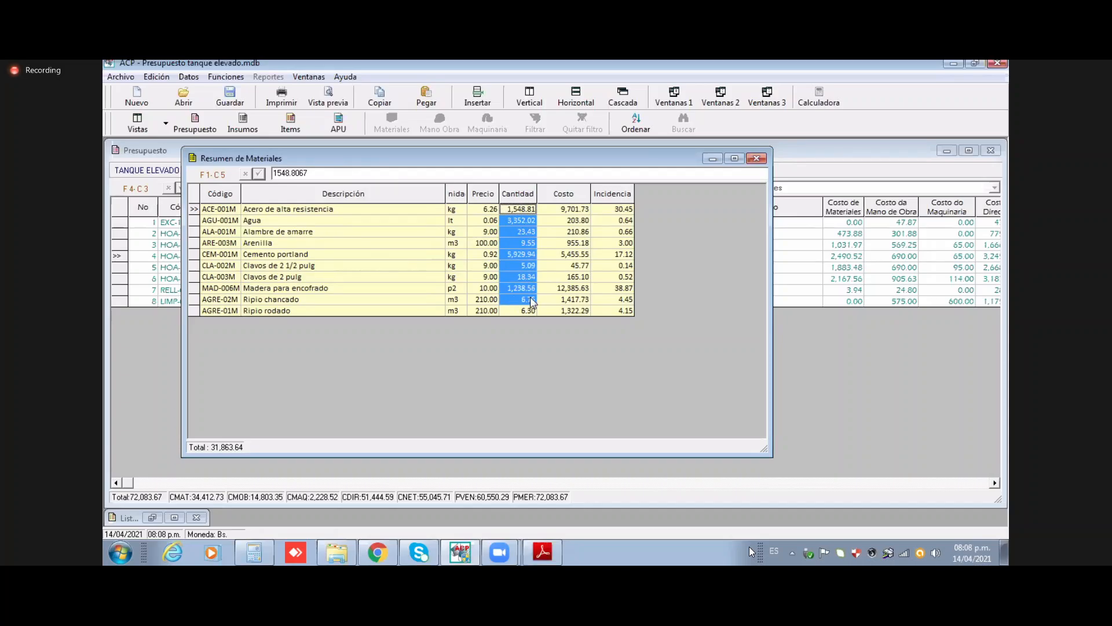
click(571, 209)
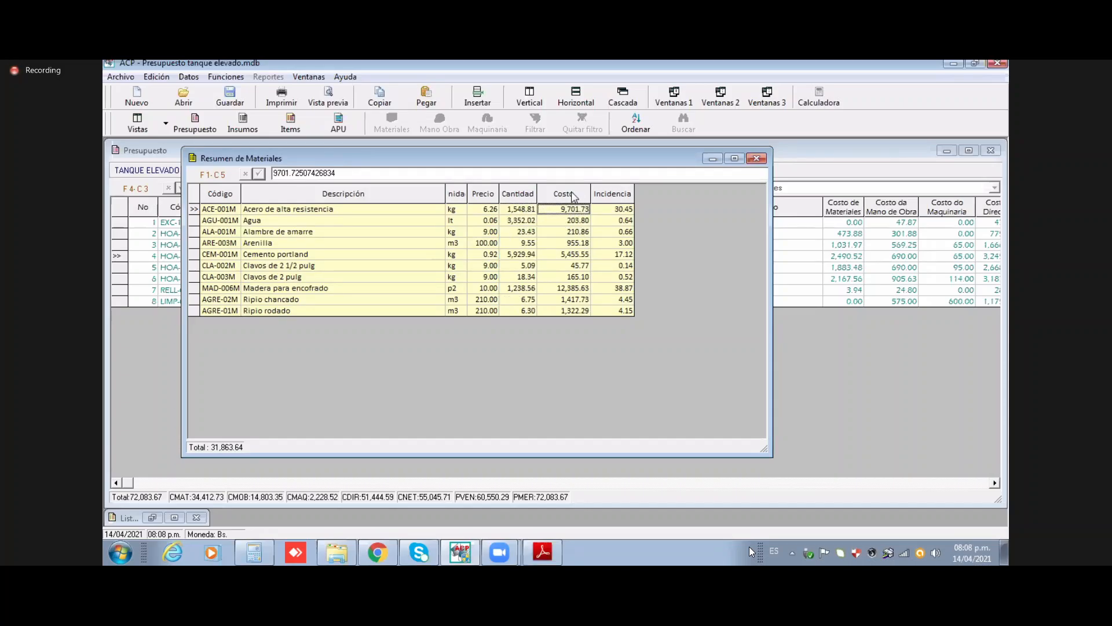
click(619, 213)
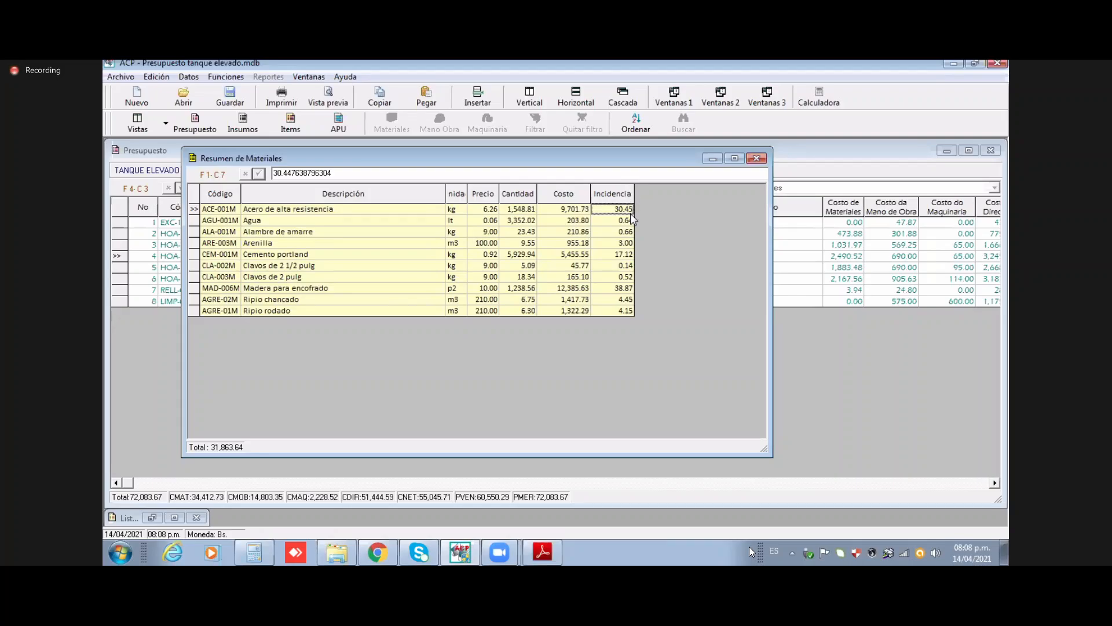
Step: Sort the global materials summary by incidence from highest to lowest, review the materials in that order, and close the report
click(625, 232)
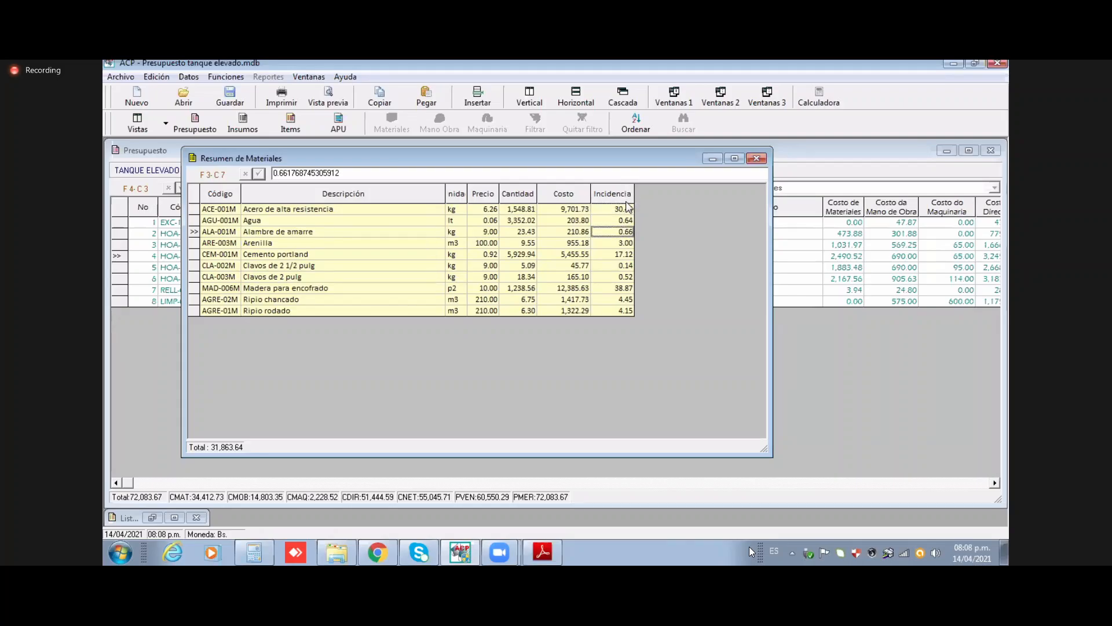
click(633, 131)
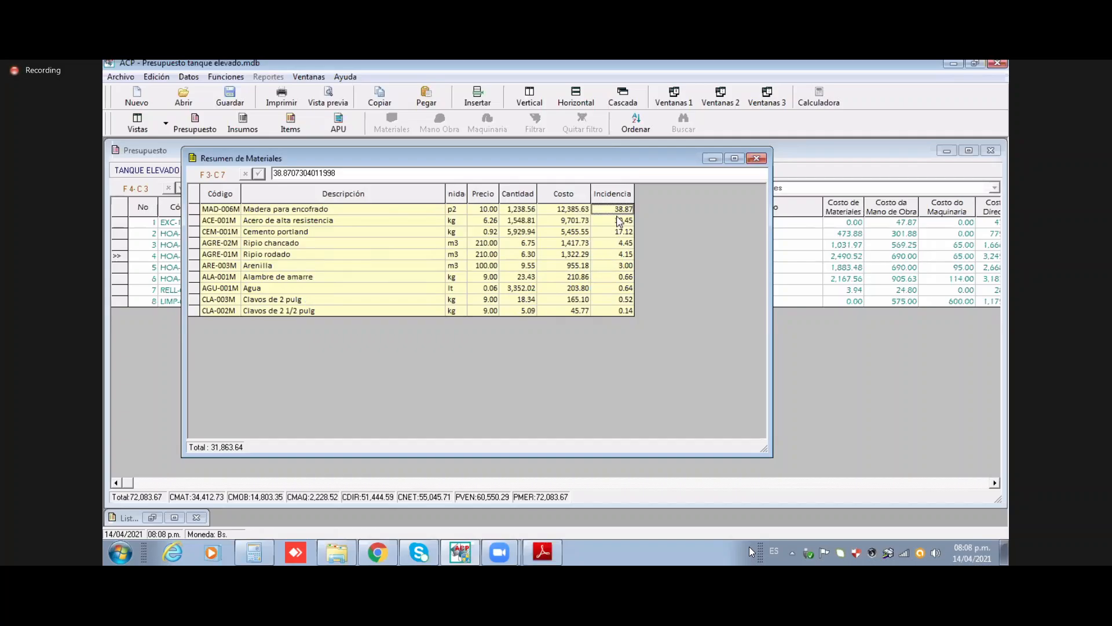
click(349, 213)
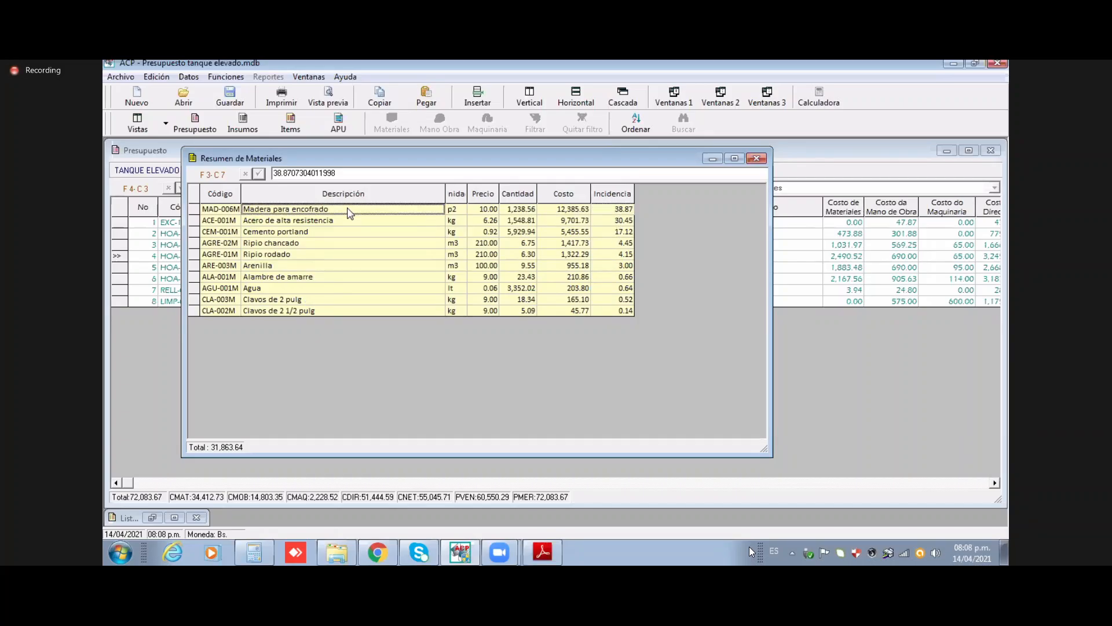
click(628, 212)
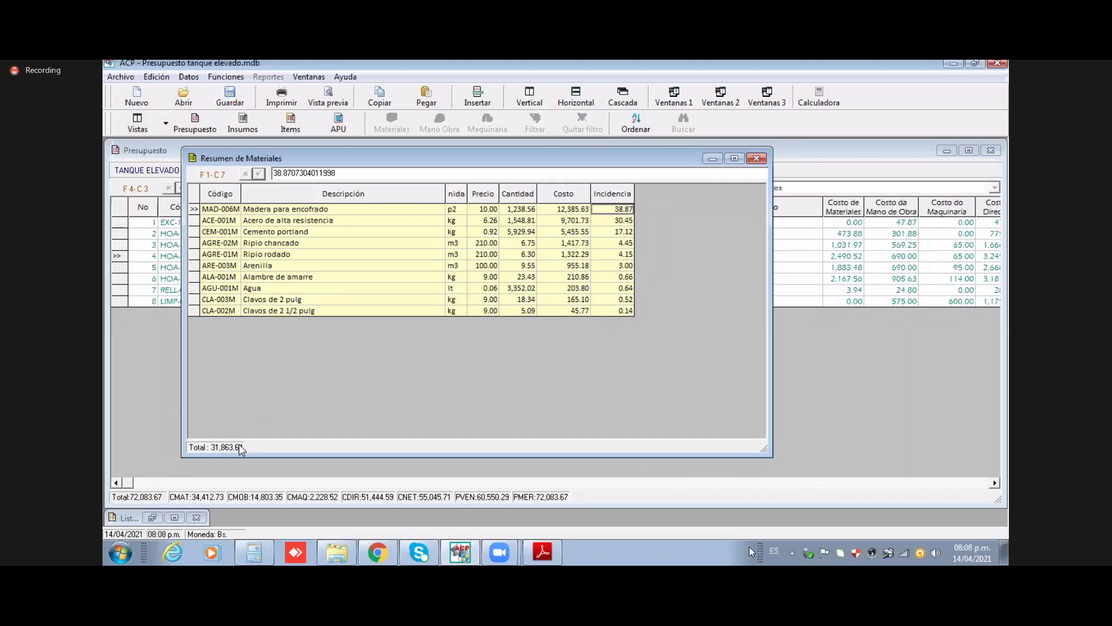
click(311, 211)
drag(324, 281, 347, 299)
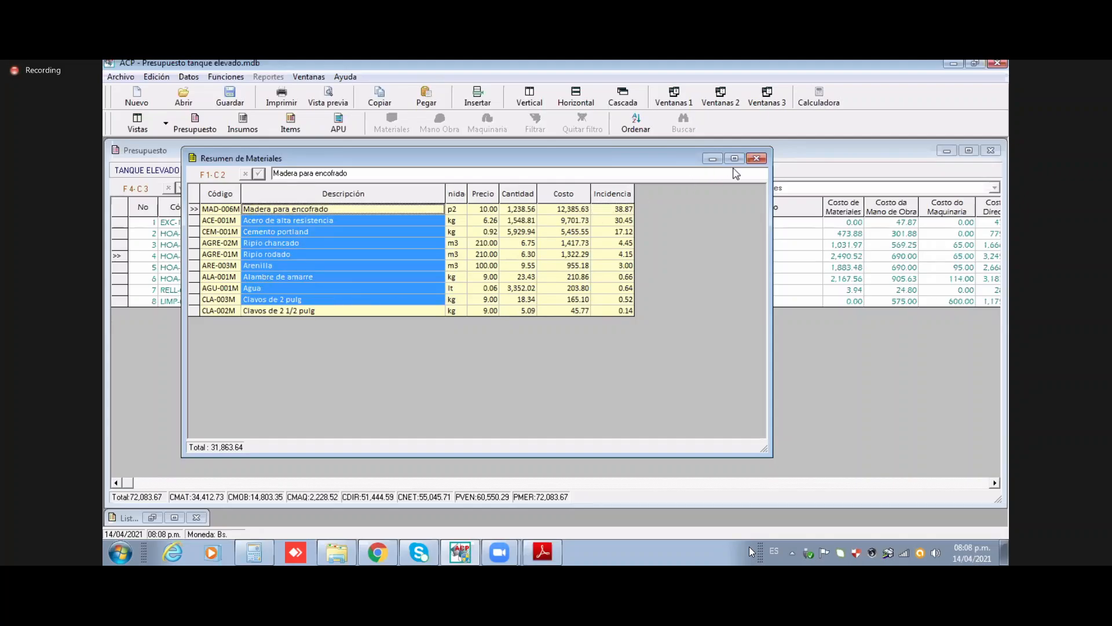
click(755, 160)
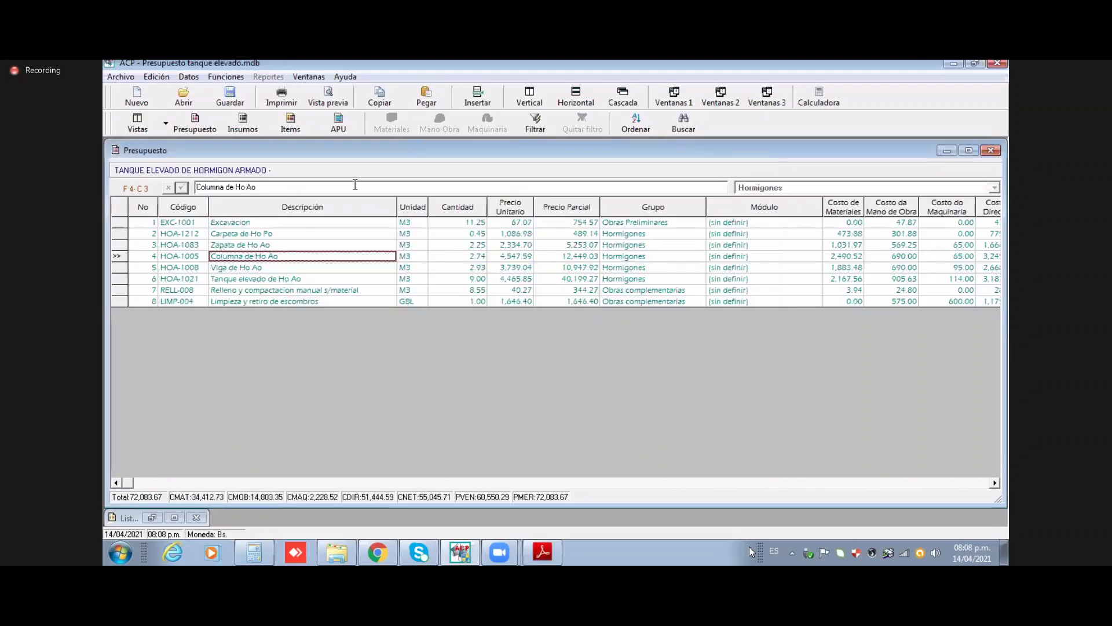
Step: Generate the materials summary by group, compare the materials of Hormigones and Obras complementarias, and close the report
click(268, 77)
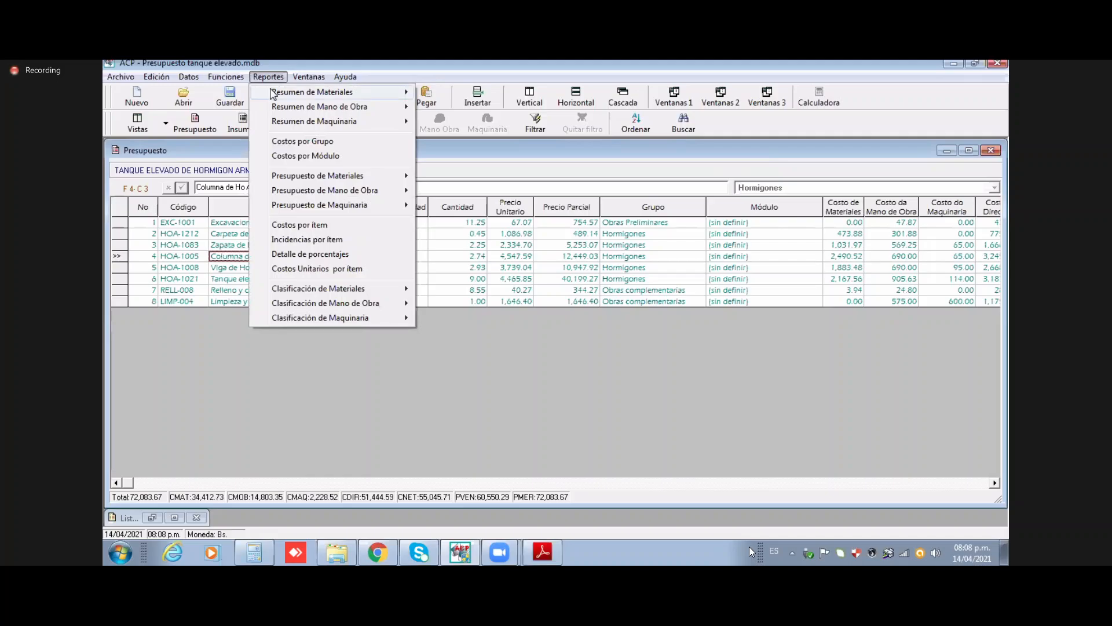
mouse_move(396, 94)
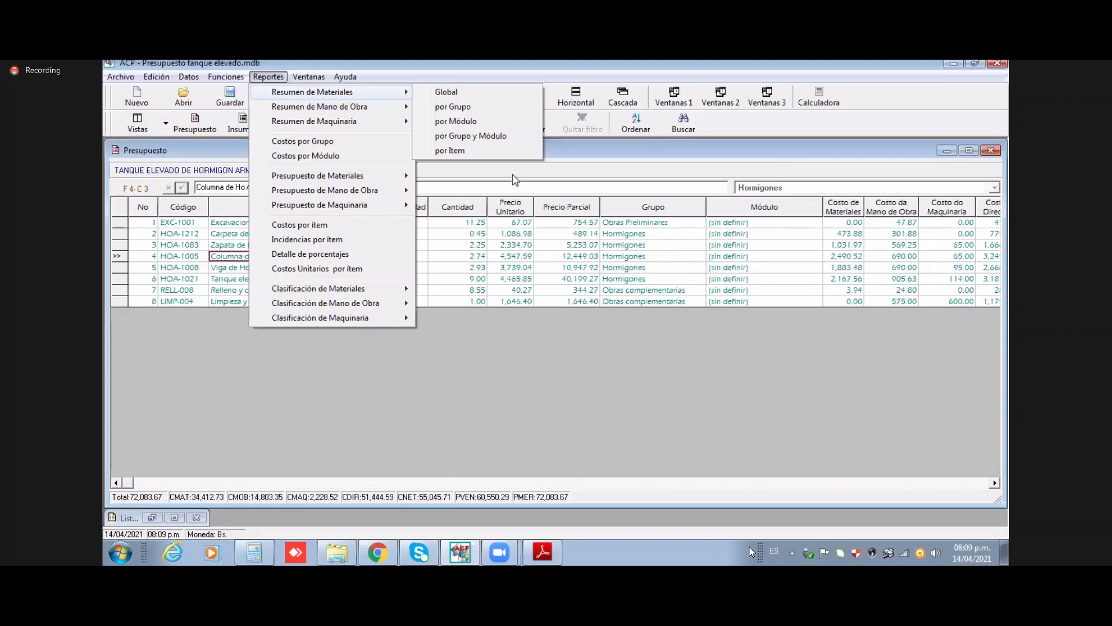
click(463, 109)
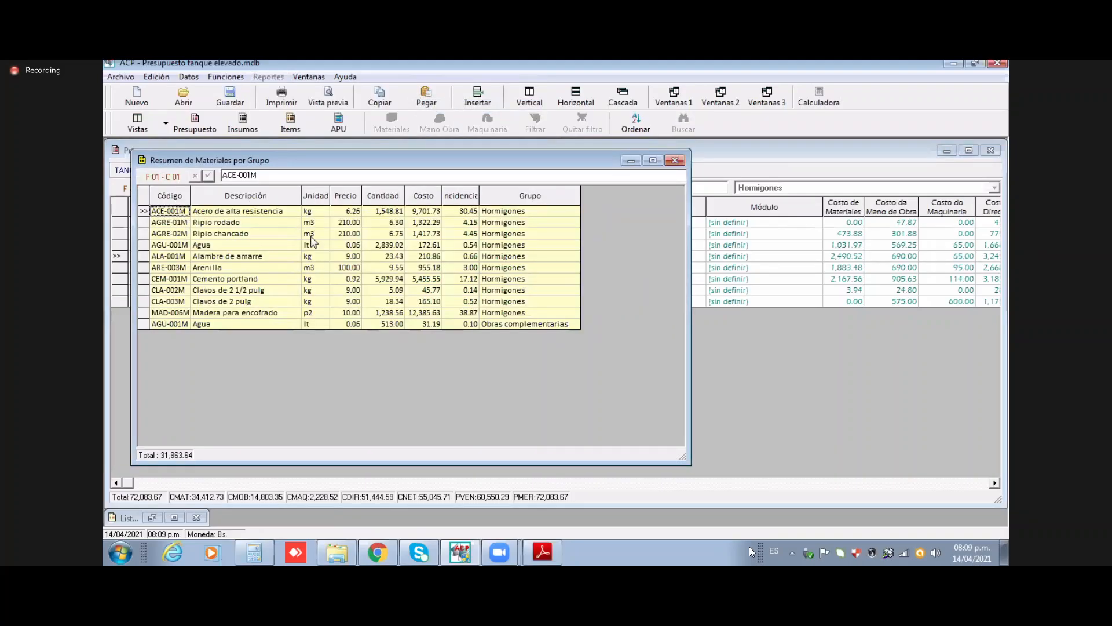
drag(501, 212, 502, 314)
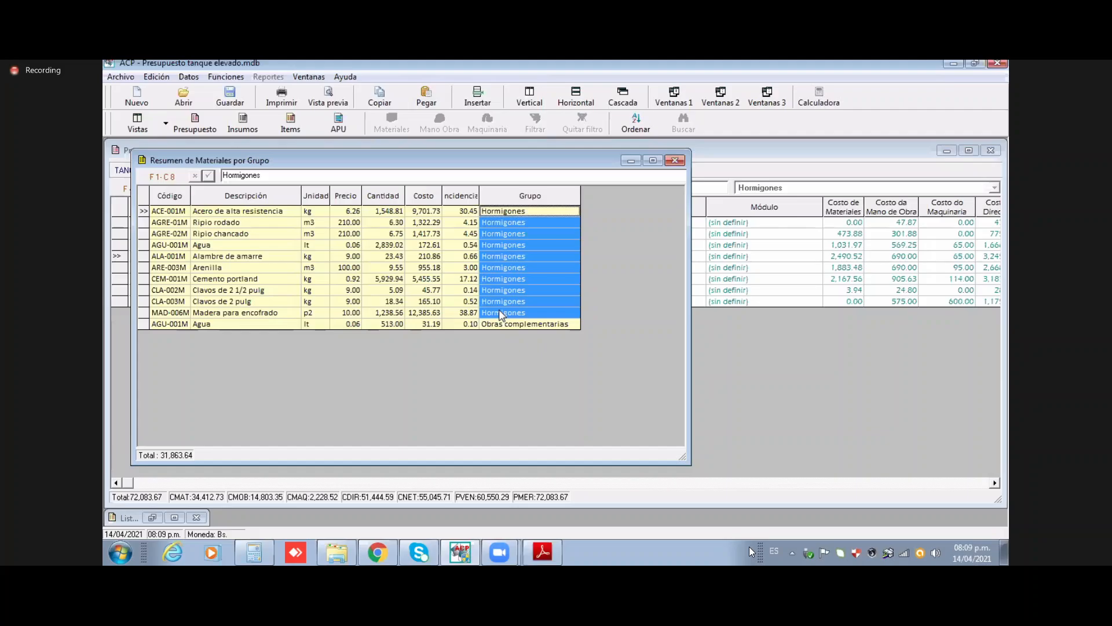
drag(261, 212, 271, 316)
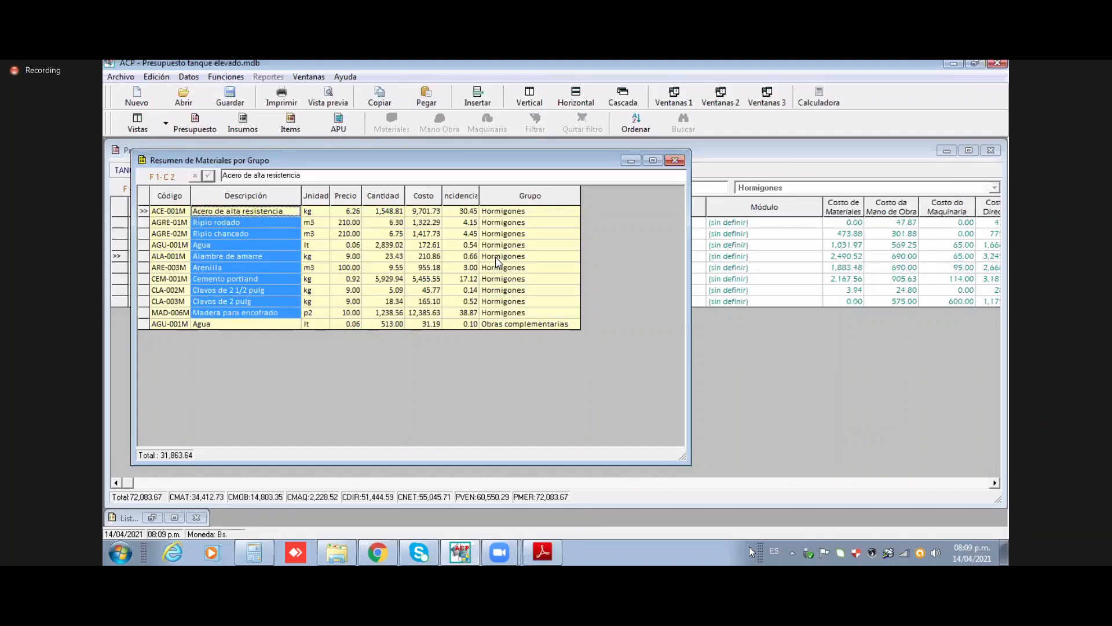
click(506, 325)
click(231, 325)
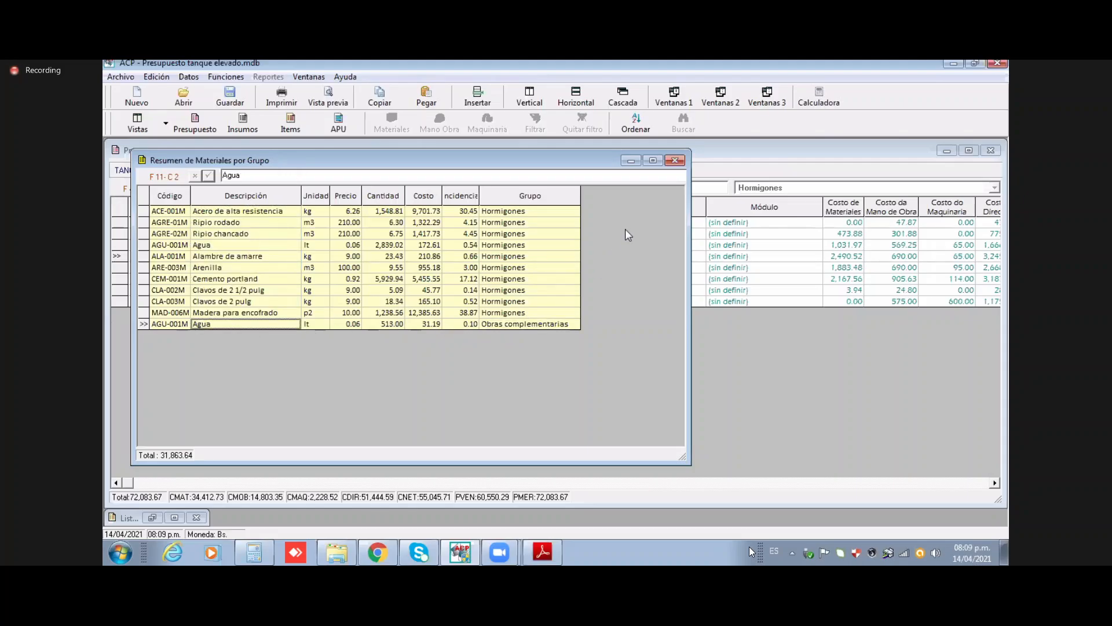
click(674, 161)
Step: Generate the materials summary by item, enlarge its window and Item column, and examine the materials of Zapata de Ho Ao
click(280, 78)
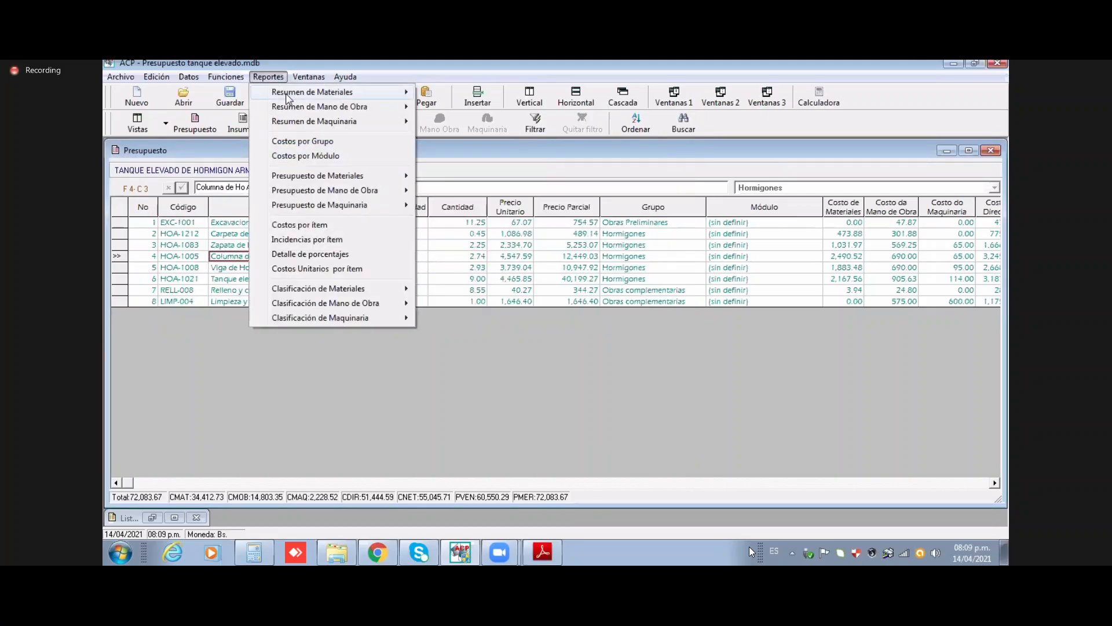
mouse_move(284, 96)
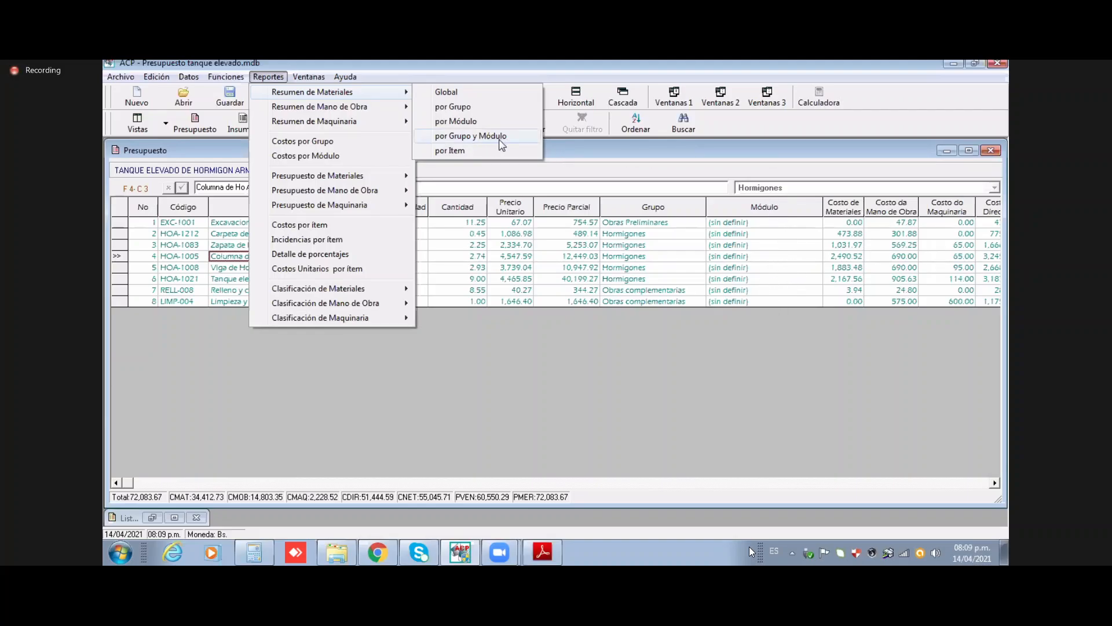
click(467, 152)
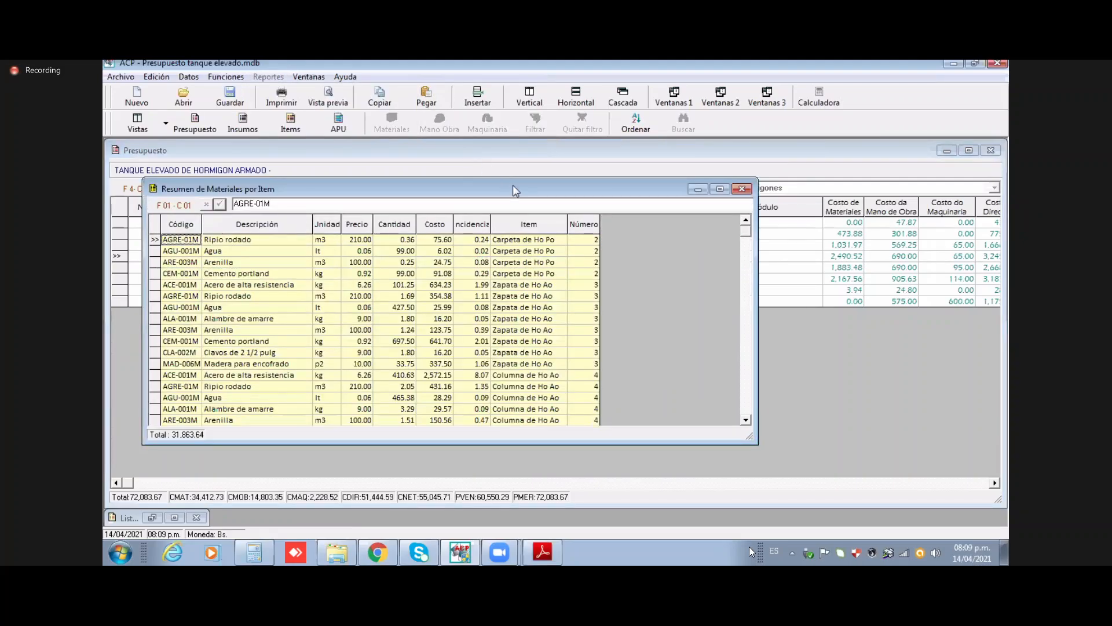
drag(512, 187, 558, 160)
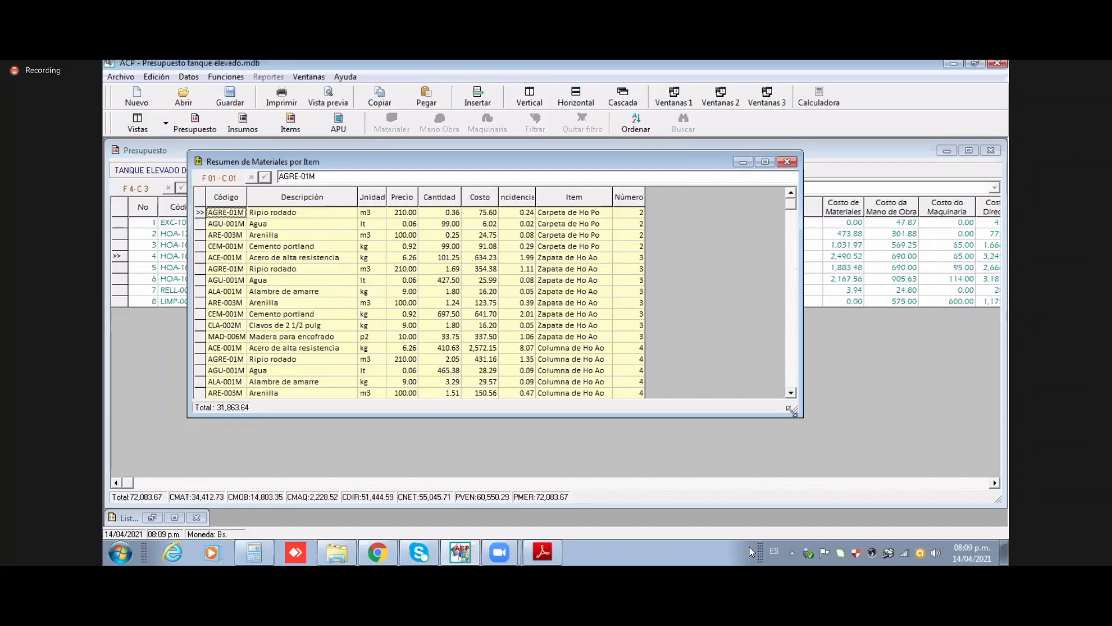
drag(792, 410, 808, 442)
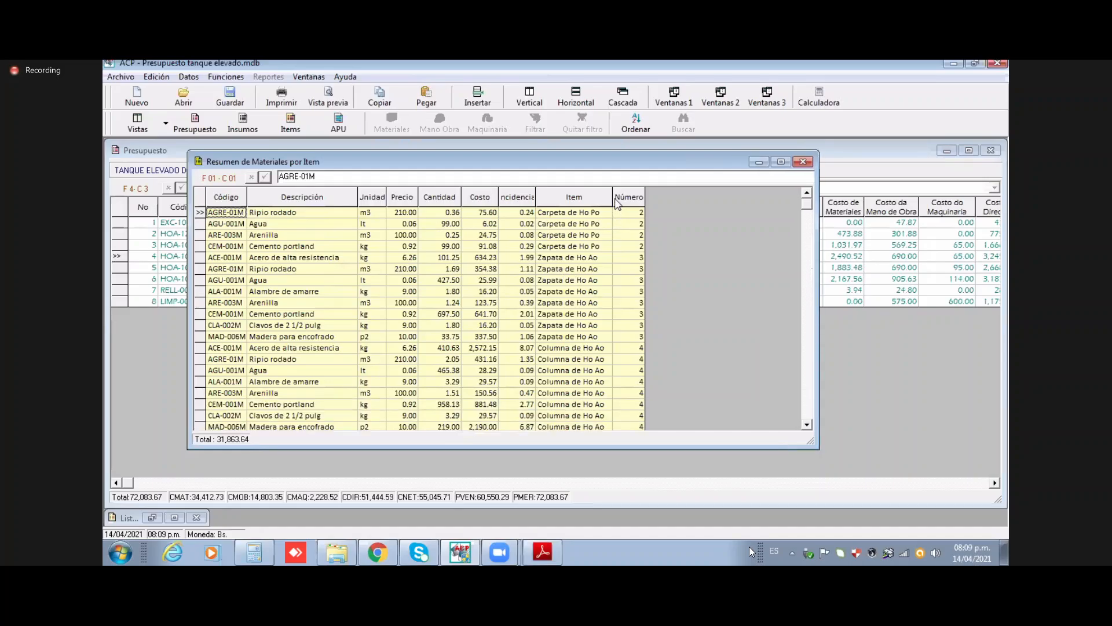
drag(613, 200, 697, 205)
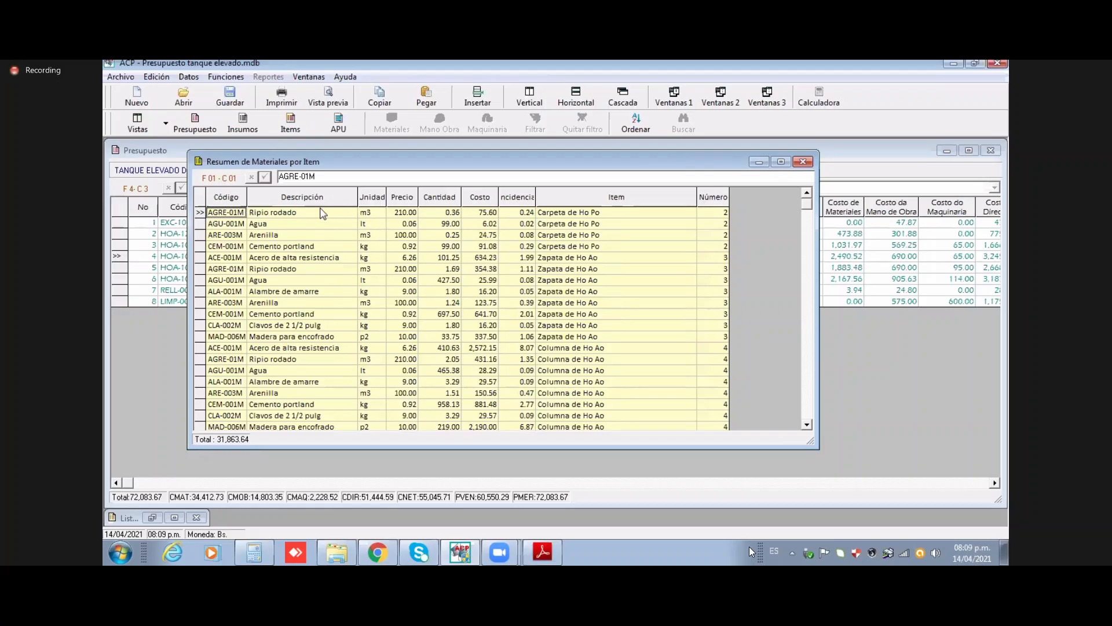
drag(588, 214, 600, 337)
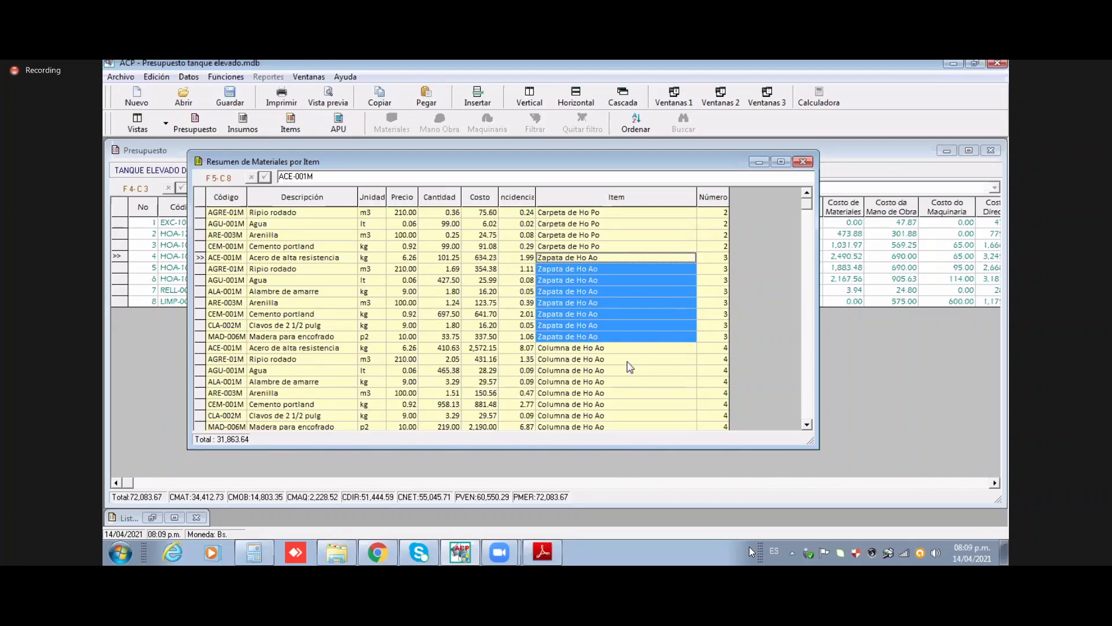
Step: Examine the materials of Columna de Ho Ao and Viga de Ho Ao in the summary by item, and close the report
drag(621, 350, 596, 368)
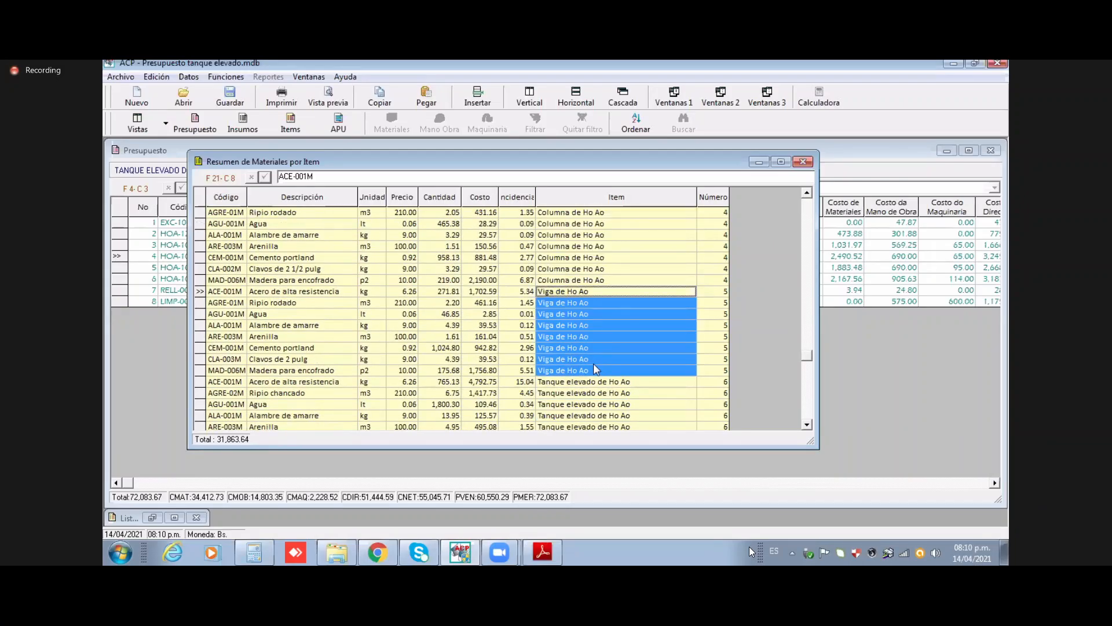
click(803, 161)
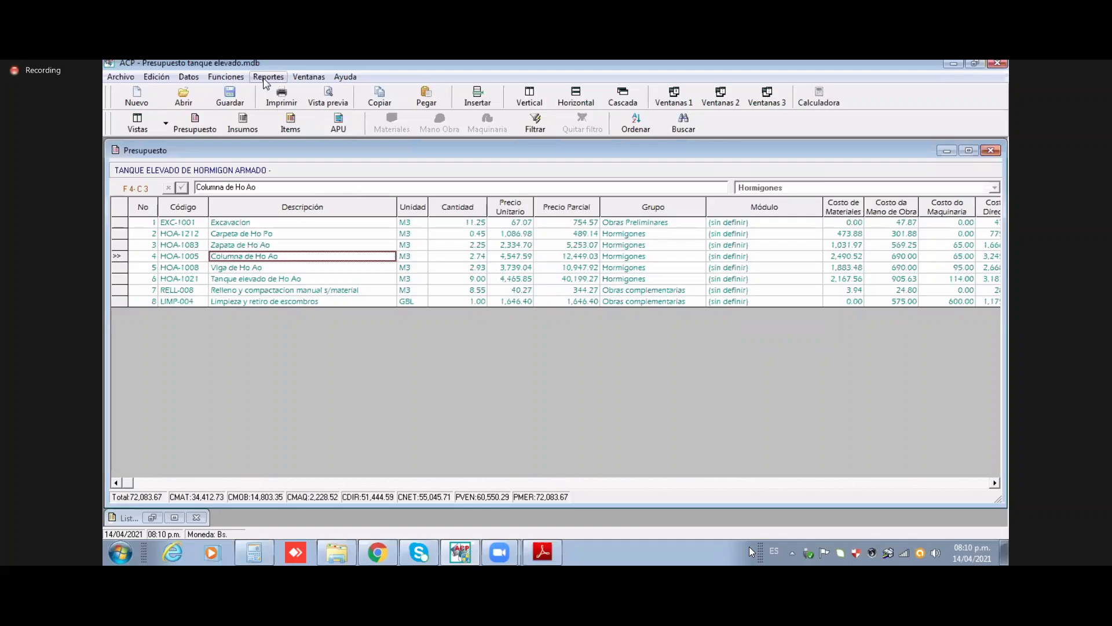
Step: Generate the global labour summary and review each worker category along with the quantity and cost values
click(265, 77)
mouse_move(348, 96)
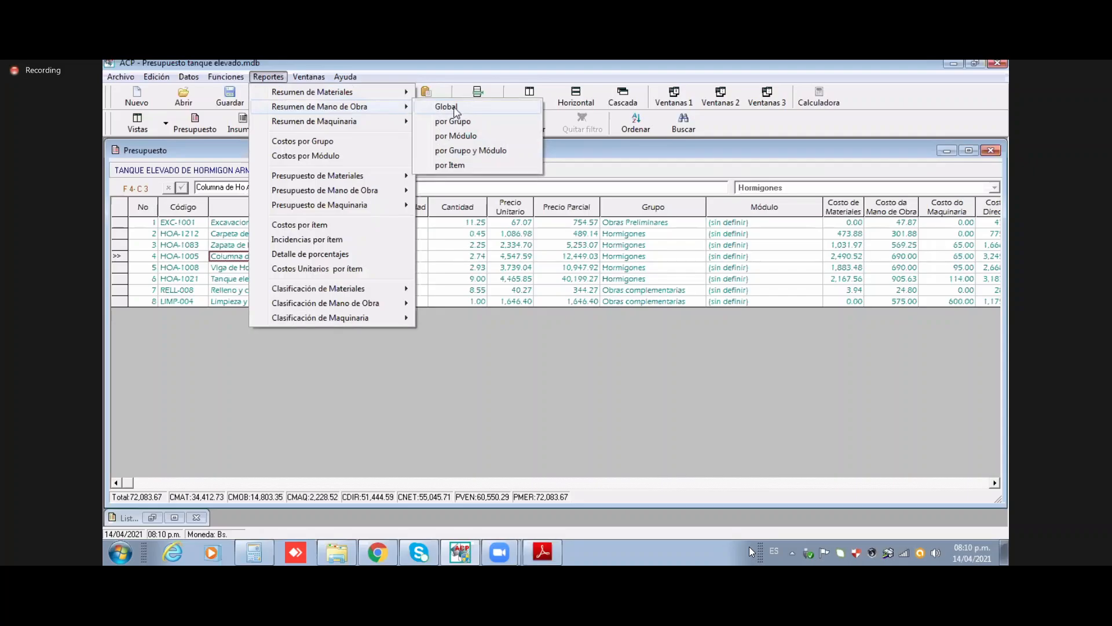
click(472, 107)
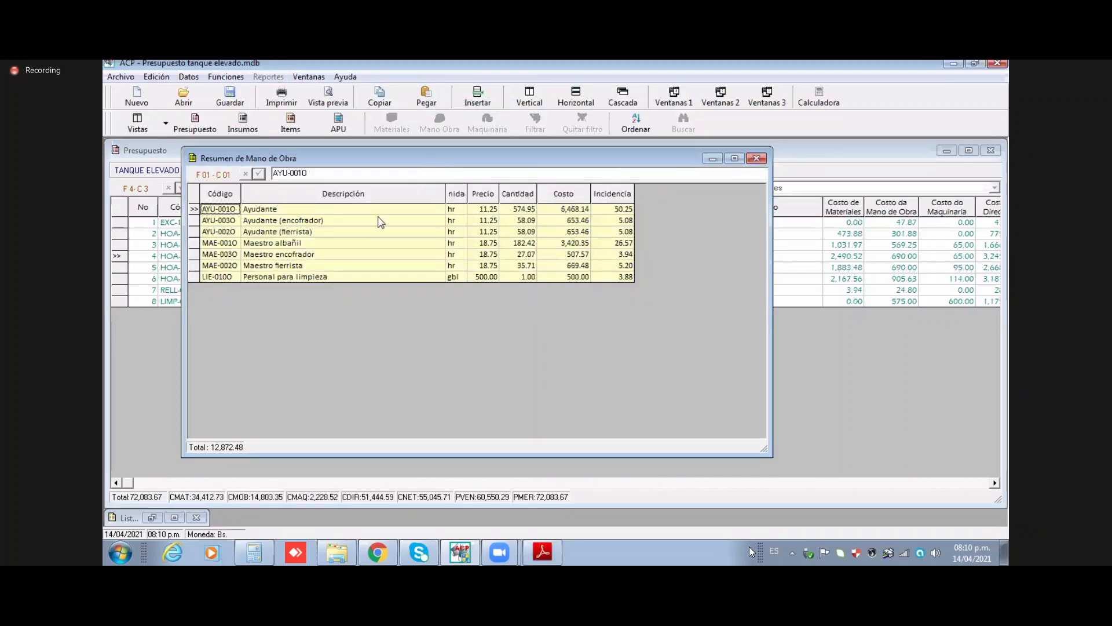
drag(378, 212, 375, 270)
click(328, 210)
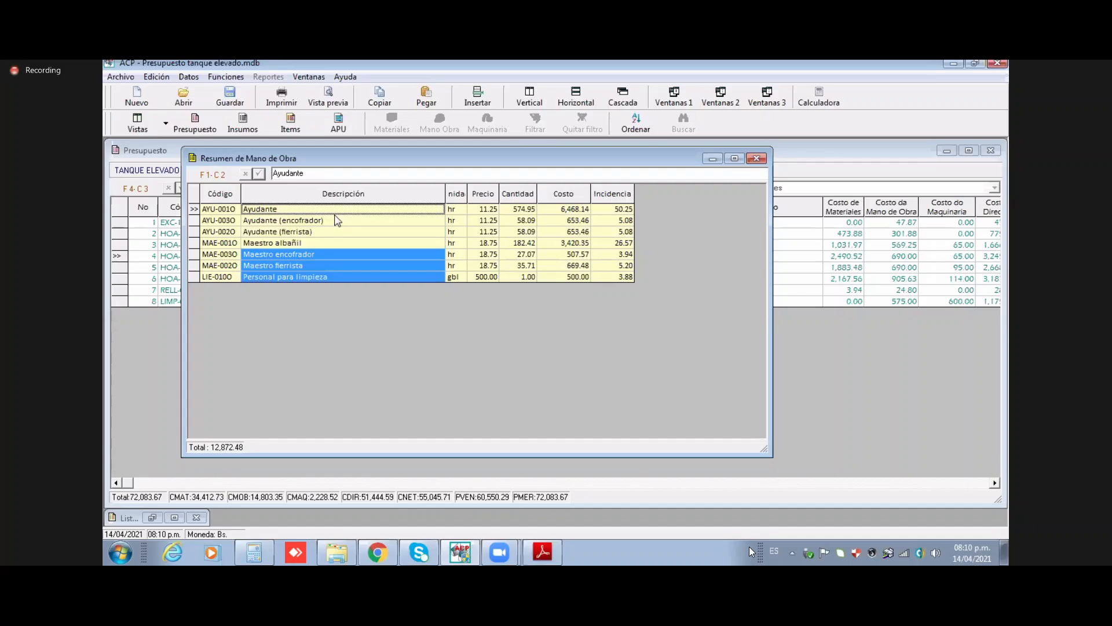
click(331, 222)
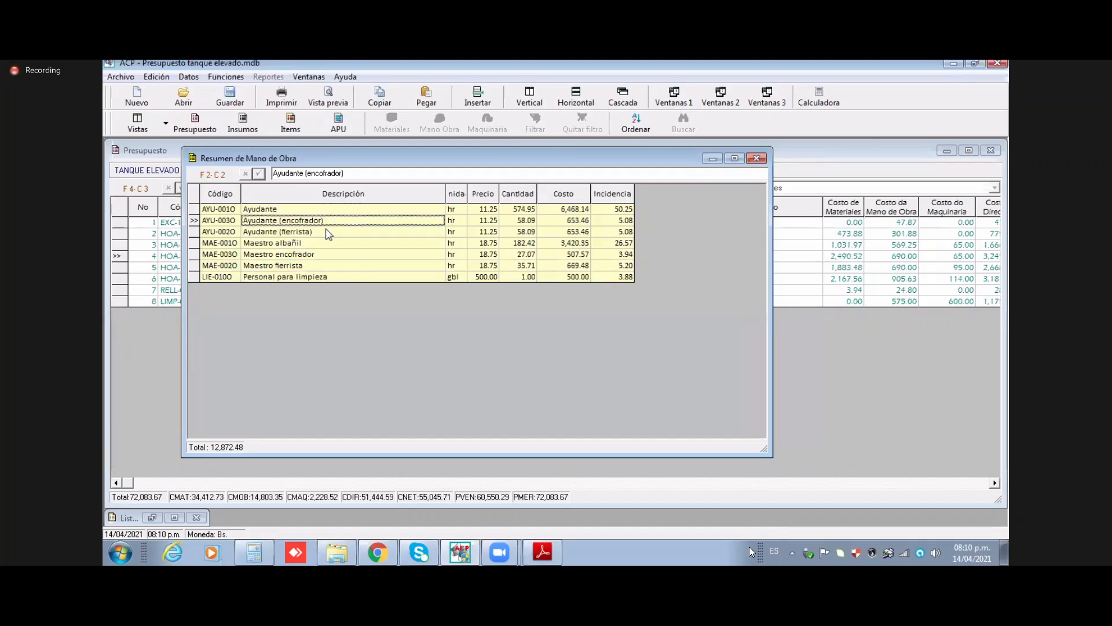
click(327, 232)
click(325, 243)
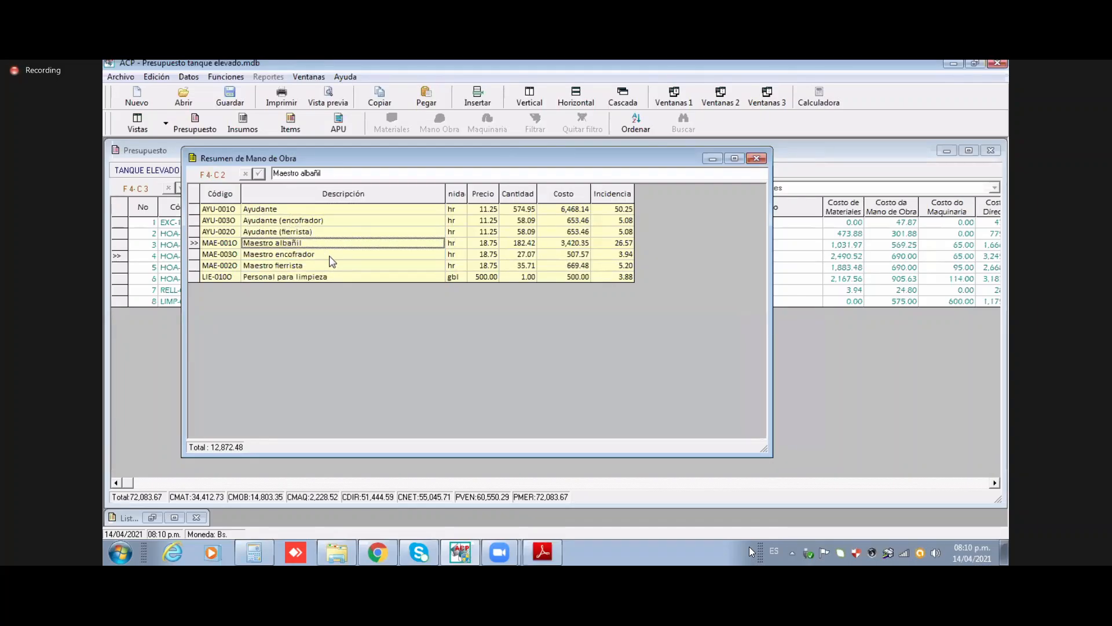
click(327, 255)
click(330, 266)
click(335, 278)
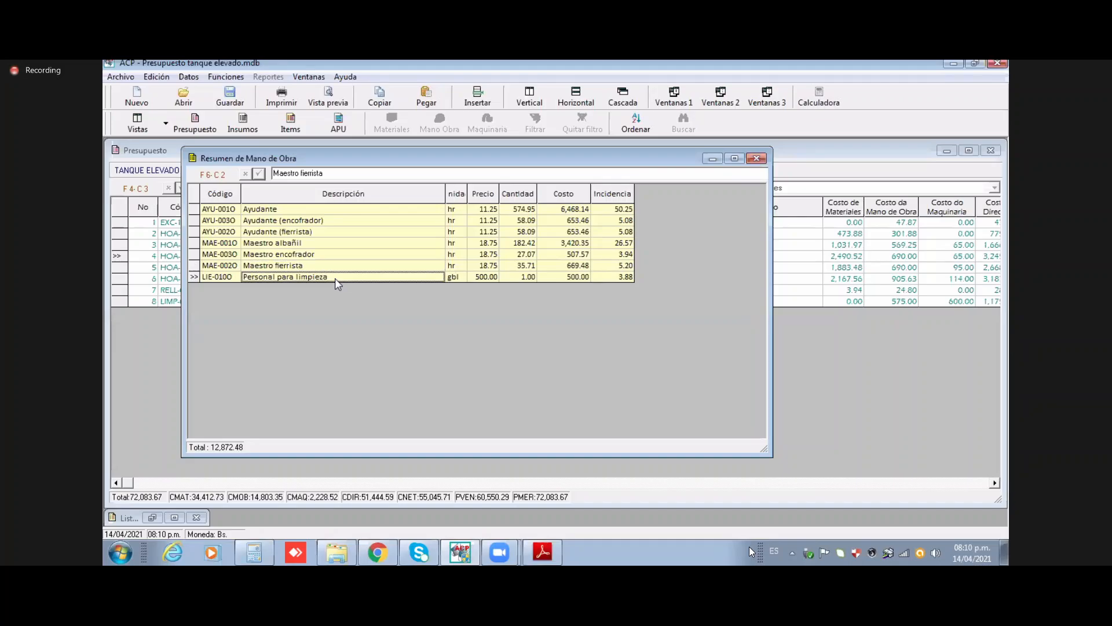
click(517, 199)
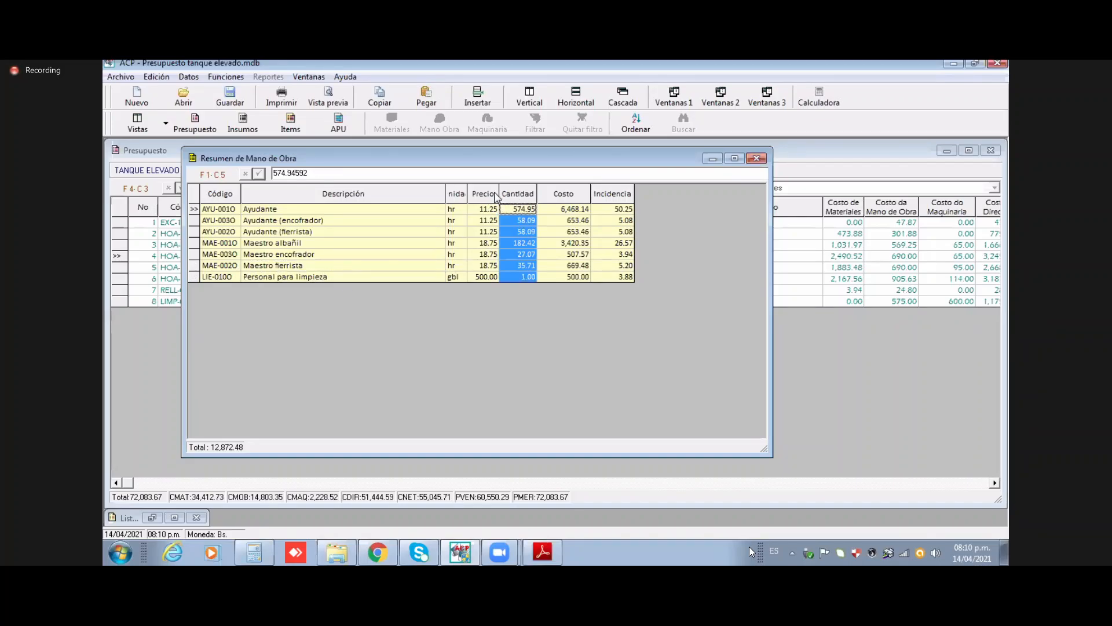
click(562, 197)
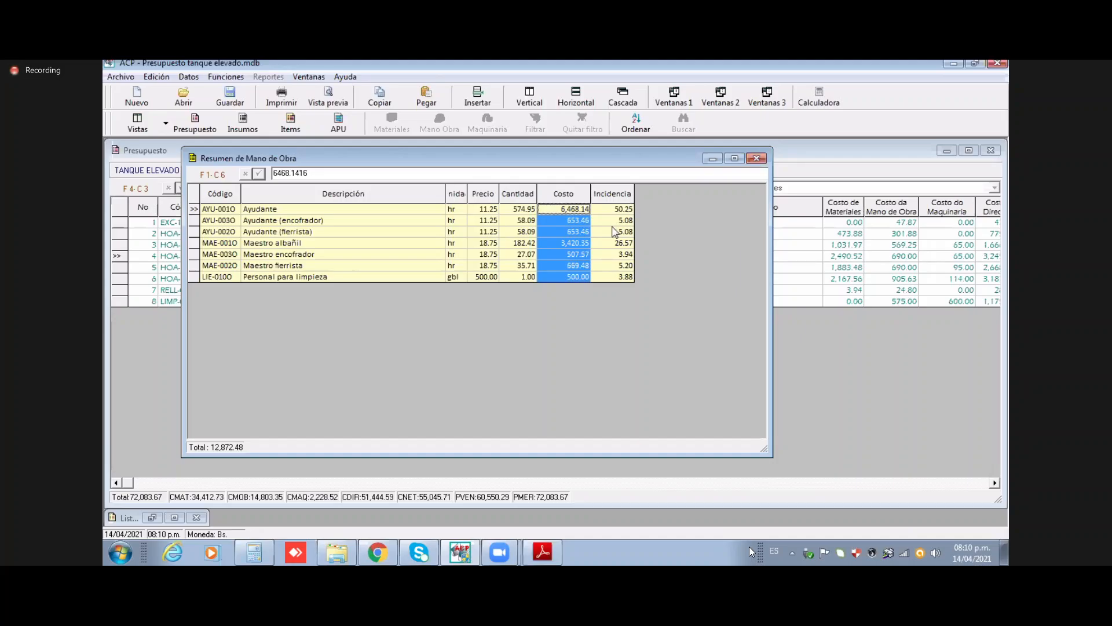
Step: Sort the global labour summary by incidence from highest to lowest, check the incidence of Ayudante, and close the report
click(615, 220)
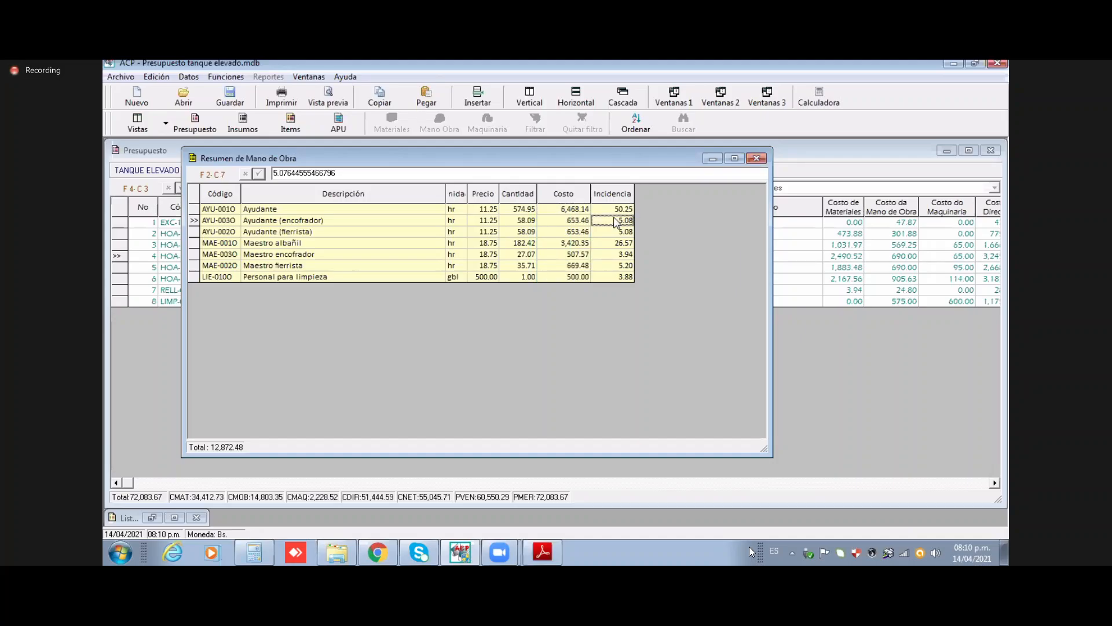
click(635, 121)
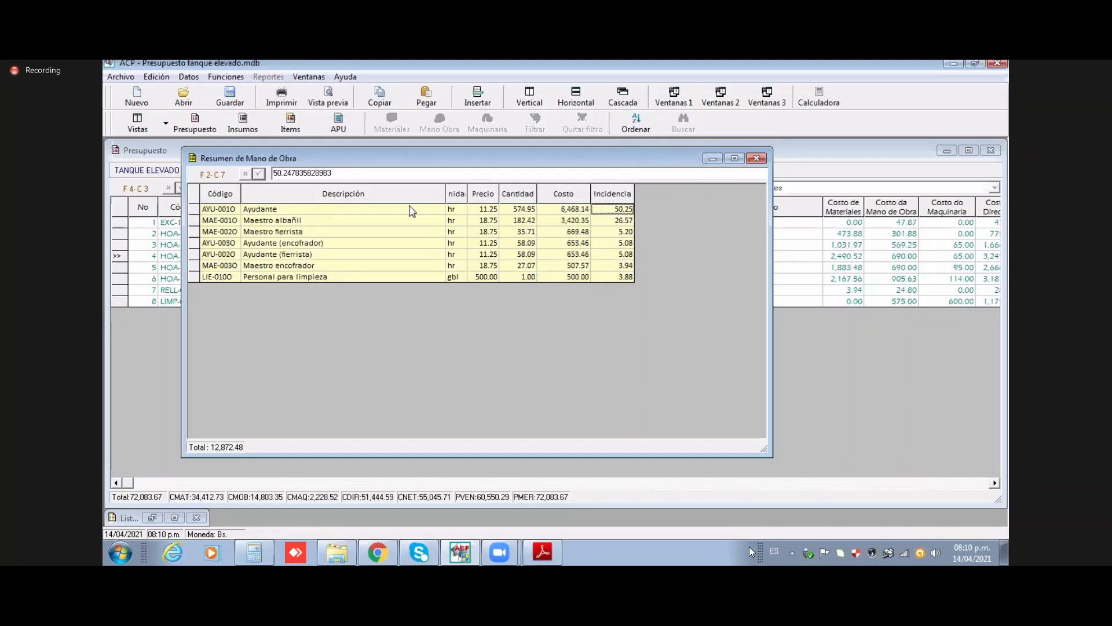
click(362, 209)
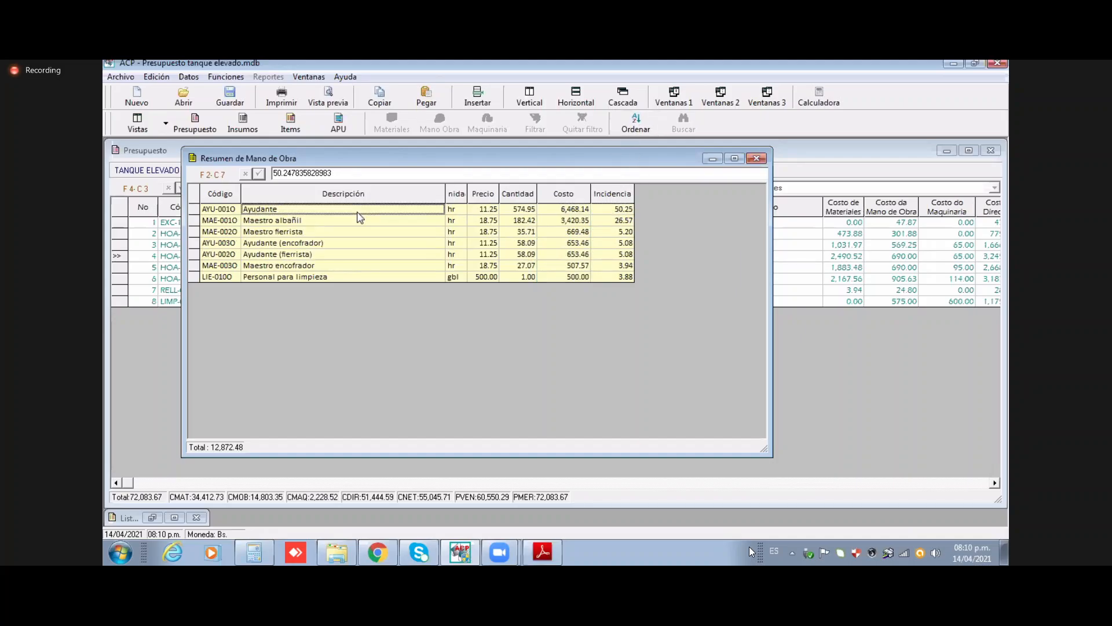
click(616, 212)
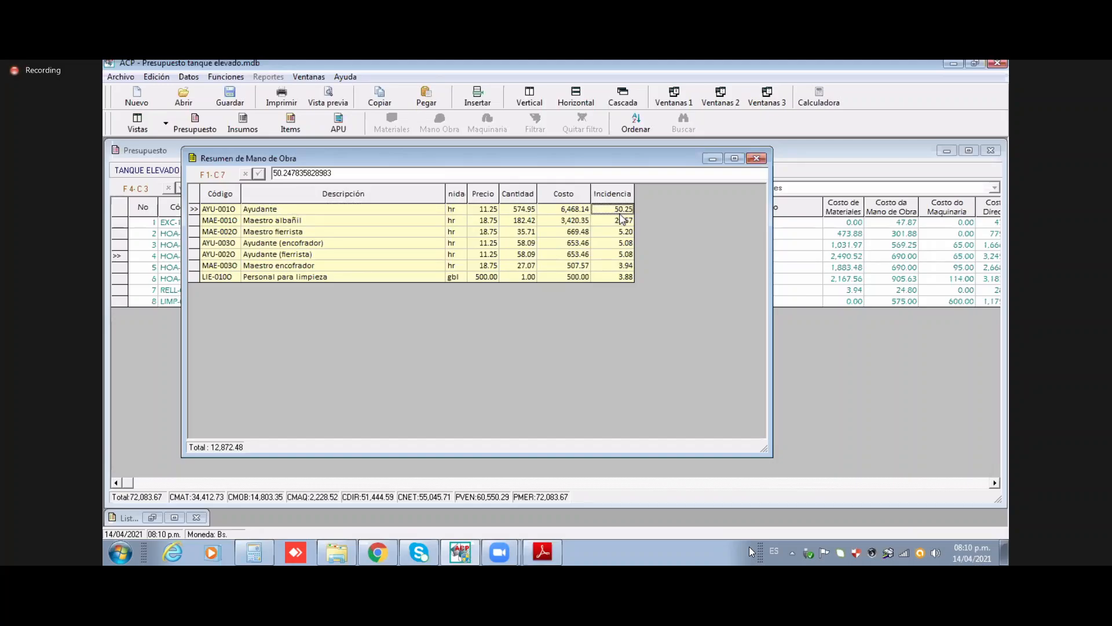
click(755, 159)
Step: Generate the labour summary by module, view its contents, and close the report
click(268, 76)
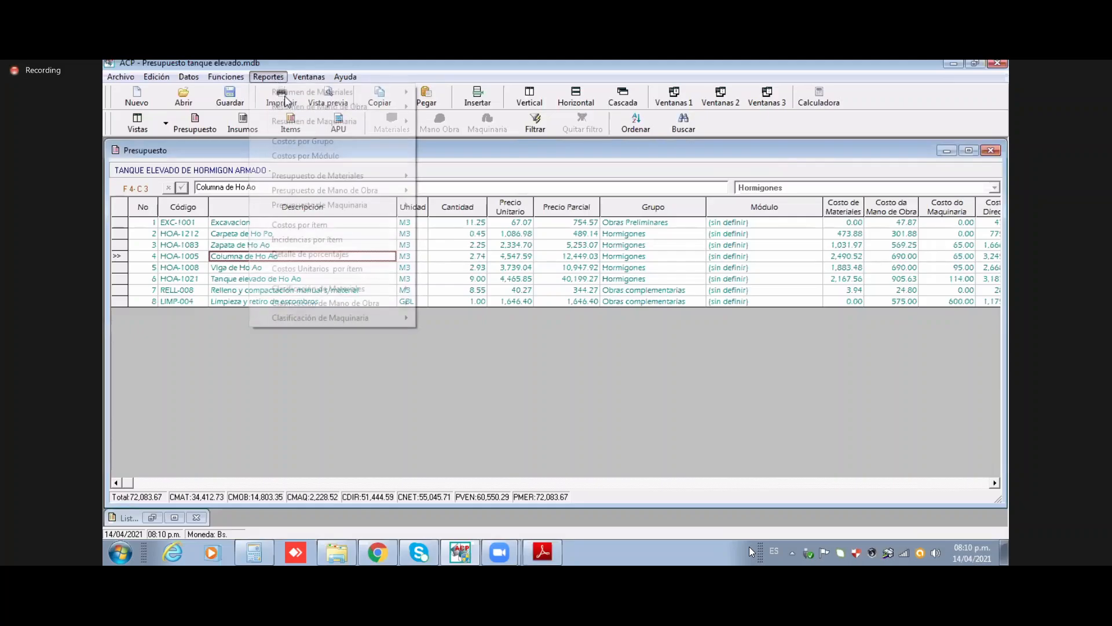
mouse_move(290, 106)
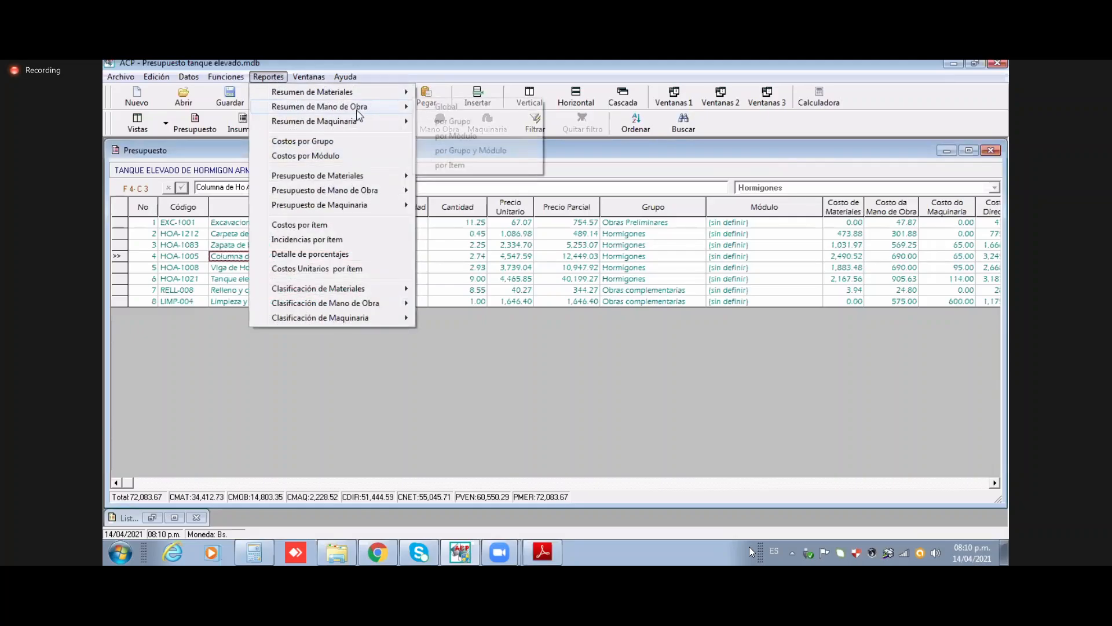
click(457, 136)
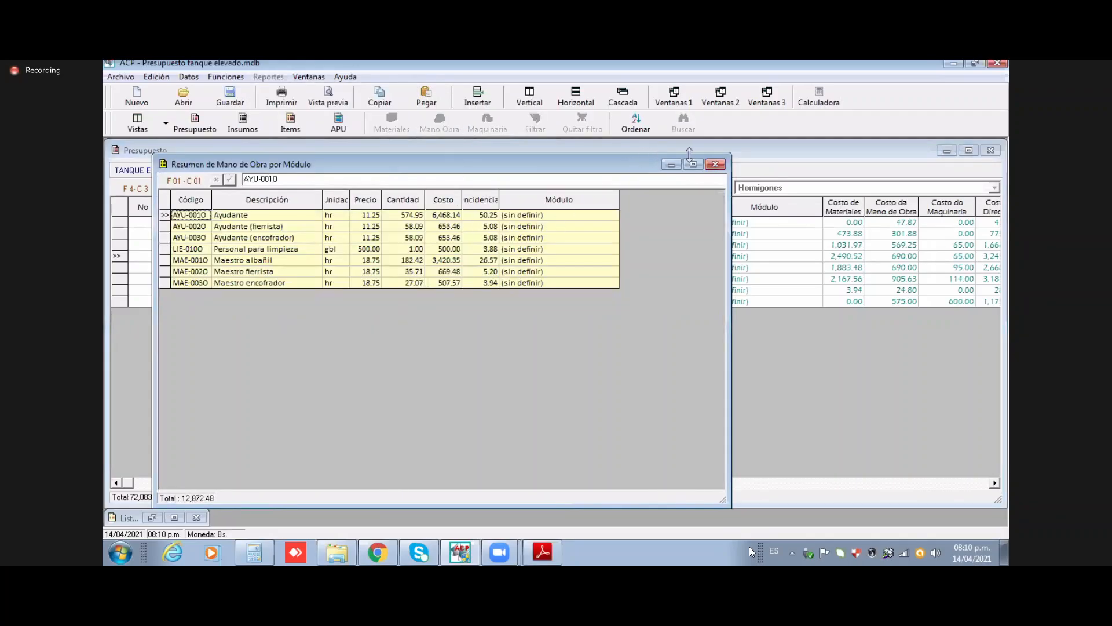
click(716, 164)
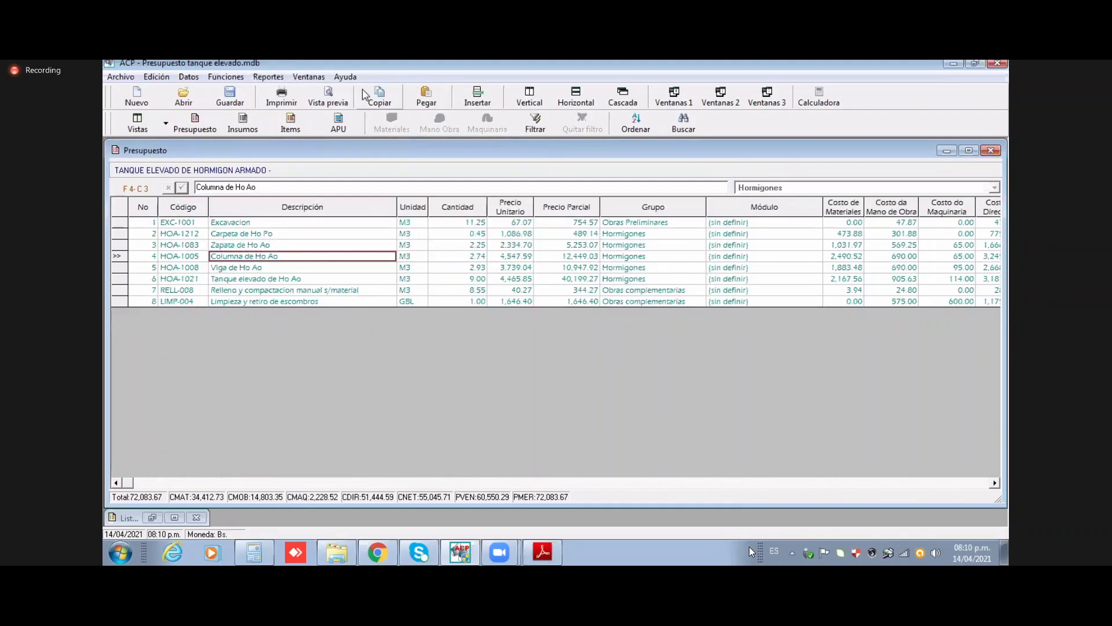
Step: Generate the global machinery summary, review each machine from Guinche to Vibradora de inmersion, and close the report
click(271, 78)
mouse_move(307, 121)
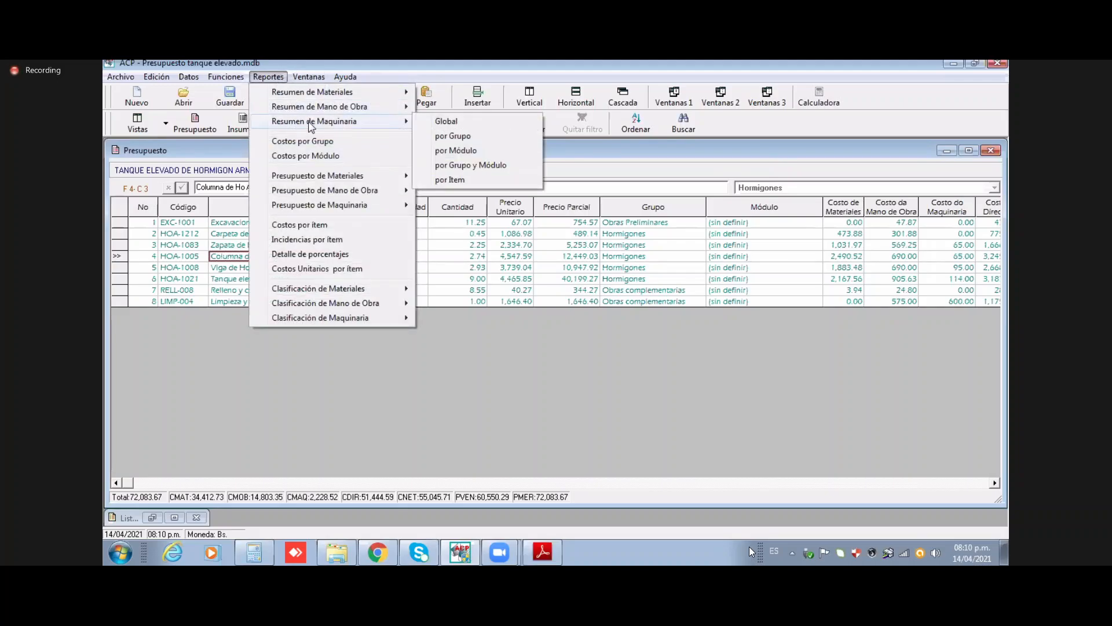
click(449, 125)
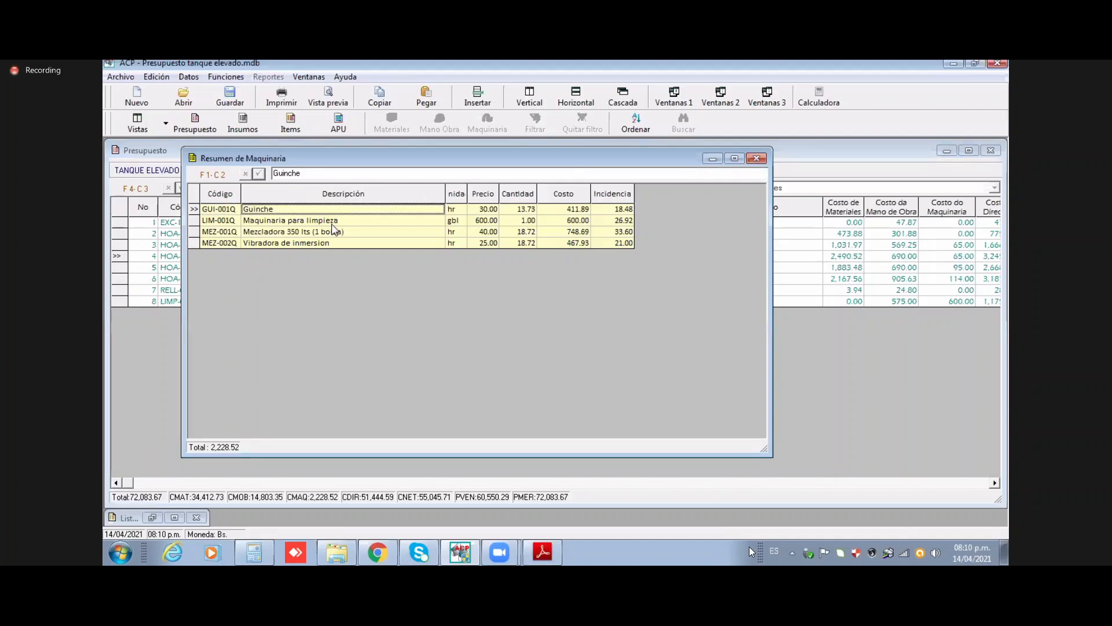
click(328, 220)
click(353, 232)
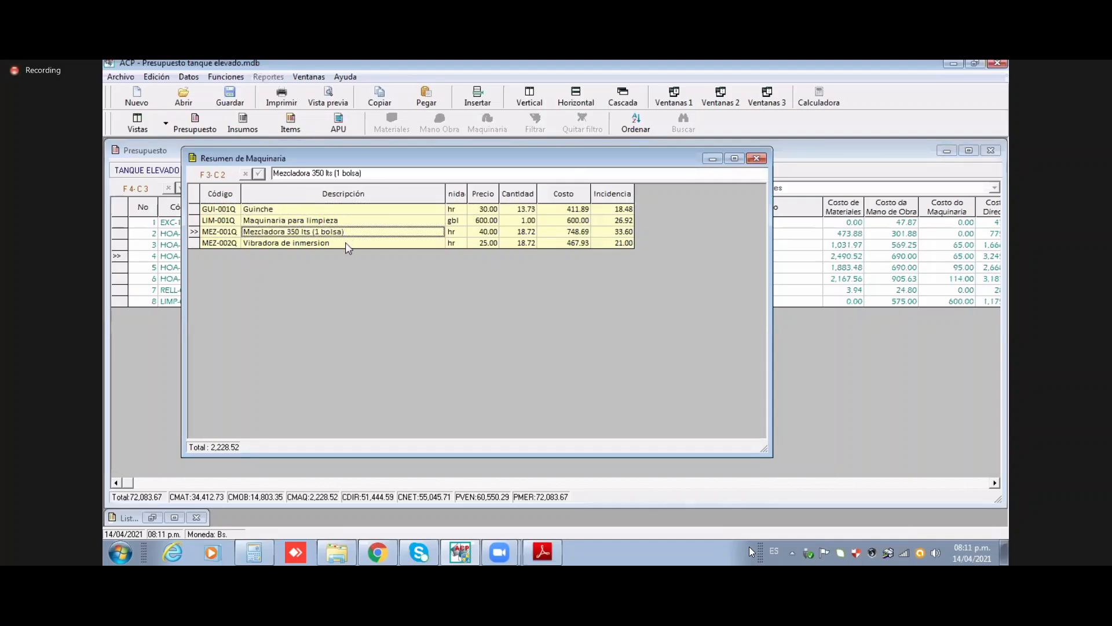
click(346, 242)
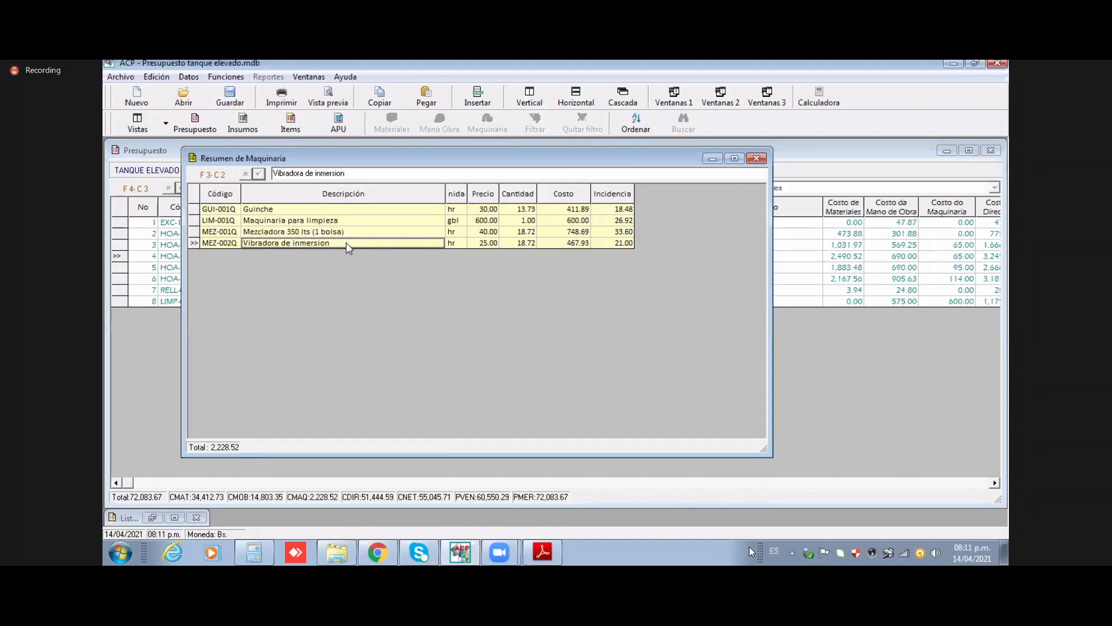
click(164, 150)
Step: Generate the costs by group report, reposition its window over the budget, and review the three groups listed
click(268, 76)
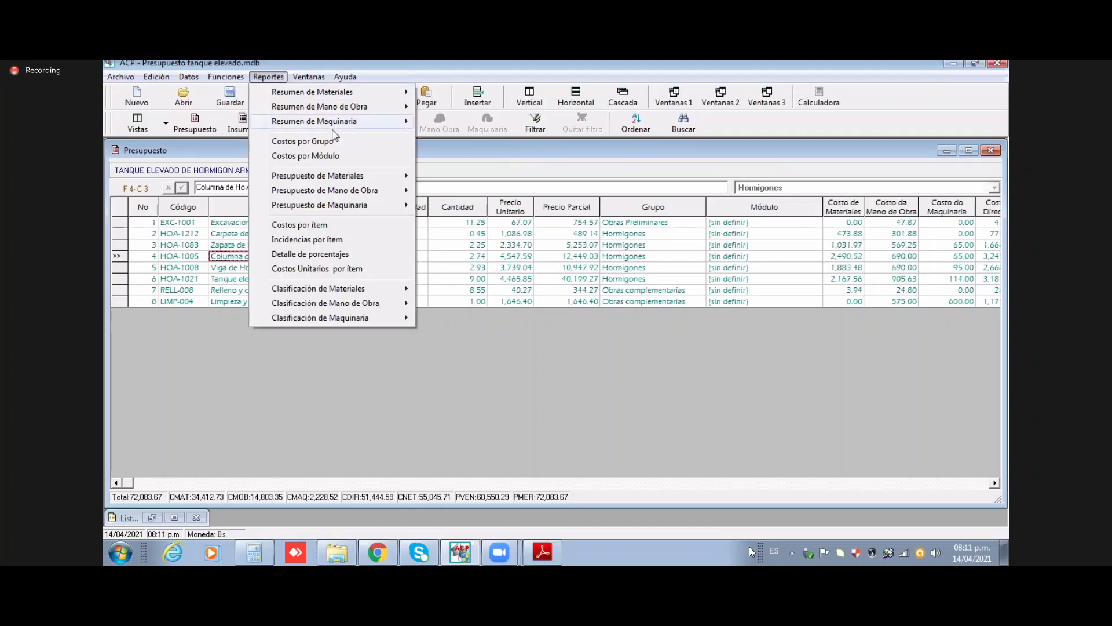
mouse_move(394, 121)
click(336, 144)
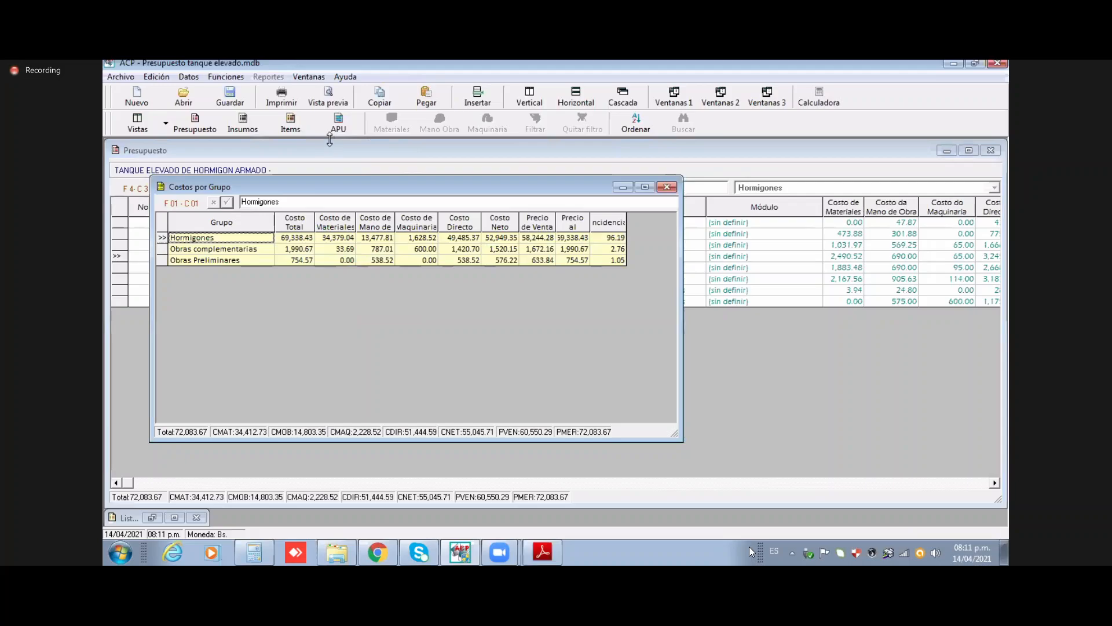
click(238, 249)
click(248, 259)
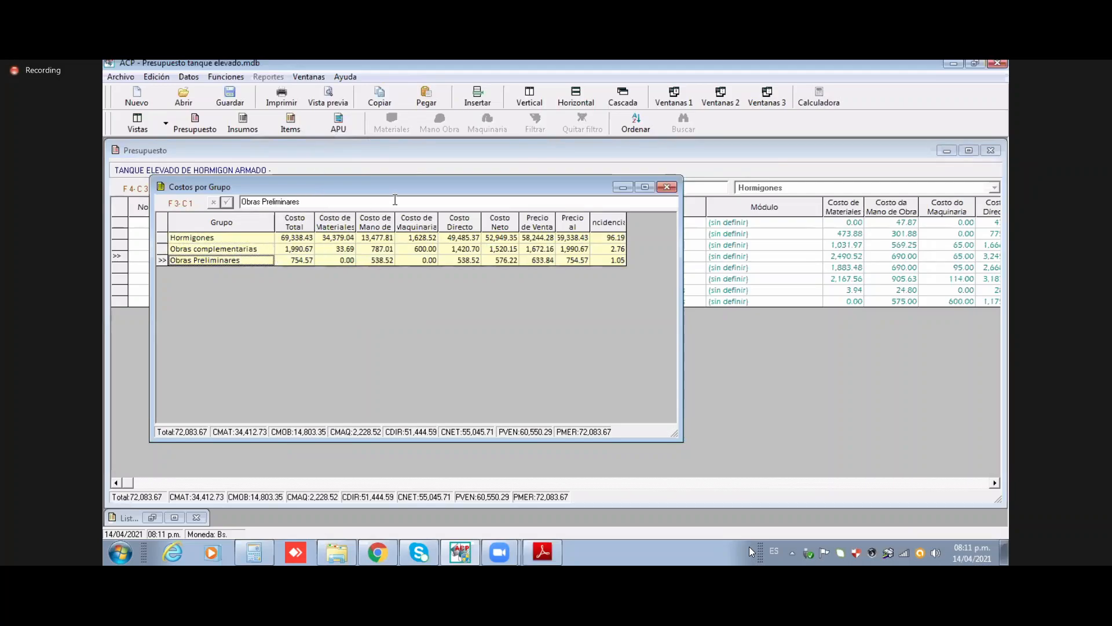
drag(407, 184, 535, 315)
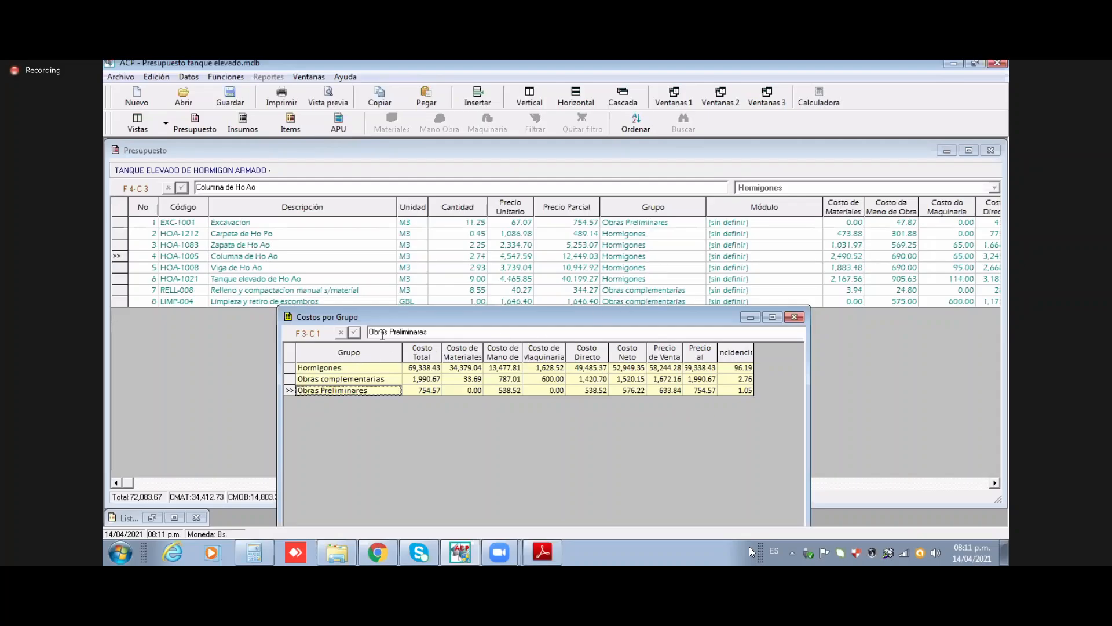
drag(380, 321, 297, 212)
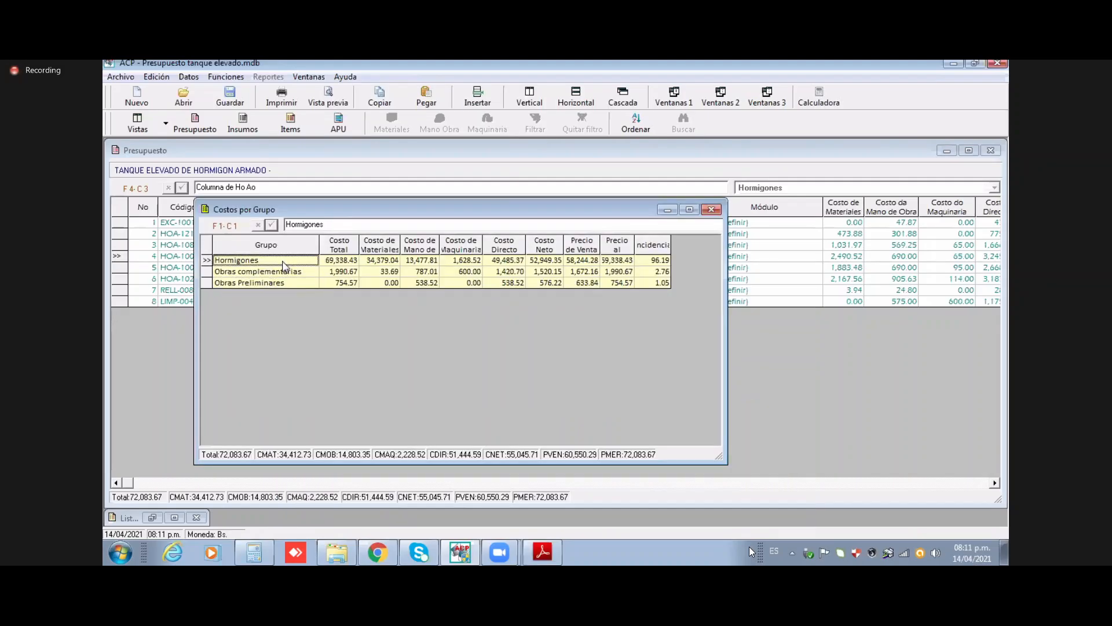
drag(263, 261, 276, 285)
Step: Examine the Hormigones group's costs, prices and incidence in the costs by group report, and close it
click(335, 263)
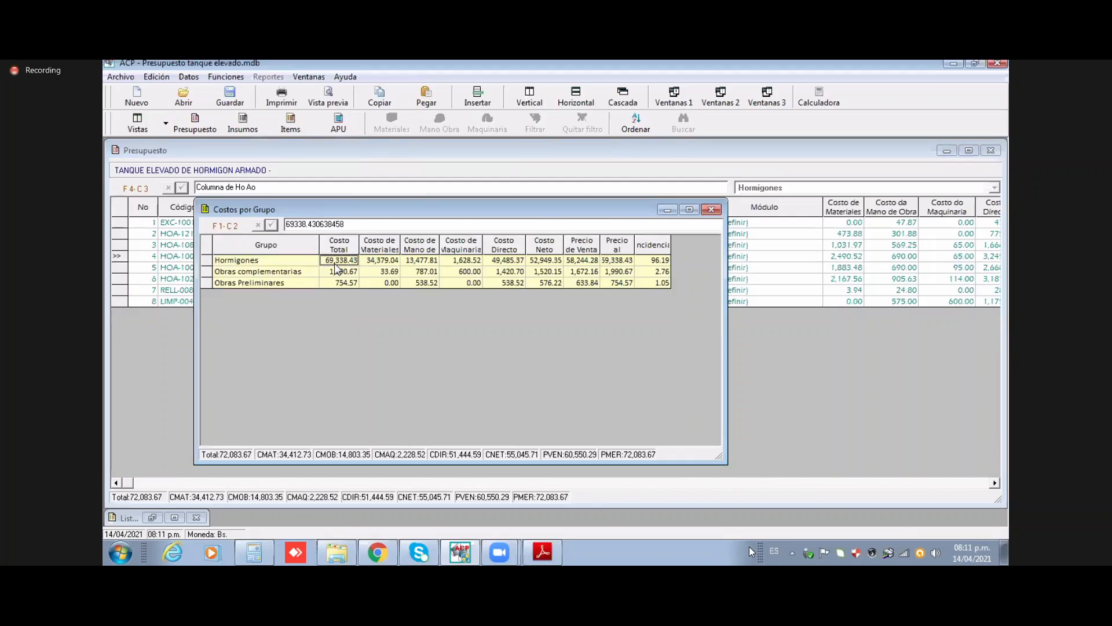
click(379, 265)
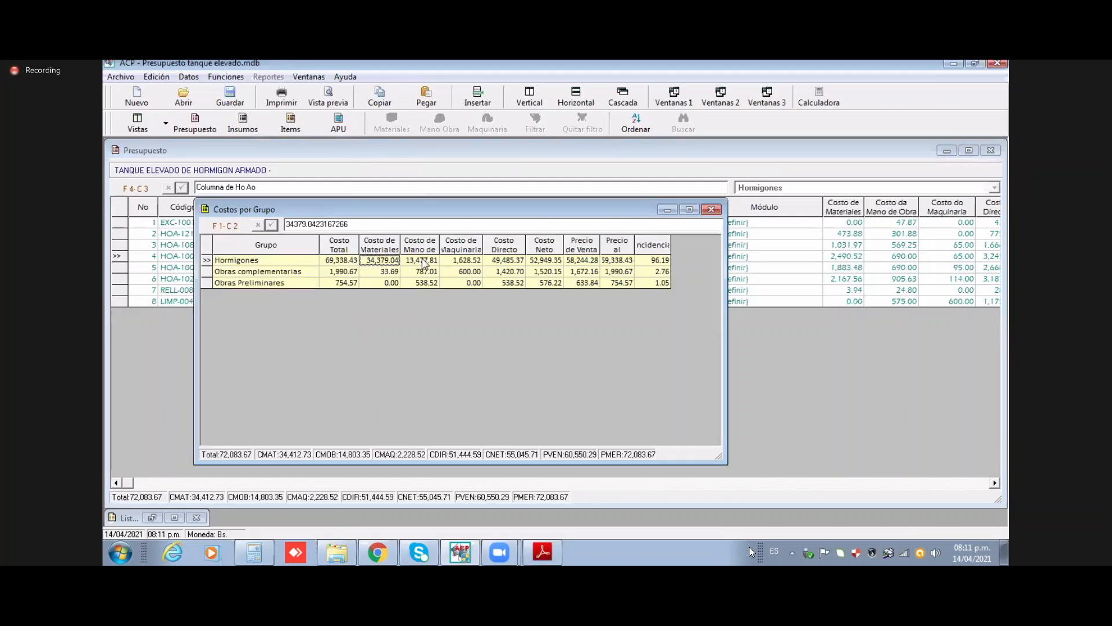
click(426, 262)
click(463, 261)
click(505, 261)
click(546, 262)
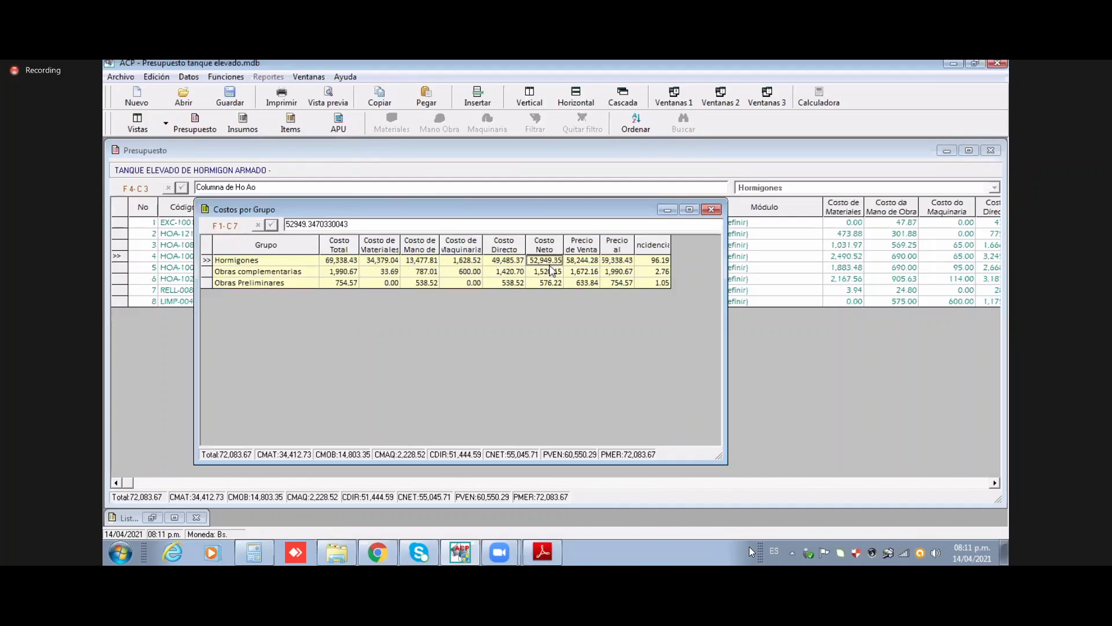
click(577, 264)
click(620, 264)
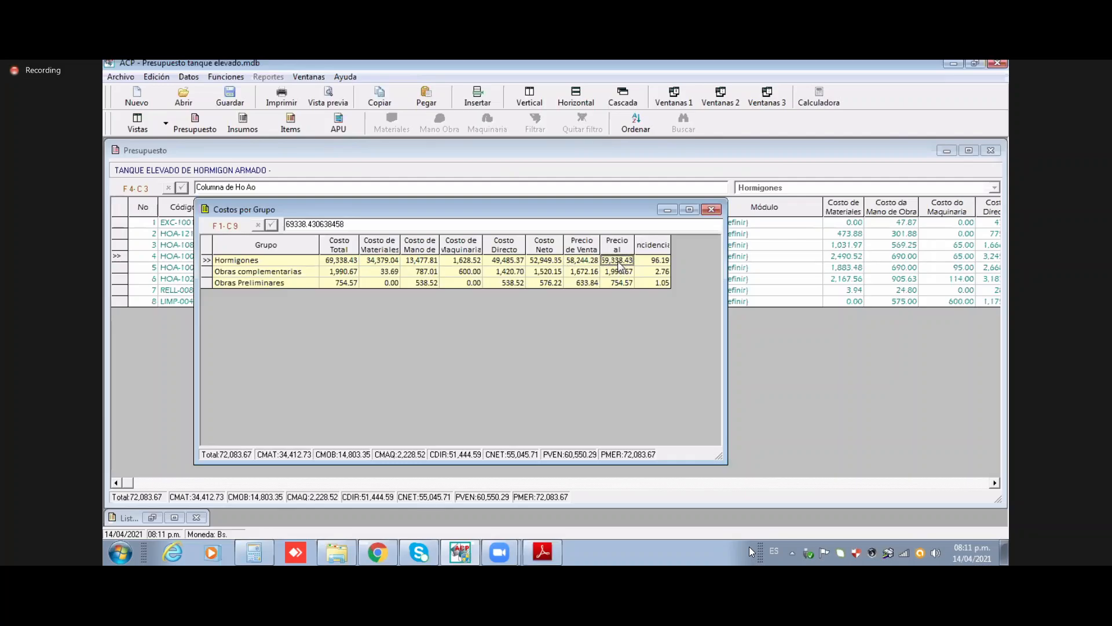
click(661, 262)
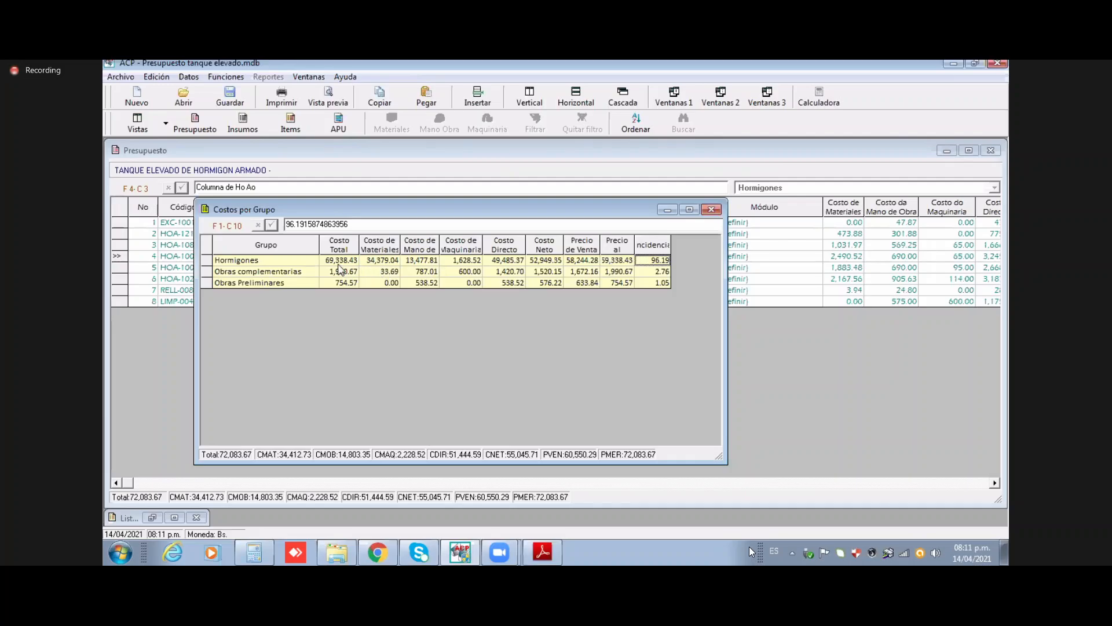
click(304, 262)
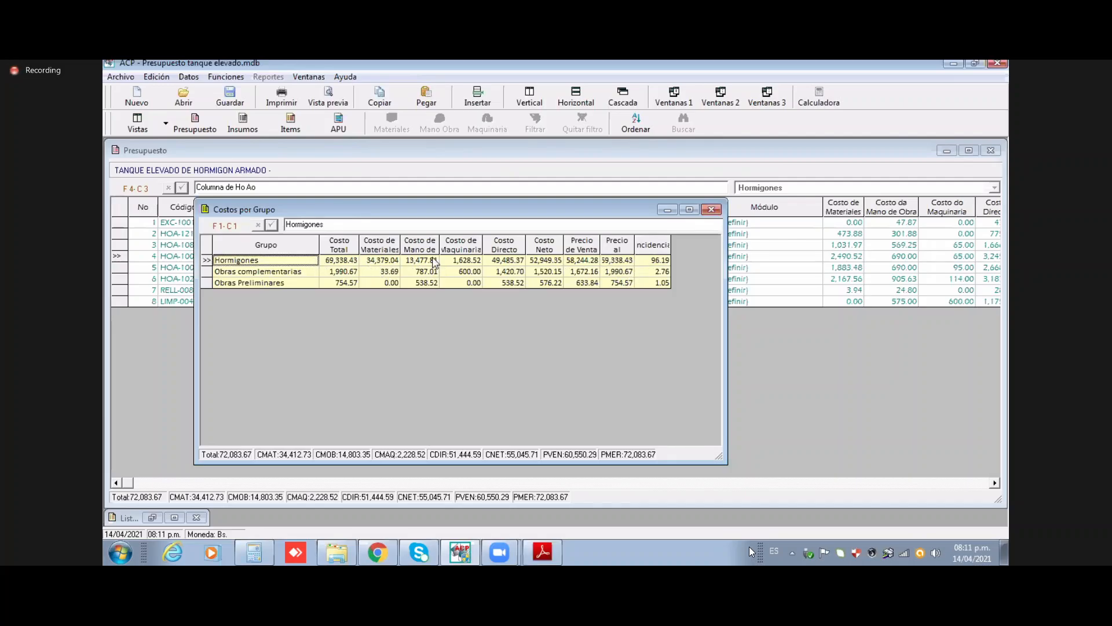
click(651, 261)
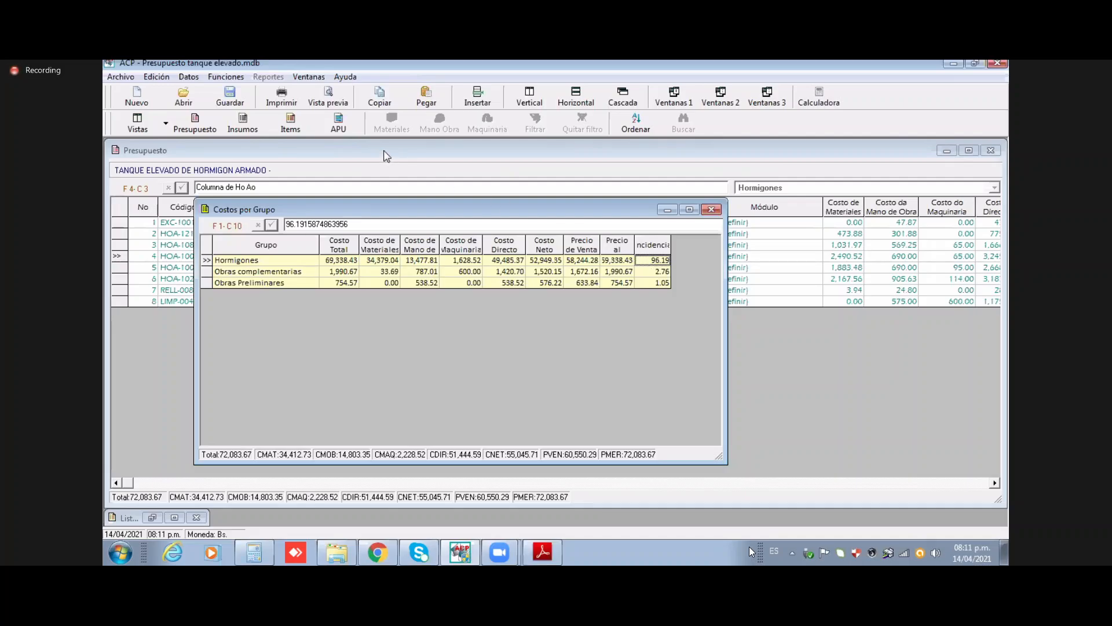
key(Escape)
Step: Generate the global labour budget report, reposition its window over the budget, and review the listed items and the Excavacion unit price
click(263, 77)
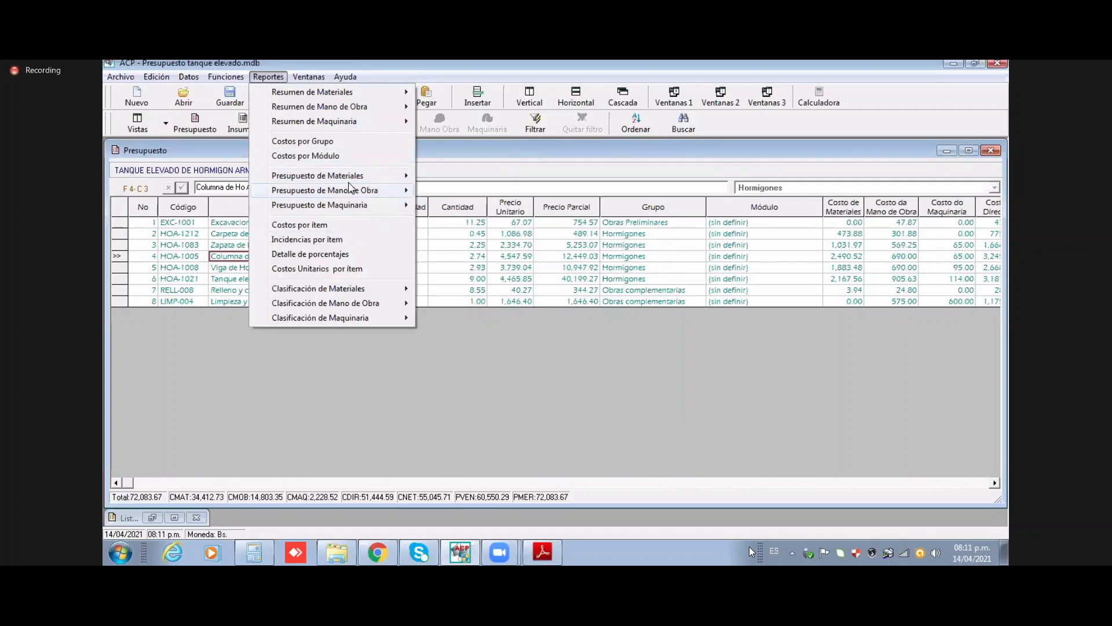
mouse_move(355, 191)
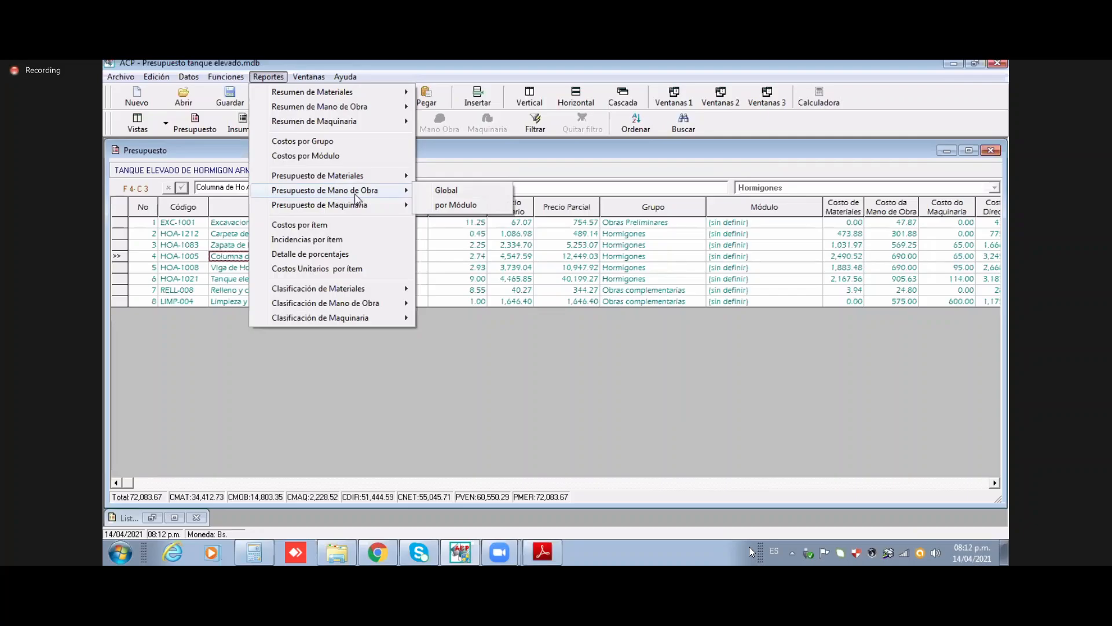
click(461, 195)
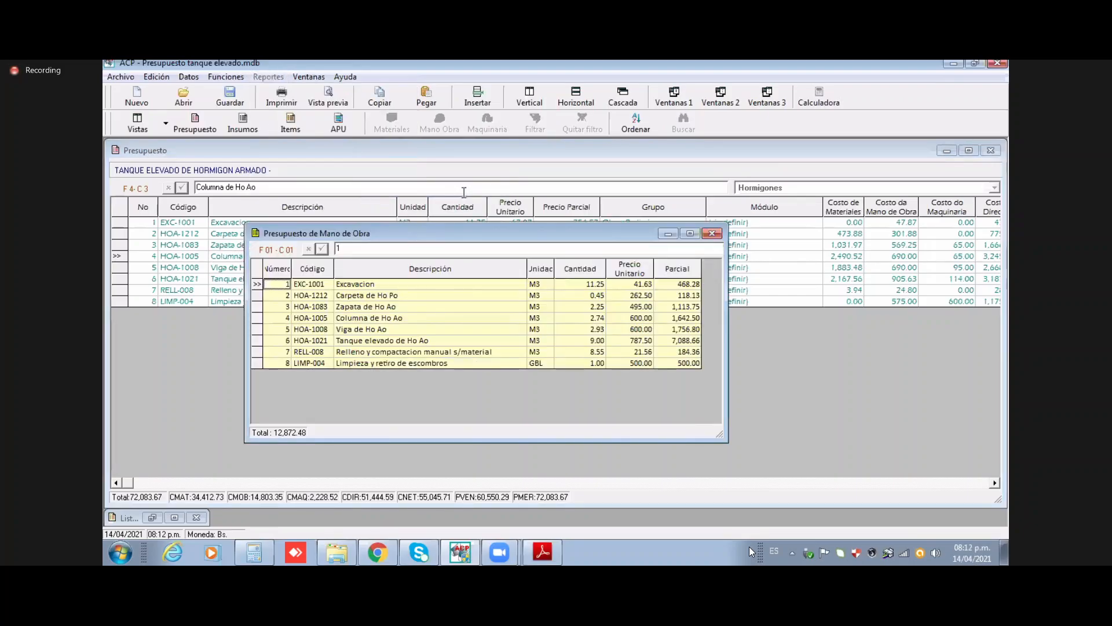
drag(477, 233, 454, 168)
drag(384, 224, 397, 311)
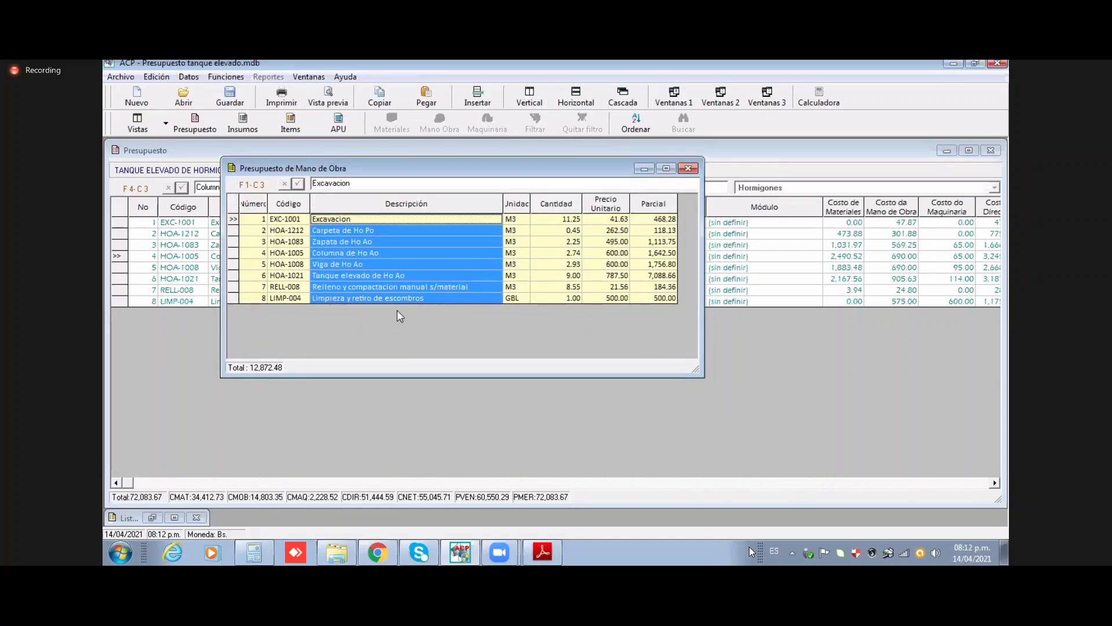
click(617, 220)
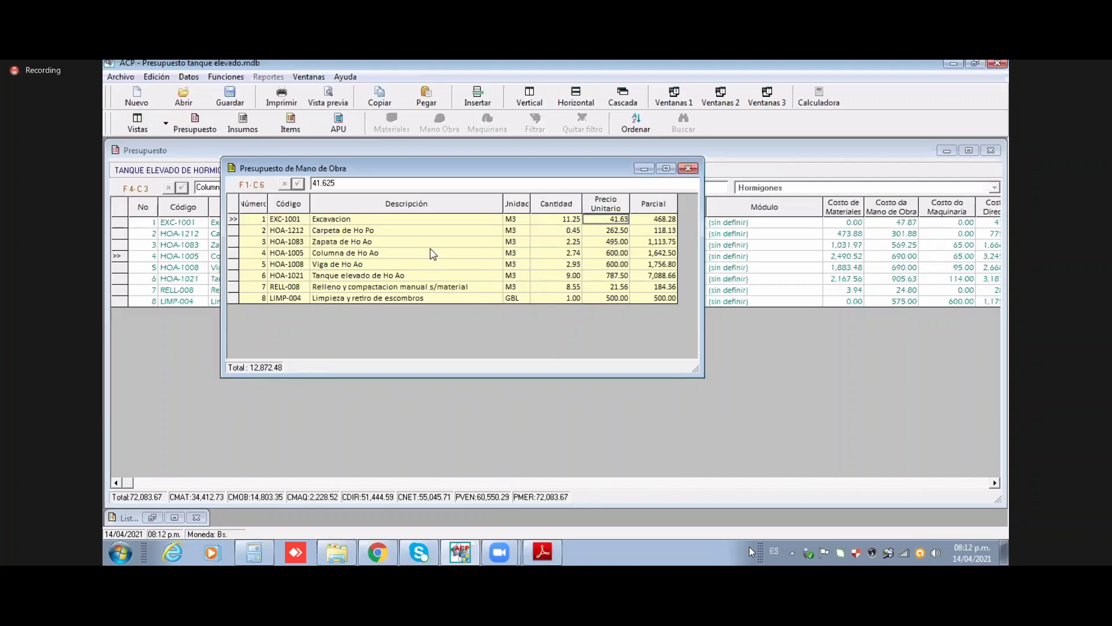
Step: Examine the labour quantity of Columna de Ho Ao and the labour unit prices from that item to Limpieza y retiro de escombros
click(407, 255)
click(560, 257)
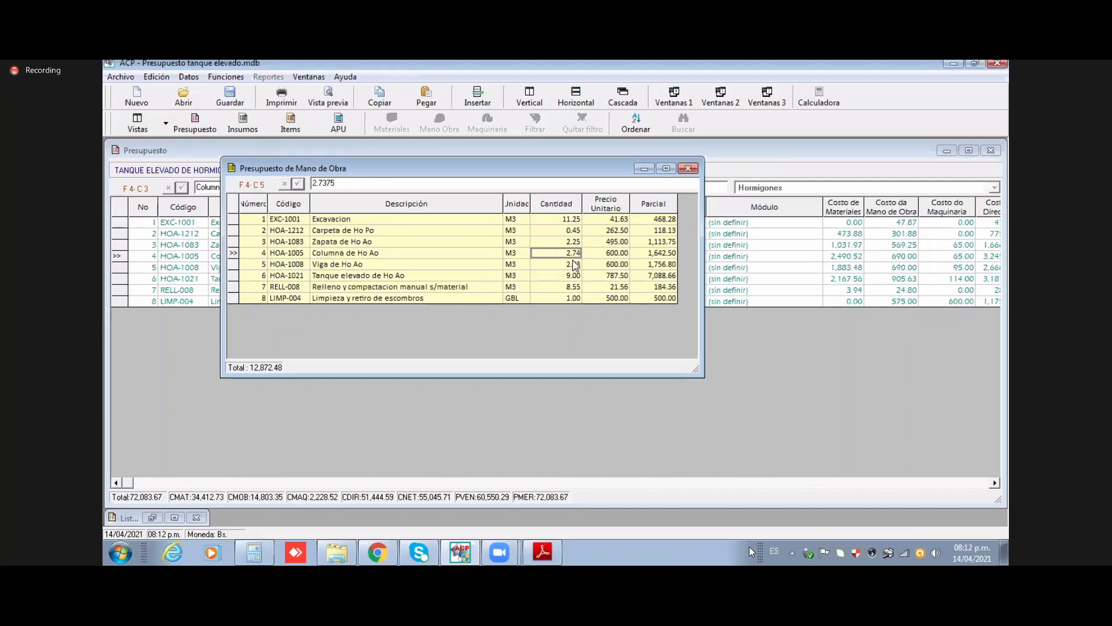
click(610, 255)
click(612, 265)
click(612, 275)
click(612, 287)
click(612, 298)
Step: Review the labour unit prices from Excavacion to Columna de Ho Ao, and close the labour budget report
click(615, 219)
click(616, 230)
click(617, 242)
click(617, 253)
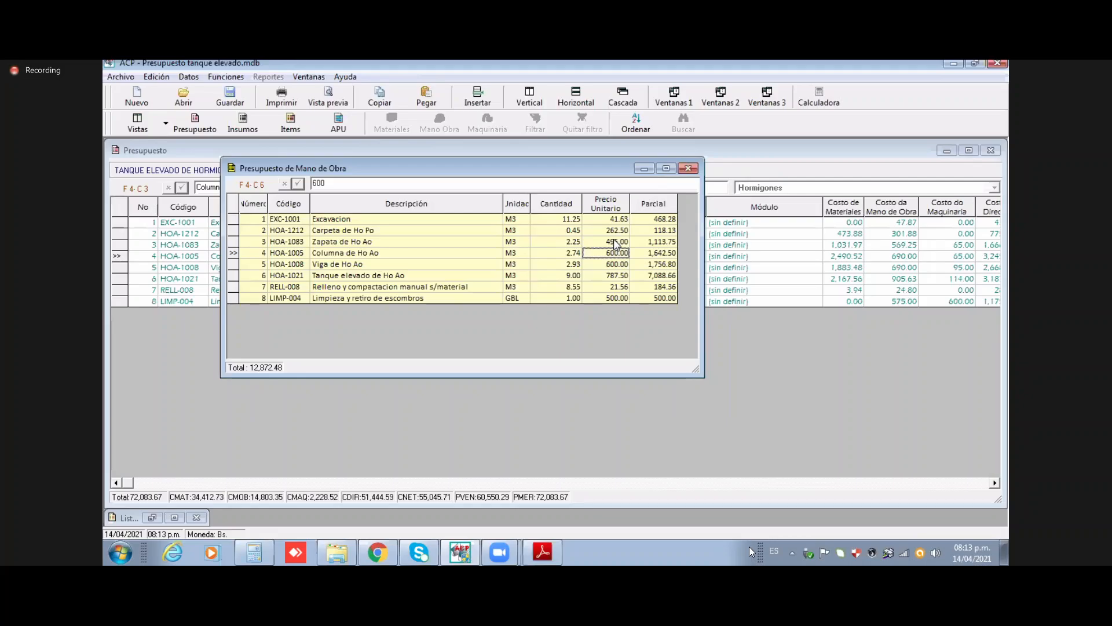
click(601, 200)
click(418, 223)
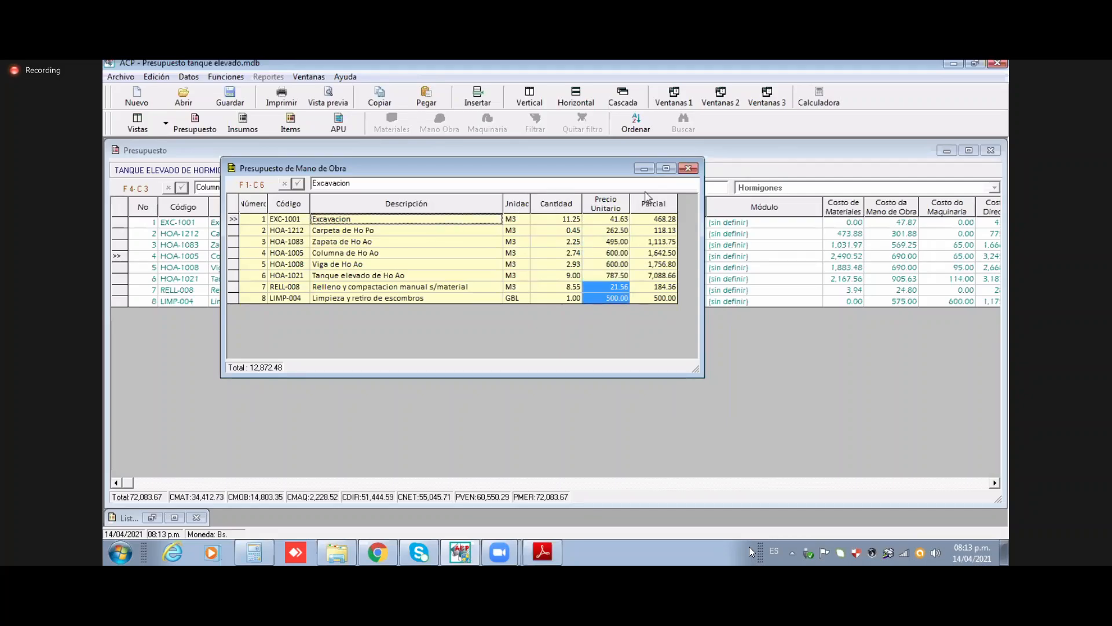
click(687, 168)
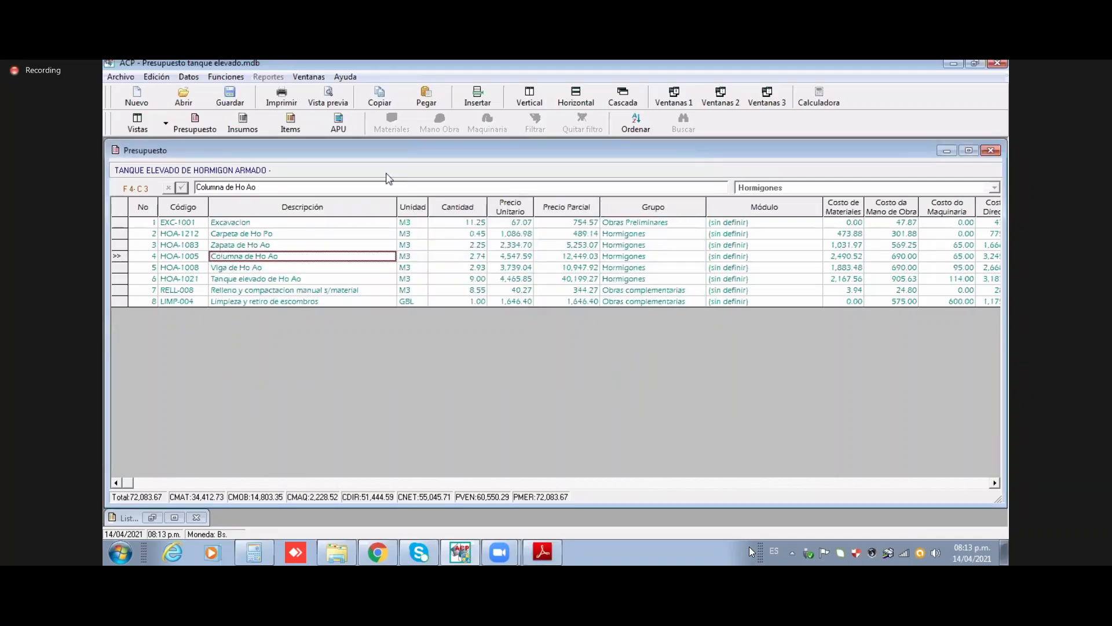
Step: Generate the global materials budget report, review its items and their material unit prices, and close it
click(279, 81)
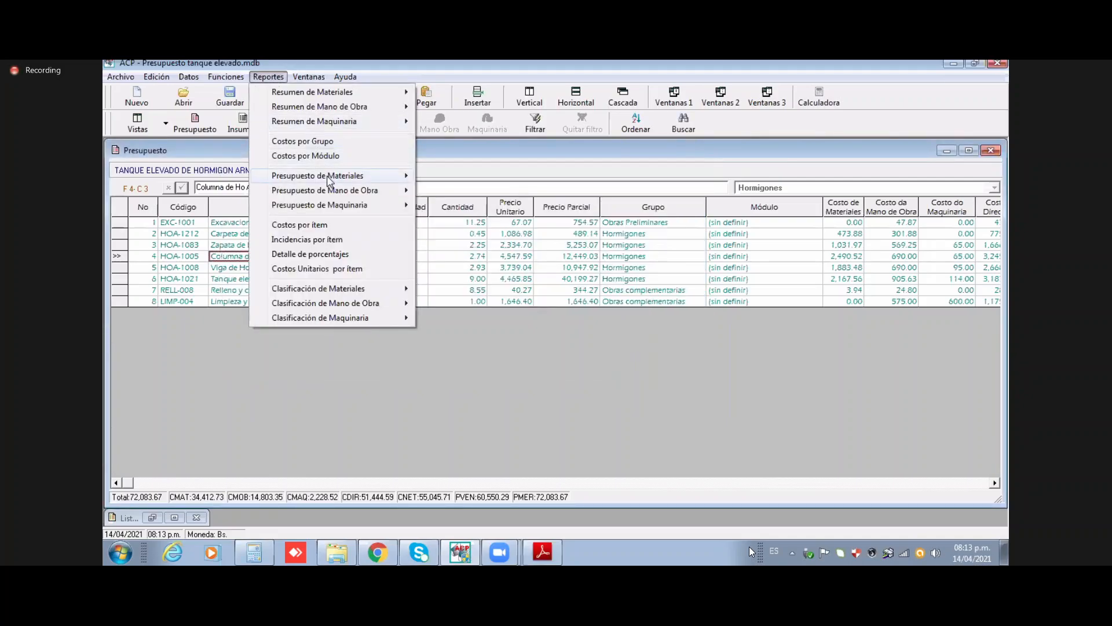
mouse_move(366, 180)
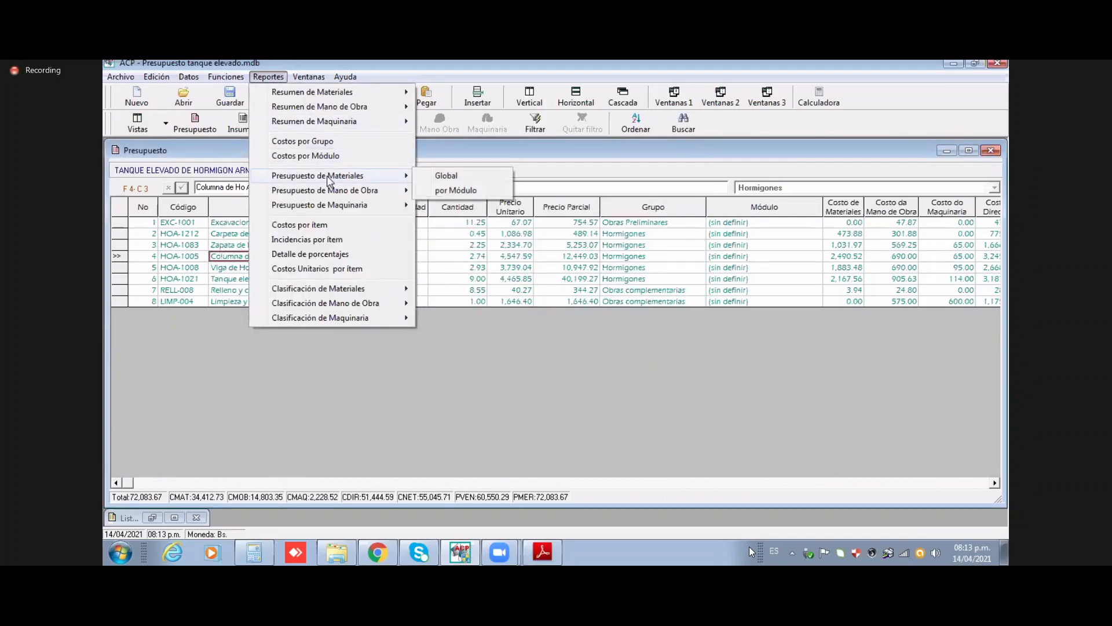
click(452, 178)
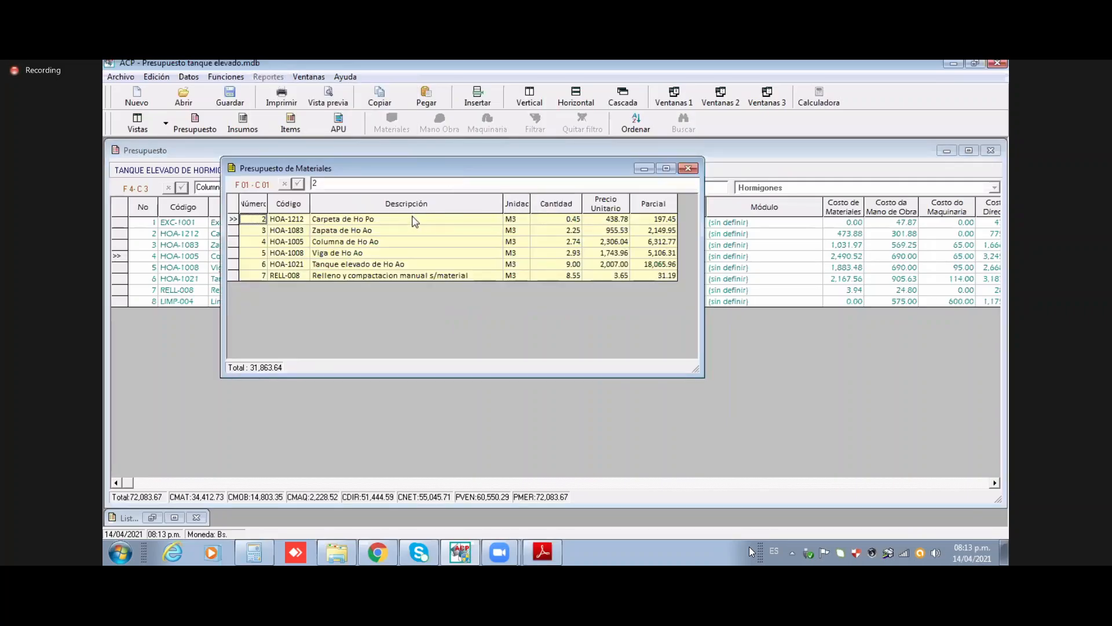
drag(417, 220, 402, 295)
click(619, 222)
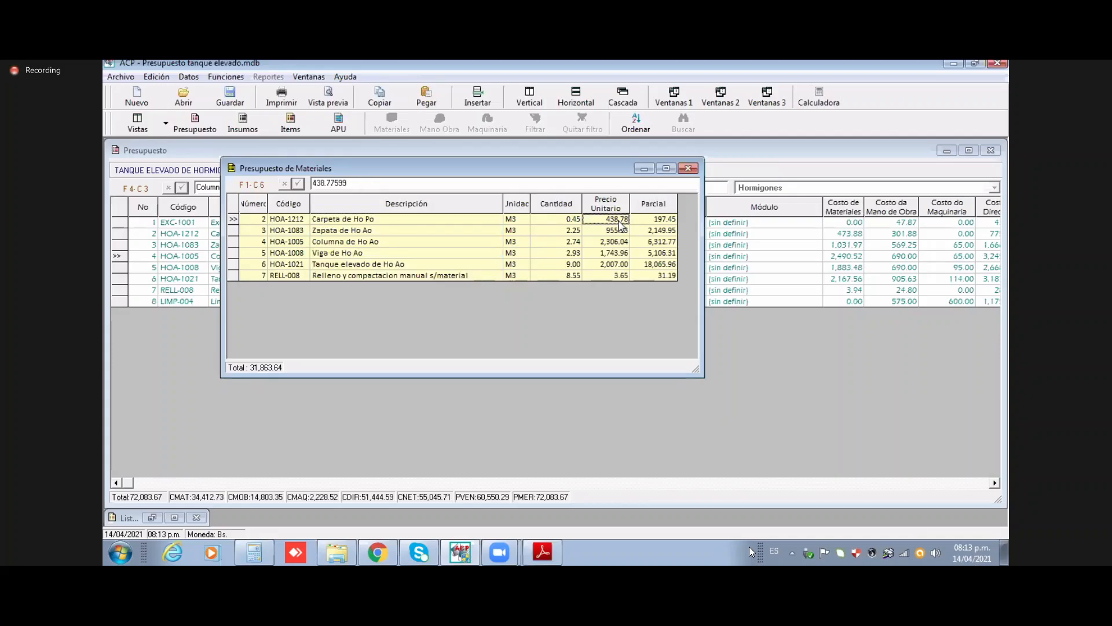
click(619, 241)
click(619, 264)
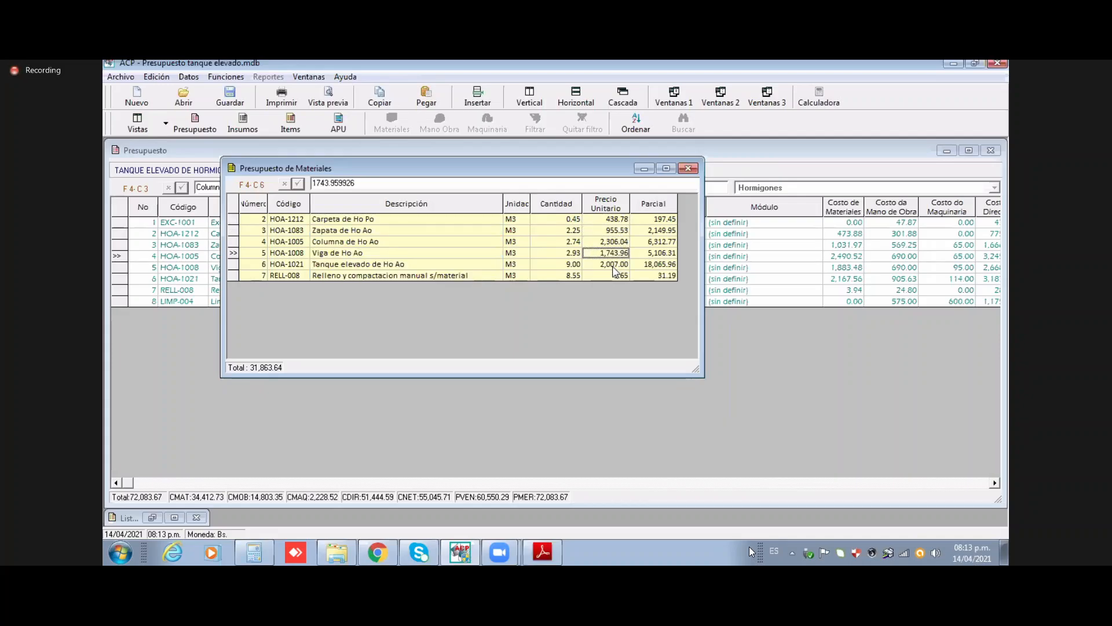
click(619, 274)
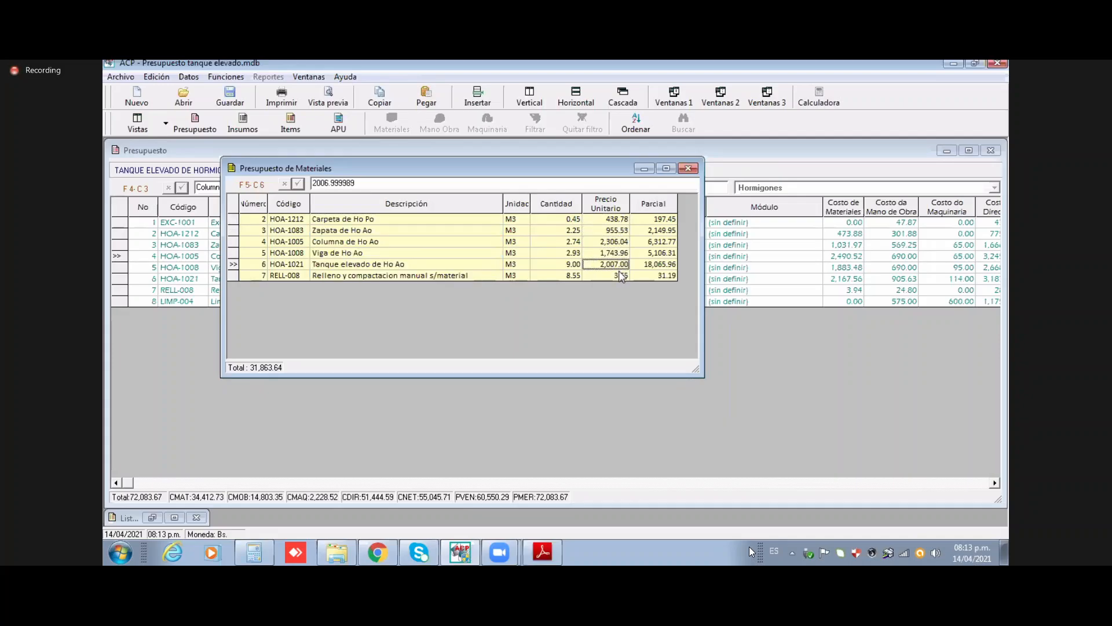
click(414, 152)
Step: Generate the global machinery budget report, view its items, and close it
click(268, 76)
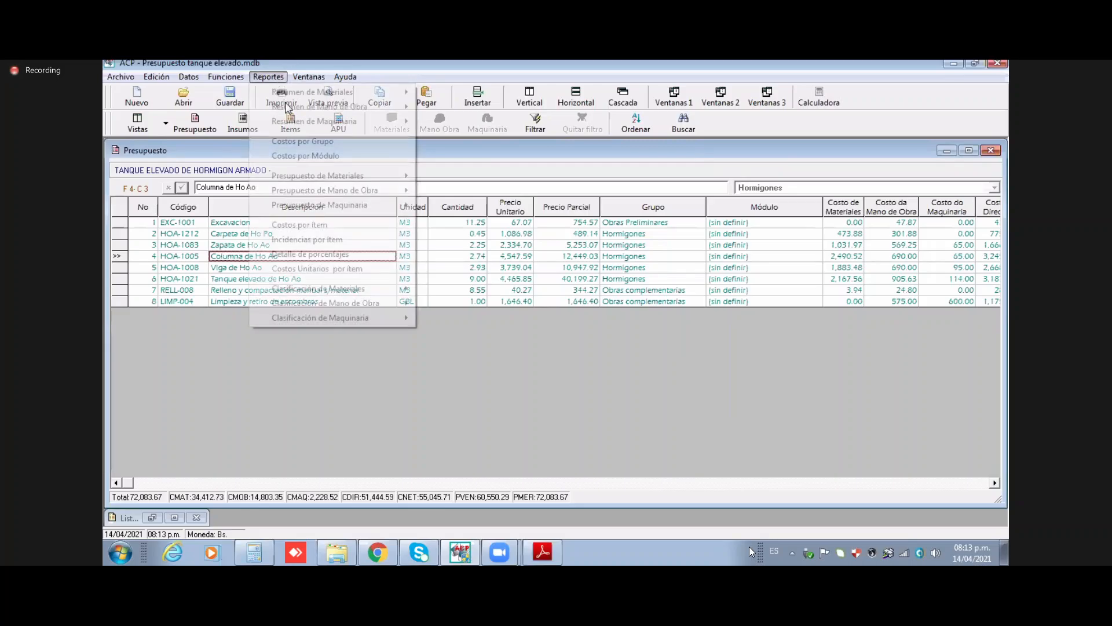
mouse_move(396, 206)
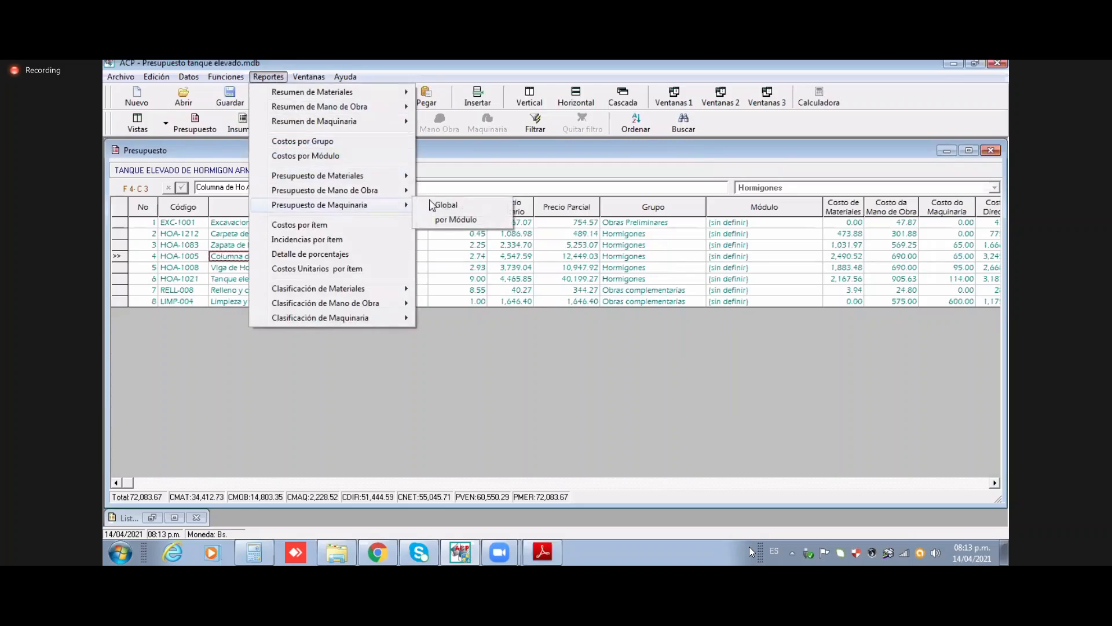
click(485, 207)
click(689, 168)
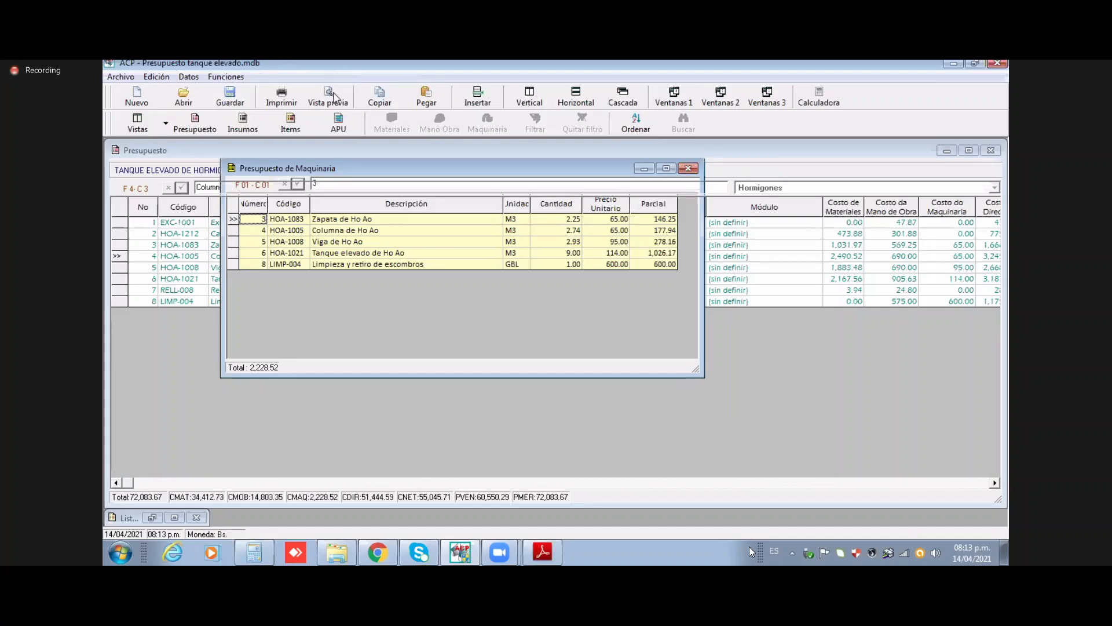
Step: Generate the costs by item report and review the items from Excavacion to Viga de Ho Ao
click(269, 79)
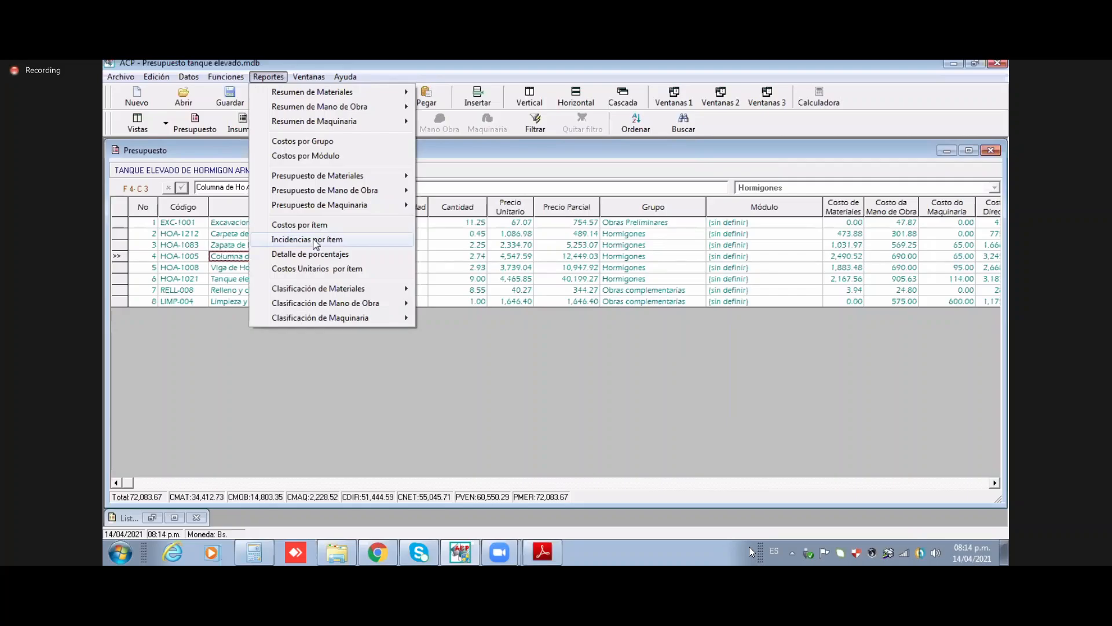
click(296, 225)
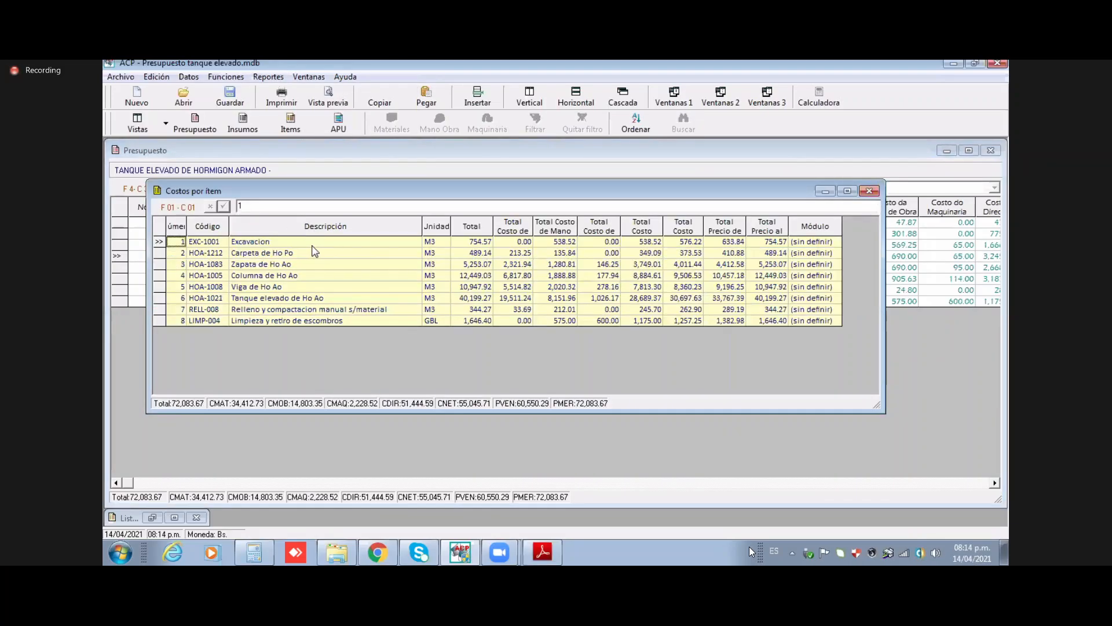
drag(315, 243, 301, 291)
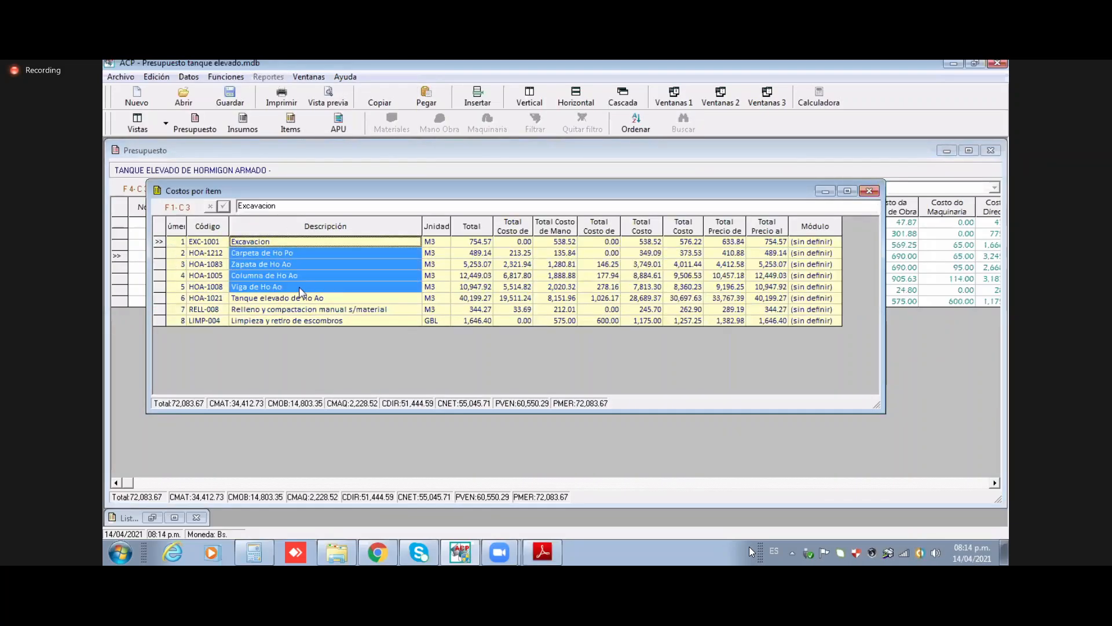
Step: Examine Excavacion's total material, labour and machinery costs, direct and net costs and prices in the costs by item report, and close it
click(500, 242)
click(550, 242)
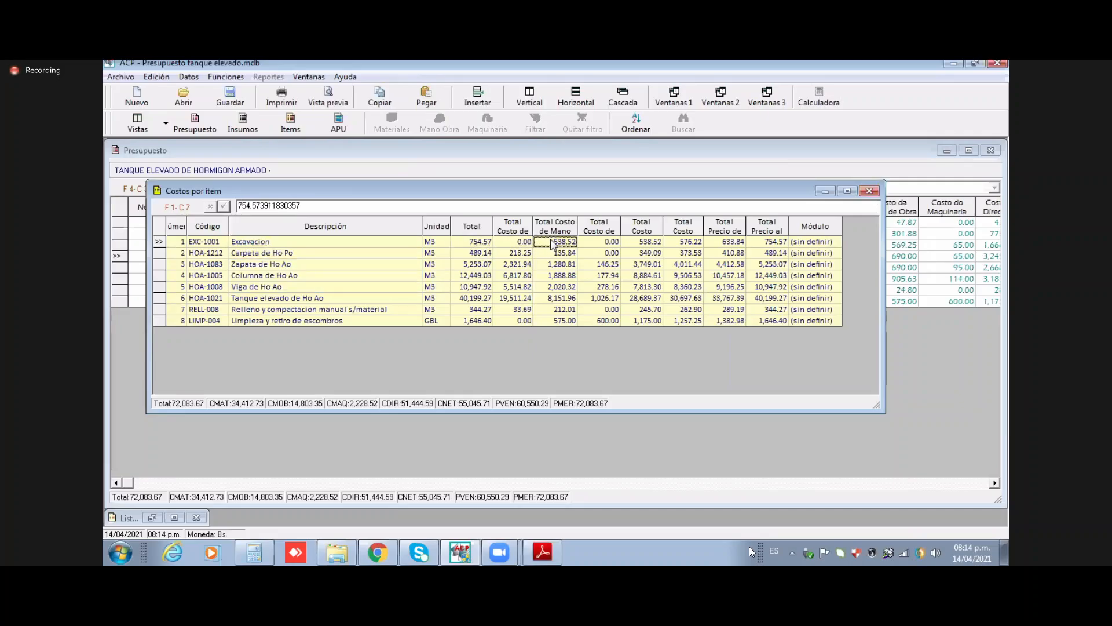
click(615, 244)
click(644, 243)
click(685, 243)
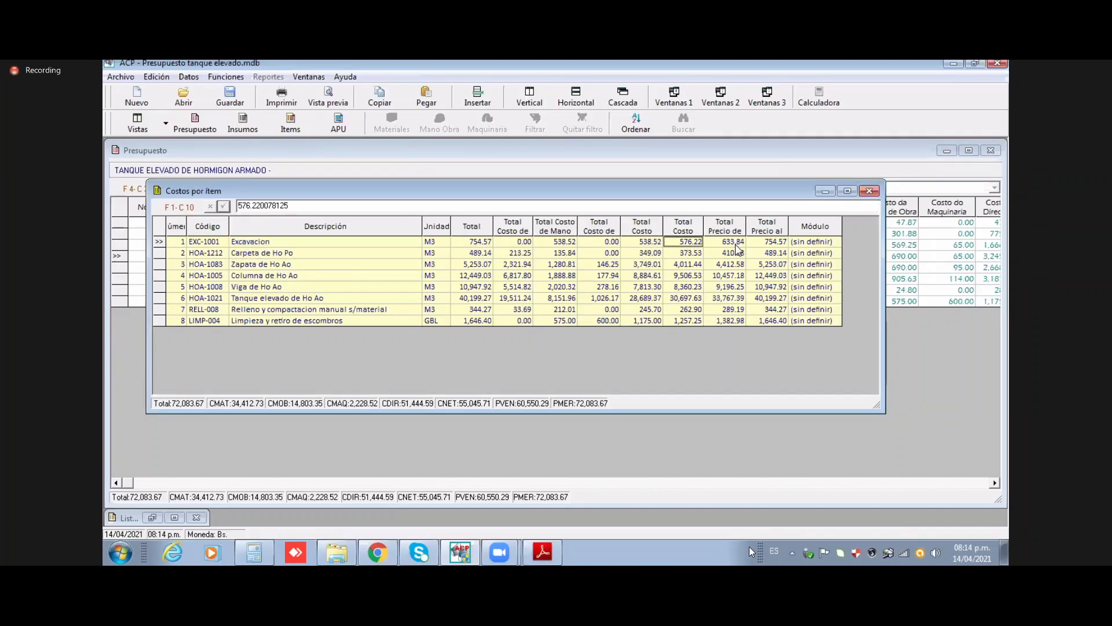
click(736, 243)
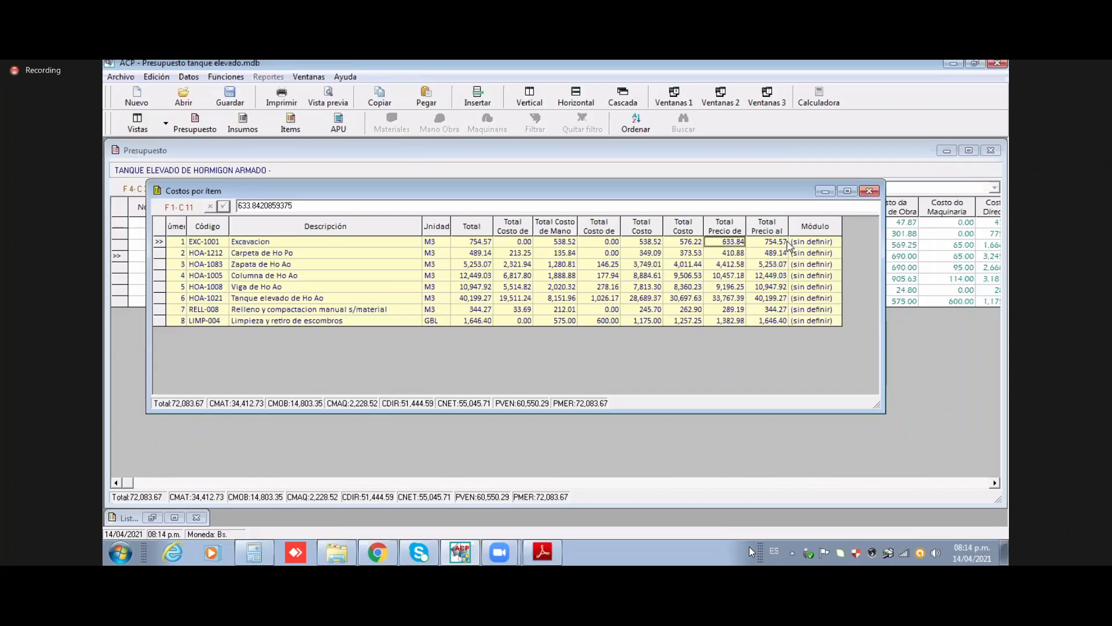
click(785, 244)
click(869, 192)
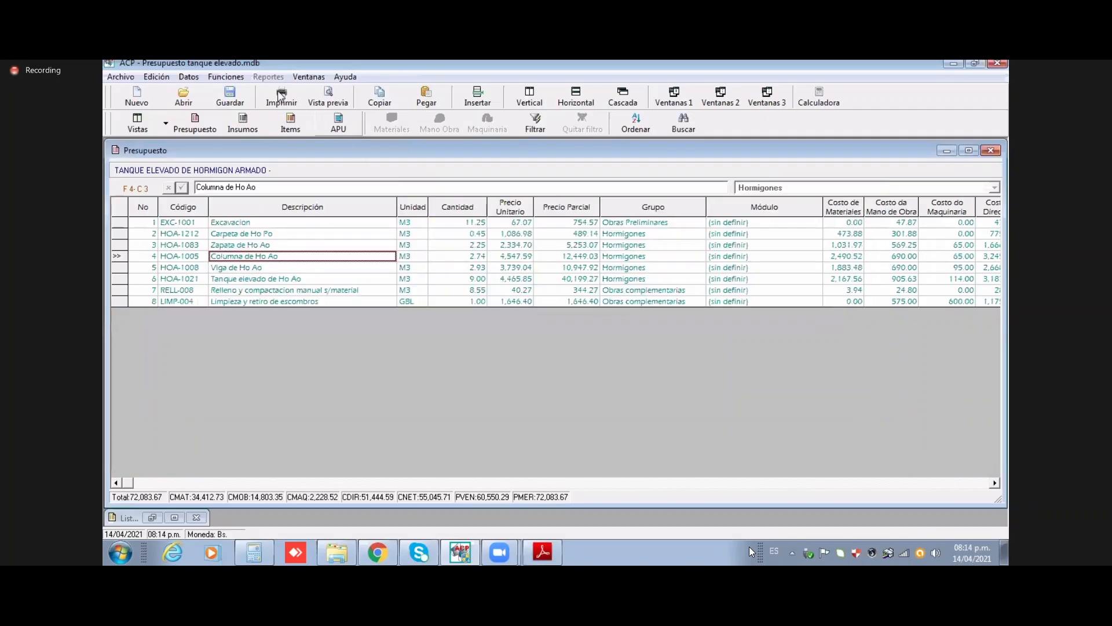
Step: Generate the Incidencias por ítem report and sort its items by incidence from highest to lowest
click(268, 77)
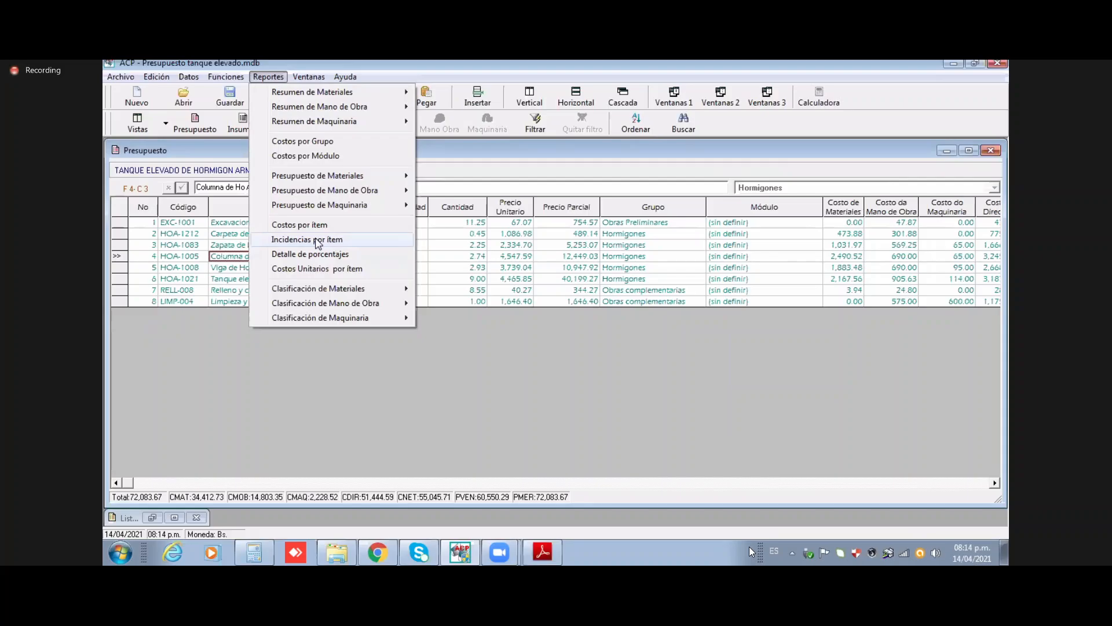
click(318, 244)
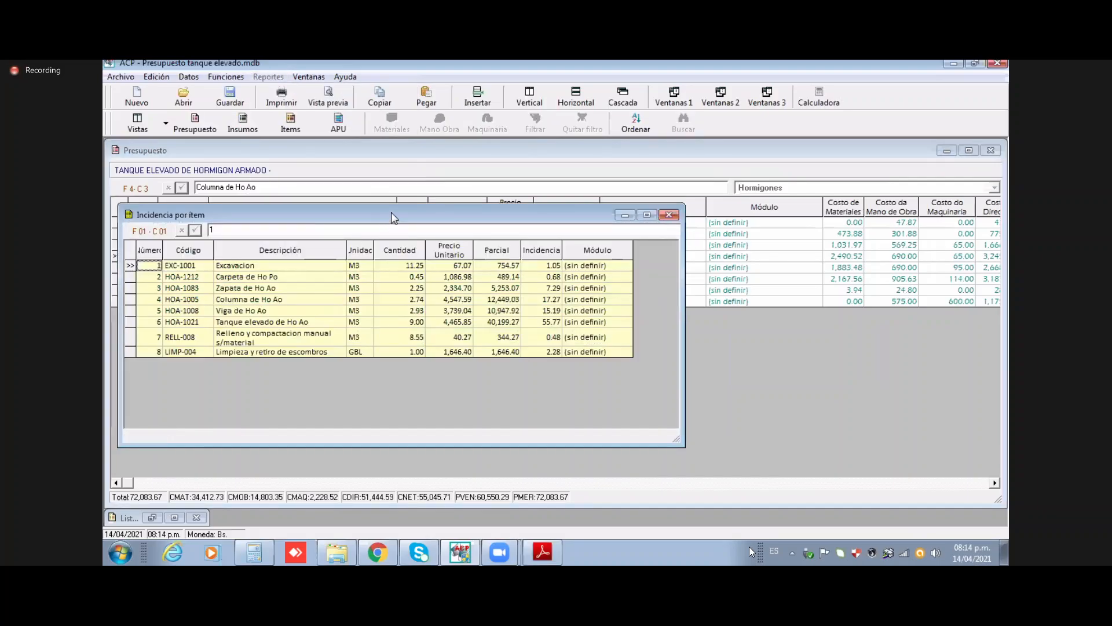
drag(391, 217, 502, 229)
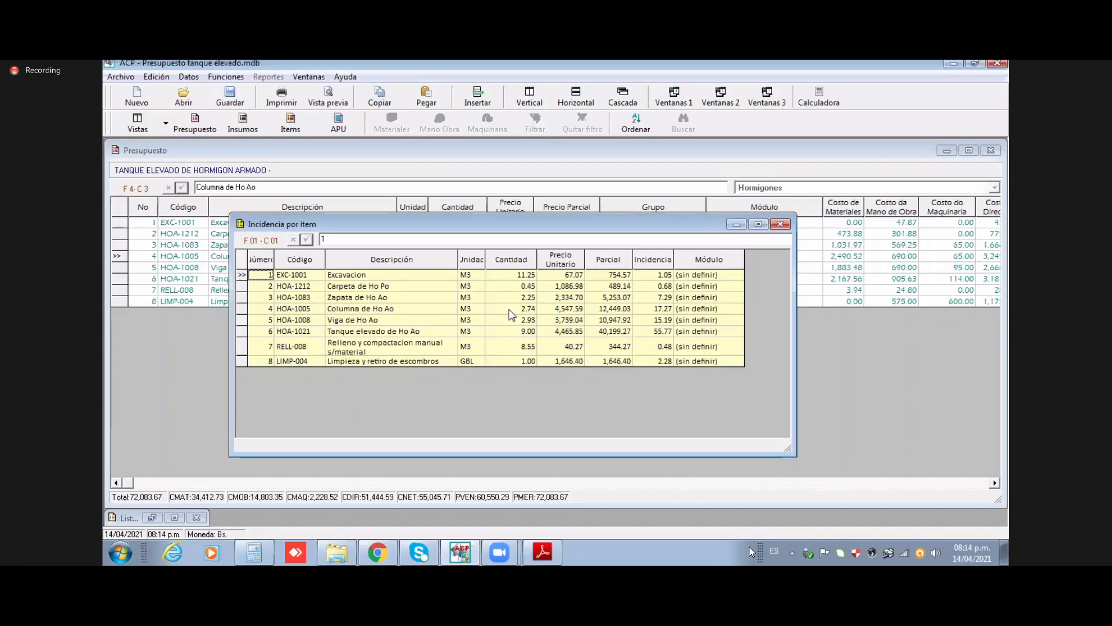
click(660, 299)
click(636, 123)
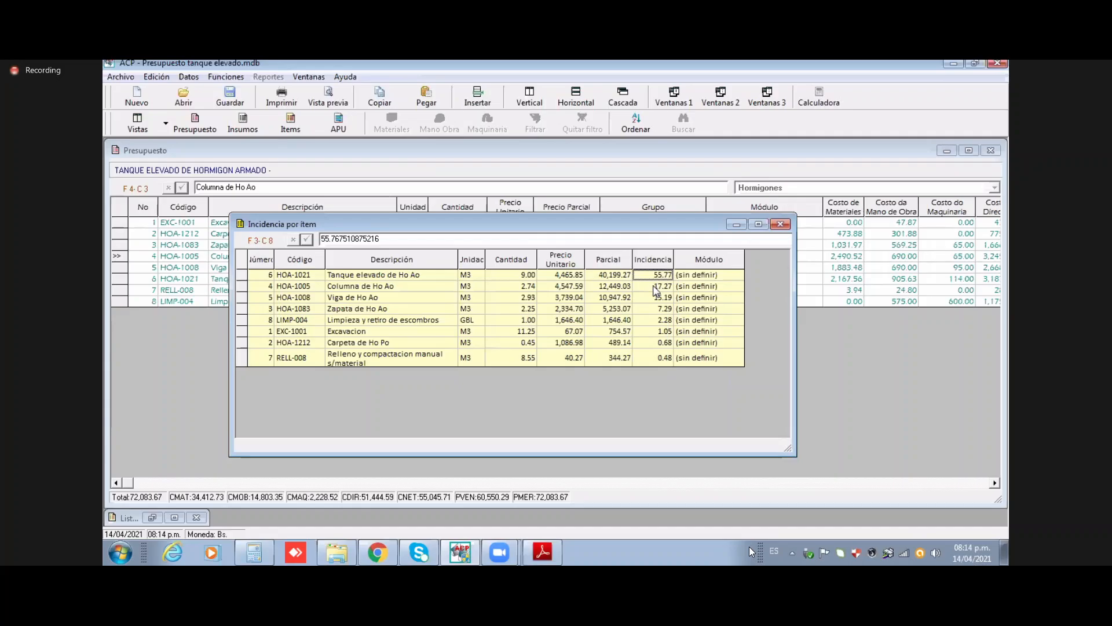
Step: Compare the incidence of Tanque elevado de Ho Ao with that of Excavacion, and return to the budget
click(423, 277)
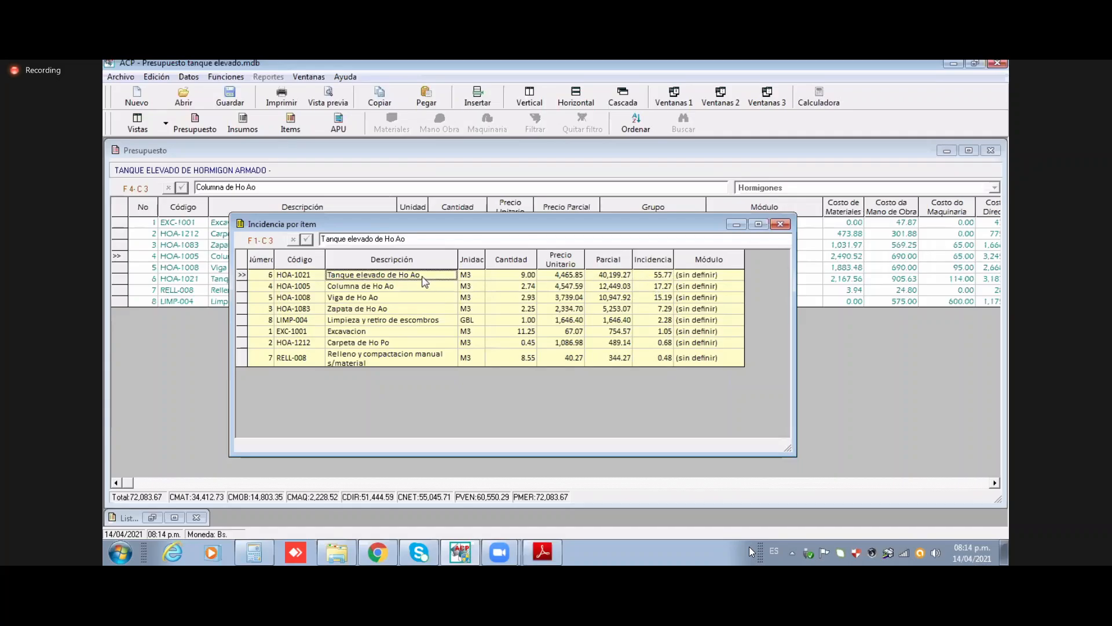
click(654, 277)
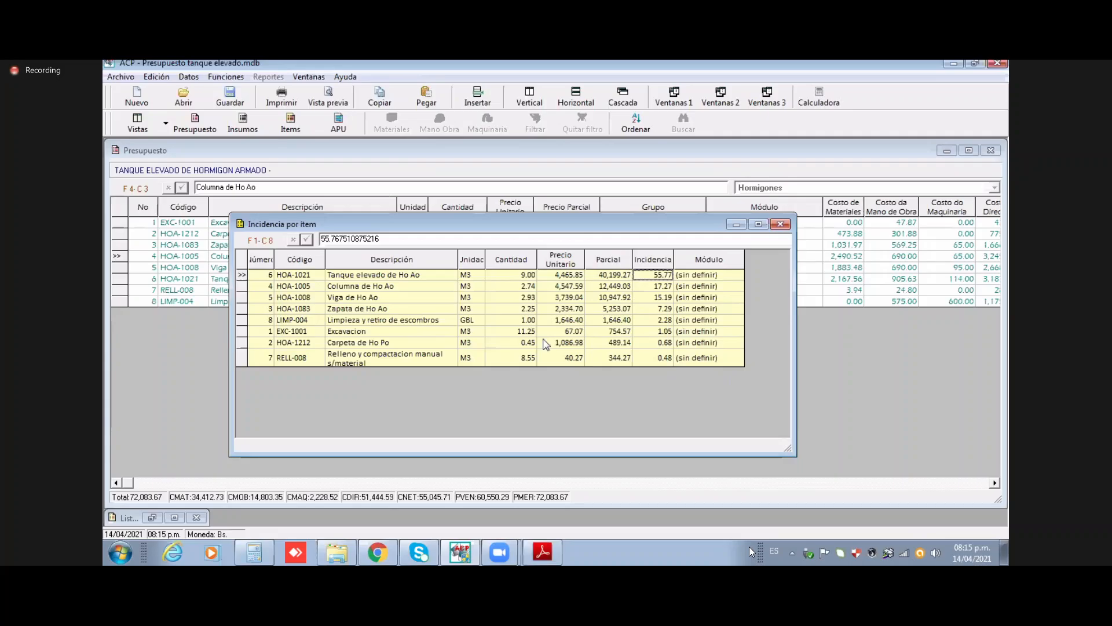
click(661, 333)
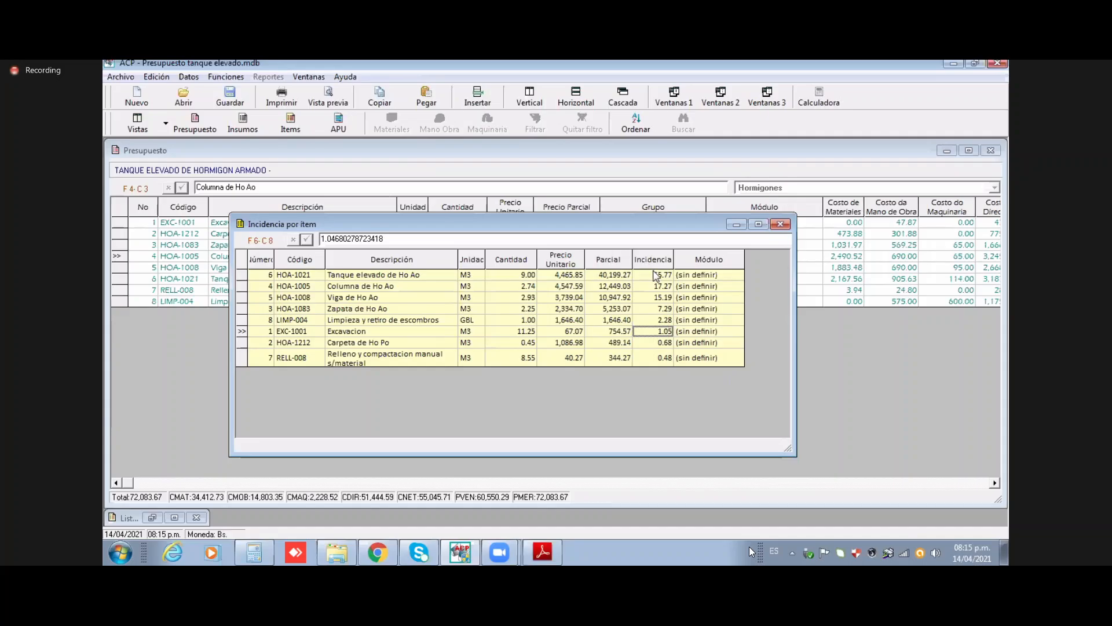
click(418, 277)
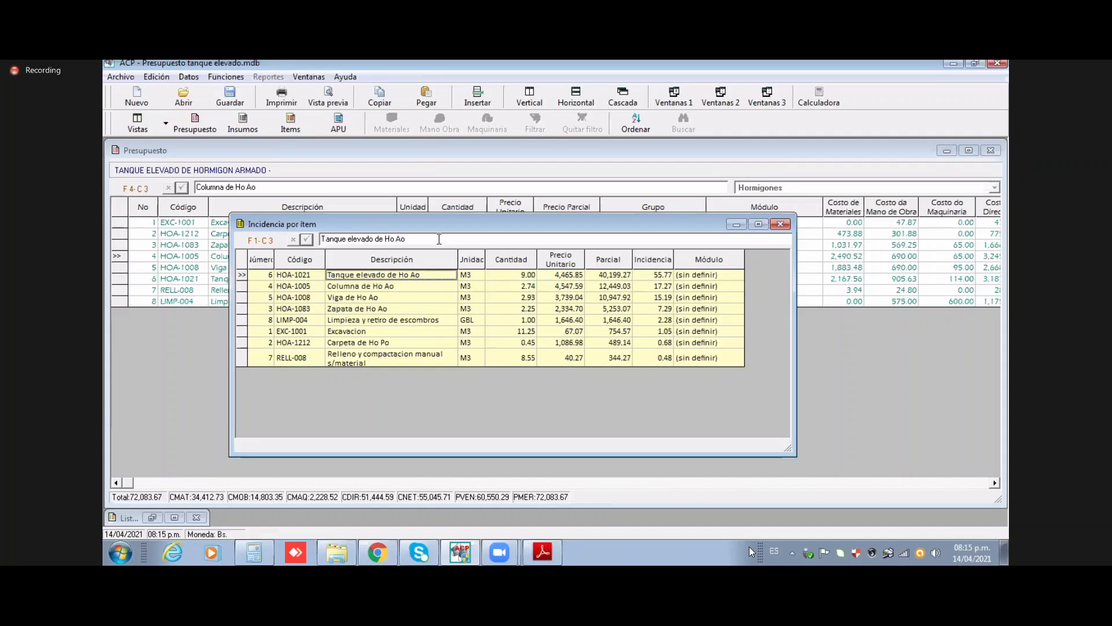
click(320, 154)
Step: Generate the Detalle de porcentajes report and review the Gastos Generales percentages of all items
click(269, 77)
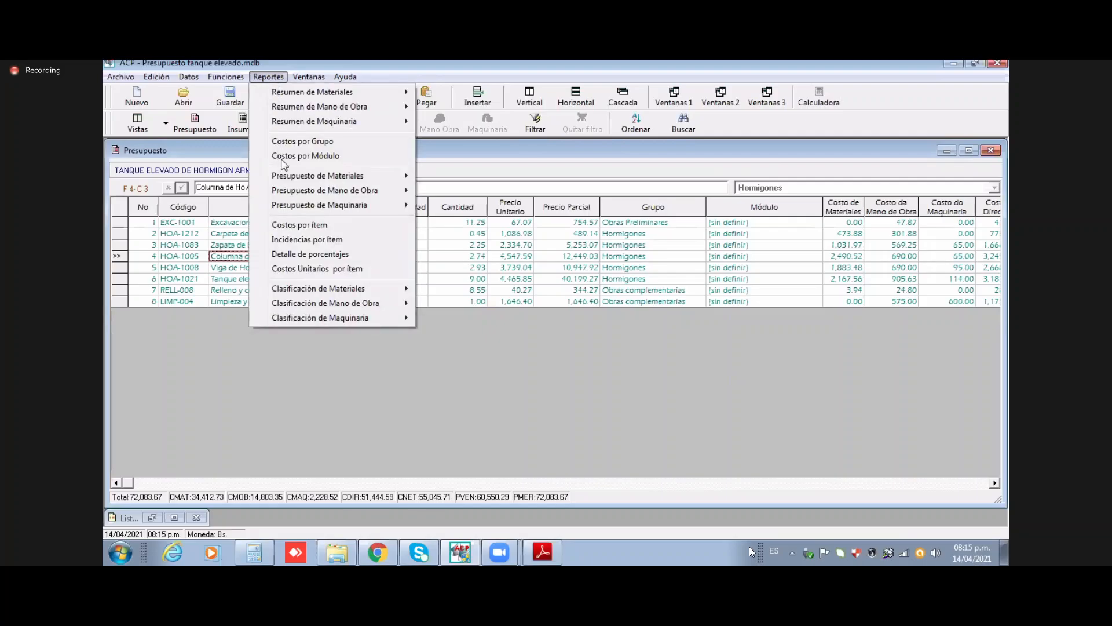
click(324, 254)
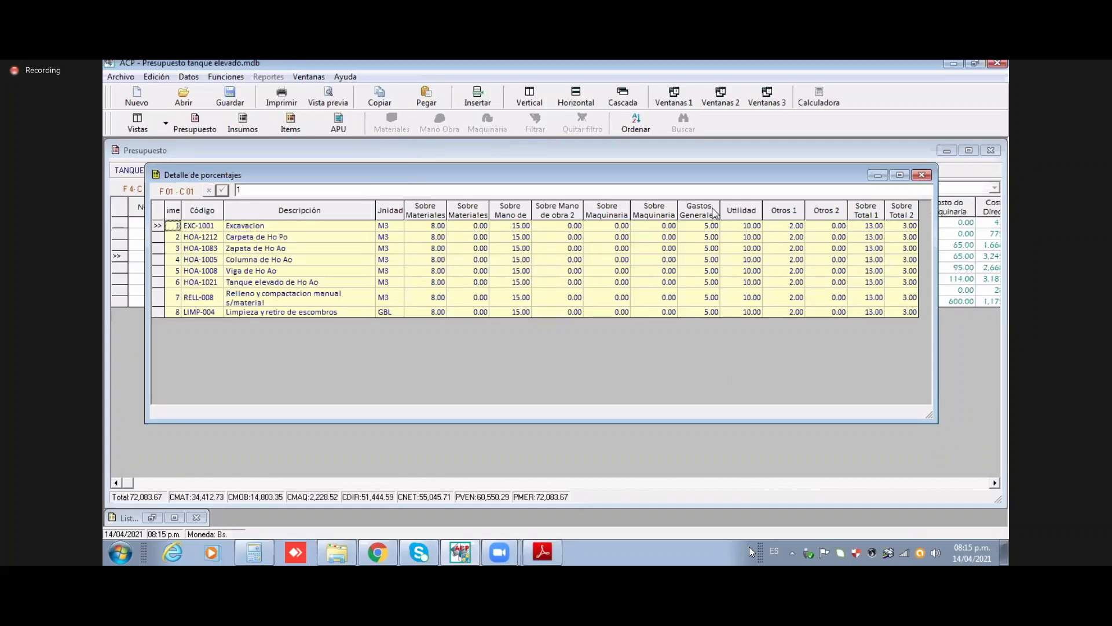
drag(704, 225, 704, 282)
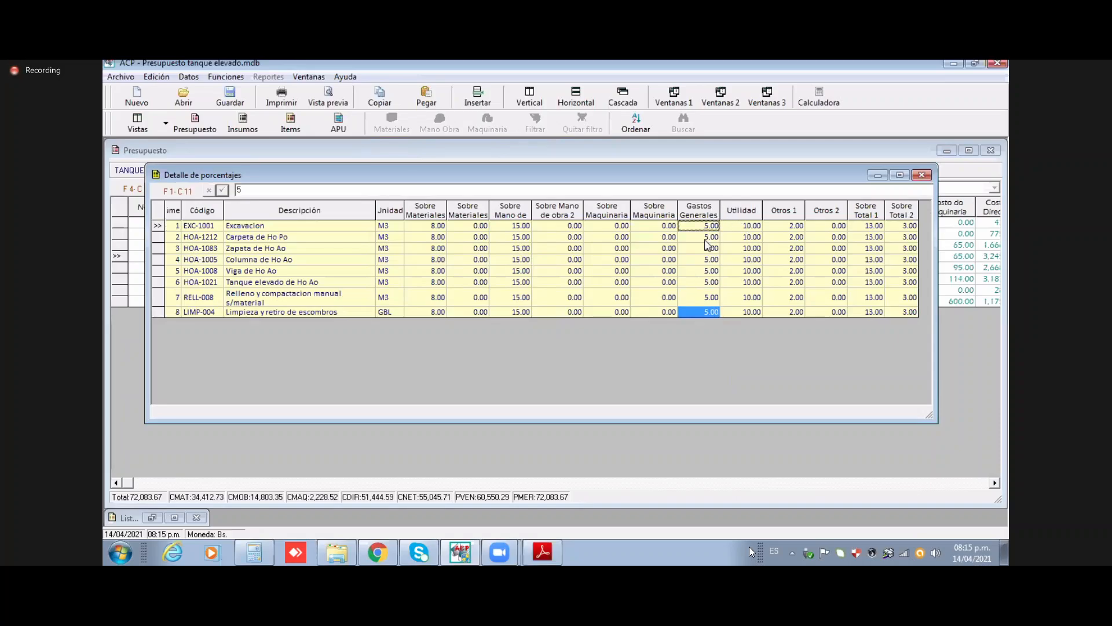
click(708, 248)
key(Down)
key(Down)
key(Down)
key(Down)
drag(704, 226, 710, 314)
Step: Review the Utilidad percentages of all items, including Tanque elevado de Ho Ao, and close the percentage report
click(746, 226)
drag(750, 230, 740, 324)
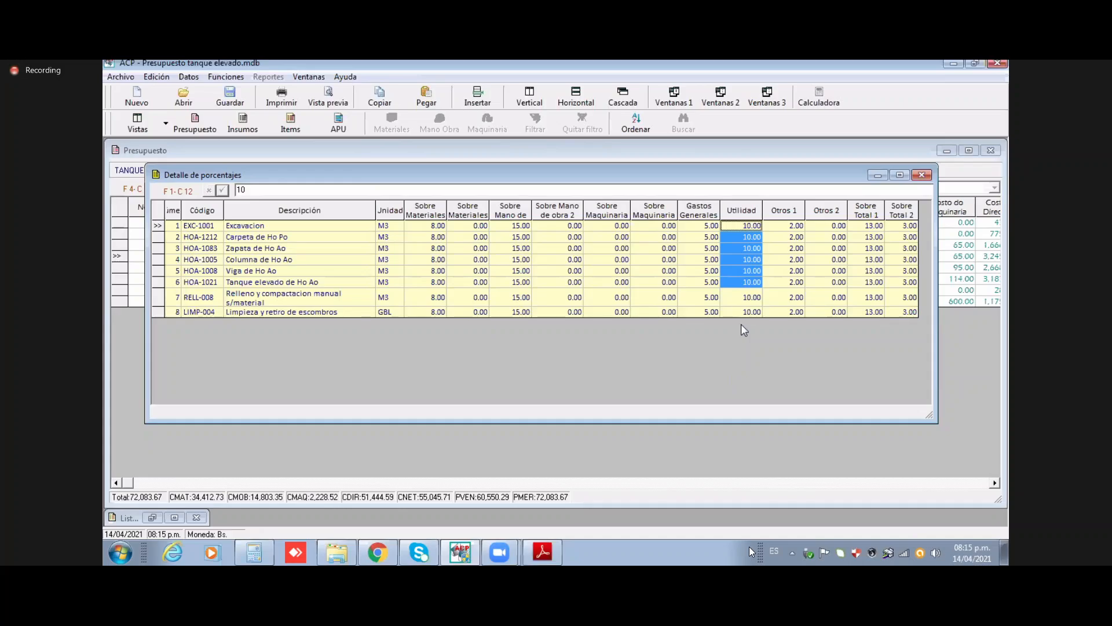
click(741, 227)
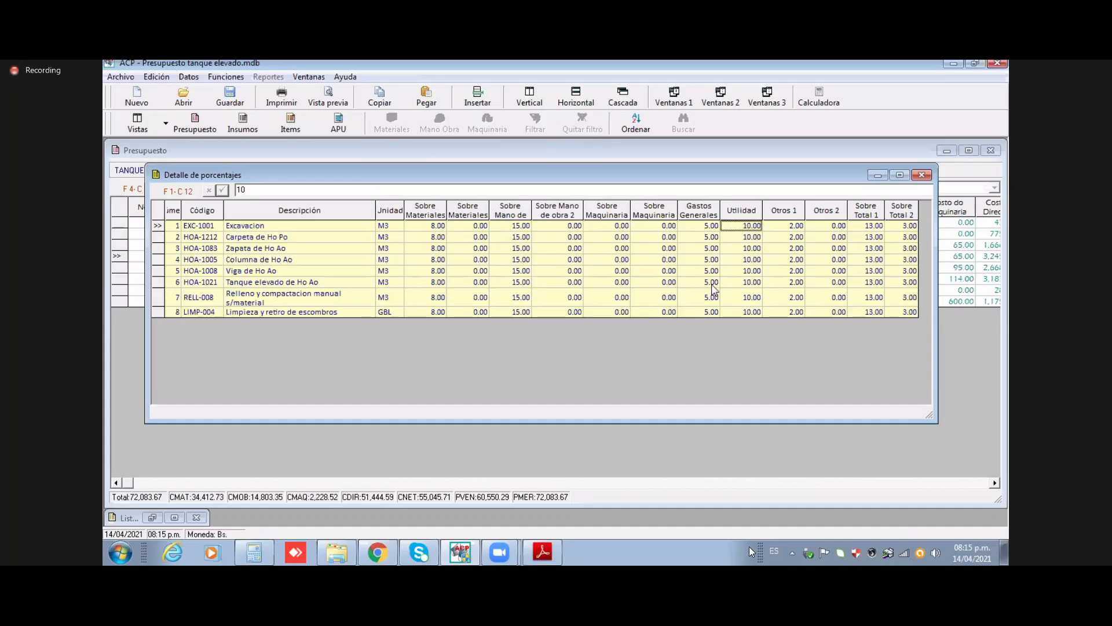
click(735, 283)
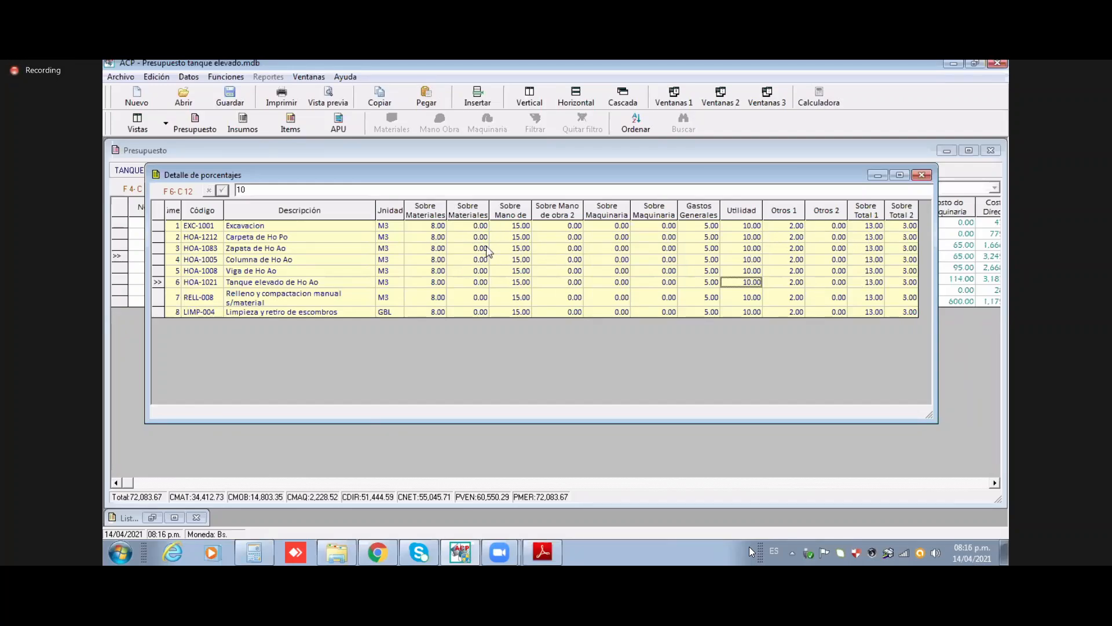
click(922, 174)
Step: Generate the Costos Unitarios por ítem report, review the price and cost columns of all items, and close it
click(268, 76)
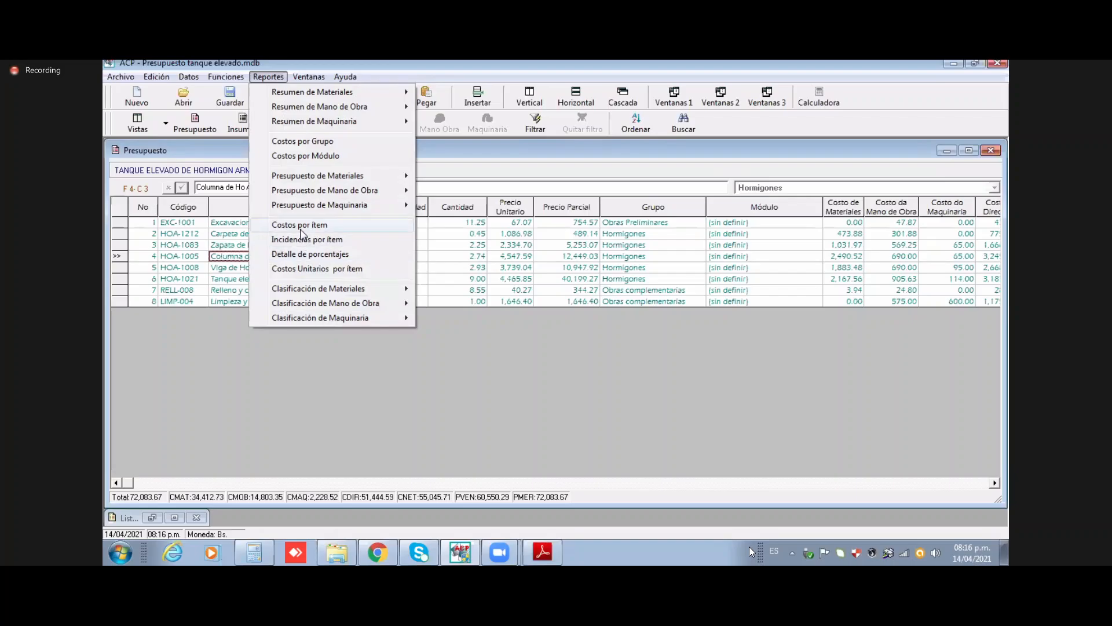
click(315, 269)
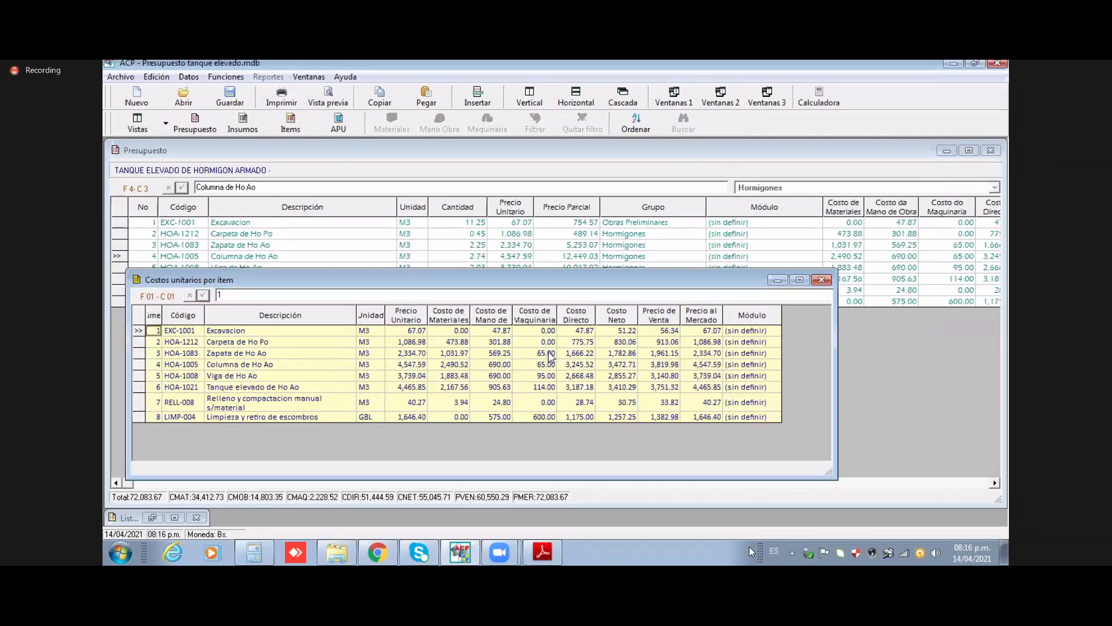
drag(418, 331, 694, 417)
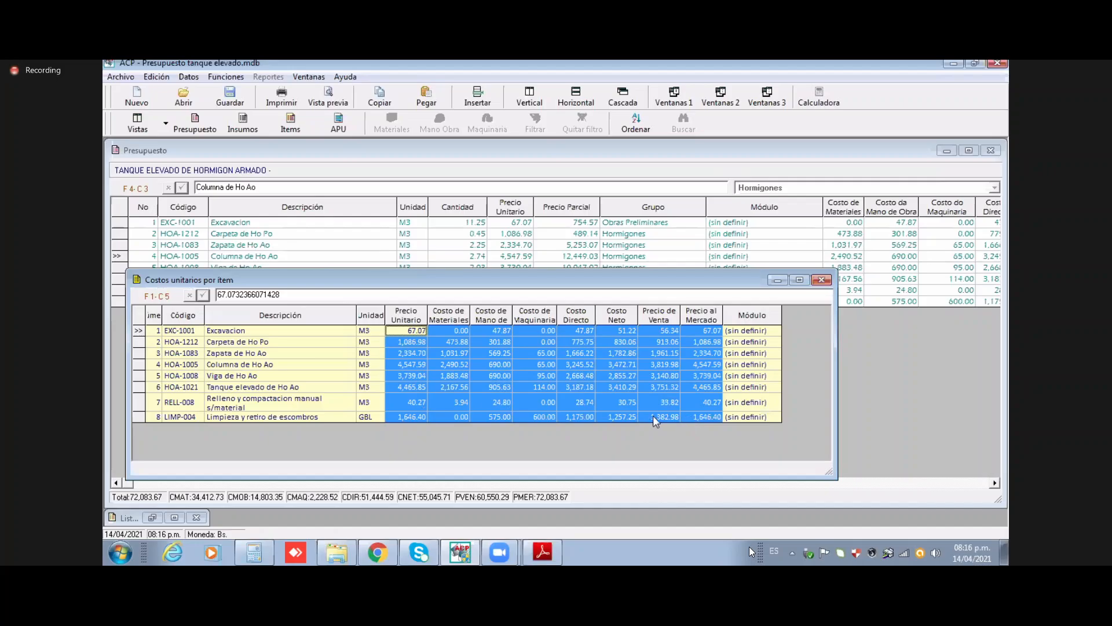
click(821, 280)
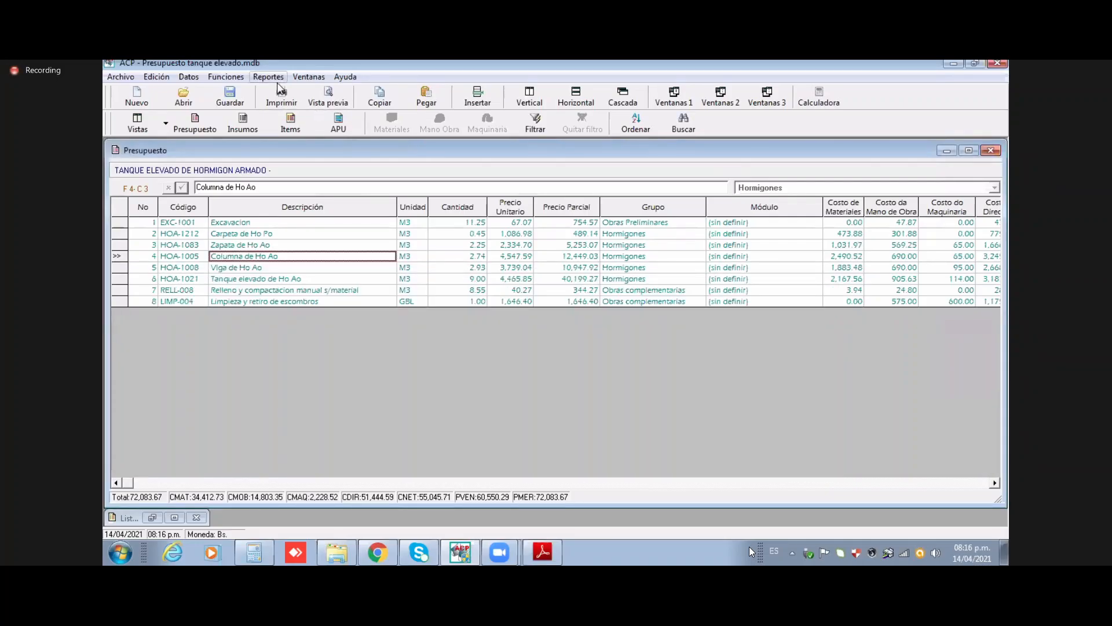
Step: Generate the materials classification report by group, review the material descriptions and their groups, and close it
click(268, 77)
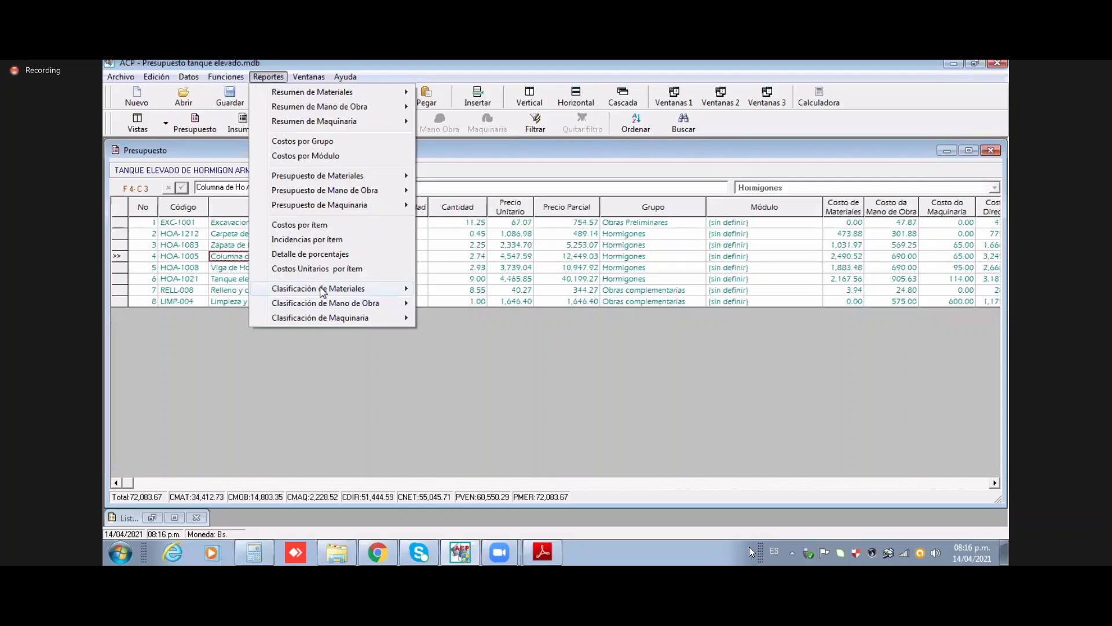
mouse_move(323, 293)
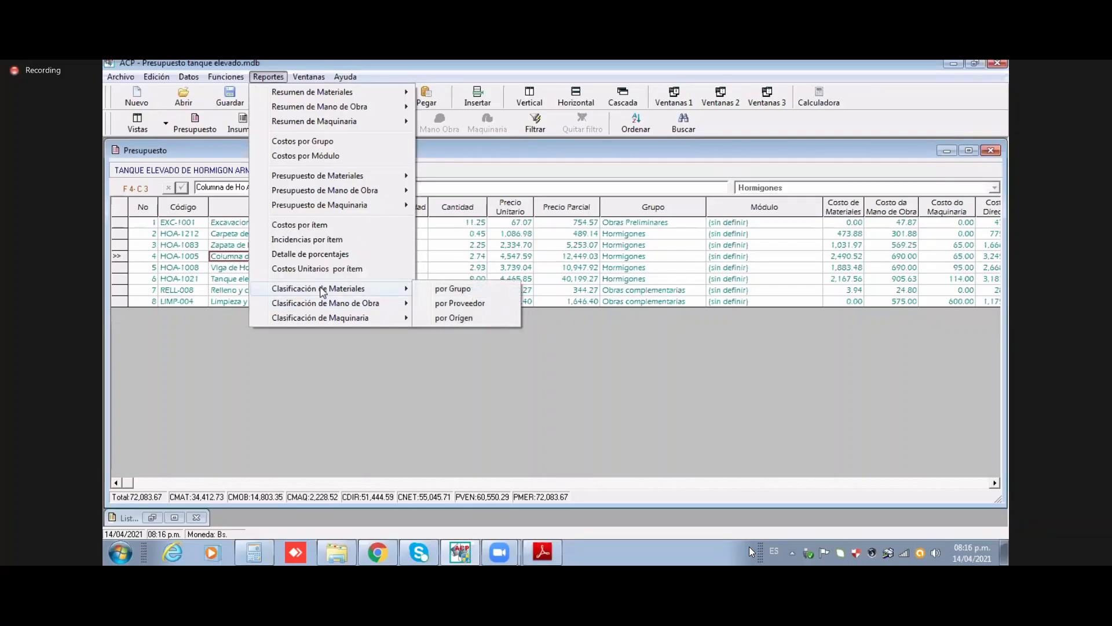
mouse_move(336, 100)
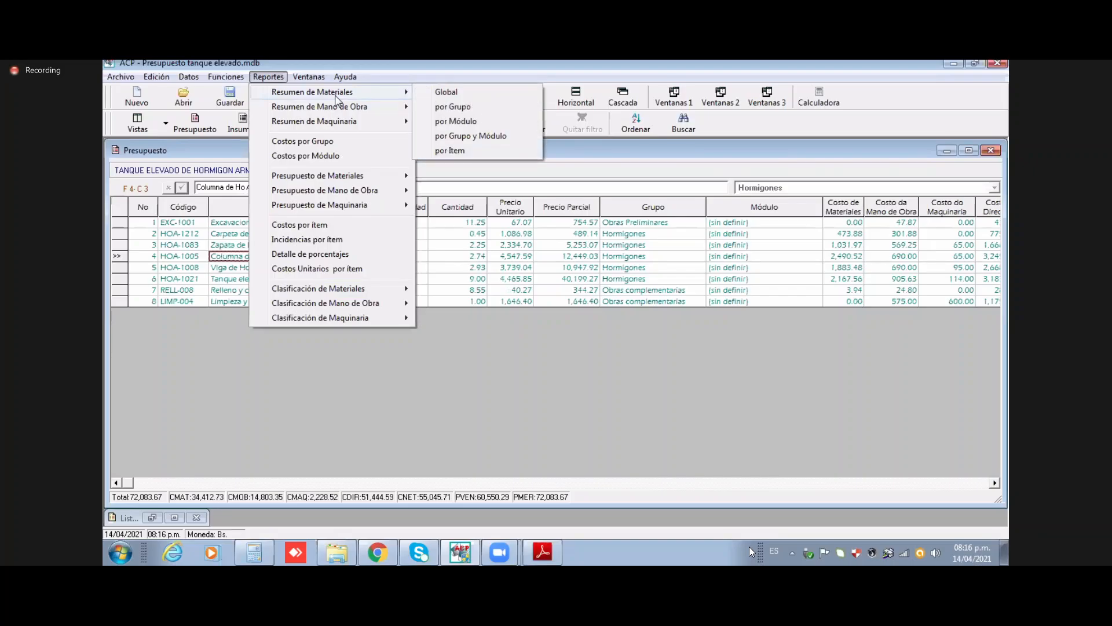
mouse_move(367, 292)
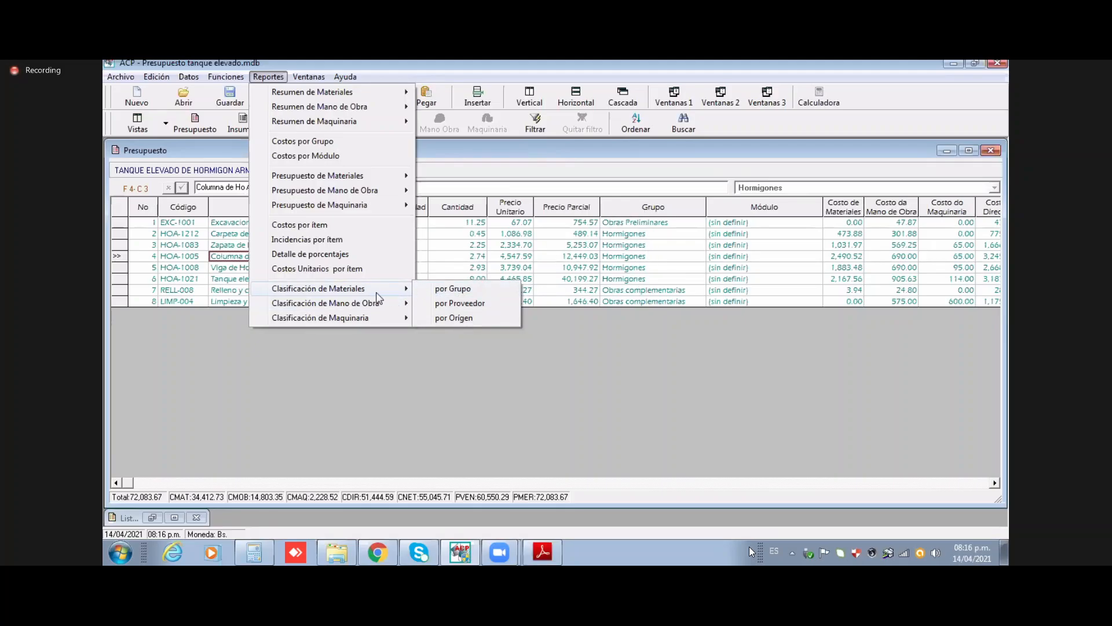
click(463, 287)
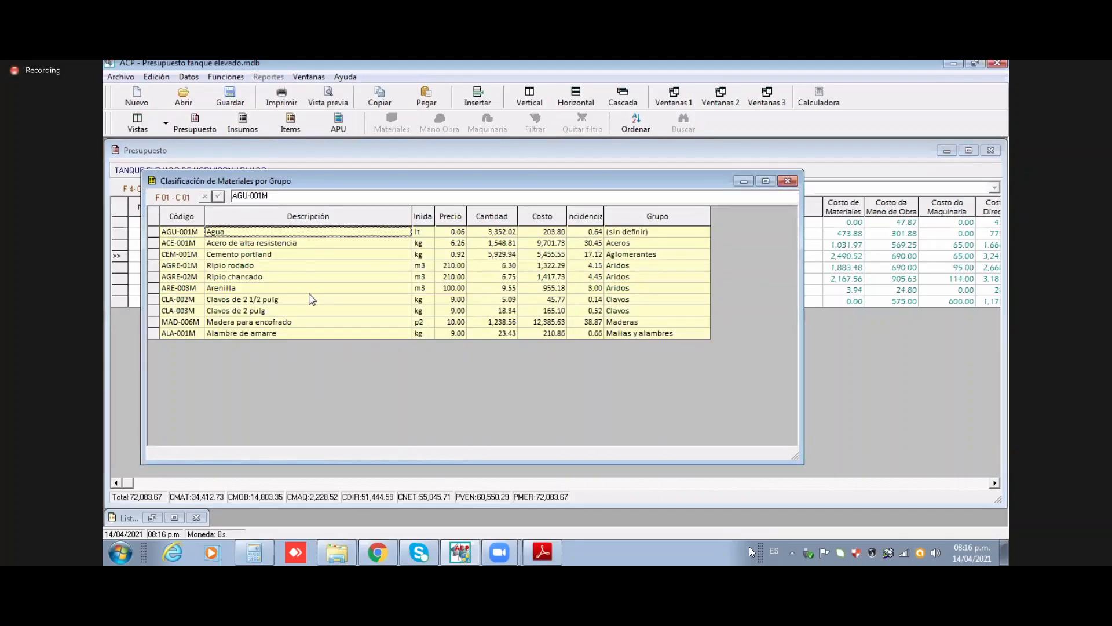
drag(285, 232, 285, 346)
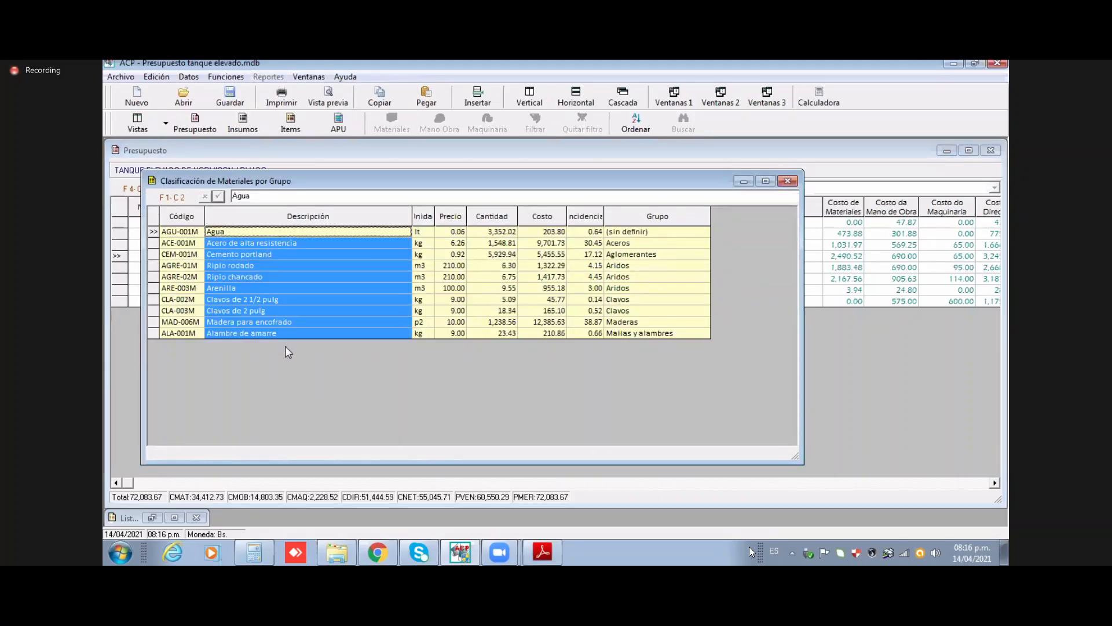
drag(644, 266, 644, 313)
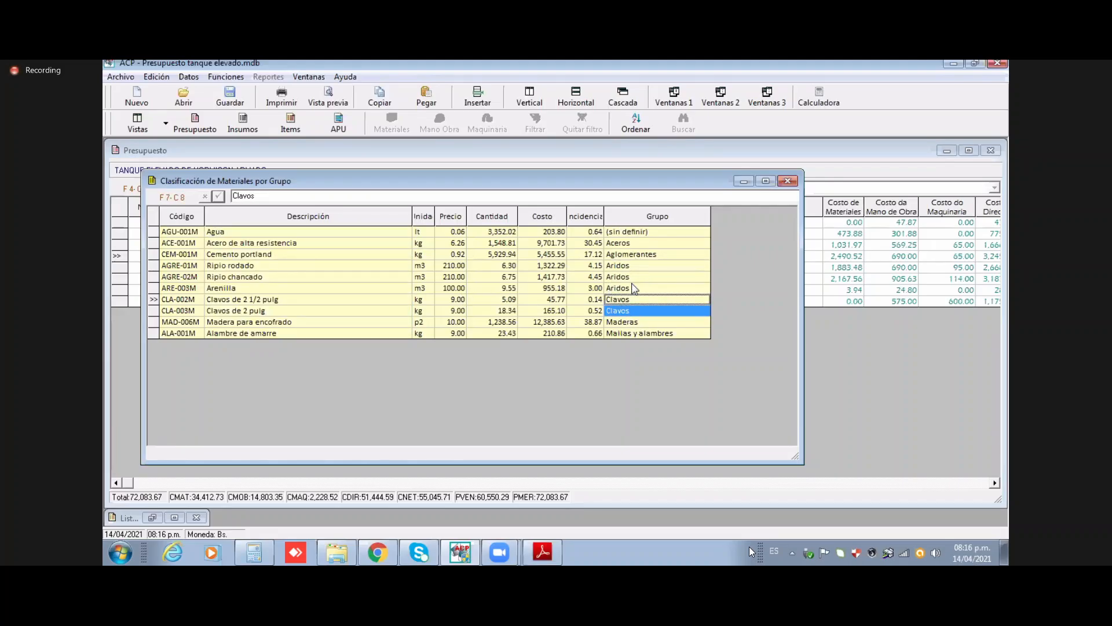
click(666, 217)
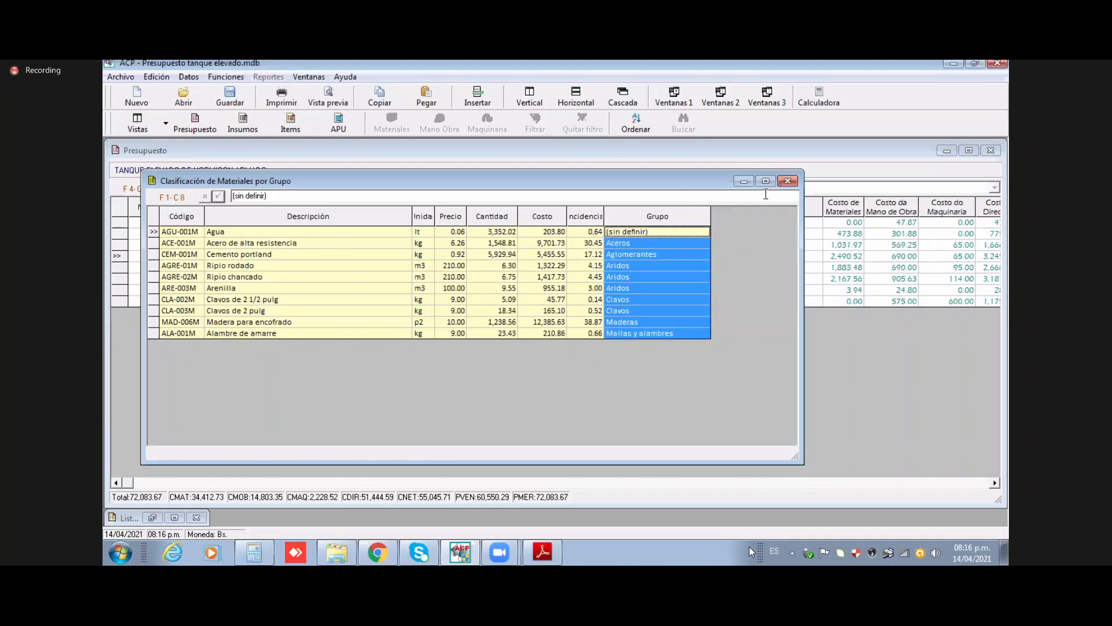
click(788, 181)
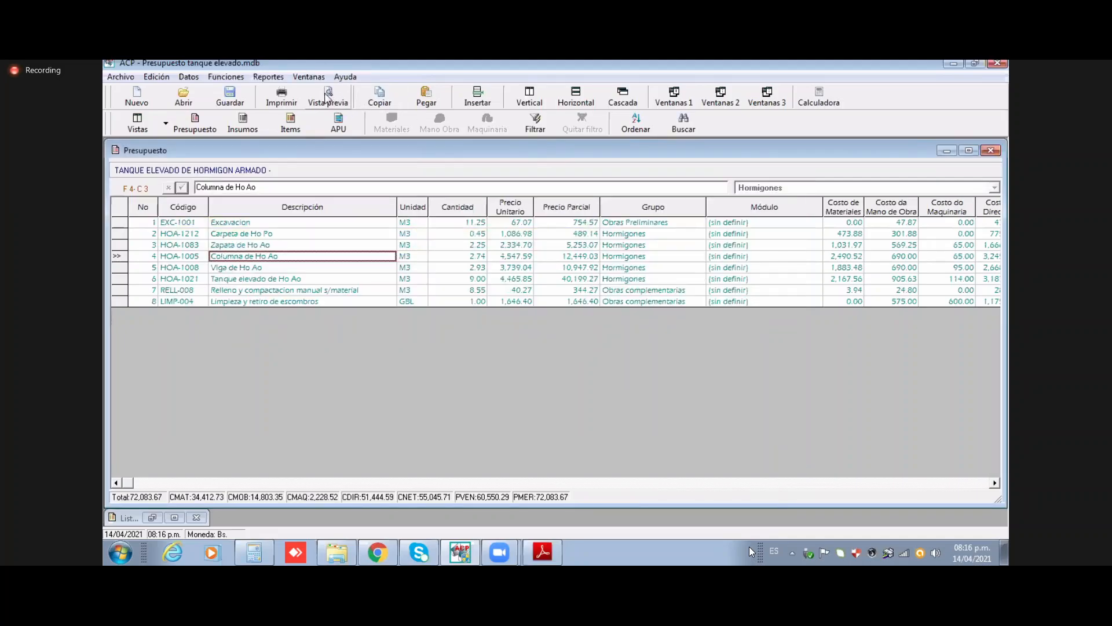
Step: Generate the labour (Mano de Obra) classification report by group, review it, and close it
click(269, 76)
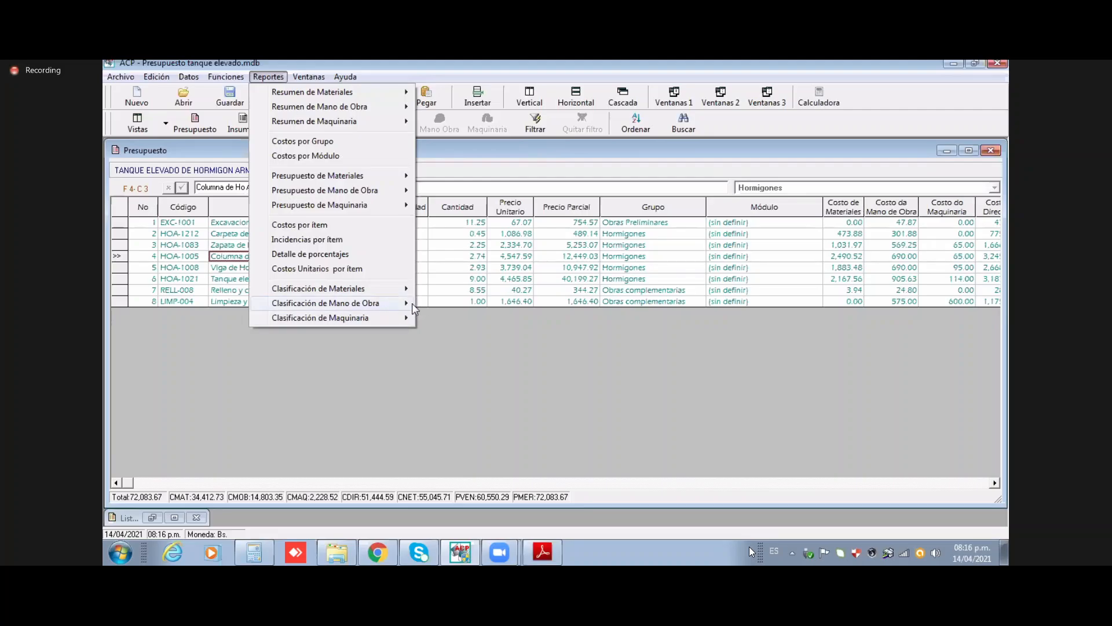
mouse_move(408, 303)
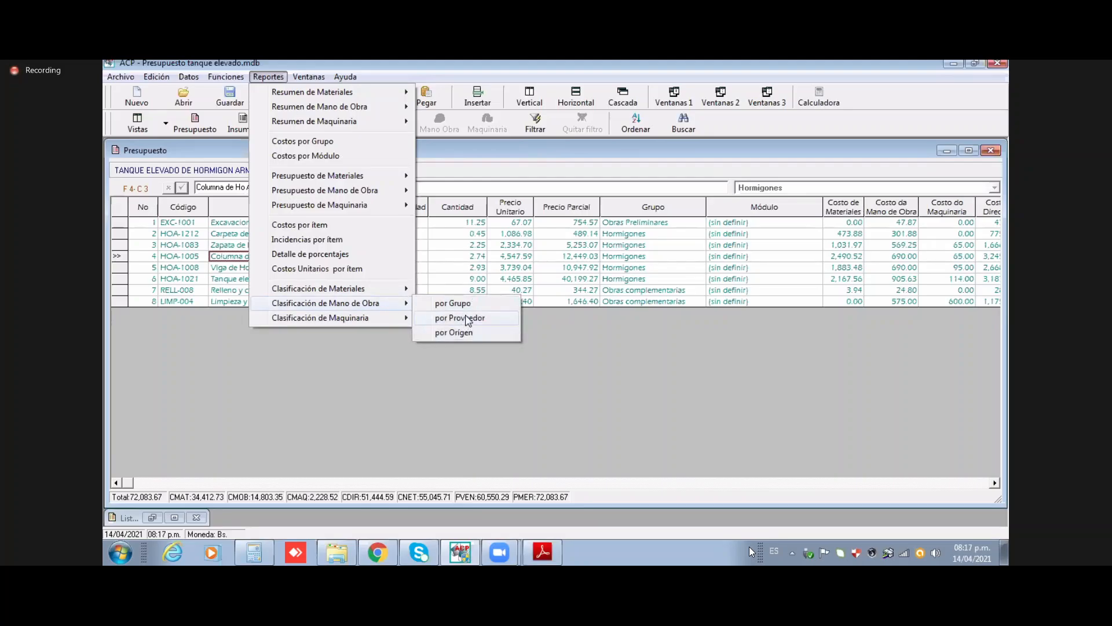
click(455, 303)
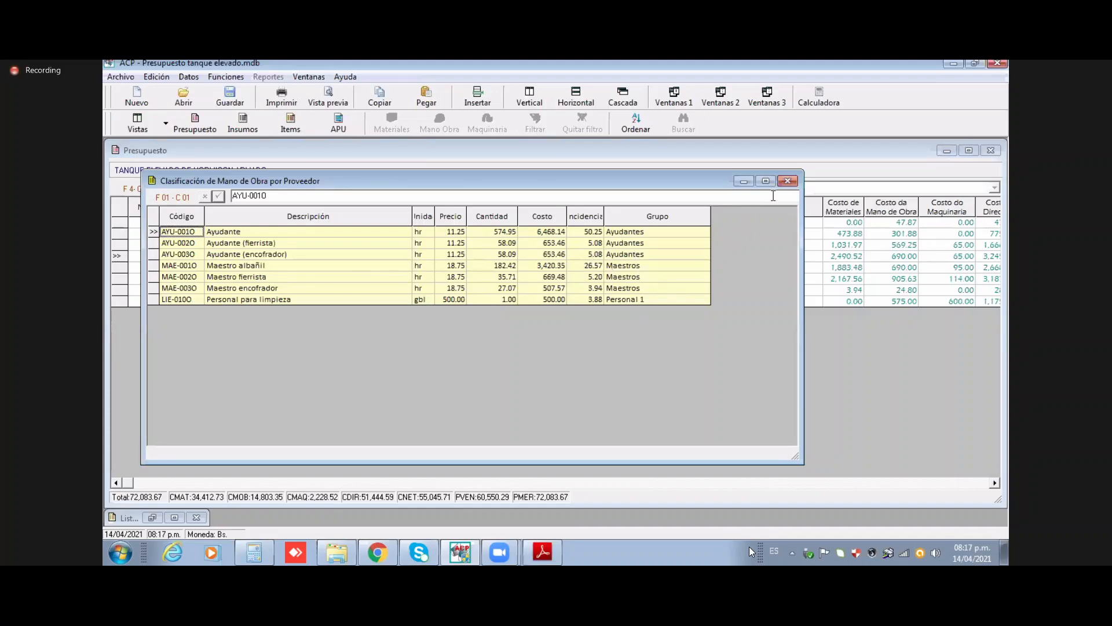
click(788, 181)
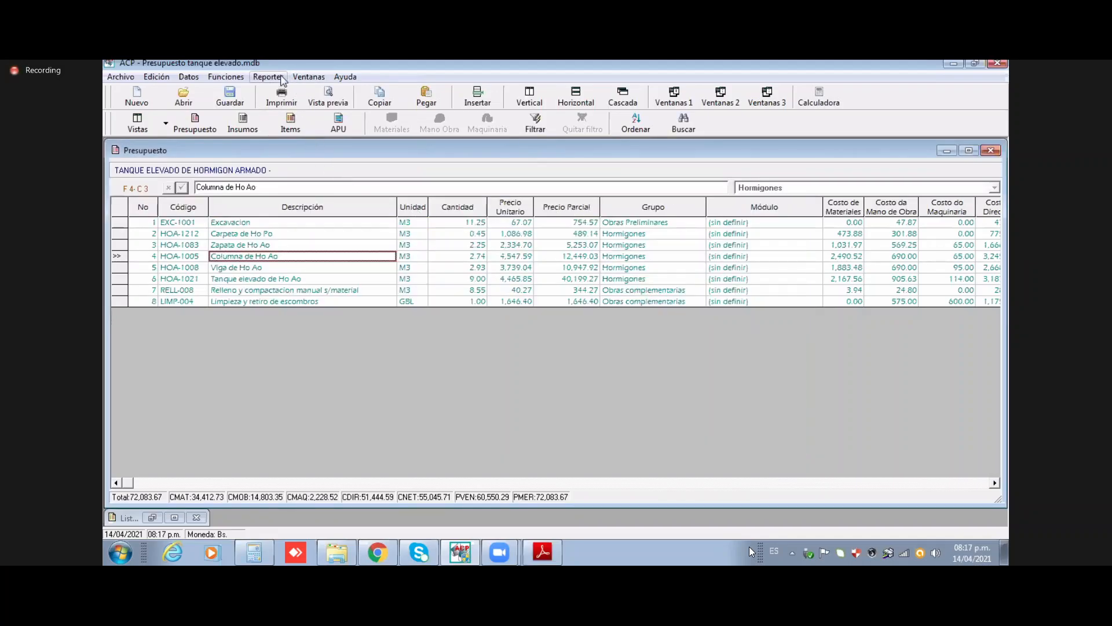
Step: Open the Resumen de Presupuesto to view the overall cost summary of the elevated tank budget
click(269, 77)
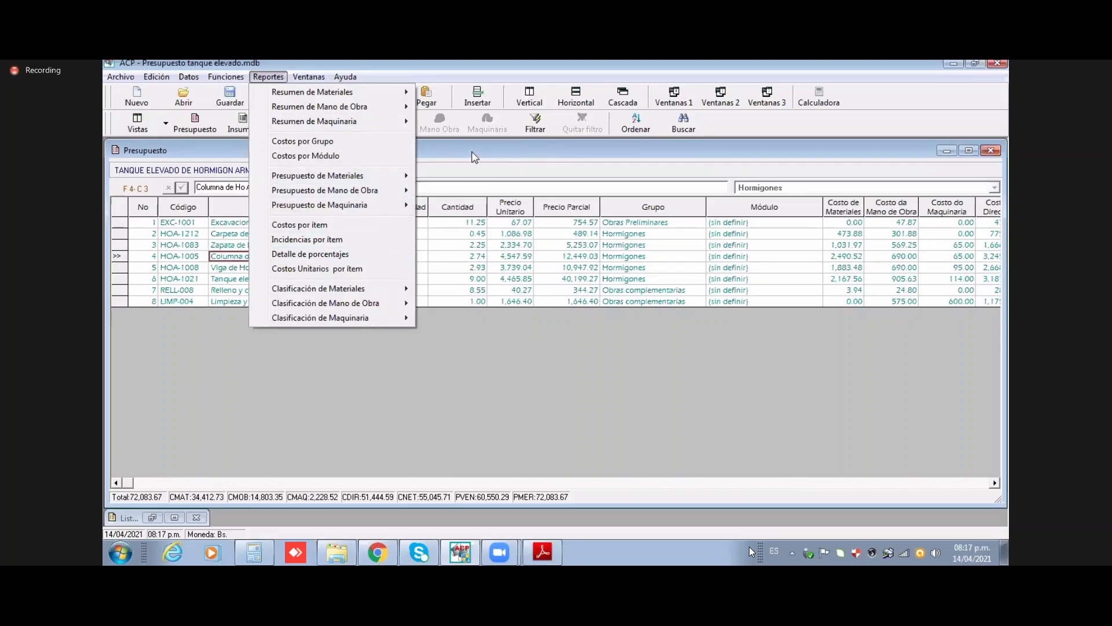
click(238, 139)
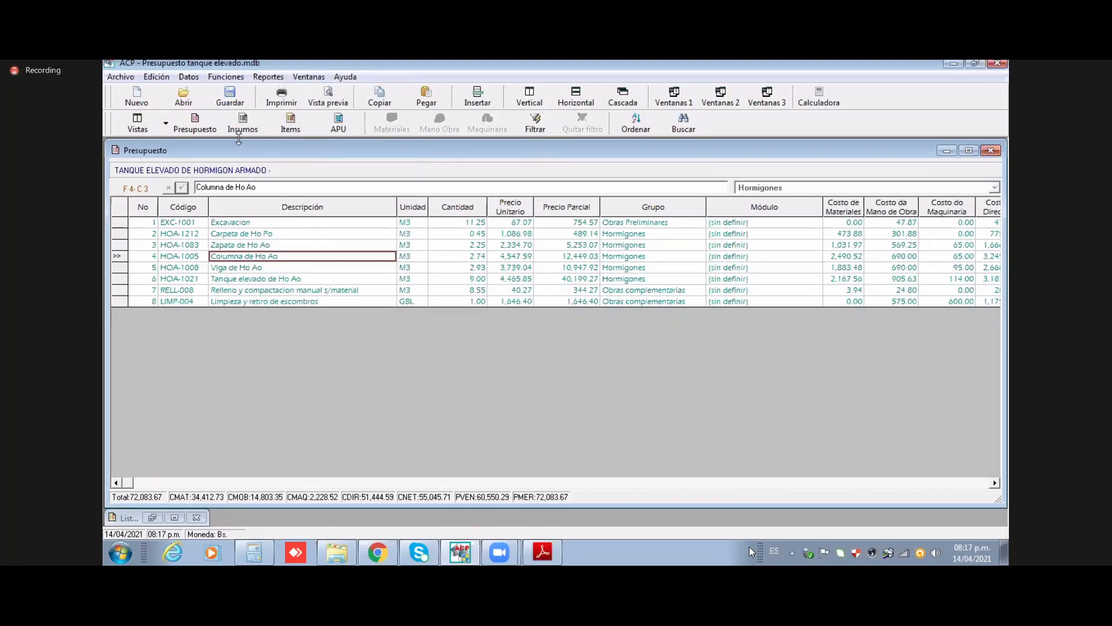
click(180, 80)
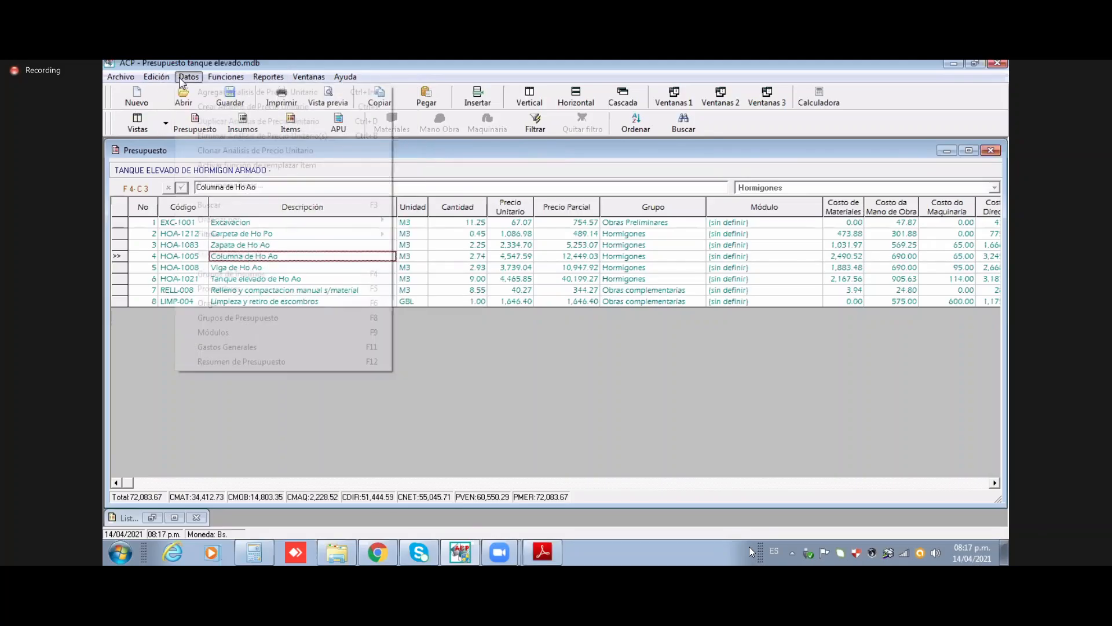
click(242, 365)
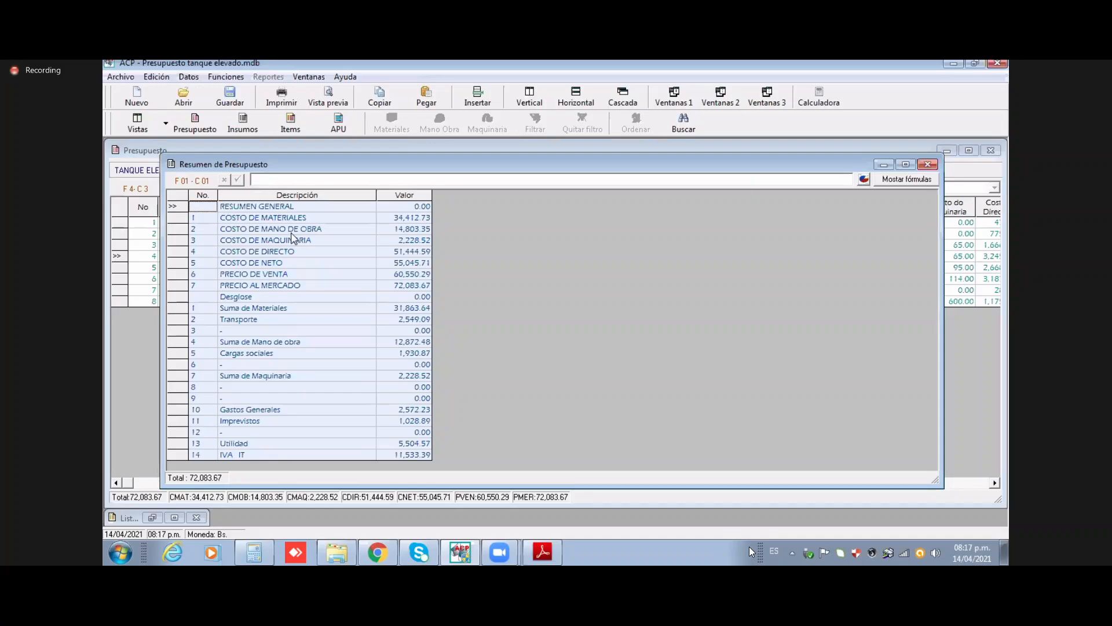
Step: Review the general summary values in the Resumen de Presupuesto, from Costo de Materiales through Precio al Mercado
drag(283, 218, 399, 293)
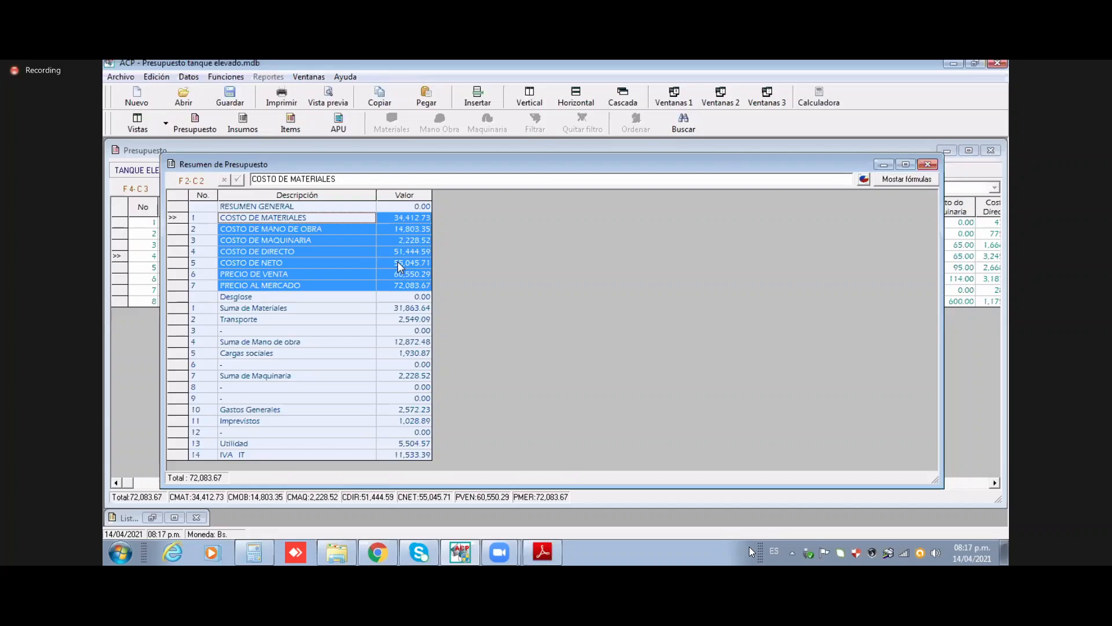
click(385, 223)
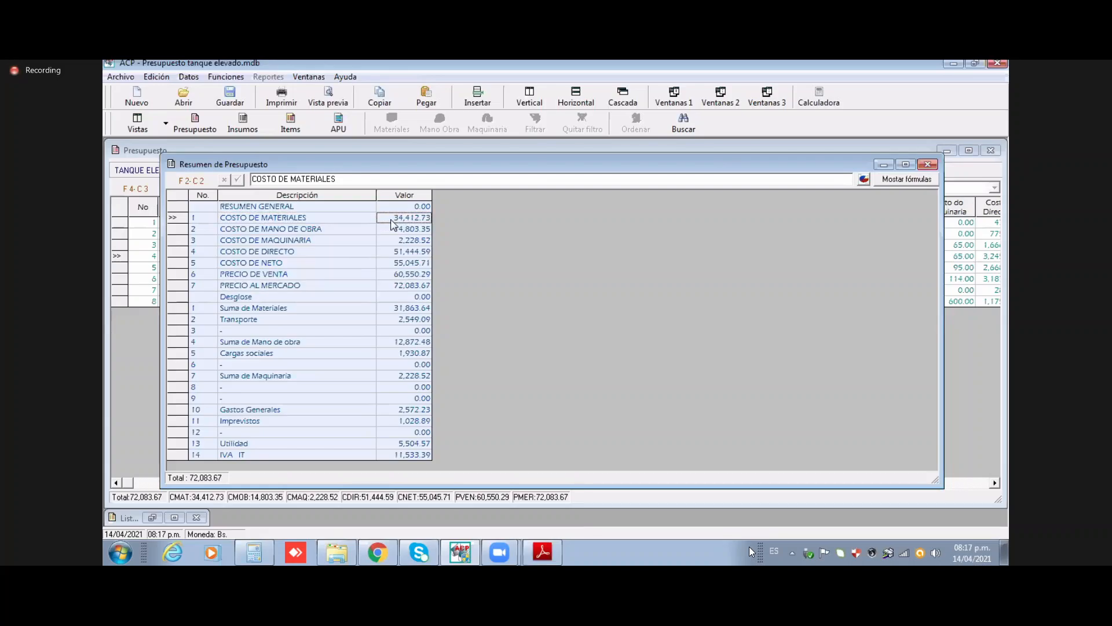
drag(407, 222, 411, 232)
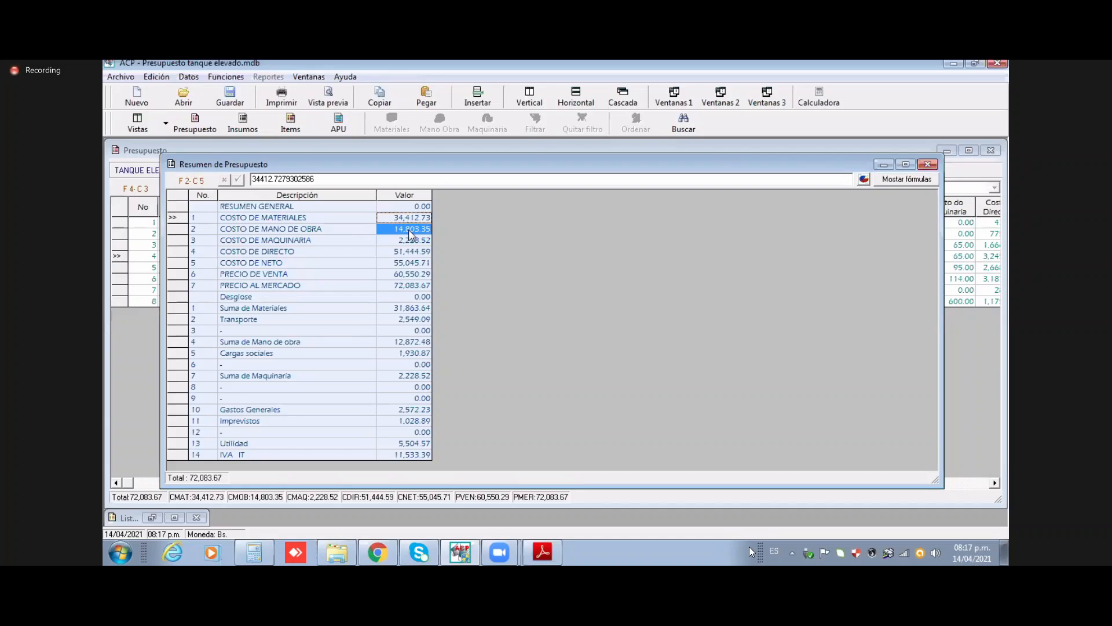
mouse_move(410, 233)
mouse_down()
mouse_move(404, 325)
mouse_move(404, 246)
mouse_up()
click(397, 253)
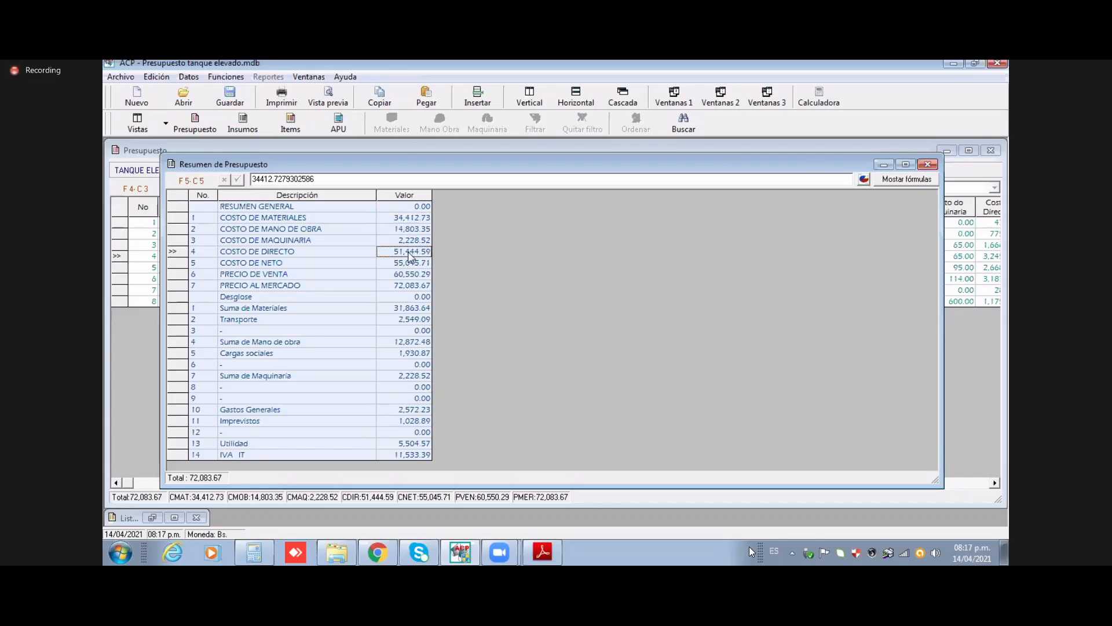
click(411, 257)
click(396, 263)
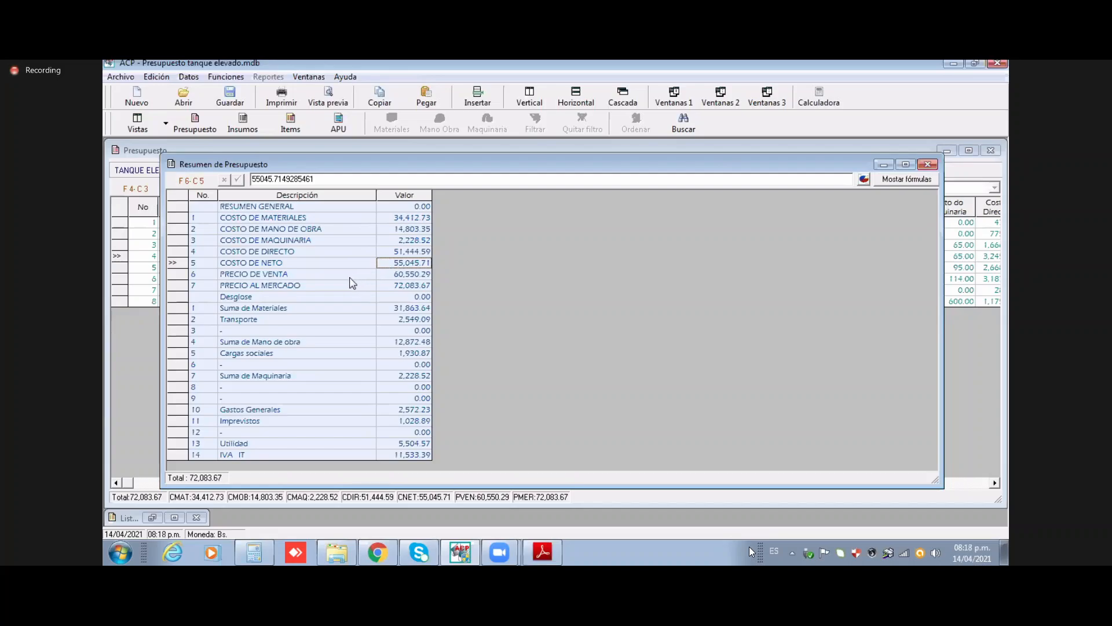
click(396, 274)
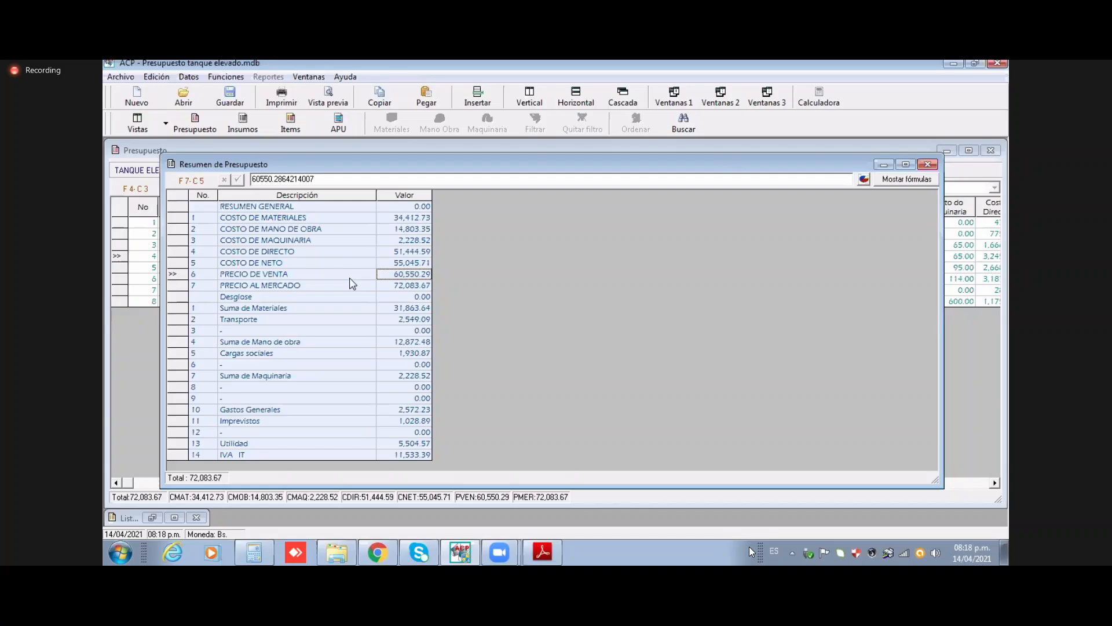
click(401, 287)
drag(410, 219, 410, 288)
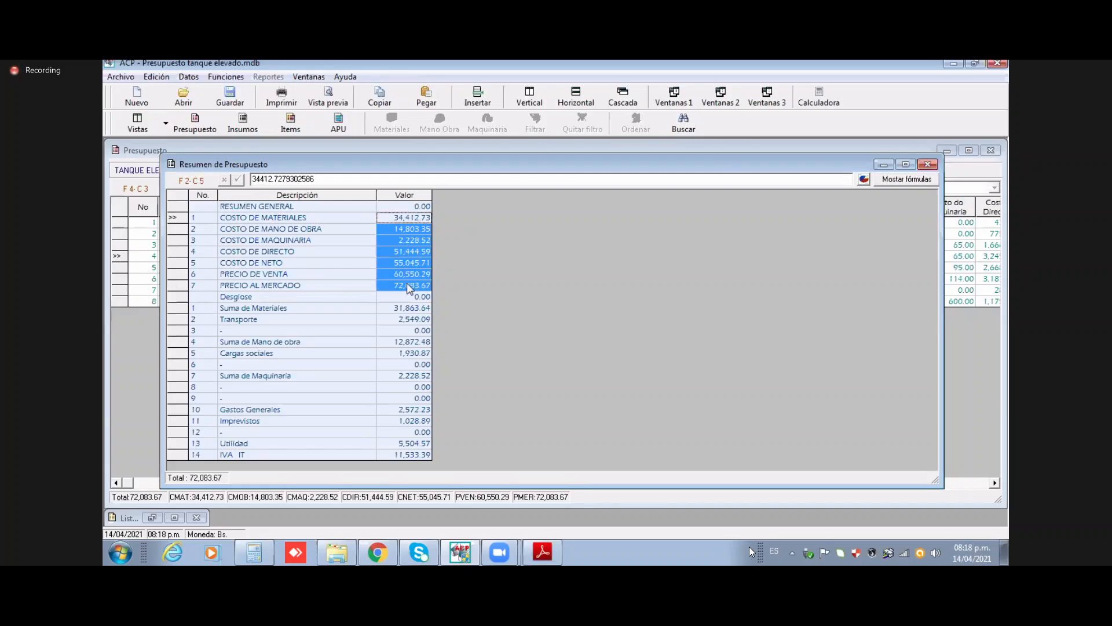
click(329, 299)
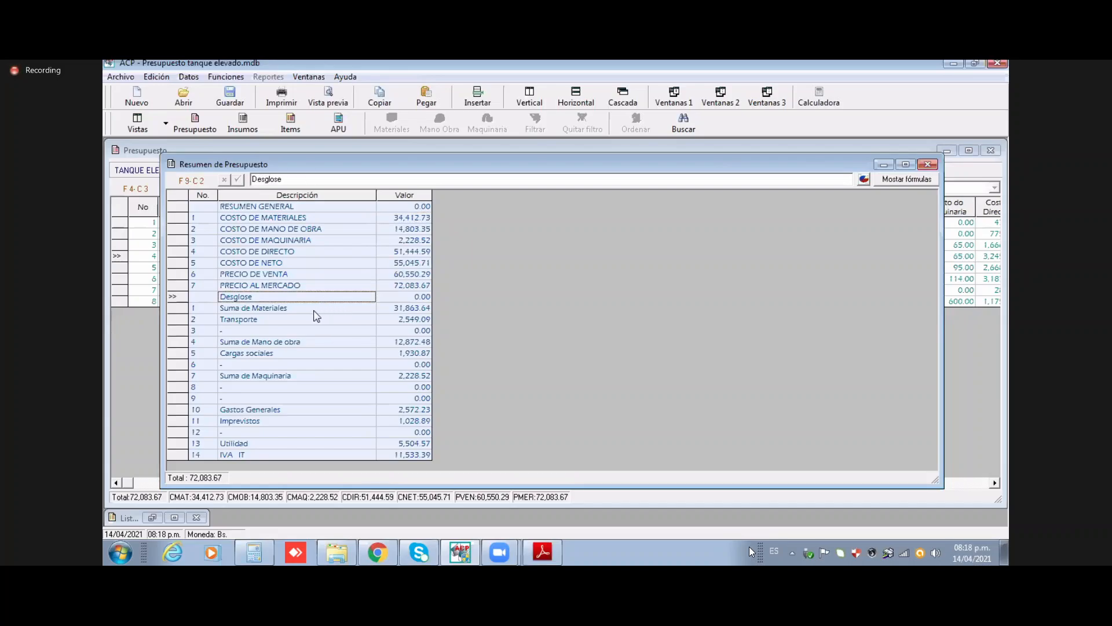
Step: Review the Desglose values for materials, transport, labour, Cargas sociales and machinery against the general summary
click(409, 220)
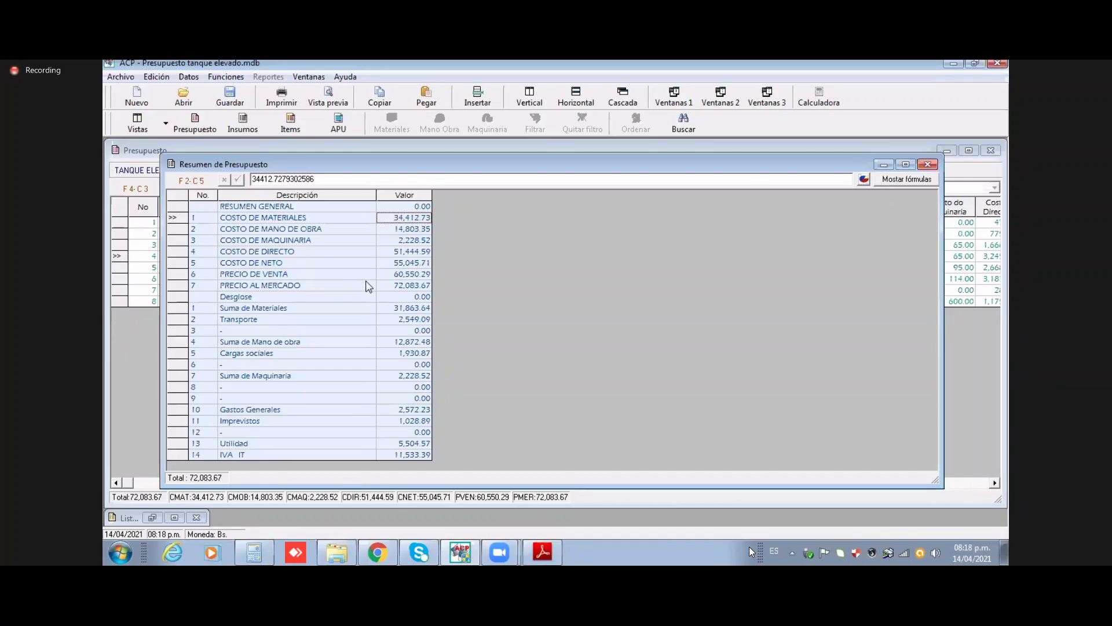
click(401, 311)
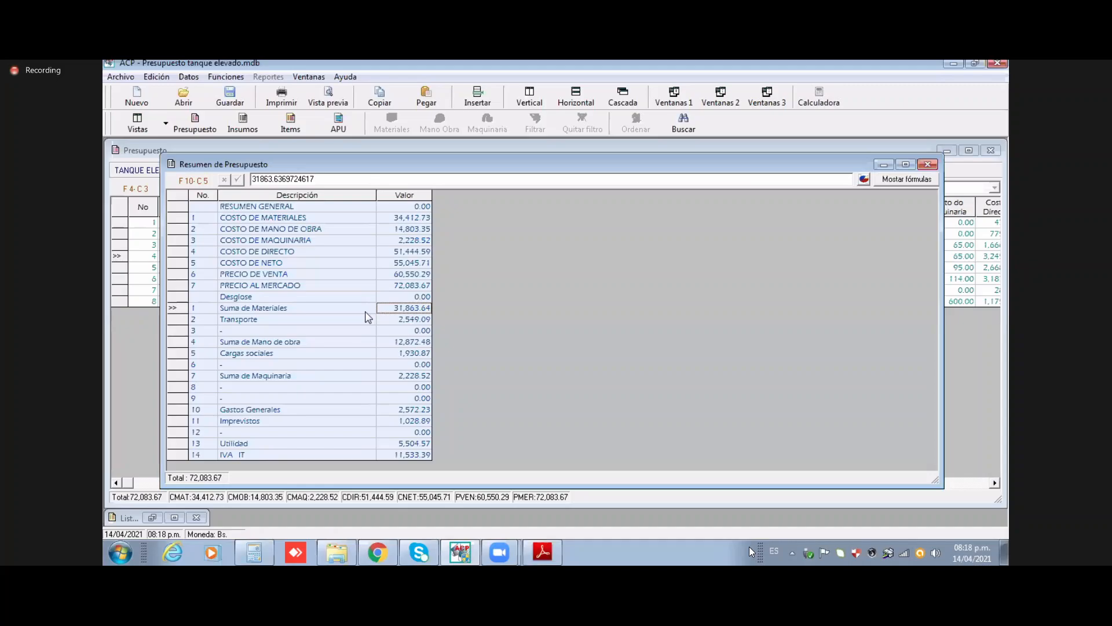
click(400, 319)
drag(399, 313, 400, 316)
click(414, 342)
click(413, 354)
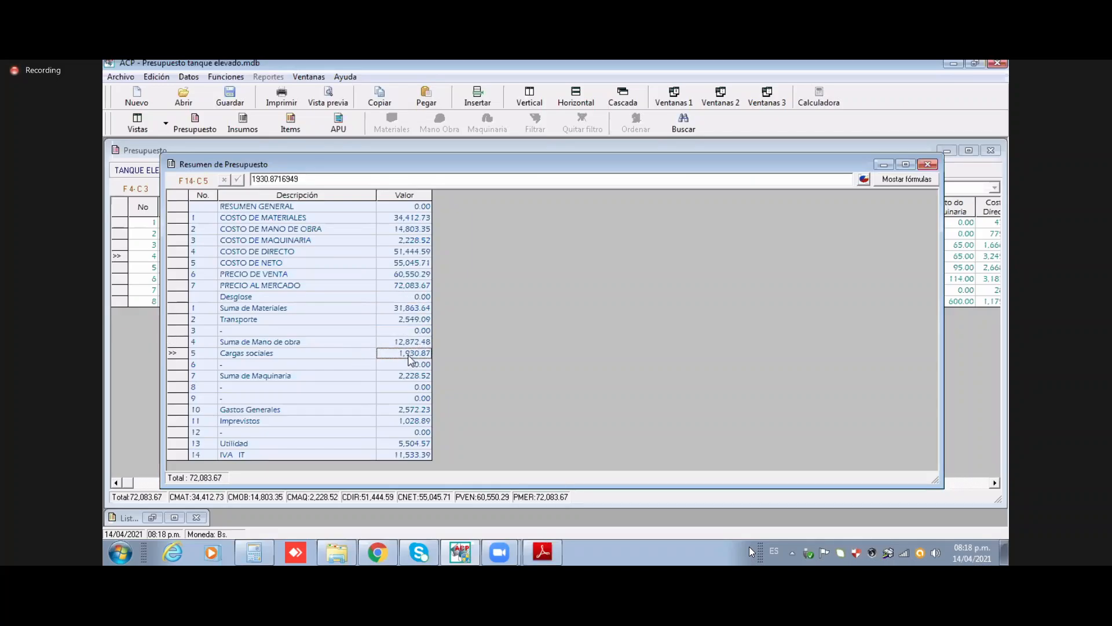
click(413, 344)
shift+click(414, 356)
click(404, 386)
key(Up)
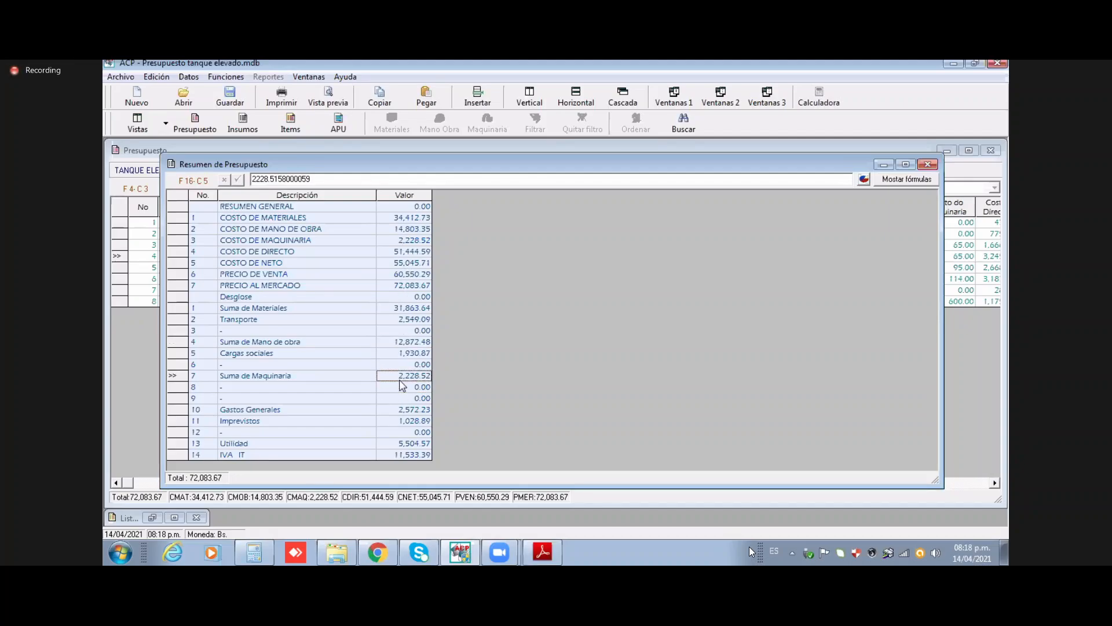
Step: Review the Desglose values for Gastos Generales, Imprevistos, Utilidad and IVA IT
click(404, 410)
click(395, 423)
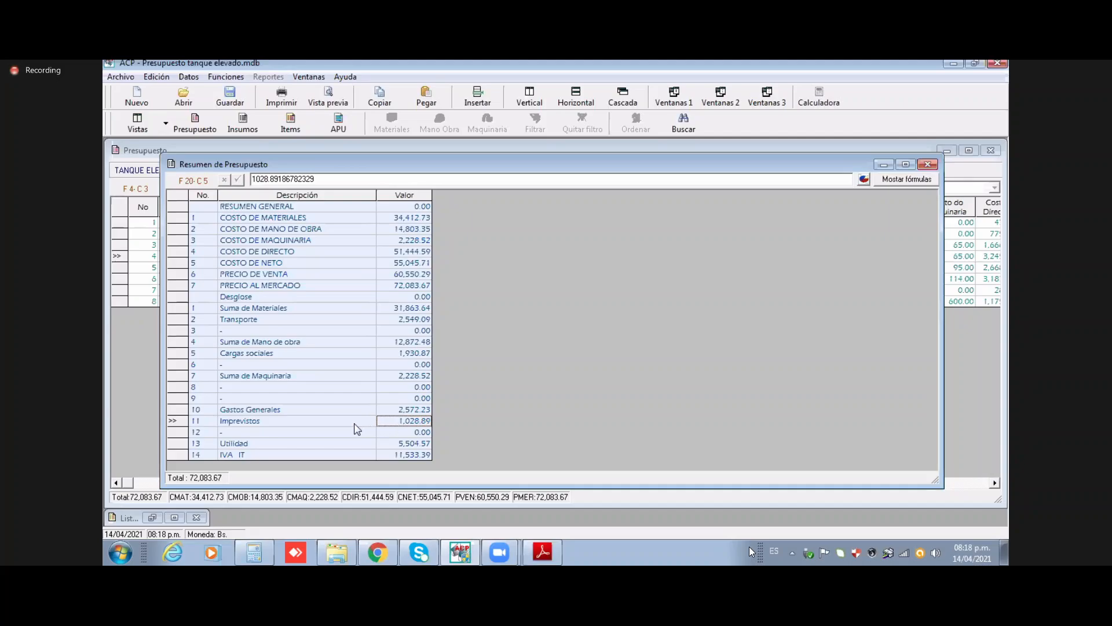
click(406, 445)
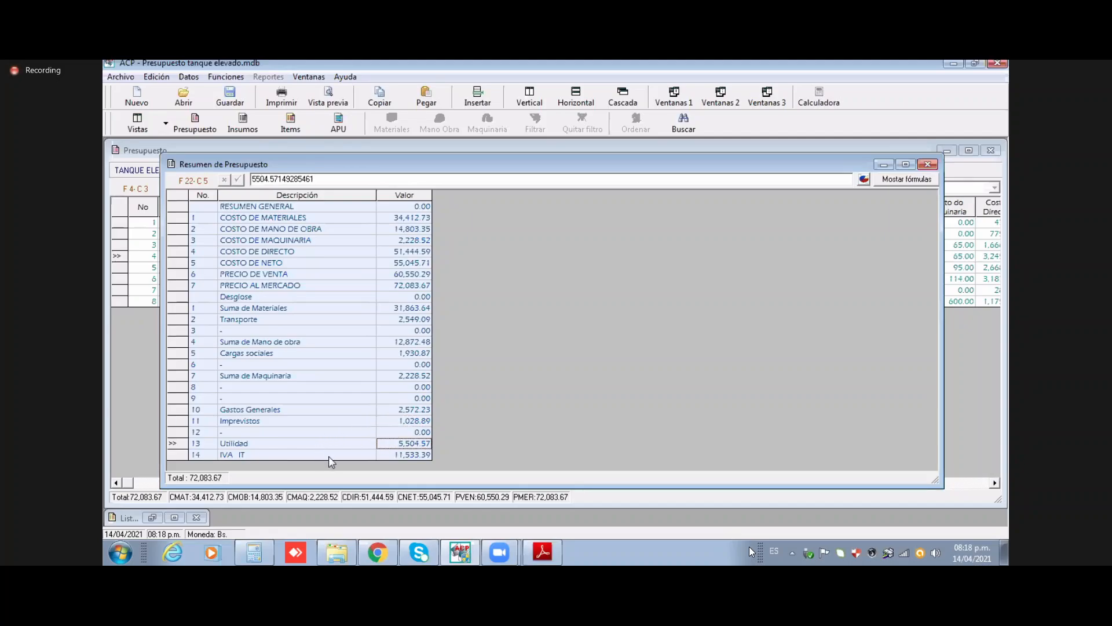
click(411, 455)
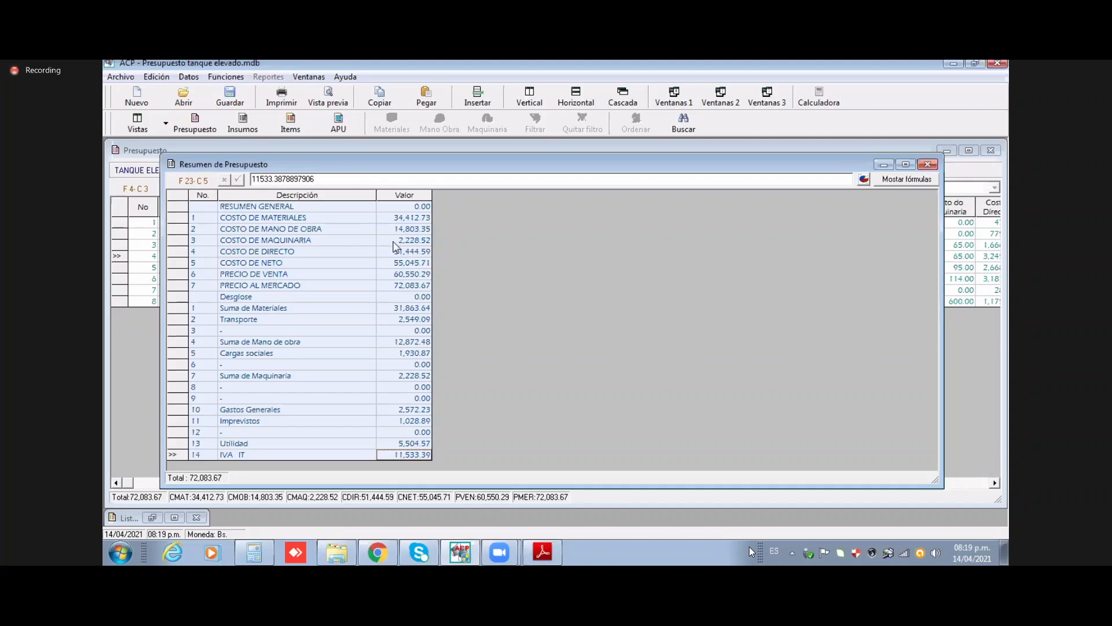
click(403, 446)
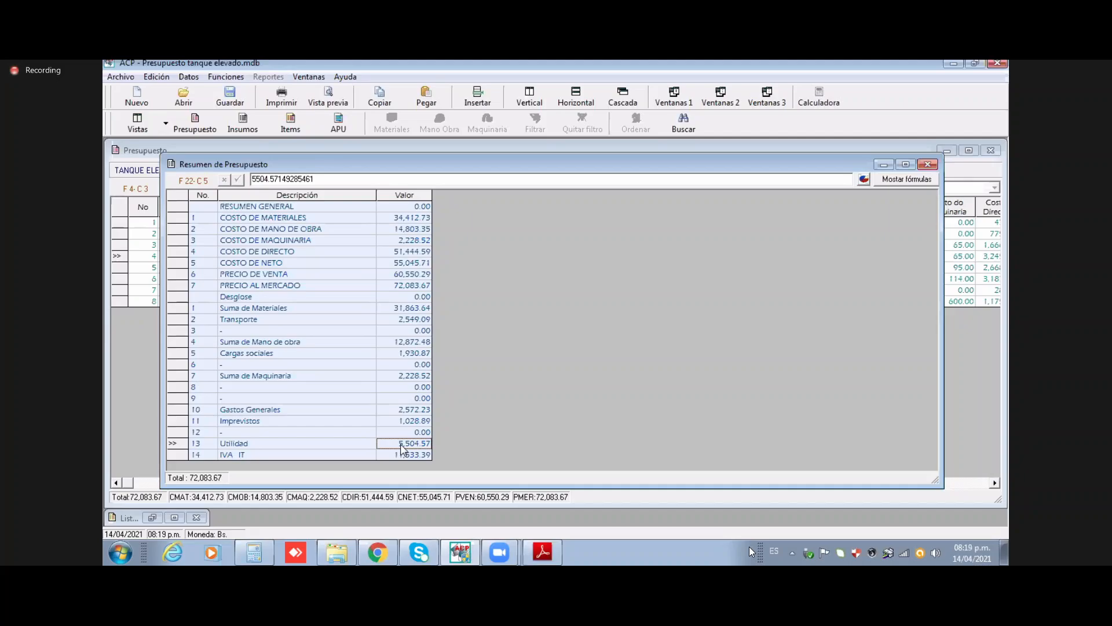
click(404, 455)
click(405, 446)
Step: Display the Relacion Porcentual pie chart of the budget, then close the chart and the Resumen de Presupuesto
click(864, 179)
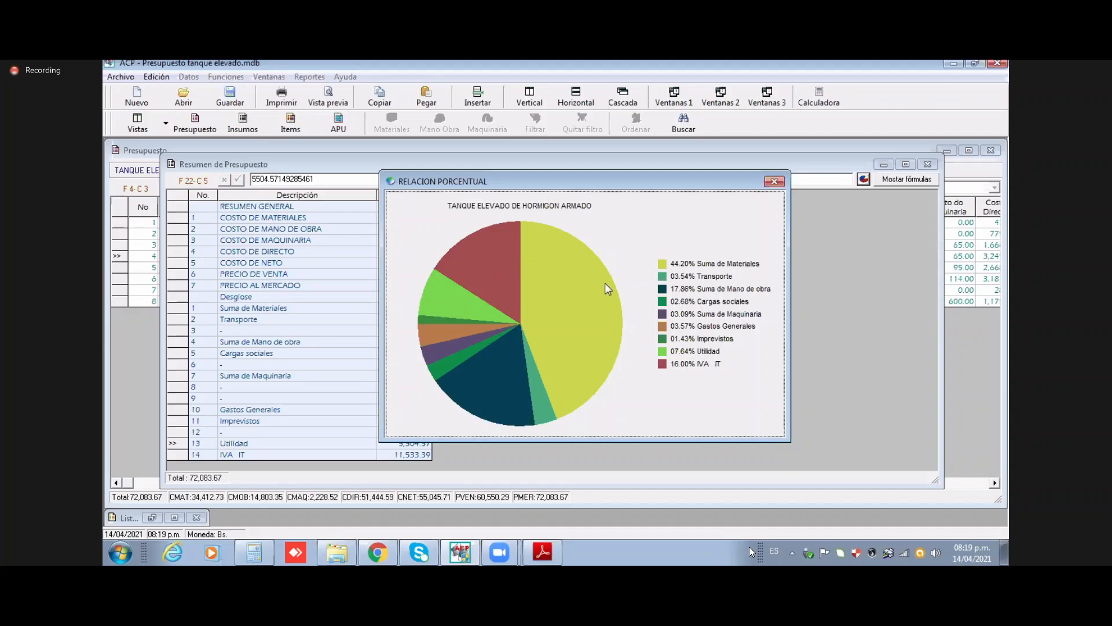
click(774, 183)
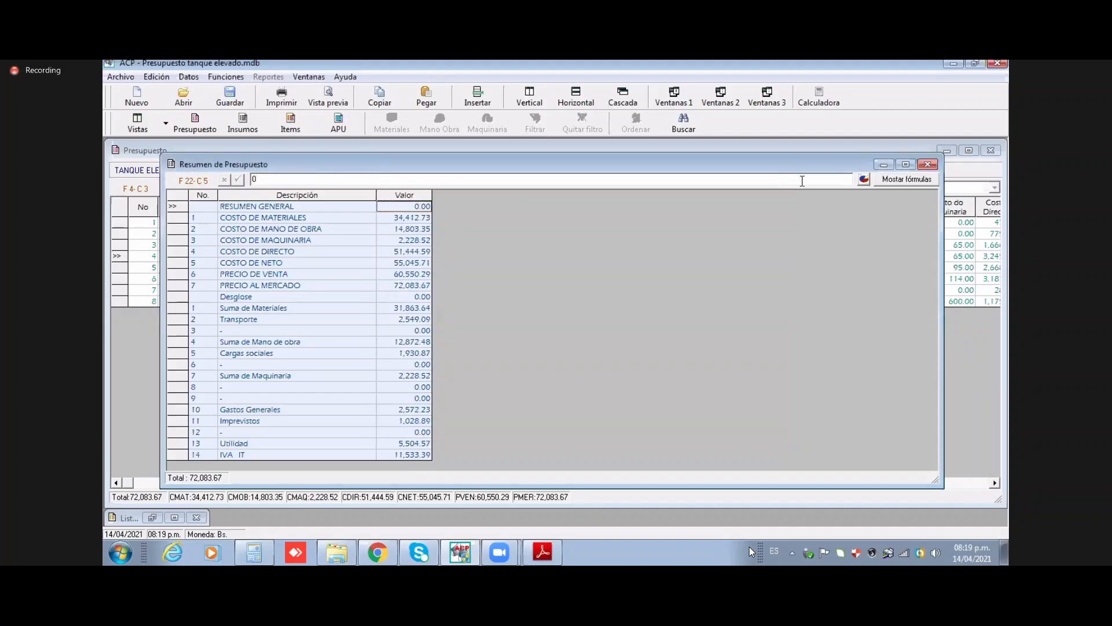
click(927, 166)
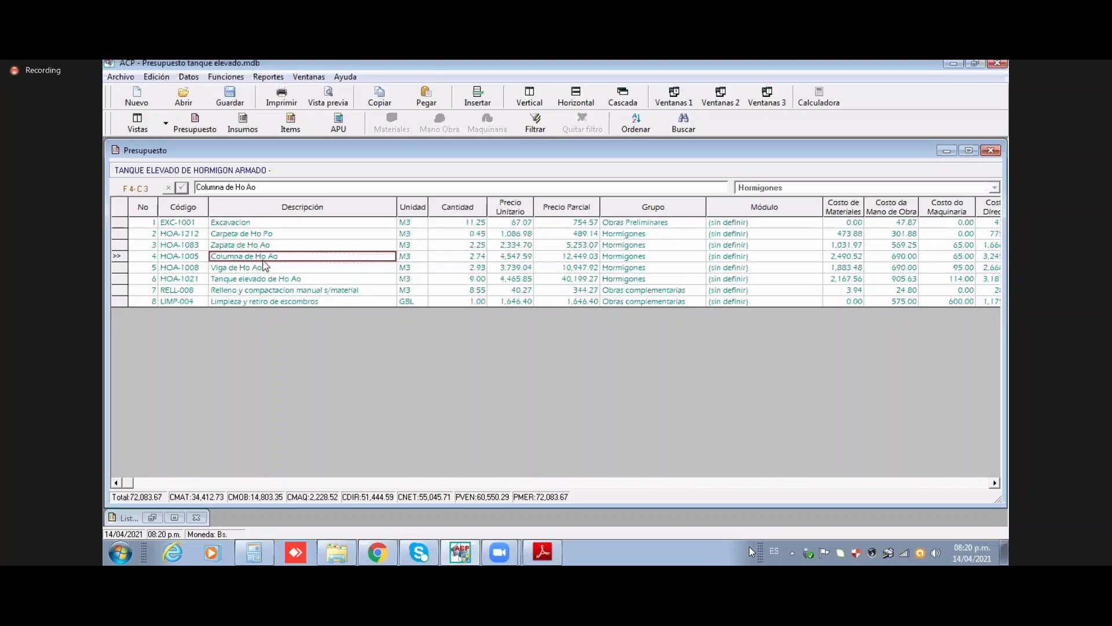
Step: Generate the global Presupuesto de Mano de Obra report, check the unit price of Columna de Ho Ao, and close it
click(276, 78)
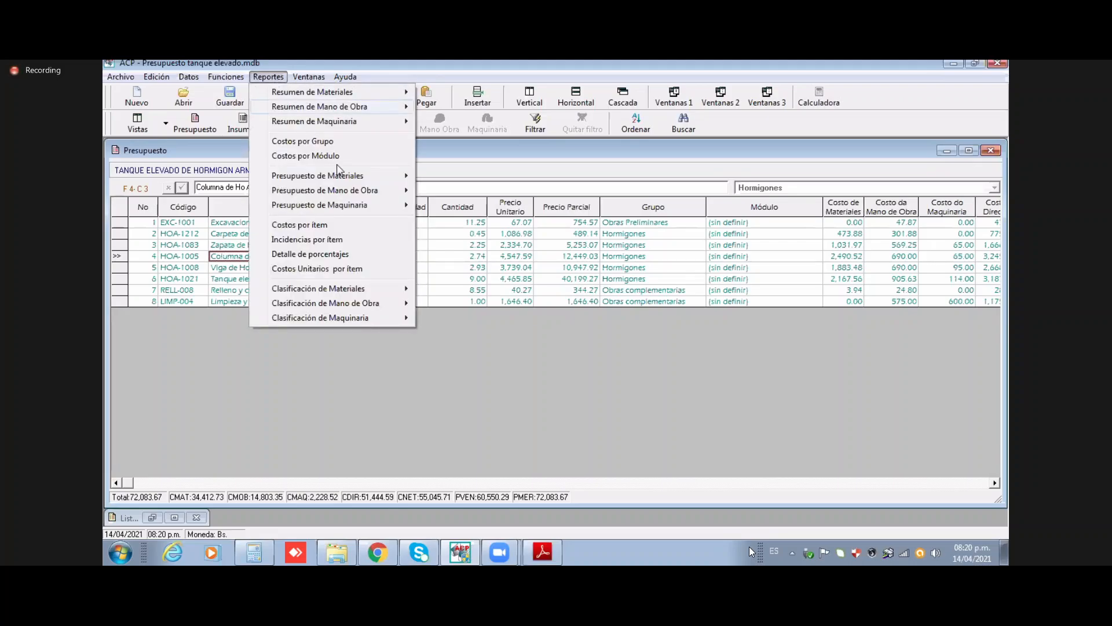
mouse_move(371, 191)
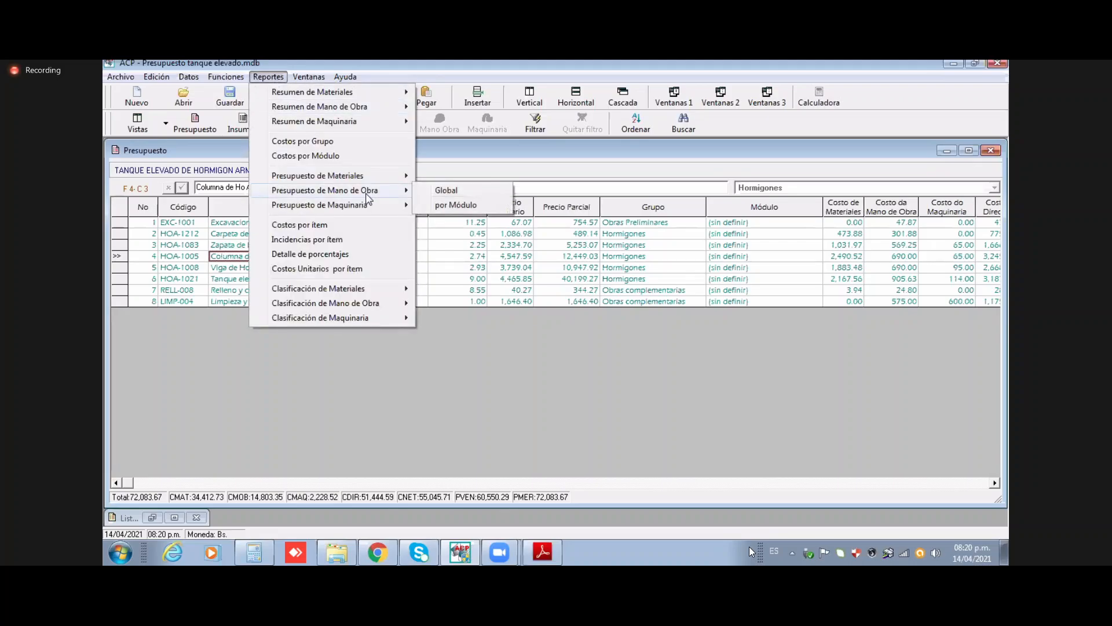
click(443, 191)
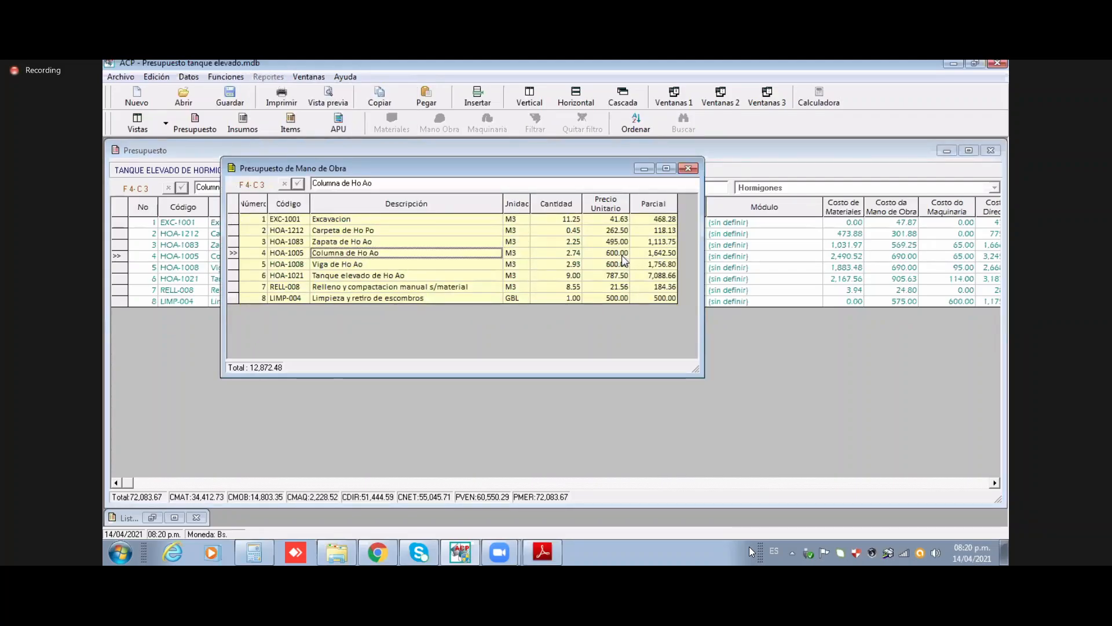
click(623, 256)
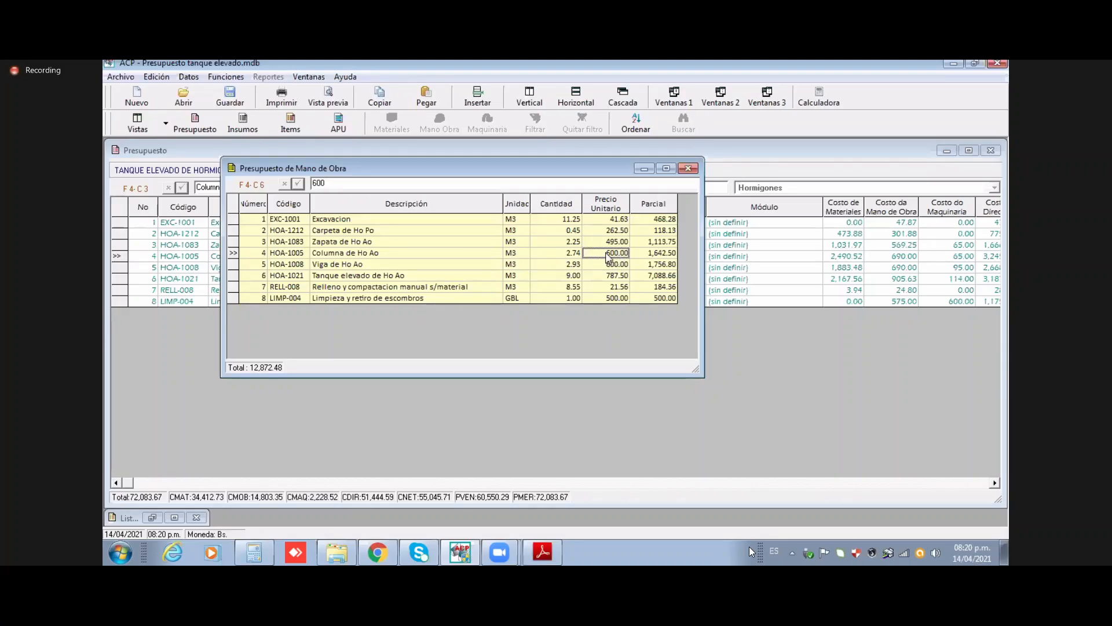
click(688, 168)
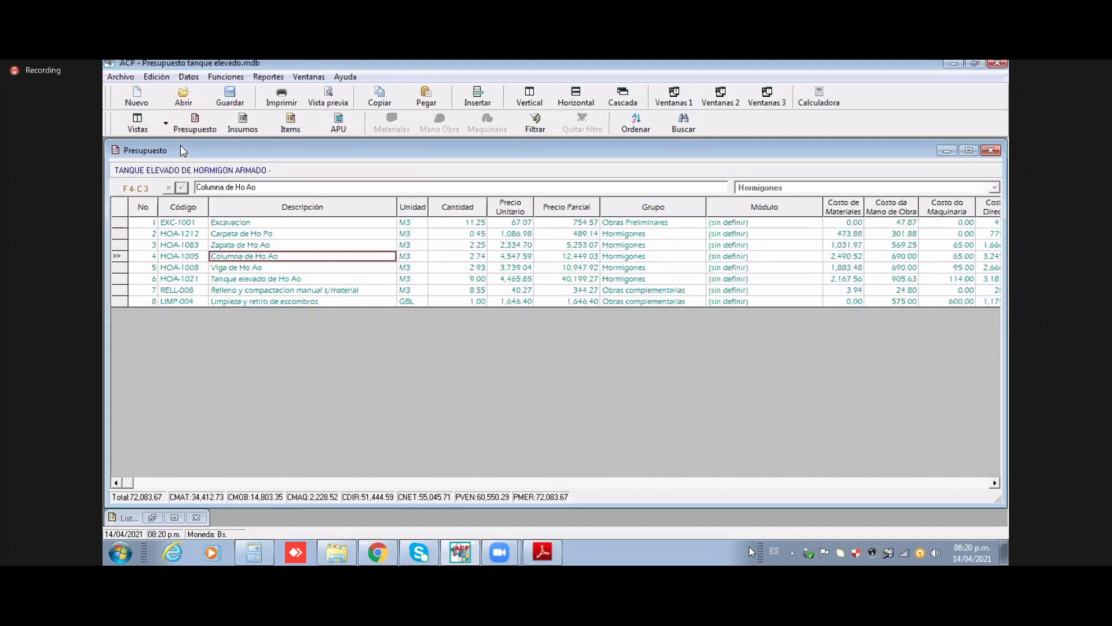
Step: Switch to the Presupuesto & APUs view and open the unit price analysis of Columna de Ho Ao
click(167, 125)
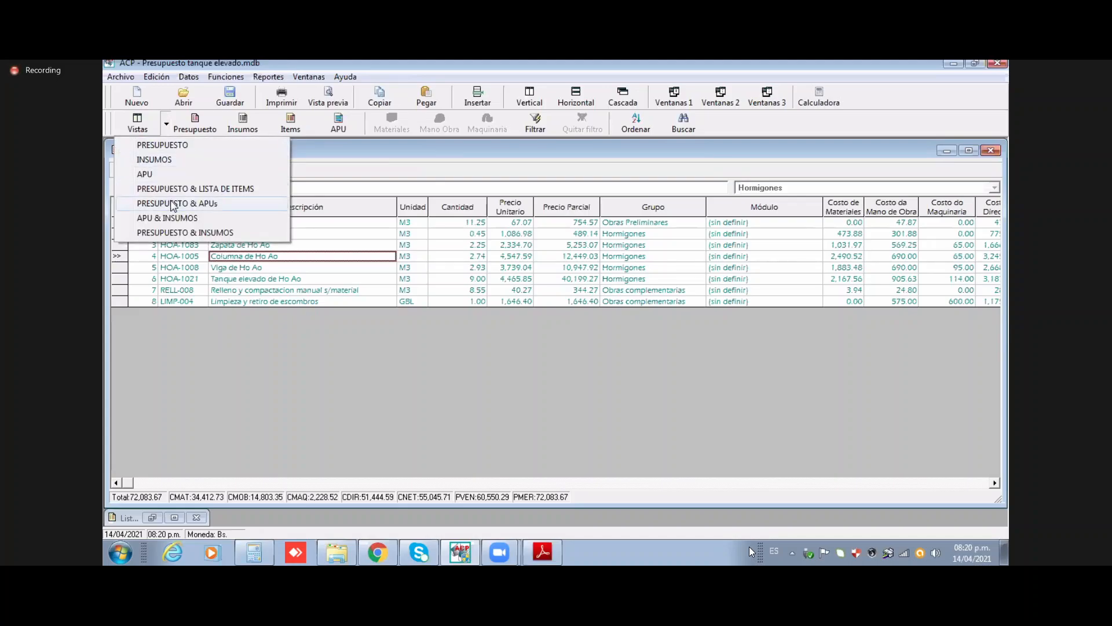
click(173, 204)
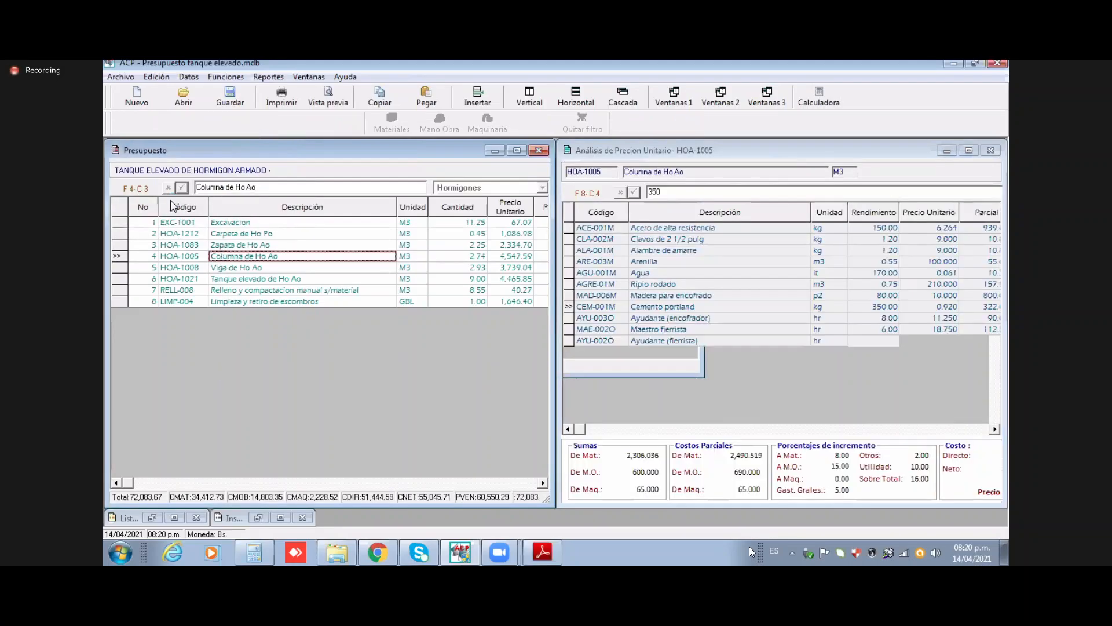
double_click(278, 262)
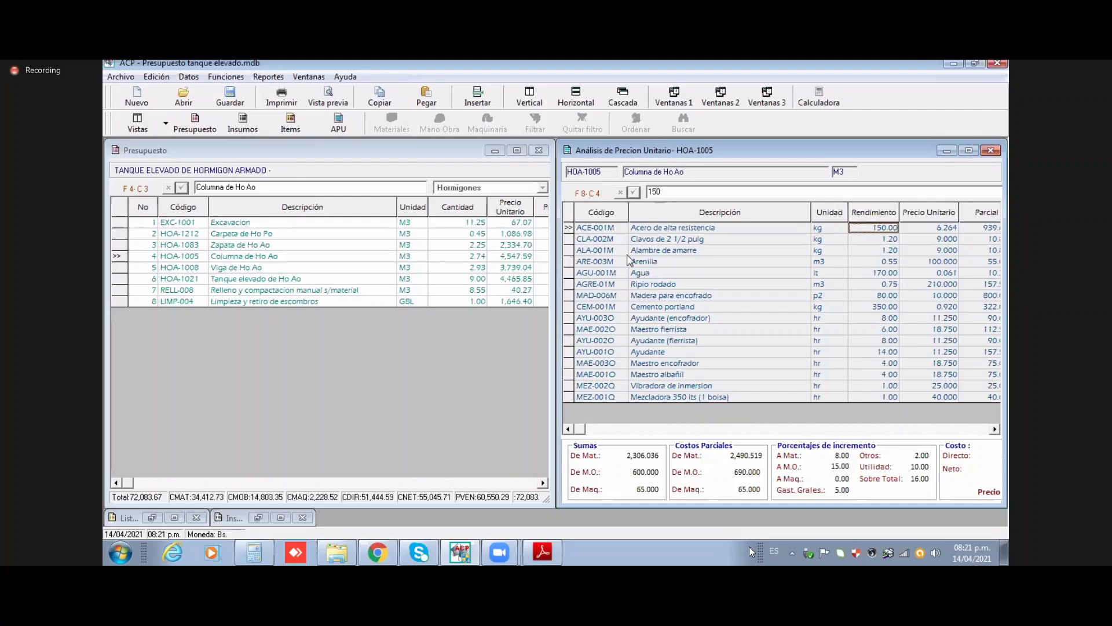
Step: Adjust the labour cost of Columna de Ho Ao to 700 with the Multiplicador function for Mano de obra
click(226, 77)
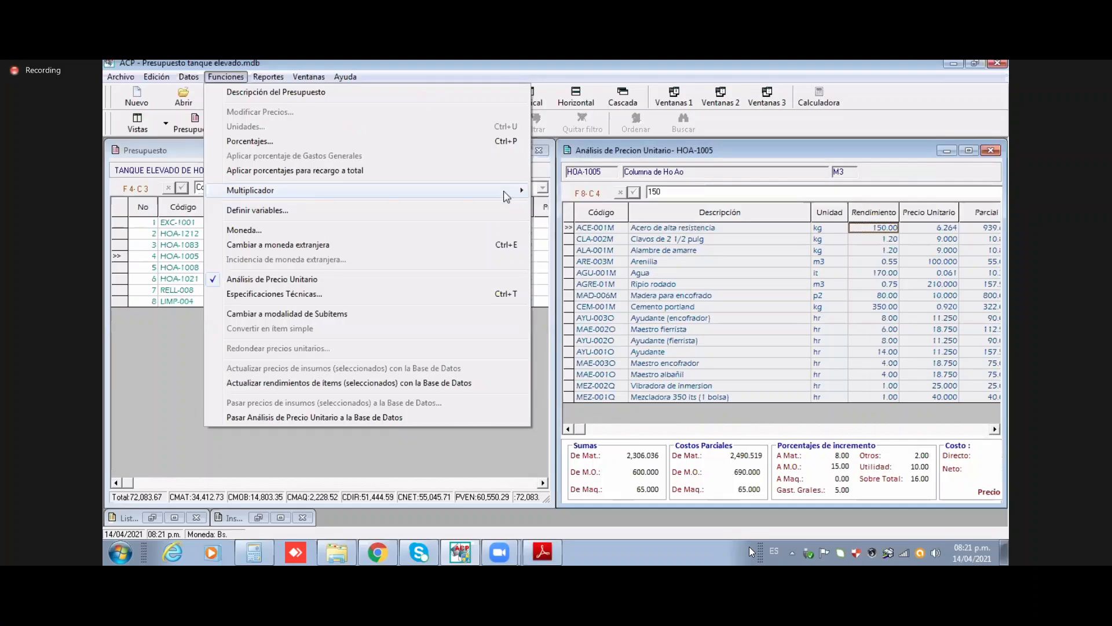
mouse_move(513, 194)
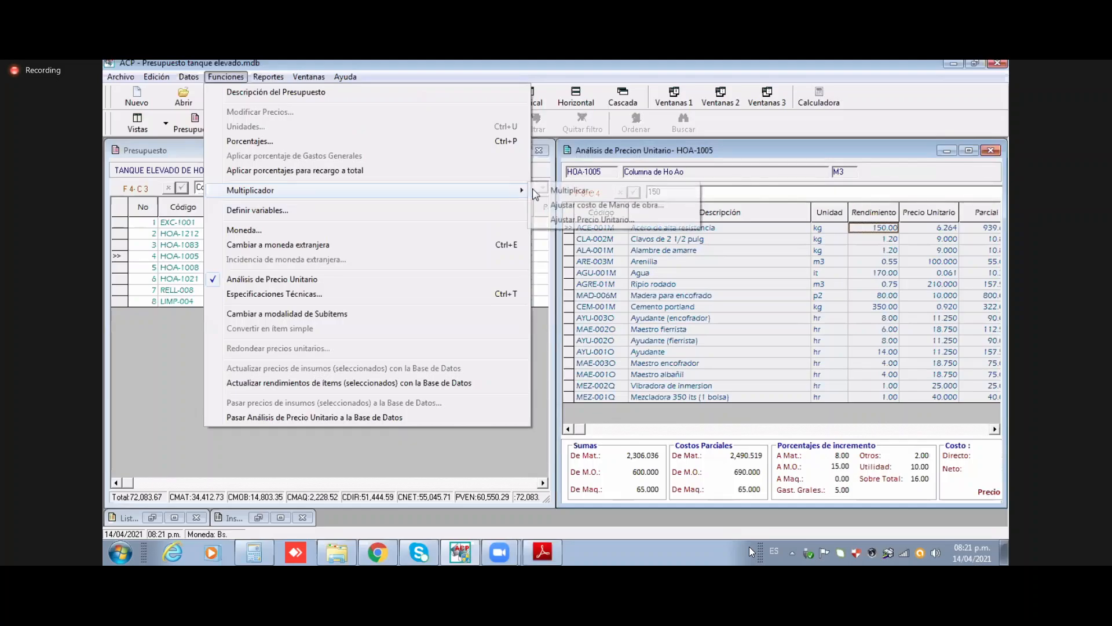
click(588, 205)
click(487, 268)
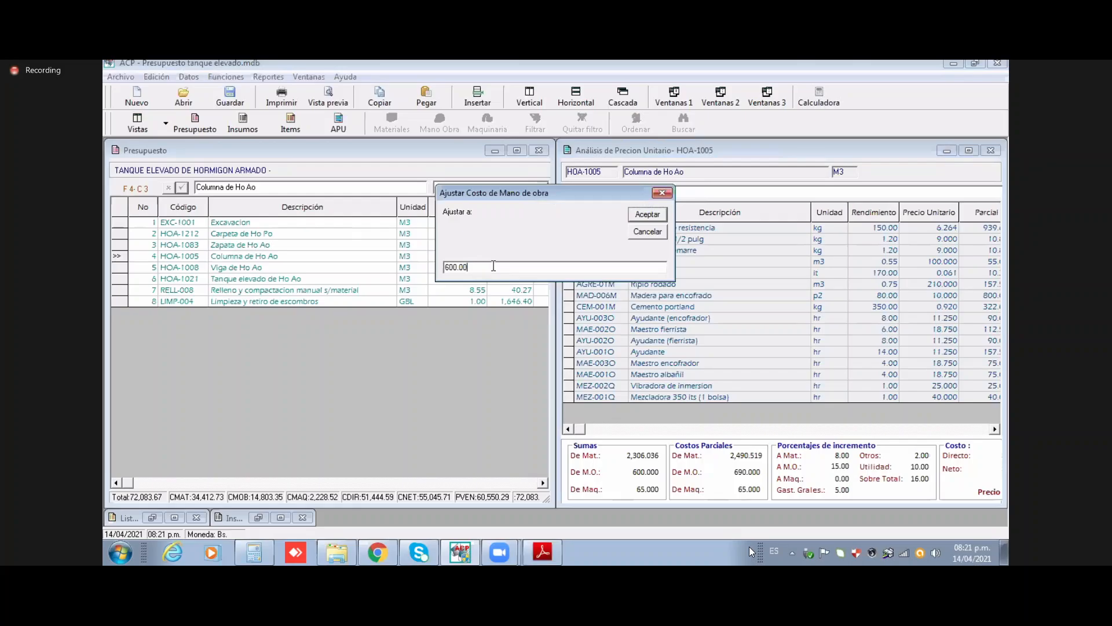
drag(491, 268, 446, 267)
text(700)
key(Return)
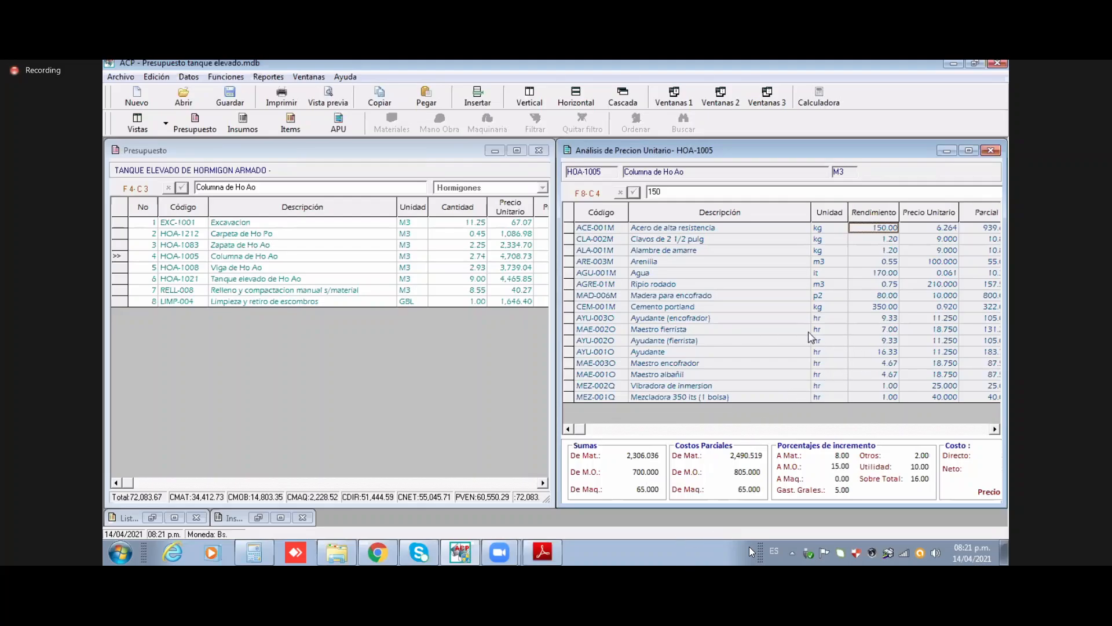
Step: Examine the labour yields from Ayudante (encofrador) to Maestro albañil in the Columna de Ho Ao unit price analysis
drag(877, 318, 883, 371)
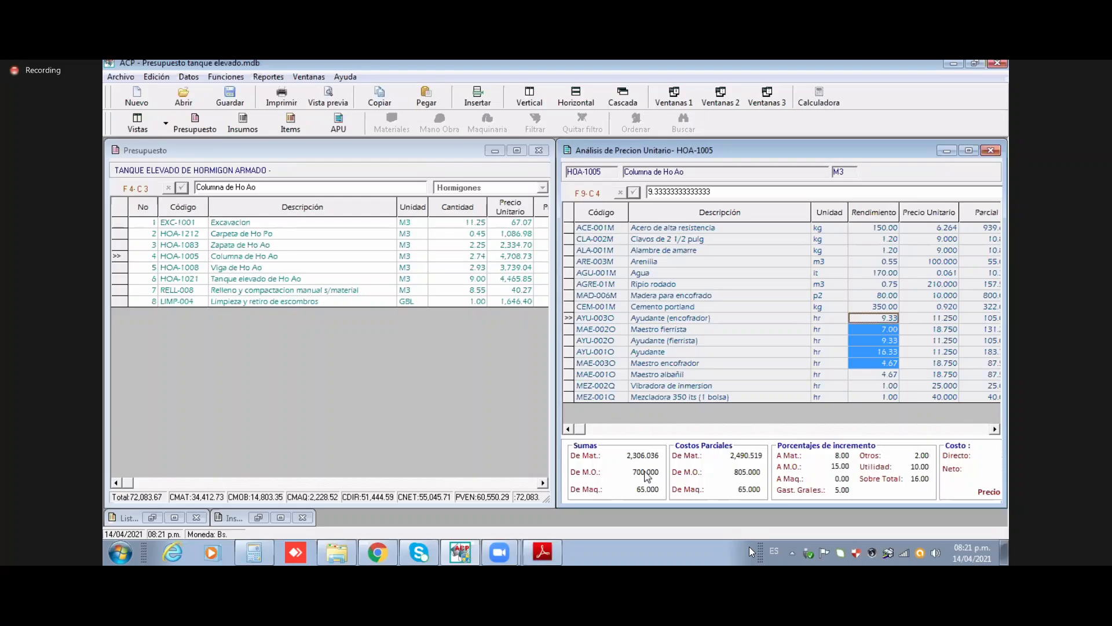
click(867, 377)
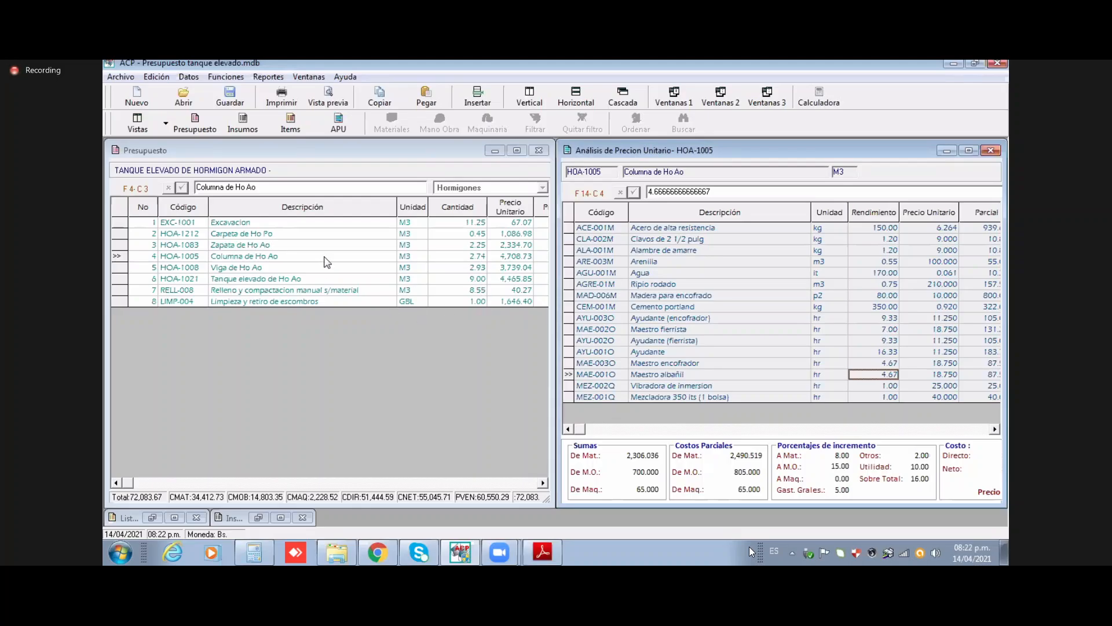
click(243, 149)
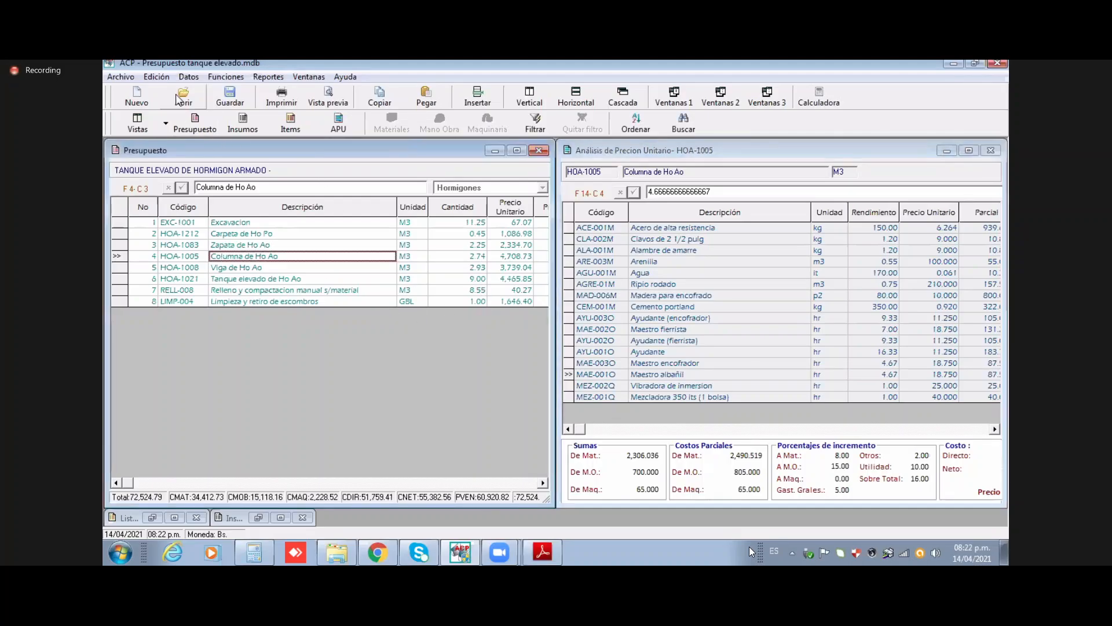
click(157, 76)
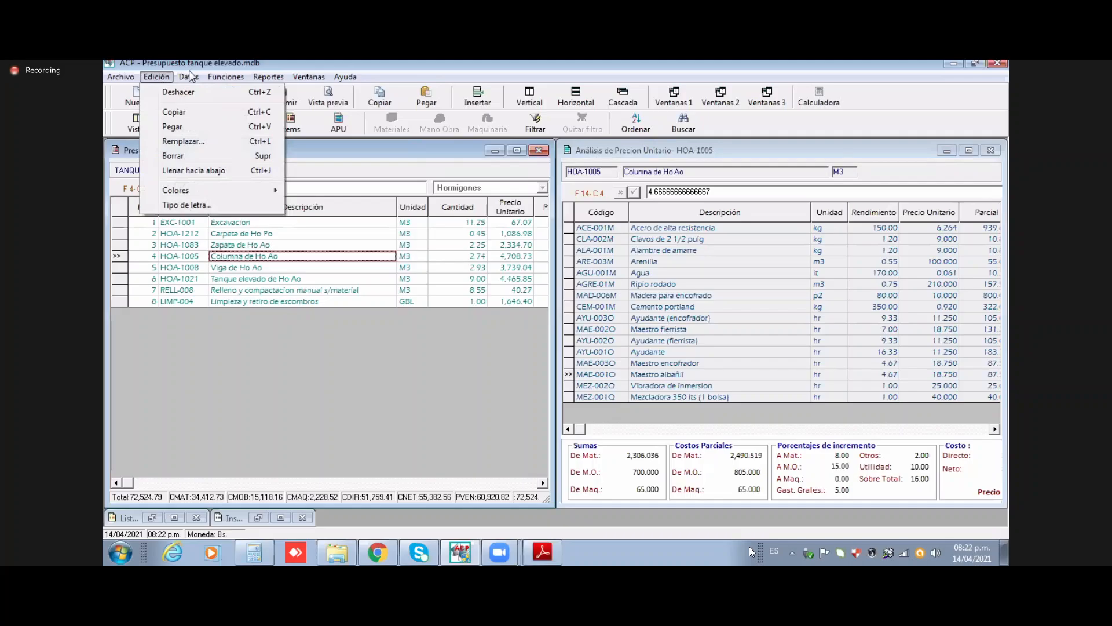
mouse_move(190, 76)
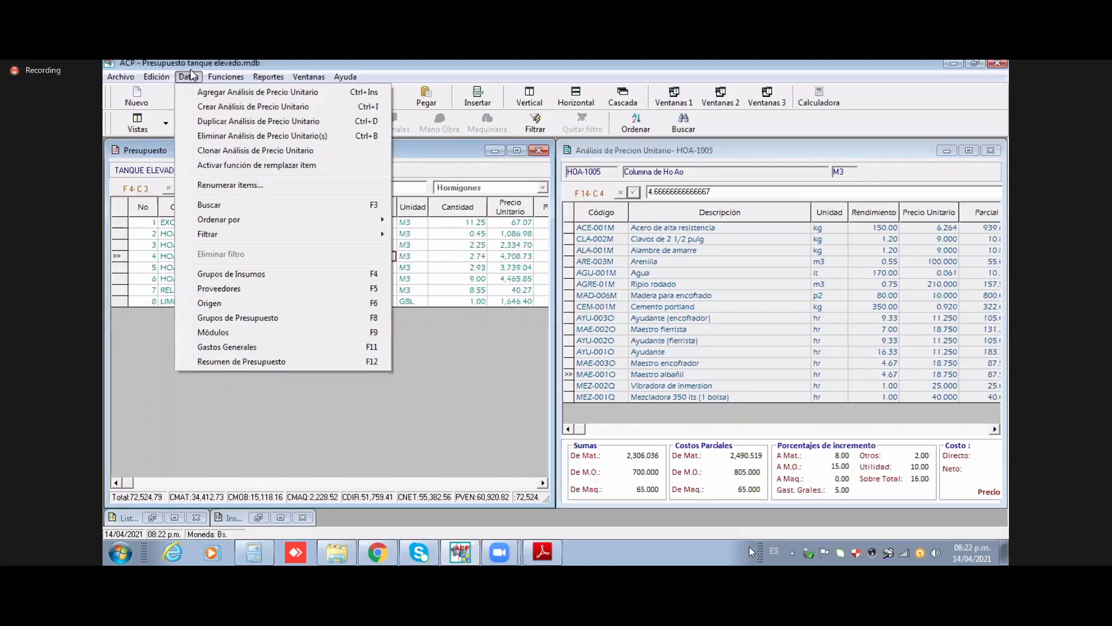
mouse_move(229, 77)
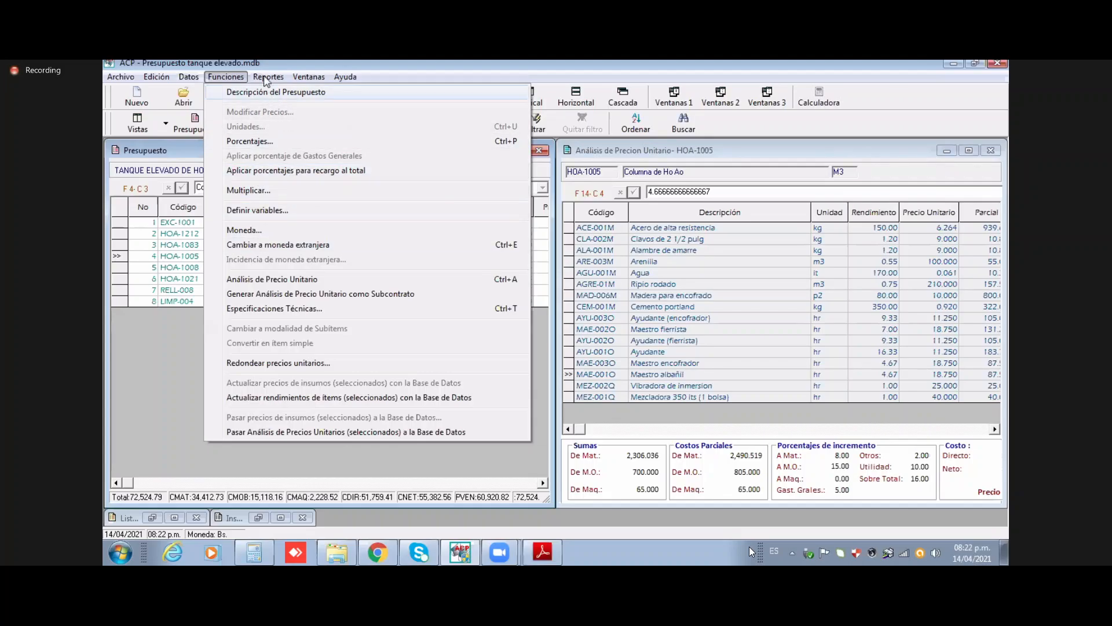
mouse_move(265, 78)
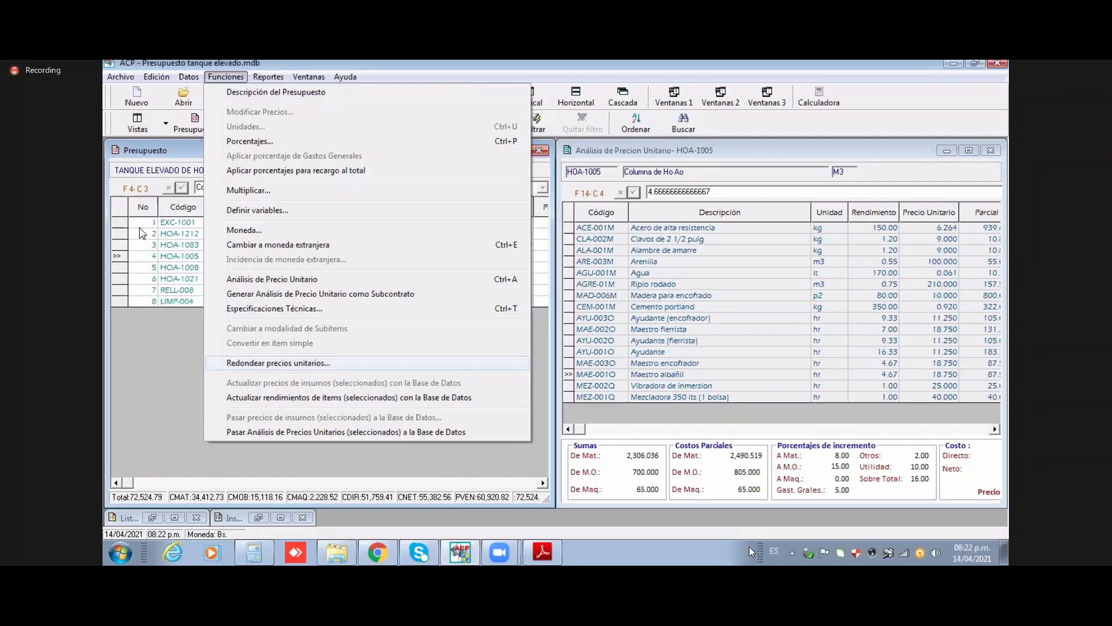
click(179, 157)
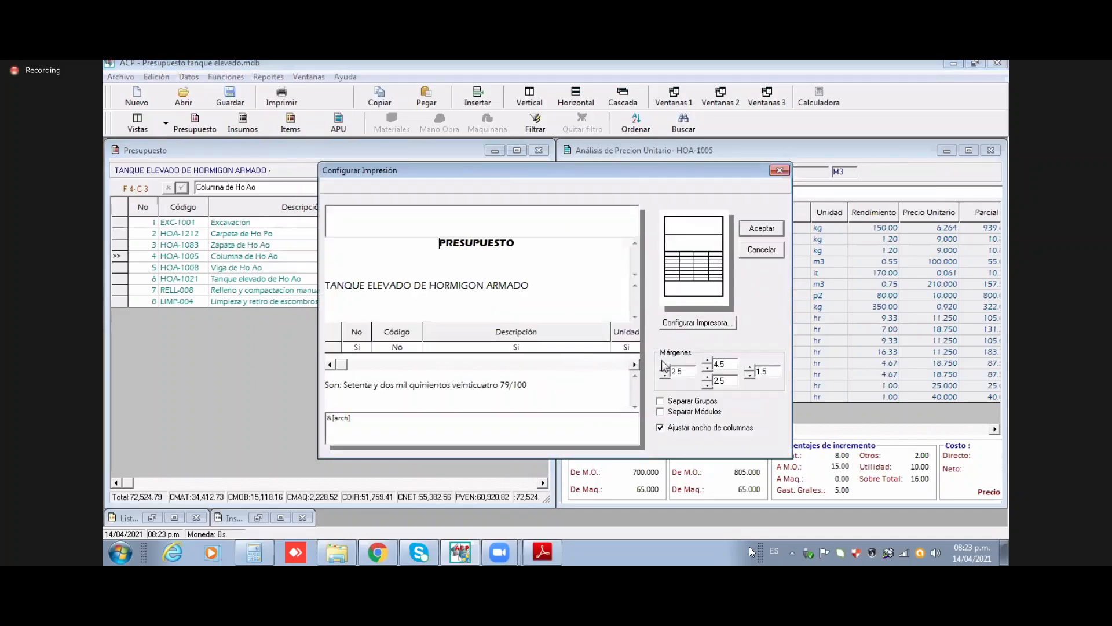
Step: Preview the Presupuesto report with Separar Grupos enabled, review its item table enlarged, and close the preview
click(692, 401)
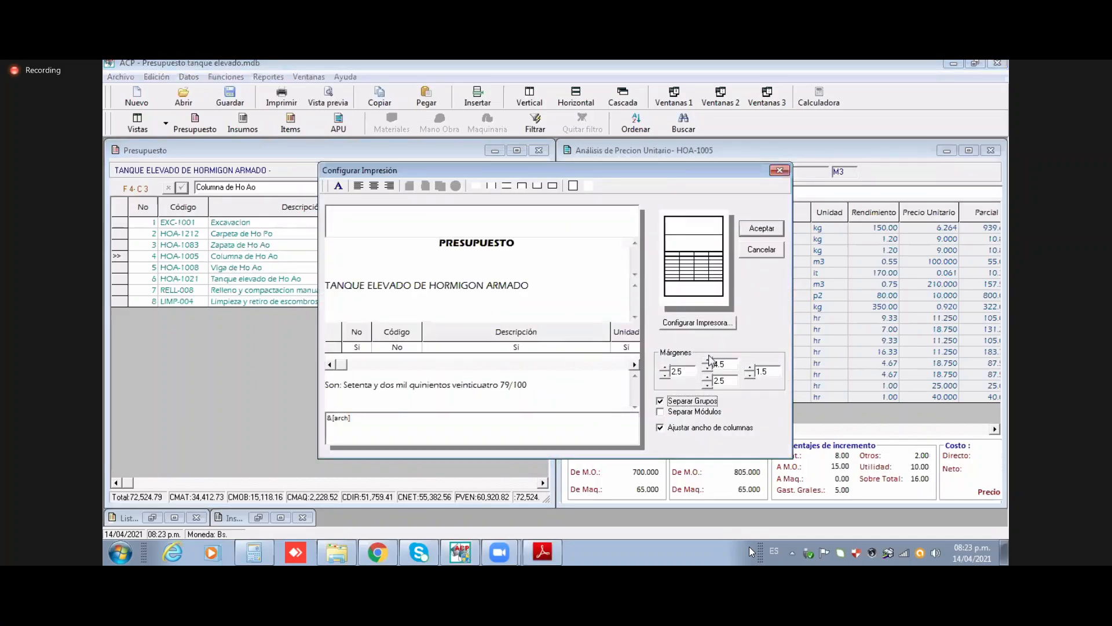
click(752, 230)
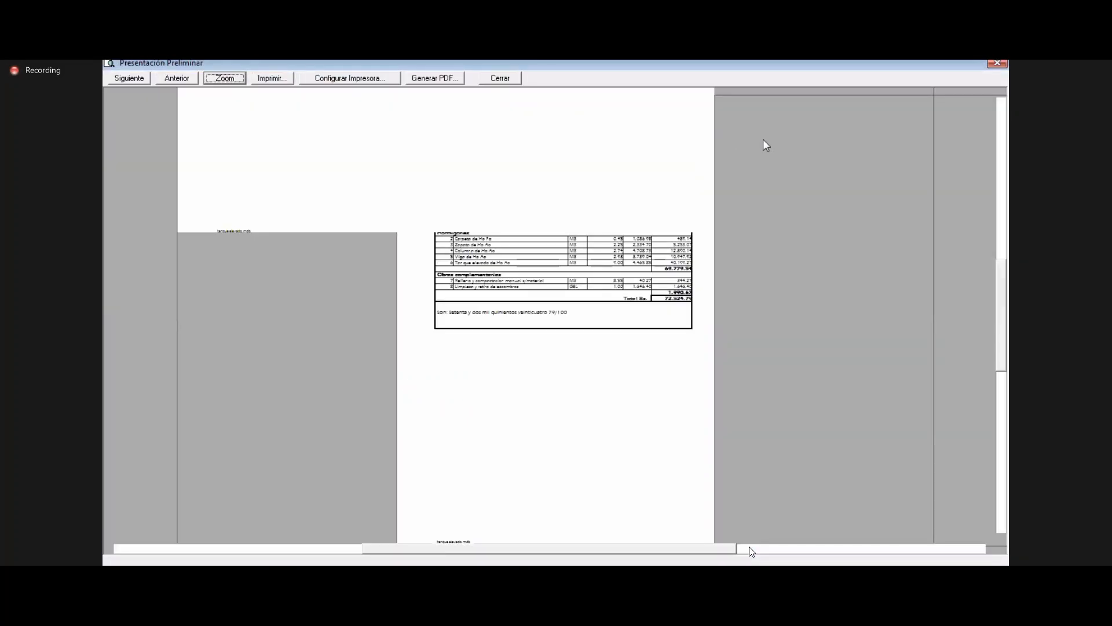
click(1001, 93)
click(1000, 94)
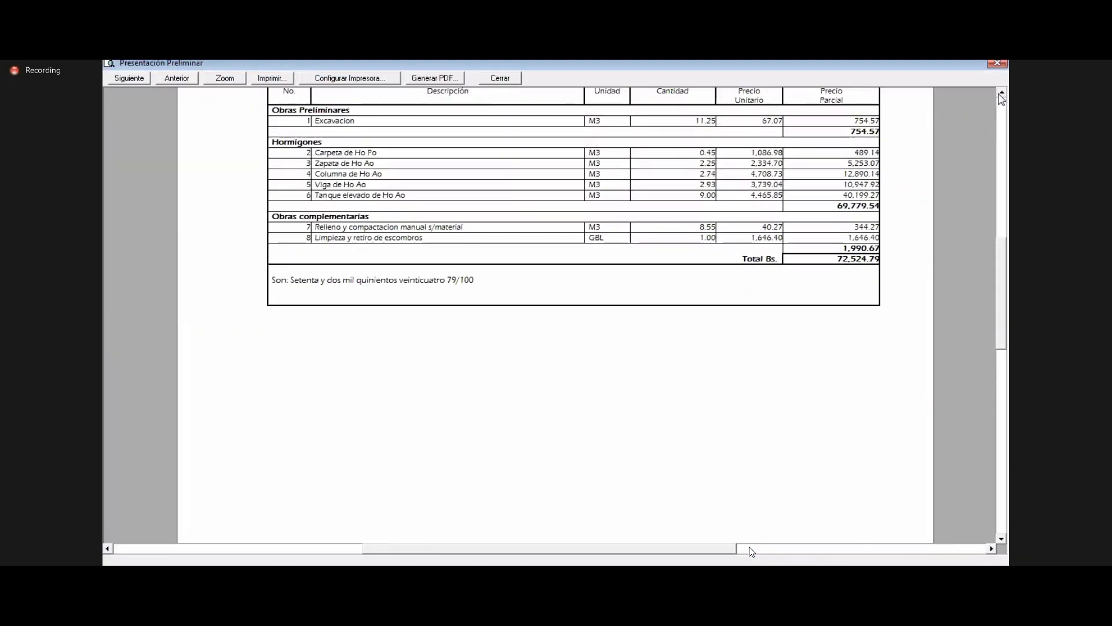
click(1001, 94)
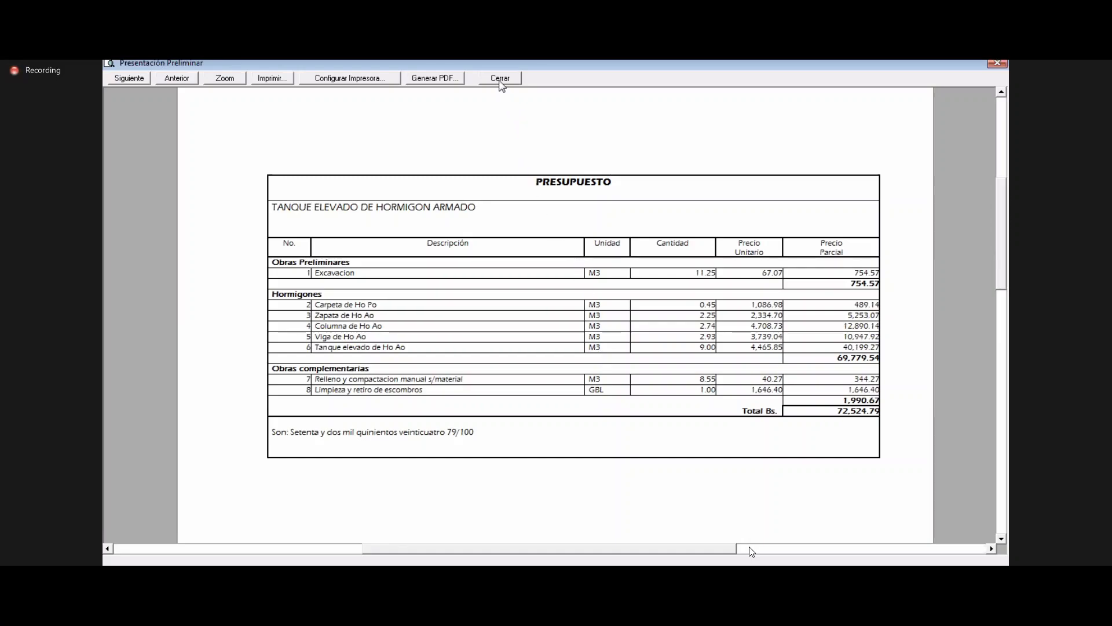
click(500, 81)
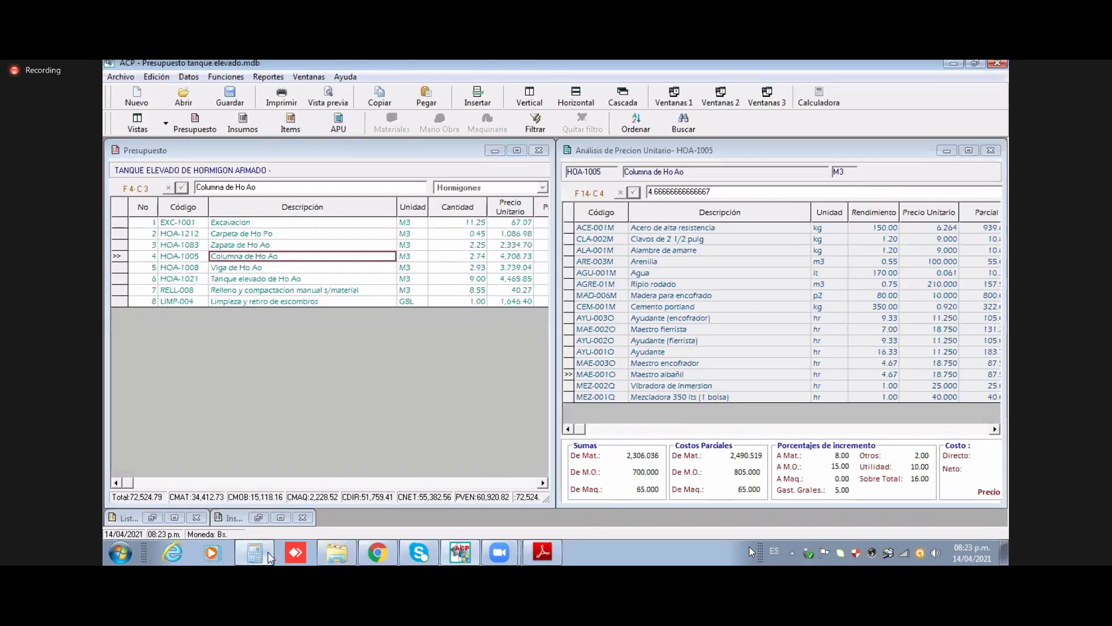
Step: Have the Calculator open and preview the Presupuesto report again with Separar Grupos enabled, enlarged on the item table
click(269, 557)
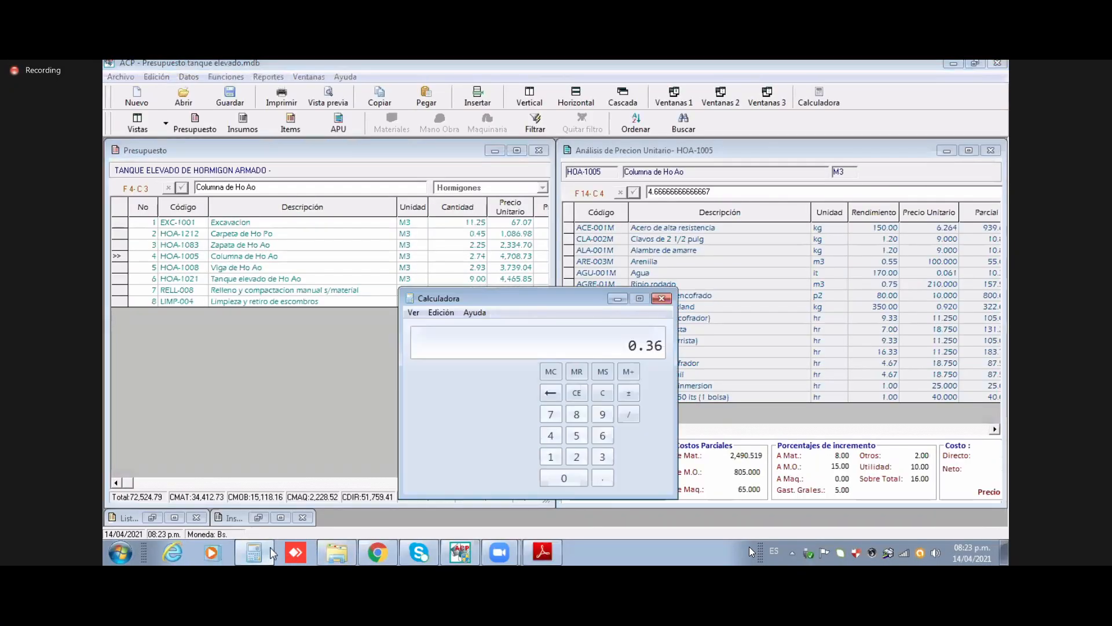
click(303, 132)
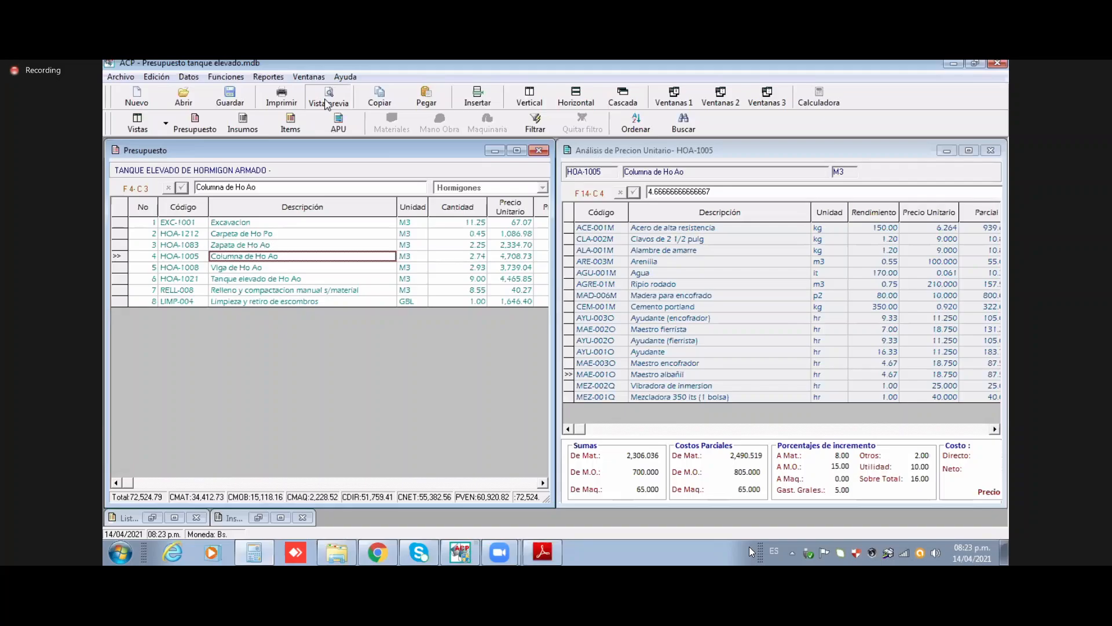
click(328, 104)
click(702, 400)
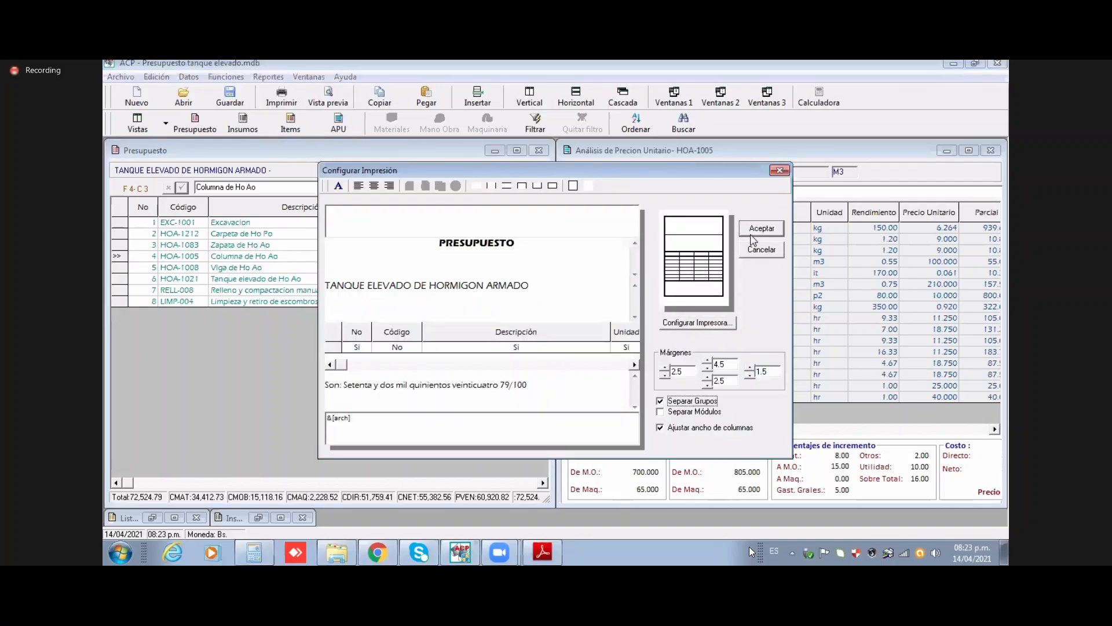
click(751, 234)
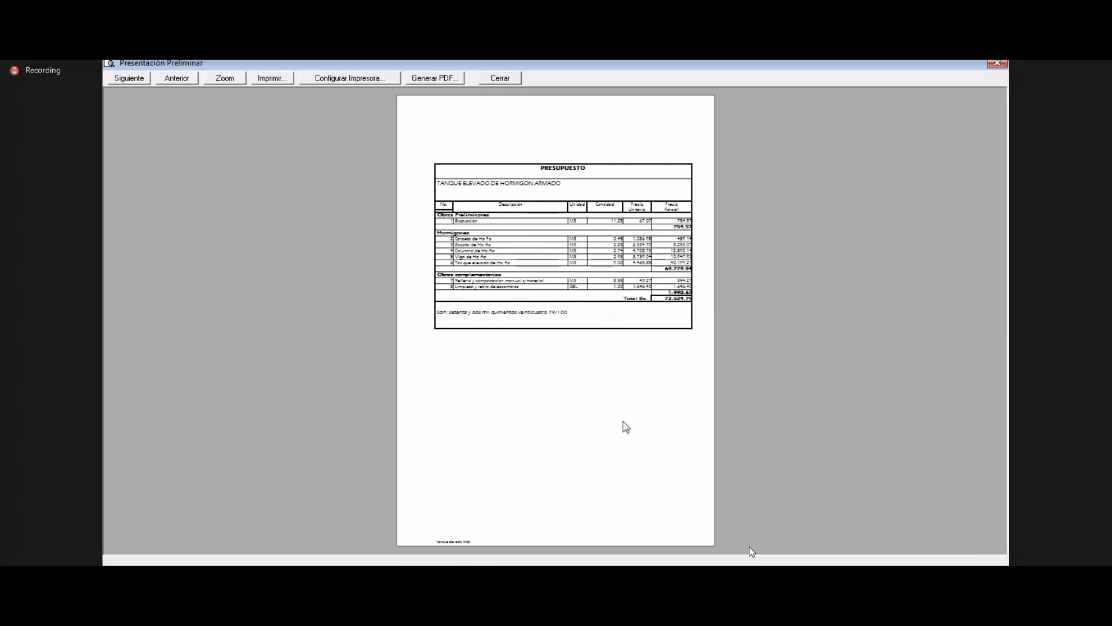
key(alt+Tab)
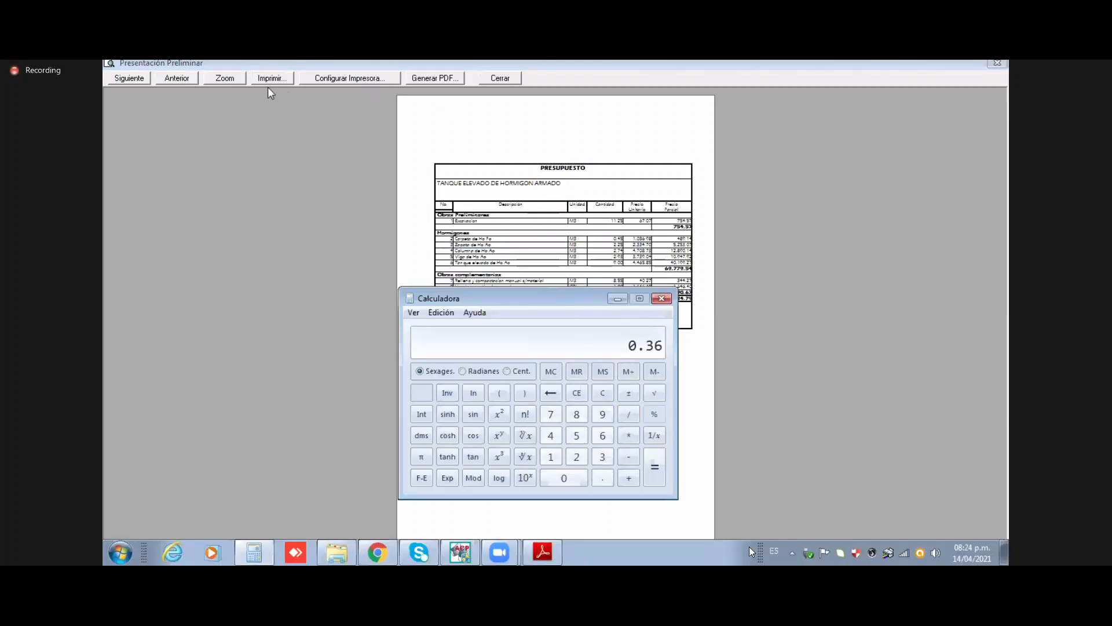
click(235, 81)
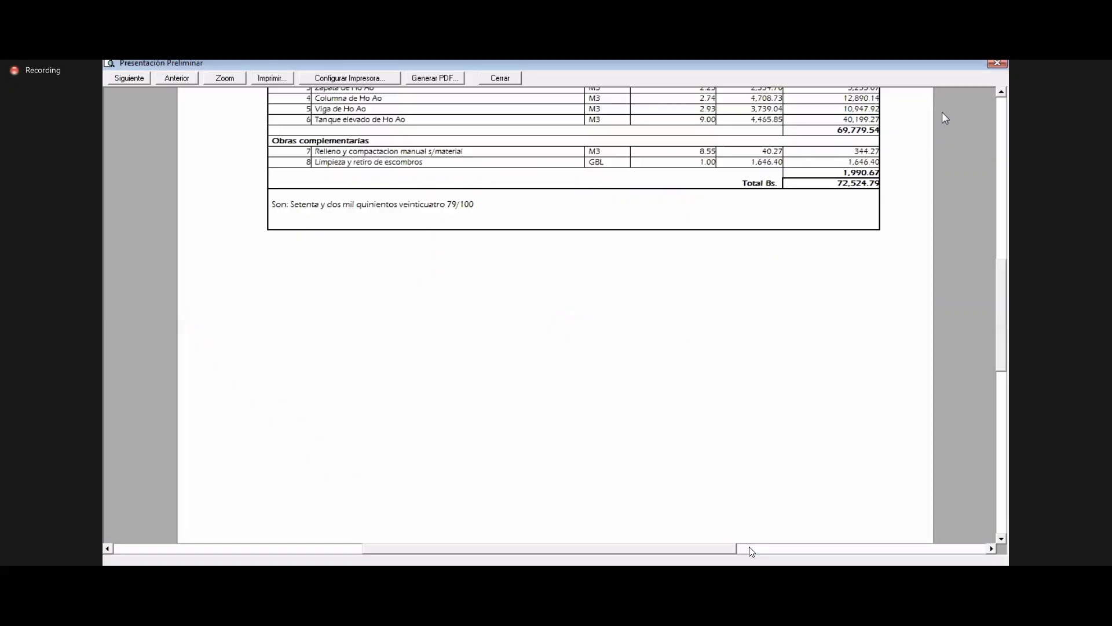
scroll(736, 207, up, 3)
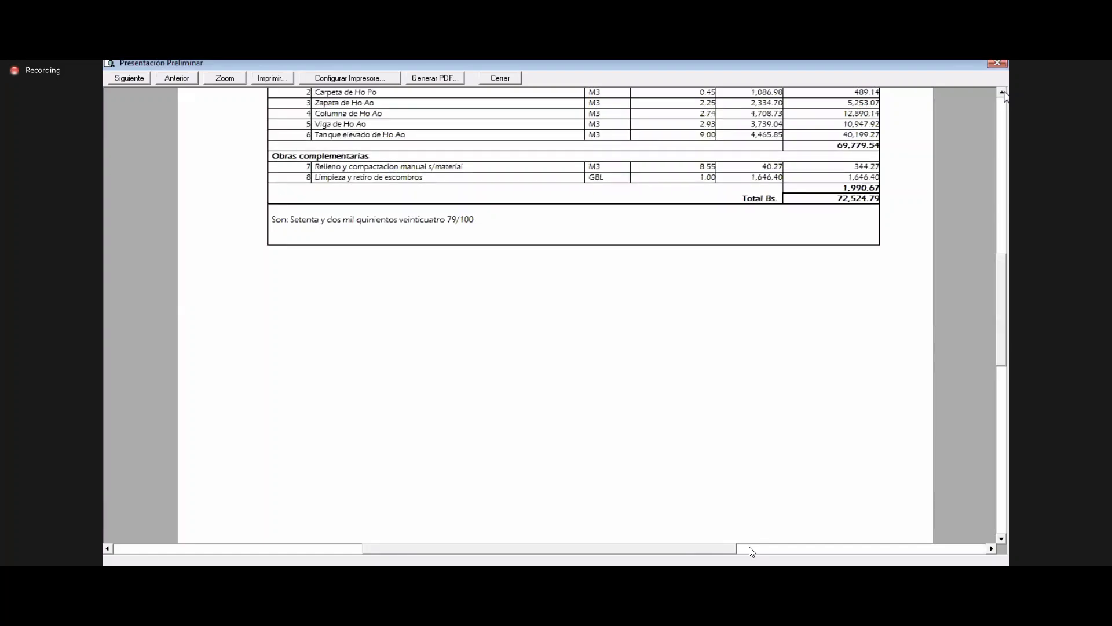
scroll(736, 206, up, 2)
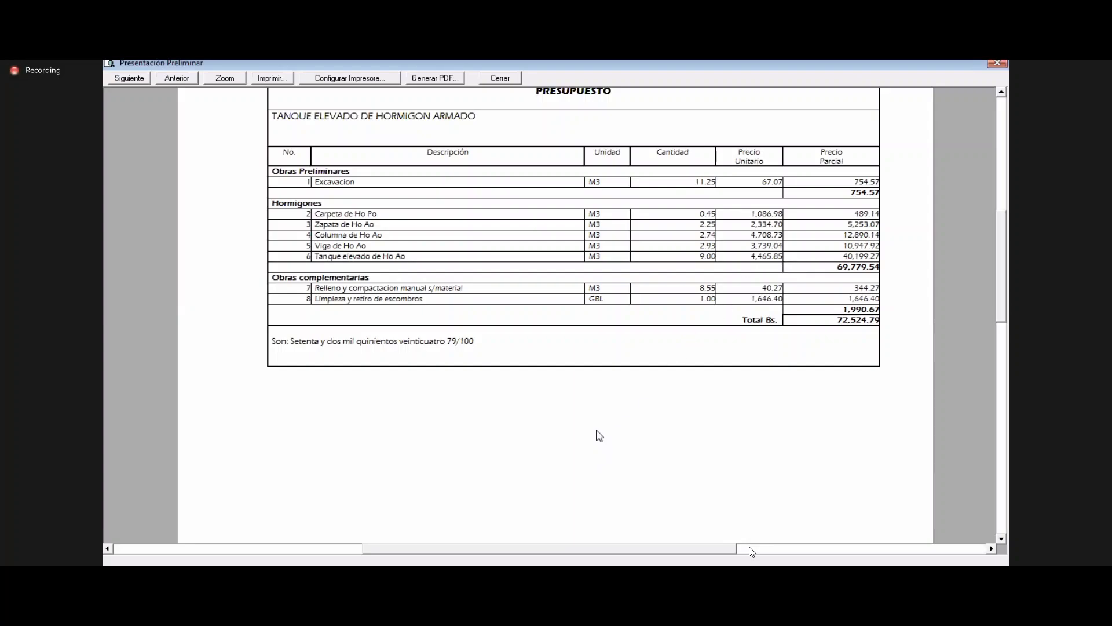
Step: Multiply 9 by 4465.85 in the Calculator to check the partial price of Tanque elevado de Ho Ao, and close the report preview
key(alt+Tab)
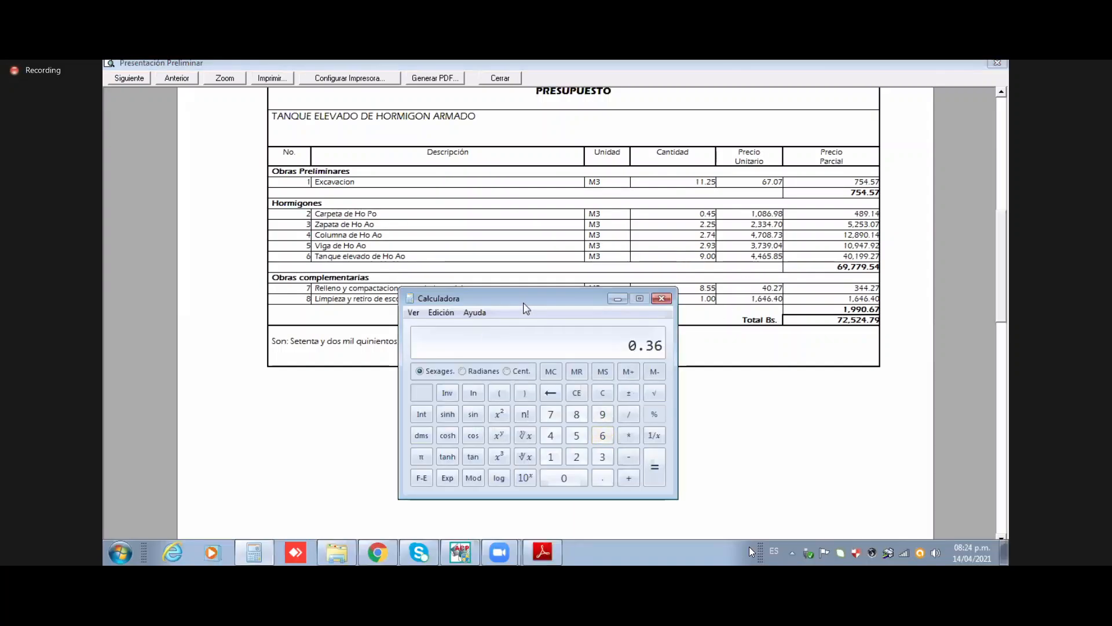
drag(526, 308, 742, 285)
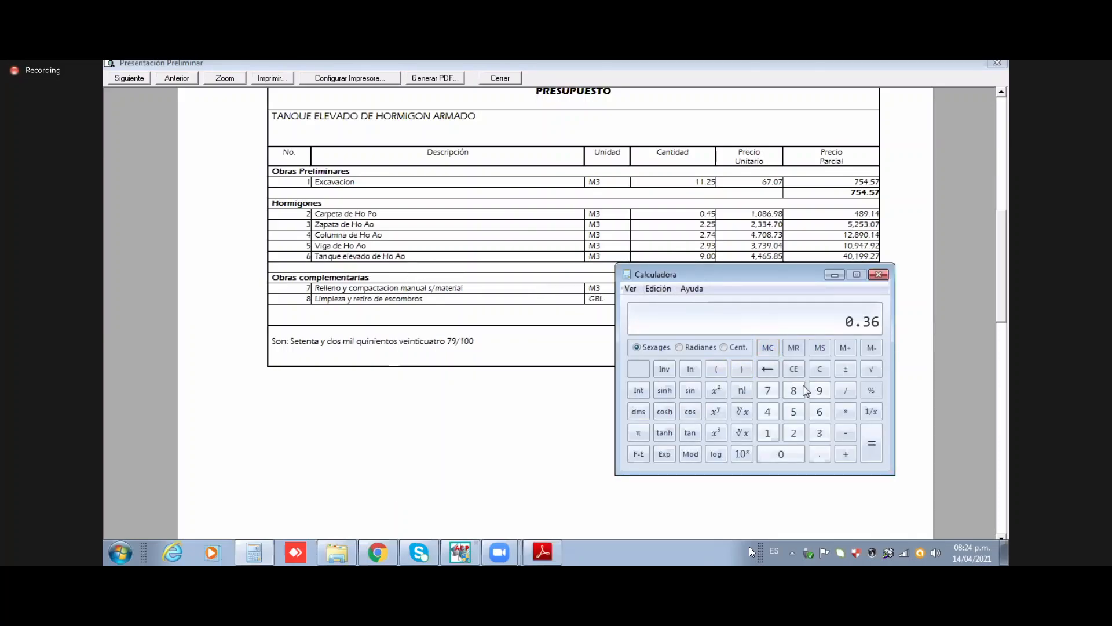
click(794, 369)
text(9 * 4465)
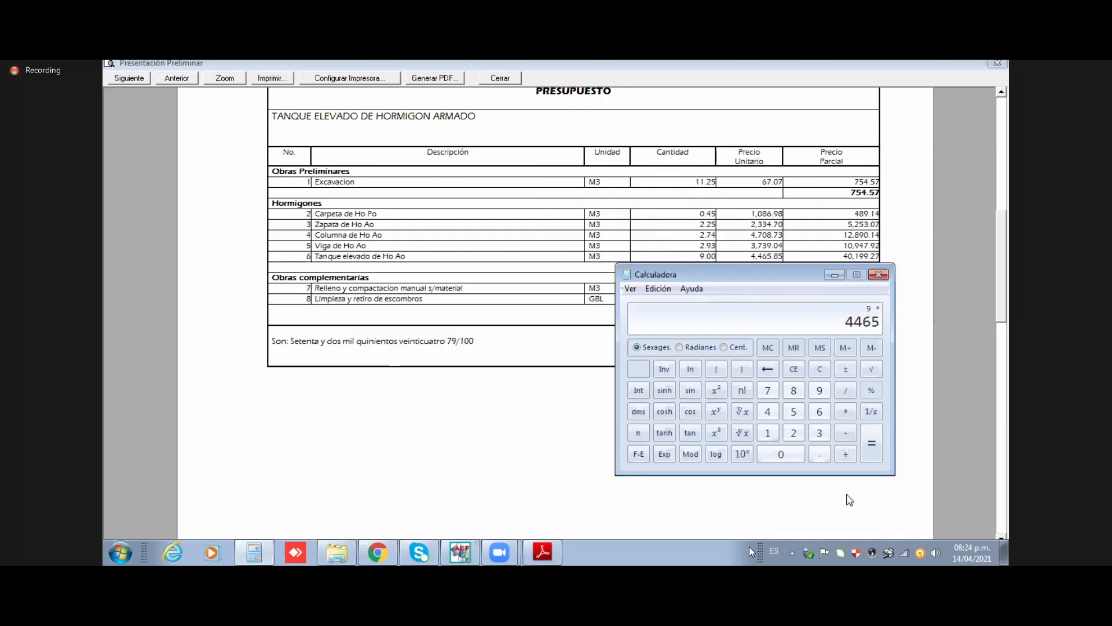
text(.85)
key(Return)
click(499, 80)
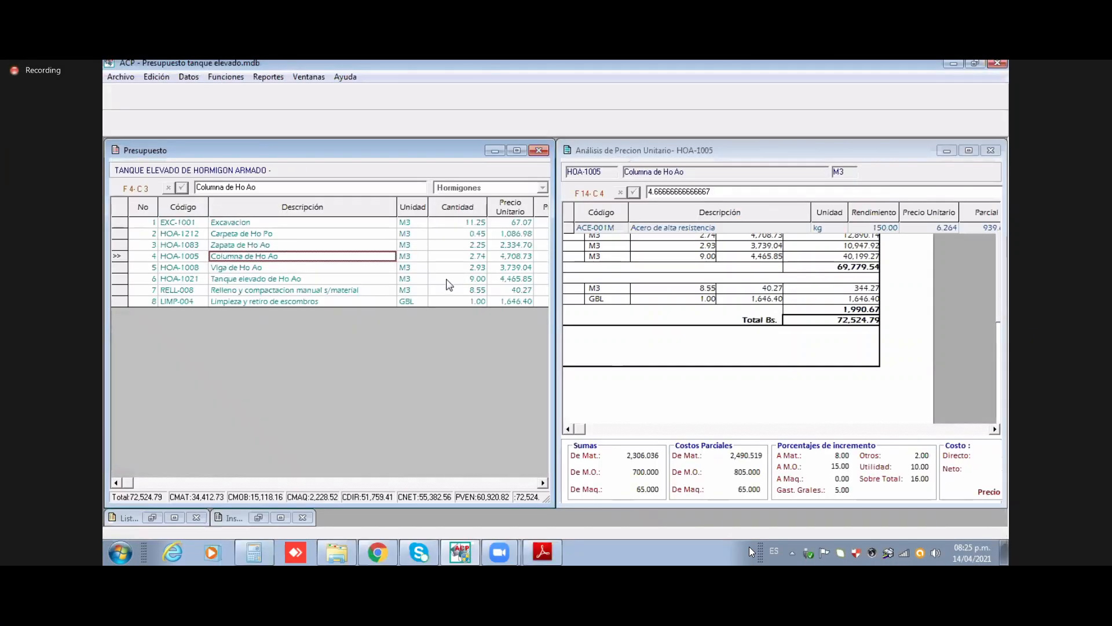
Step: Check the full-precision unit prices of Columna and Tanque elevado de Ho Ao, and the latter's partial price in the Presupuesto-only view
click(506, 260)
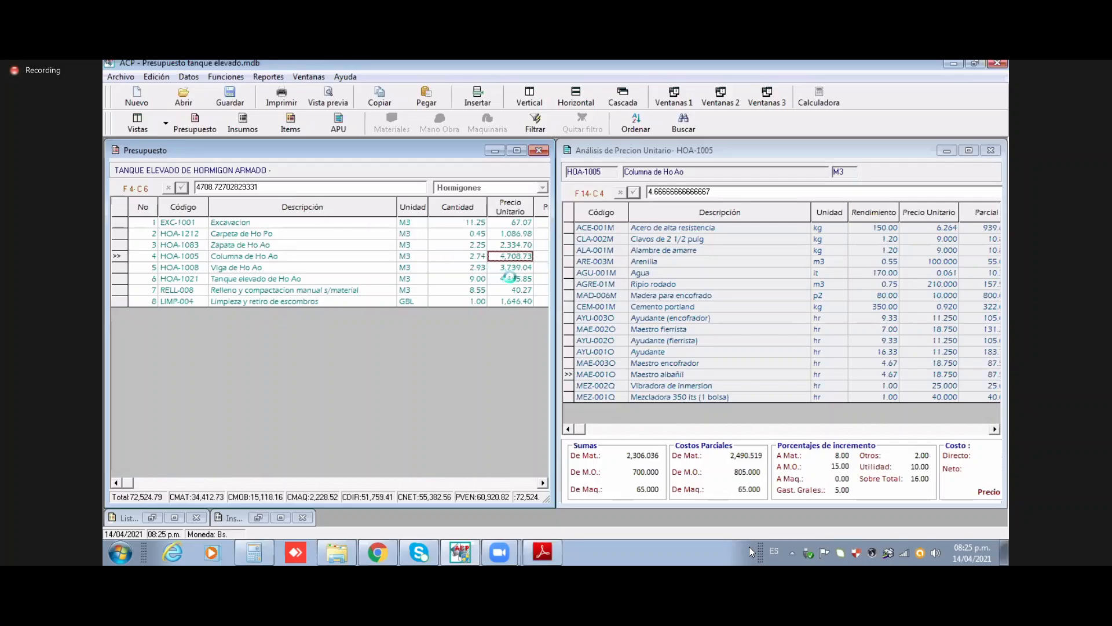
click(510, 278)
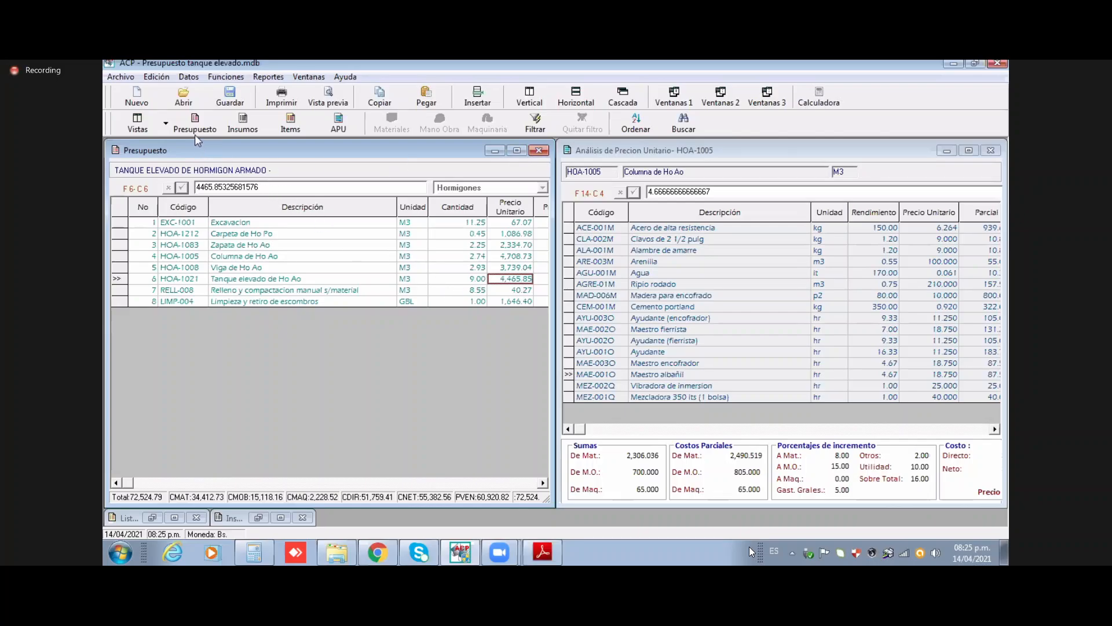
click(166, 123)
click(182, 146)
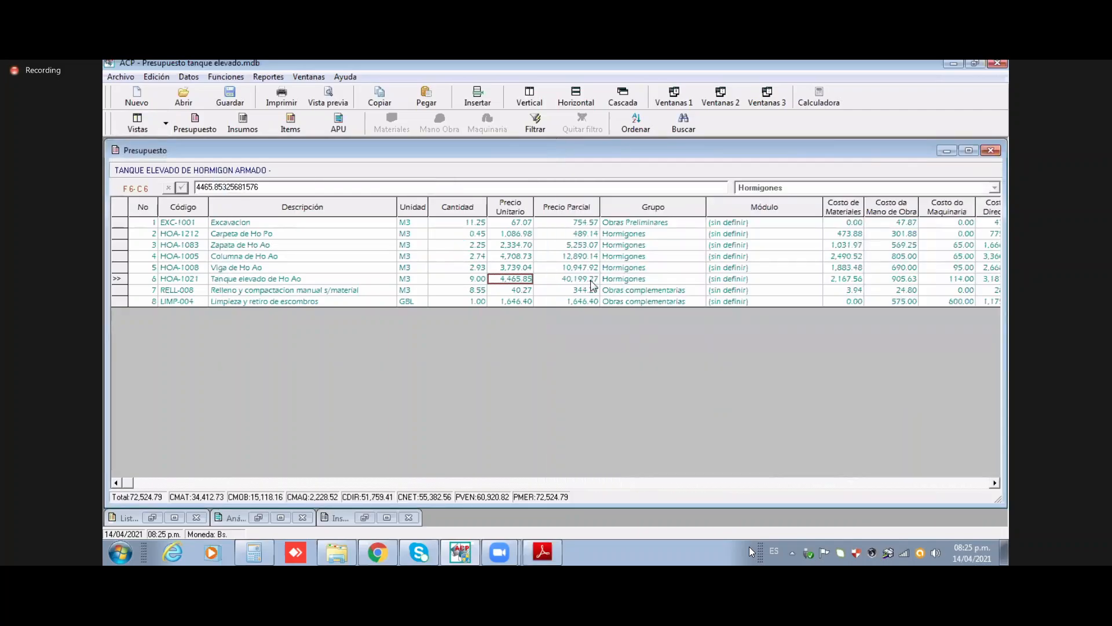
click(555, 282)
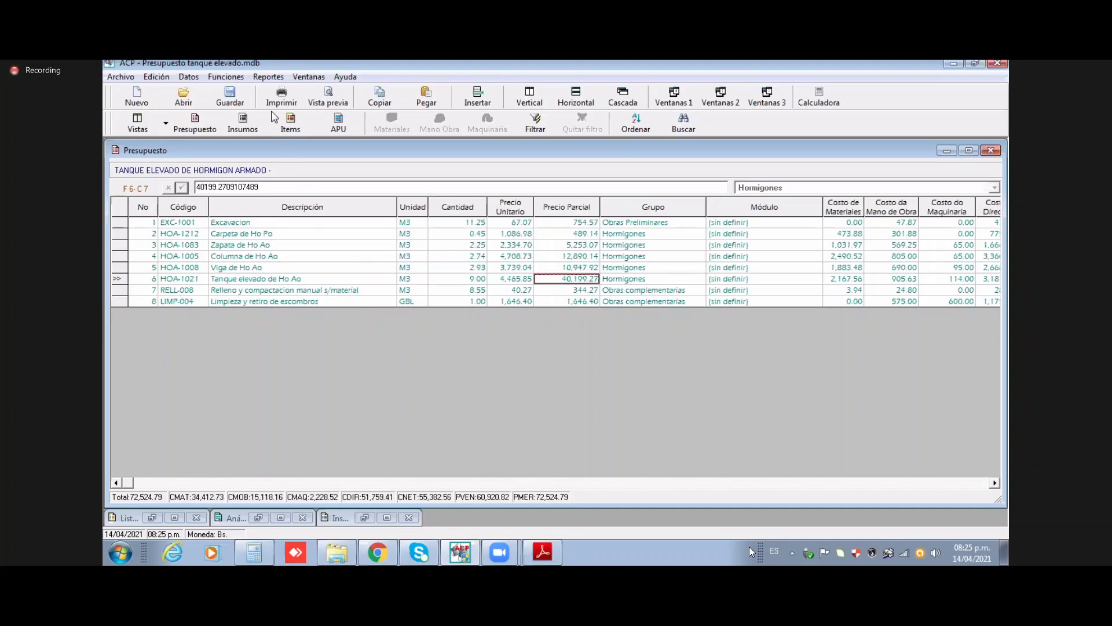
Step: Round the budget's unit prices with Redondear precios unitarios, accepting the loss of precision
click(226, 77)
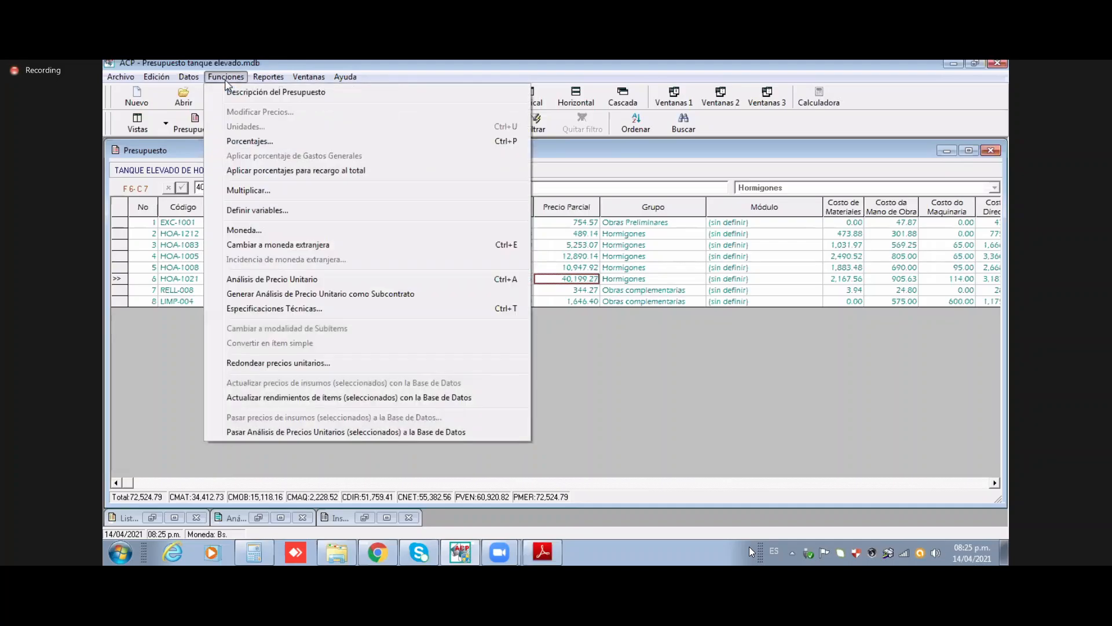
click(271, 363)
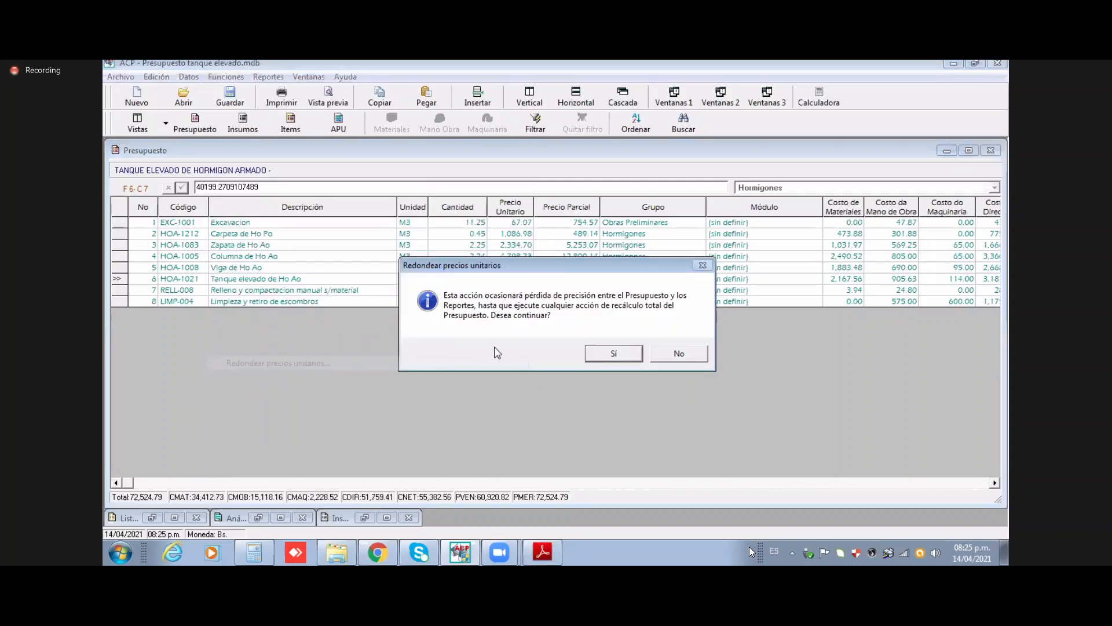
click(622, 361)
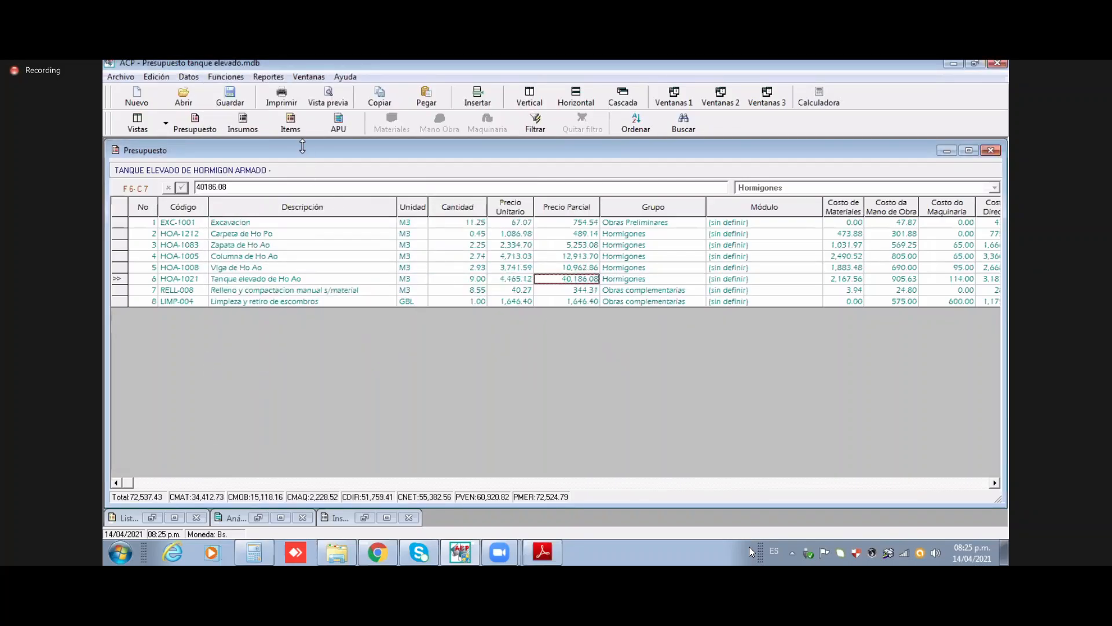
Step: Preview the Presupuesto report with the rounded unit prices and Separar Grupos enabled, enlarged on the item table
click(331, 104)
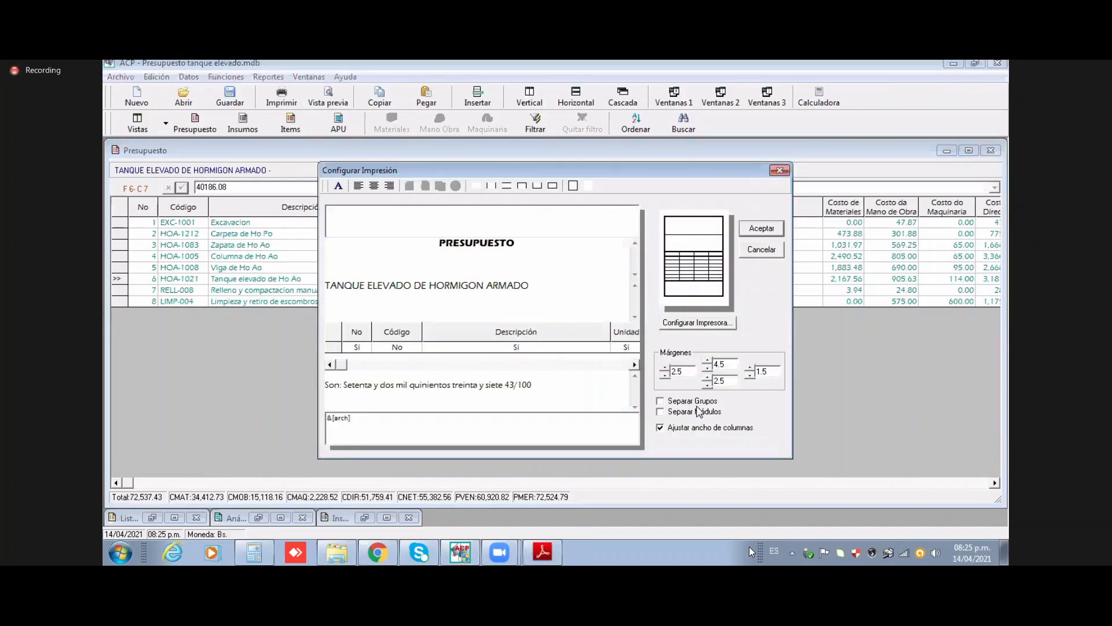
click(763, 230)
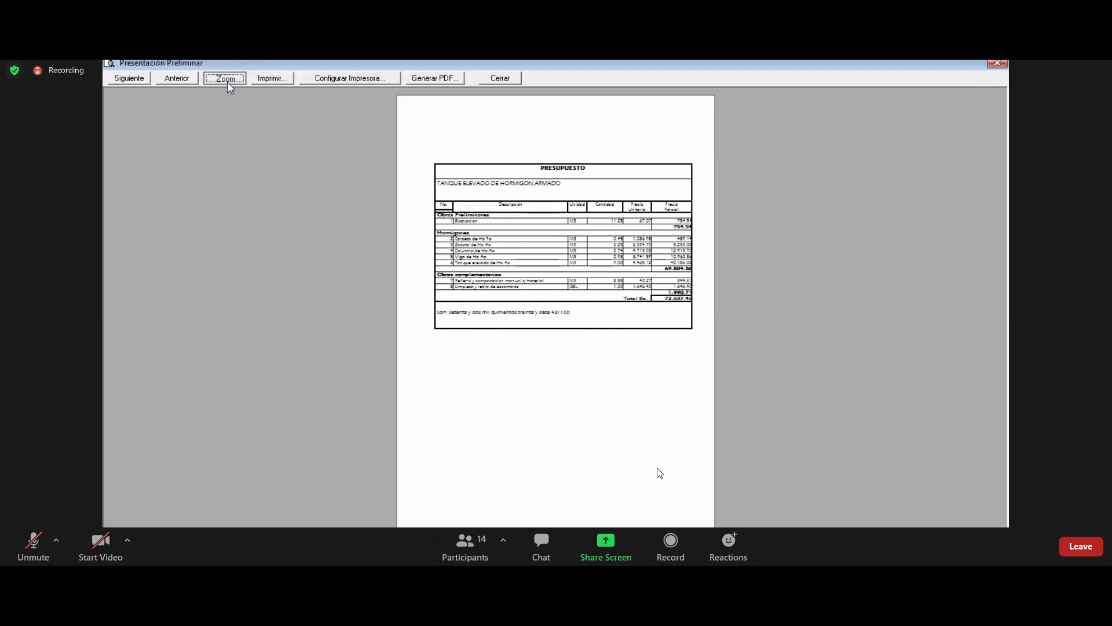
click(227, 81)
click(1001, 92)
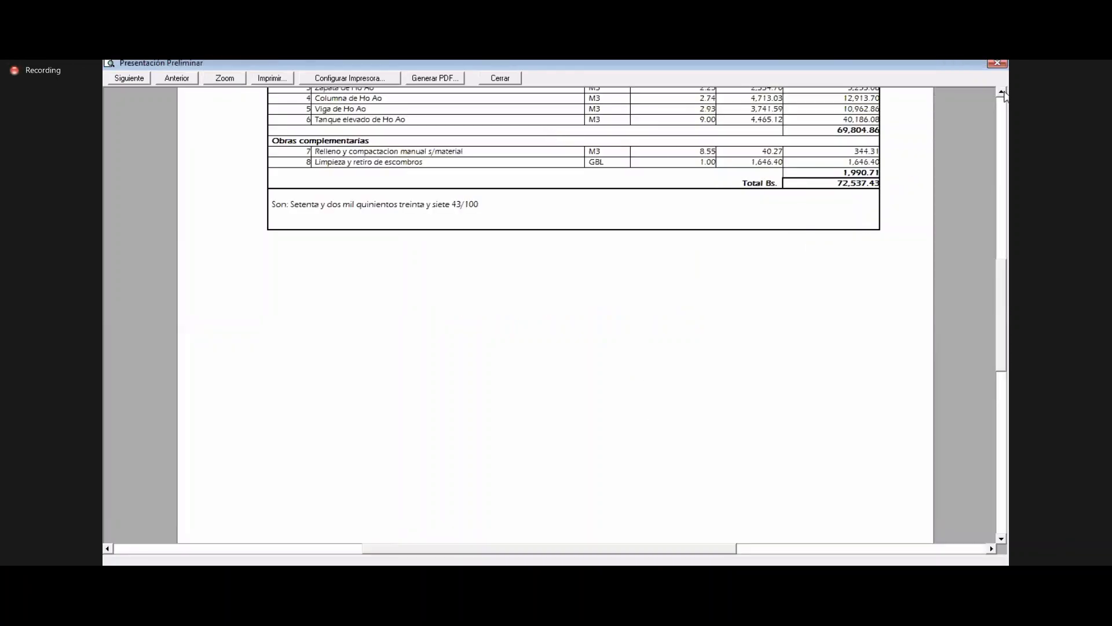
click(1002, 92)
click(1002, 92)
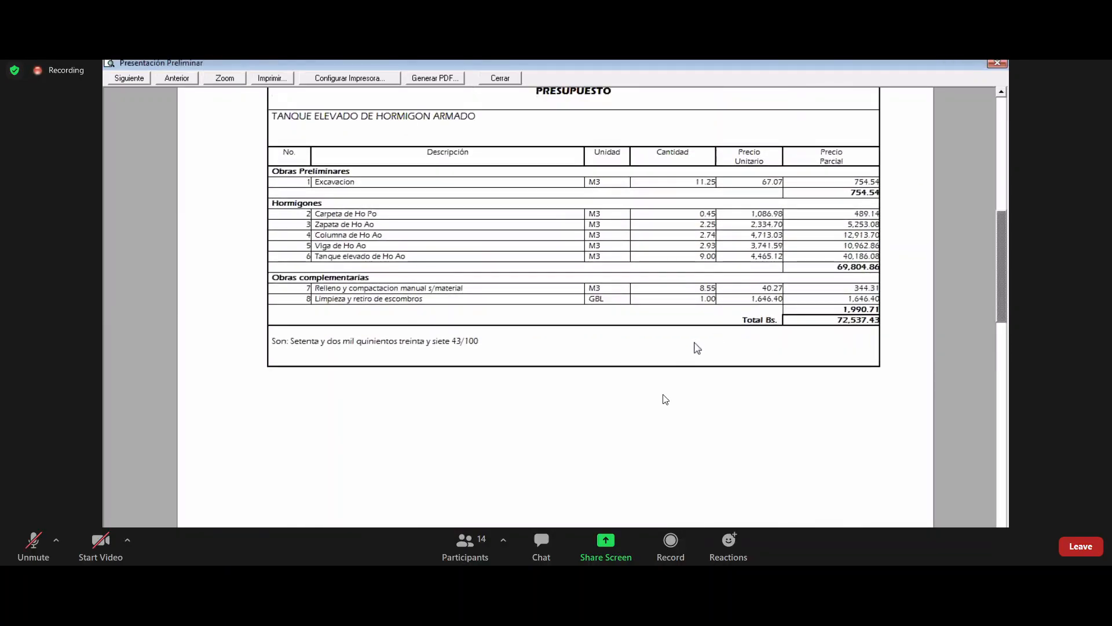
Step: Multiply 9 by 4465.12 in the Calculator to check Tanque elevado de Ho Ao's partial price, and close the report preview
key(alt+Tab)
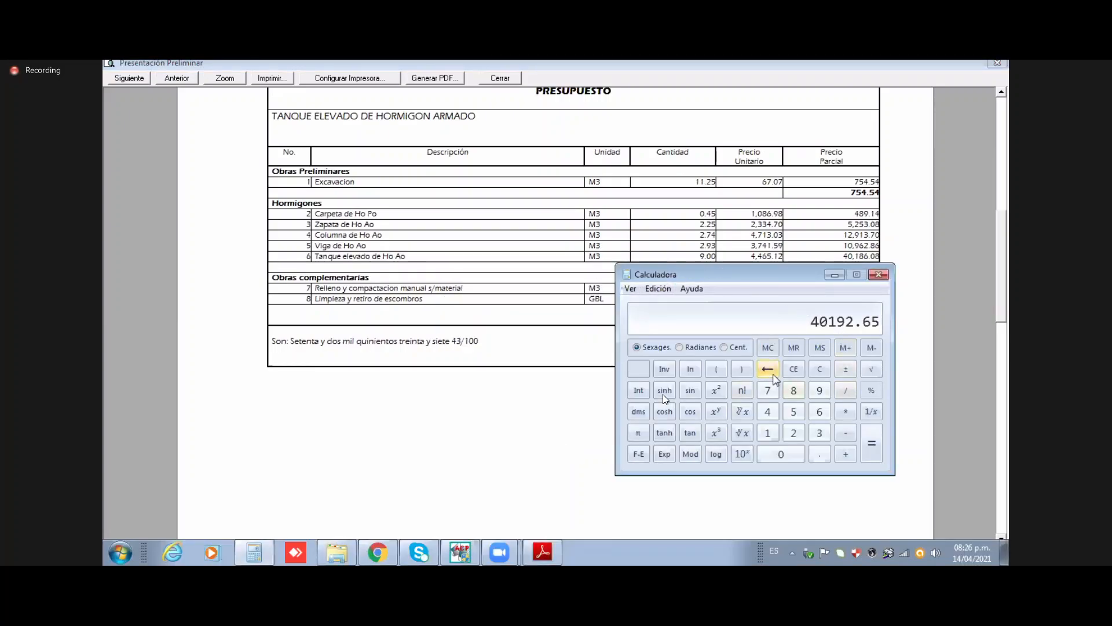
key(Escape)
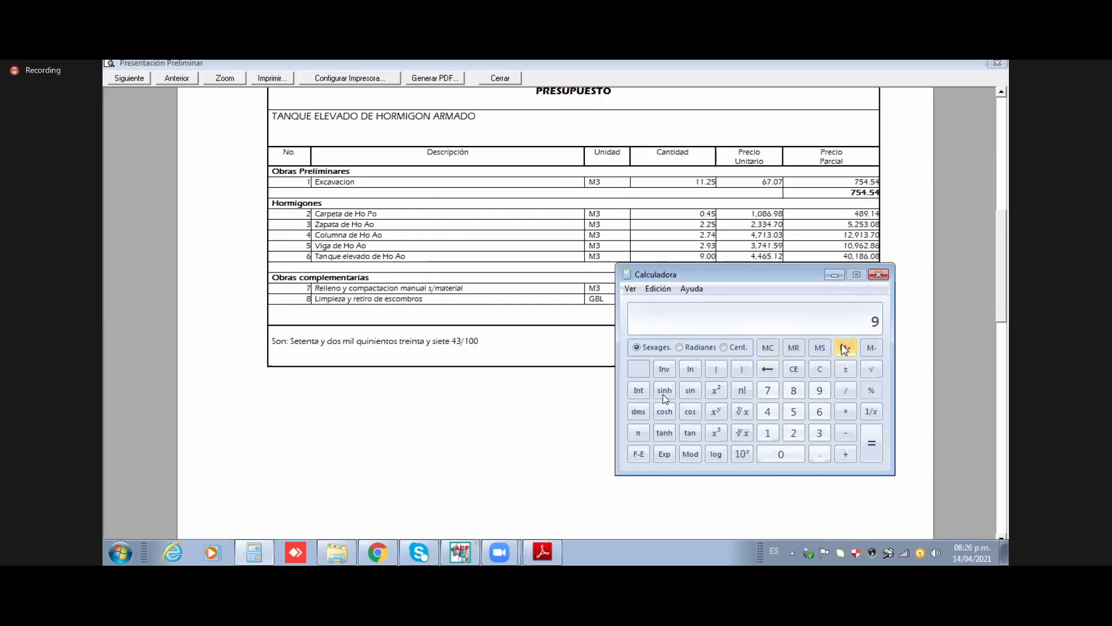
text(*4)
text(465.12)
key(Return)
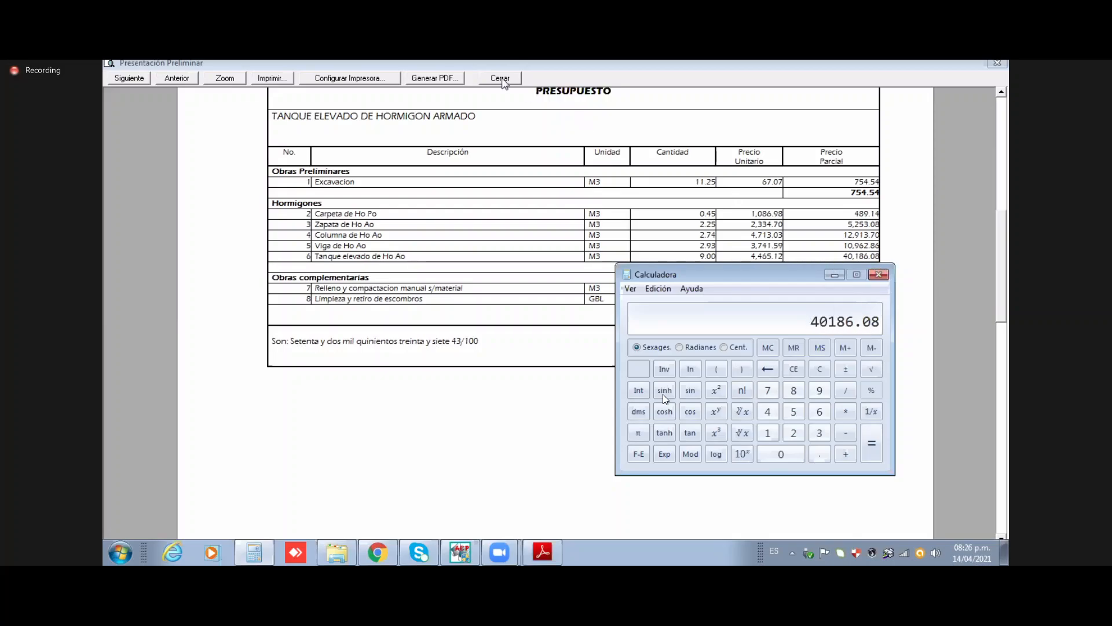
click(501, 79)
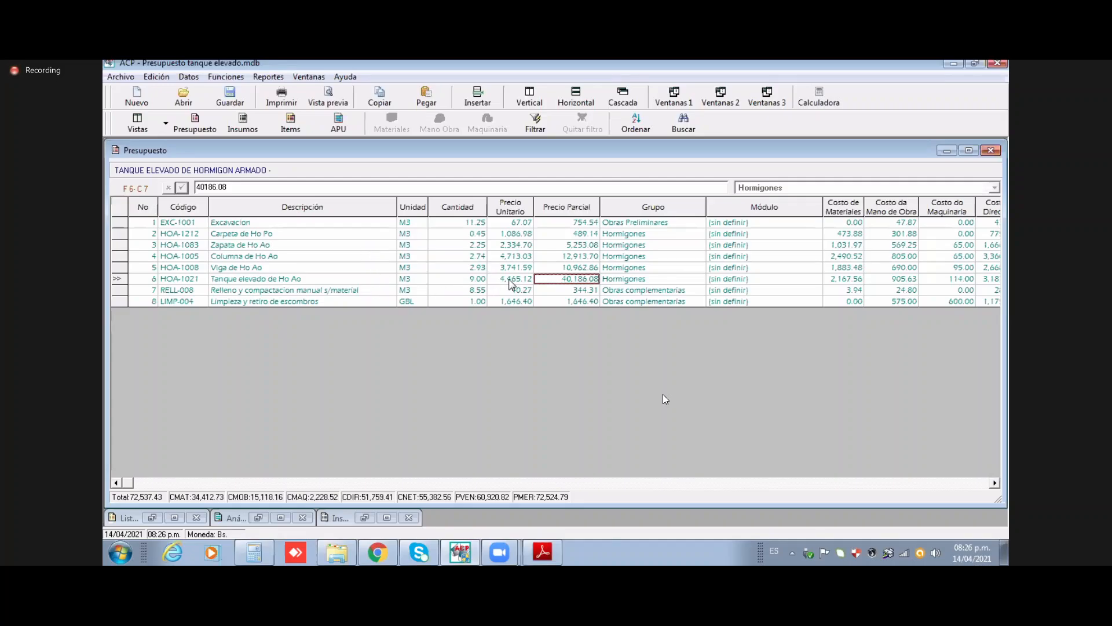
Step: Check the stored rounded unit prices of Tanque elevado de Ho Ao and Viga de Ho Ao in the budget
click(518, 280)
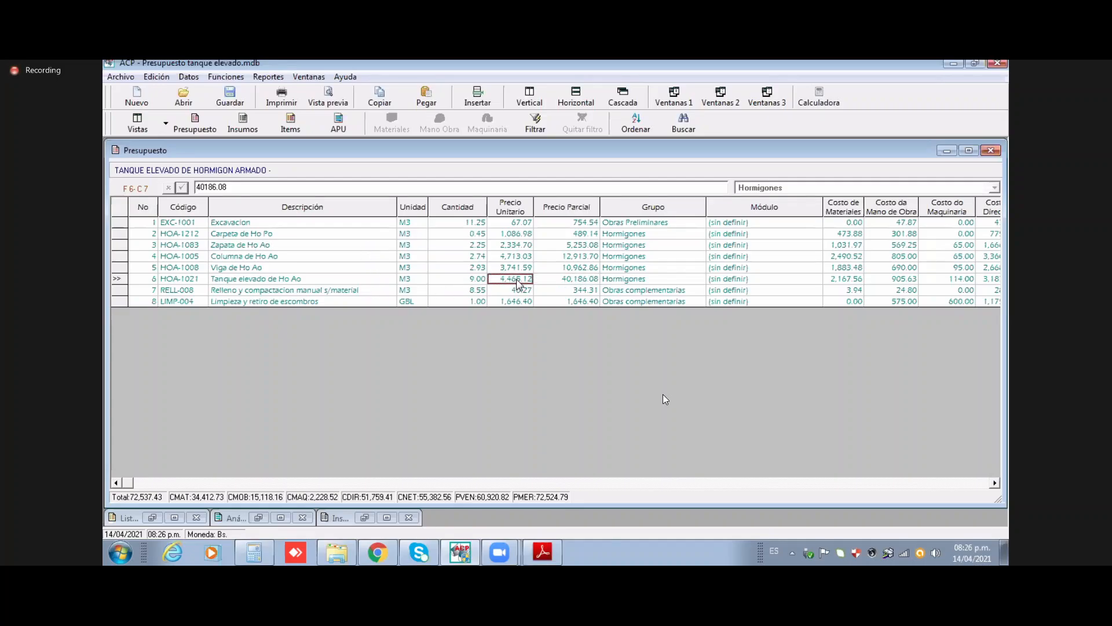
click(516, 211)
click(512, 278)
click(508, 271)
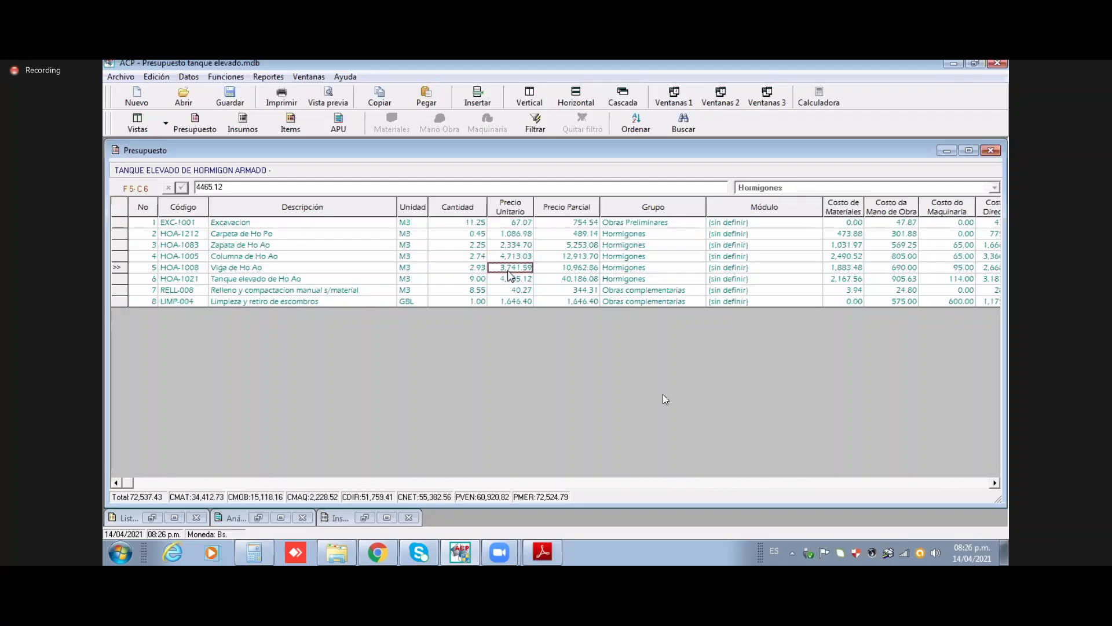
Step: Reapply the existing percentages to all items to restore unrounded unit prices, and check Tanque elevado de Ho Ao's unit price
click(268, 77)
click(226, 76)
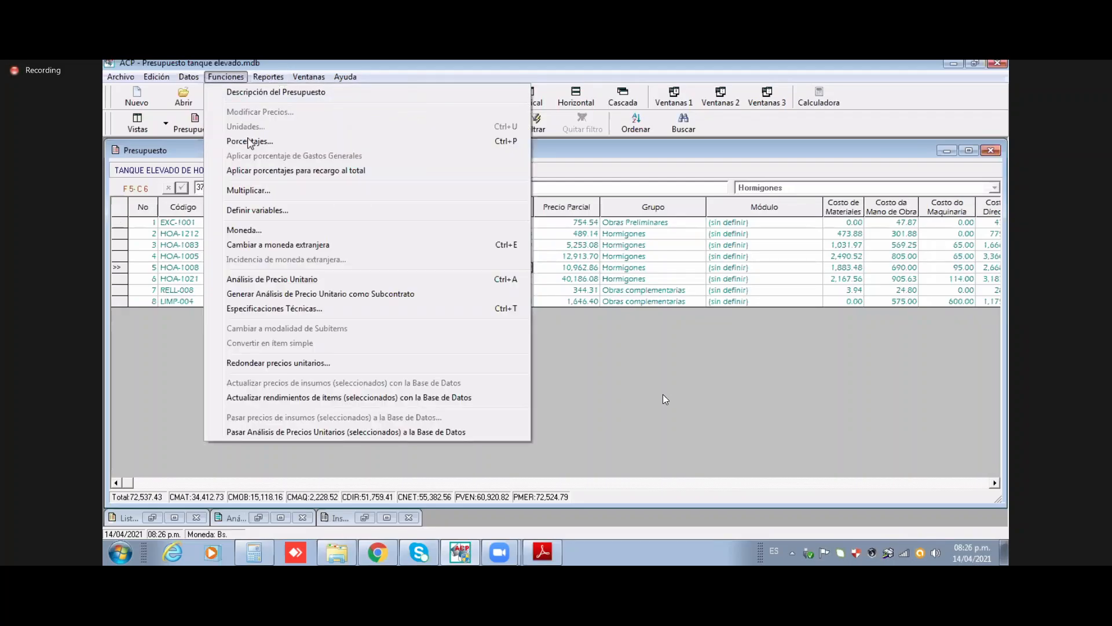
click(250, 141)
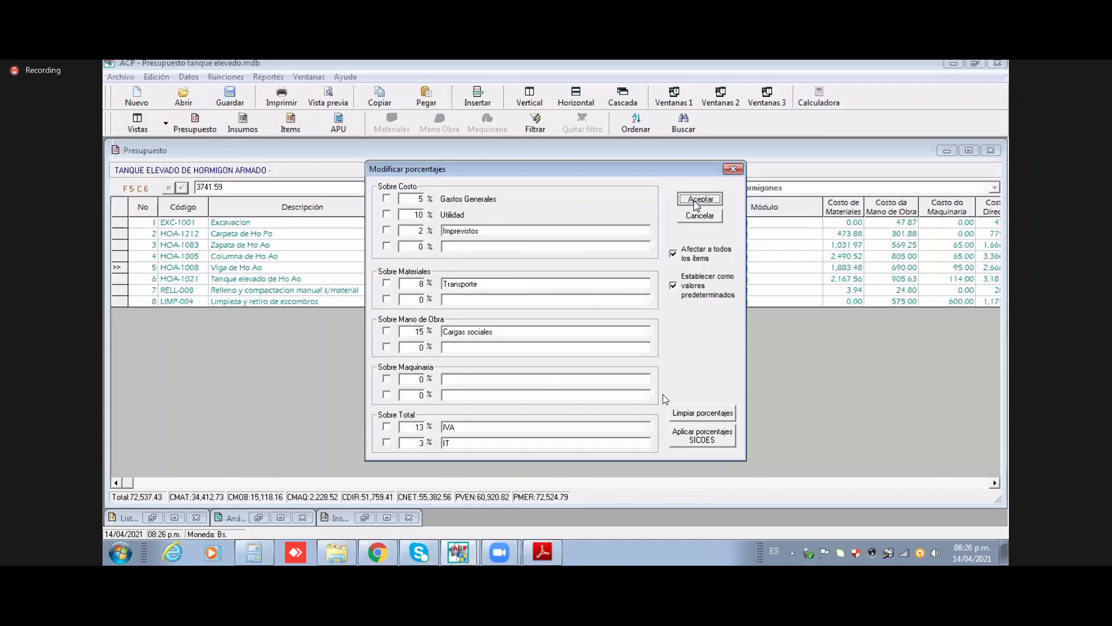
click(698, 200)
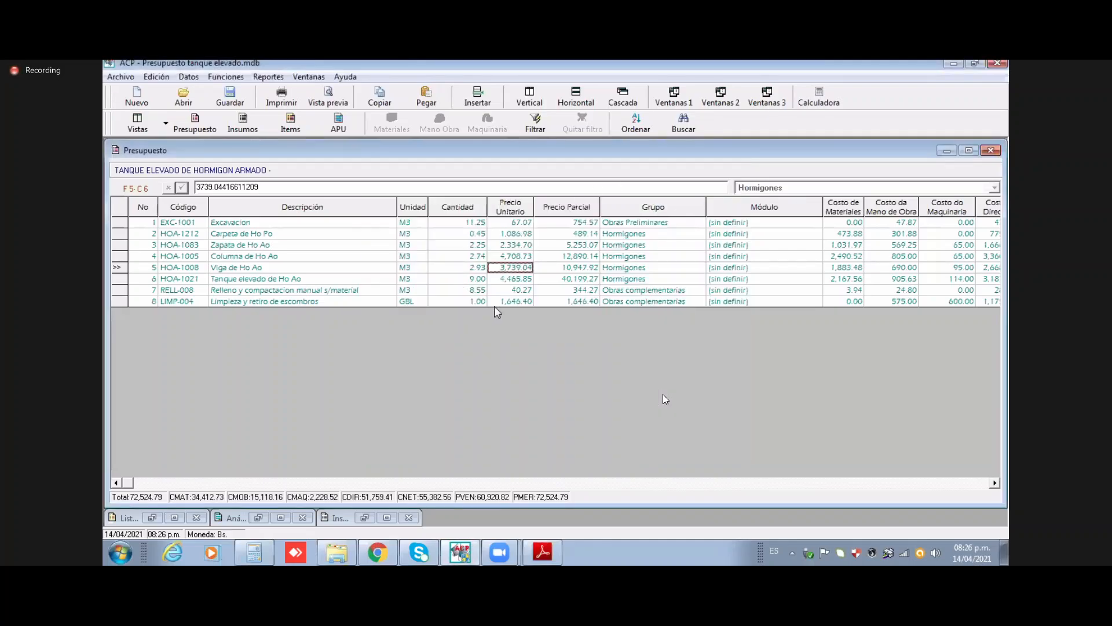
click(517, 280)
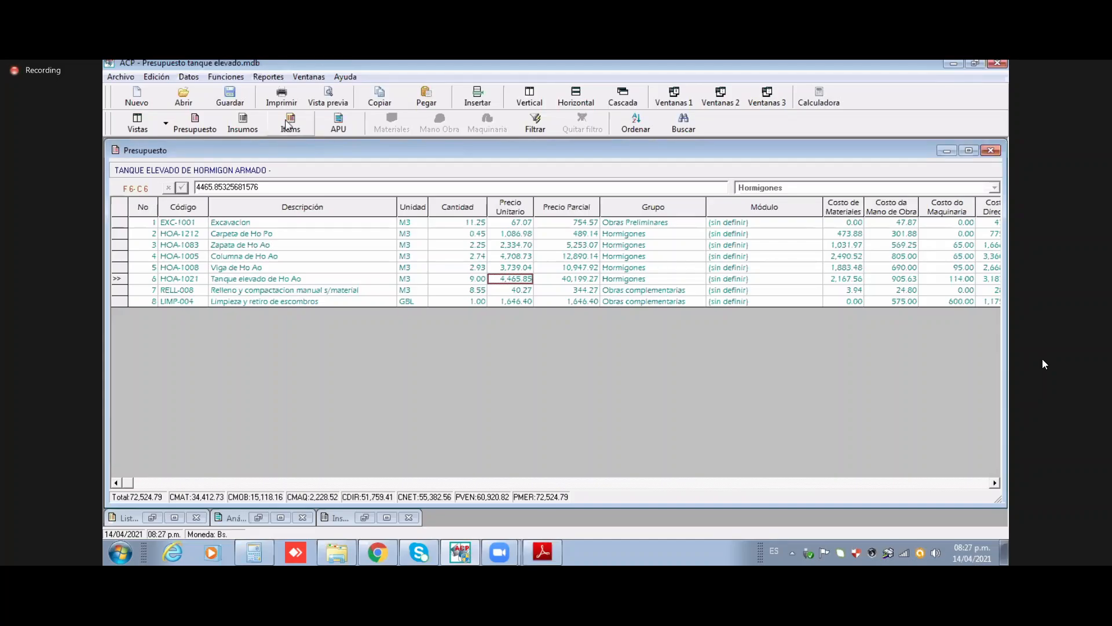
click(237, 81)
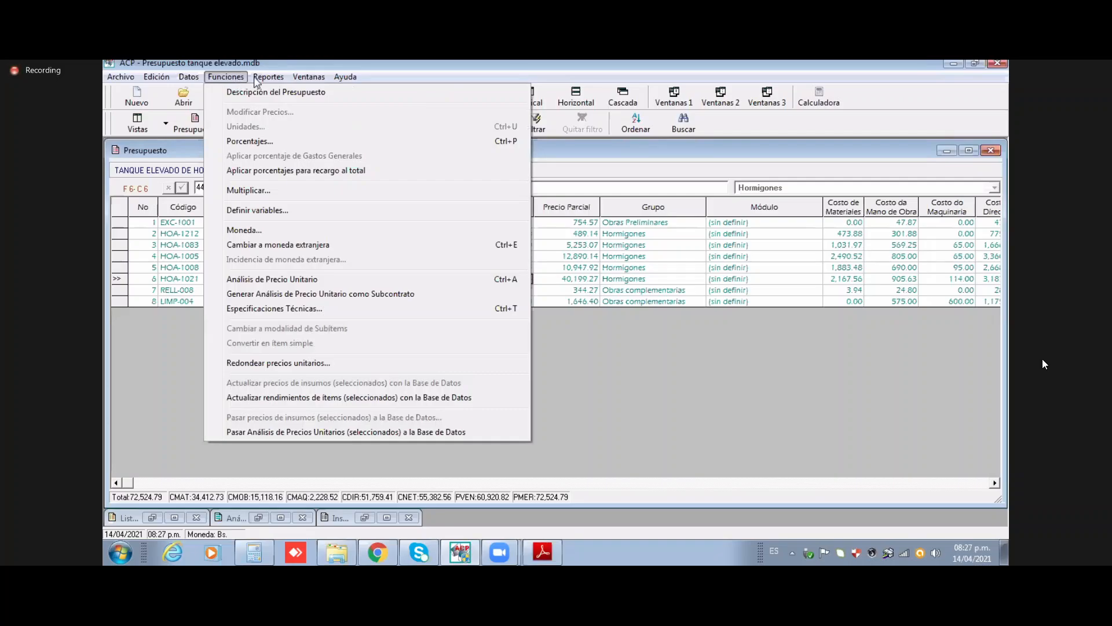
click(316, 64)
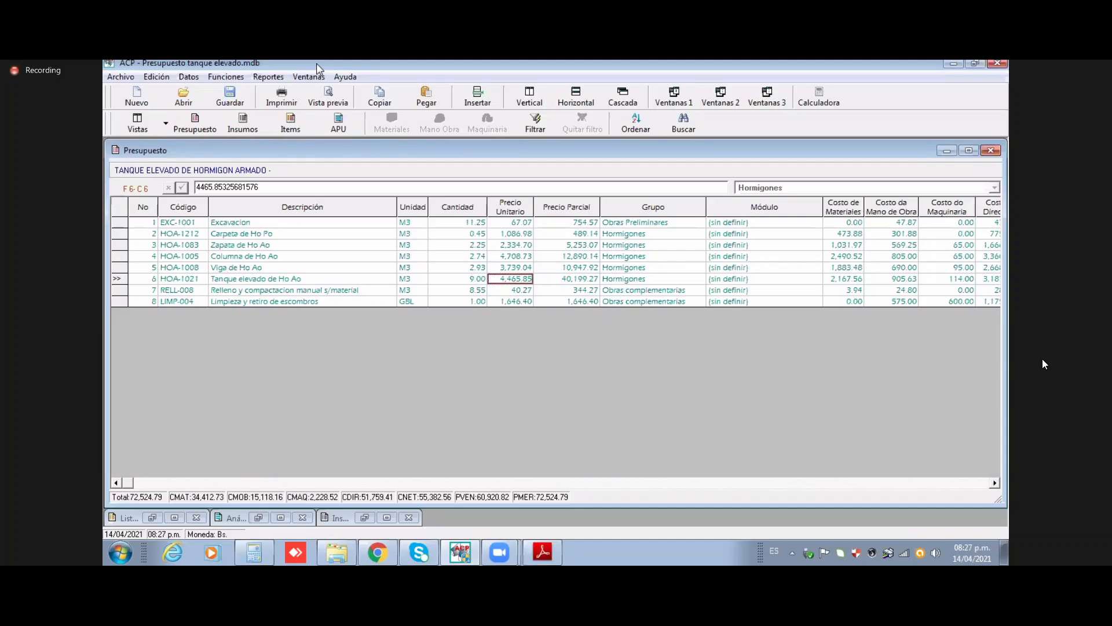
click(226, 81)
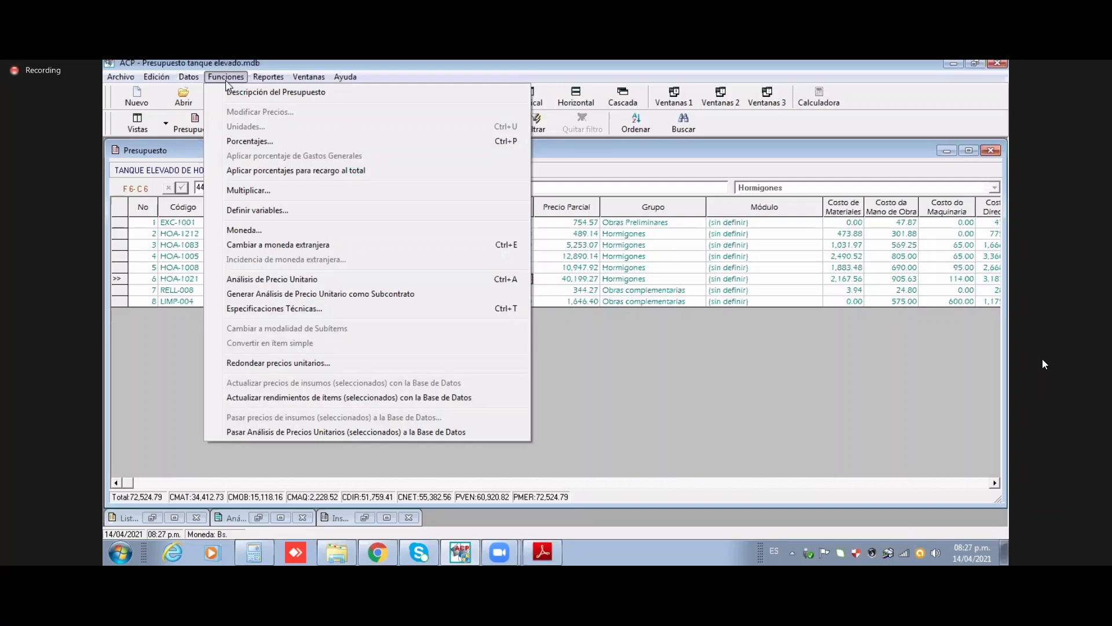
key(Escape)
click(308, 76)
click(329, 65)
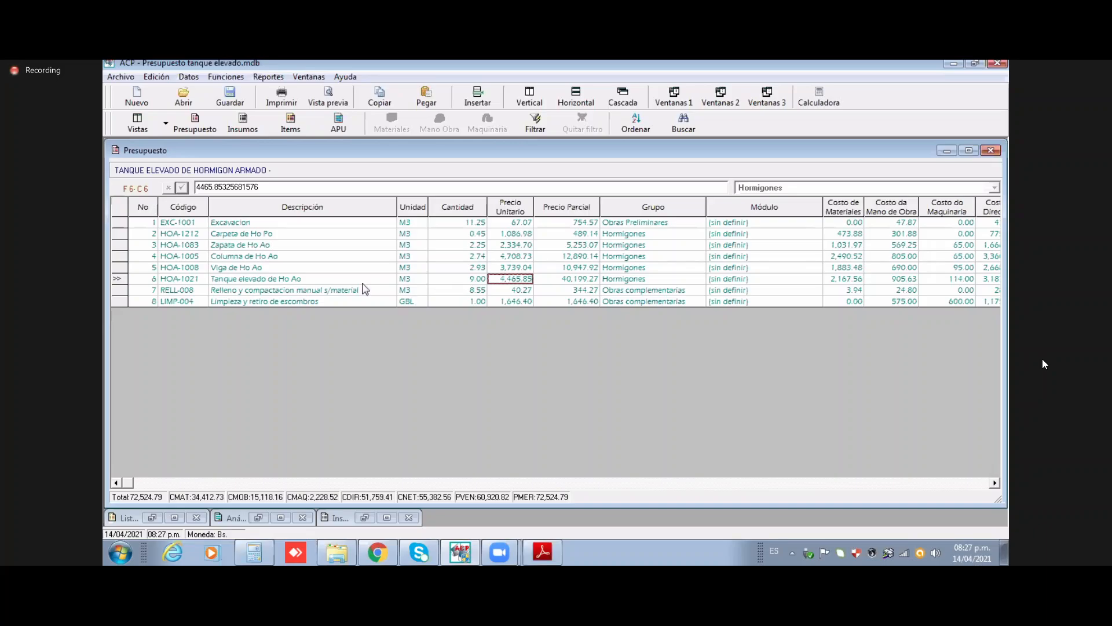
Step: Examine the IVA percentage under Sobre Total in Modificar porcentajes, and leave the dialog without applying any change
click(238, 78)
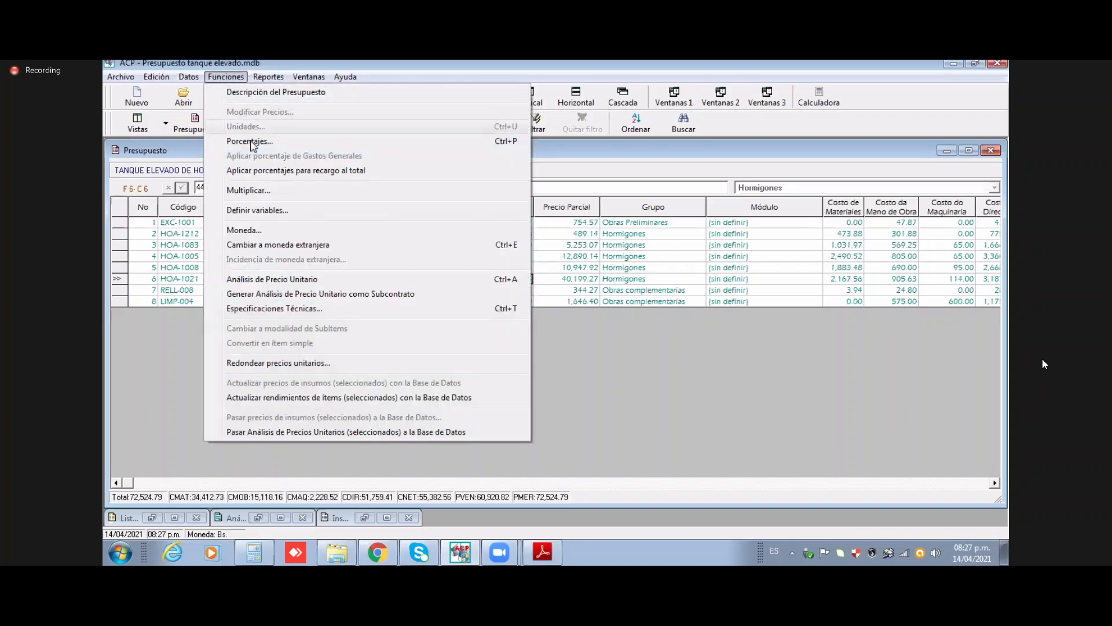
click(261, 141)
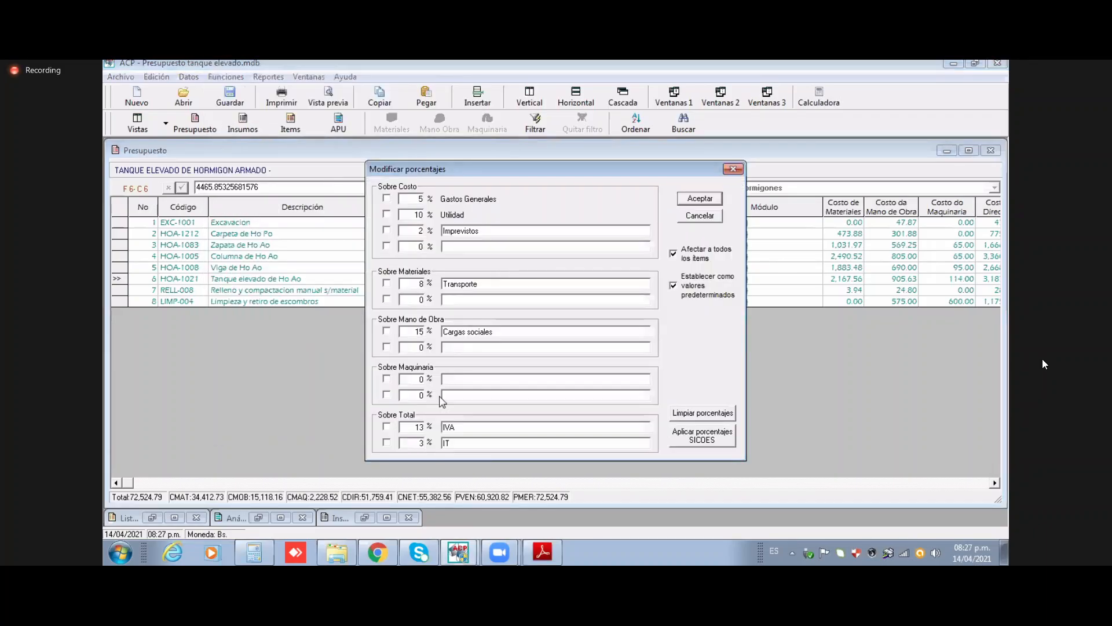
double_click(420, 427)
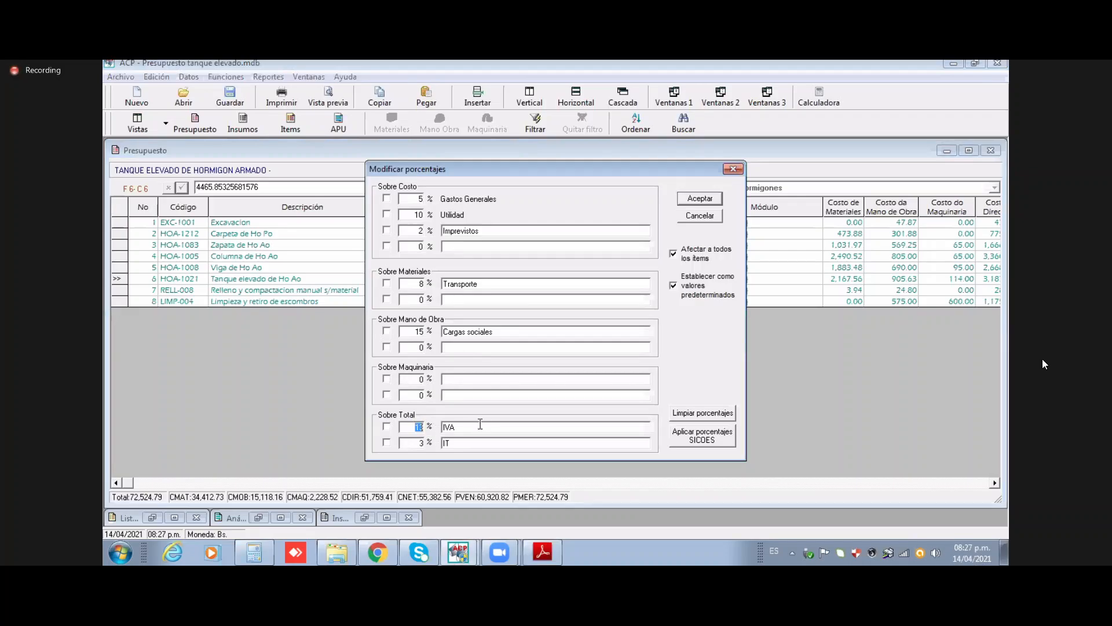
click(414, 427)
double_click(416, 429)
text(1)
click(699, 217)
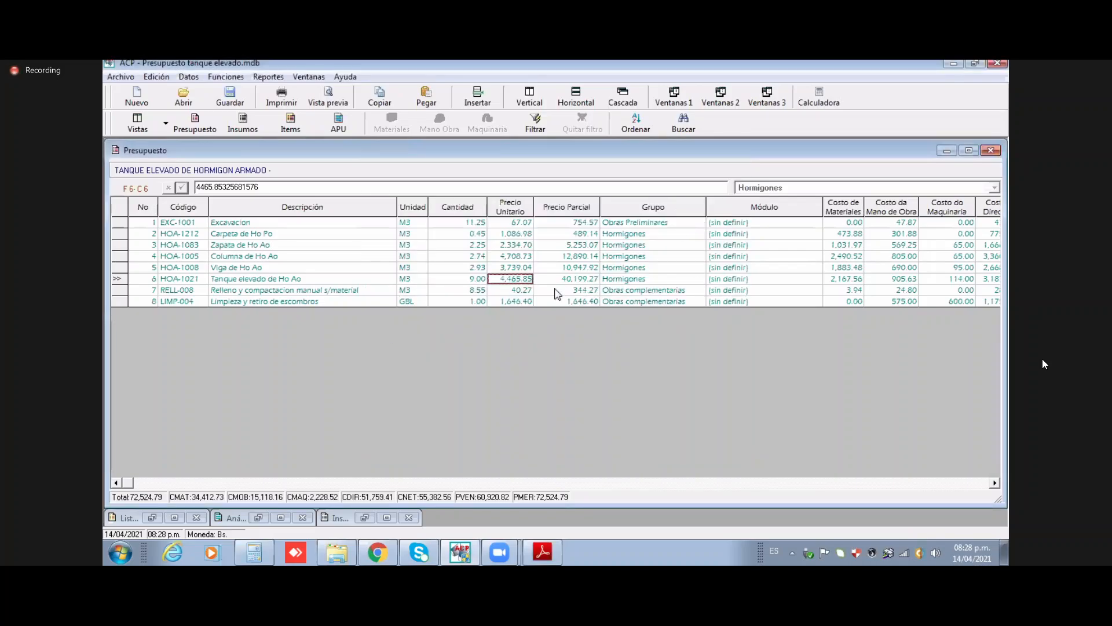
Step: Switch to the Insumos view and inspect the Facturado column, including the entry for Acero de alta resistencia
click(166, 123)
click(168, 160)
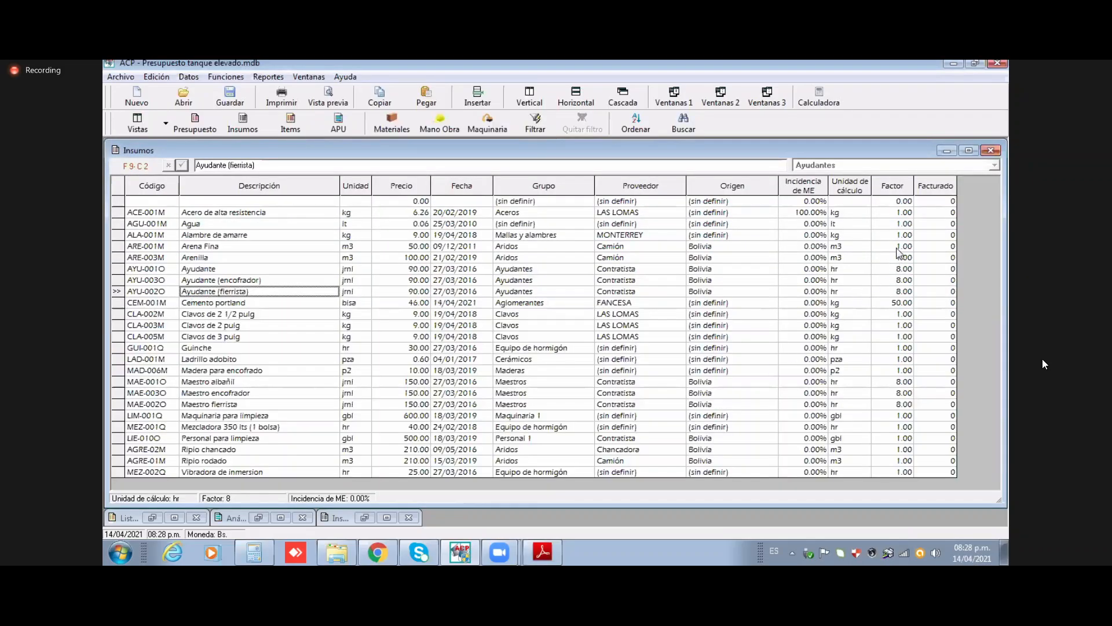
click(941, 189)
click(933, 203)
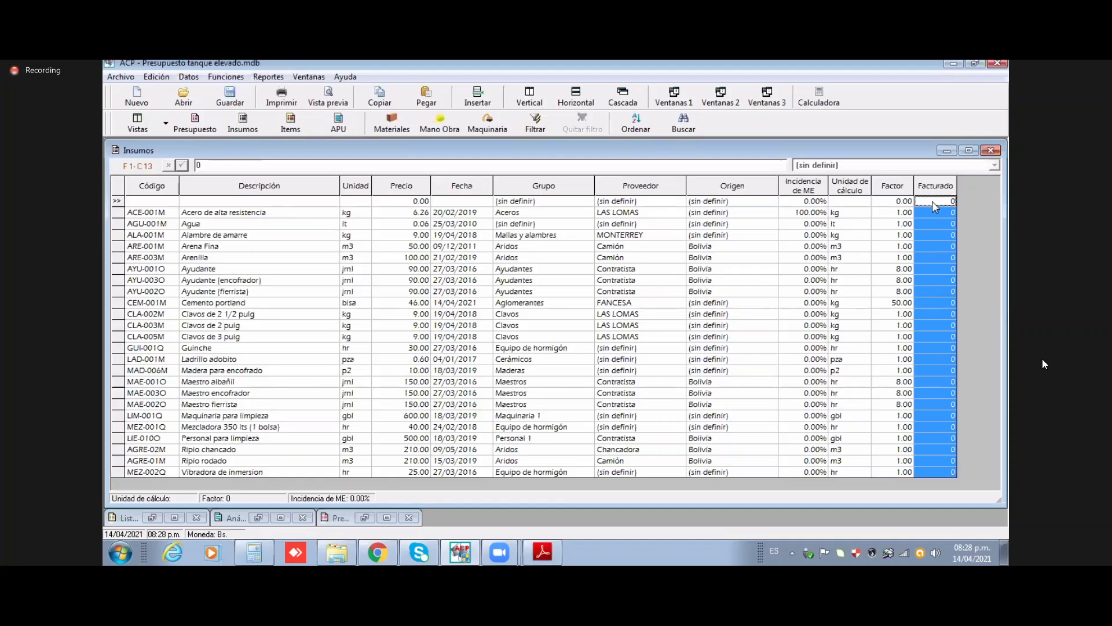
click(935, 215)
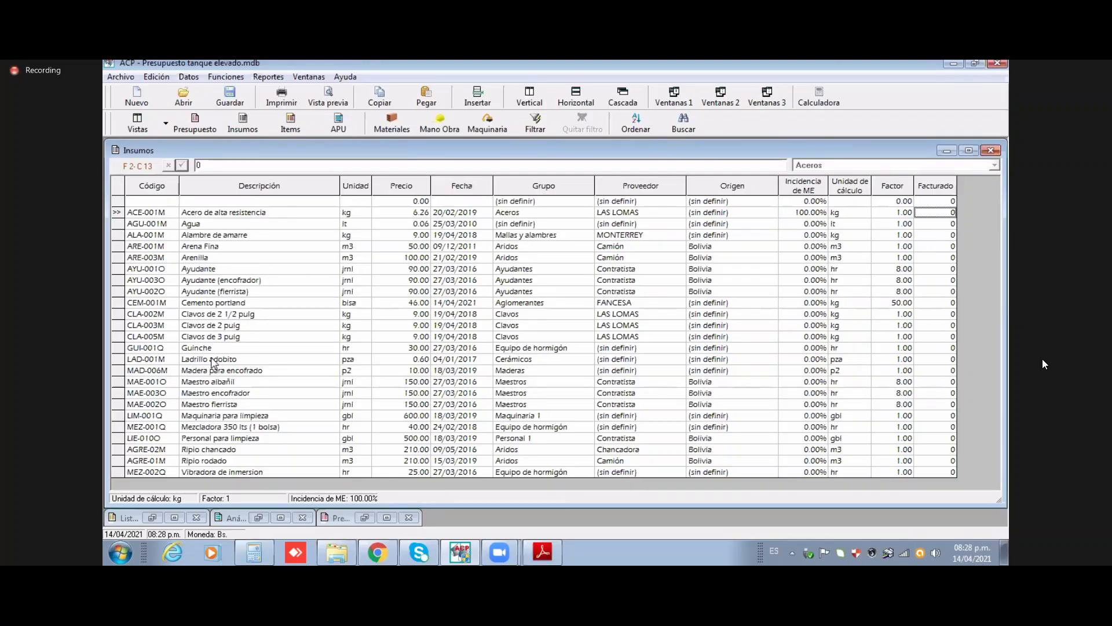
Step: Set Facturado to 1 for Cemento portland in the Insumos list
click(370, 303)
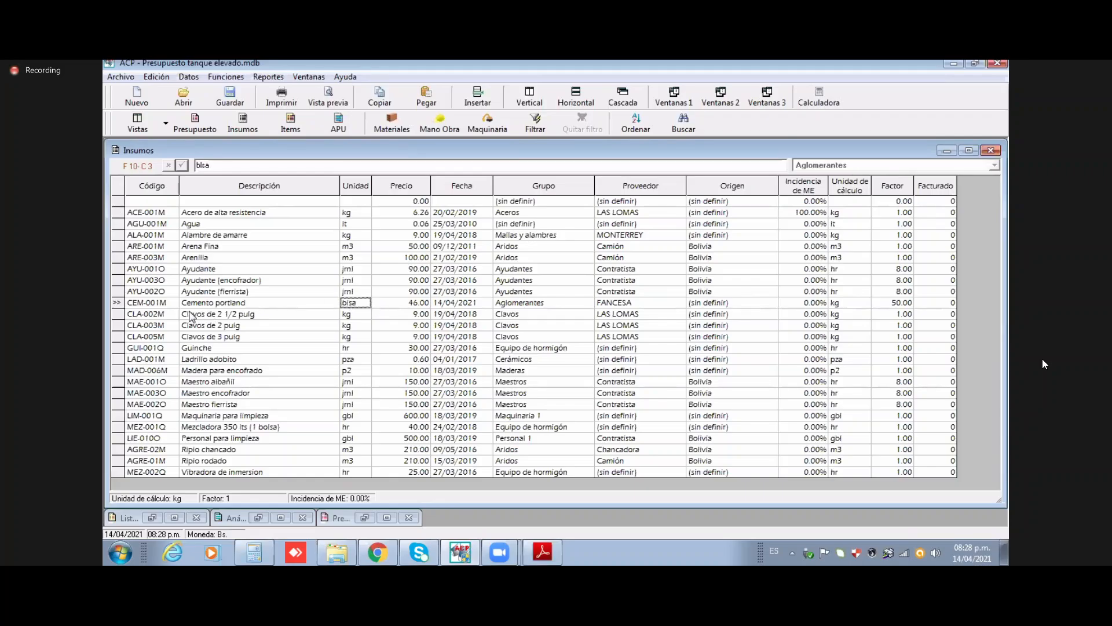
click(124, 303)
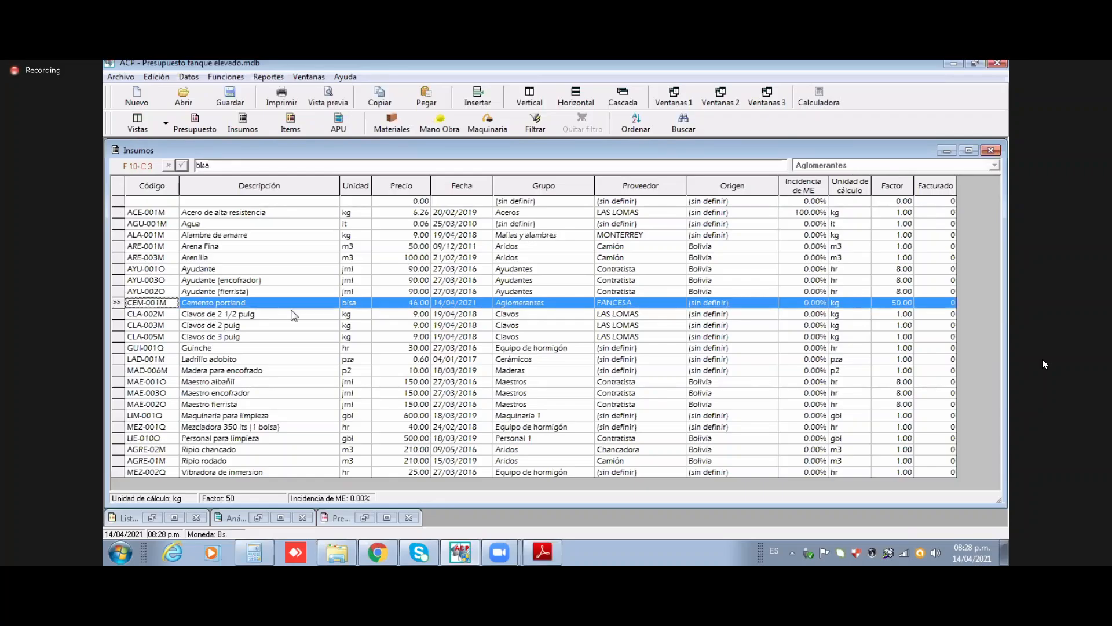
click(943, 304)
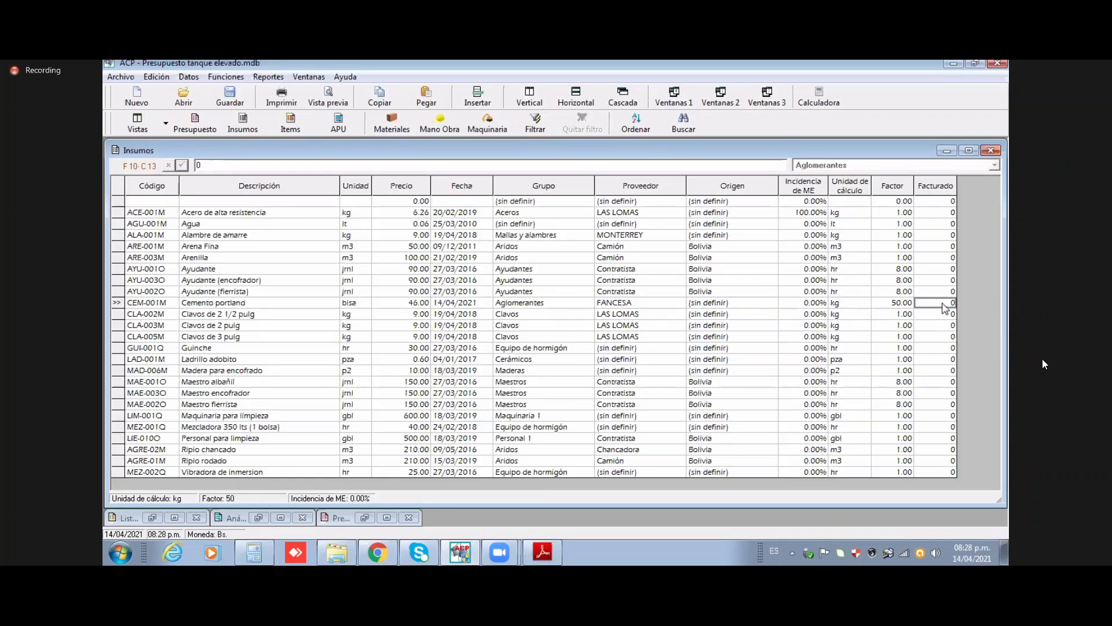
text(1)
key(Return)
Step: Set Facturado to 1 for Acero de alta resistencia in the Insumos list
click(122, 214)
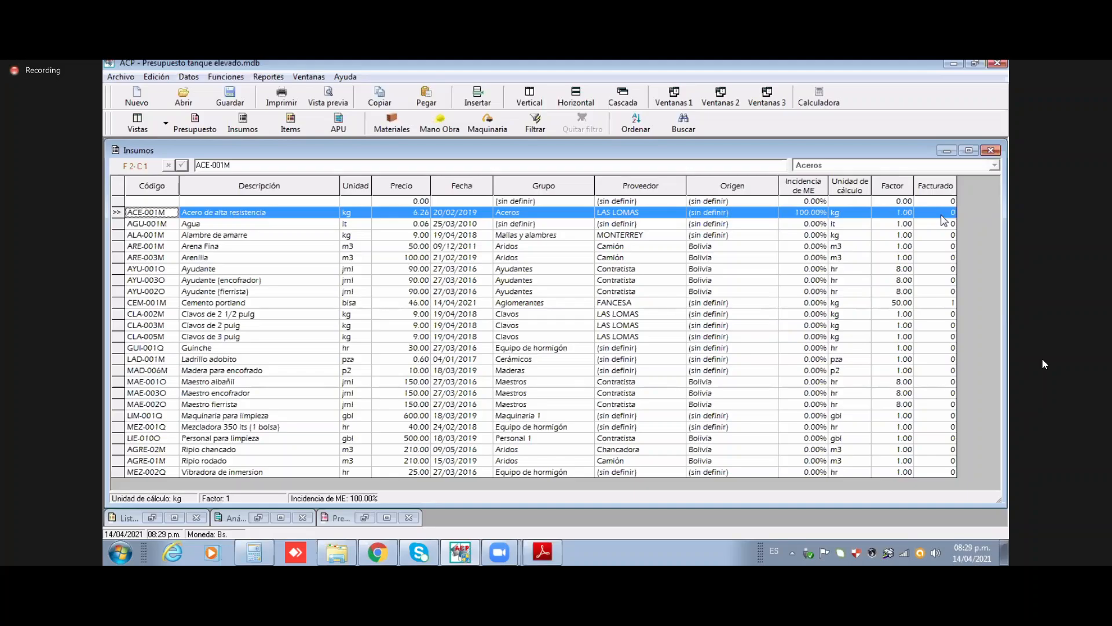
click(942, 215)
text(1)
key(Return)
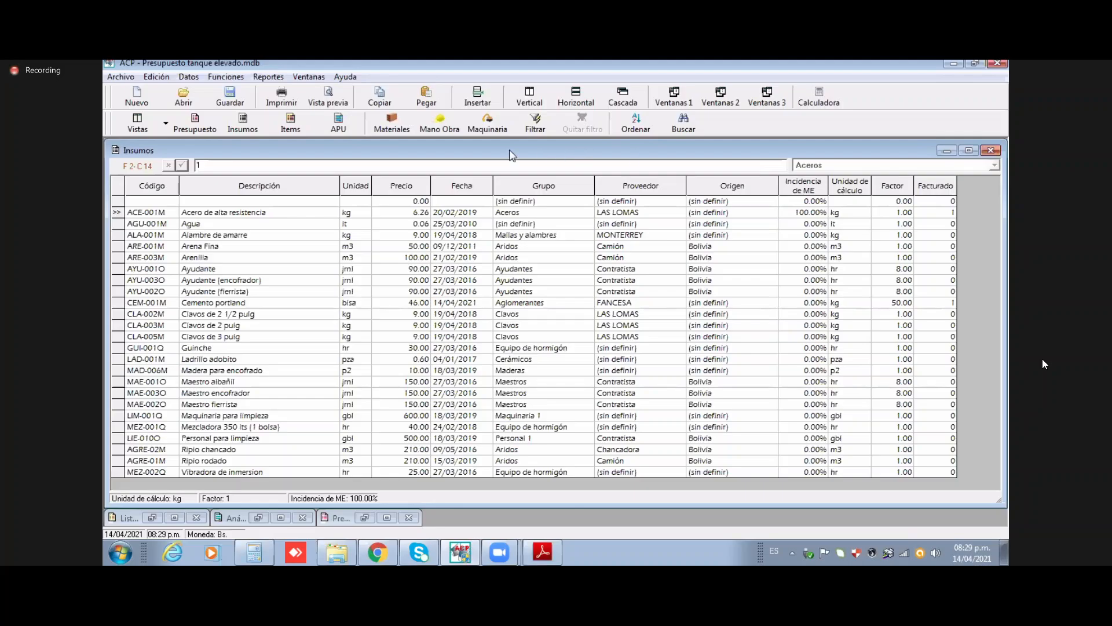
Step: Apply the surcharge percentages to the total from the Insumos list, and switch to the Presupuesto view
click(225, 77)
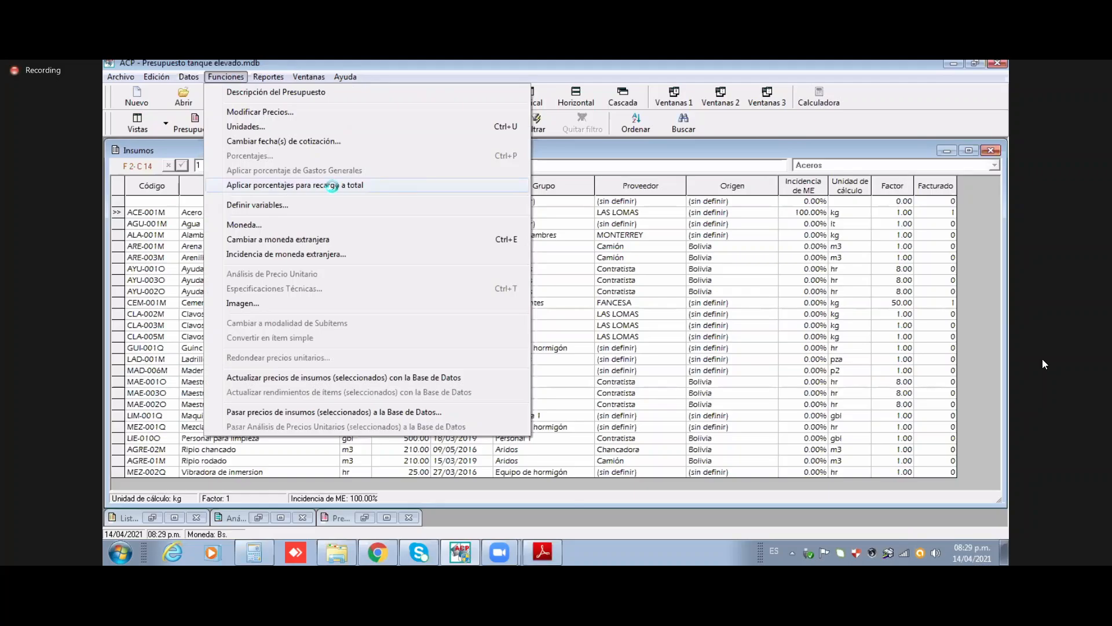
click(334, 185)
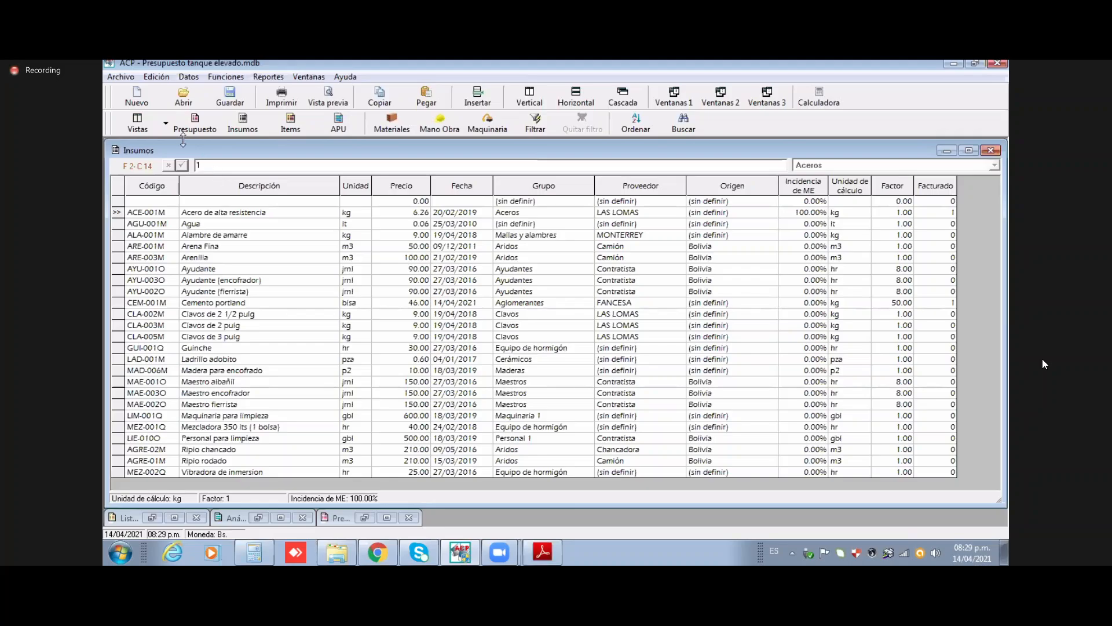
click(166, 124)
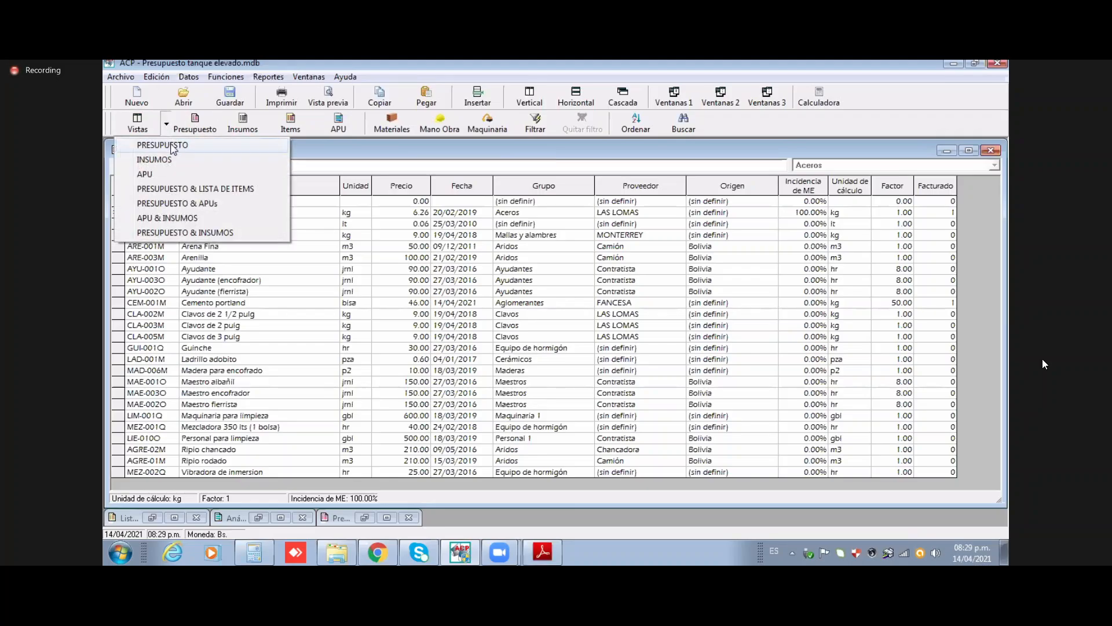
click(169, 143)
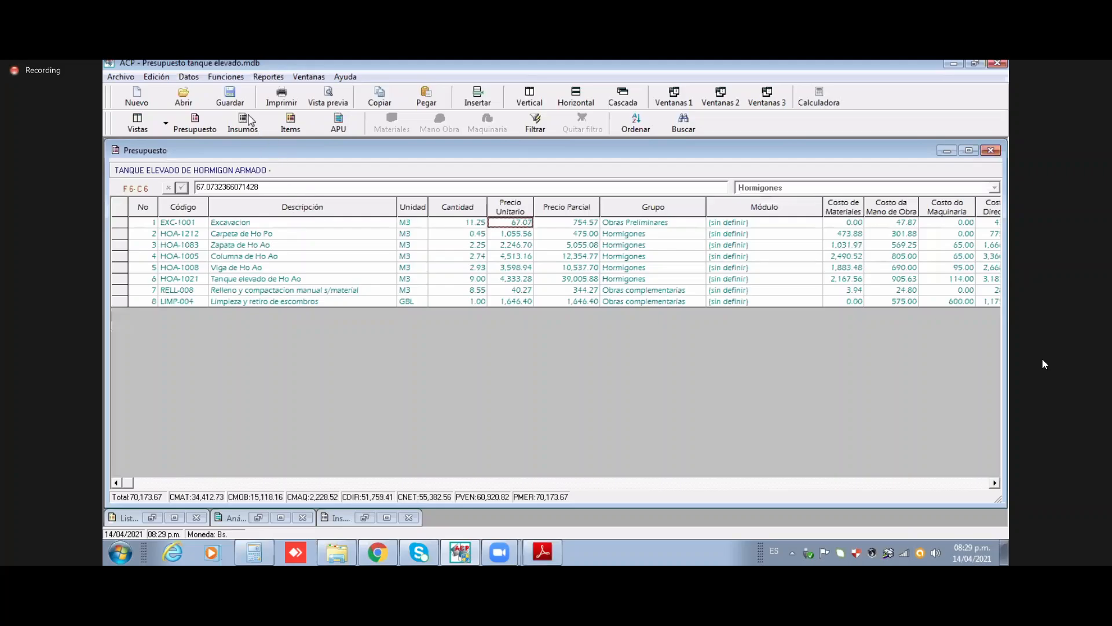
Step: Check the Sobre Total percentages in Modificar porcentajes, and leave the dialog without applying changes
click(226, 76)
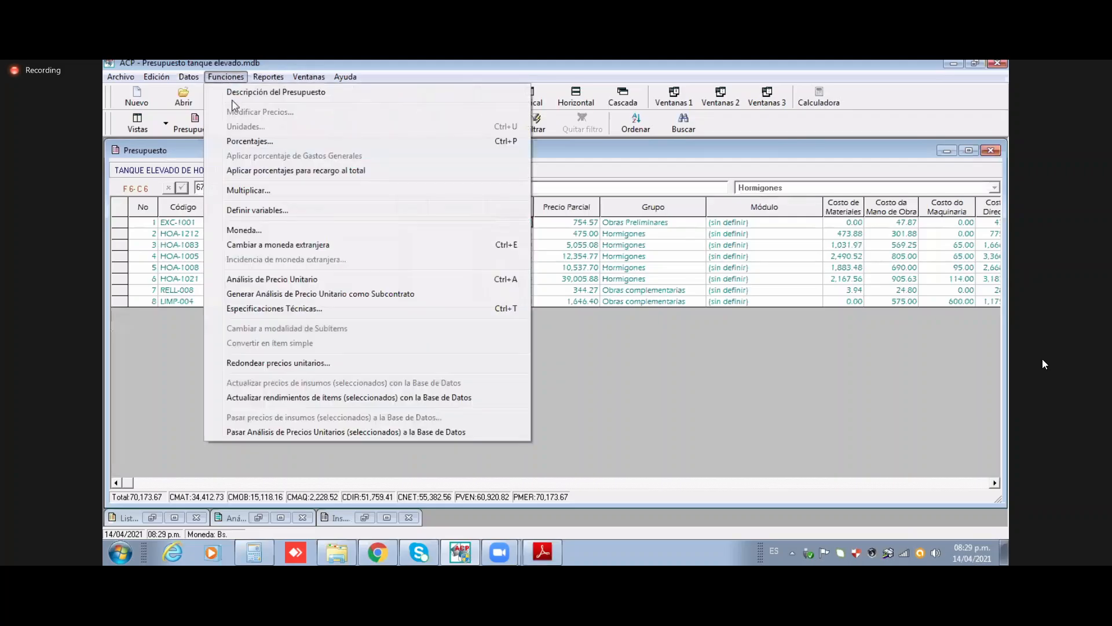
click(251, 143)
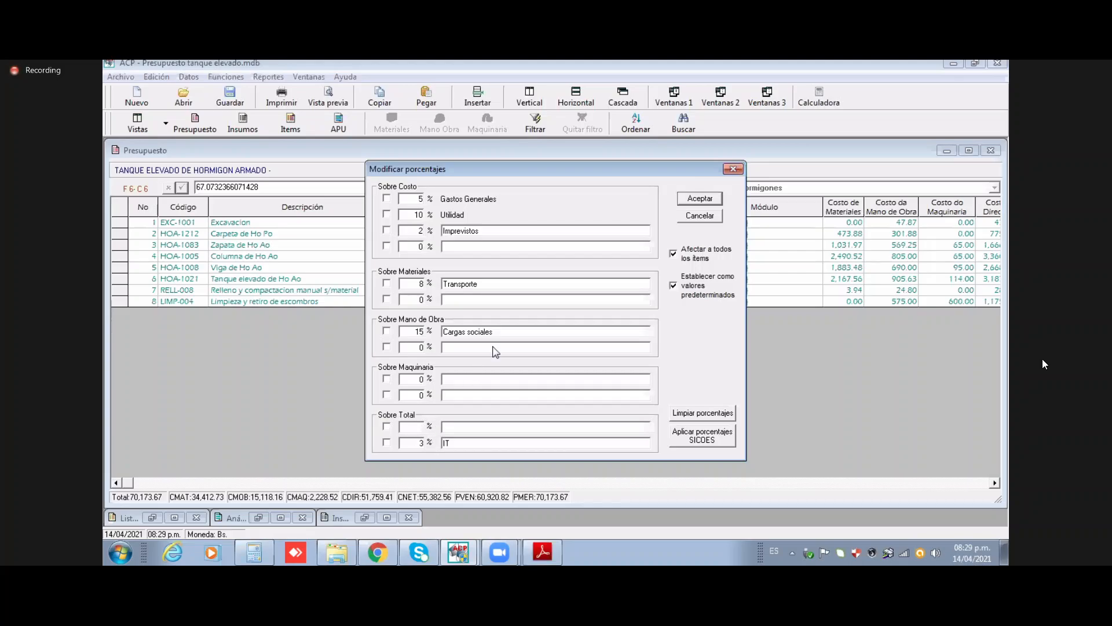
click(714, 222)
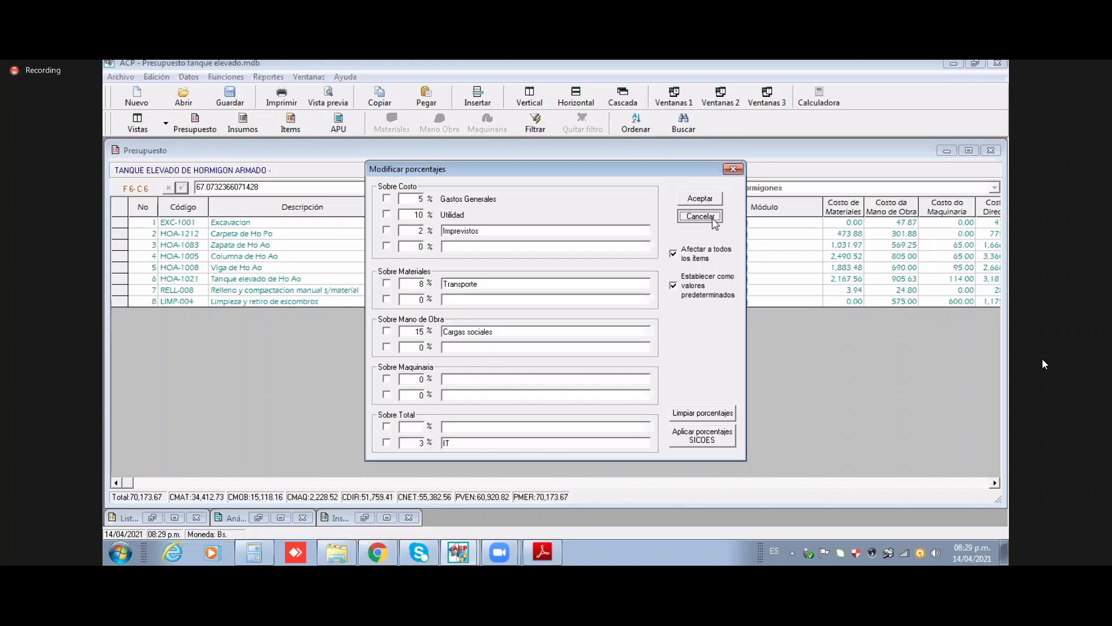
Step: Generate the Detalle de porcentajes report, accepting that the budget changes are saved first
click(268, 78)
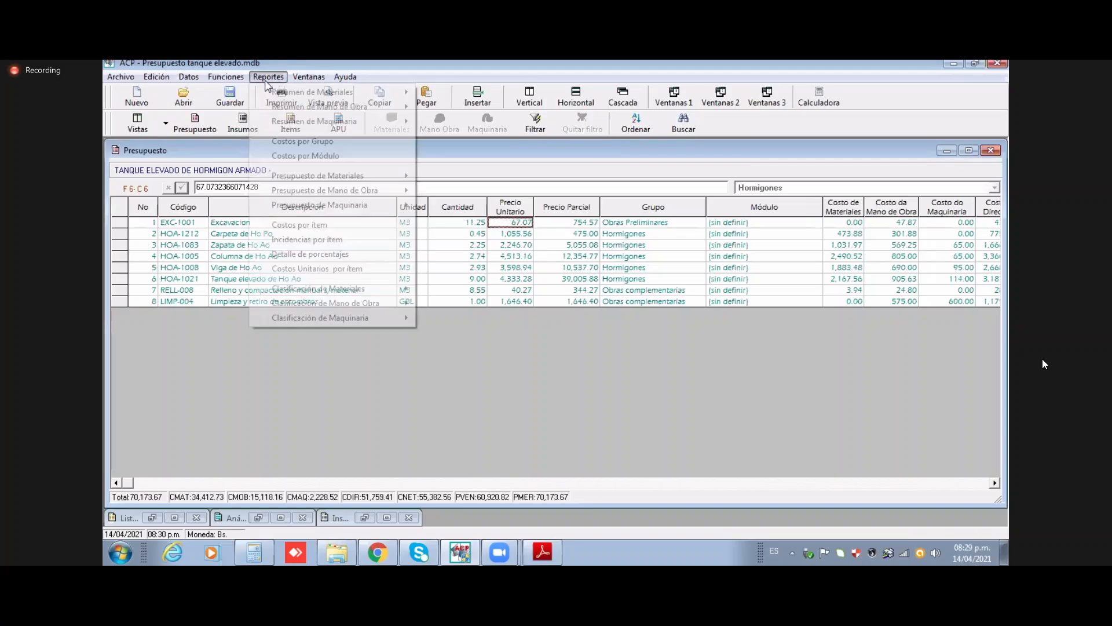
click(321, 255)
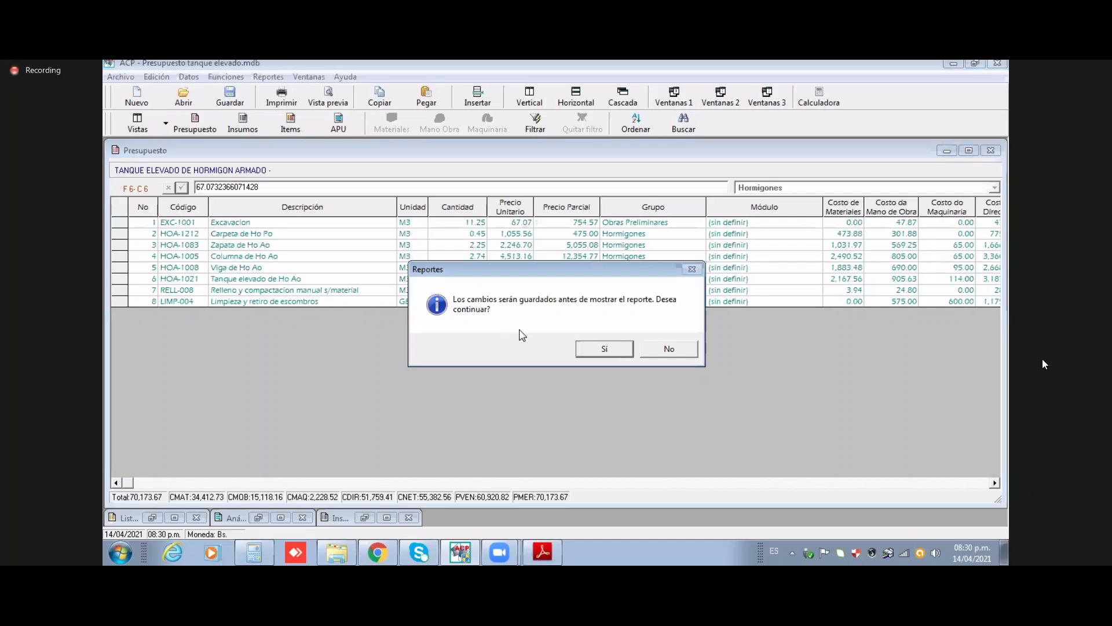
click(604, 348)
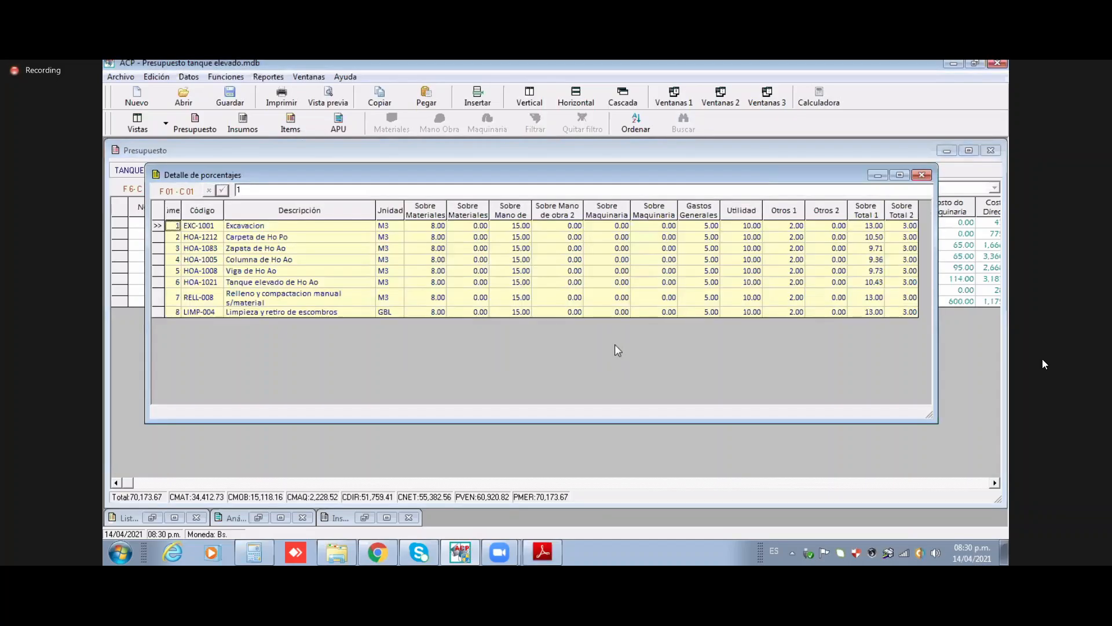
Step: Review the Sobre Materiales, Sobre Mano de Obra, Gastos Generales, Utilidad and Otros 1 columns of the percentage report
click(418, 212)
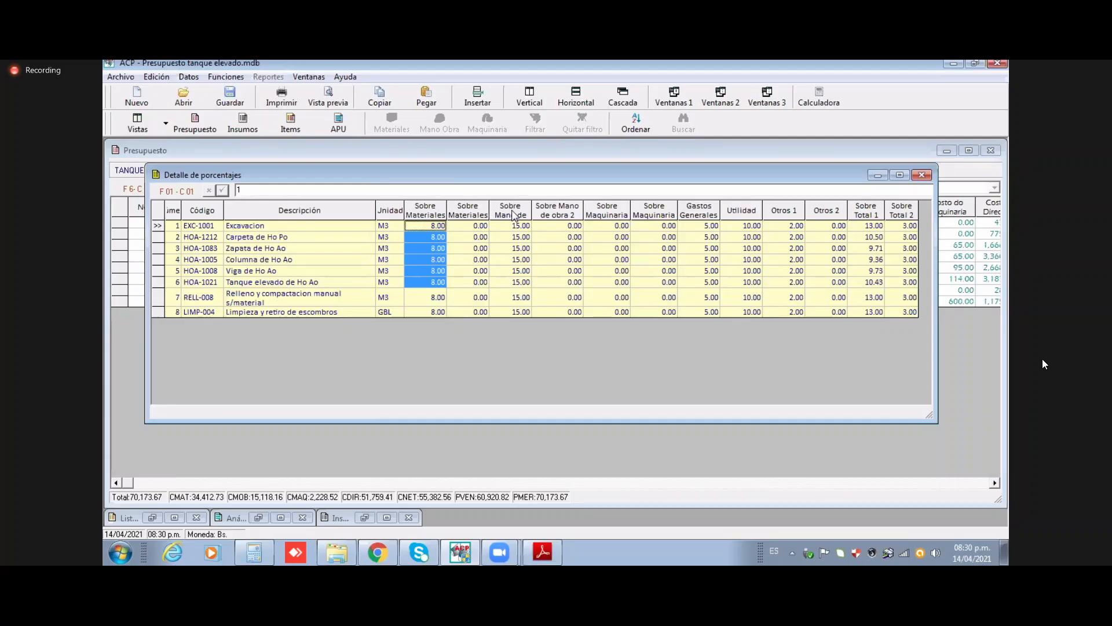
click(514, 213)
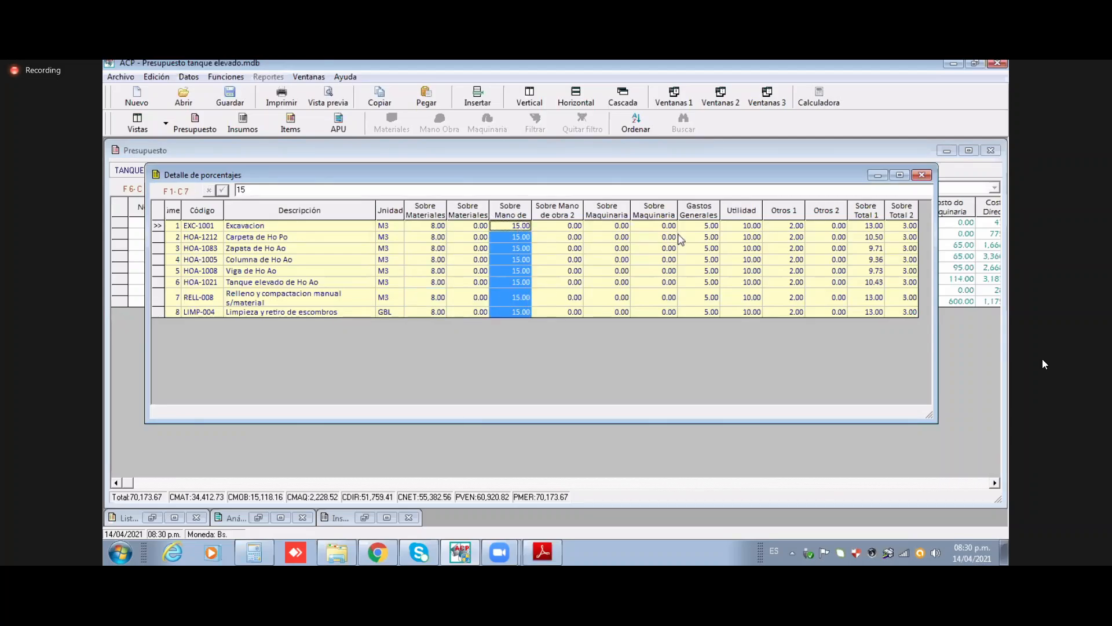
click(697, 214)
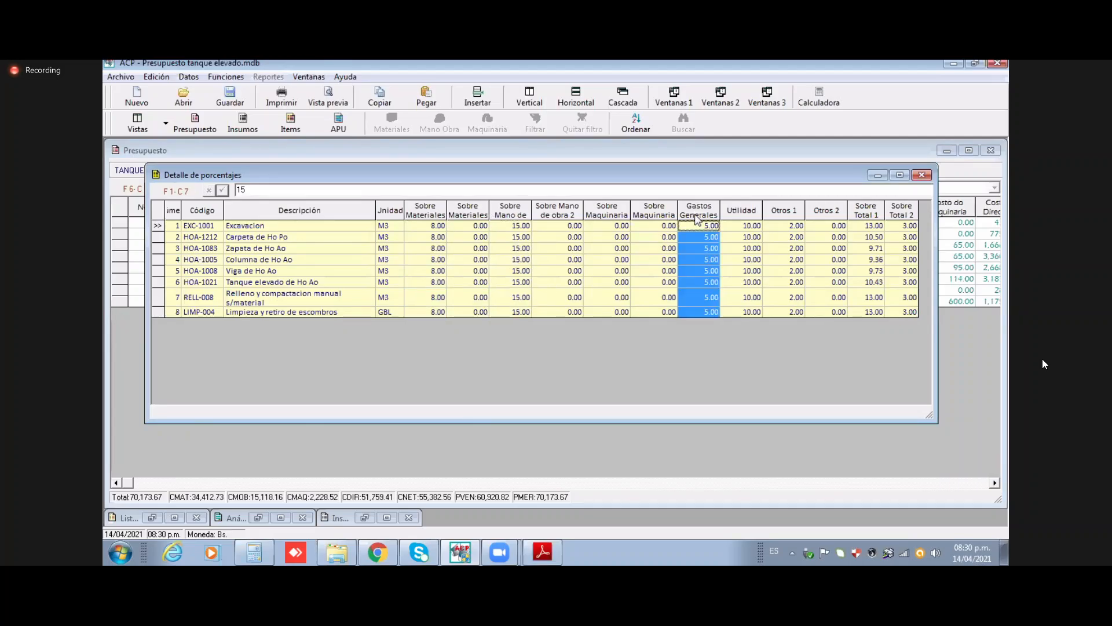
click(741, 212)
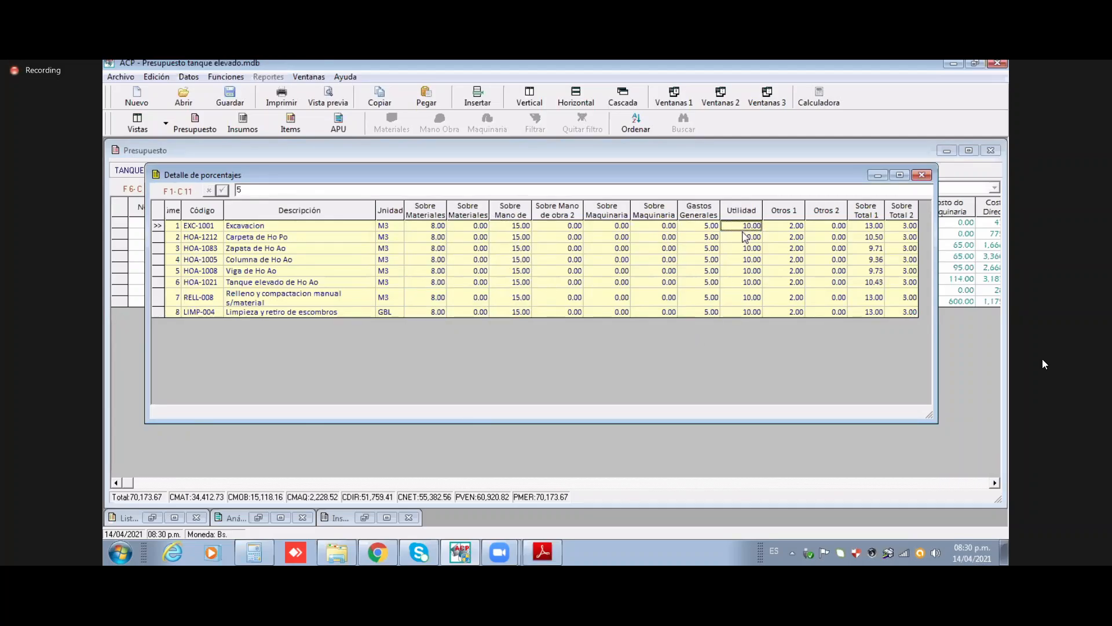
click(791, 215)
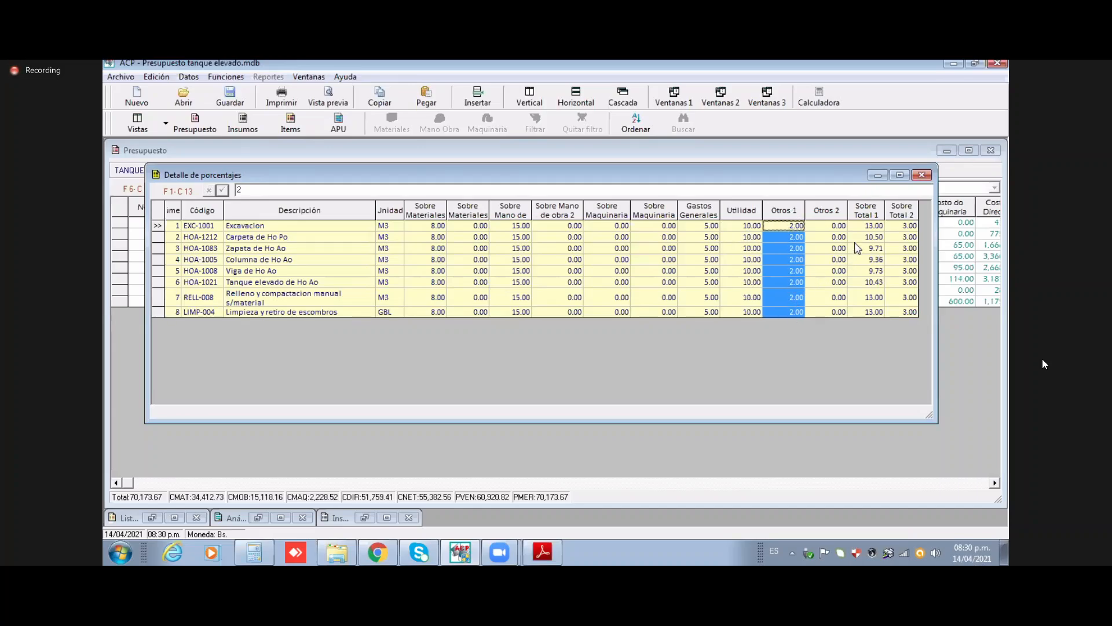
Step: Examine the Sobre Total 1 percentage of each item, from Excavacion down to Limpieza y retiro de escombros
click(871, 214)
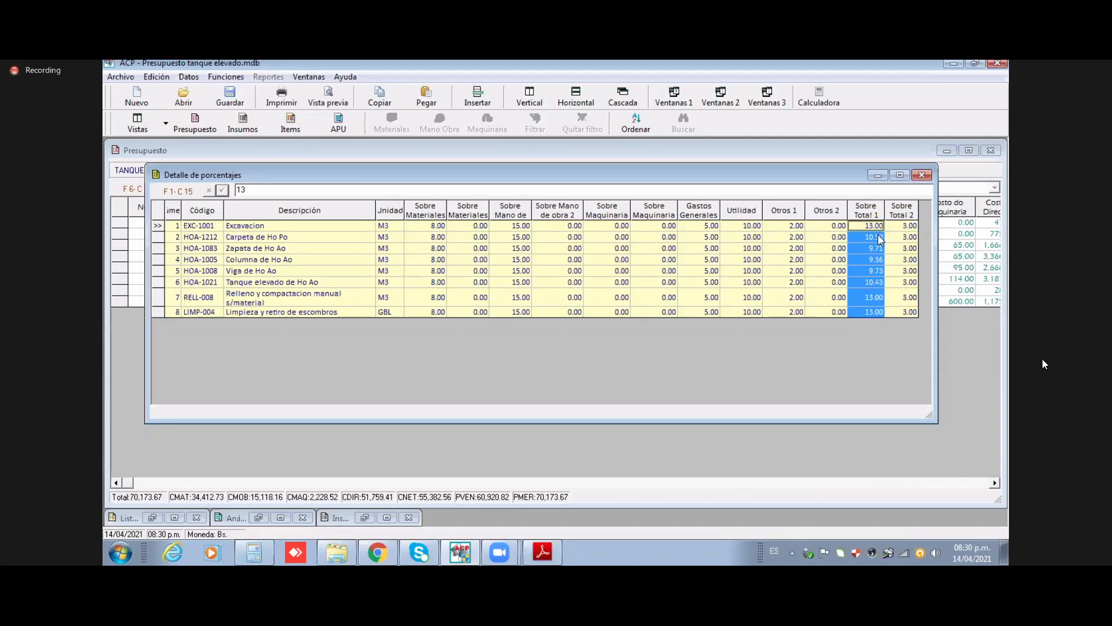
click(874, 228)
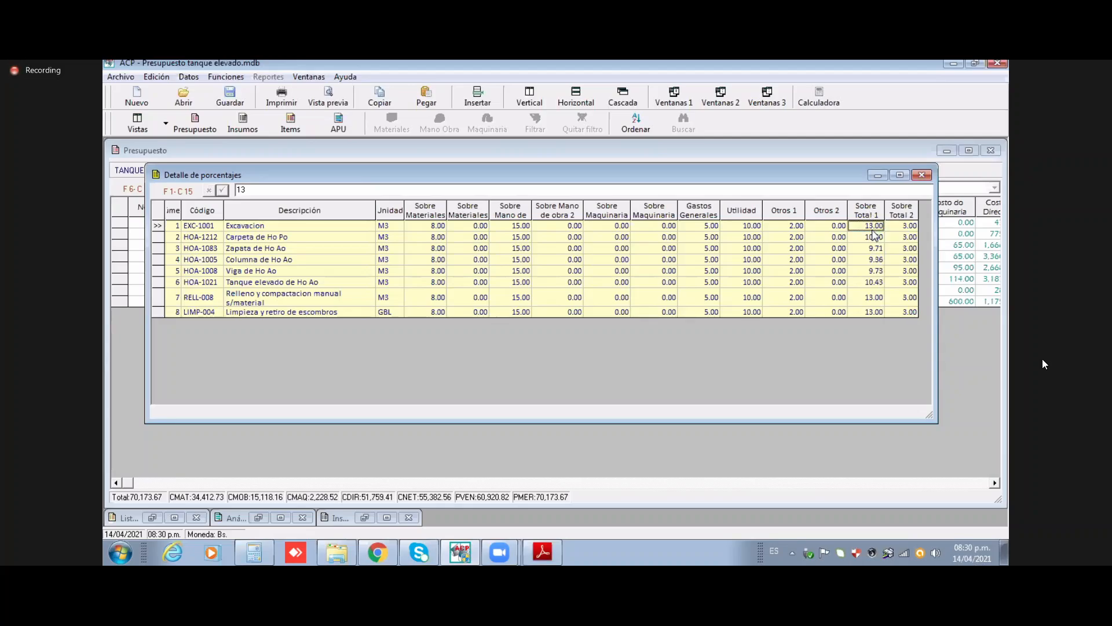
click(876, 238)
click(876, 259)
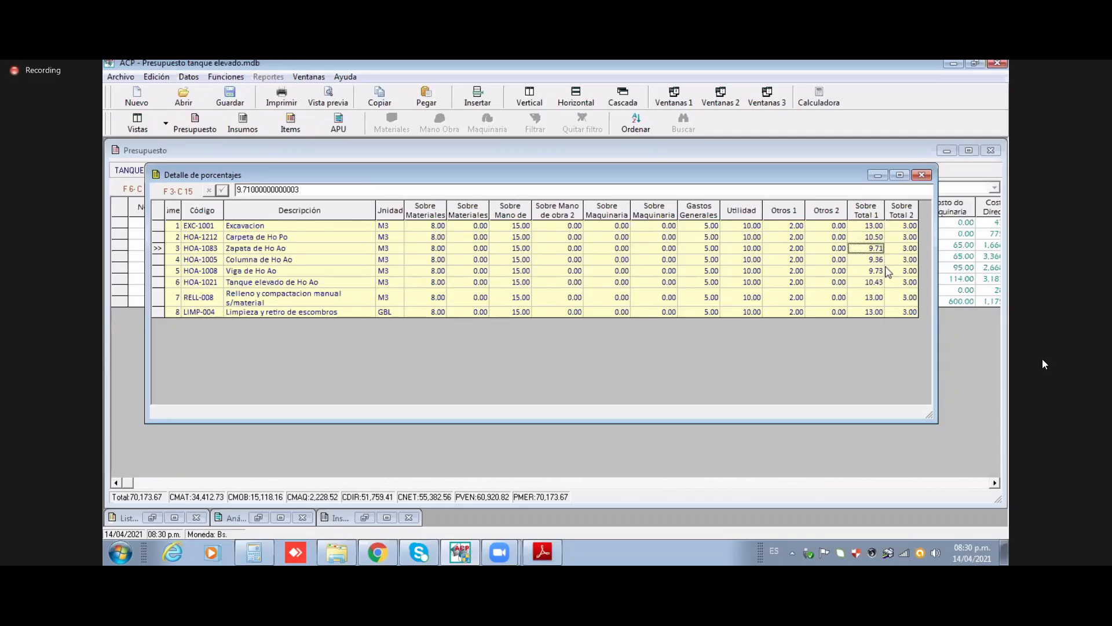
click(871, 271)
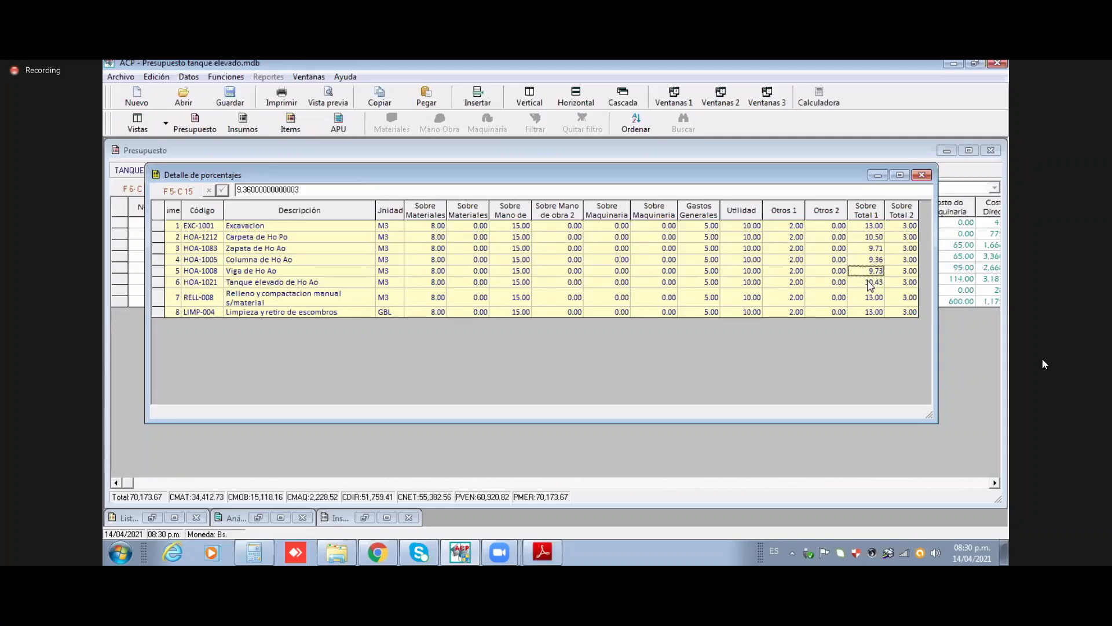
click(873, 282)
click(873, 298)
click(870, 313)
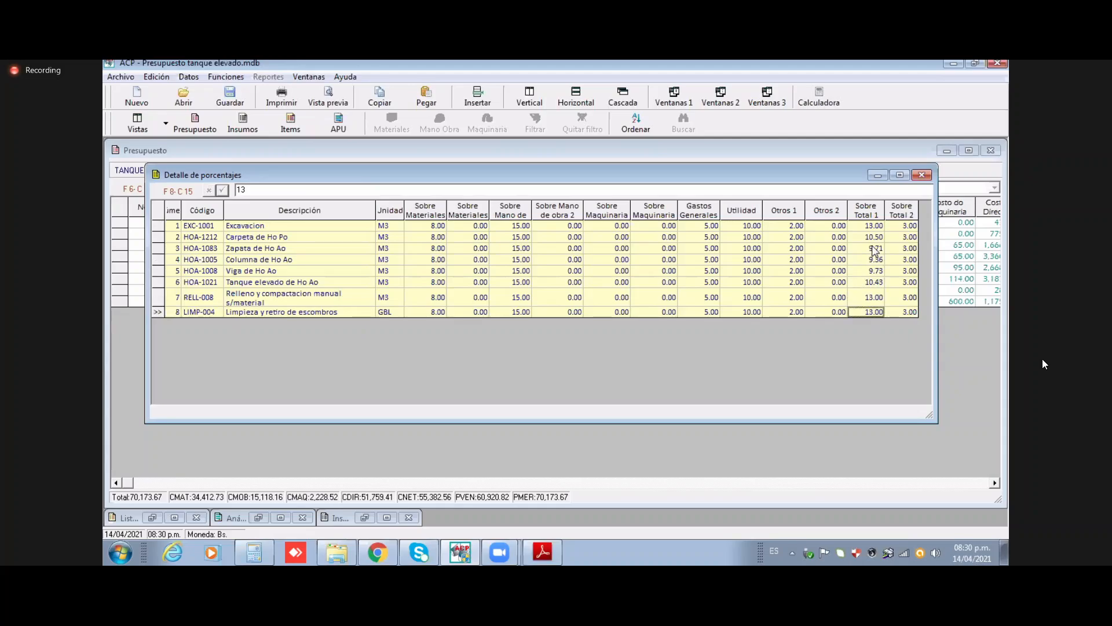
Step: Compare the Sobre Total 1 percentages of Excavacion and the concrete items, and close the Detalle de porcentajes report
click(872, 250)
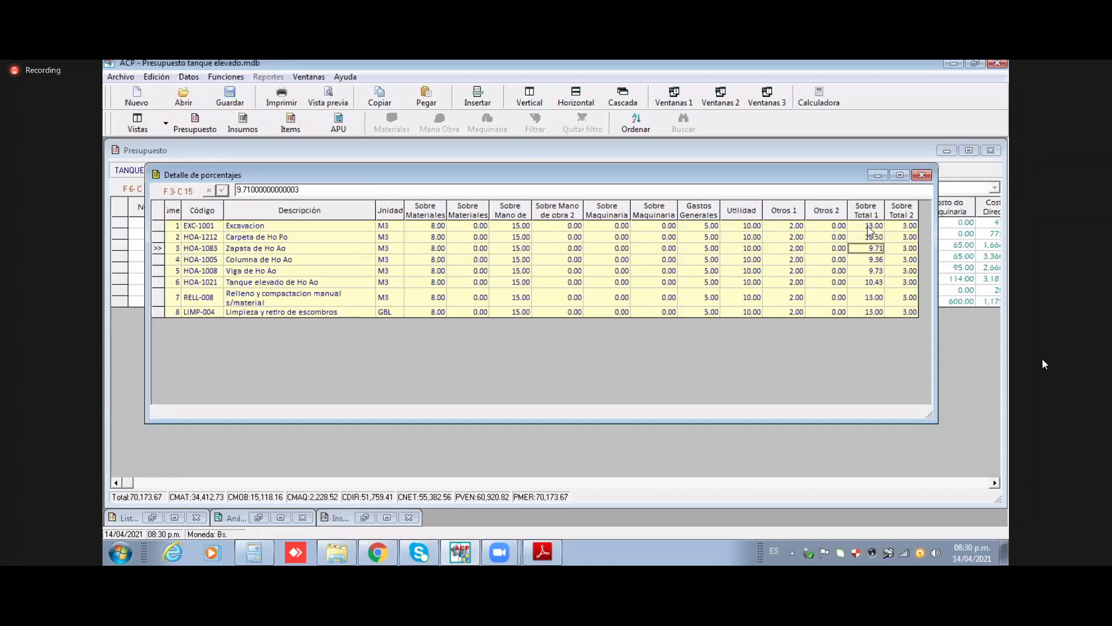
click(868, 226)
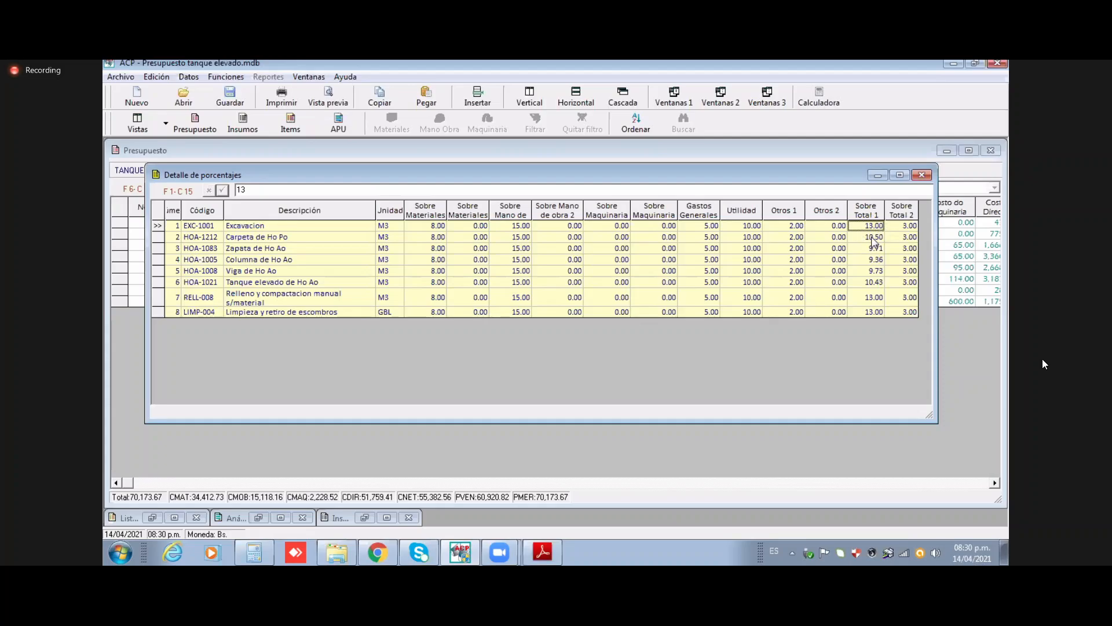
click(873, 238)
key(Down)
key(Down)
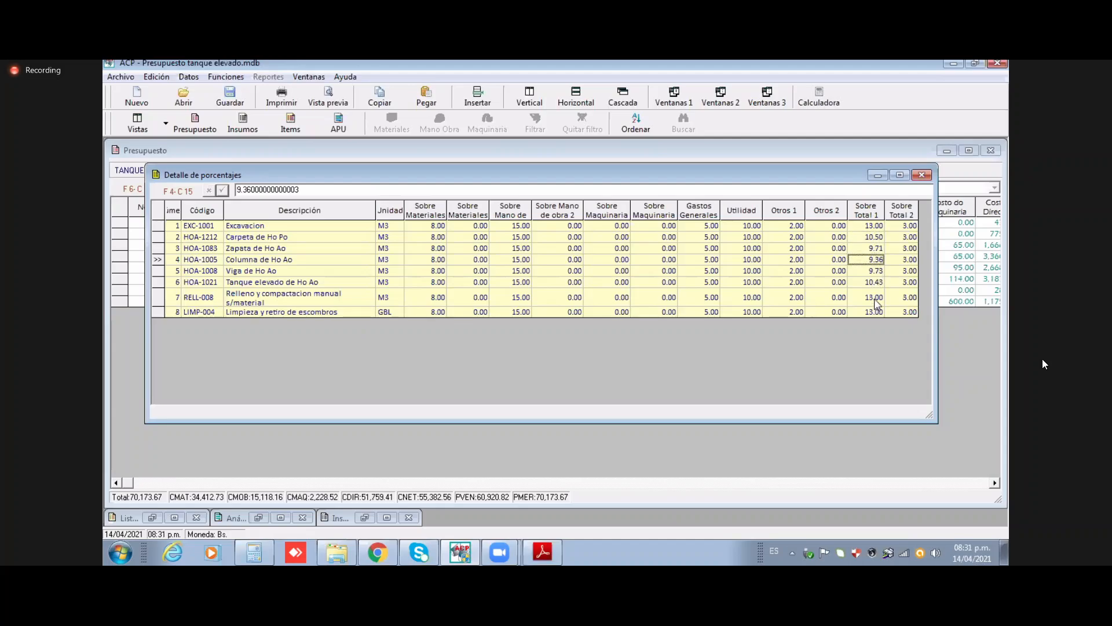
key(shift+Up)
key(shift+Up)
key(shift+Up)
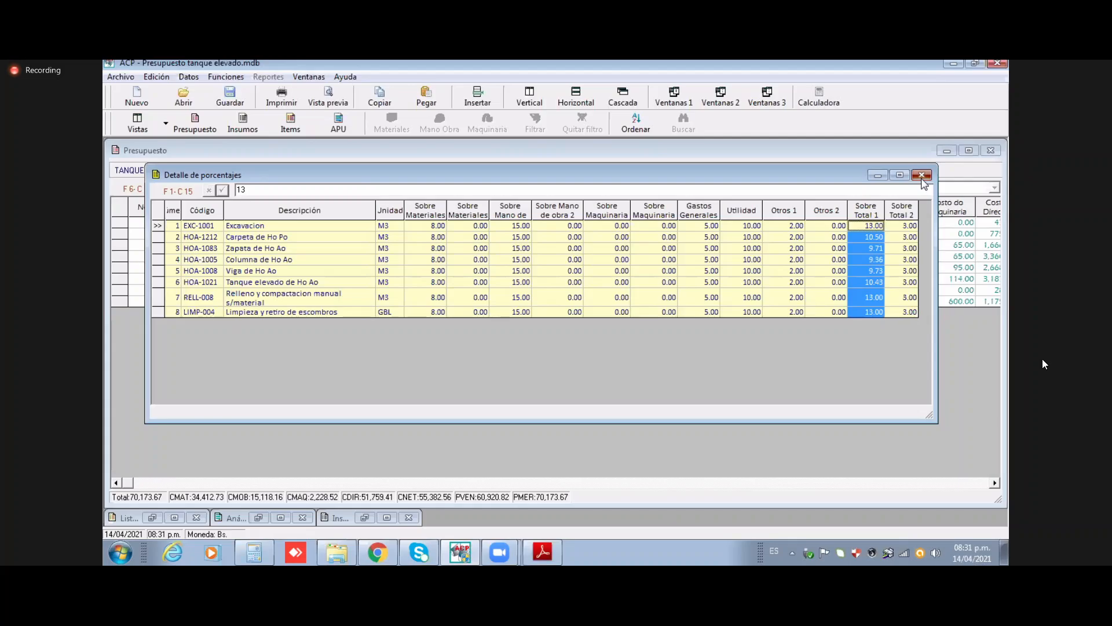
click(921, 175)
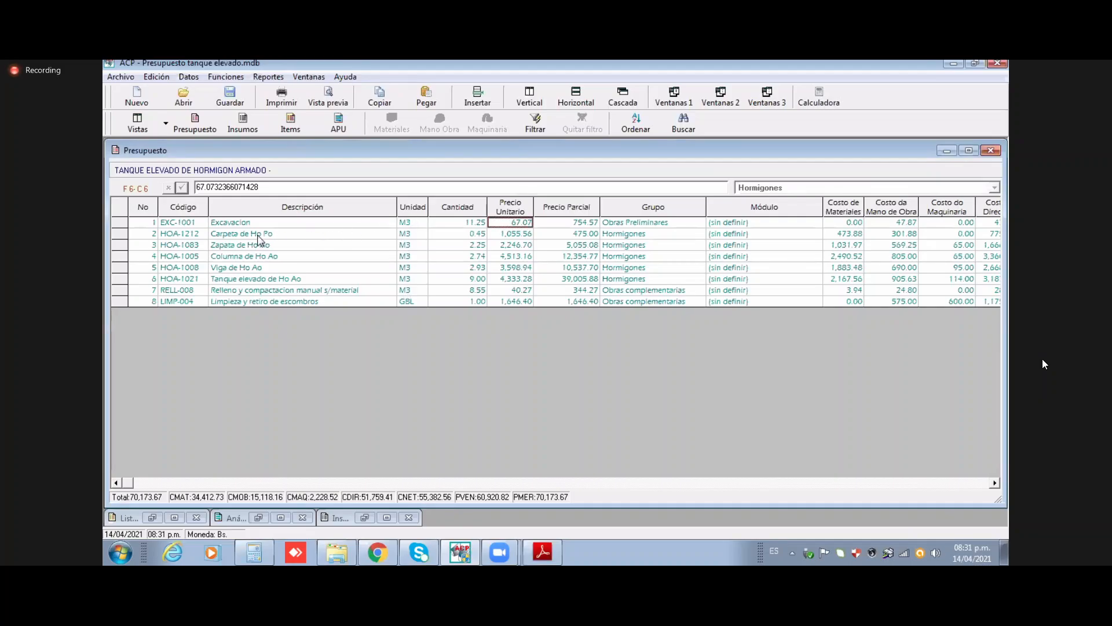
click(189, 77)
click(200, 206)
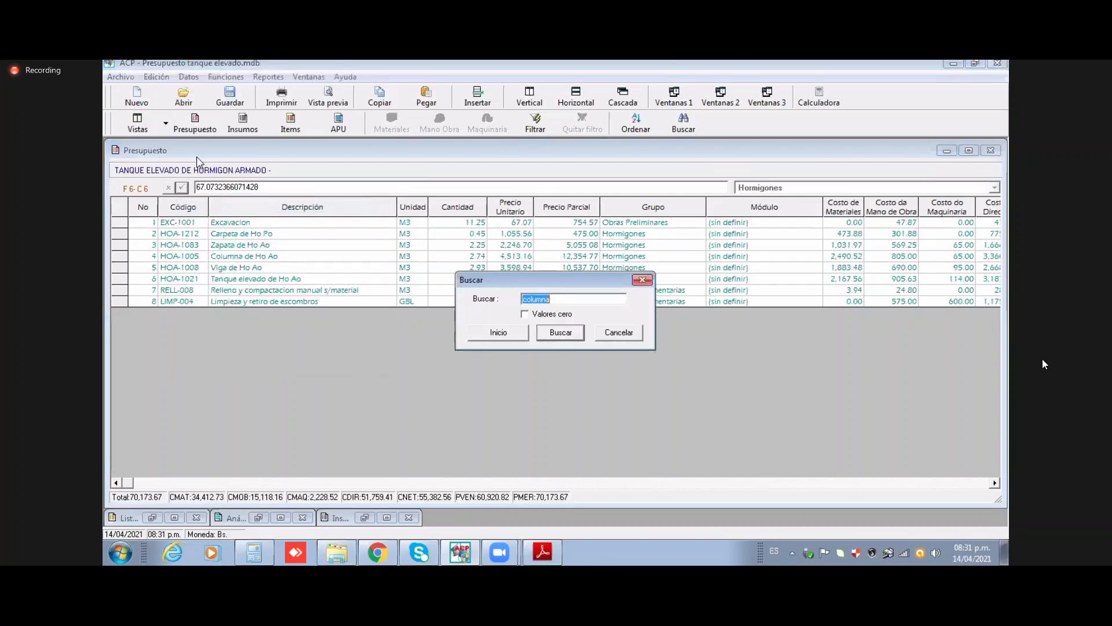
click(619, 332)
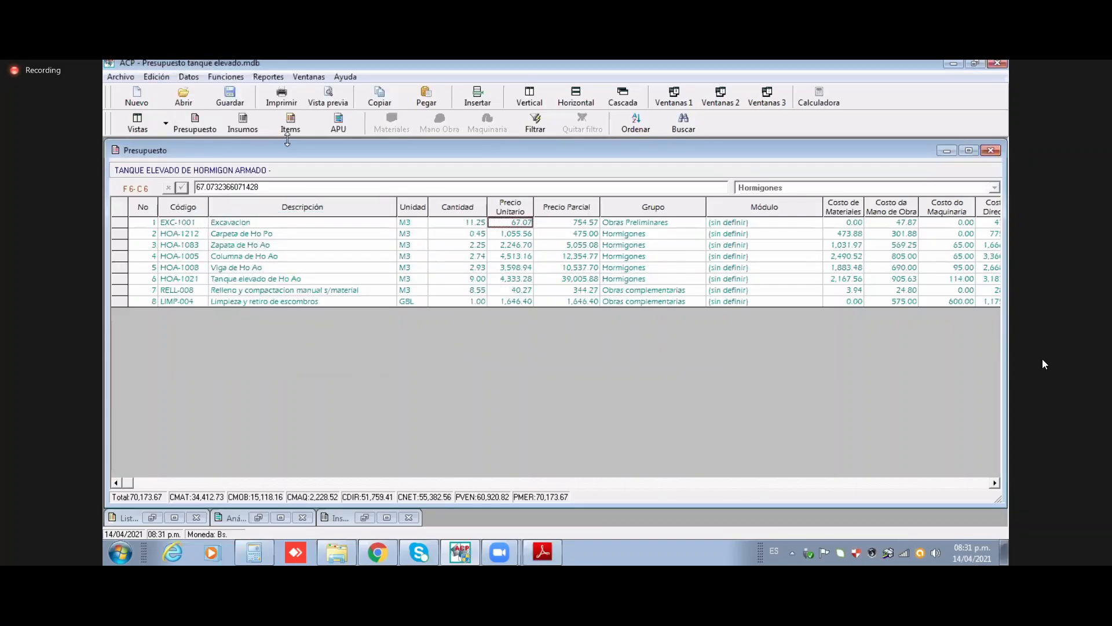
Step: Open the Resumen de Presupuesto and examine the IVA IT and PRECIO AL MERCADO values
click(189, 76)
click(251, 362)
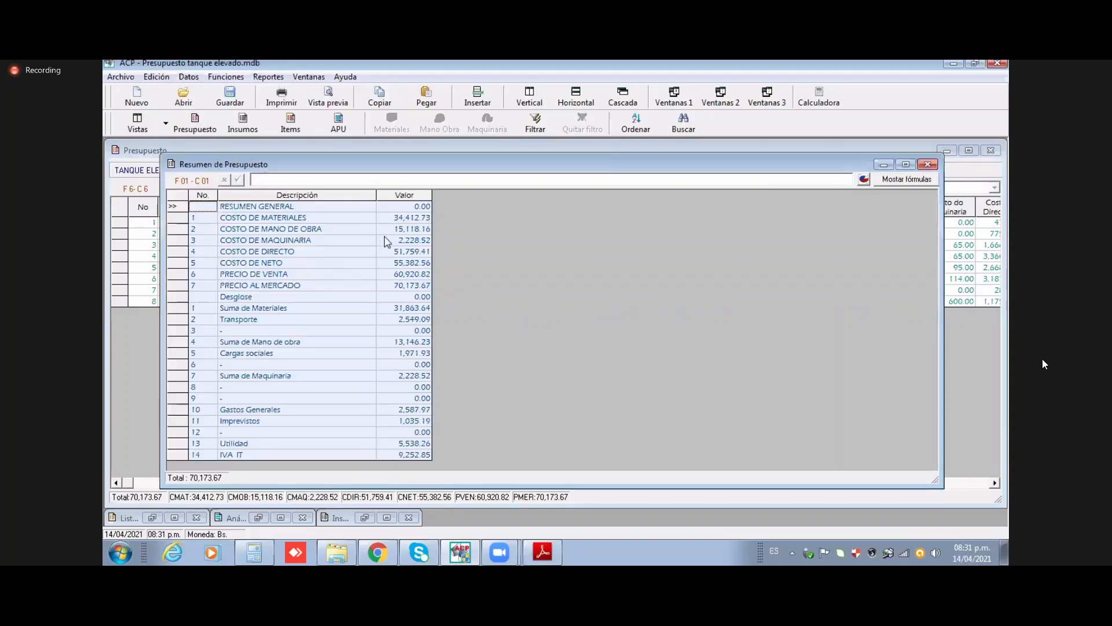
click(408, 455)
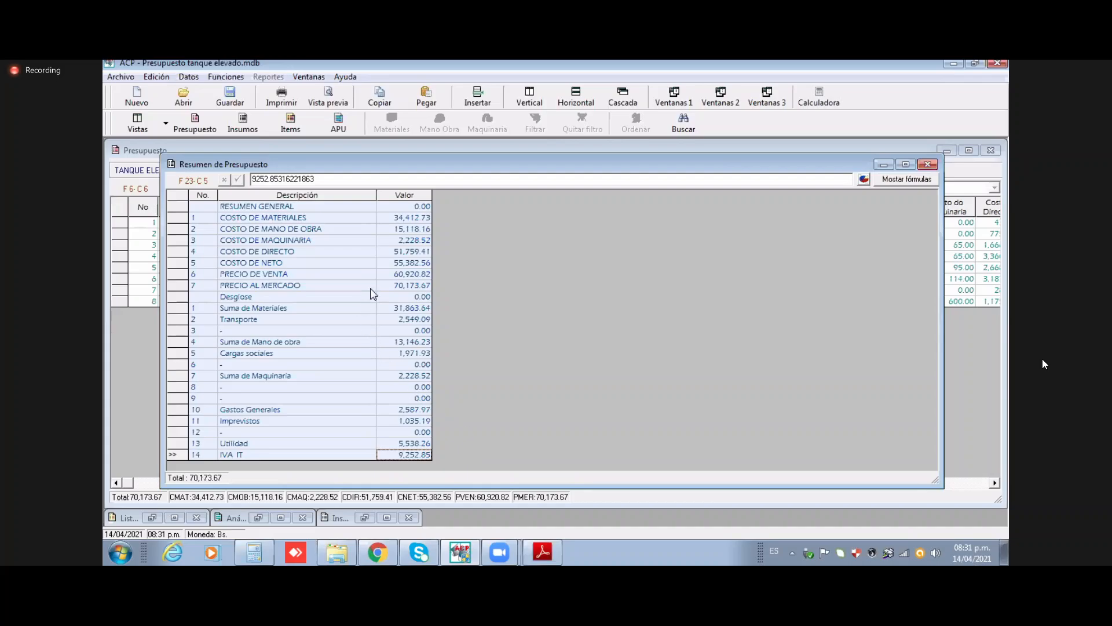
click(405, 287)
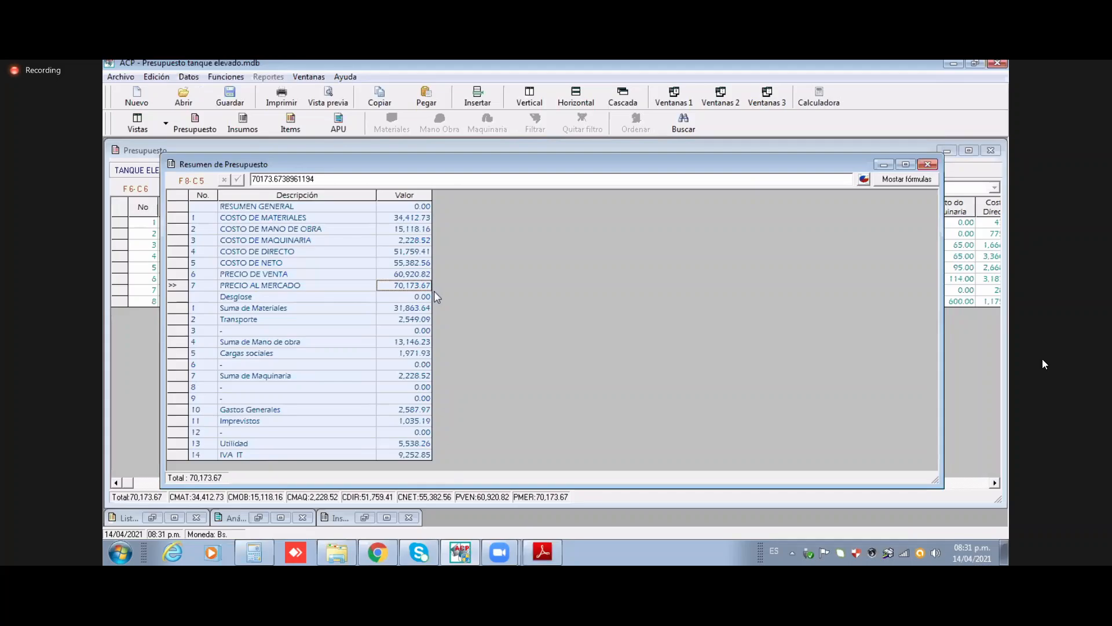
Step: Switch to the Windows calculator and multiply the market price 70173.67 by 0.16
click(258, 554)
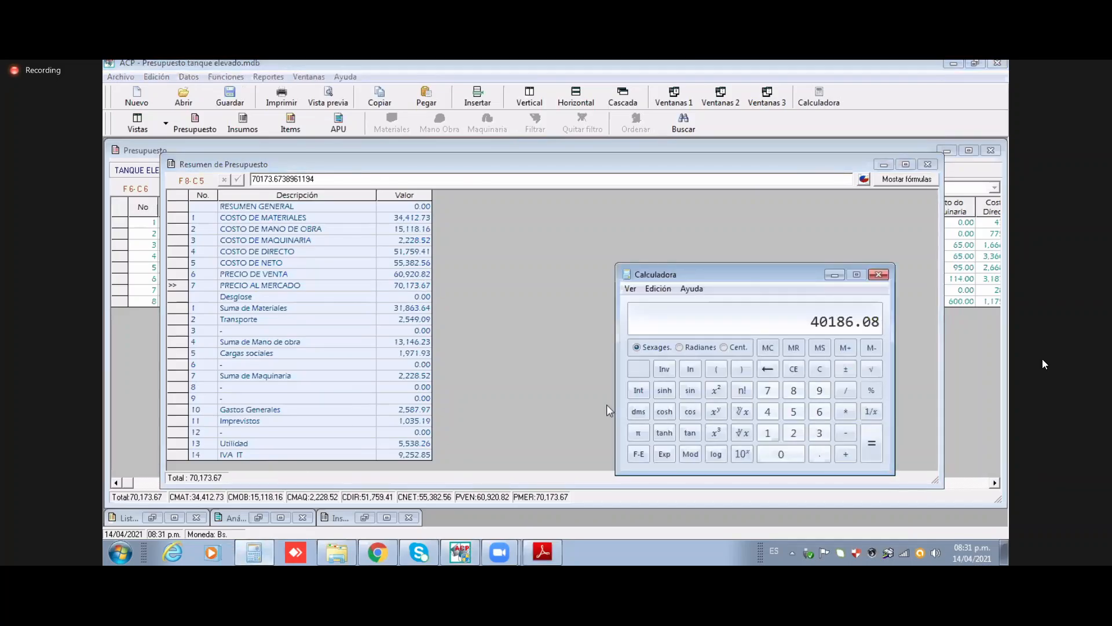
click(789, 369)
text(7017)
text(3.)
text(67)
text(*0.16)
key(Return)
Step: Note 11227.78 in a new Notepad document, and return to the Presupuesto view with the budget summary closed
click(127, 552)
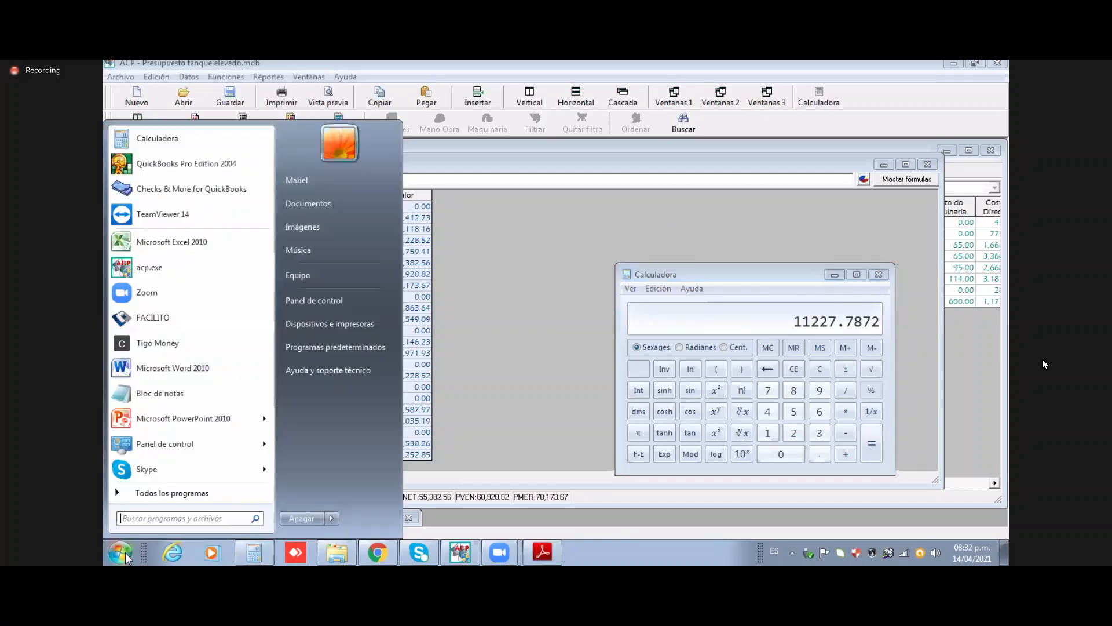
click(169, 400)
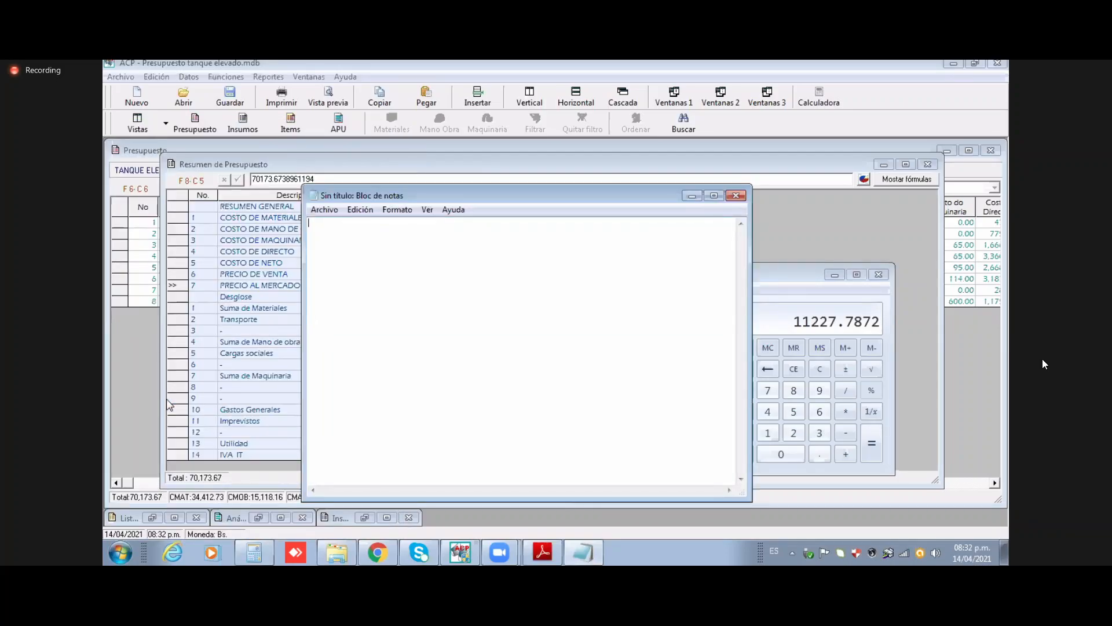
text(11227.78)
click(691, 196)
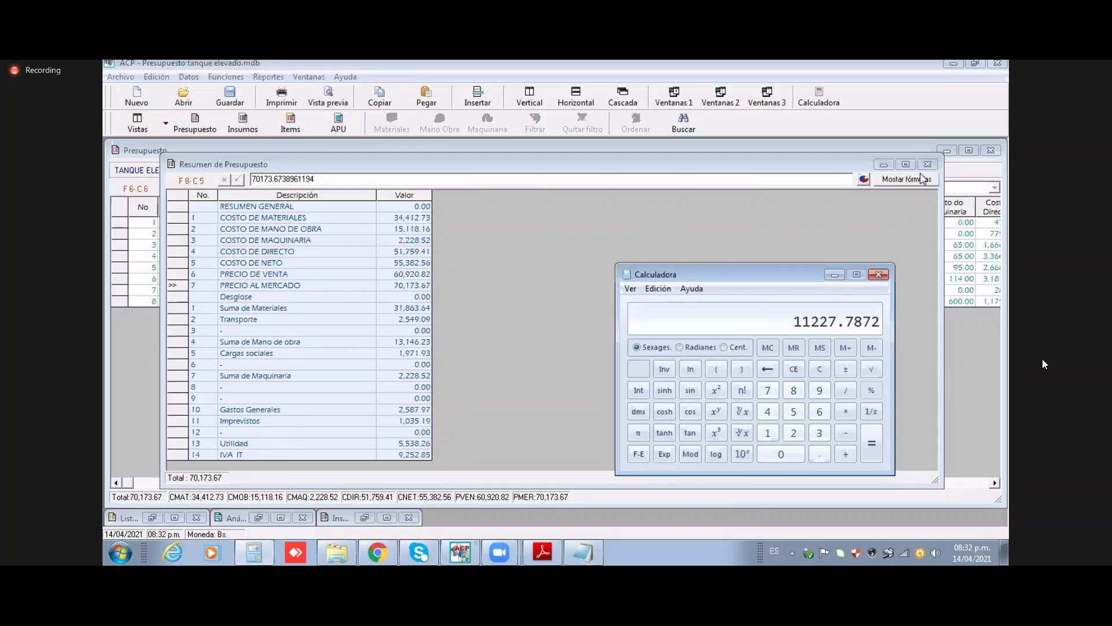
click(897, 195)
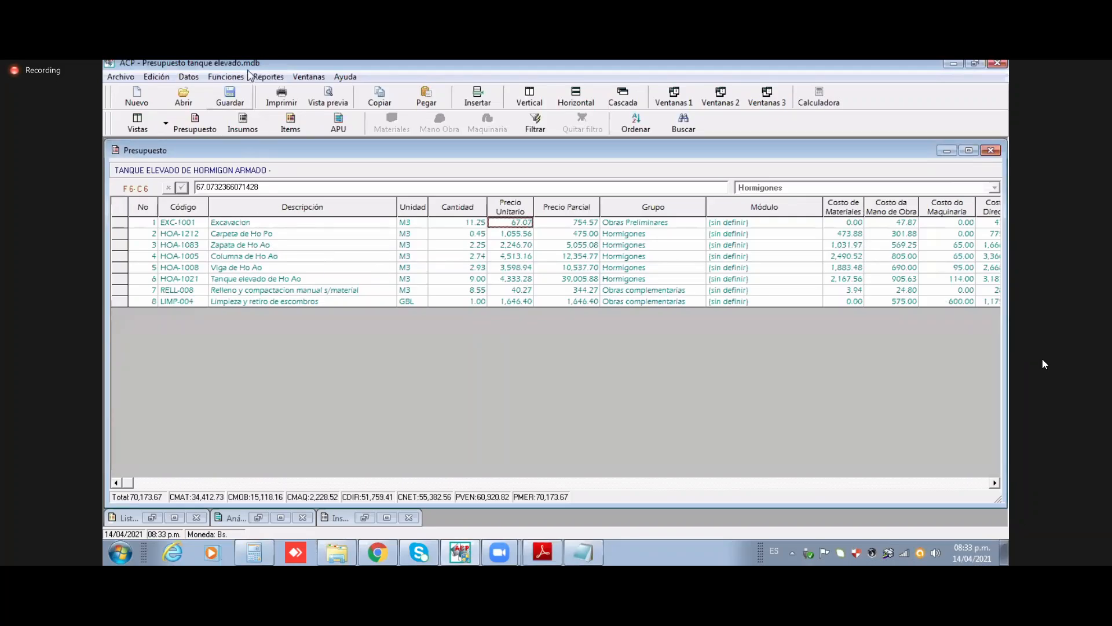
Step: Open the global Resumen de Materiales report and check the costs of Acero de alta resistencia and Cemento portland
click(268, 77)
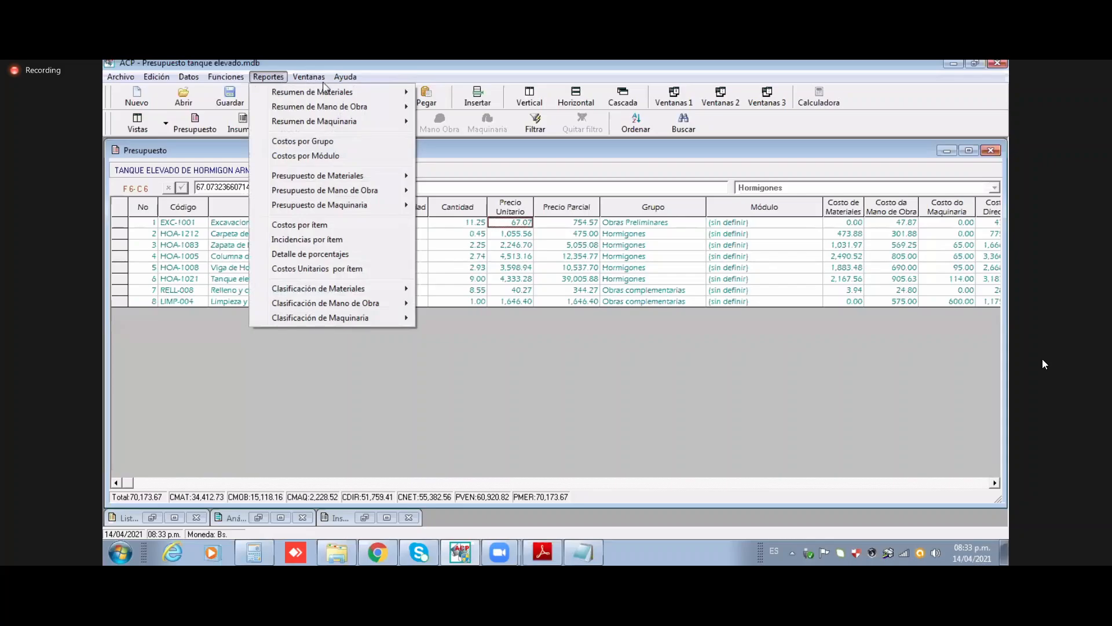
mouse_move(394, 92)
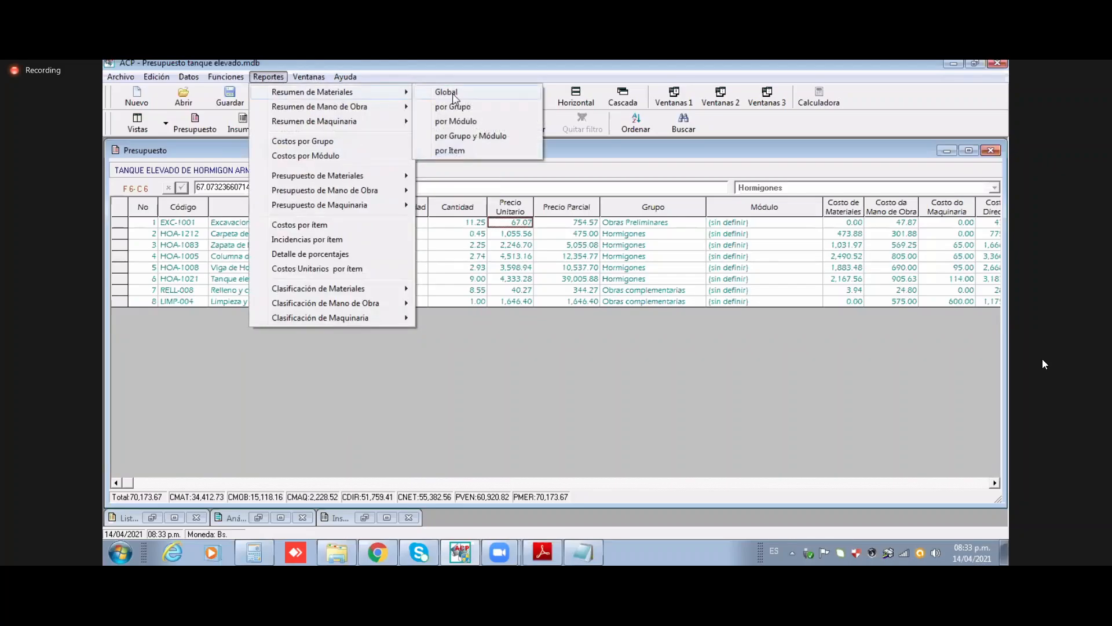
click(454, 94)
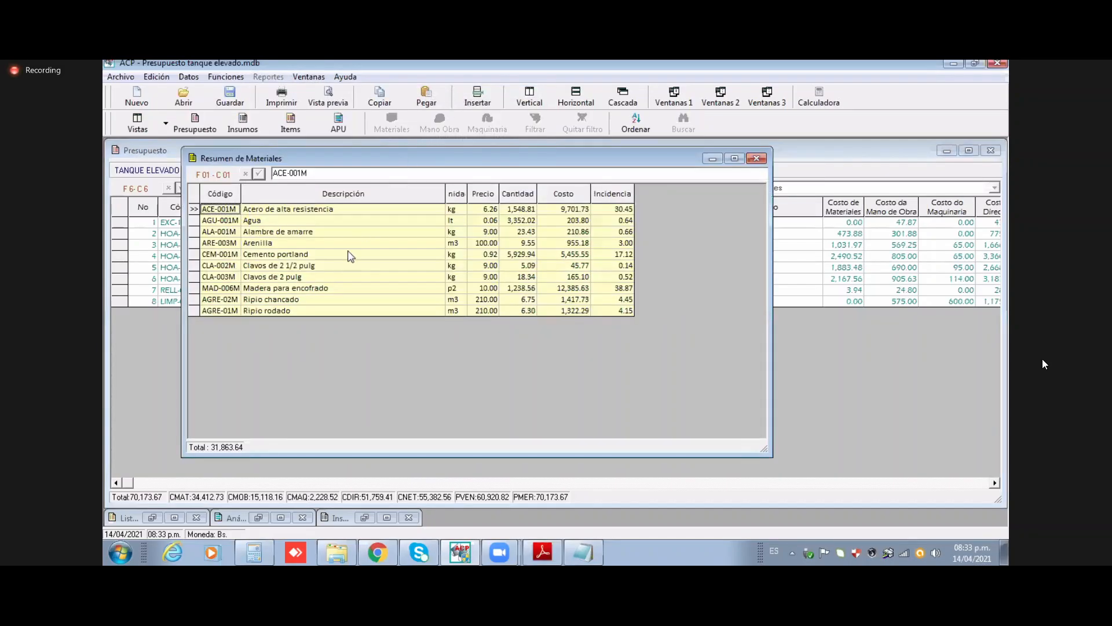
click(566, 211)
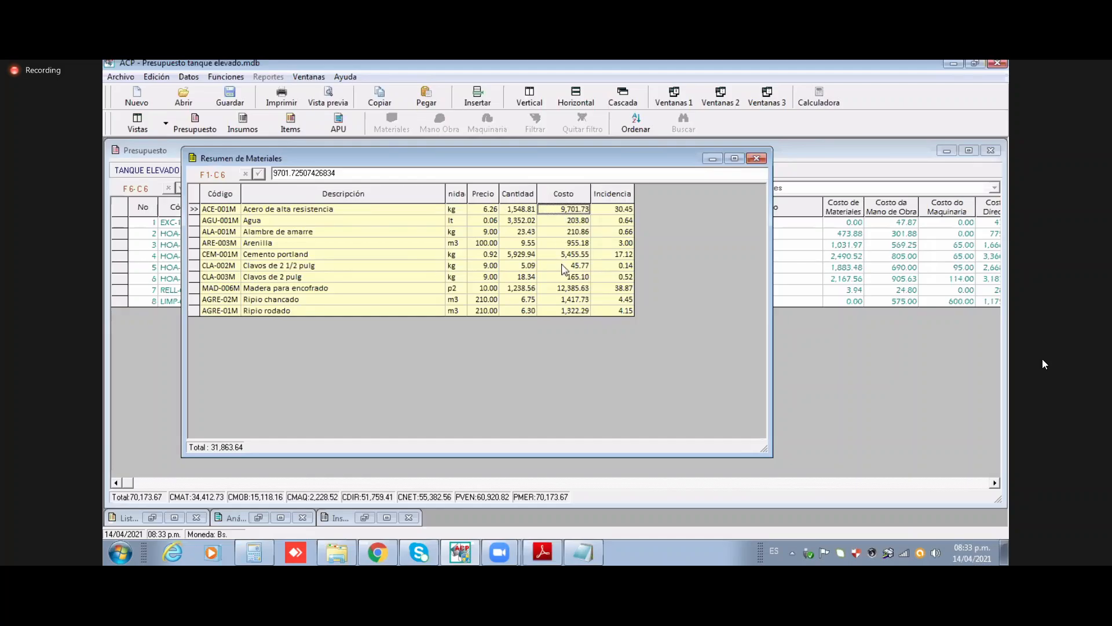
click(567, 255)
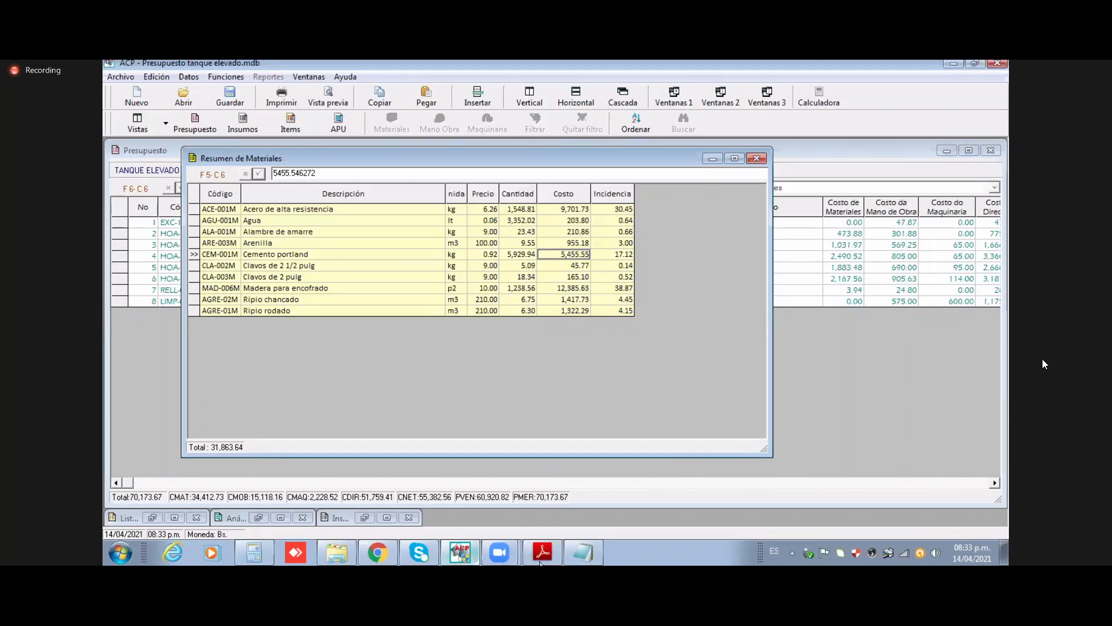
Step: Switch to the Windows calculator, add 9701.73 and 5455.55, and multiply the sum by 0.13
click(257, 555)
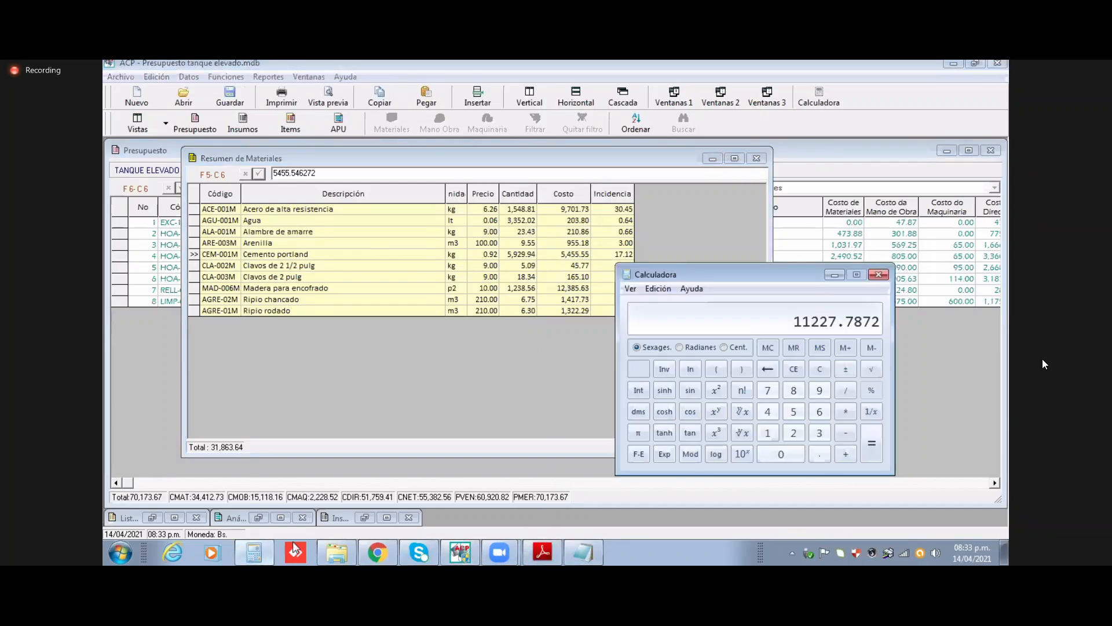
click(794, 370)
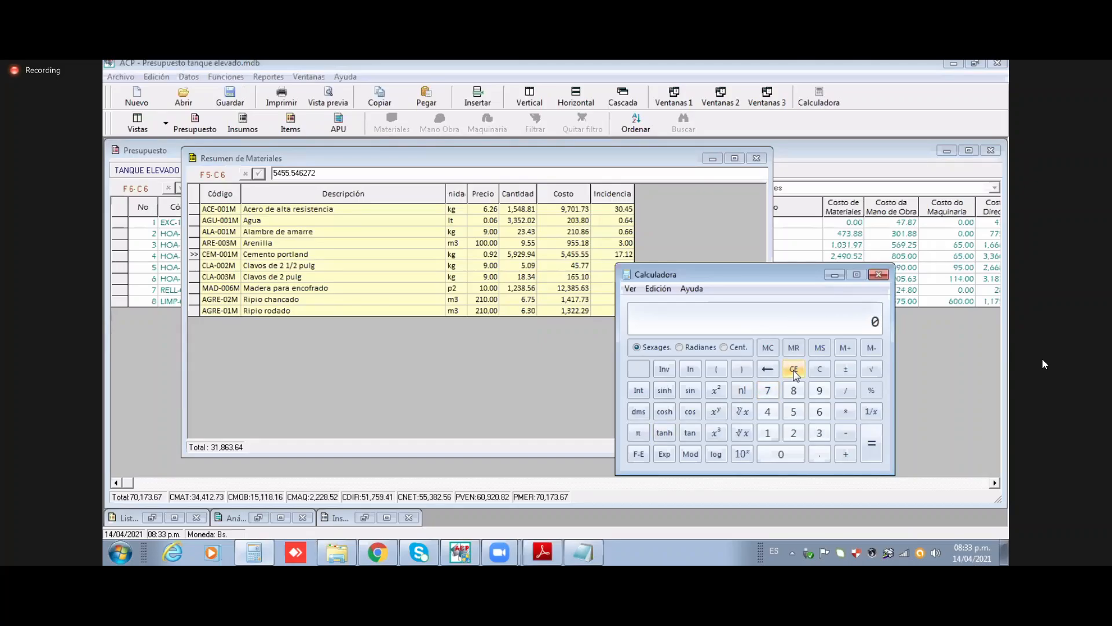
text(9701.73)
text(+5455.)
text(55)
key(Return)
text(*0.13)
key(Return)
Step: Place the Notepad note beside the calculator and subtract the noted 11227.78 from the calculated 13% amount
click(583, 552)
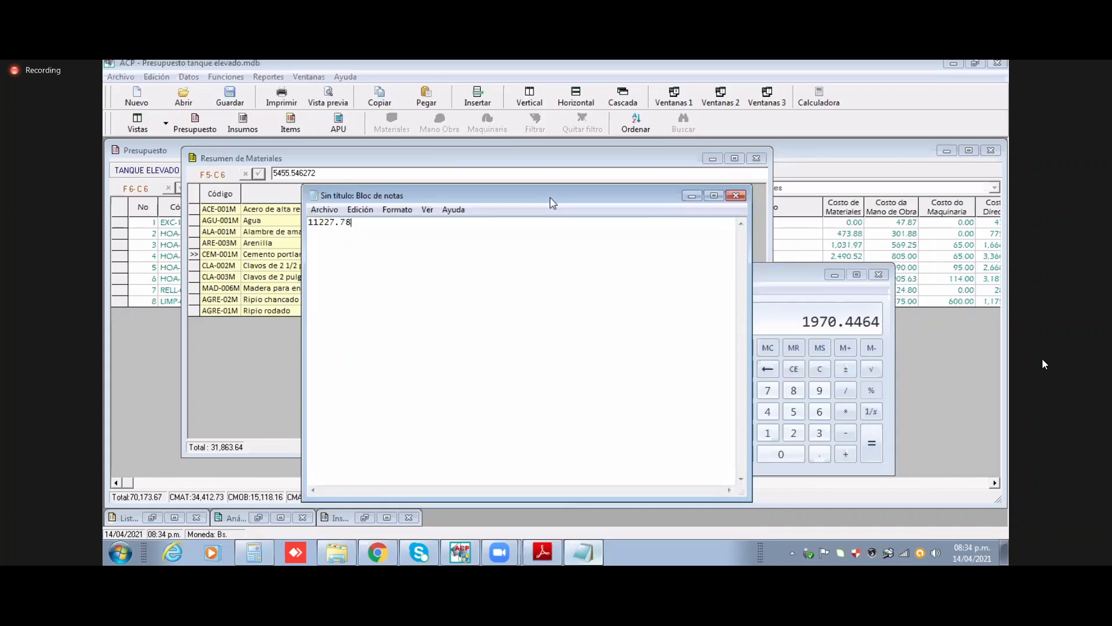
drag(552, 202, 455, 180)
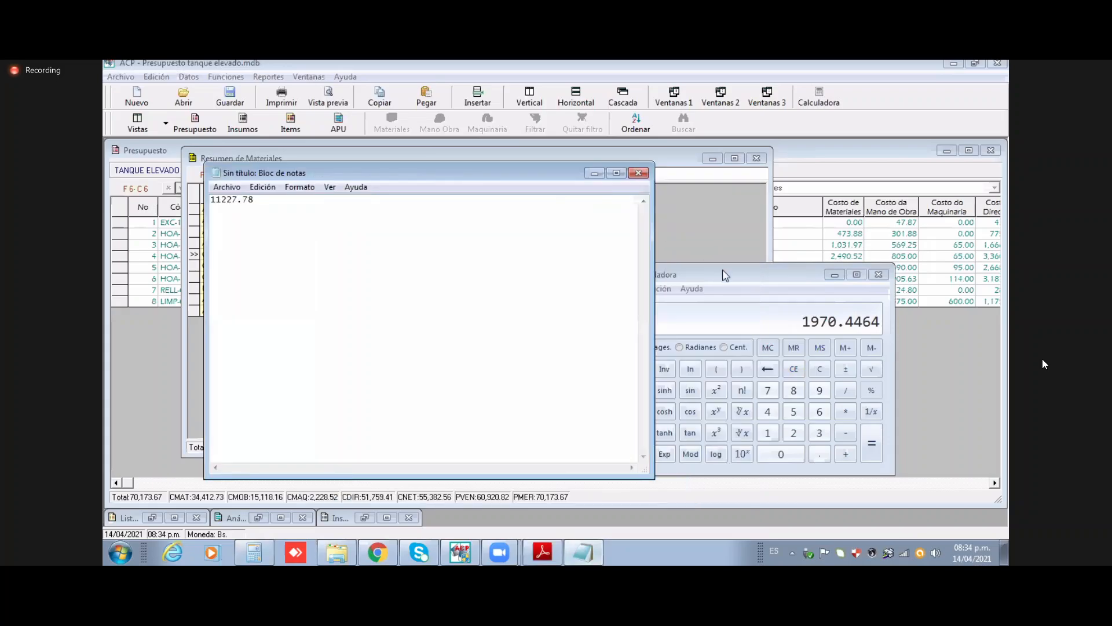
click(726, 276)
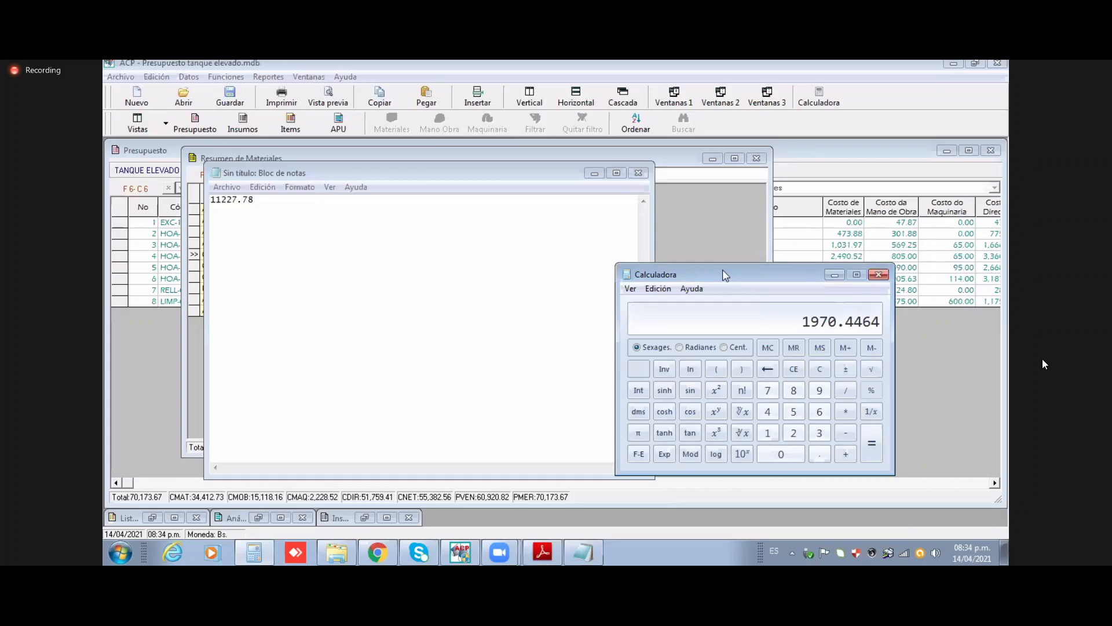
key(minus)
text(11227.)
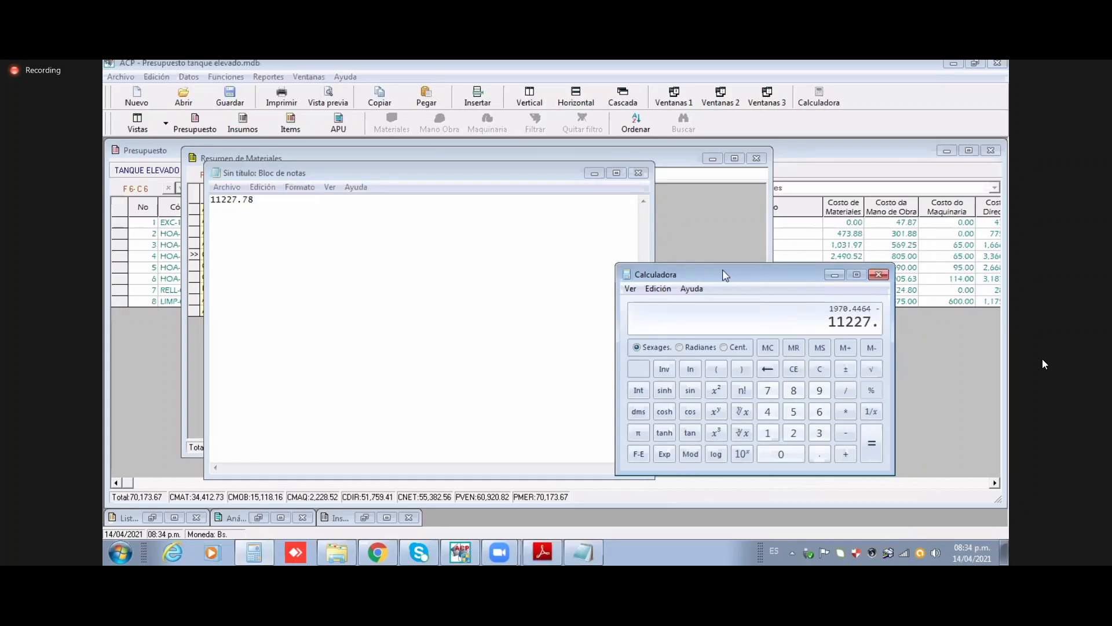
text(78)
key(Return)
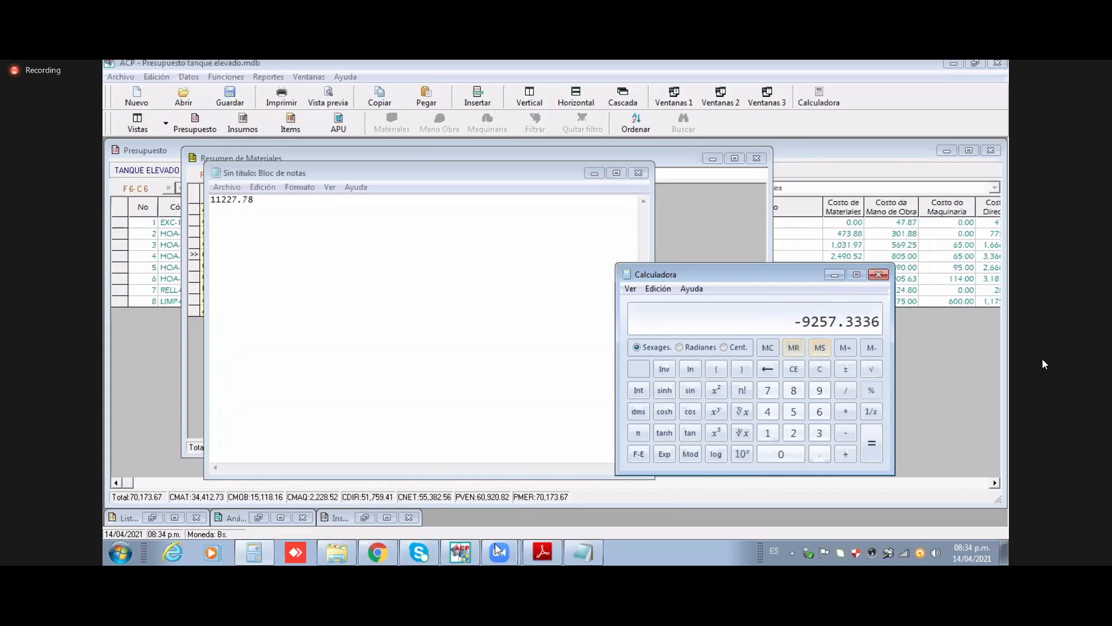
Step: Return to ACP, compare the IVA IT value in the Resumen de Presupuesto with the calculator result, and close both windows
click(470, 557)
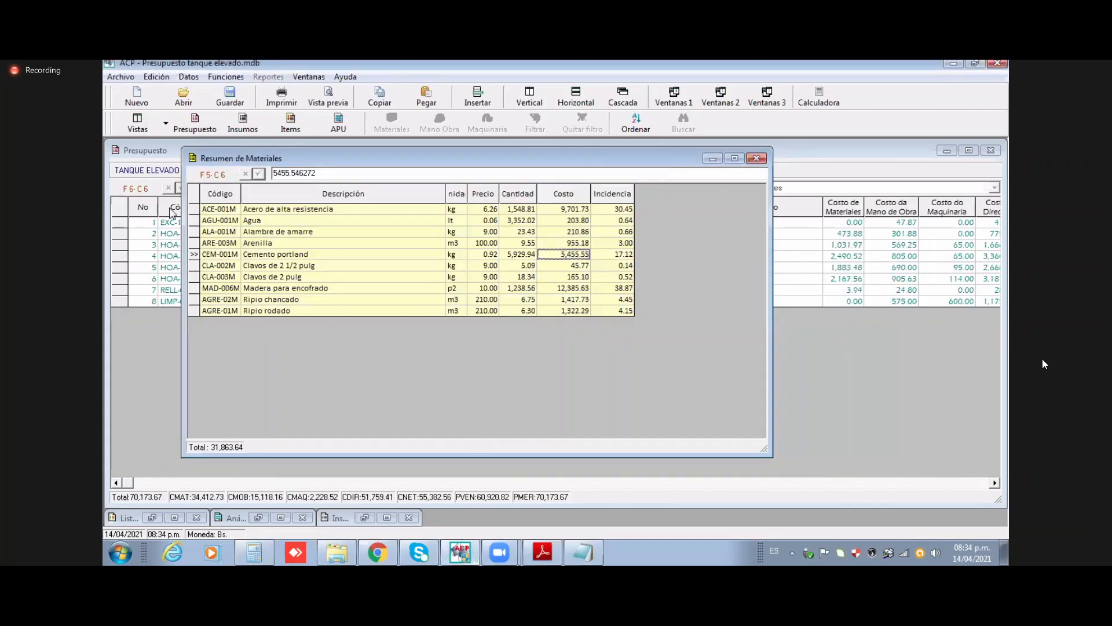
click(170, 160)
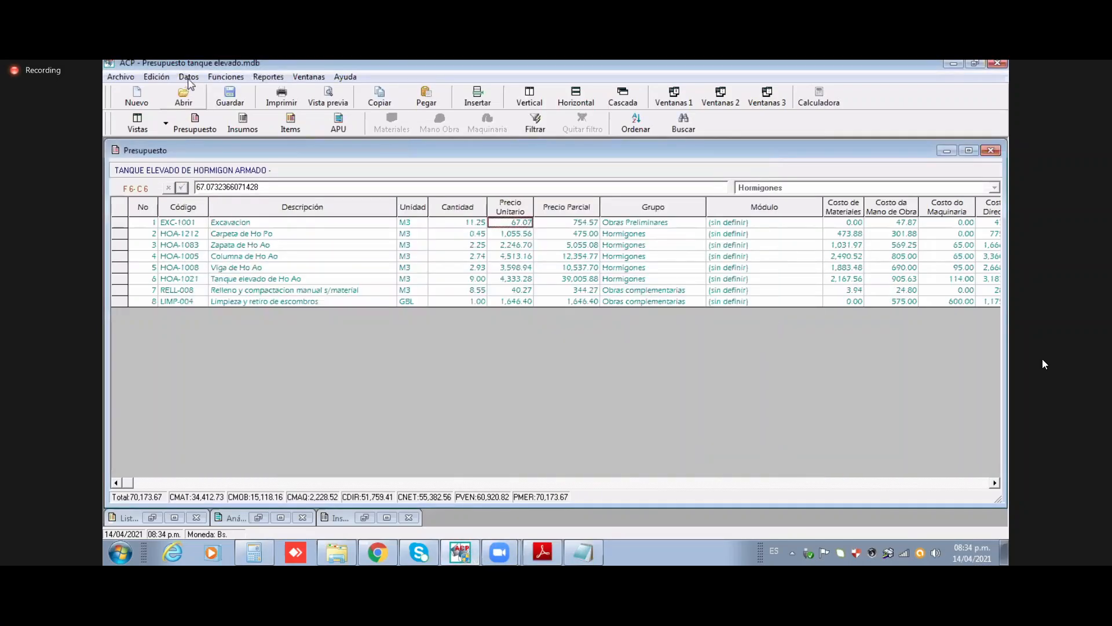
click(188, 76)
click(239, 362)
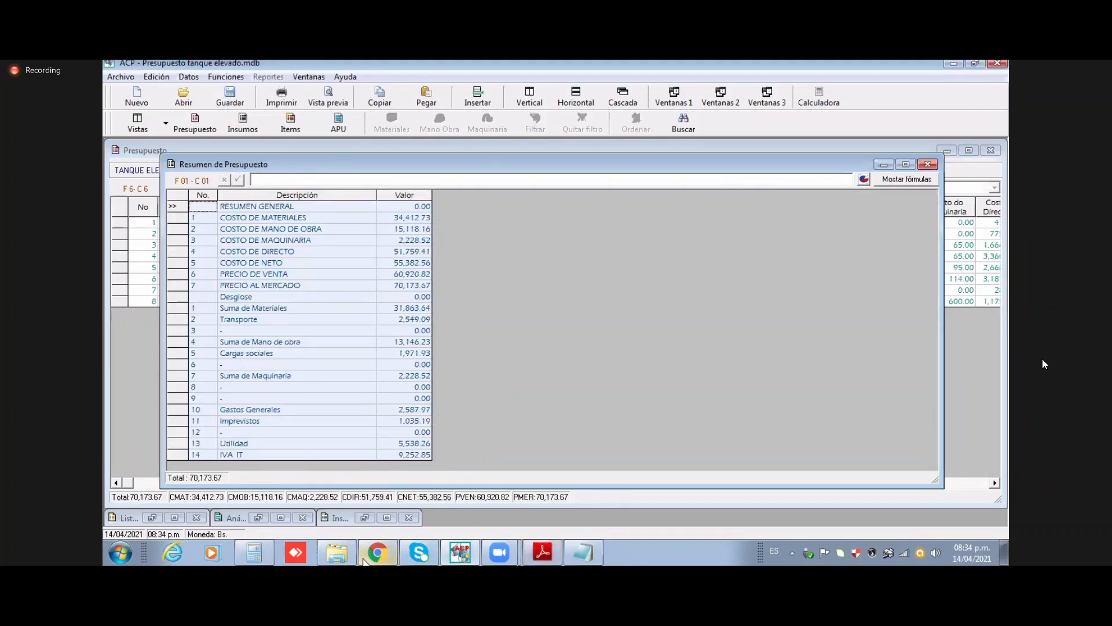
click(262, 557)
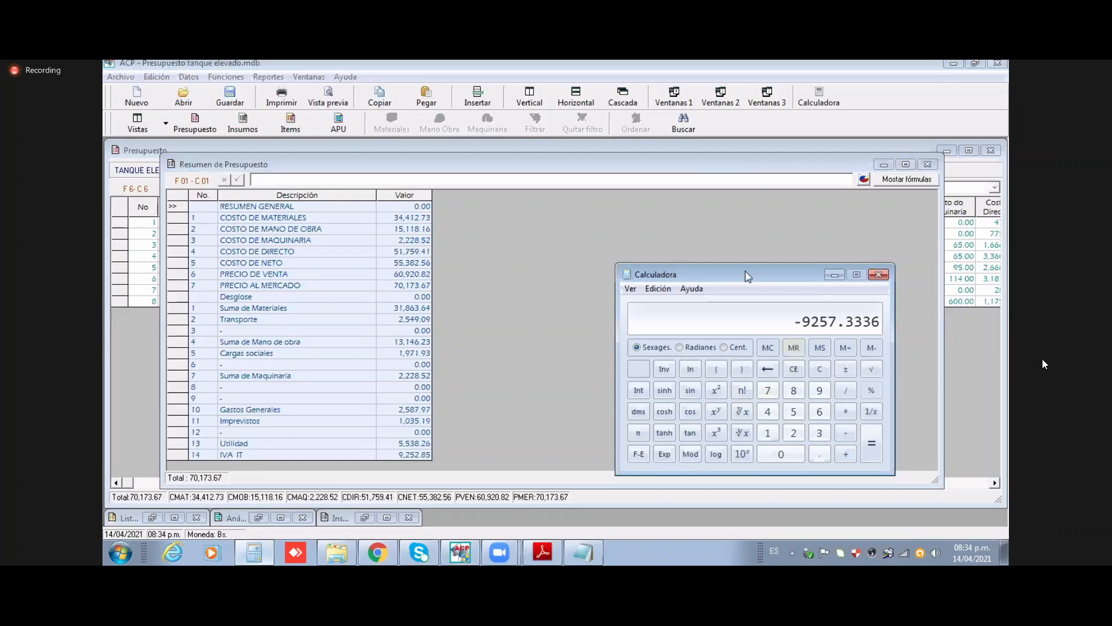
drag(746, 271, 576, 261)
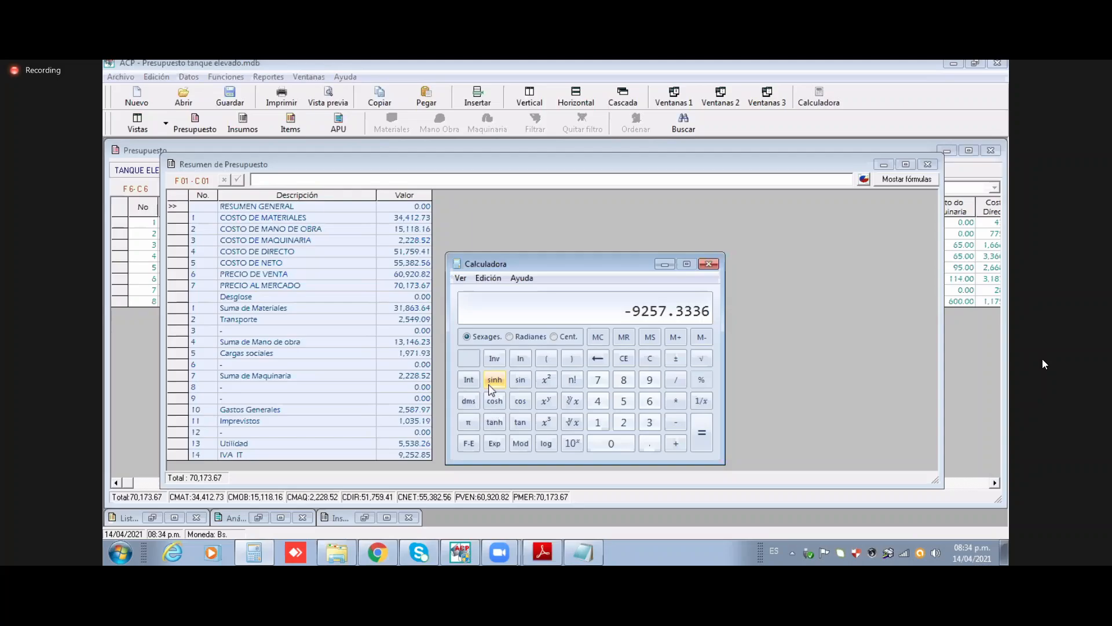
click(710, 264)
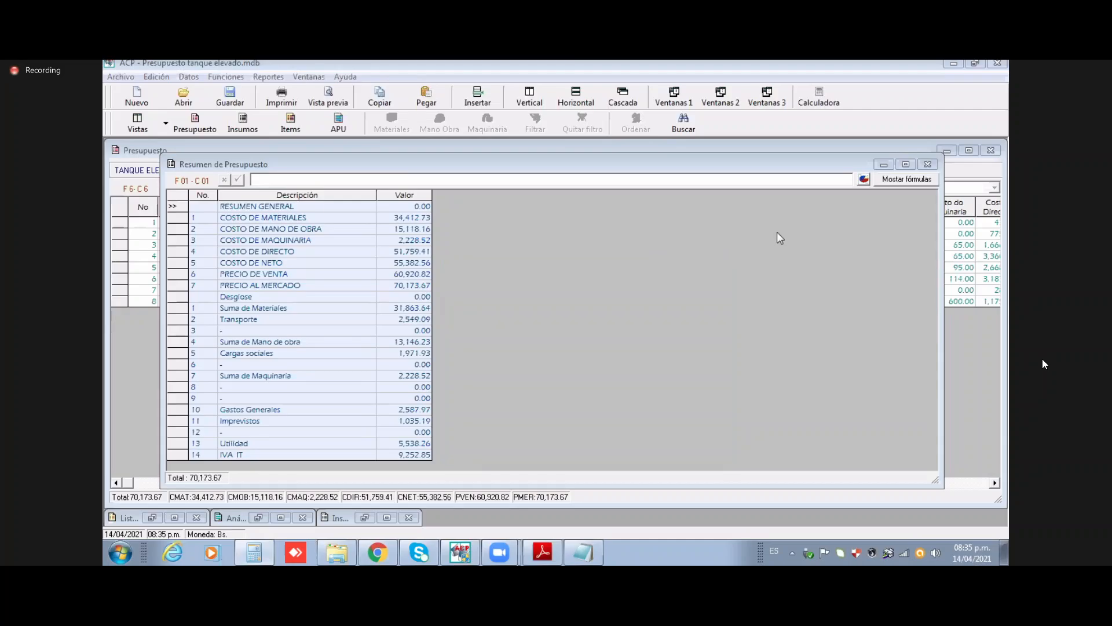
click(925, 165)
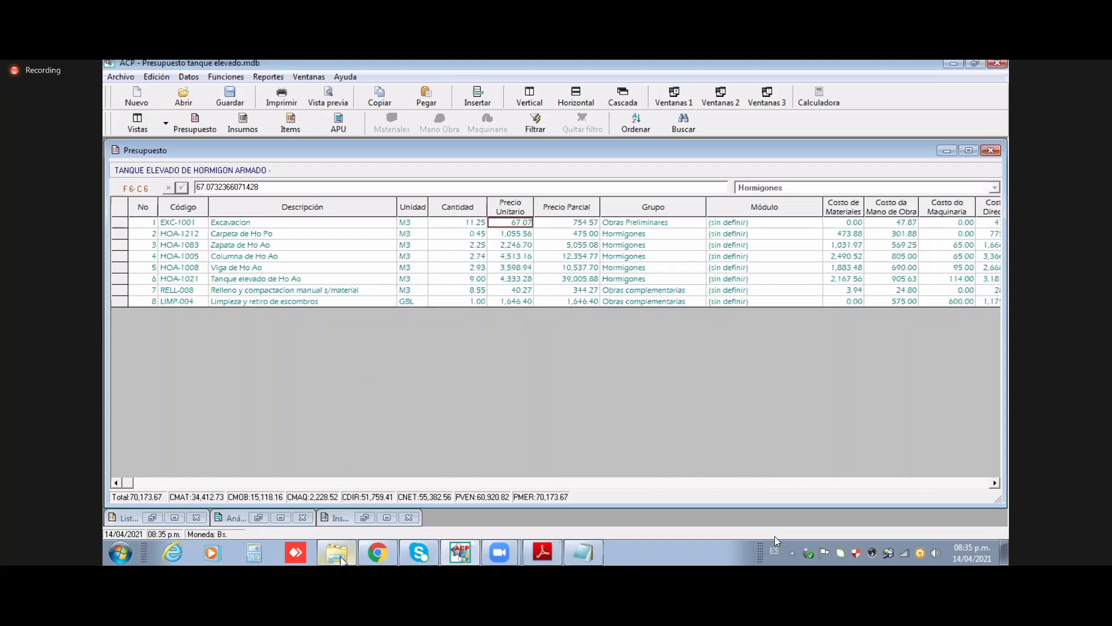
Step: Switch to Windows Explorer, maximize its window, and open the ACP folder on Disco local (C:)
click(337, 552)
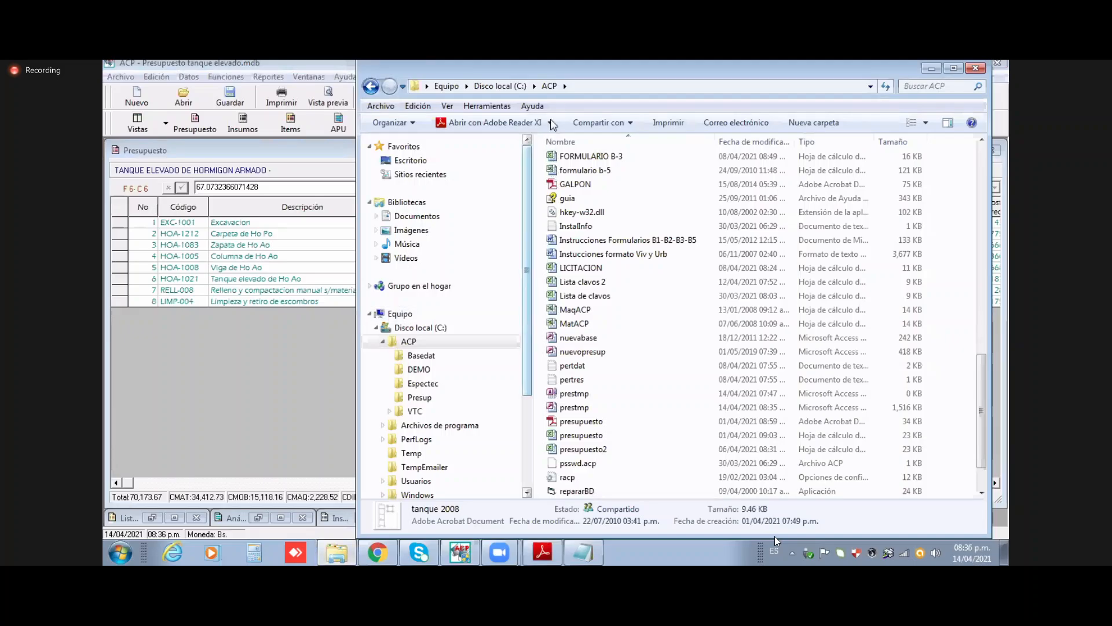
double_click(560, 65)
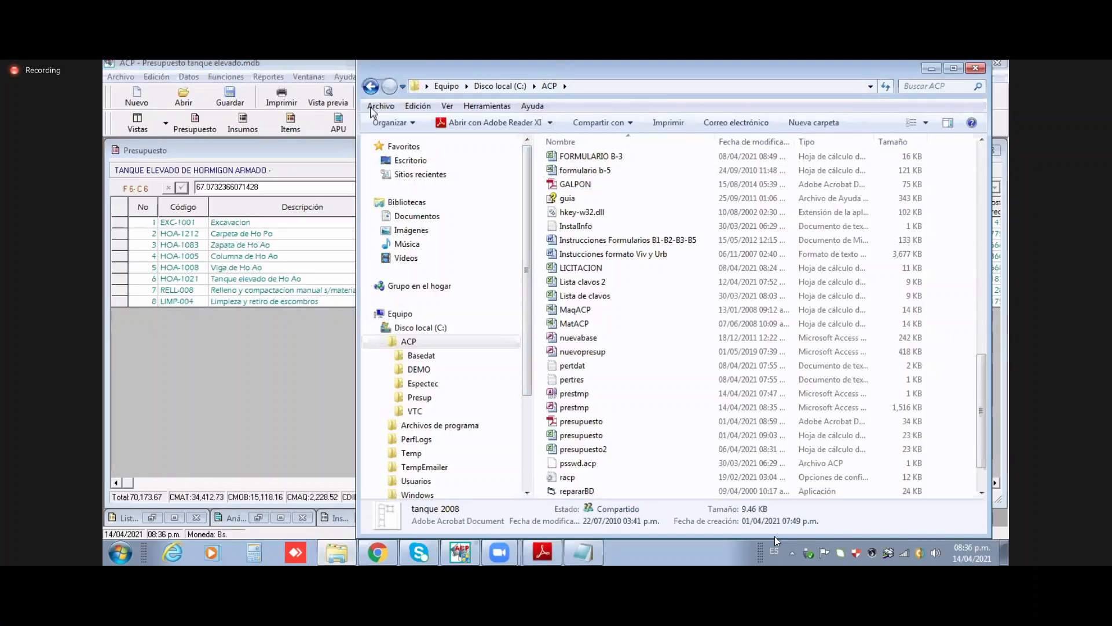
click(164, 336)
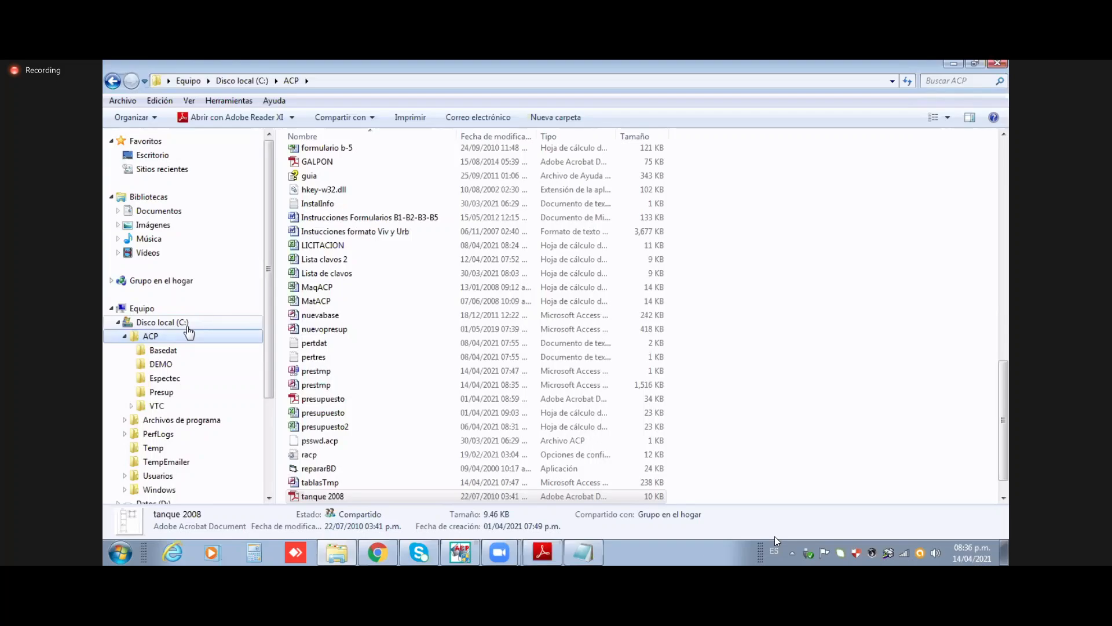
click(187, 324)
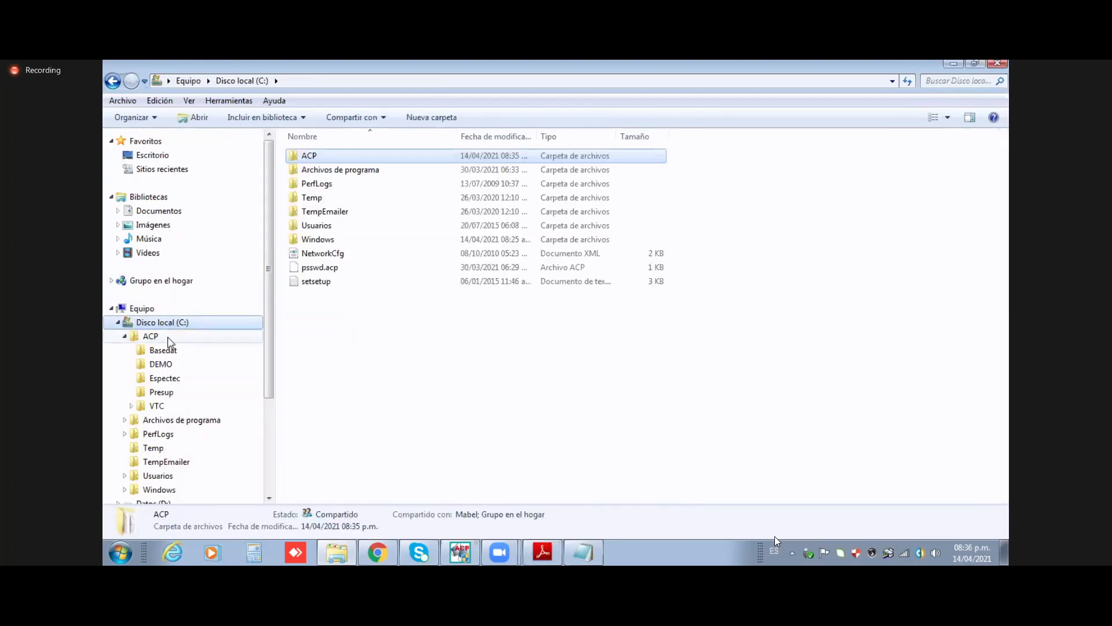
click(168, 338)
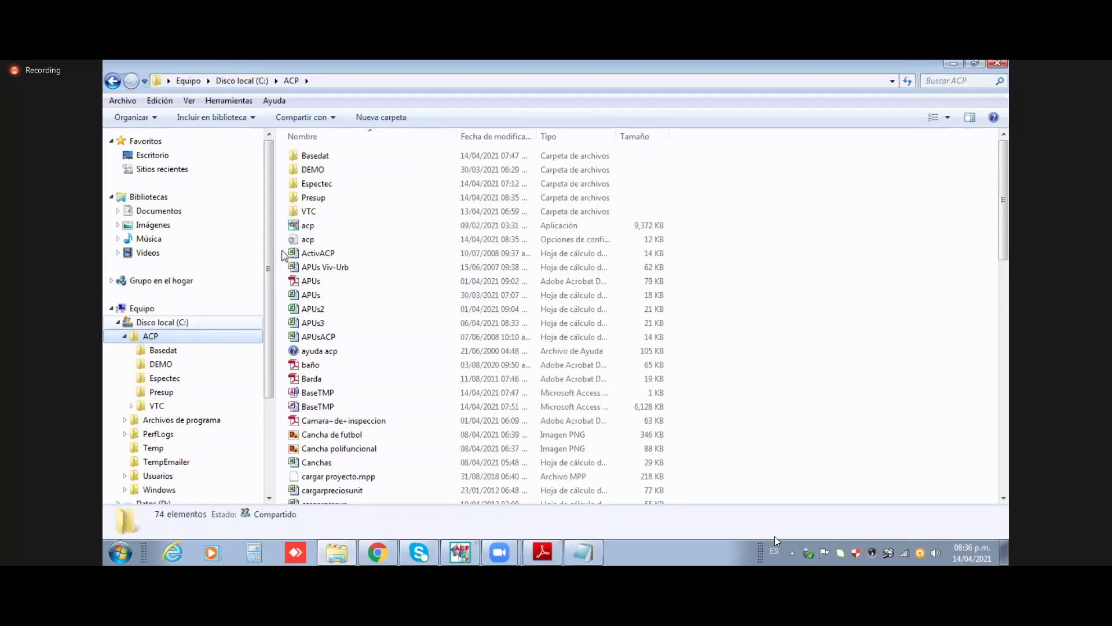
Step: Examine the Basedat, Espectec and Presup folders inside the ACP folder
double_click(332, 157)
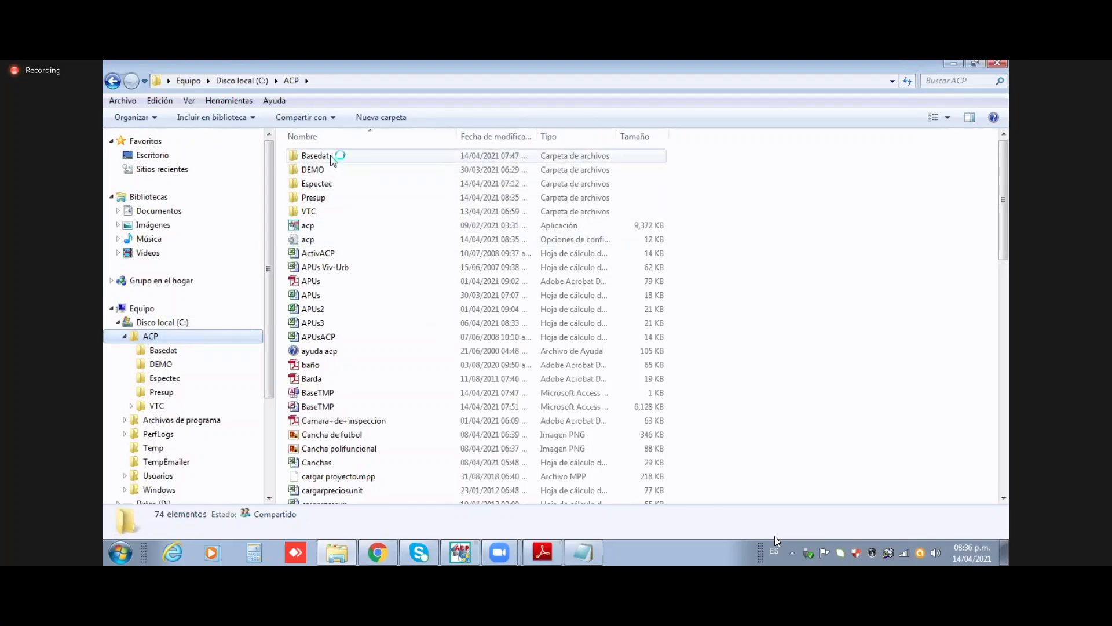
click(332, 157)
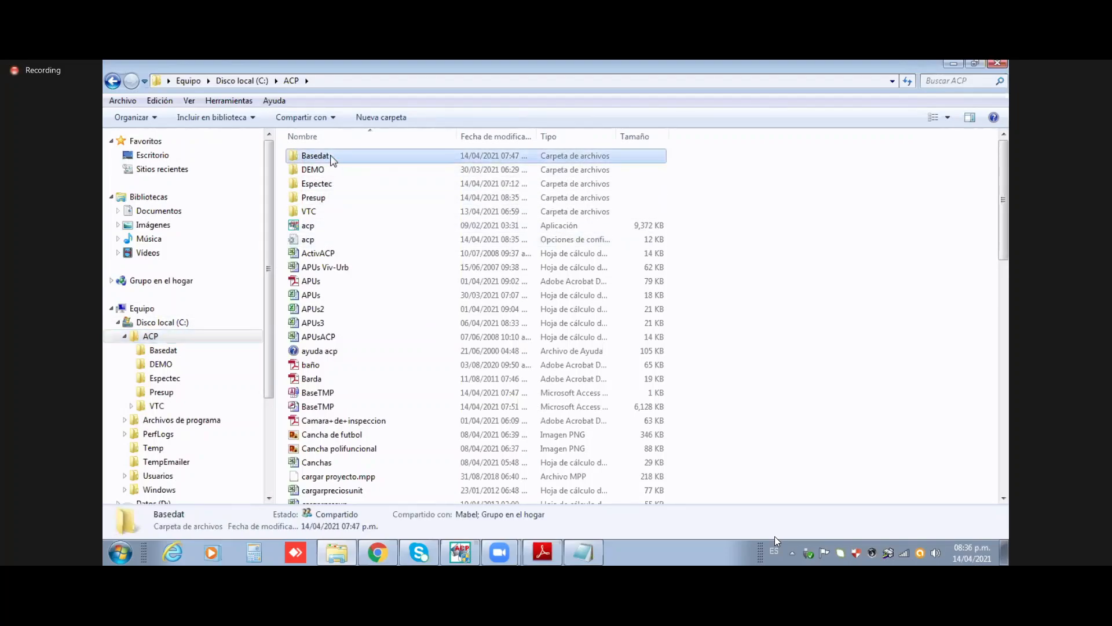
click(316, 198)
click(316, 186)
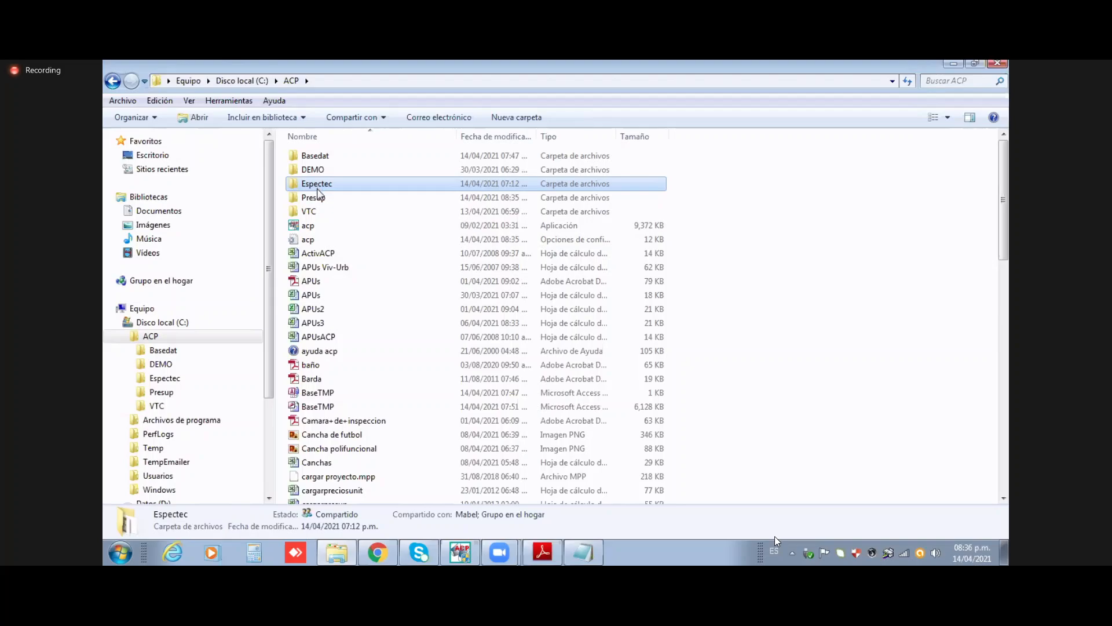
click(322, 201)
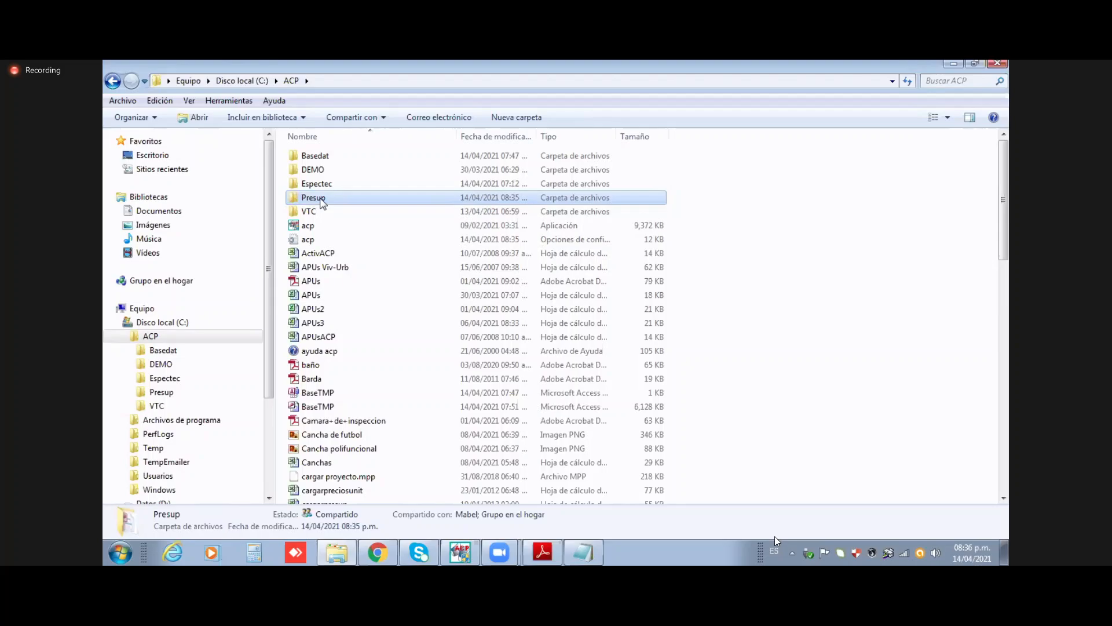
click(323, 157)
key(Delete)
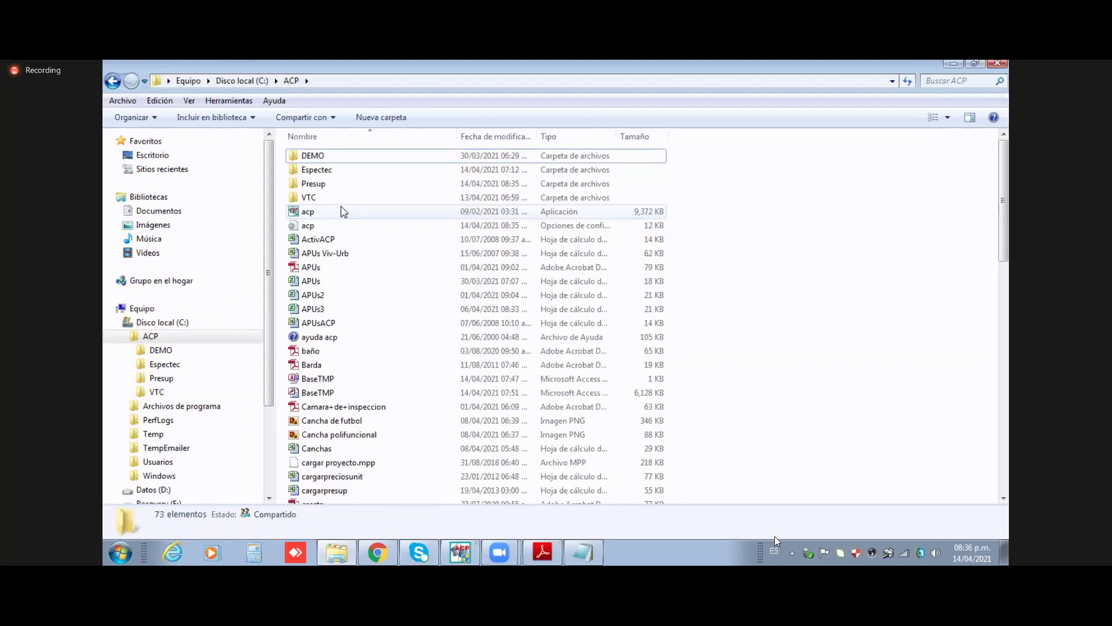
key(ctrl+z)
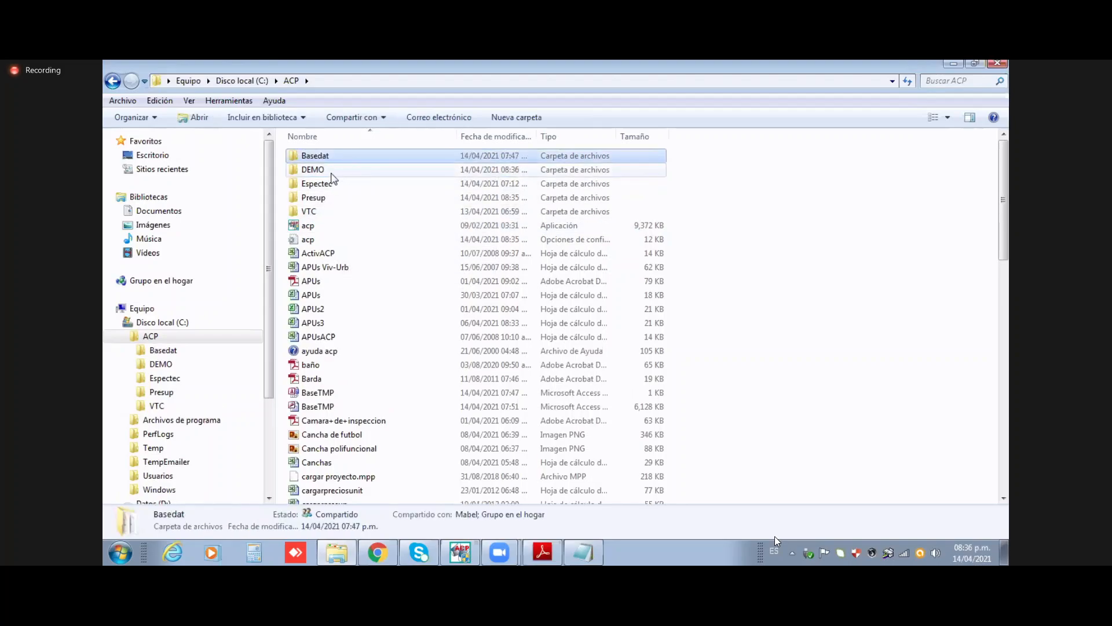
Step: Open the Presup folder to check the tanque elevado budget file, return to ACP, and reopen Presup
click(335, 184)
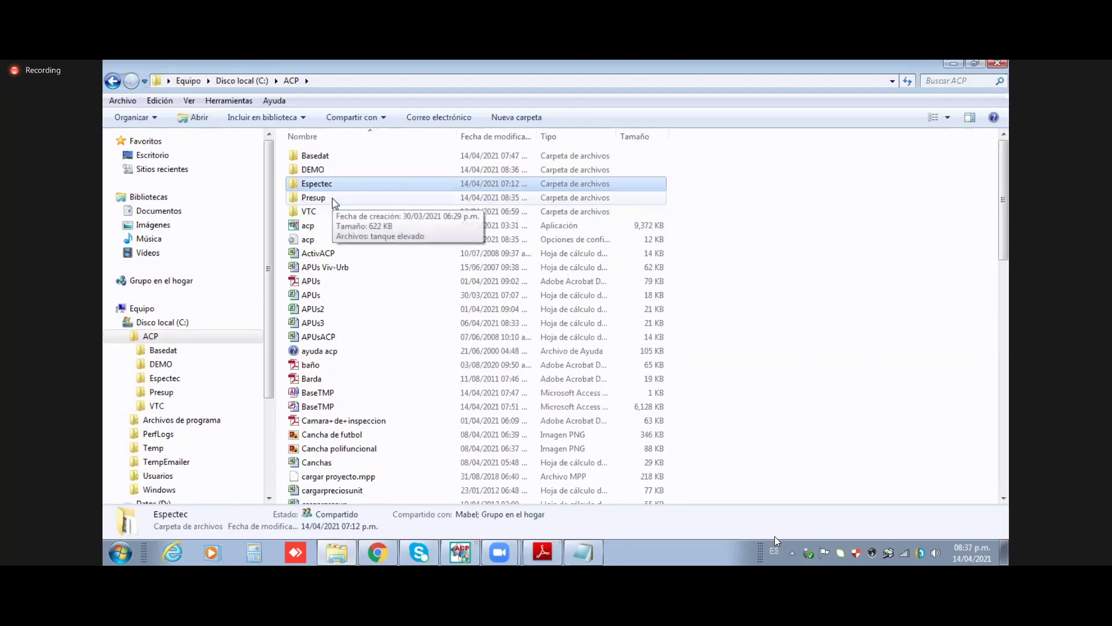
double_click(334, 198)
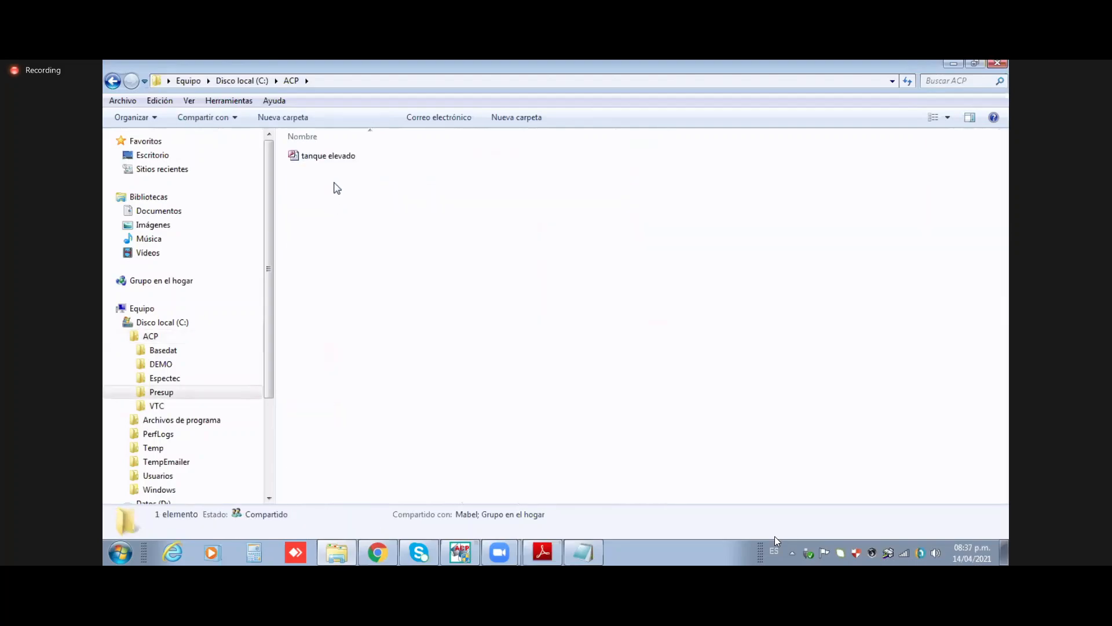
click(345, 160)
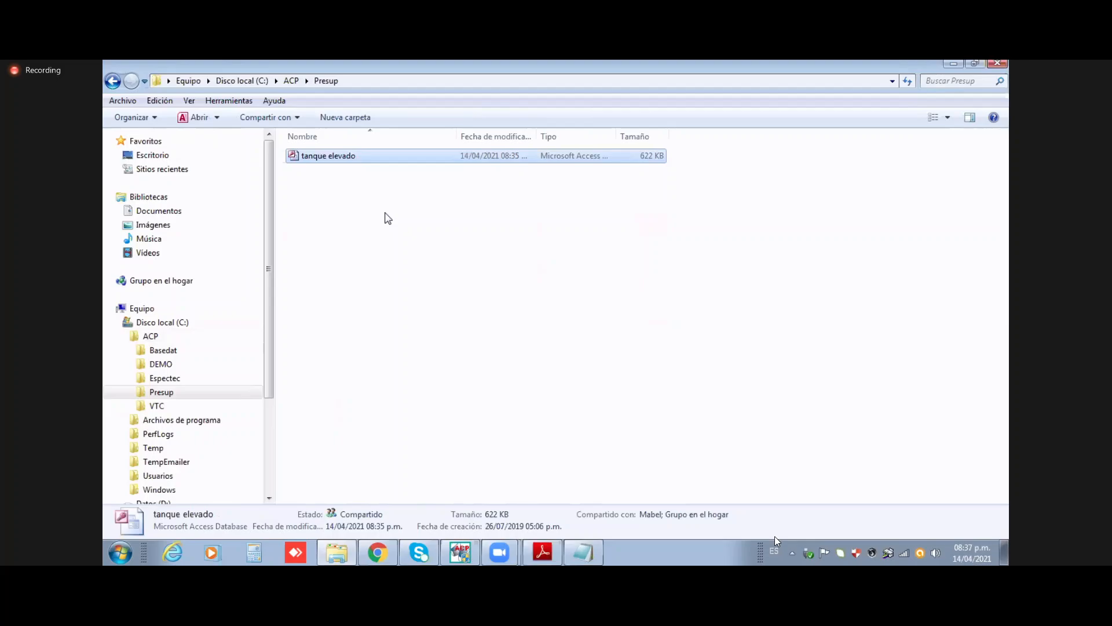
click(291, 81)
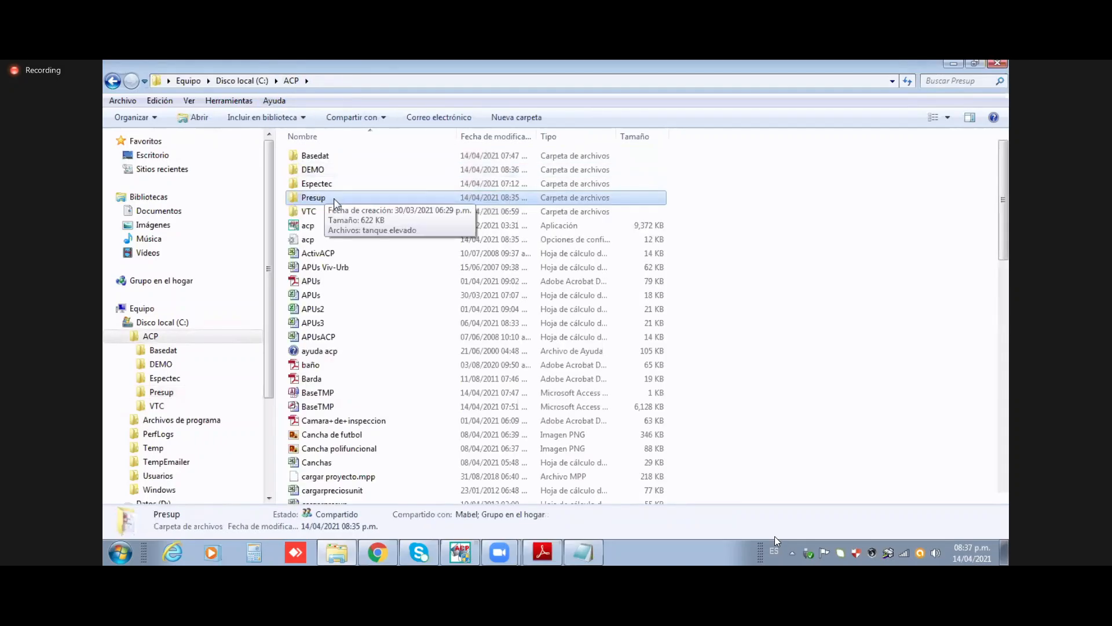
double_click(335, 200)
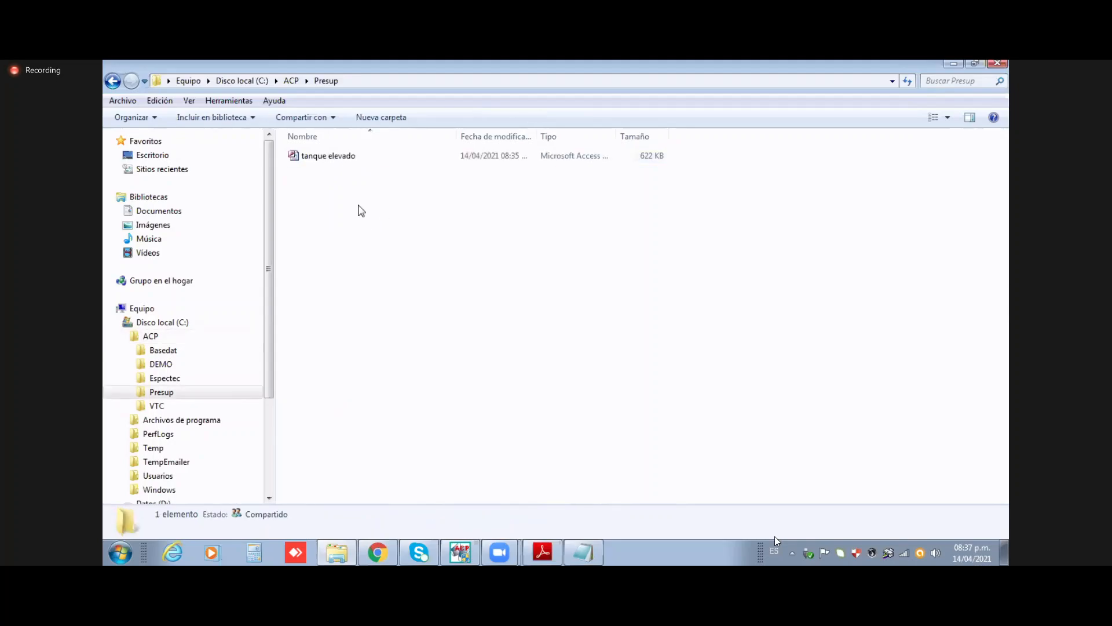
click(332, 162)
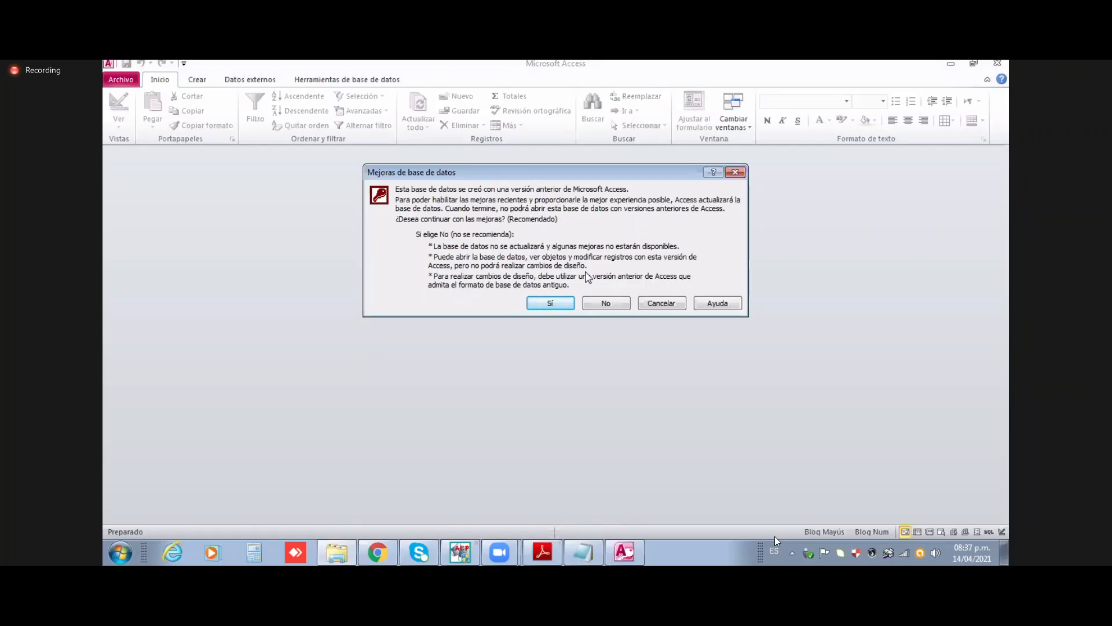
click(658, 304)
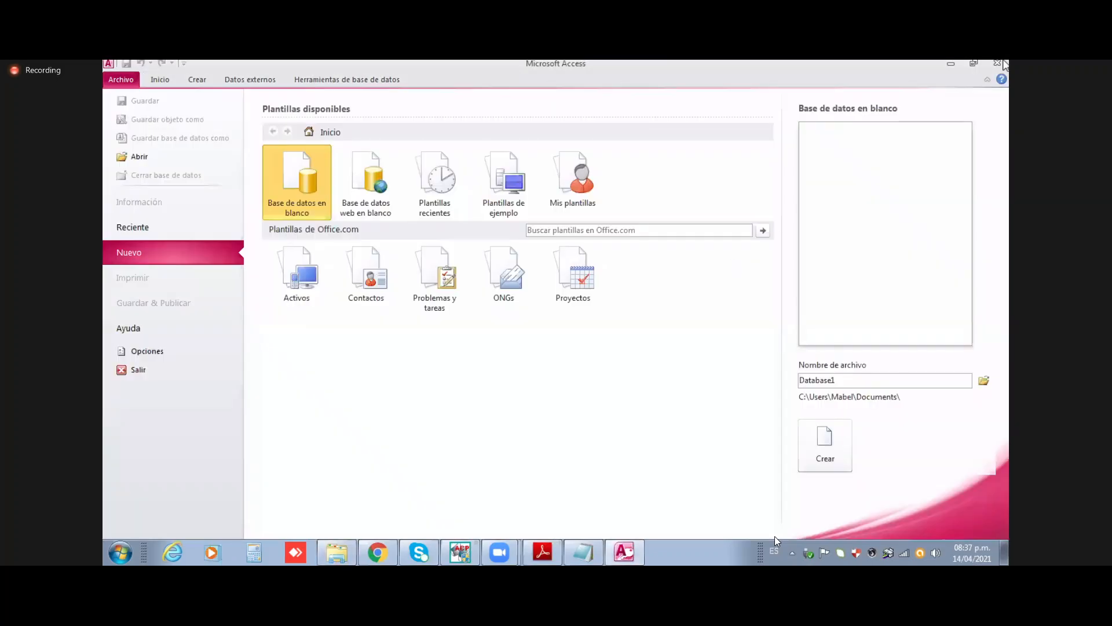
click(997, 64)
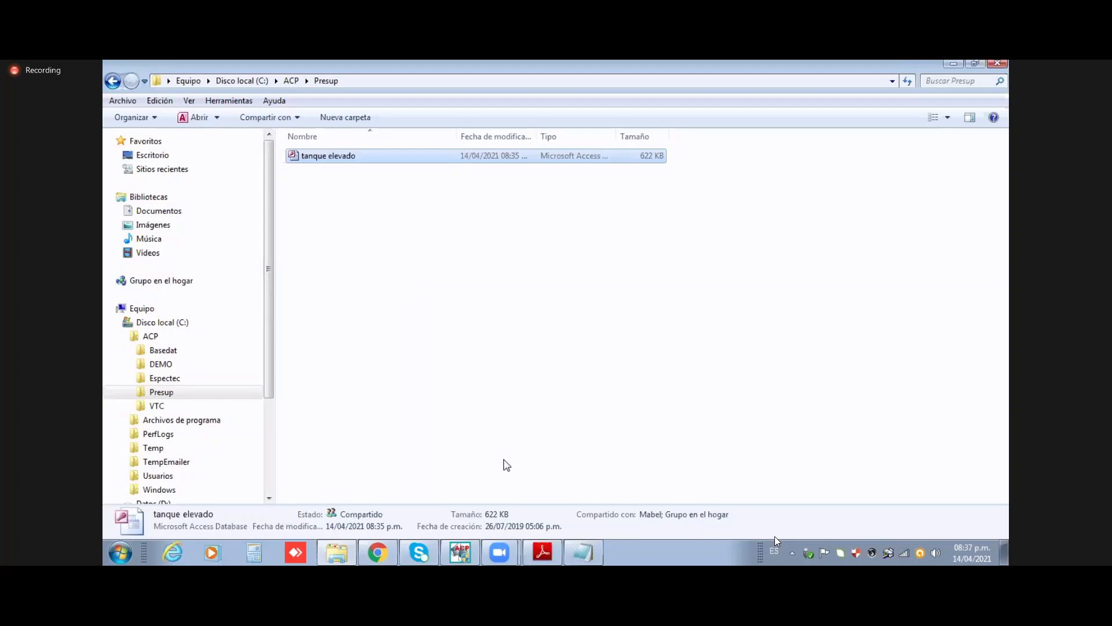
Step: Switch to ACP, close the current budget, and reopen the tanque elevado budget from the project list
click(468, 555)
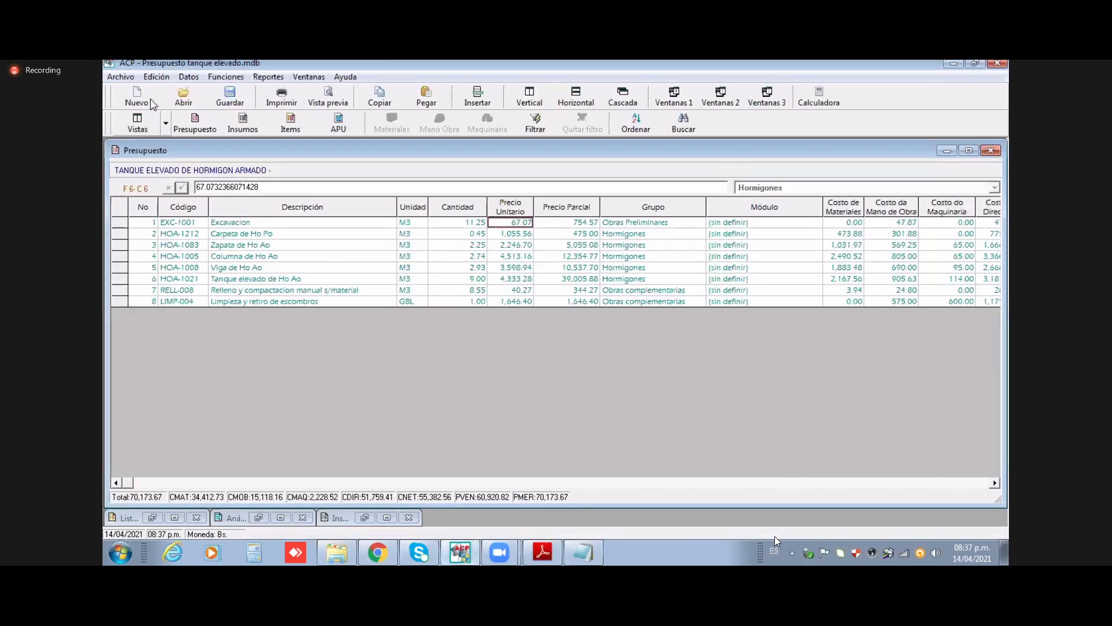
click(121, 76)
click(168, 277)
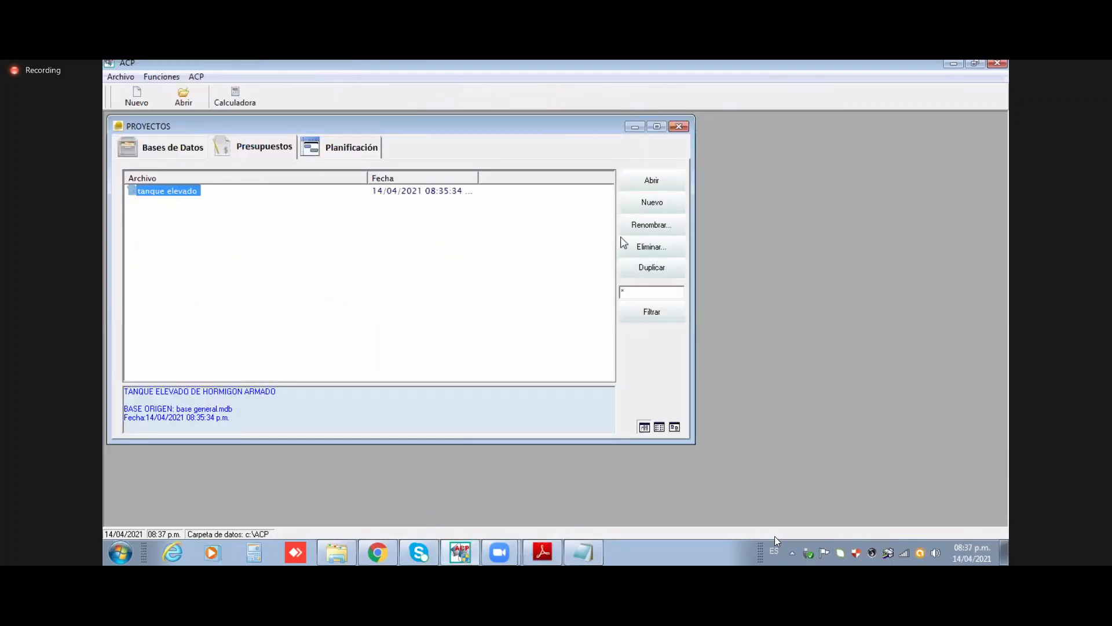
click(652, 181)
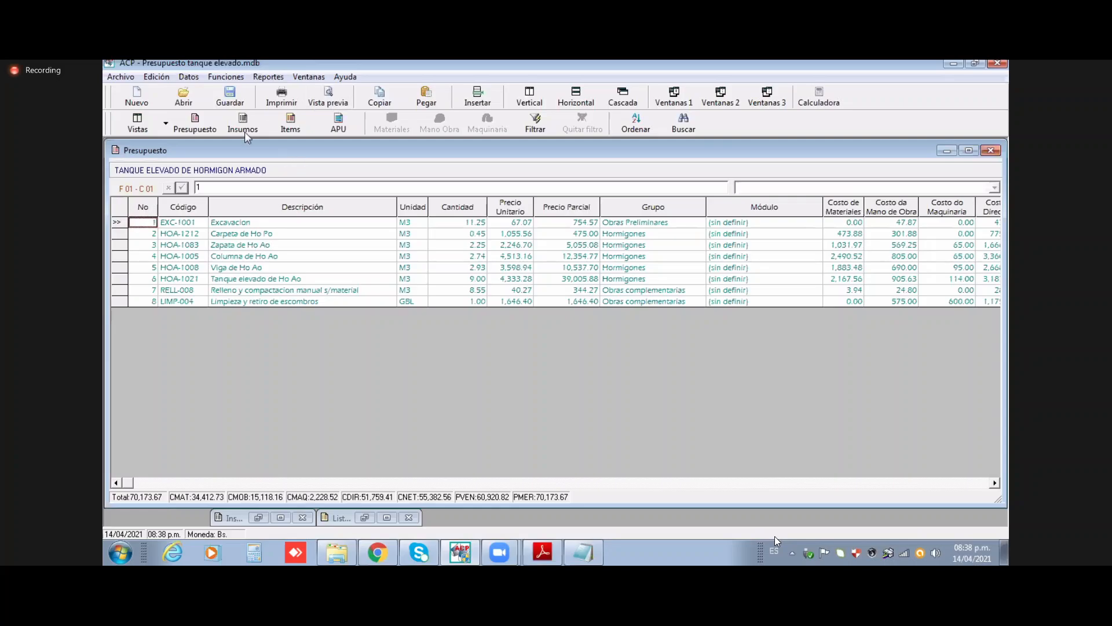
Step: Print the budget with Generar PDF and Separar Grupos enabled
click(281, 102)
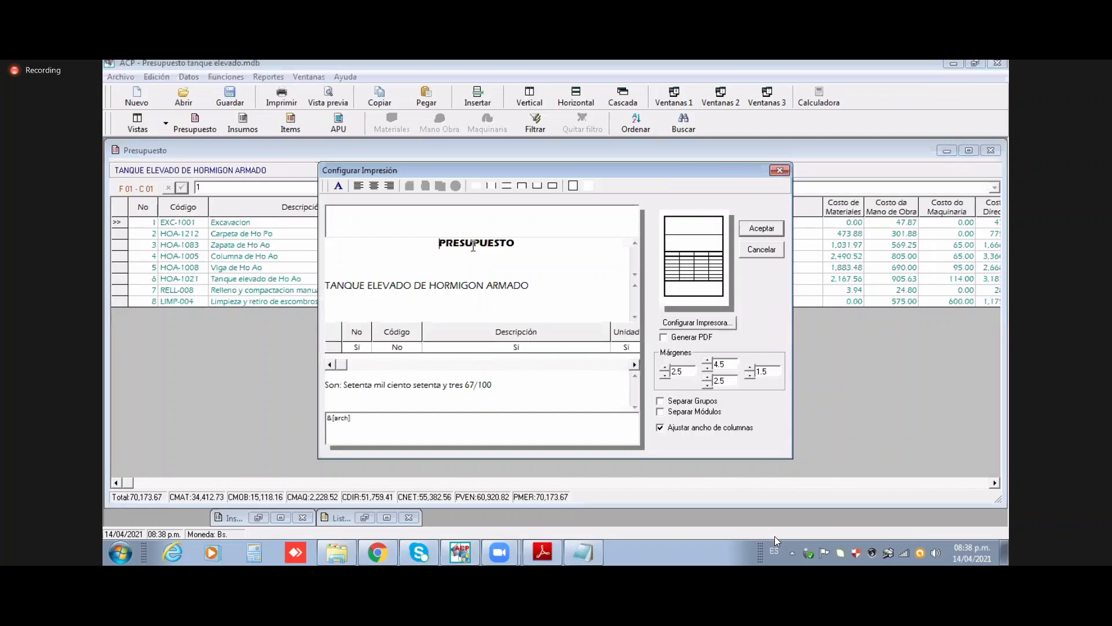
click(675, 338)
click(686, 402)
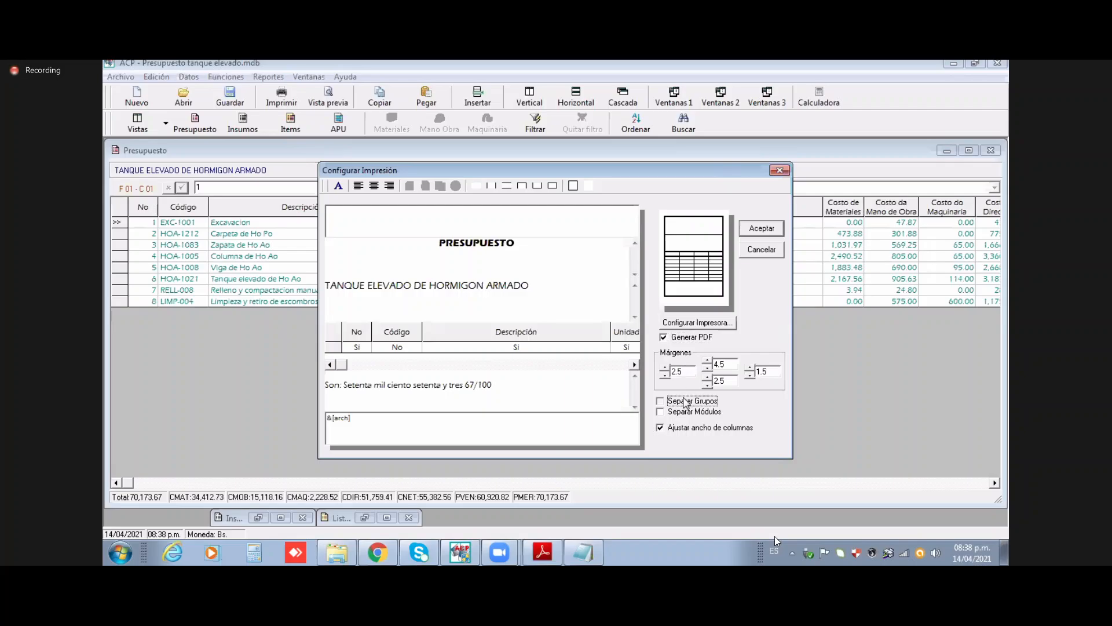
click(760, 230)
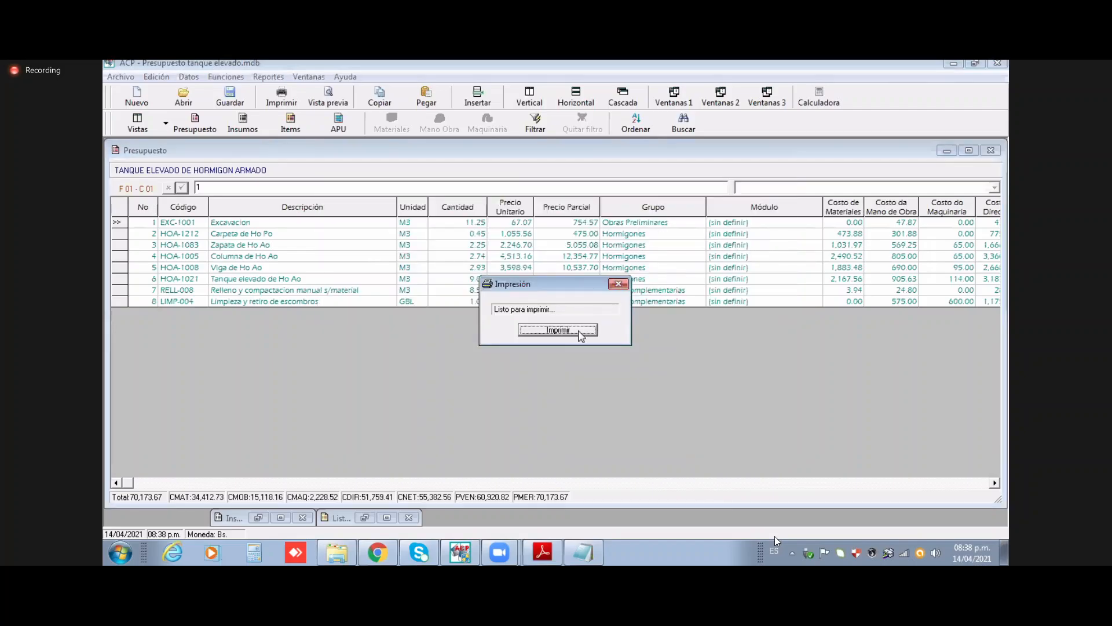
click(579, 331)
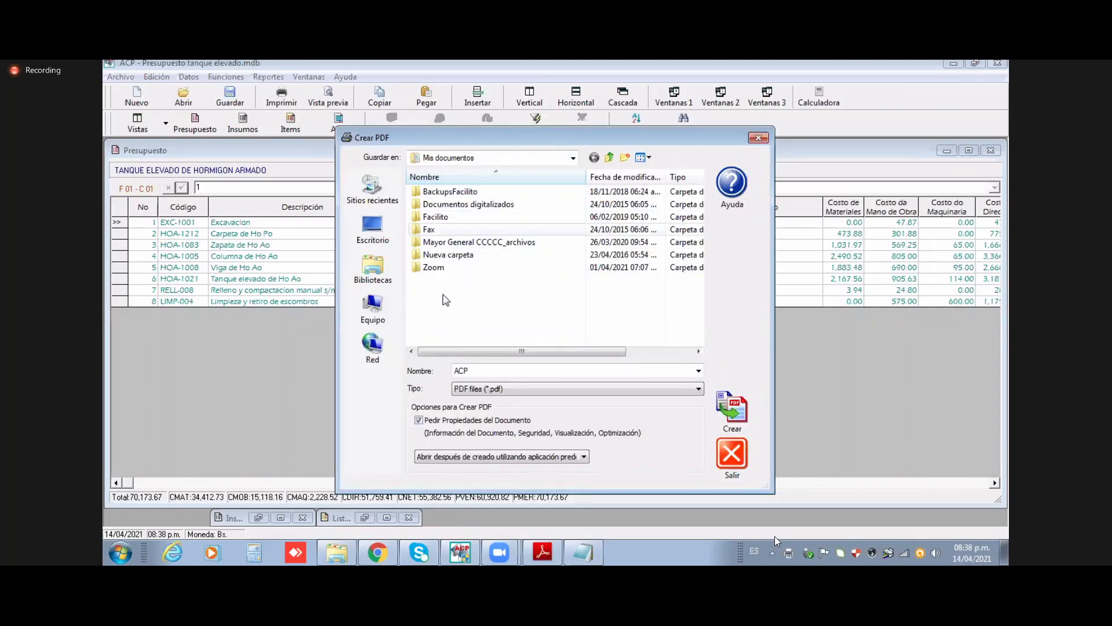
Step: Create the budget PDF as PRESUPUESTO3 in the ACP folder on Disco local (C:), leaving the document information blank
click(374, 306)
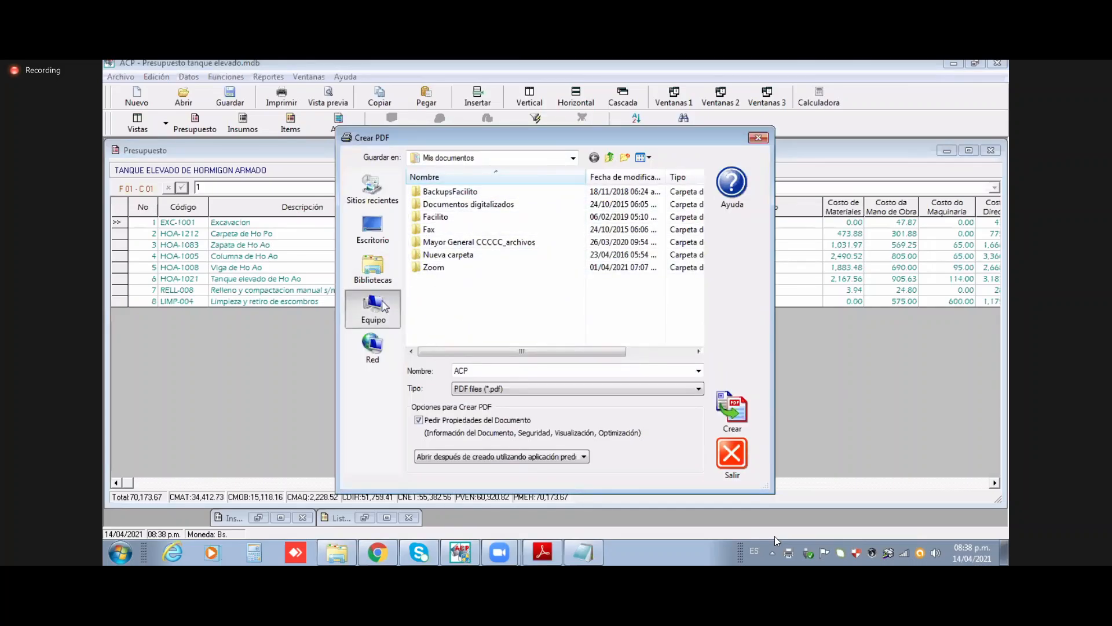
double_click(474, 207)
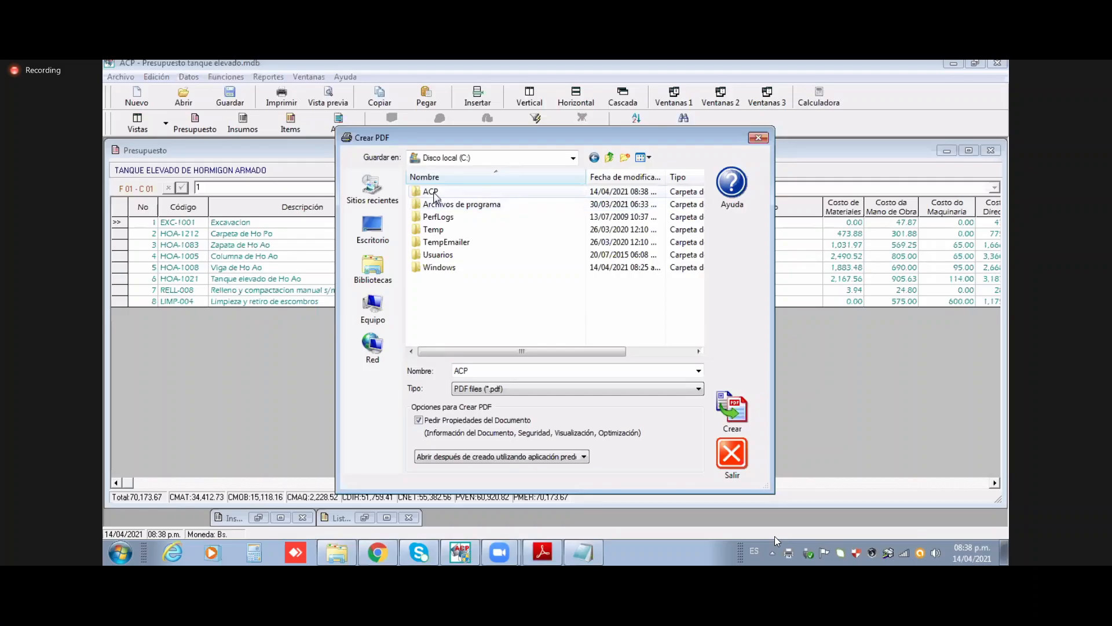
double_click(436, 191)
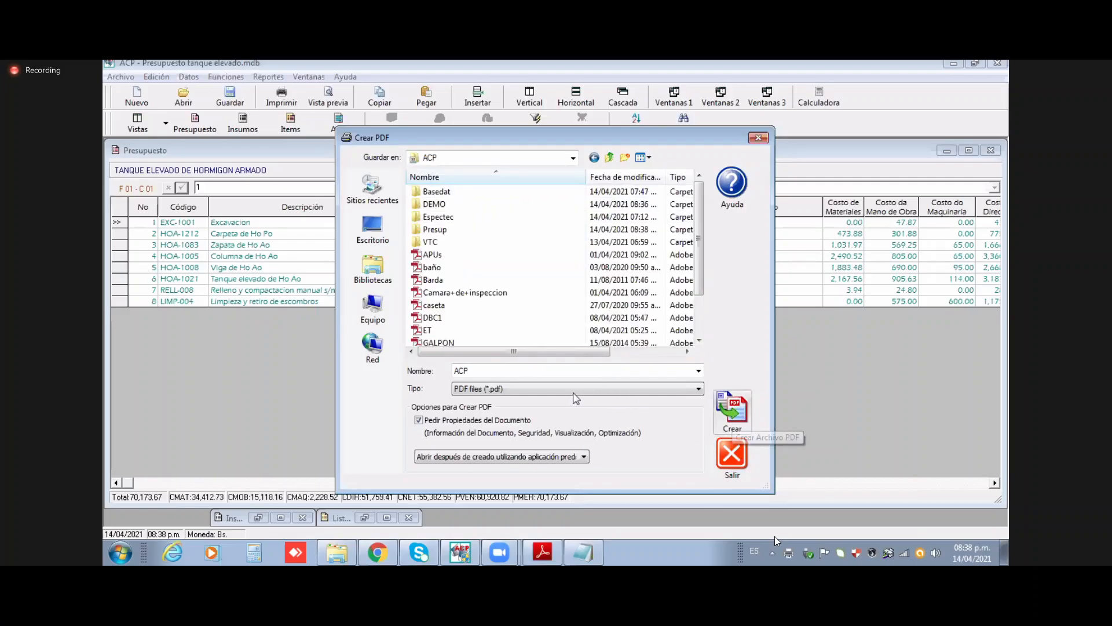
double_click(502, 368)
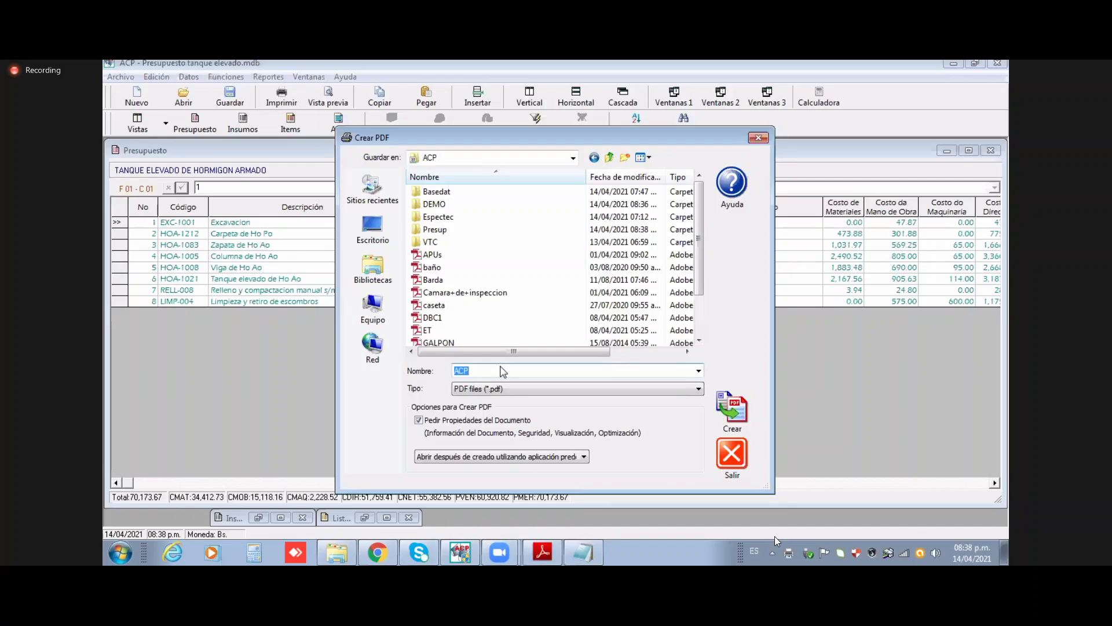
text(PRESUPUE)
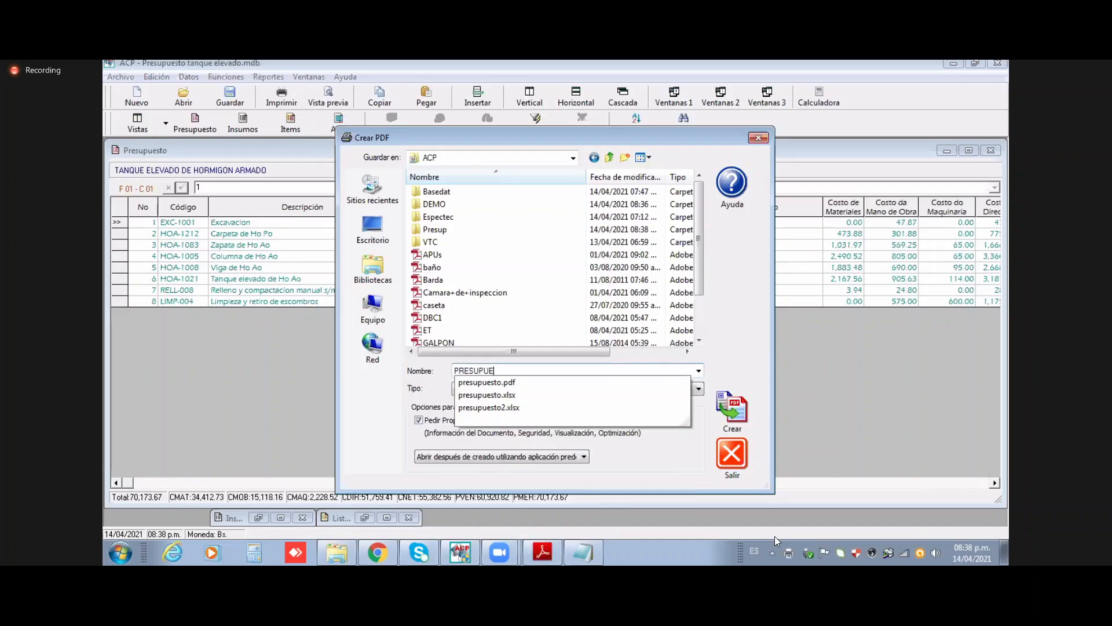
text(STO3)
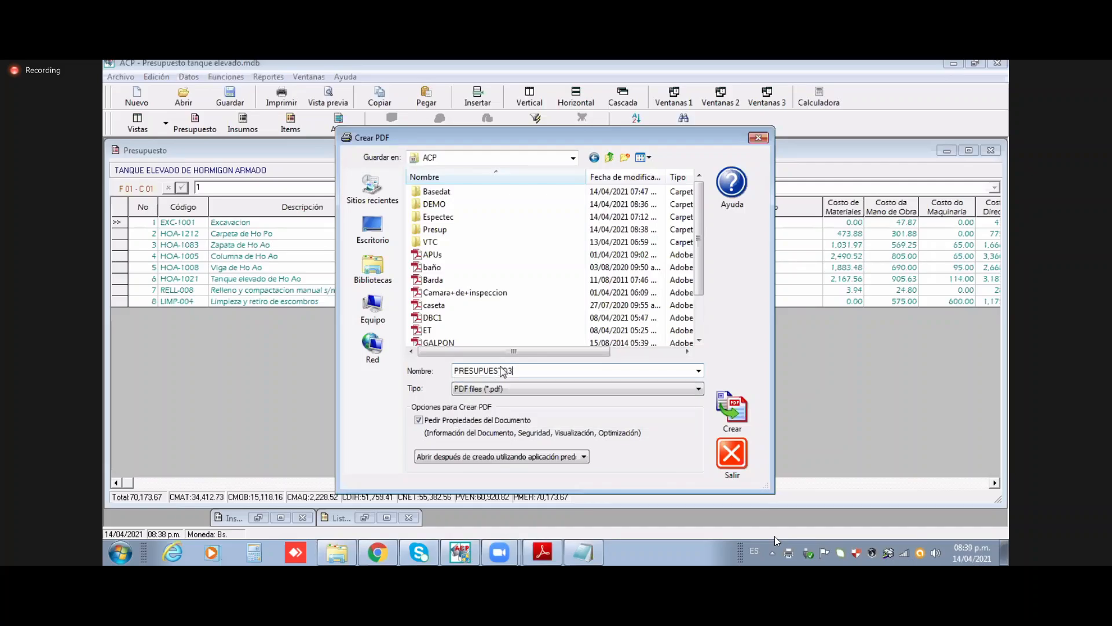
click(744, 416)
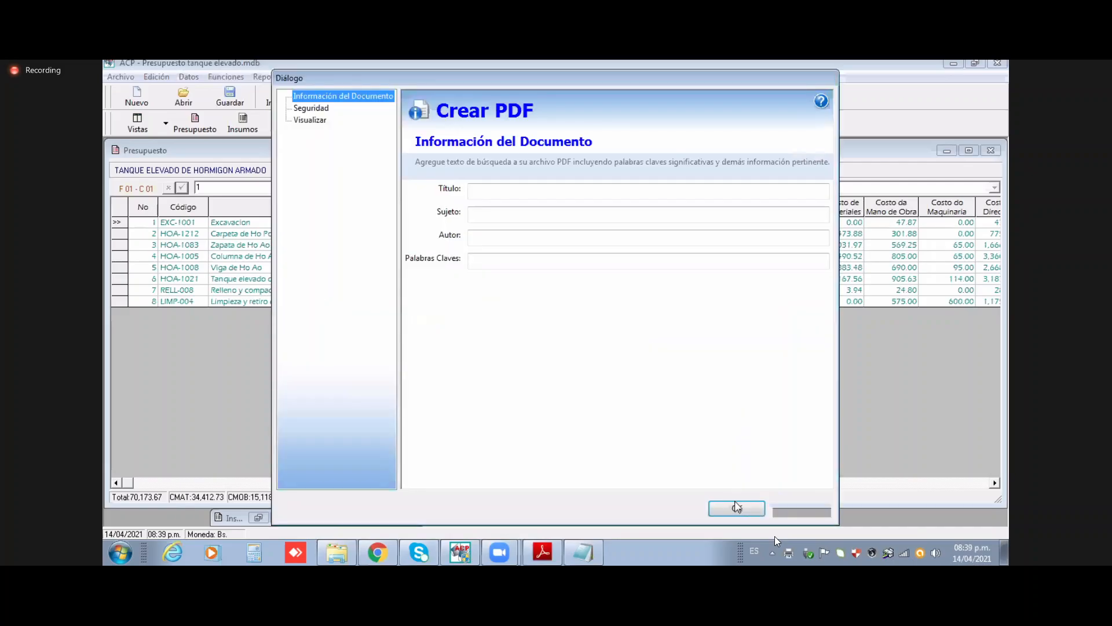
click(737, 511)
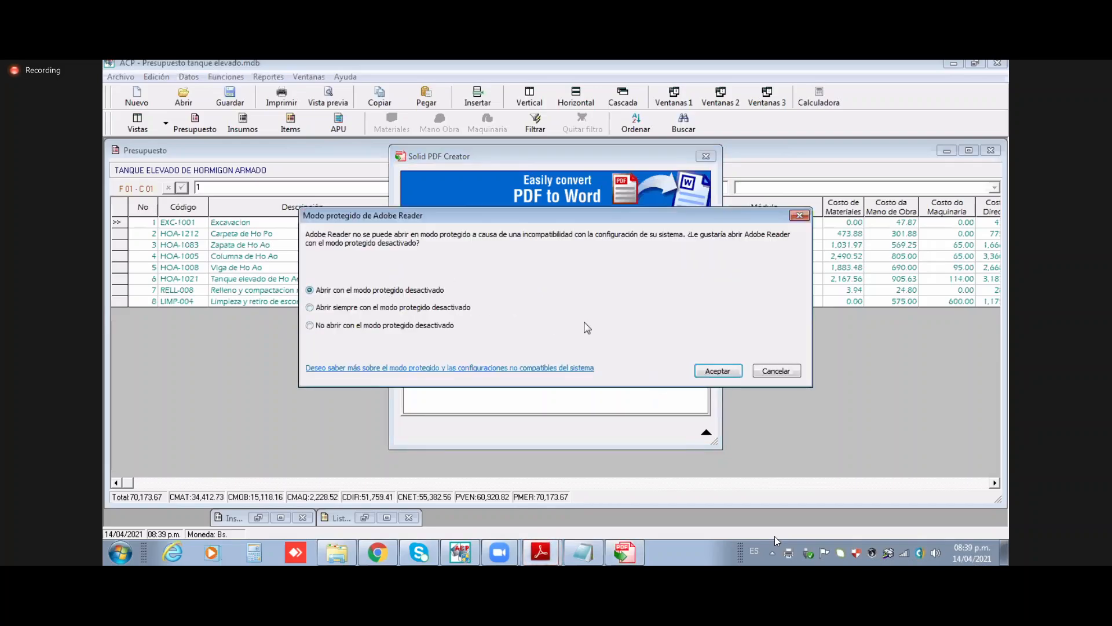
Step: Open PRESUPUESTO3.pdf in Adobe Reader with protected mode disabled and review the budget at window width
click(717, 371)
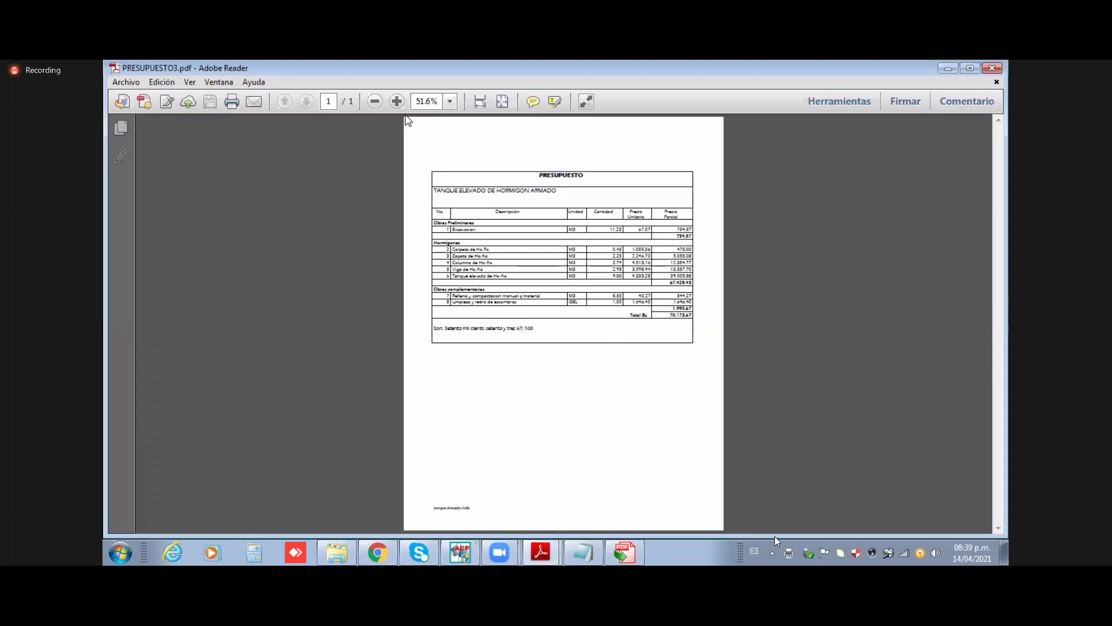
click(481, 102)
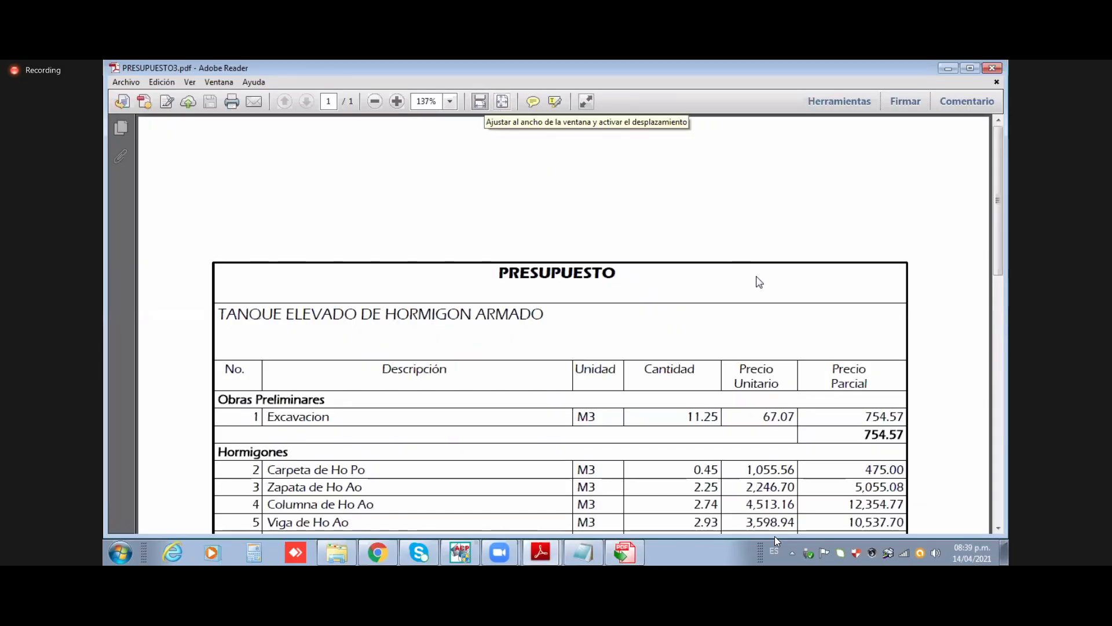
drag(999, 276, 989, 233)
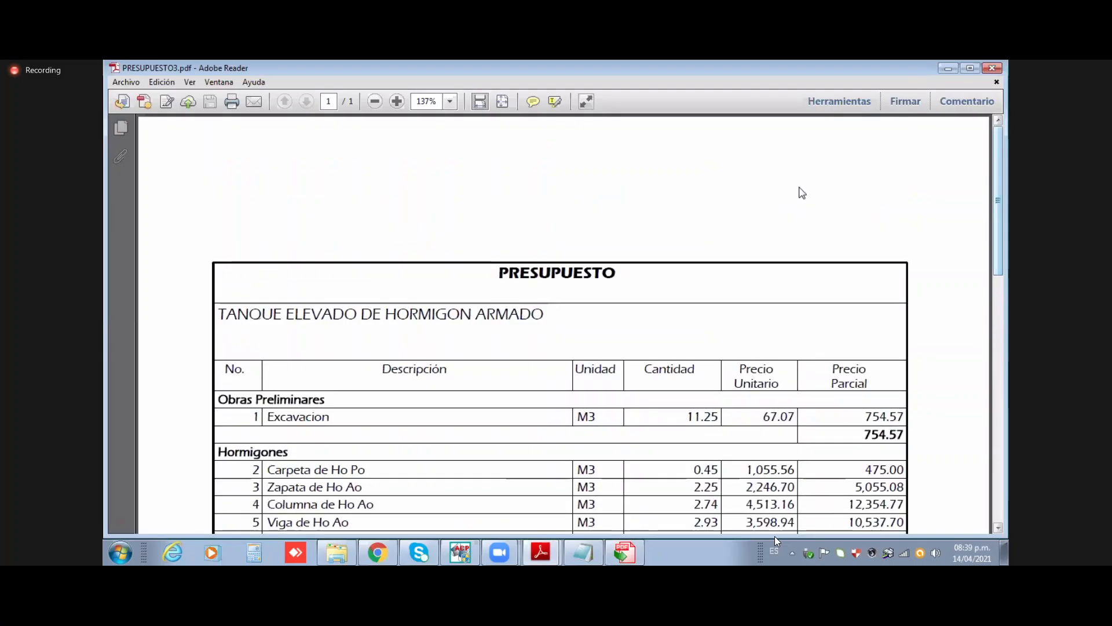
Step: Return to ACP and print the unit price analyses of all items from Excavacion to Limpieza y retiro de escombros with Generar PDF enabled
click(468, 553)
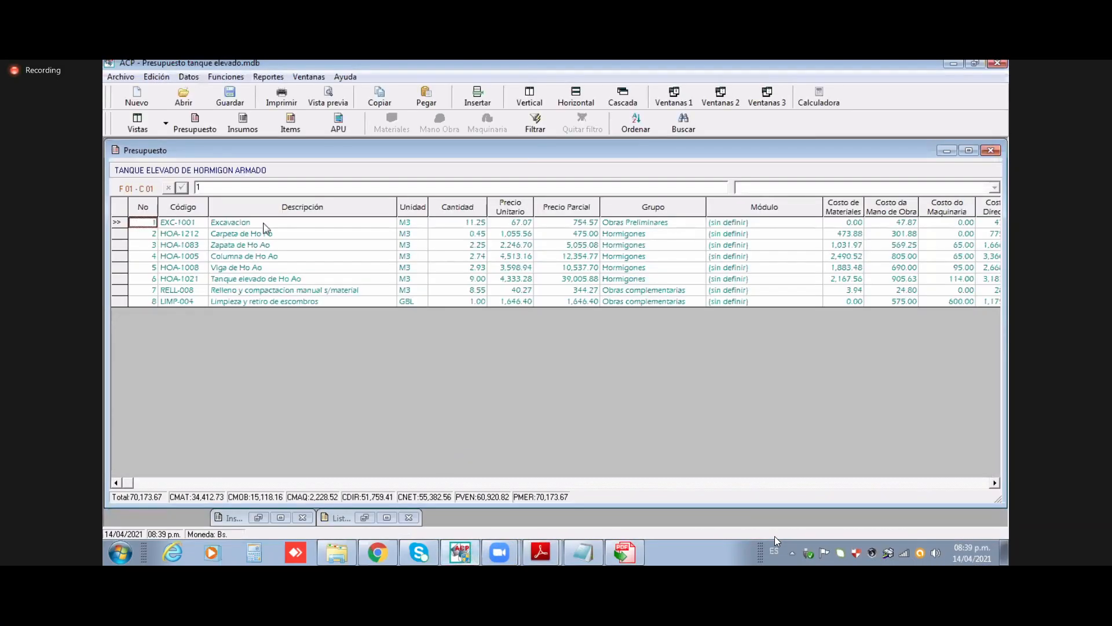
drag(261, 223, 274, 327)
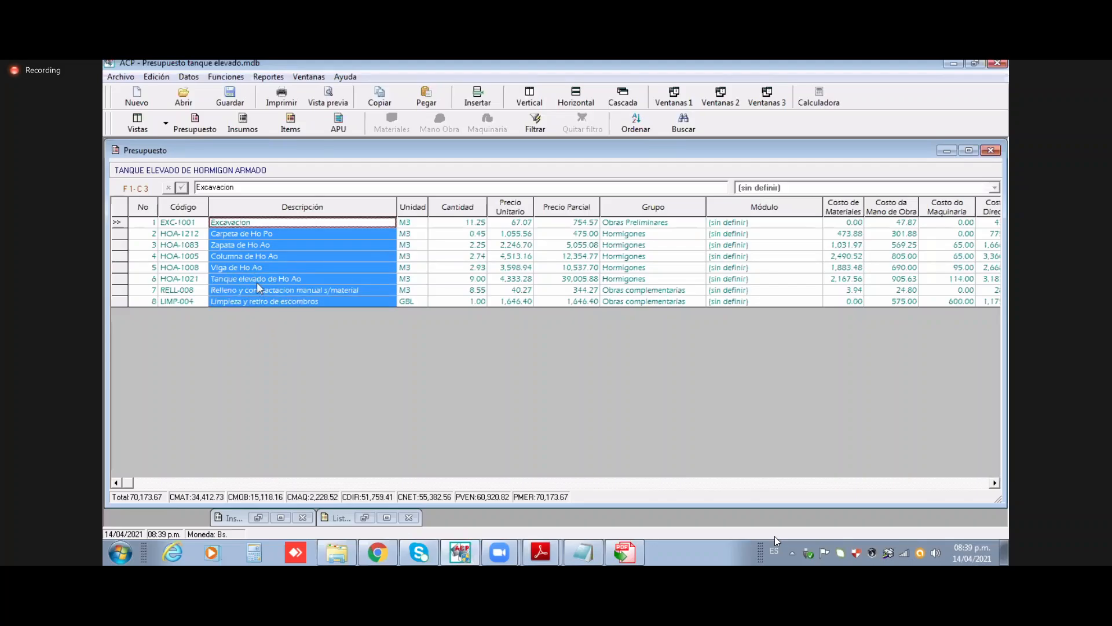
click(121, 77)
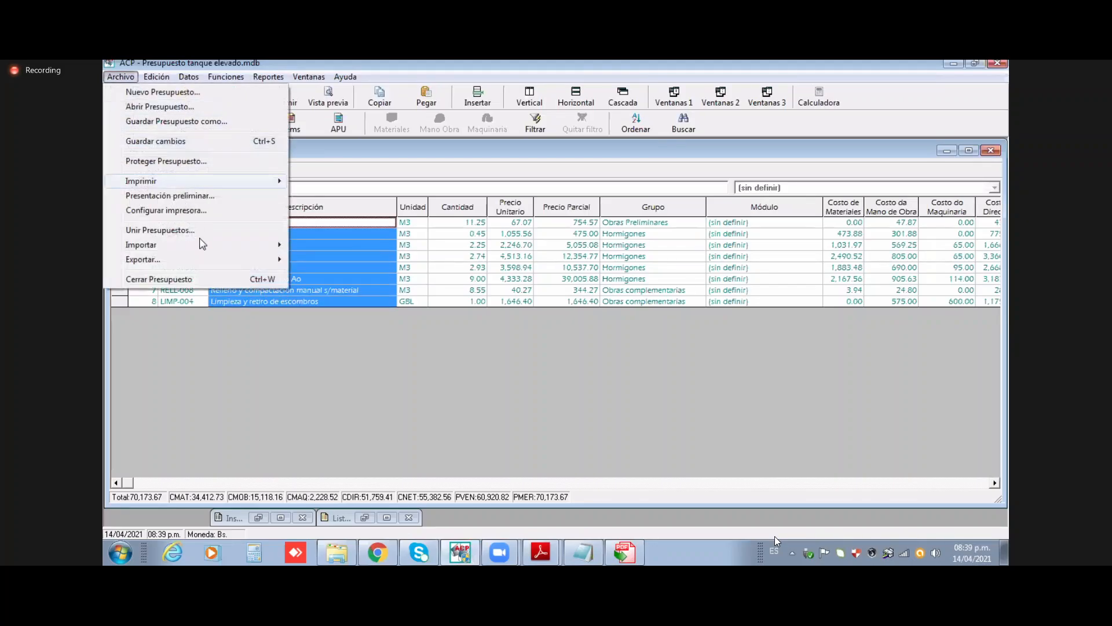
mouse_move(222, 186)
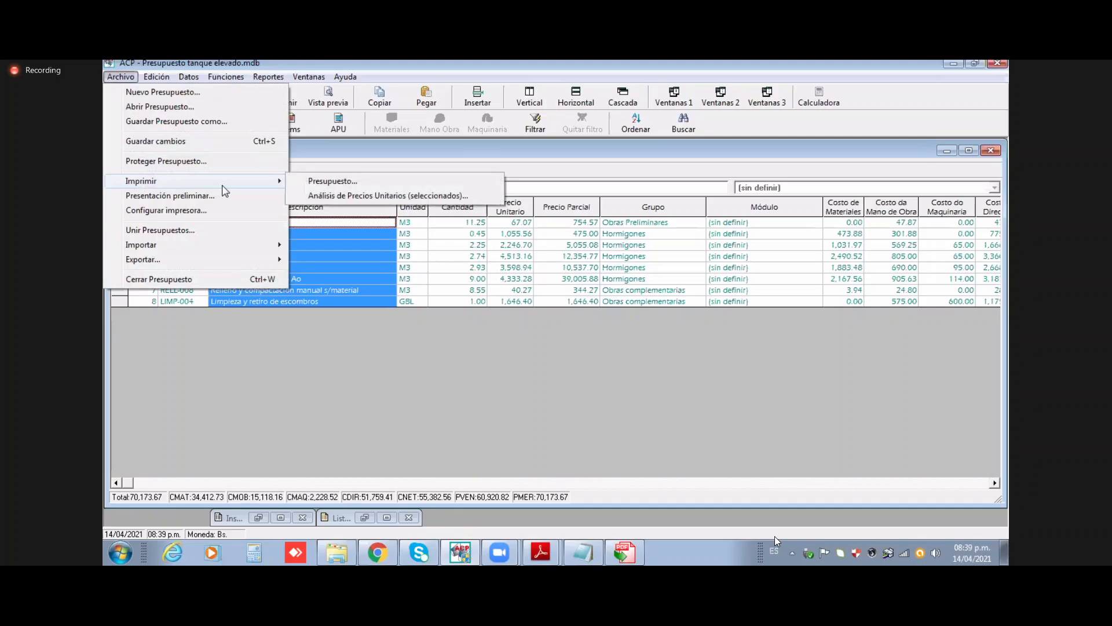
click(341, 197)
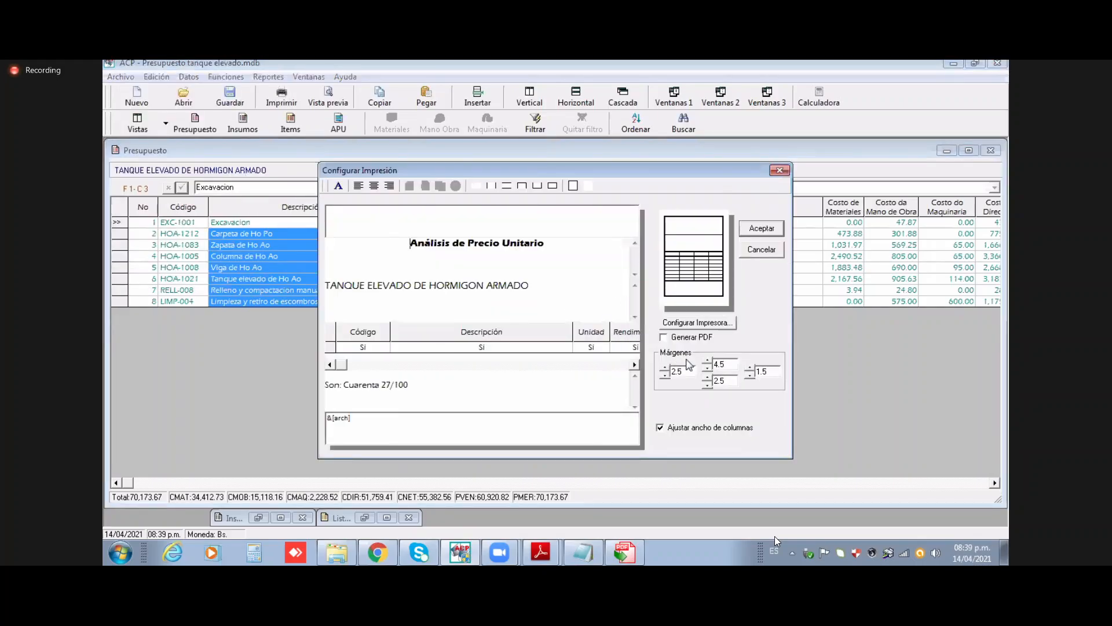
click(686, 342)
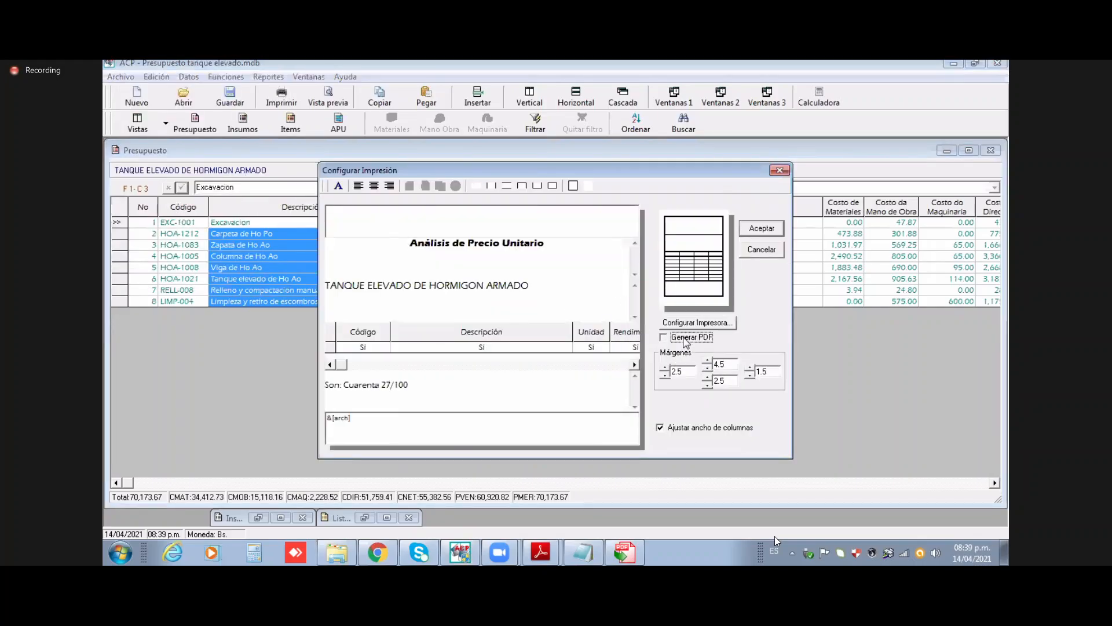
click(744, 236)
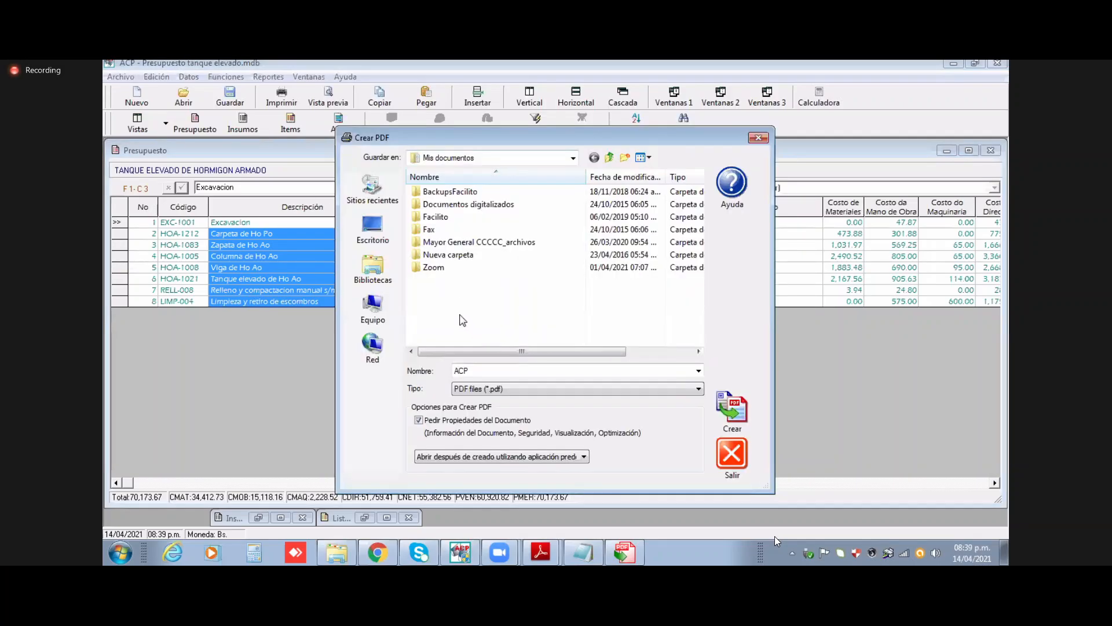
Step: Create the unit price analysis PDF as APUs4 in the ACP folder on Disco local (C:), leaving the document information blank
click(385, 311)
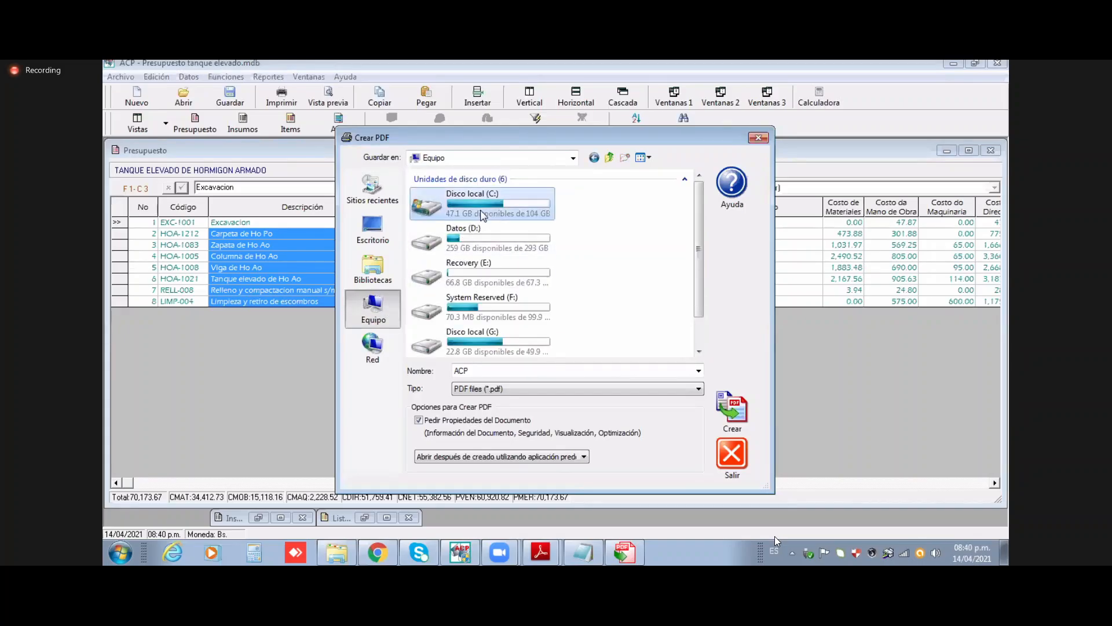
double_click(482, 216)
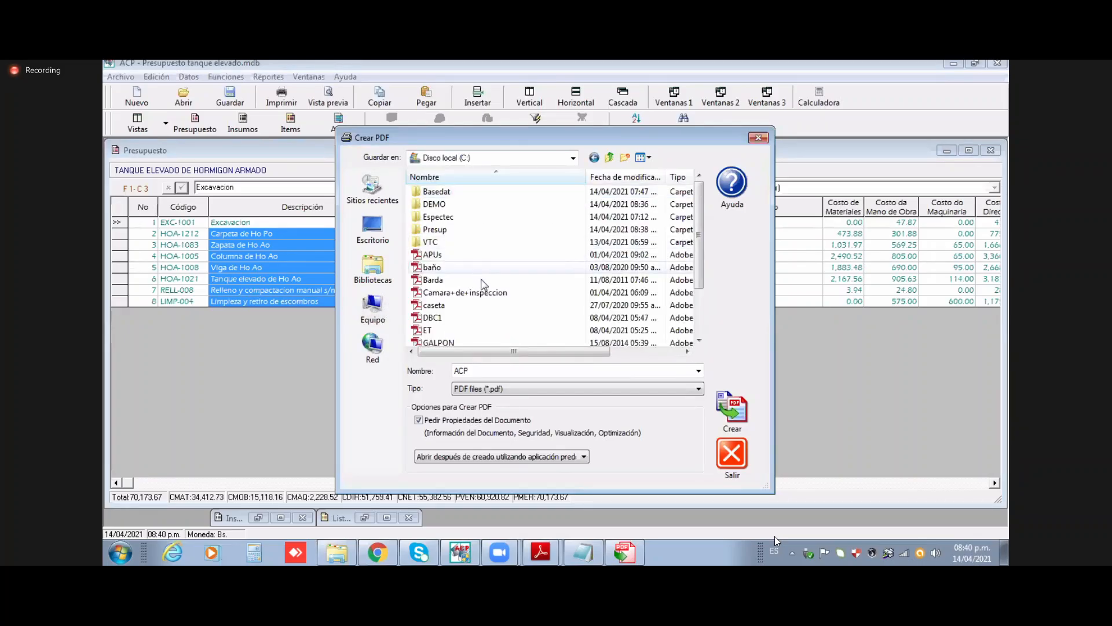
click(495, 372)
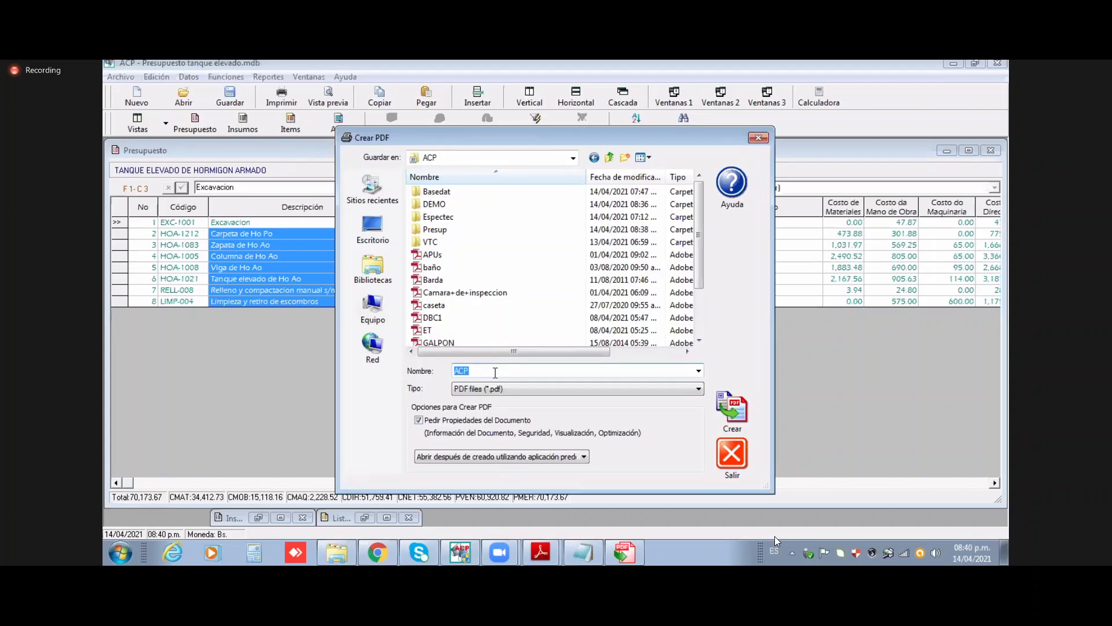
text(APUs)
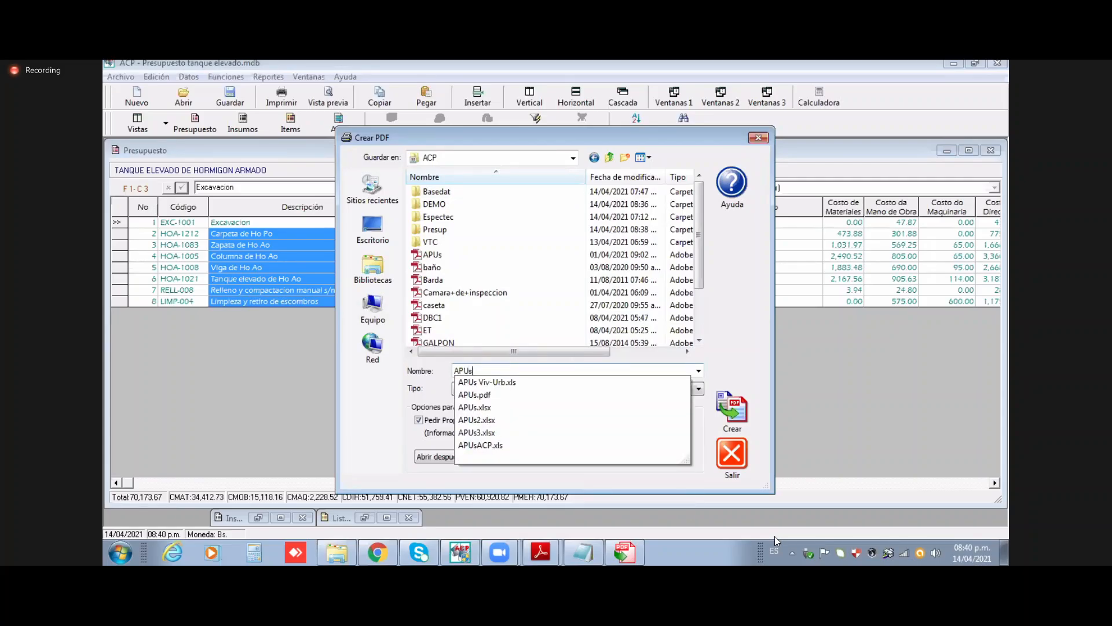
text(4)
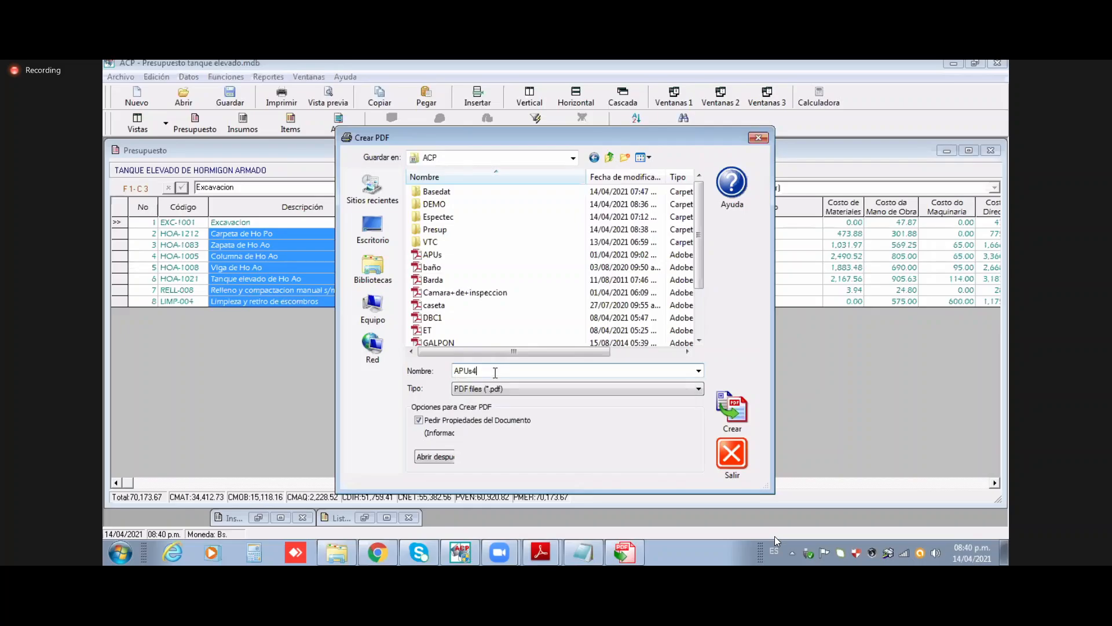
click(743, 415)
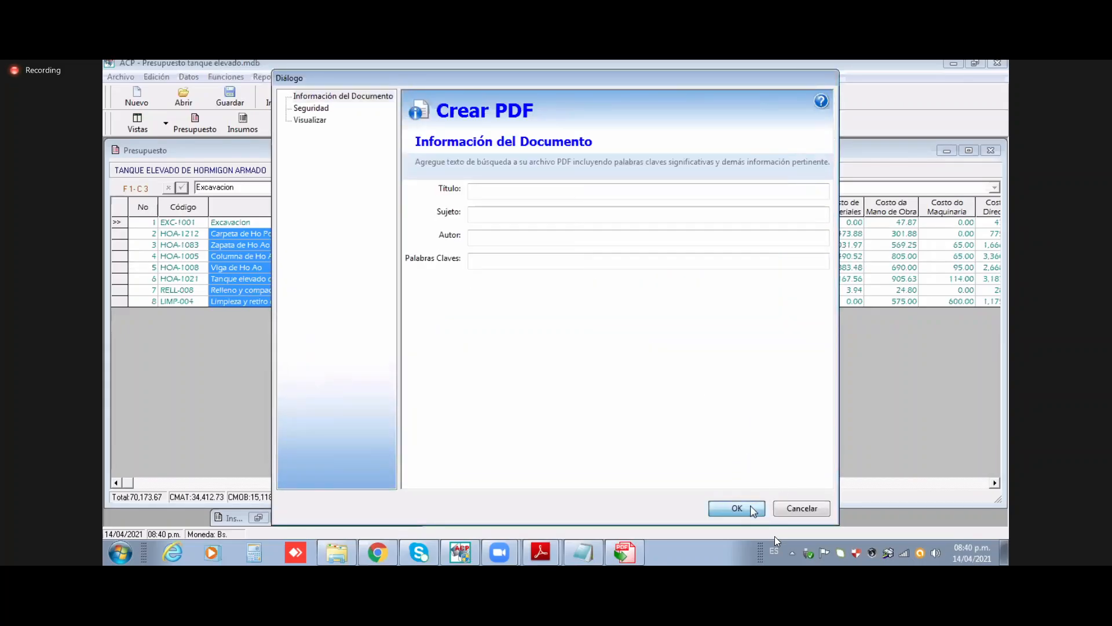
click(752, 510)
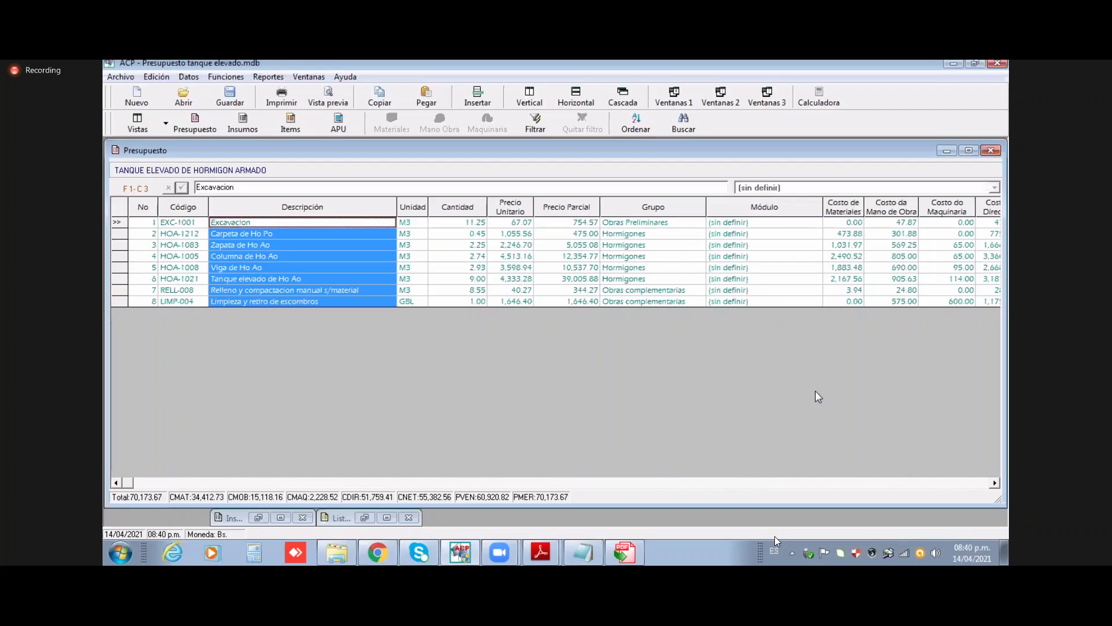
Step: Open APUs4.pdf in Adobe Reader with protected mode disabled and page through the unit price analyses to page 8
click(620, 553)
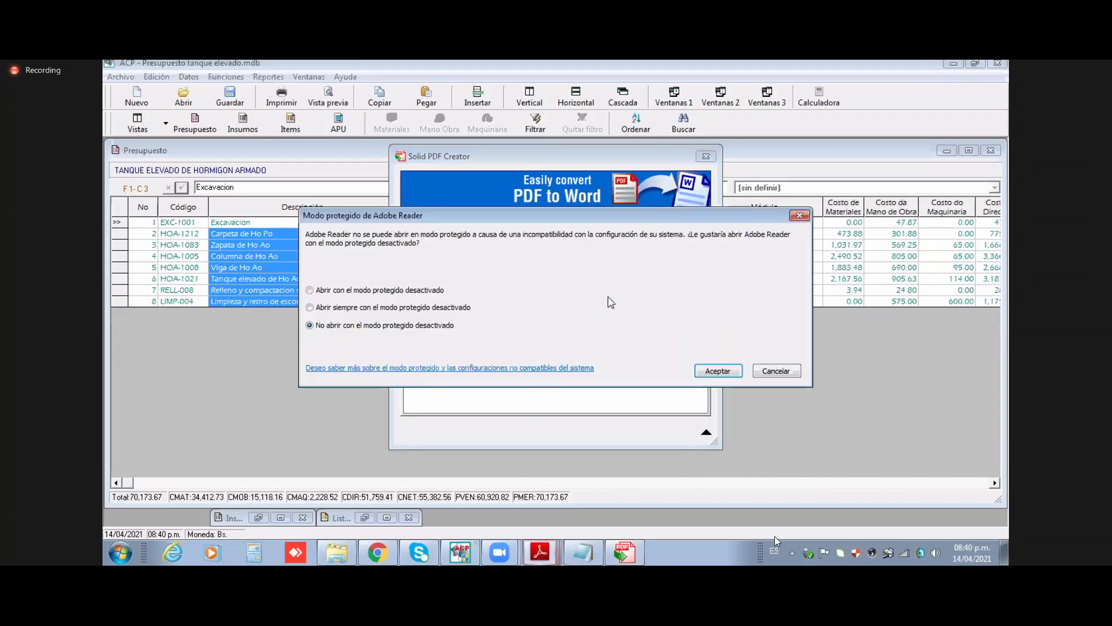
click(431, 290)
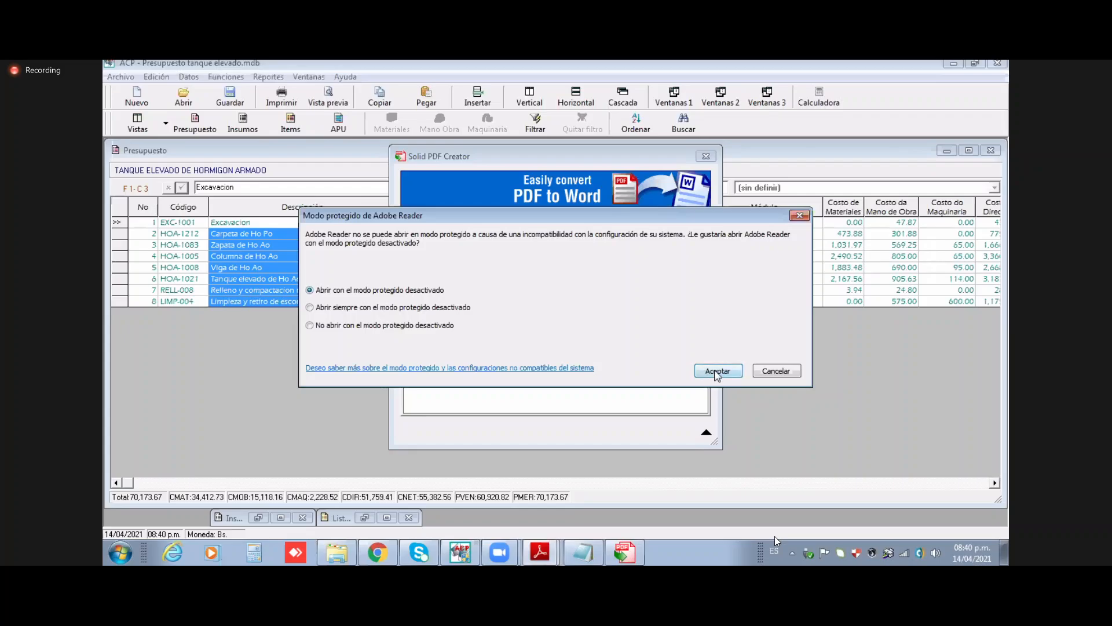
click(718, 371)
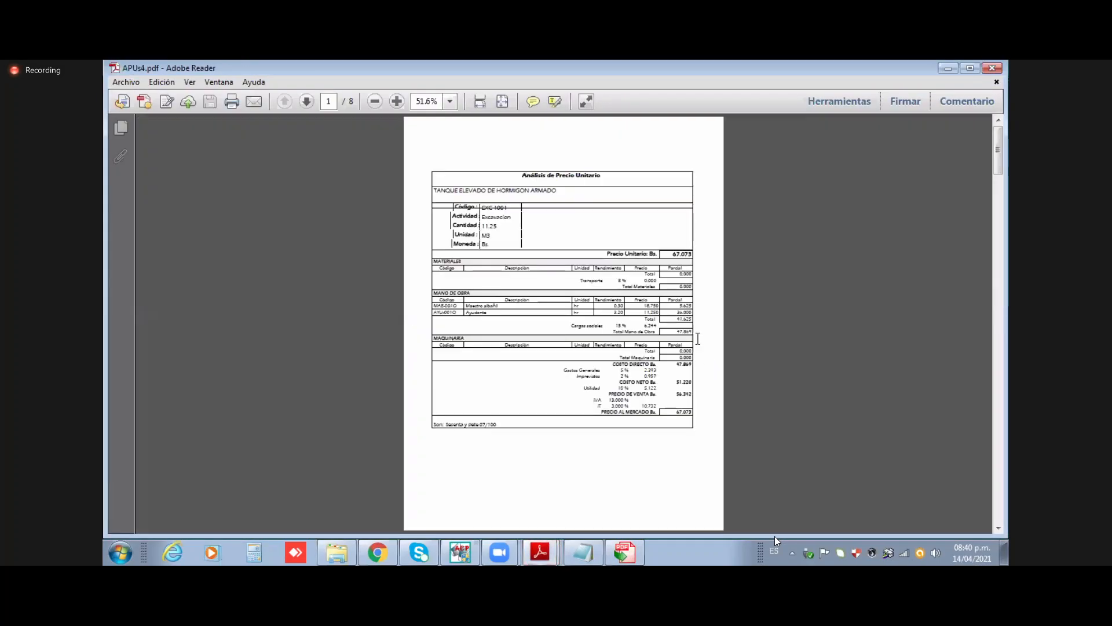
click(303, 103)
click(303, 103)
click(303, 103)
click(303, 103)
click(303, 103)
click(303, 104)
click(303, 104)
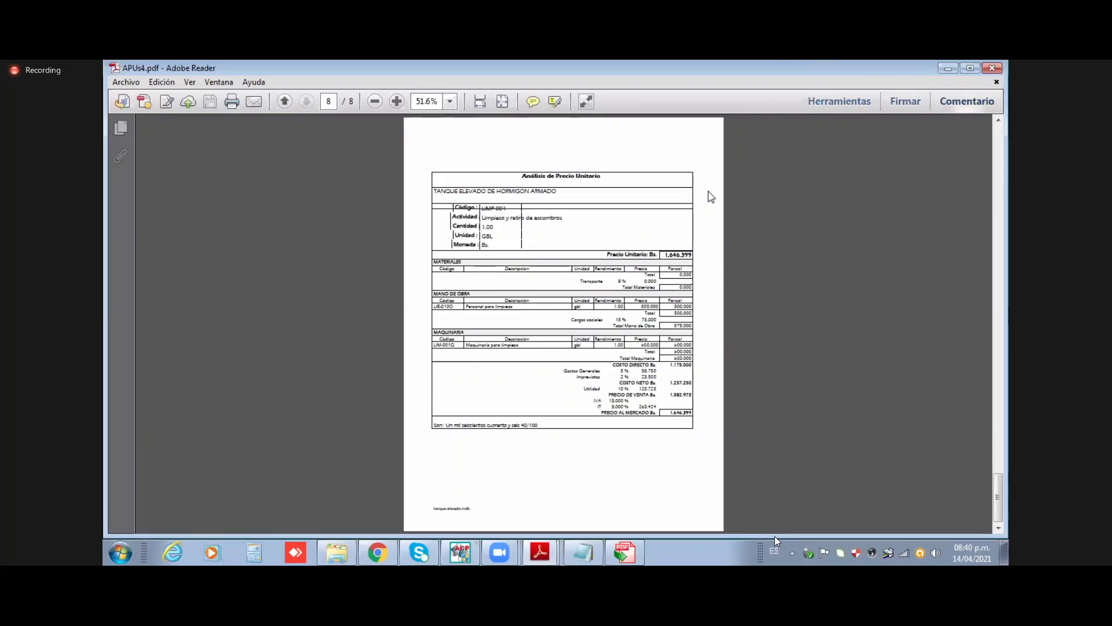
Step: Close APUs4.pdf and the Solid PDF Creator window, with the budget PDF minimized, to get back to ACP
click(991, 68)
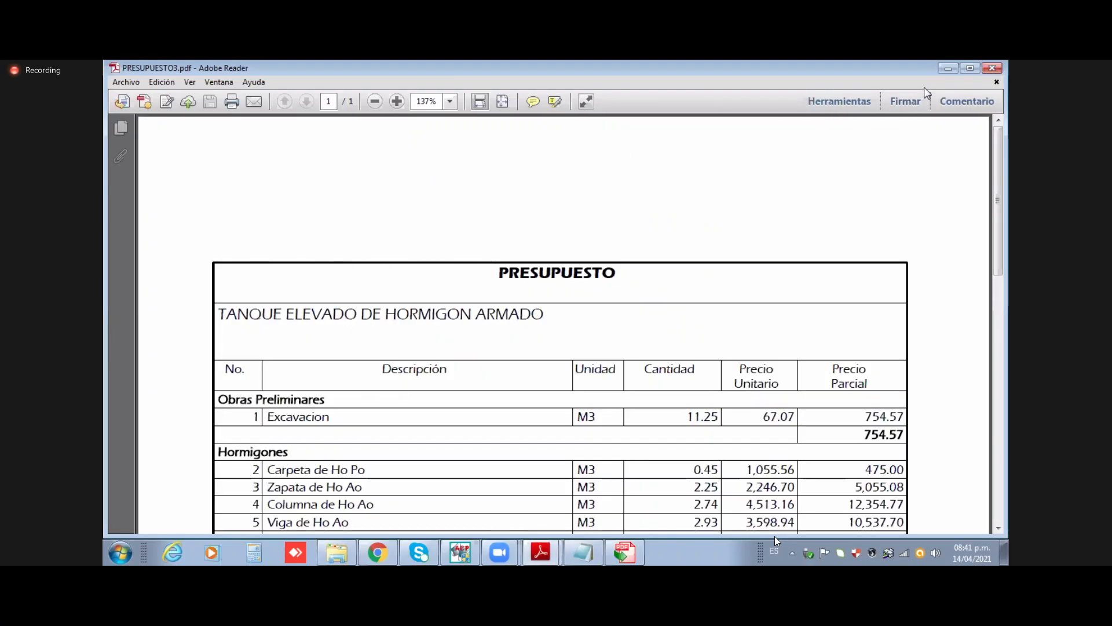
click(943, 69)
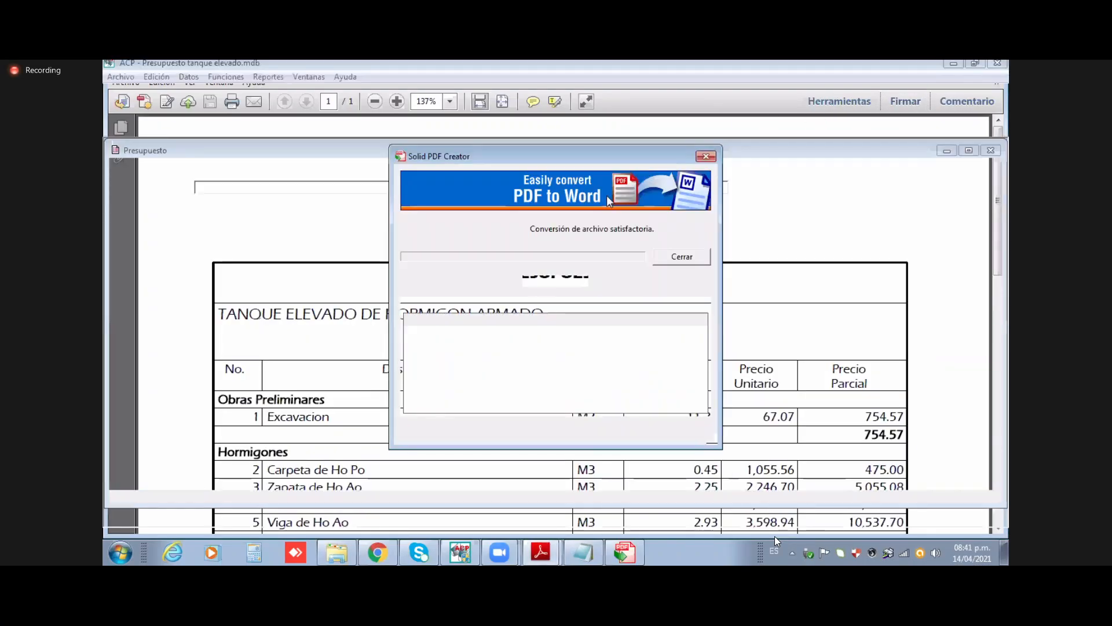
click(703, 155)
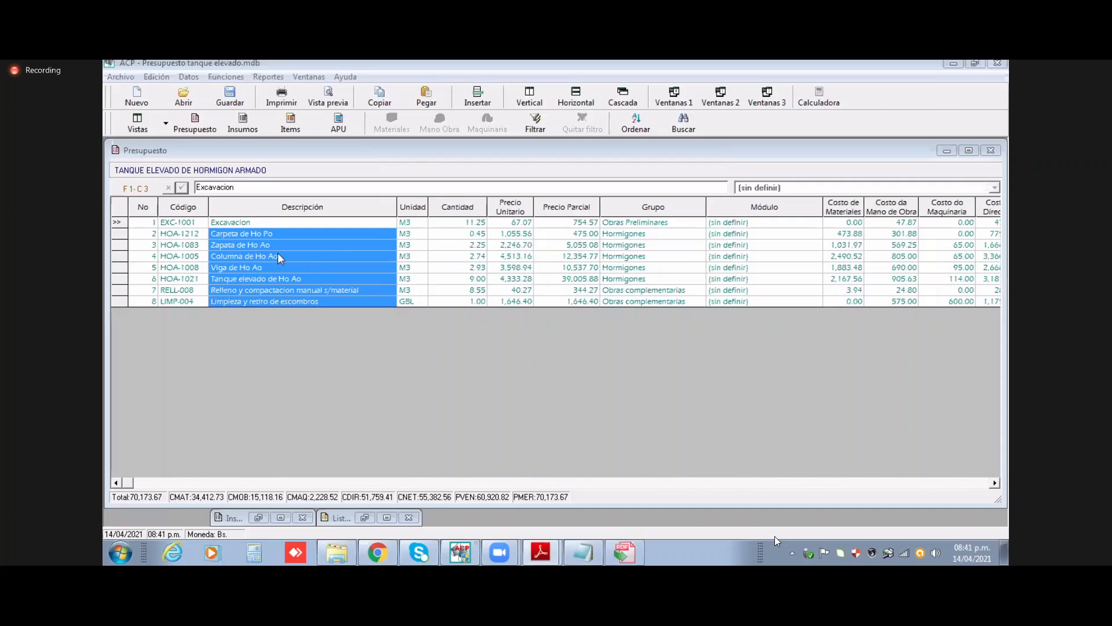
Step: Export the budget to Excel with groups separated as presupuesto.xlsx in the ACP folder on Disco local (C:), replacing the existing file
click(249, 225)
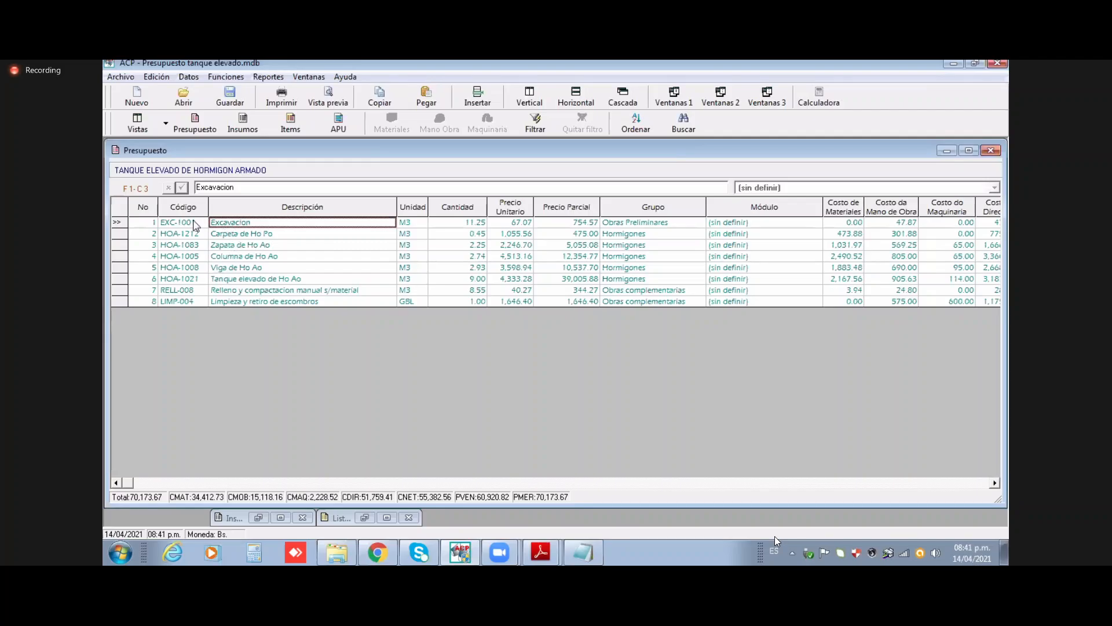
click(123, 79)
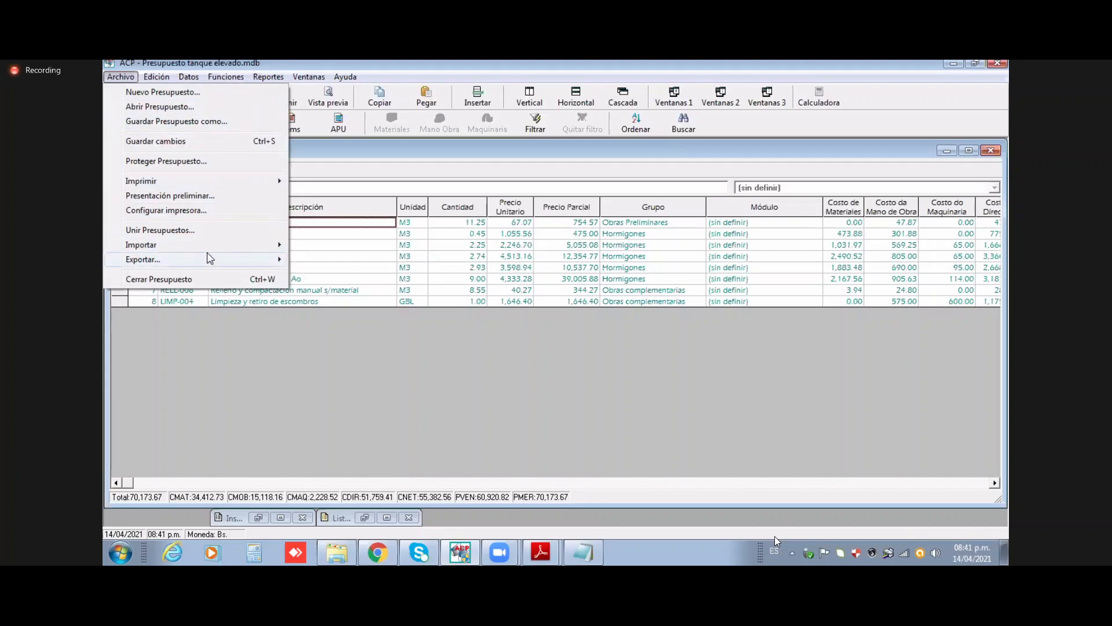
mouse_move(261, 260)
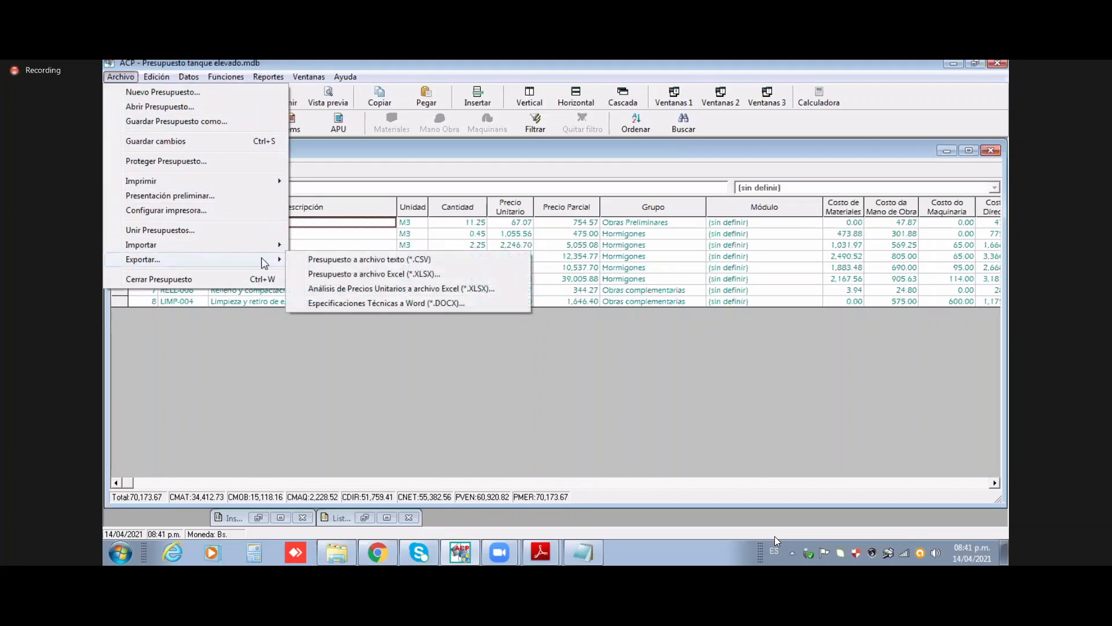
click(373, 277)
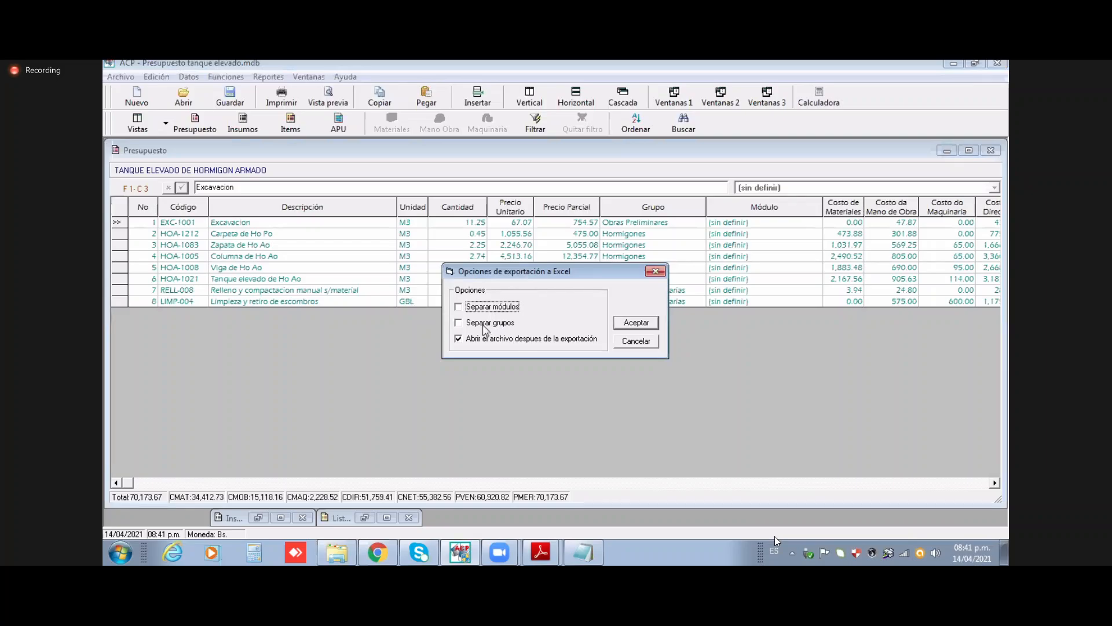
click(486, 328)
click(641, 328)
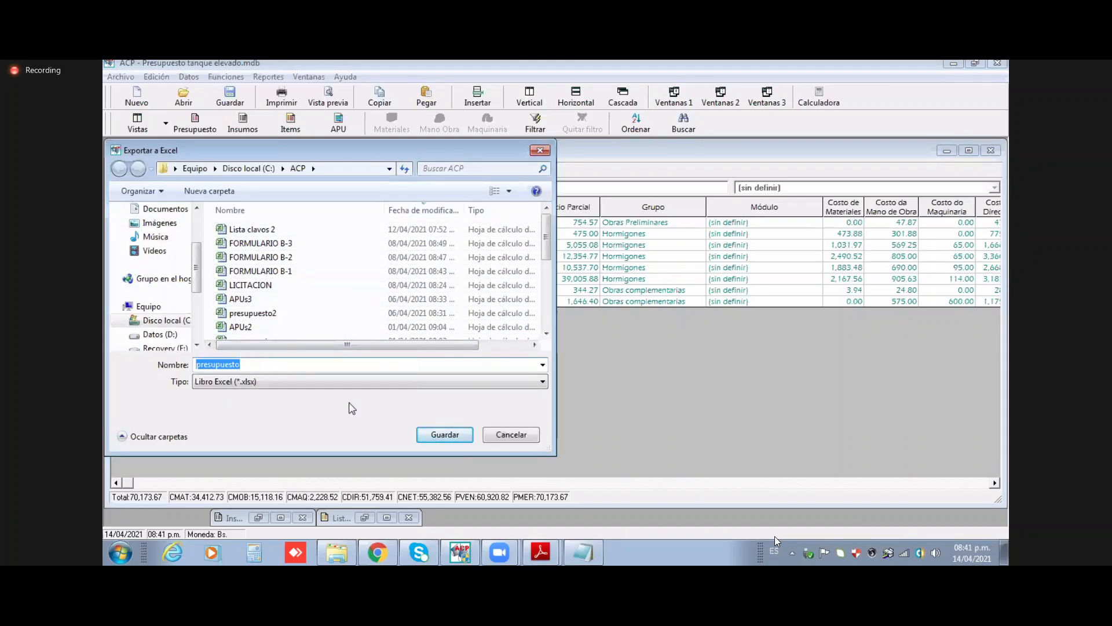
click(455, 441)
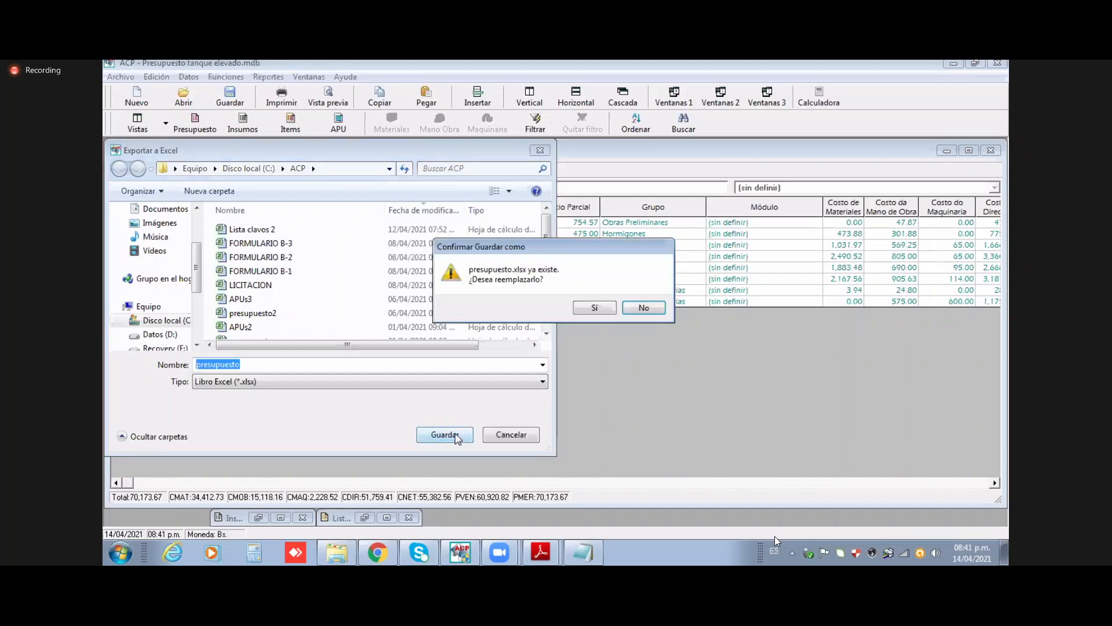
click(581, 305)
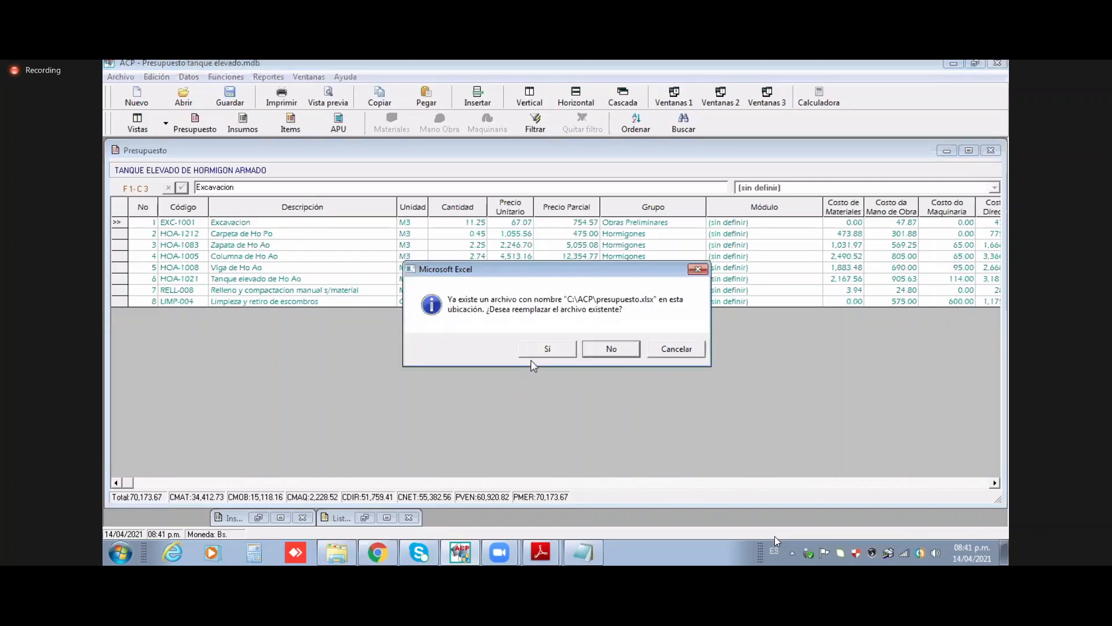
click(534, 350)
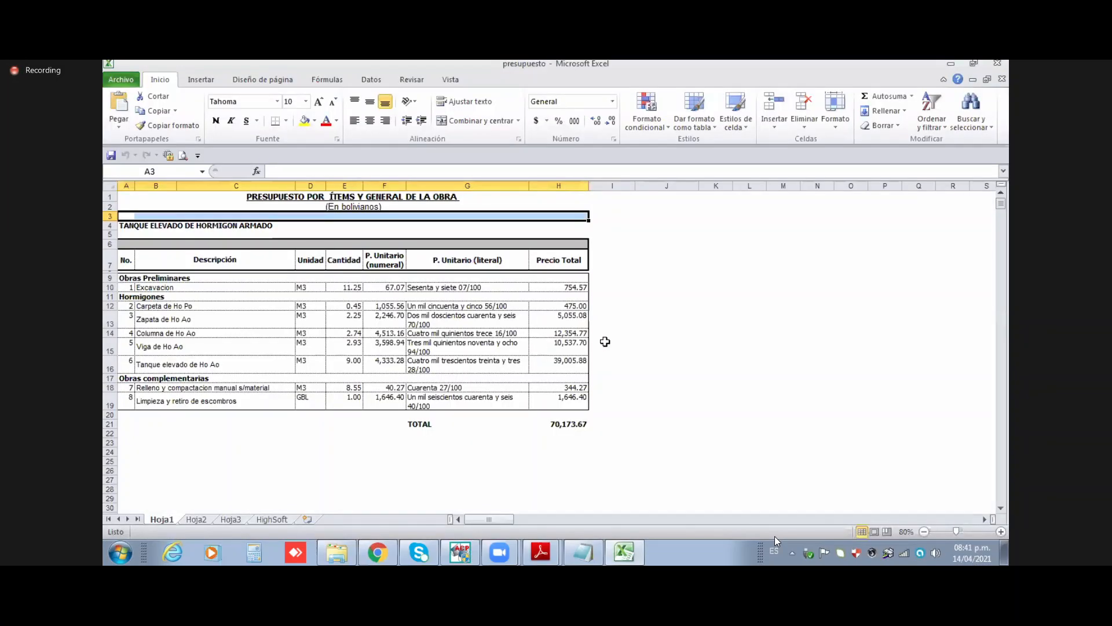
click(605, 341)
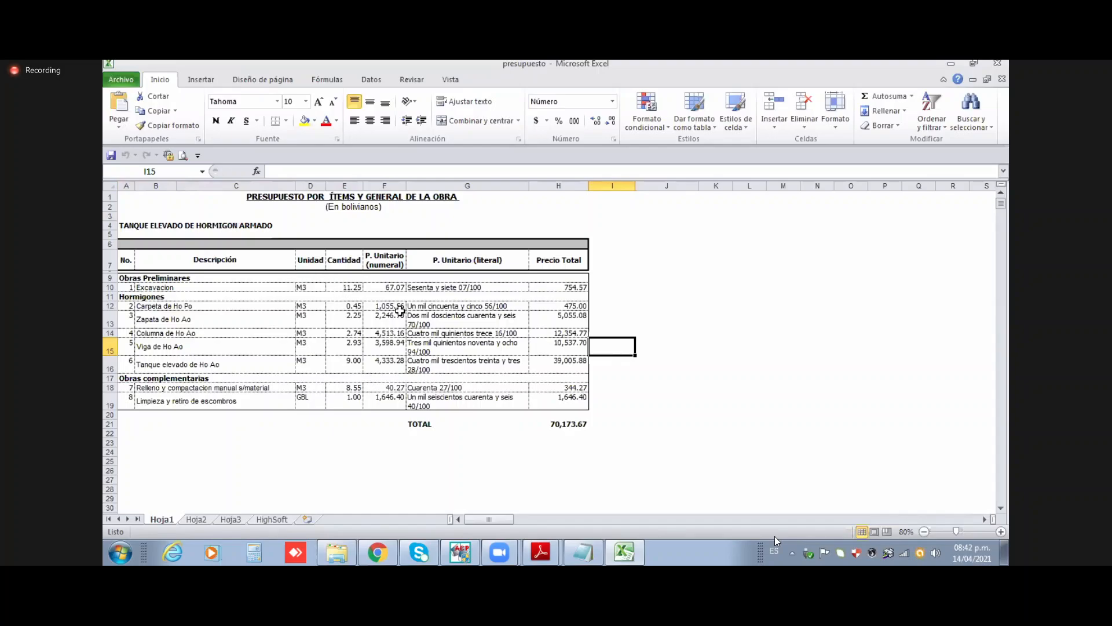
Step: Return to ACP and export the unit price analyses of all items from Excavacion to Limpieza y retiro de escombros to Excel as APUs5
click(461, 553)
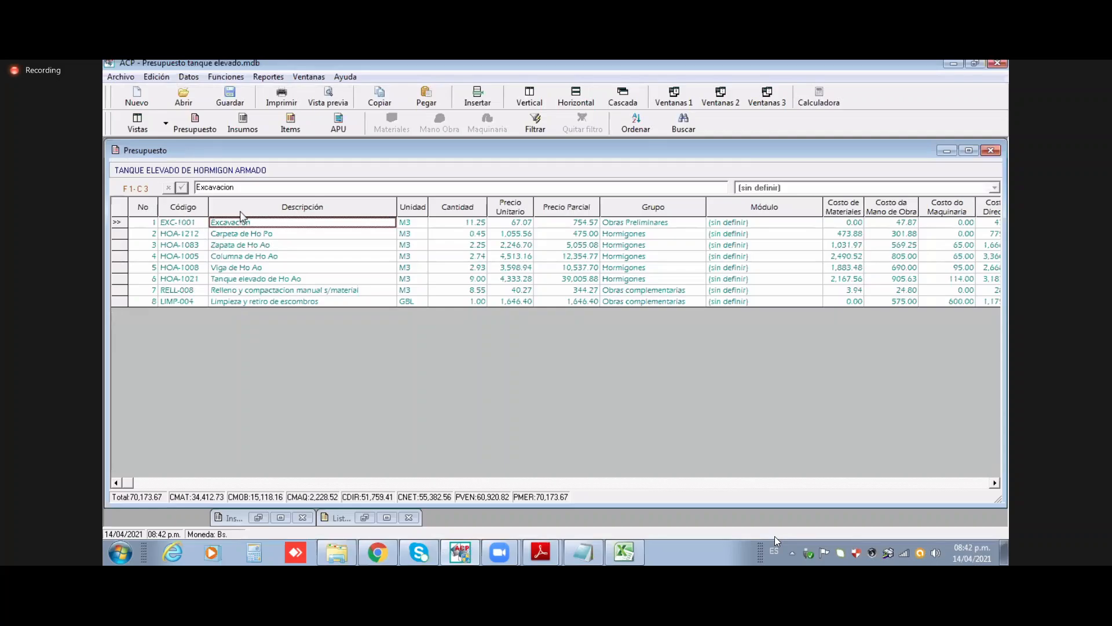
drag(248, 234, 253, 315)
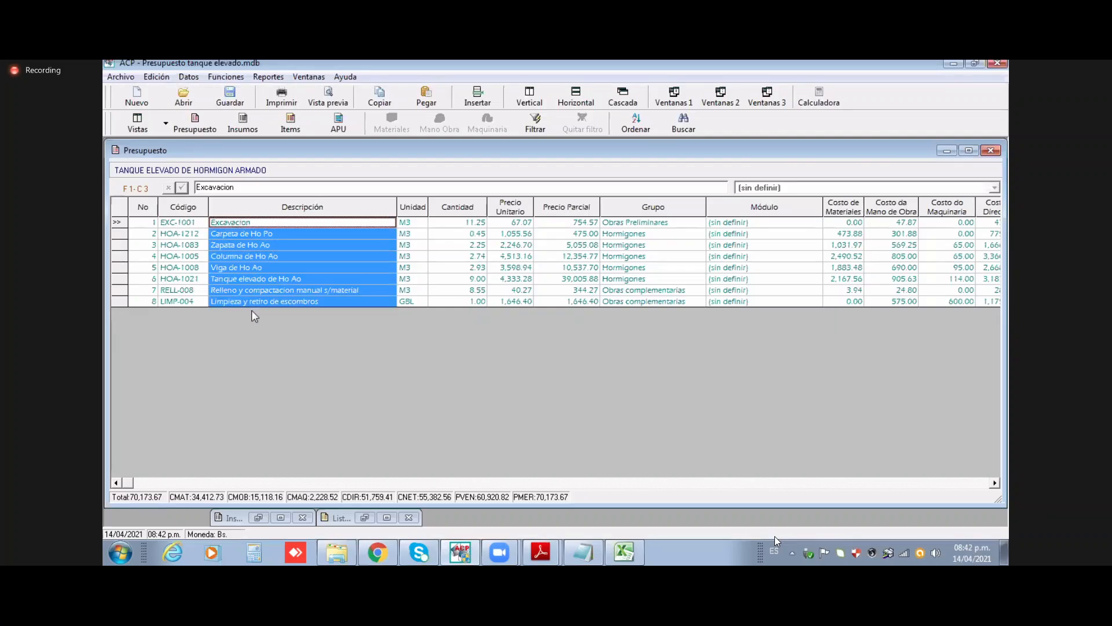
click(121, 78)
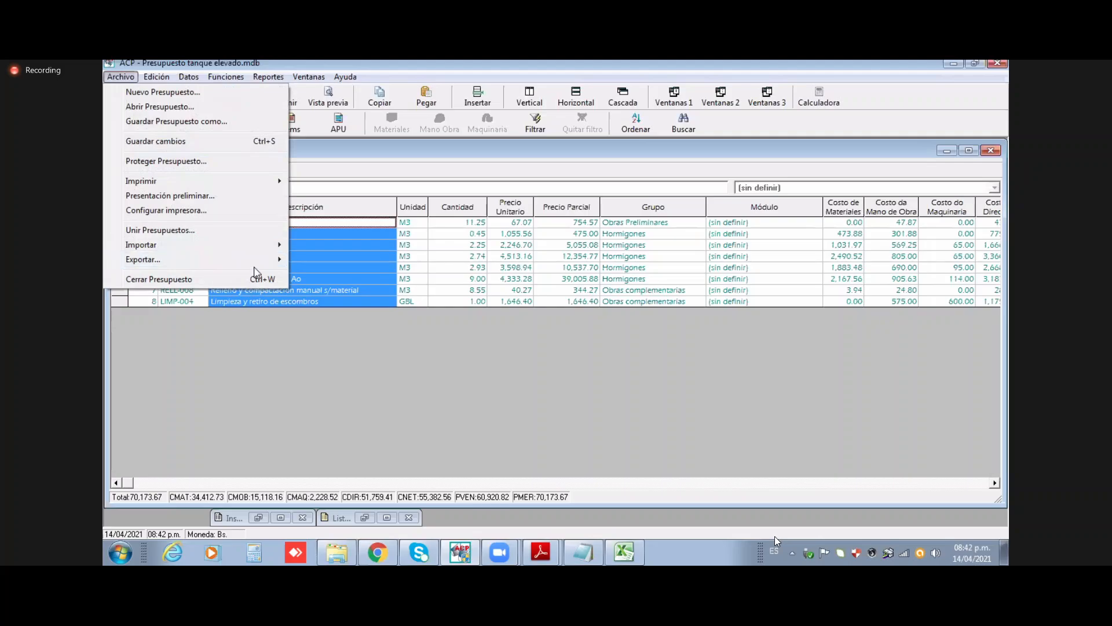
mouse_move(279, 259)
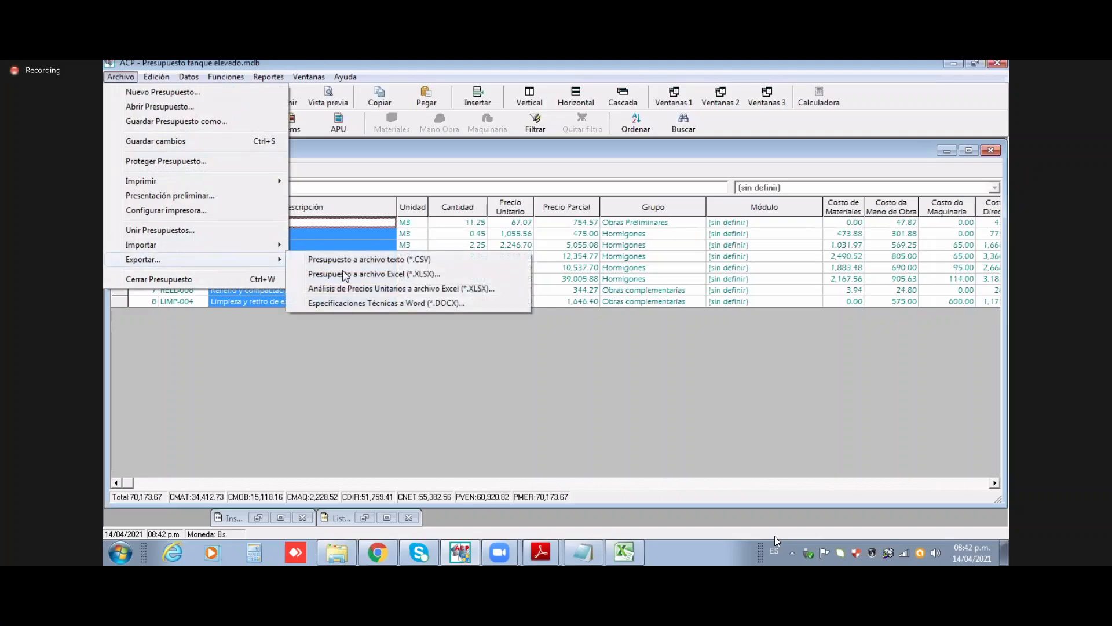
click(367, 290)
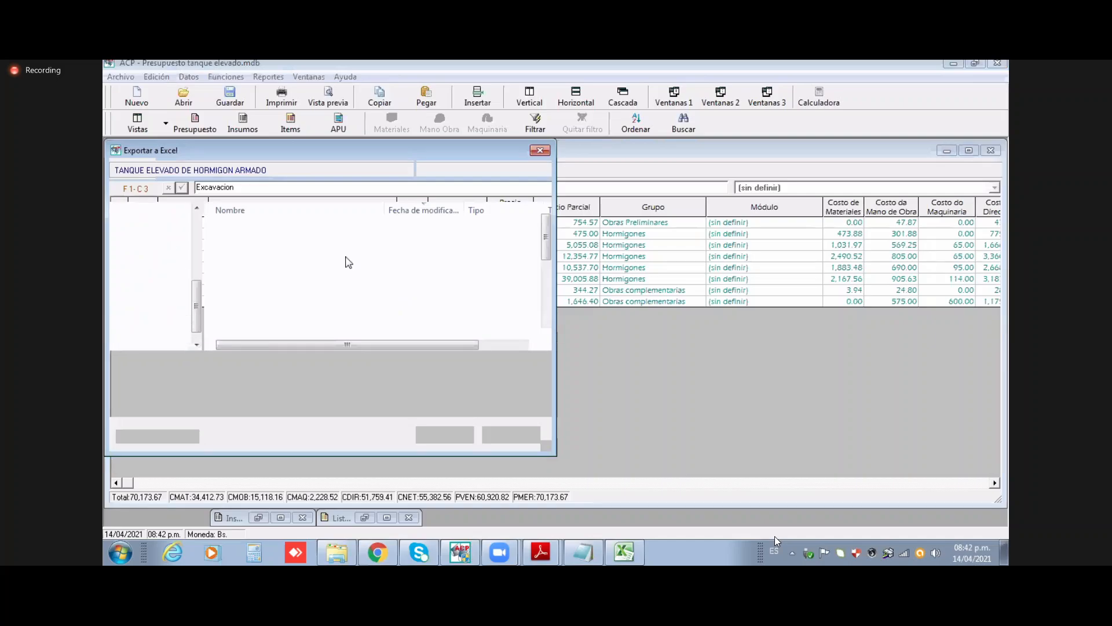
click(240, 367)
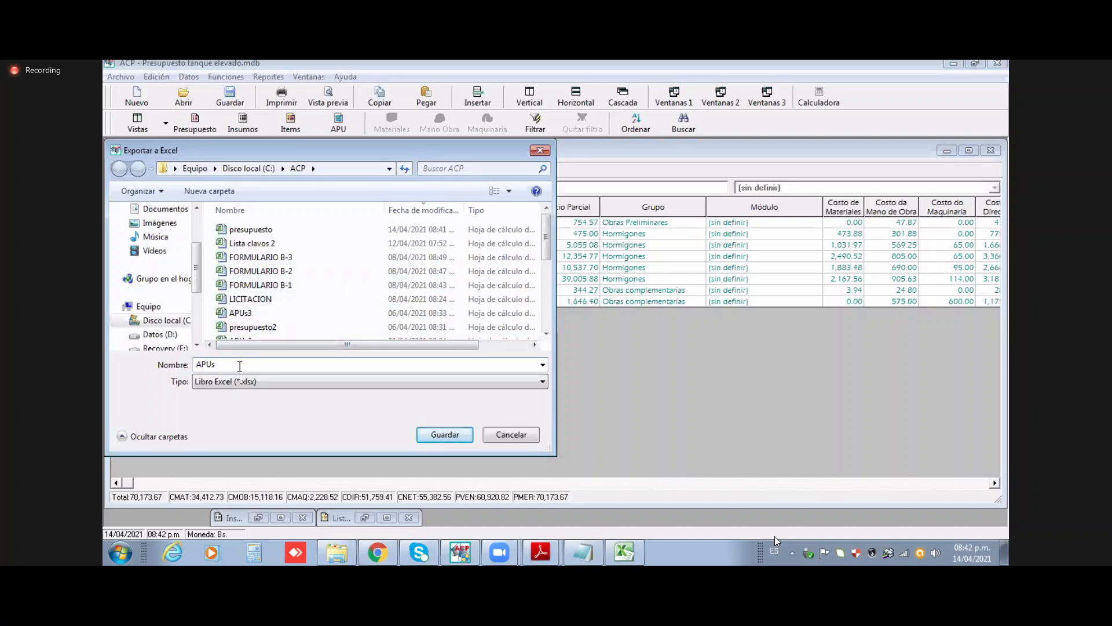
text(4)
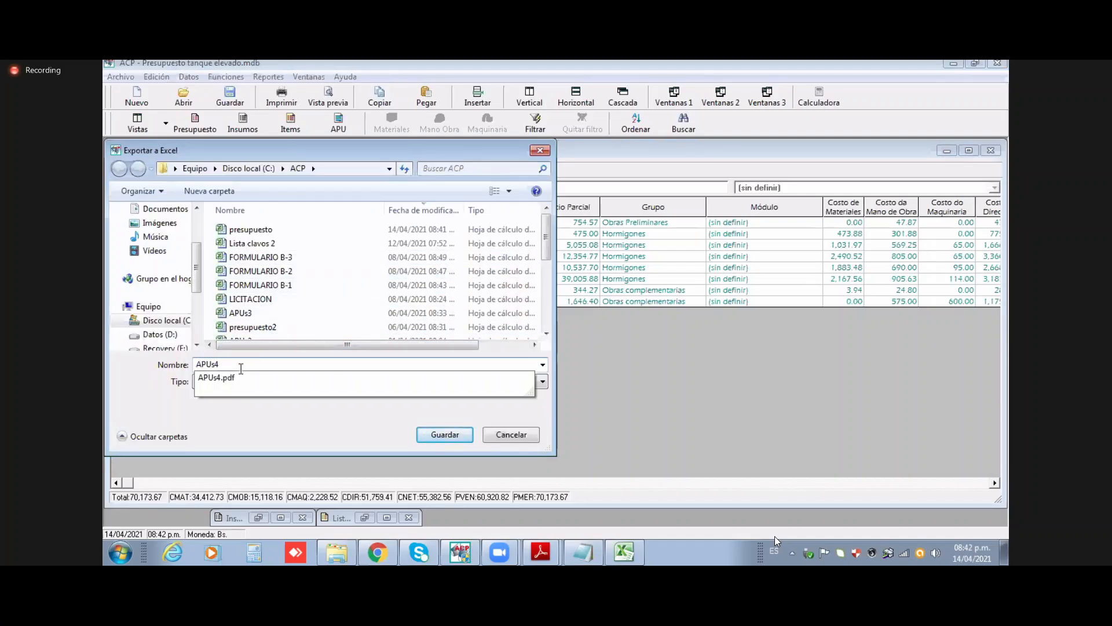
key(BackSpace)
text(5)
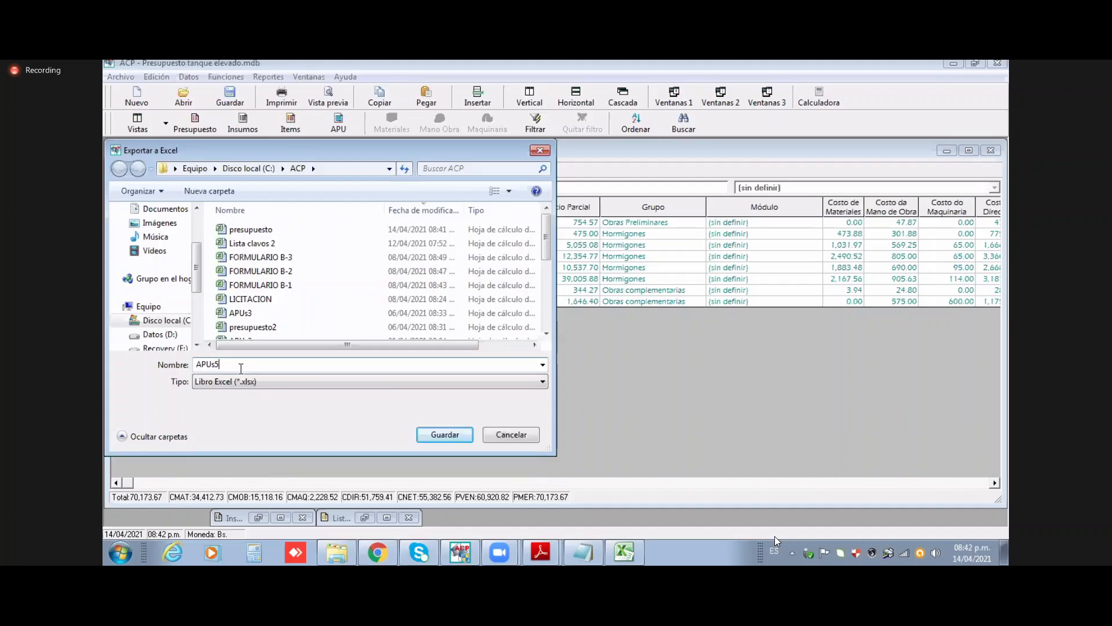
click(445, 434)
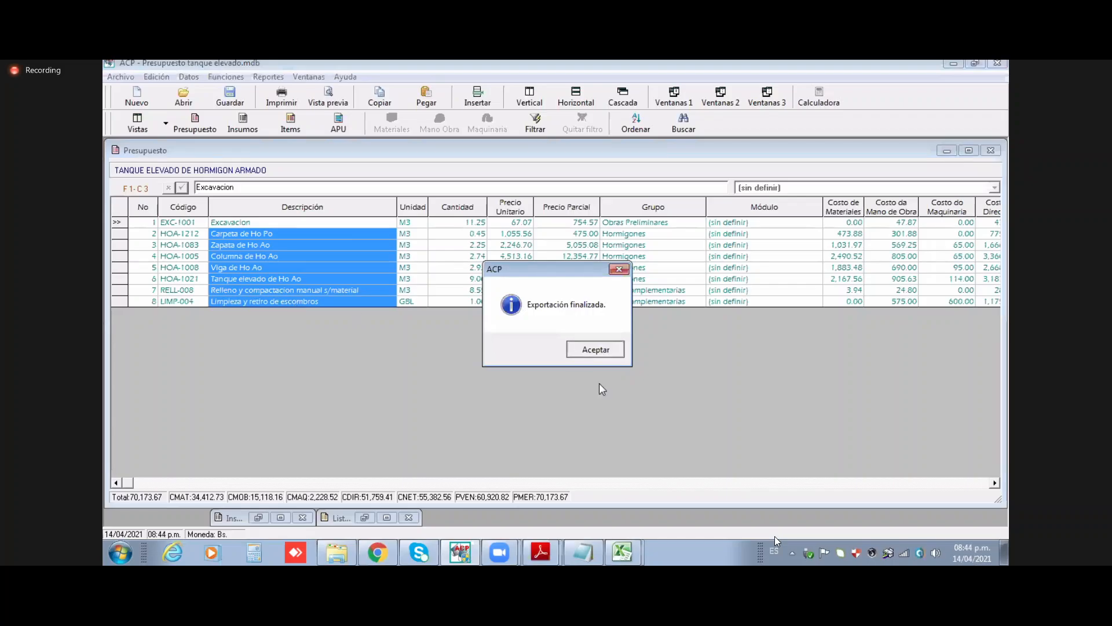
click(597, 351)
Step: Switch to the APUs5 workbook in Excel and review the unit price analyses from Excavacion through Columna de Ho Ao
click(622, 549)
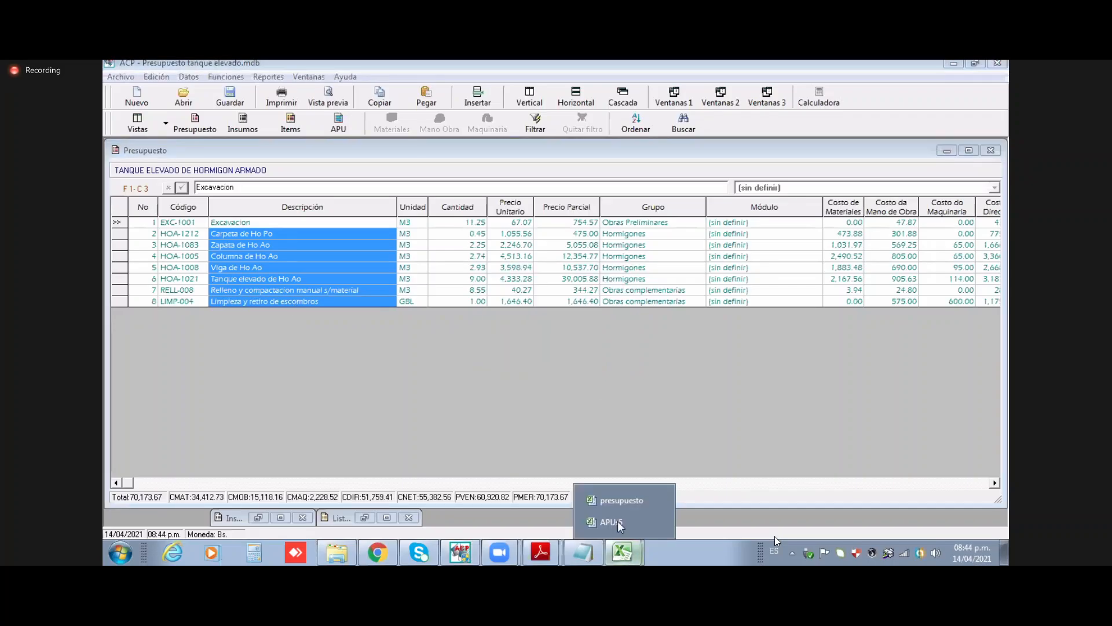
click(616, 522)
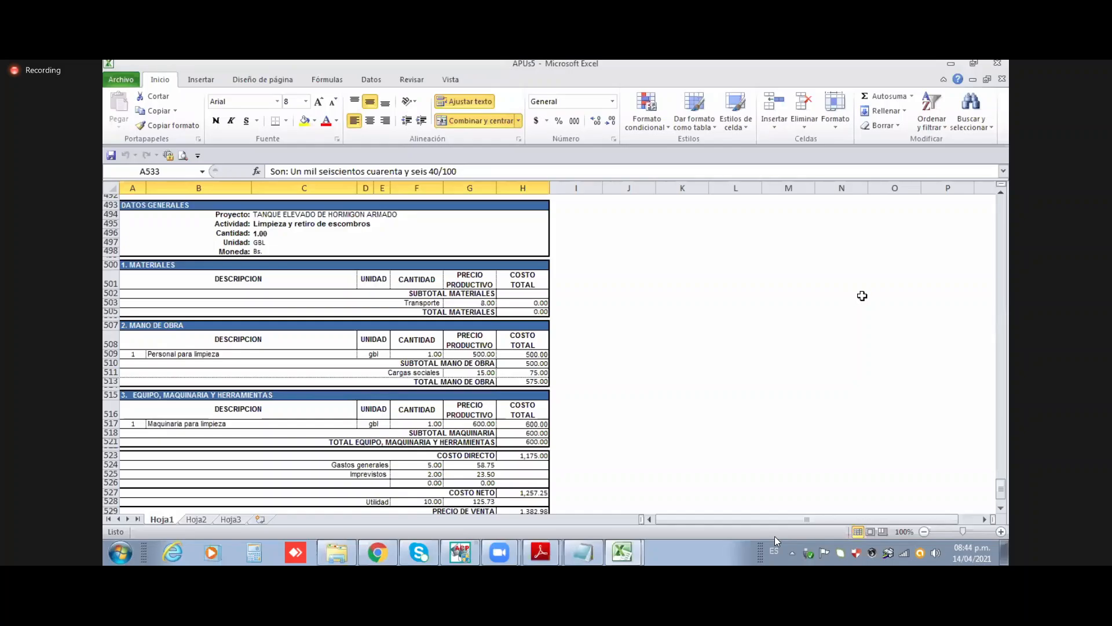
drag(1001, 492, 983, 206)
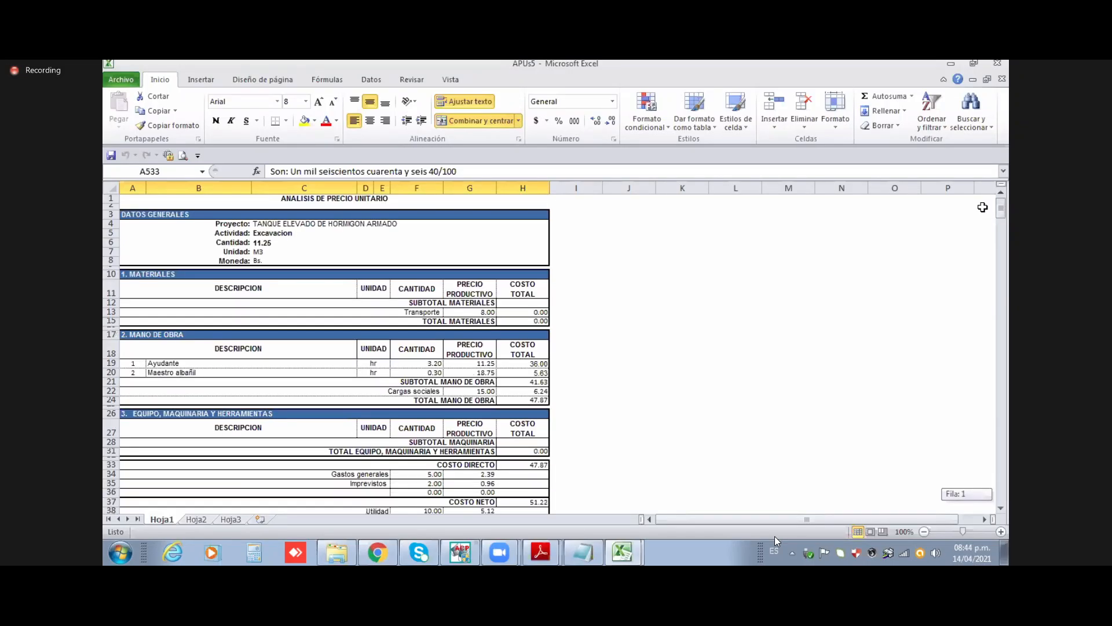
click(459, 383)
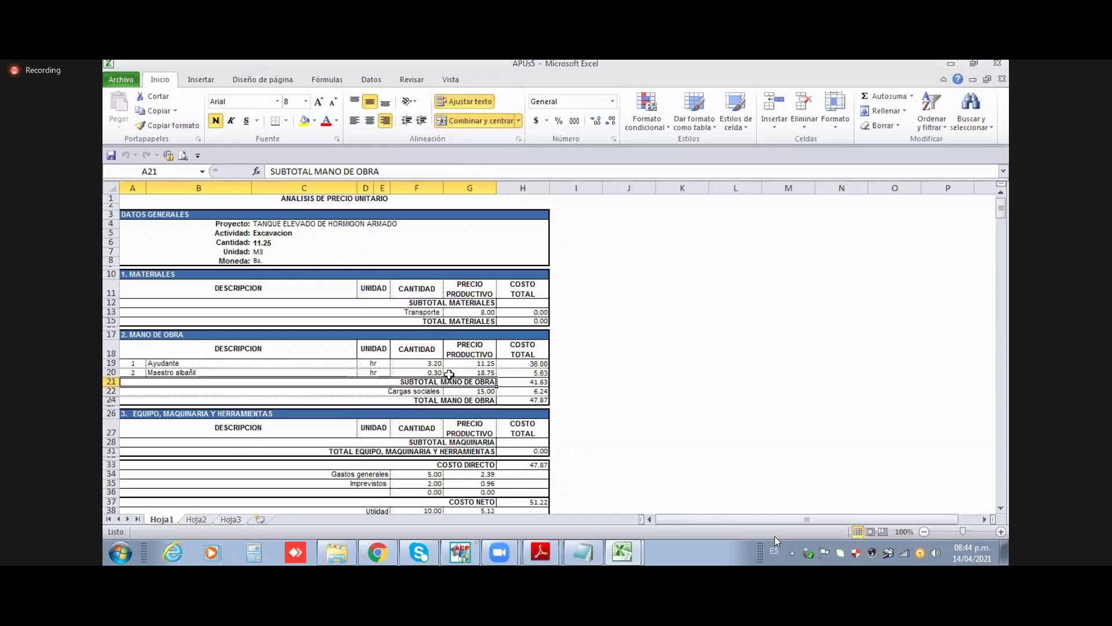
click(451, 373)
middle_click(460, 371)
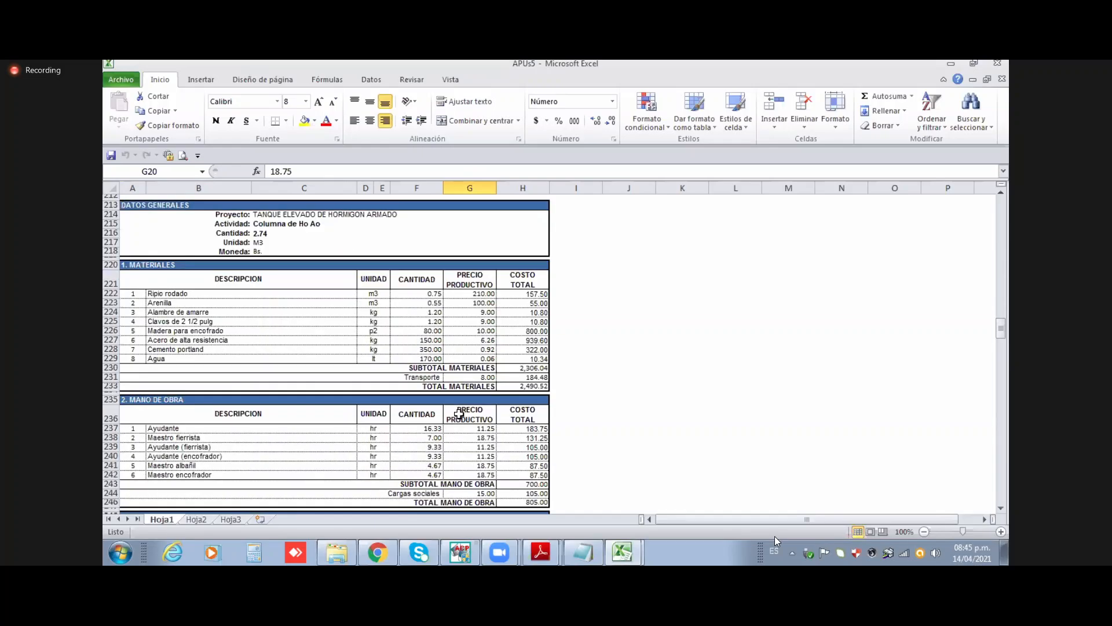
scroll(459, 413, down, 1)
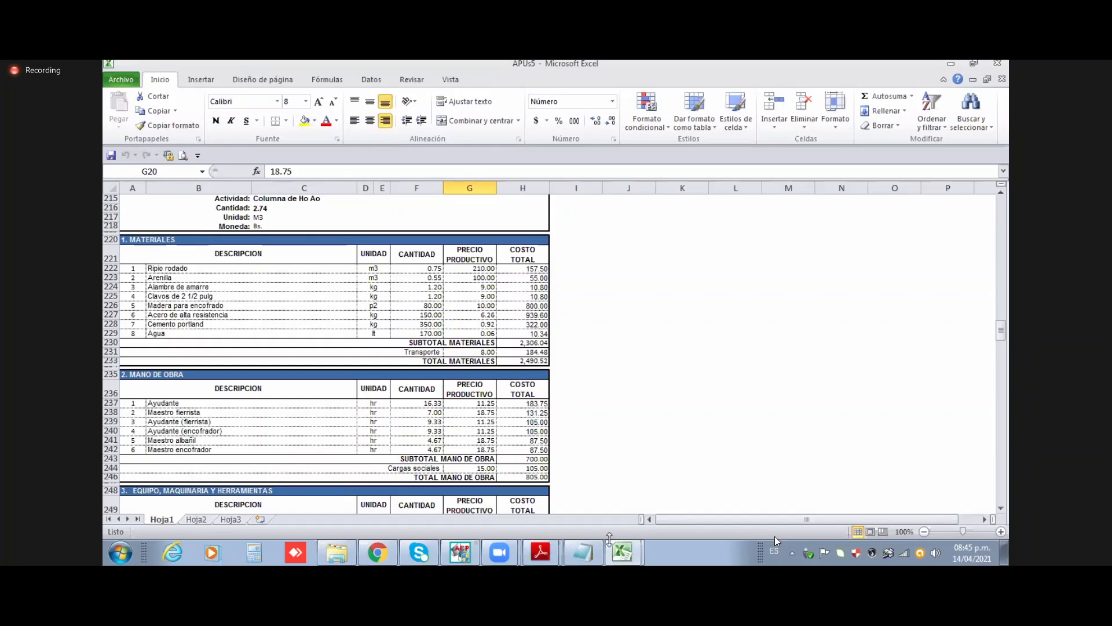
Step: Return to ACP and export the technical specifications of all items from Excavacion to Limpieza y retiro de escombros to Word (DOCX)
click(462, 552)
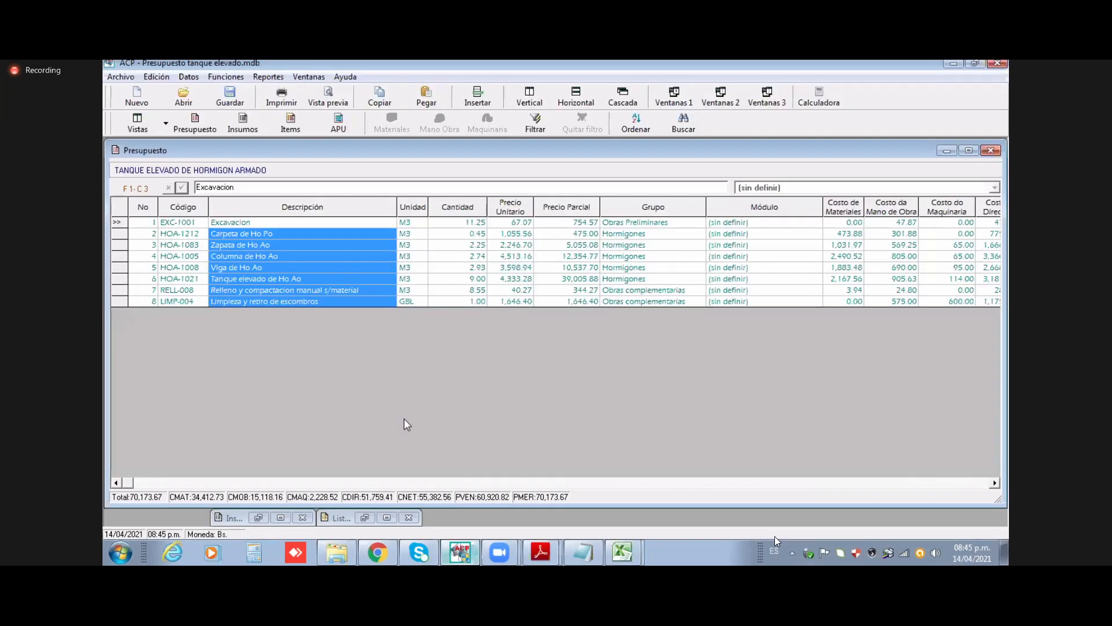
click(285, 280)
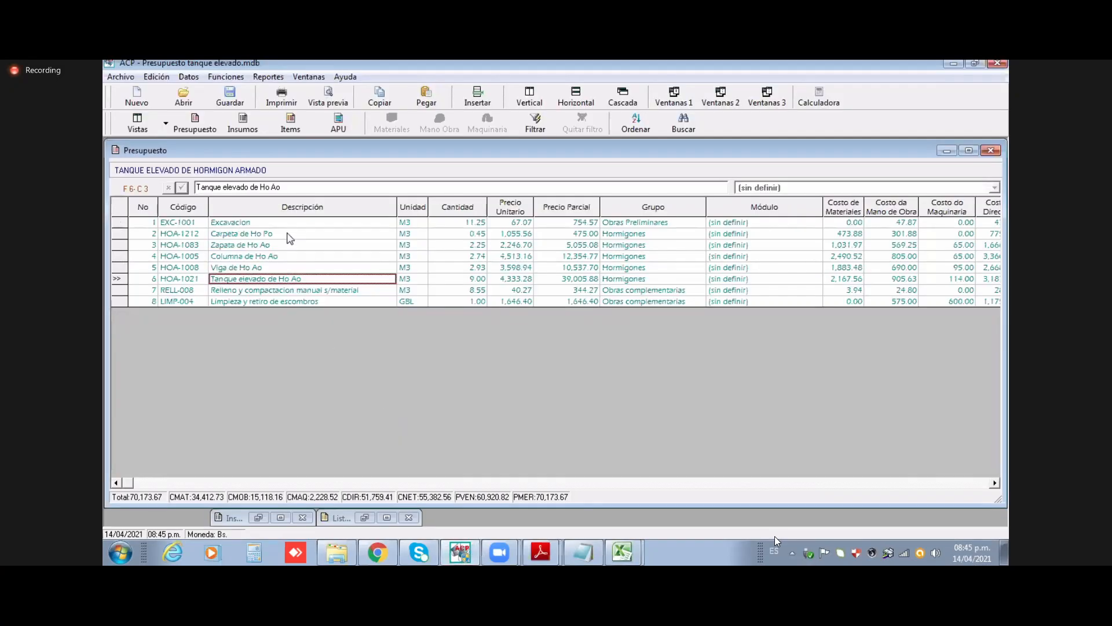
drag(292, 223, 290, 300)
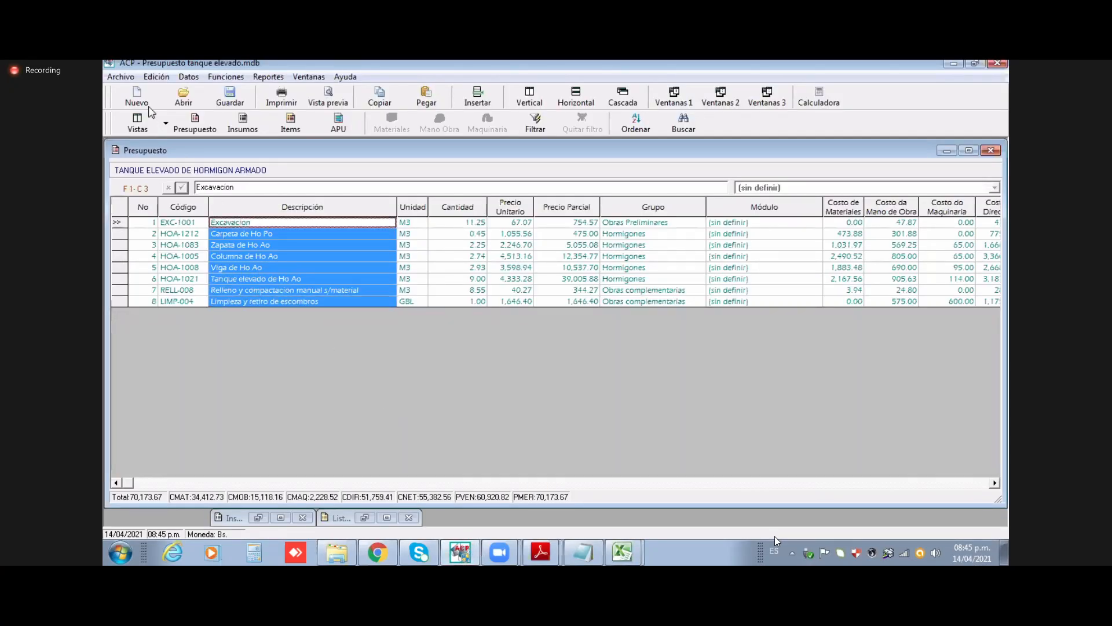
click(118, 78)
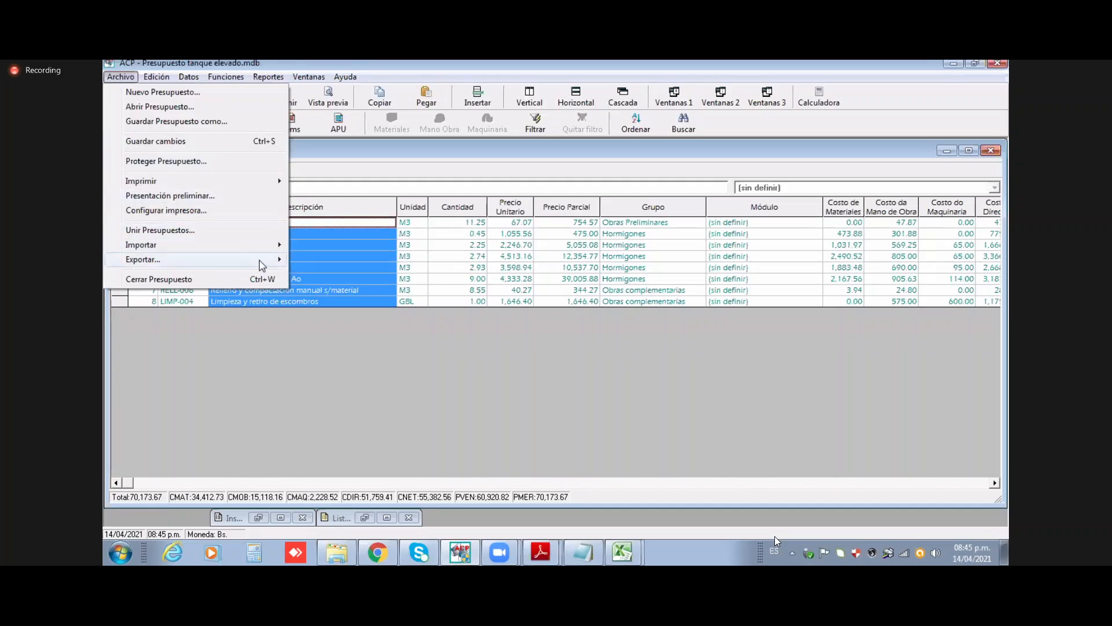
mouse_move(263, 259)
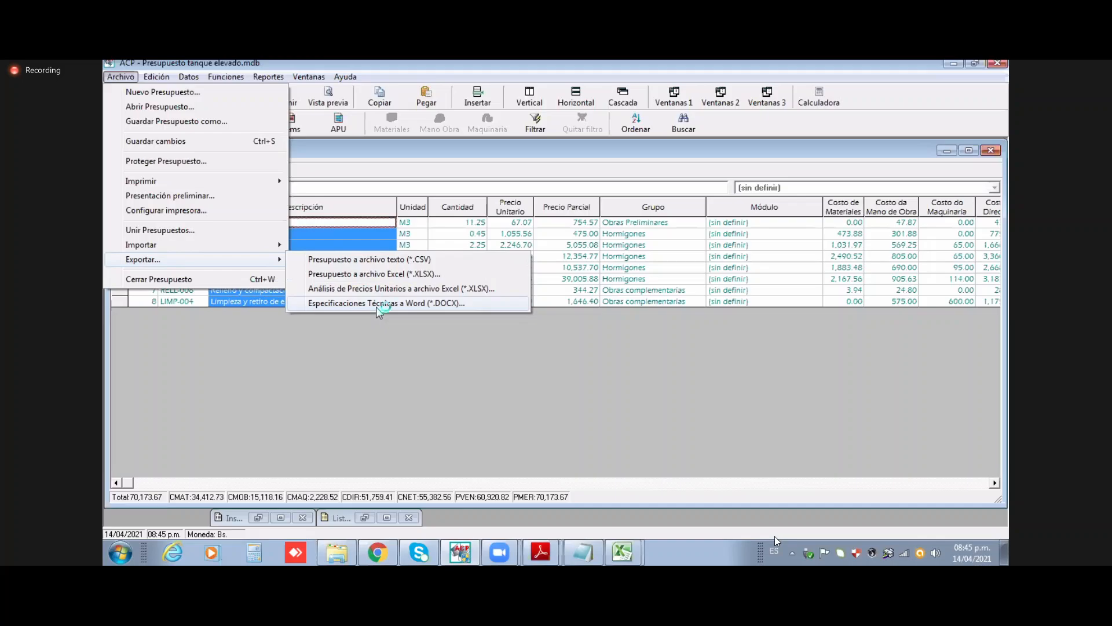
click(377, 307)
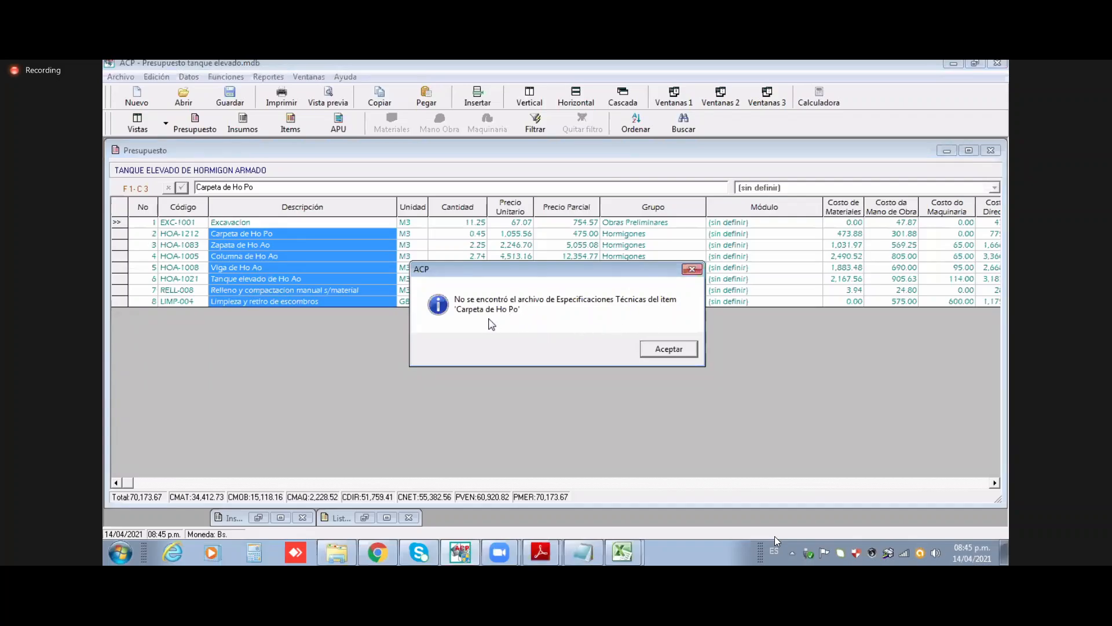
click(660, 353)
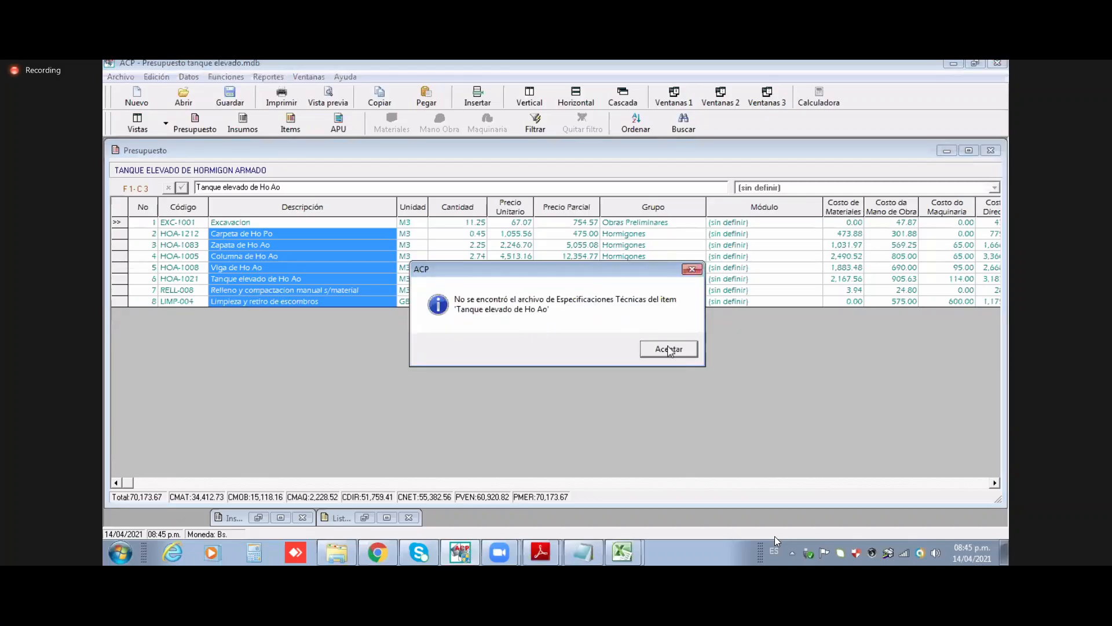
click(669, 349)
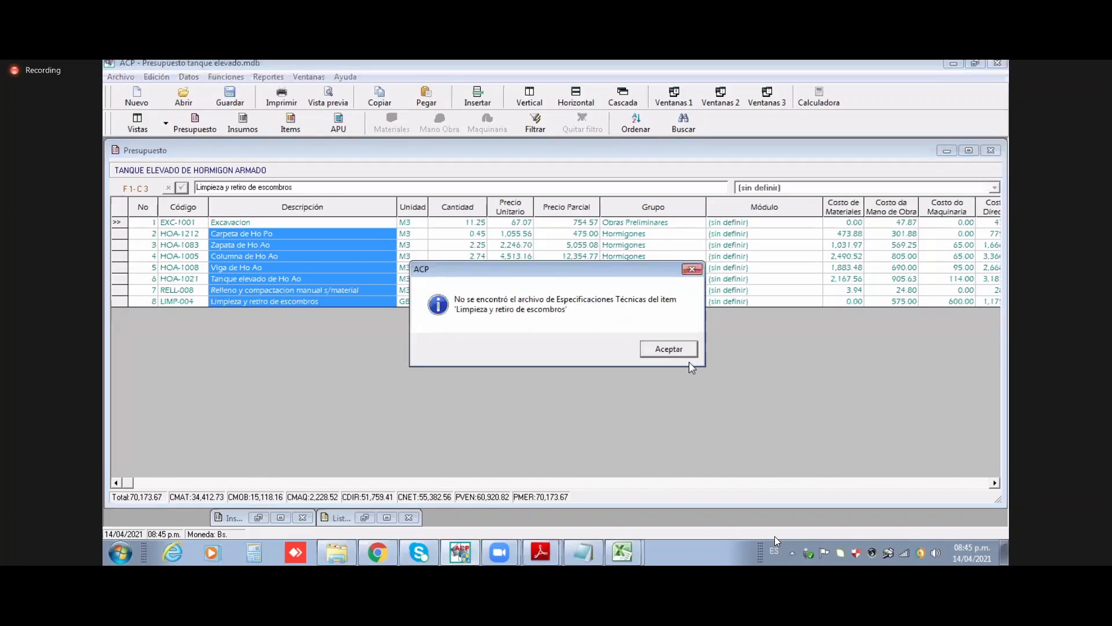
click(672, 350)
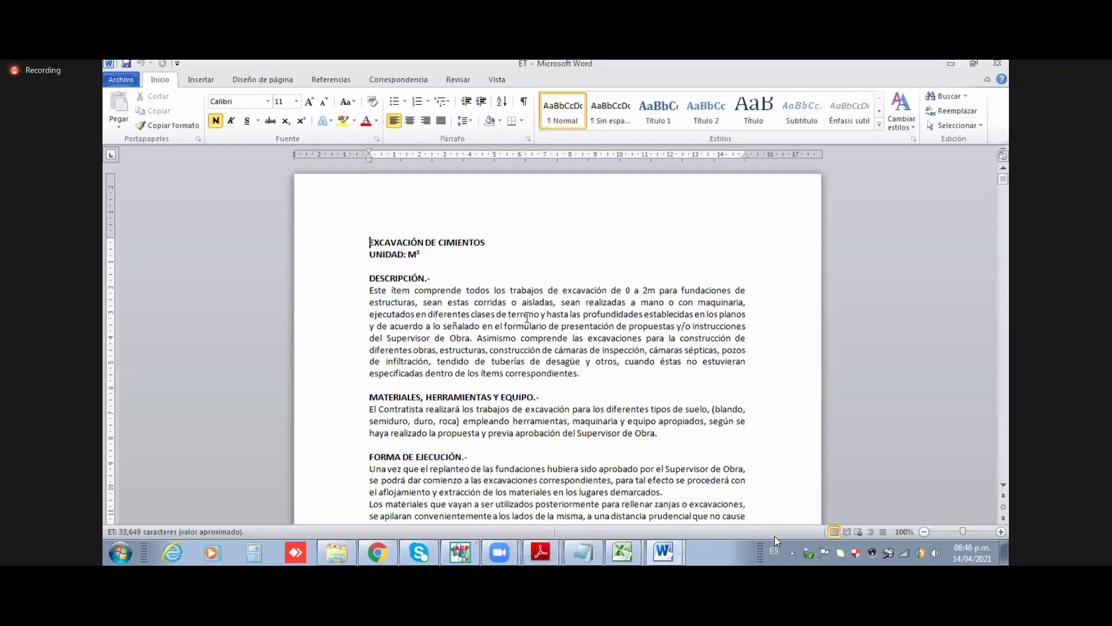
Step: Review the exported technical specifications in the ET Word document from Excavación de cimientos up to Columna de H°A°
scroll(533, 341, down, 2)
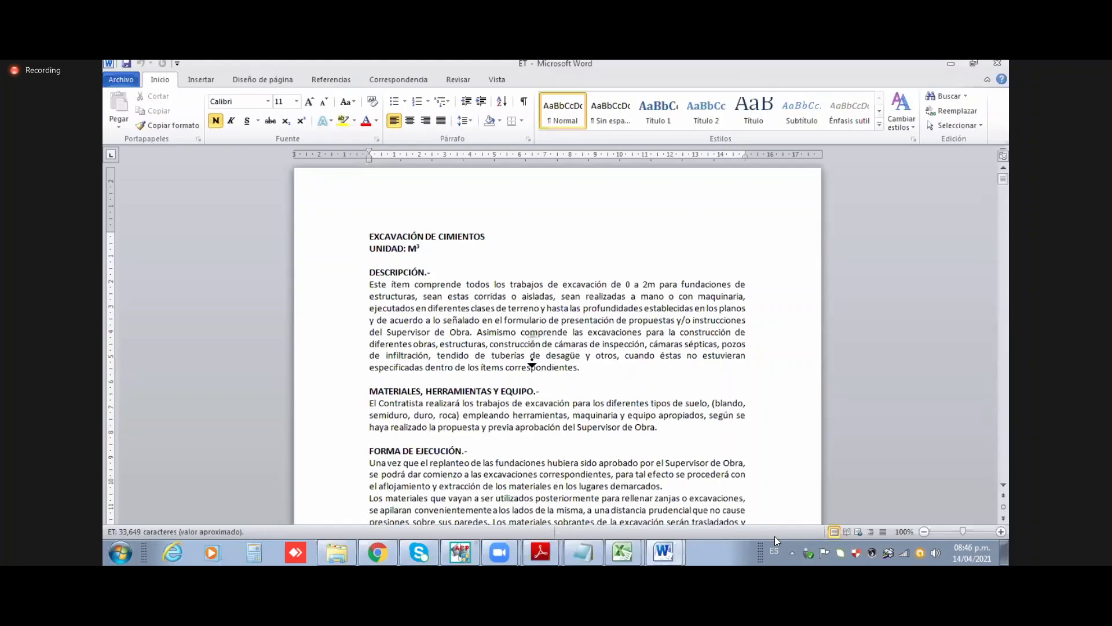
scroll(540, 376, down, 3)
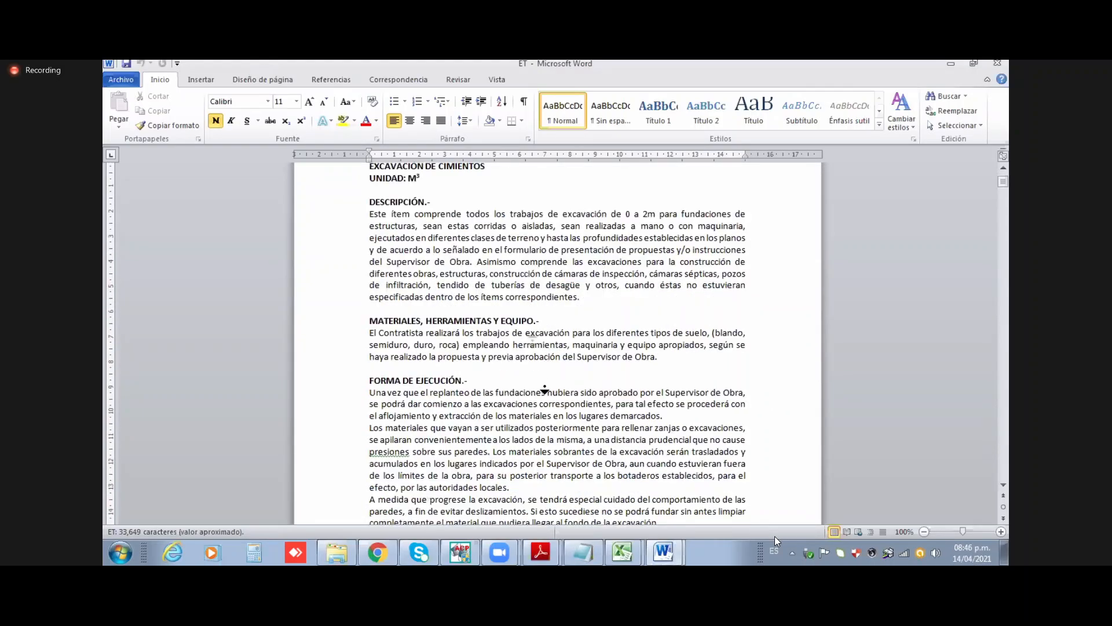
scroll(545, 402, down, 2)
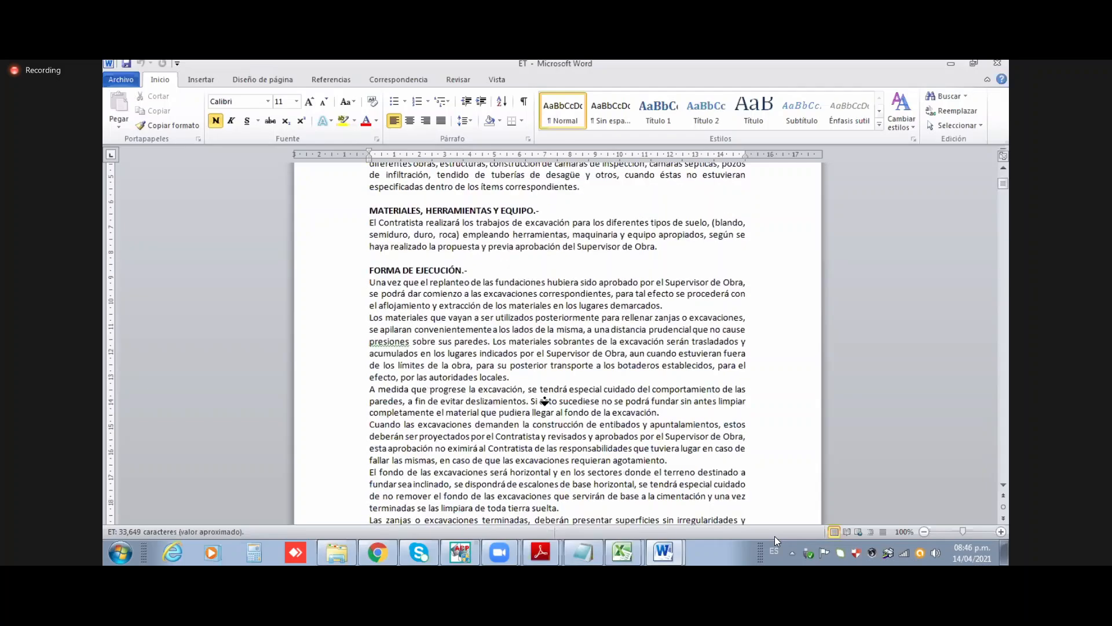
scroll(545, 401, down, 6)
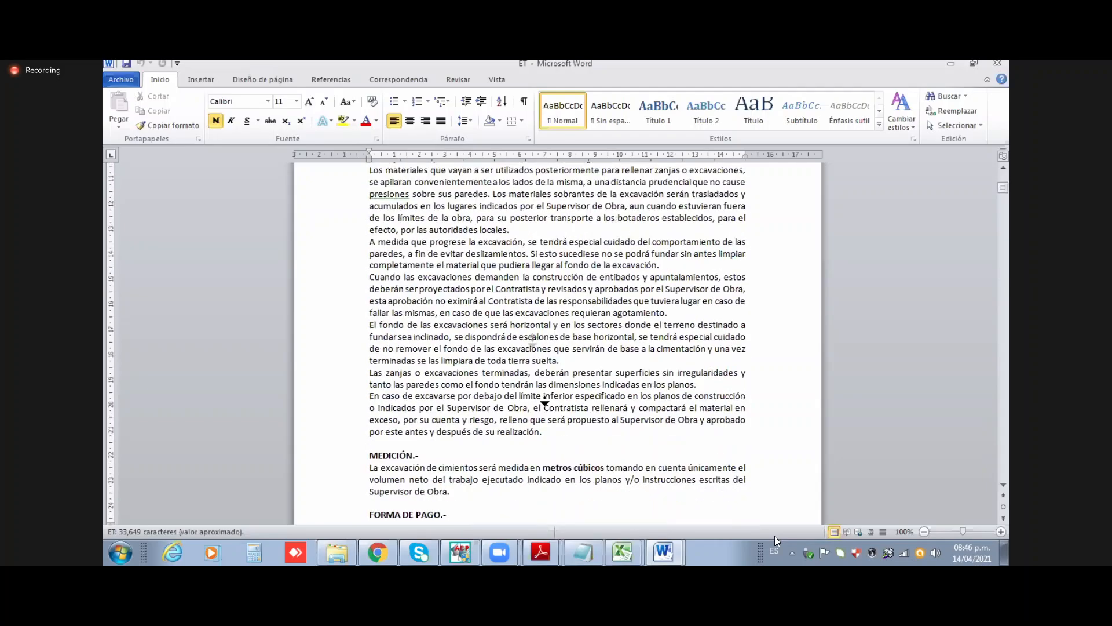
scroll(545, 402, down, 4)
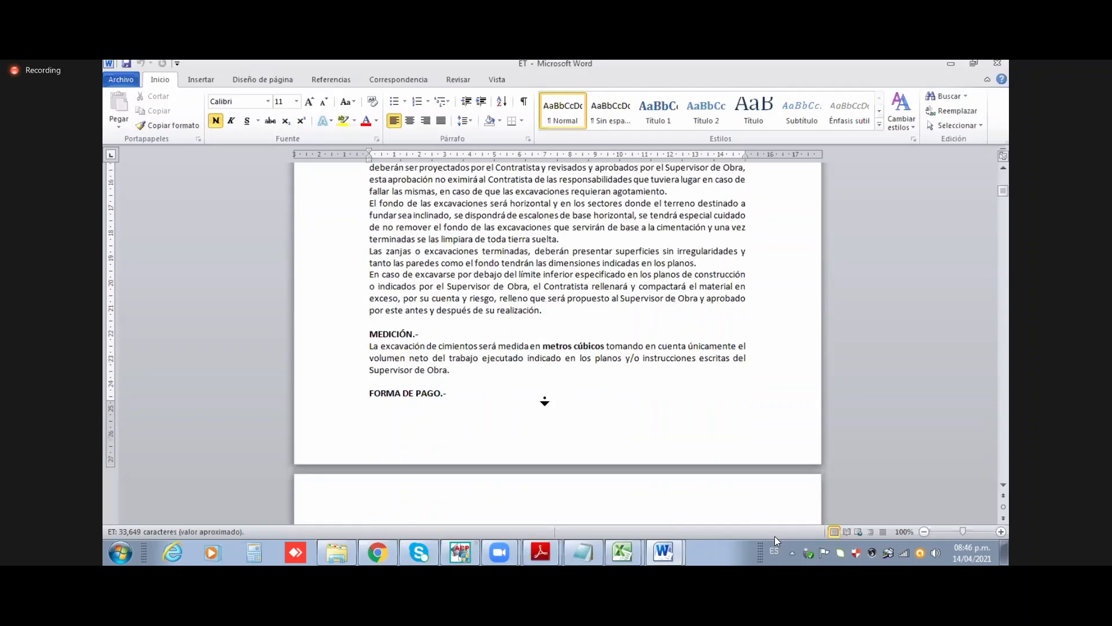
scroll(544, 402, down, 3)
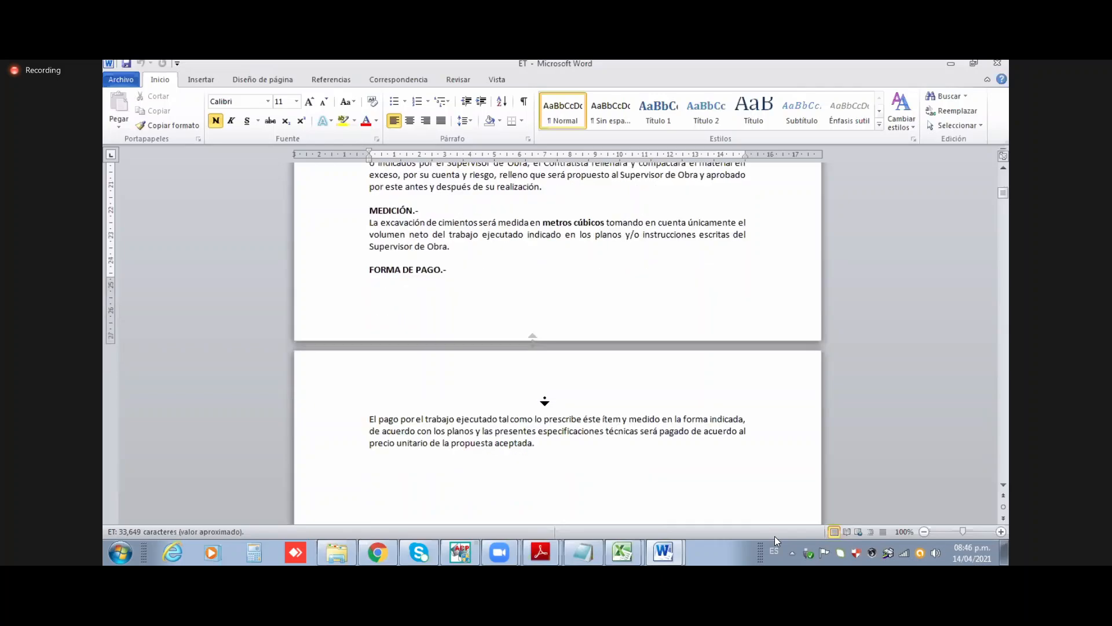
scroll(544, 401, down, 4)
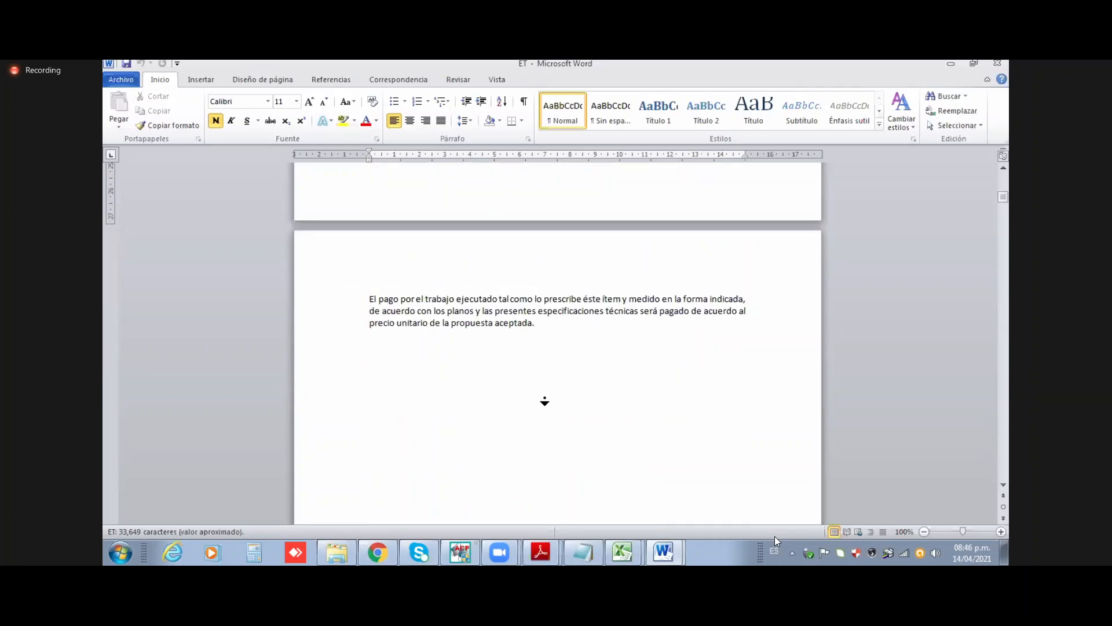
scroll(544, 402, down, 4)
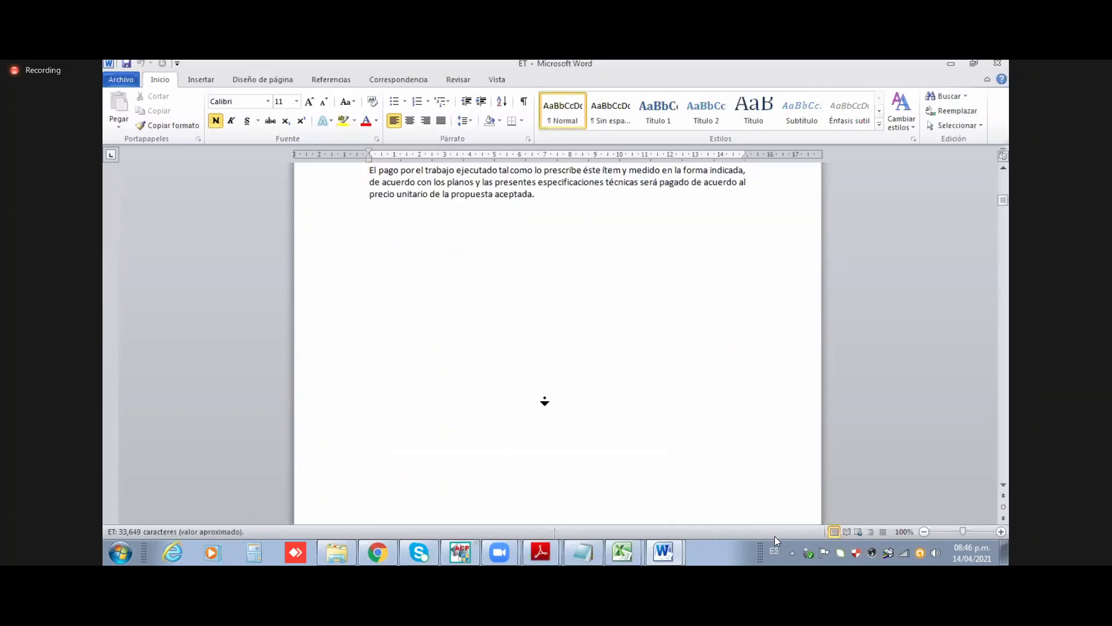
scroll(544, 402, down, 2)
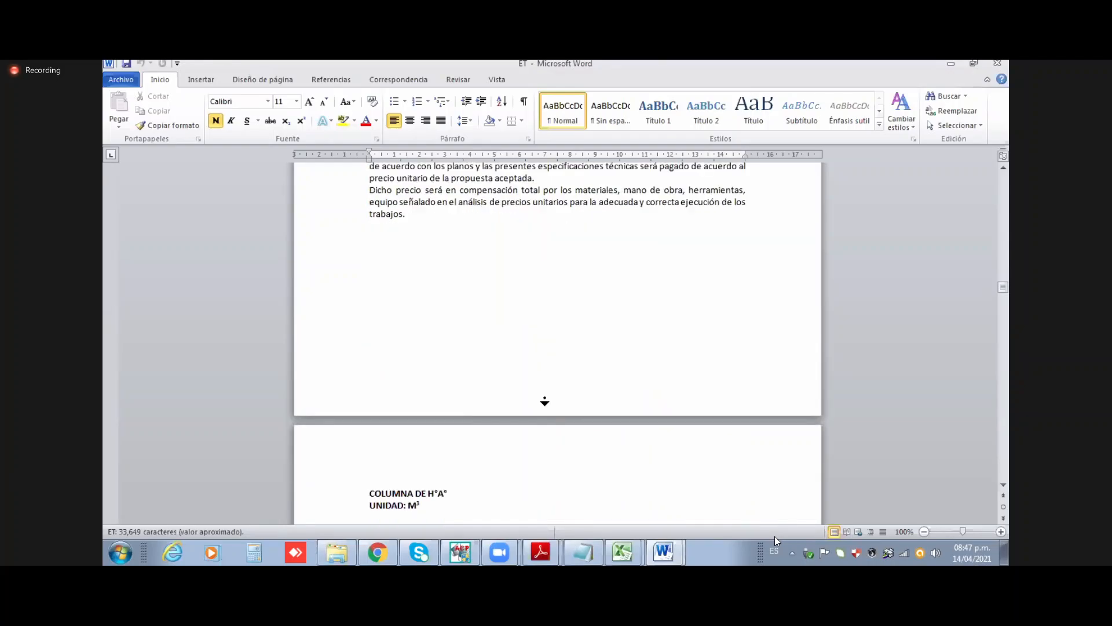
Step: Examine the Columna de H°A° specification, from its definition through execution, reinforcement splices and measurement, up to Viga de H°A°
middle_click(545, 399)
scroll(545, 397, down, 4)
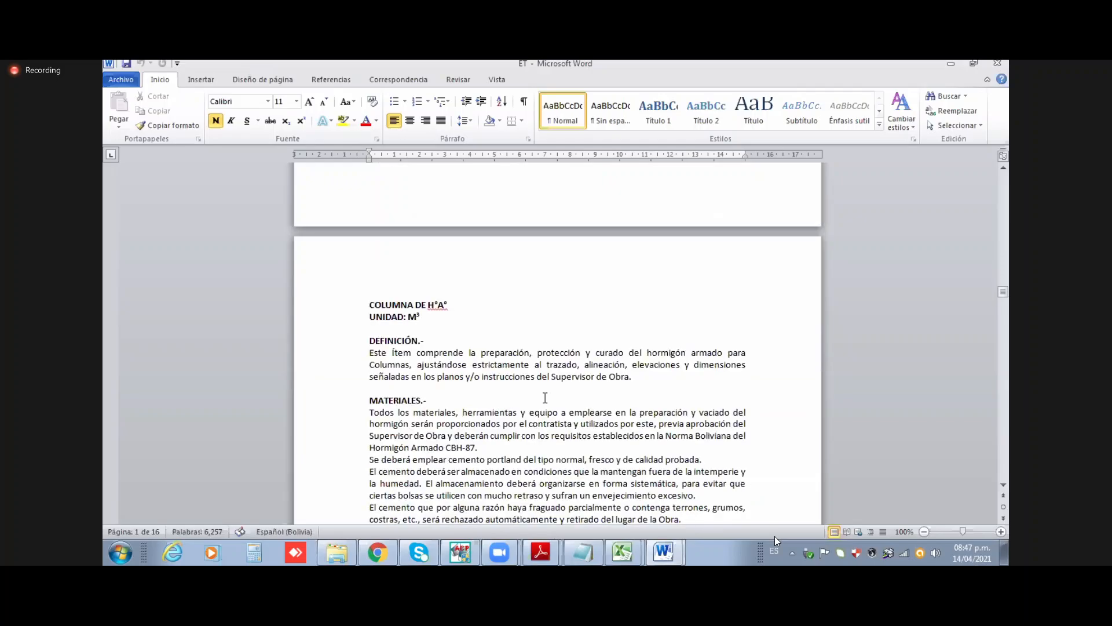
scroll(544, 397, down, 20)
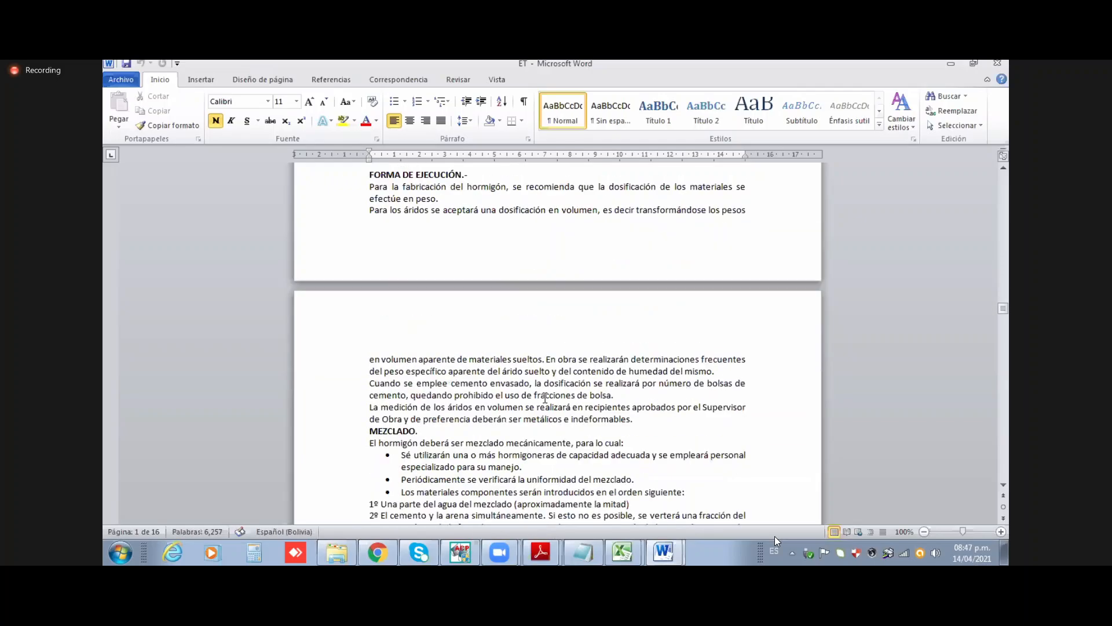
scroll(544, 397, down, 7)
scroll(545, 398, down, 9)
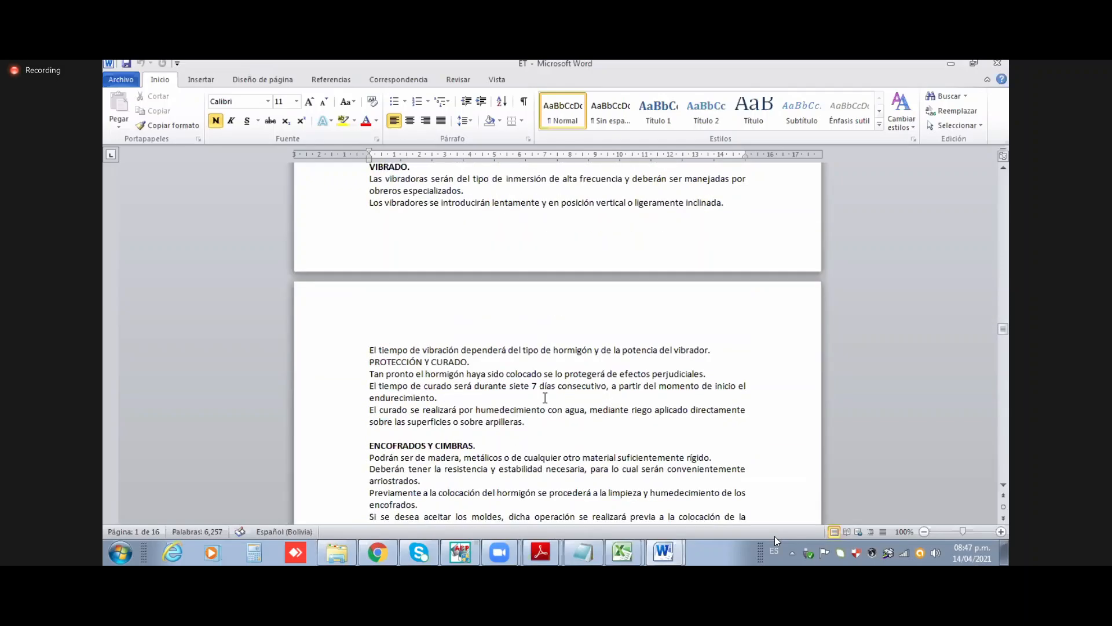
scroll(545, 397, down, 15)
scroll(545, 397, down, 12)
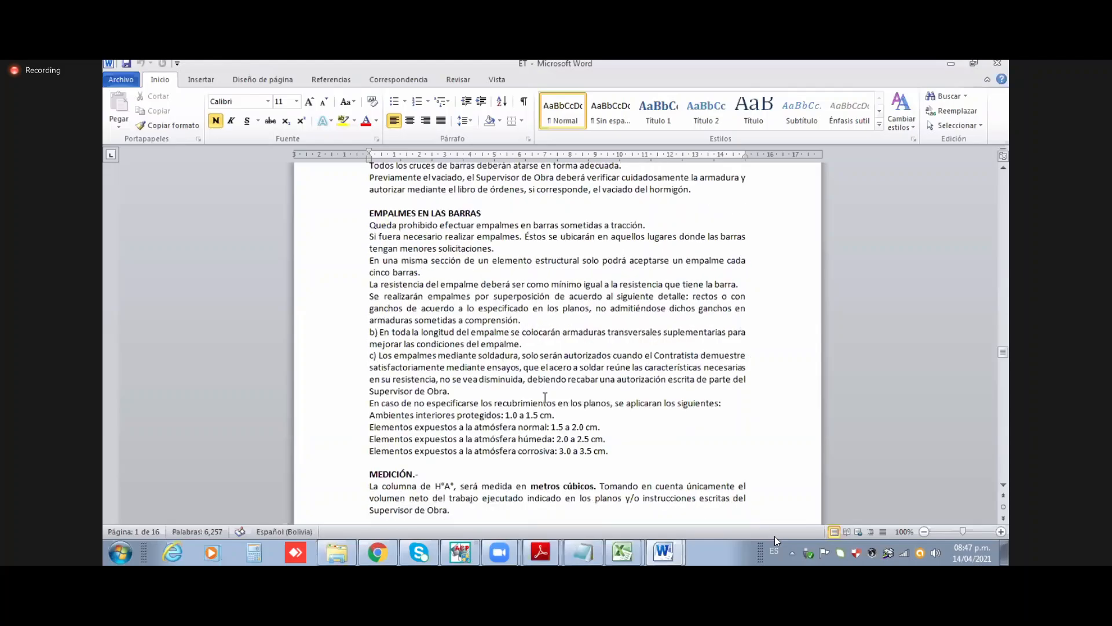
scroll(545, 397, down, 10)
scroll(545, 398, down, 5)
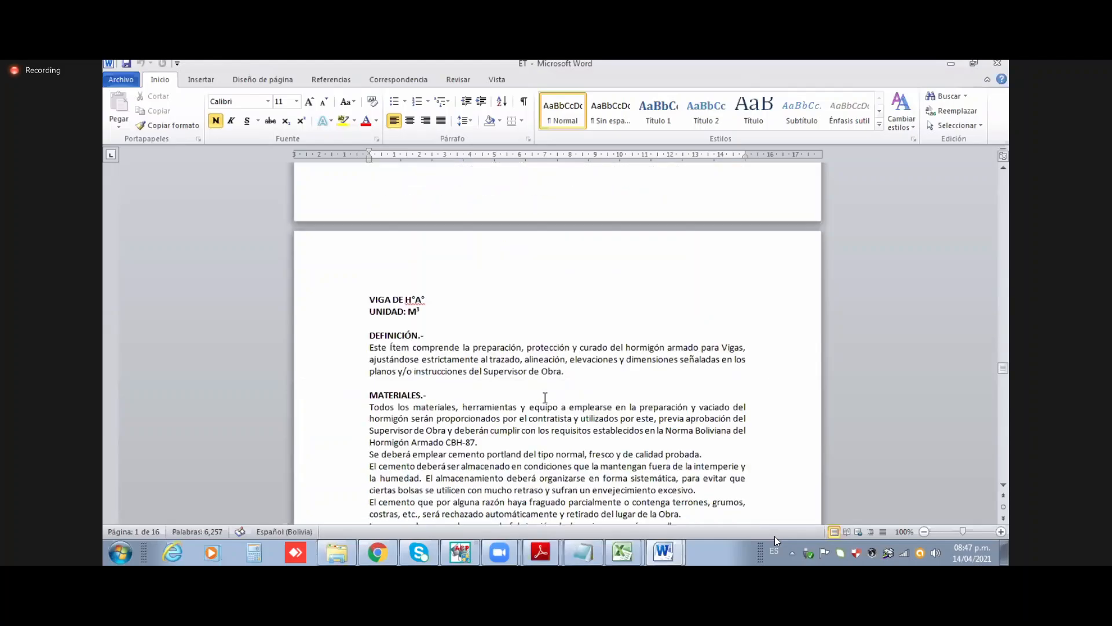
Step: Examine the Viga de H°A° specification and the fill and compaction specification through the last pages of the ET document
scroll(545, 397, down, 15)
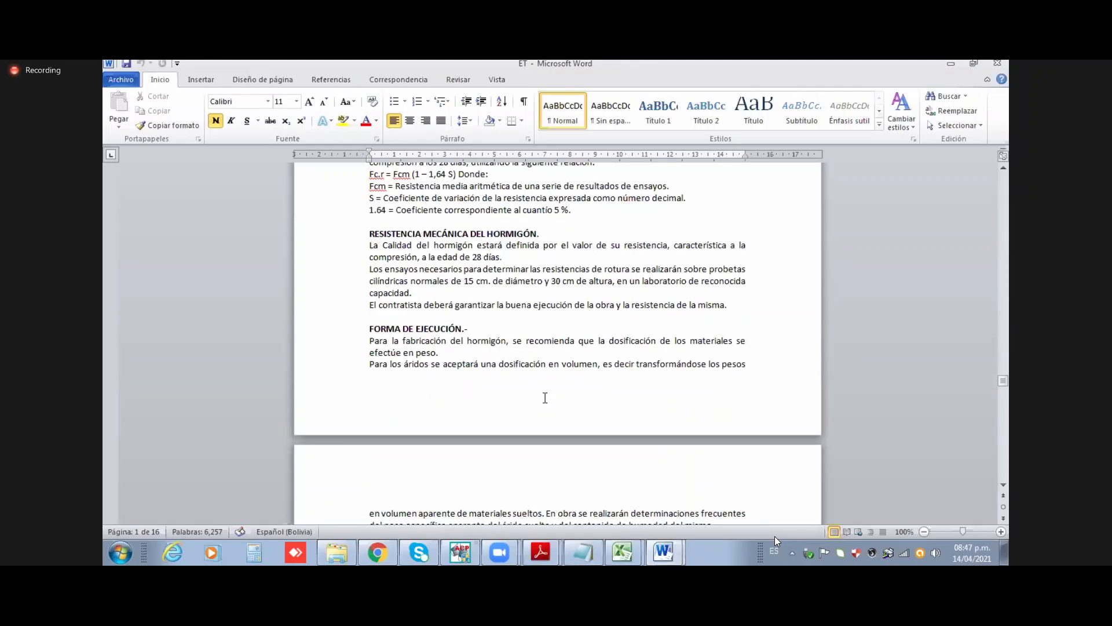
scroll(545, 397, down, 20)
scroll(545, 398, down, 10)
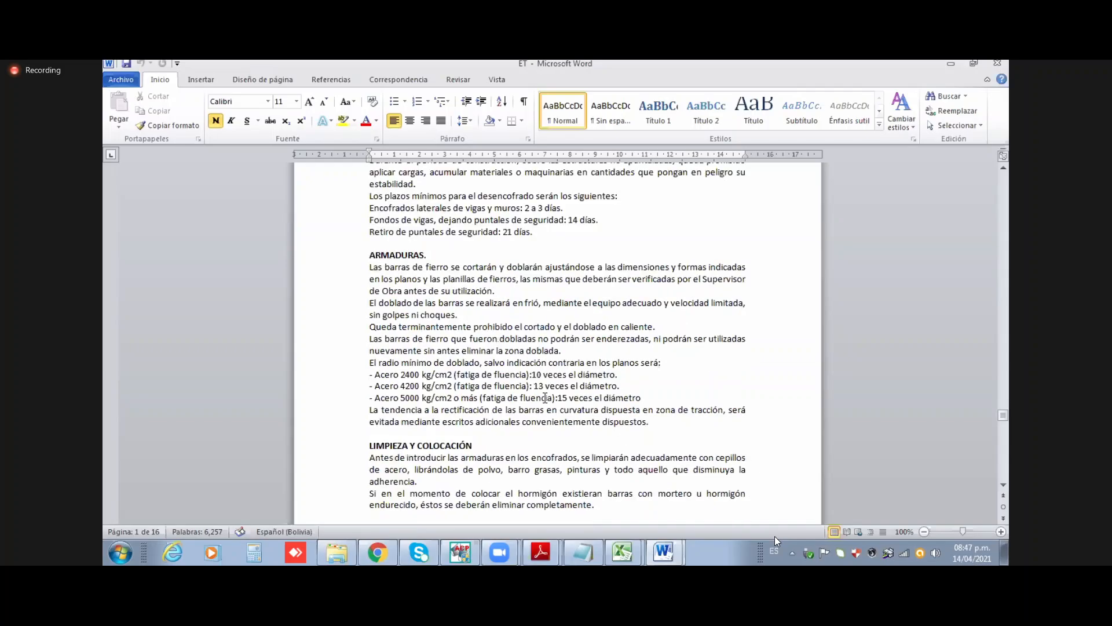
scroll(545, 397, down, 15)
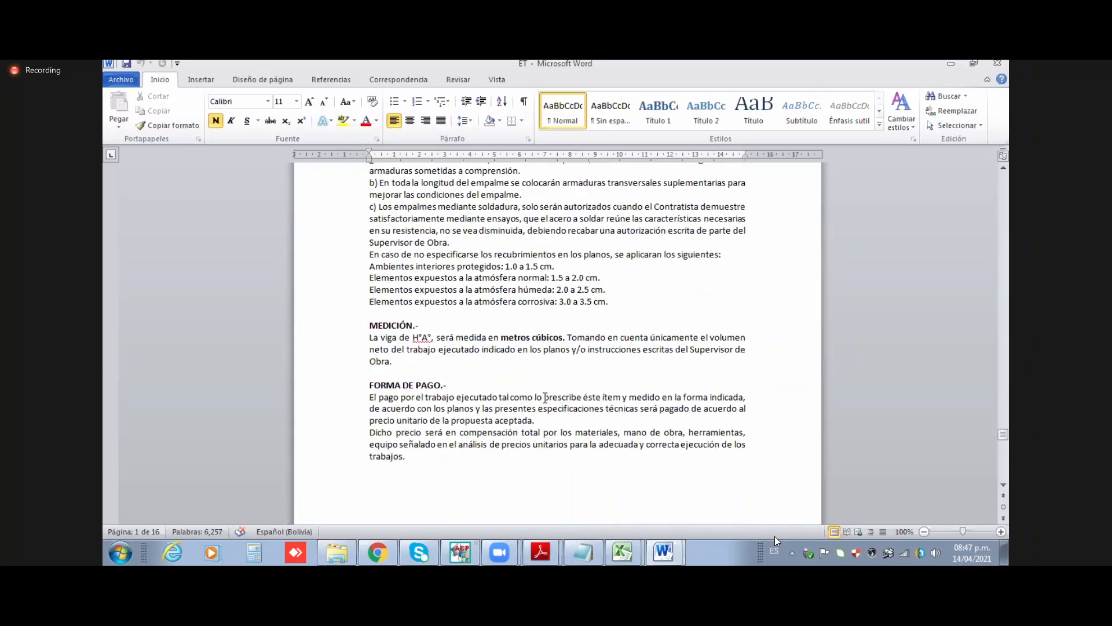
scroll(546, 397, down, 5)
scroll(545, 397, down, 15)
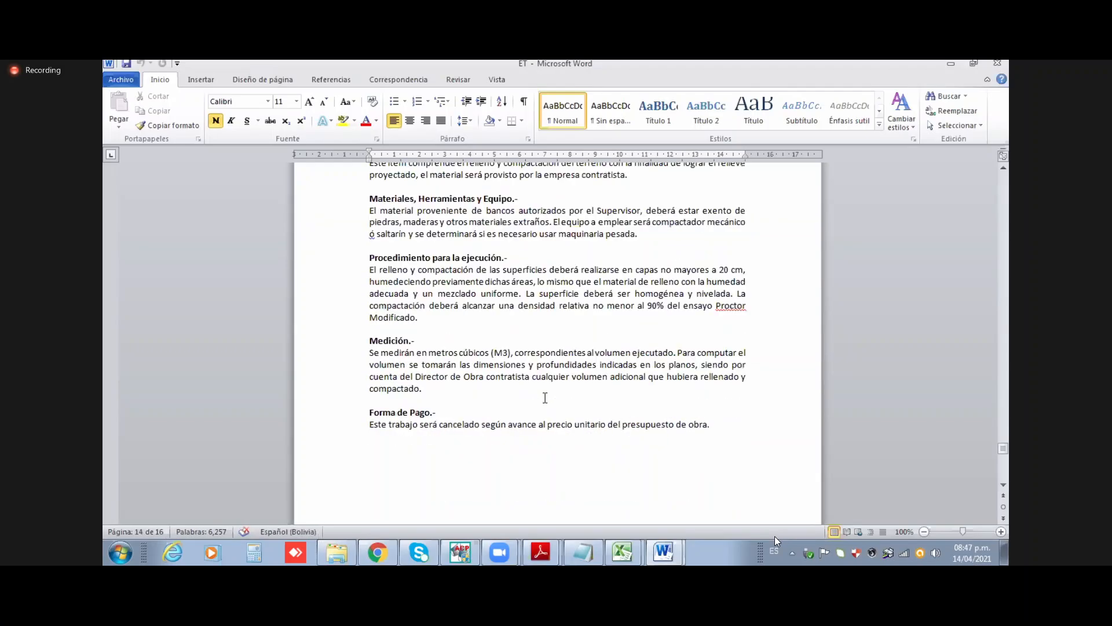
scroll(545, 398, down, 2)
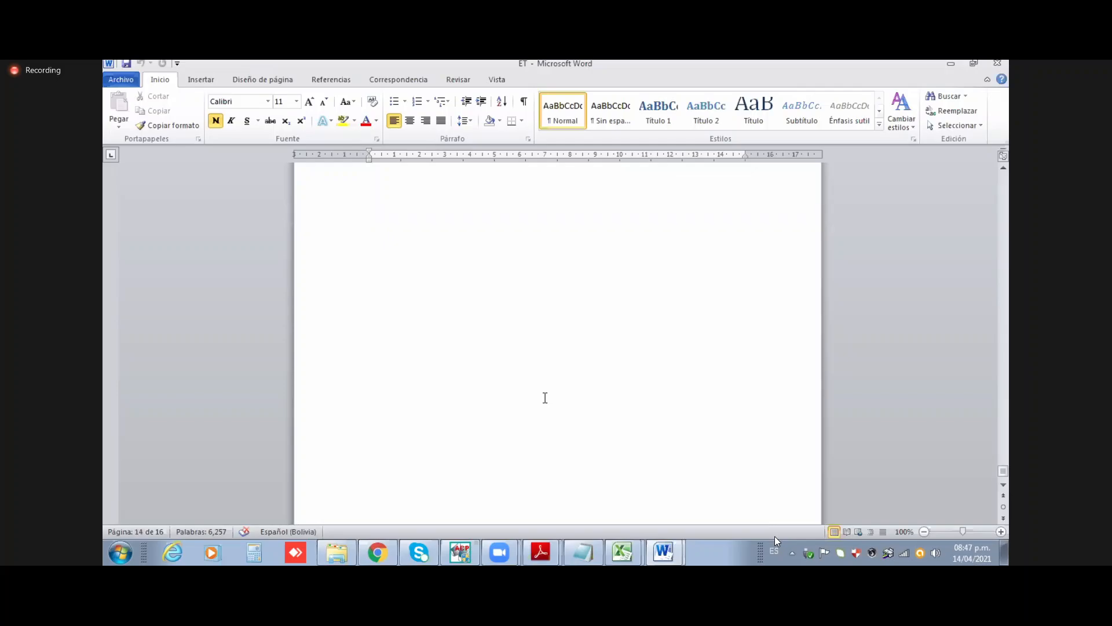
scroll(545, 398, down, 15)
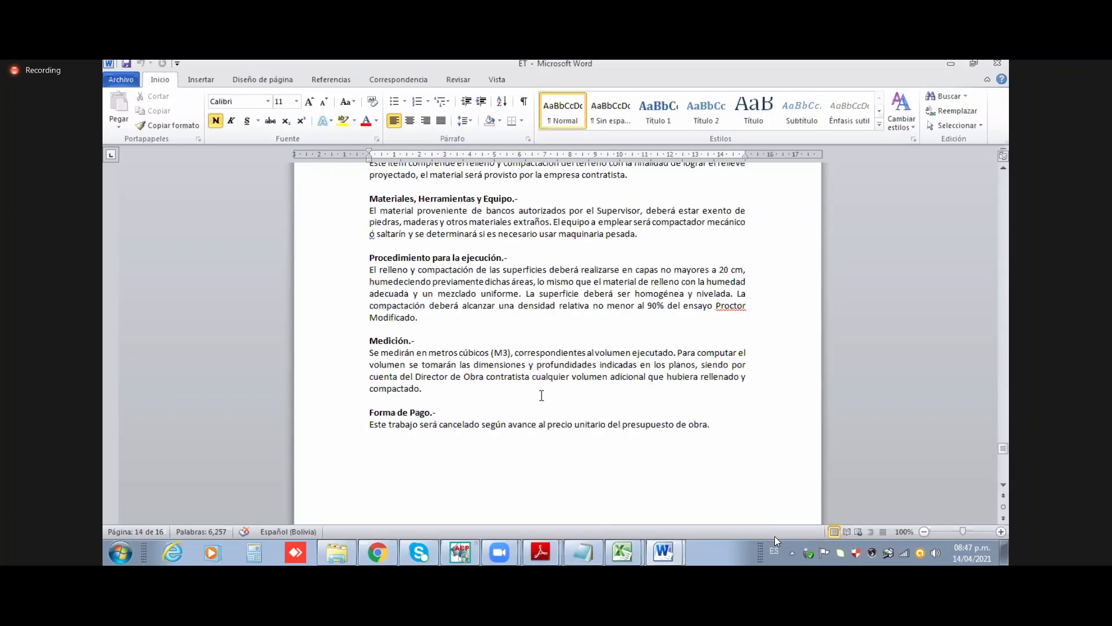
scroll(532, 387, down, 10)
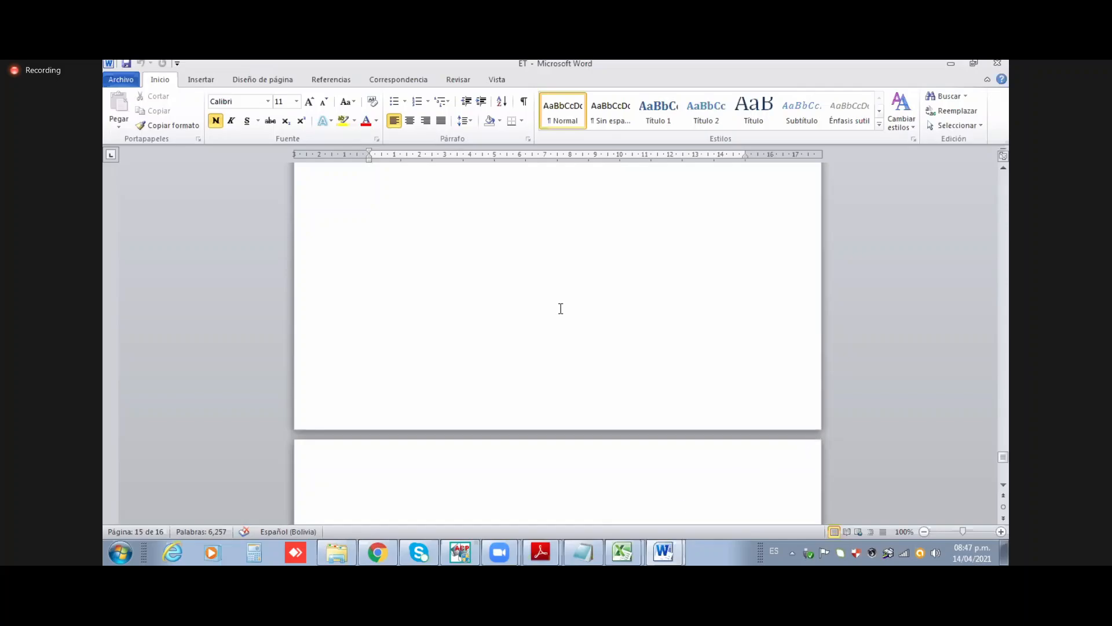
Step: Switch back to ACP and clear the multiple-item selection in the budget
click(467, 552)
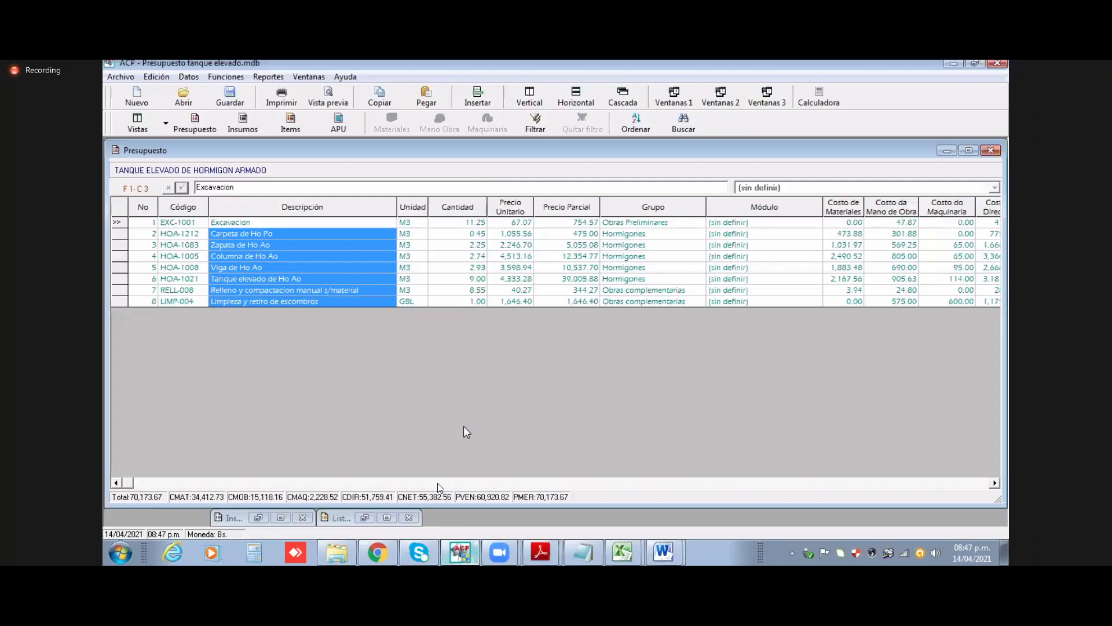
click(386, 364)
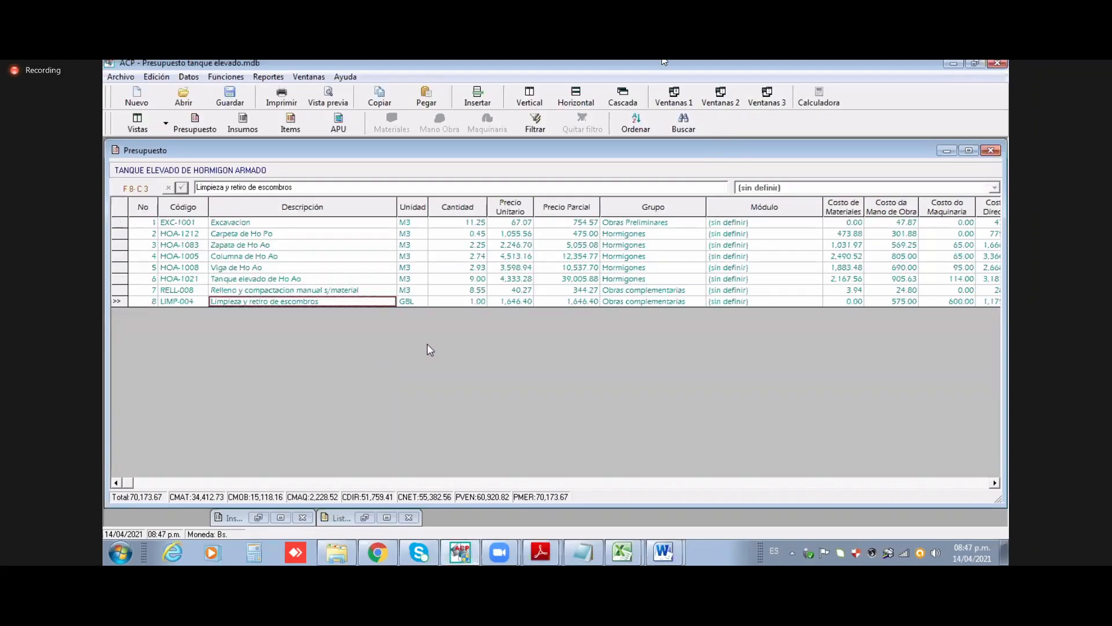